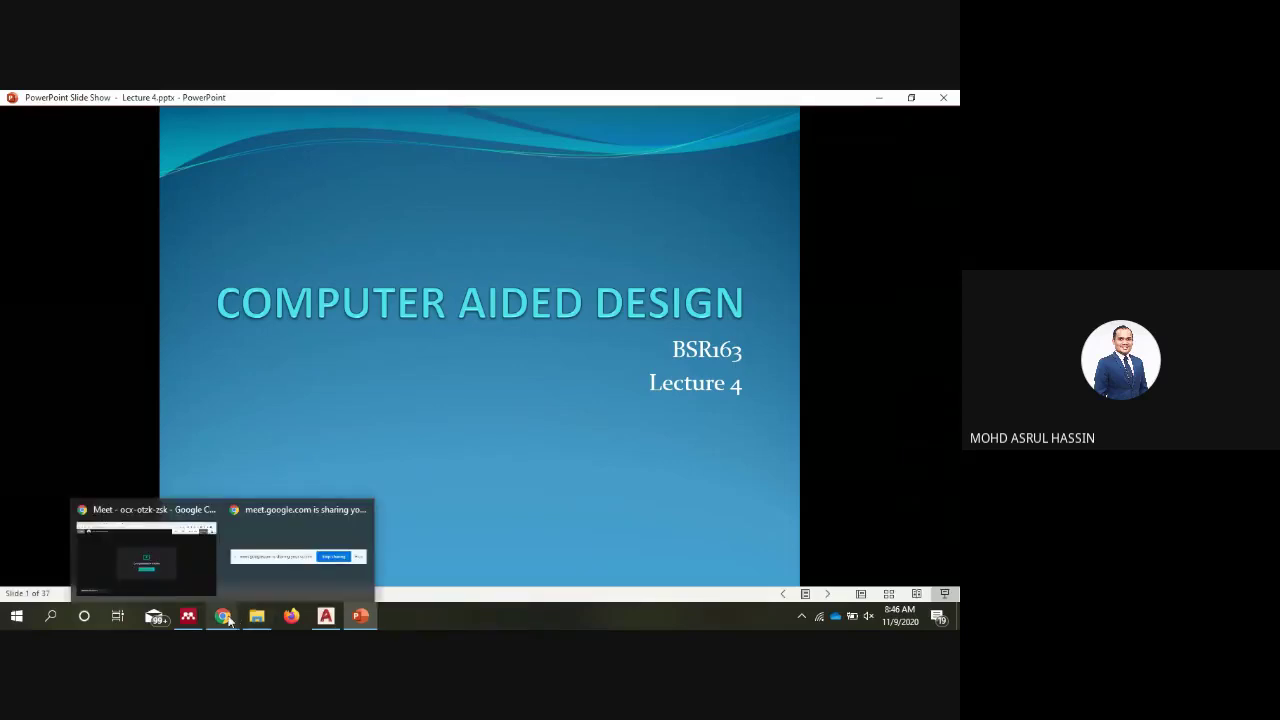
# Raise the volume and advance the slide show to slide 2, Learning Outcome
pyautogui.press('XF86AudioRaiseVolume')
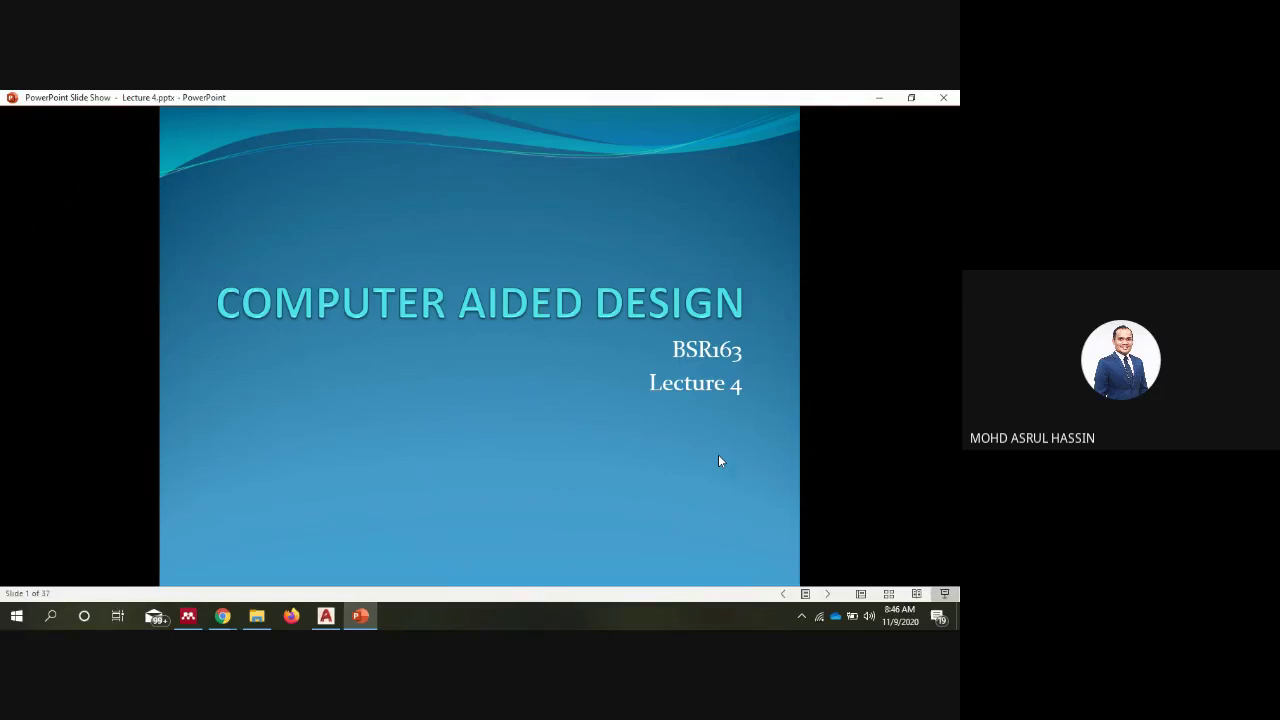
pyautogui.click(603, 410)
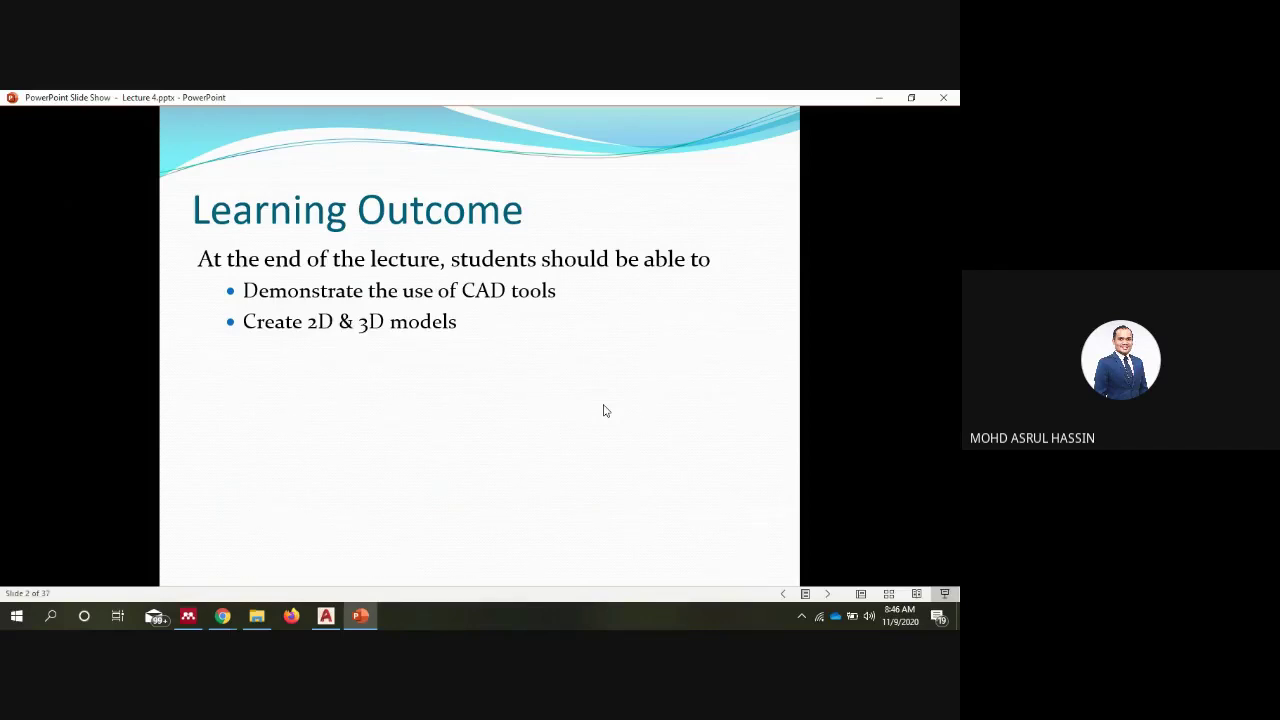
# Advance through slide 3 to slide 4, MULTILINES, then switch to the AutoCAD window
pyautogui.click(604, 410)
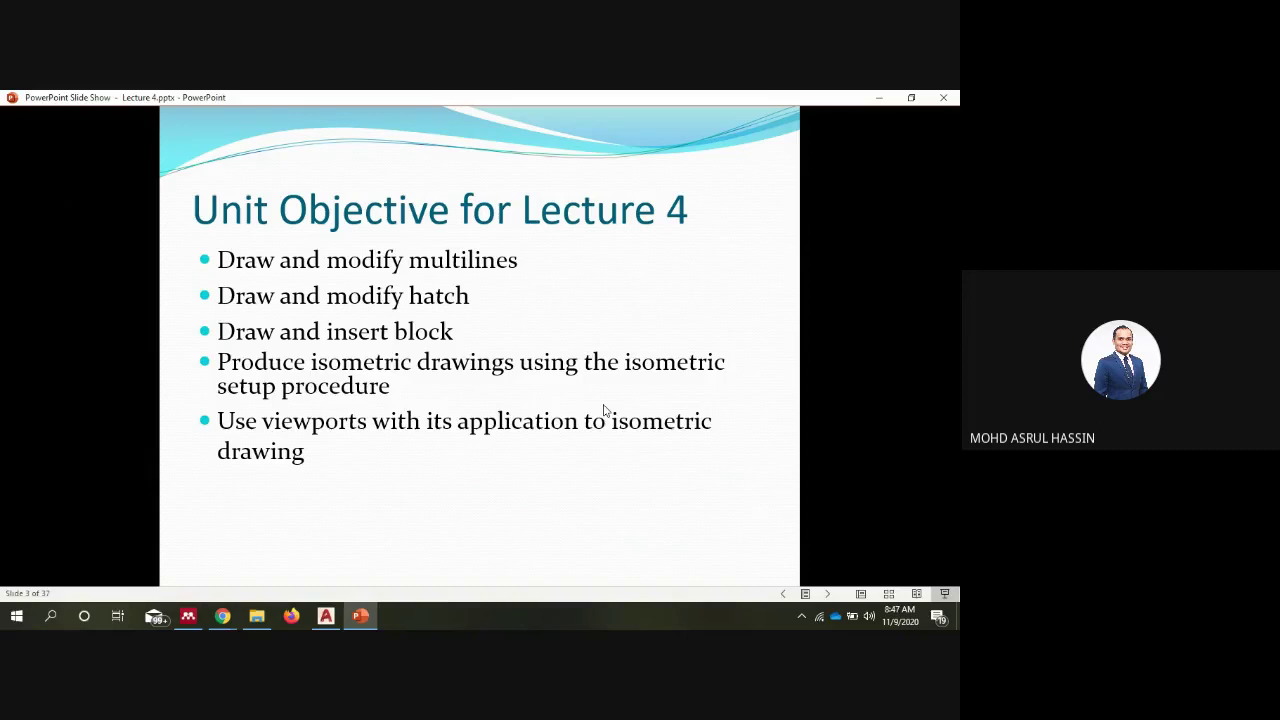
pyautogui.click(603, 410)
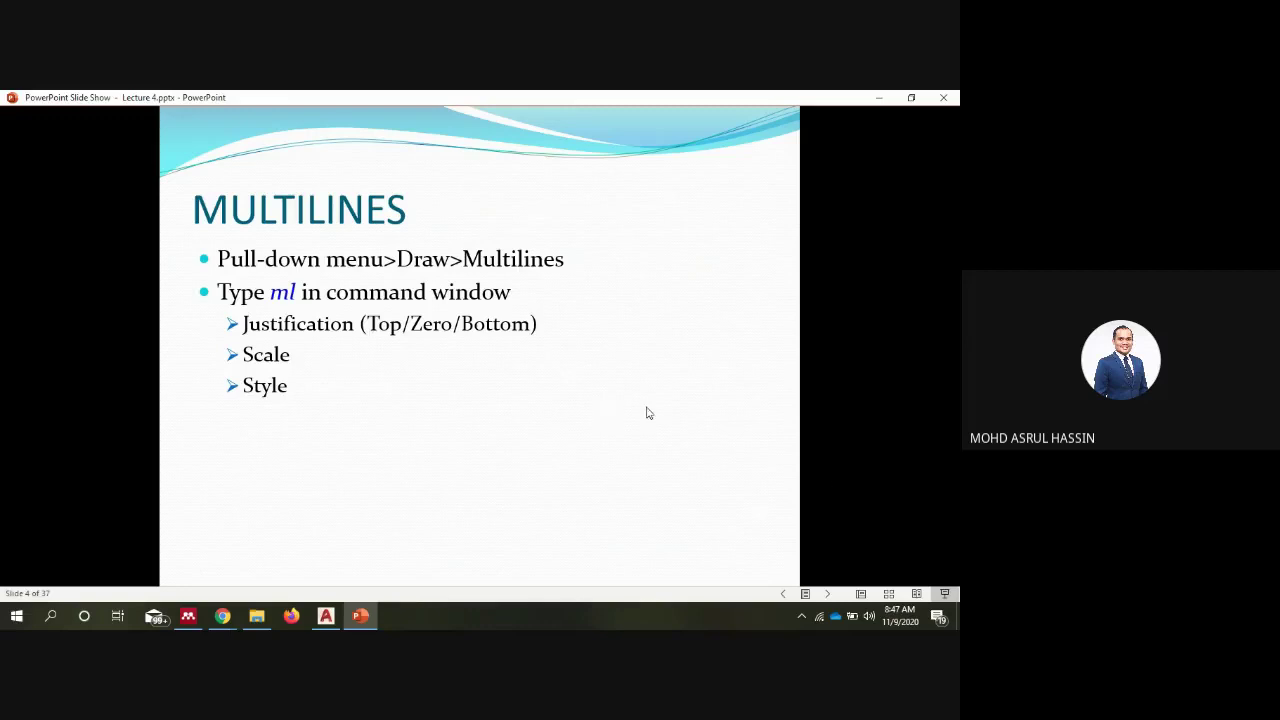
pyautogui.click(330, 616)
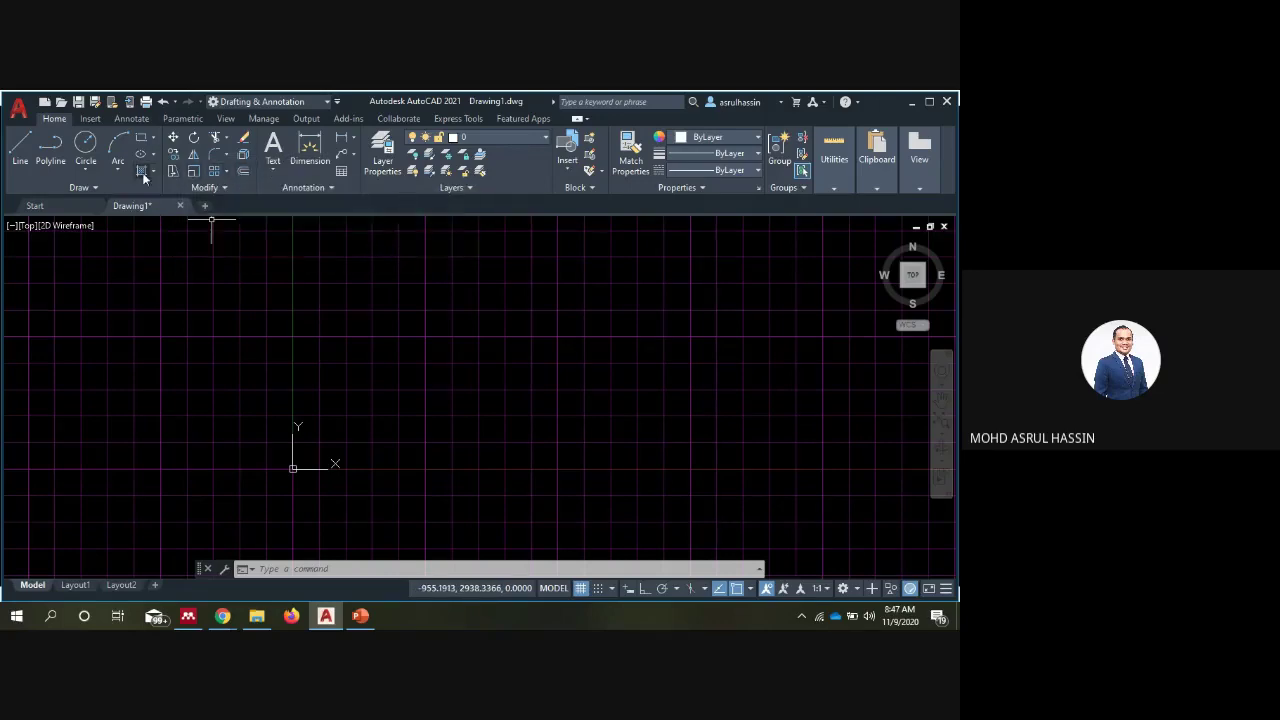
pyautogui.click(90, 186)
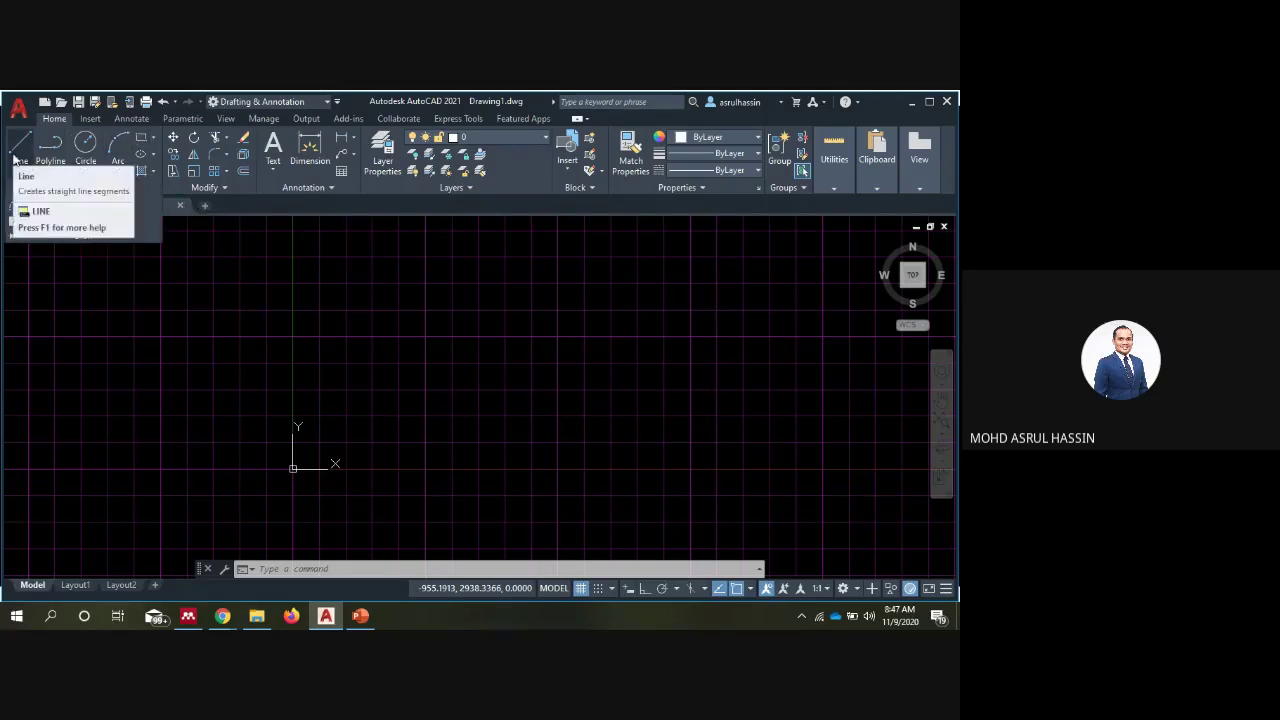
pyautogui.click(195, 188)
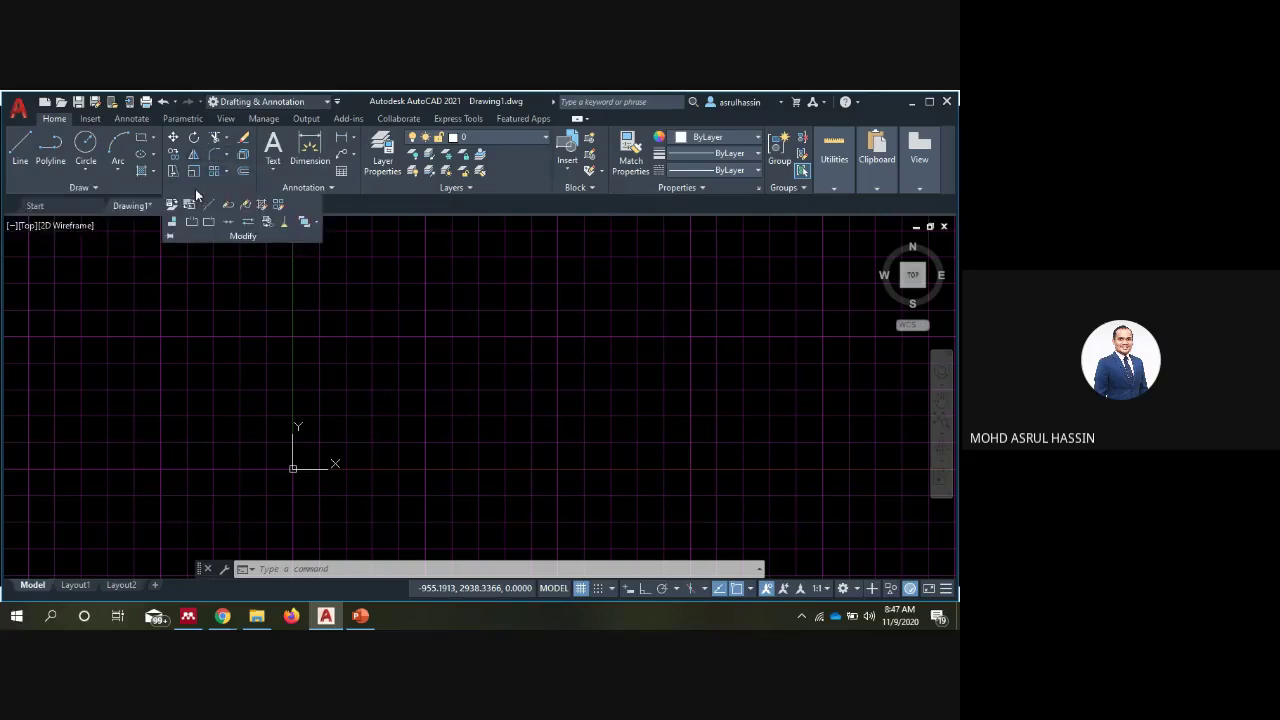
pyautogui.click(297, 286)
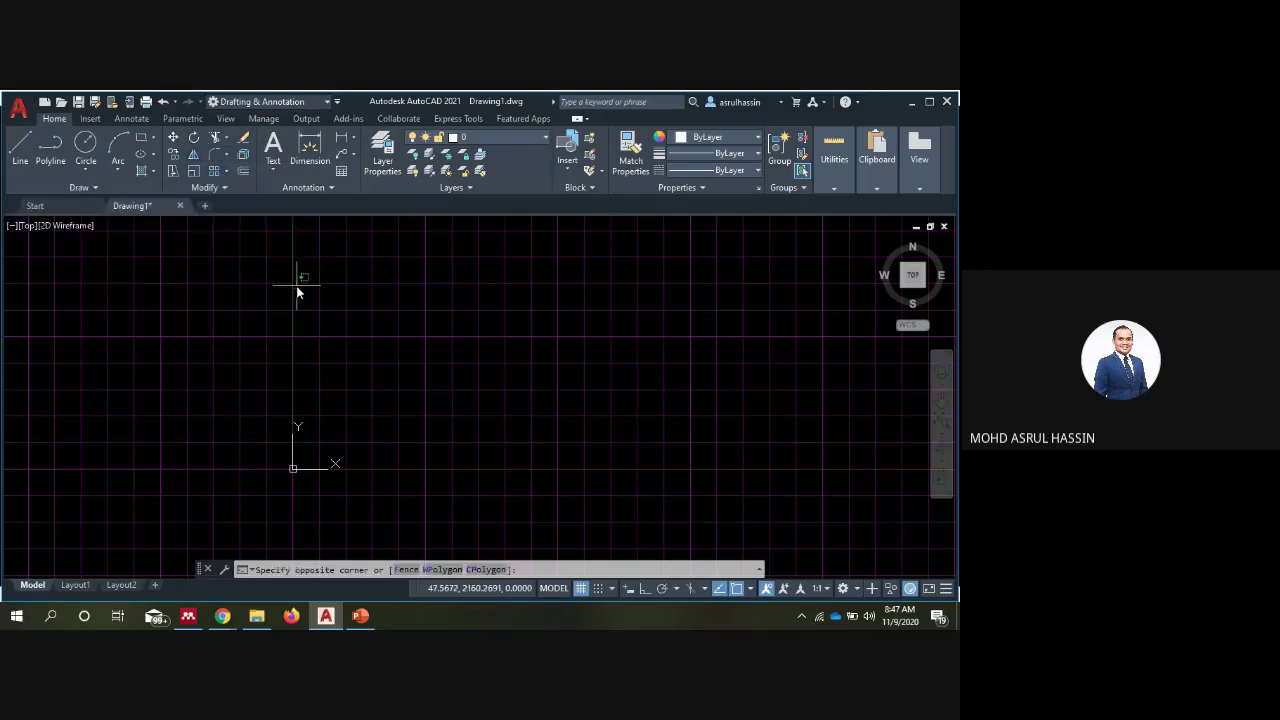
pyautogui.click(297, 481)
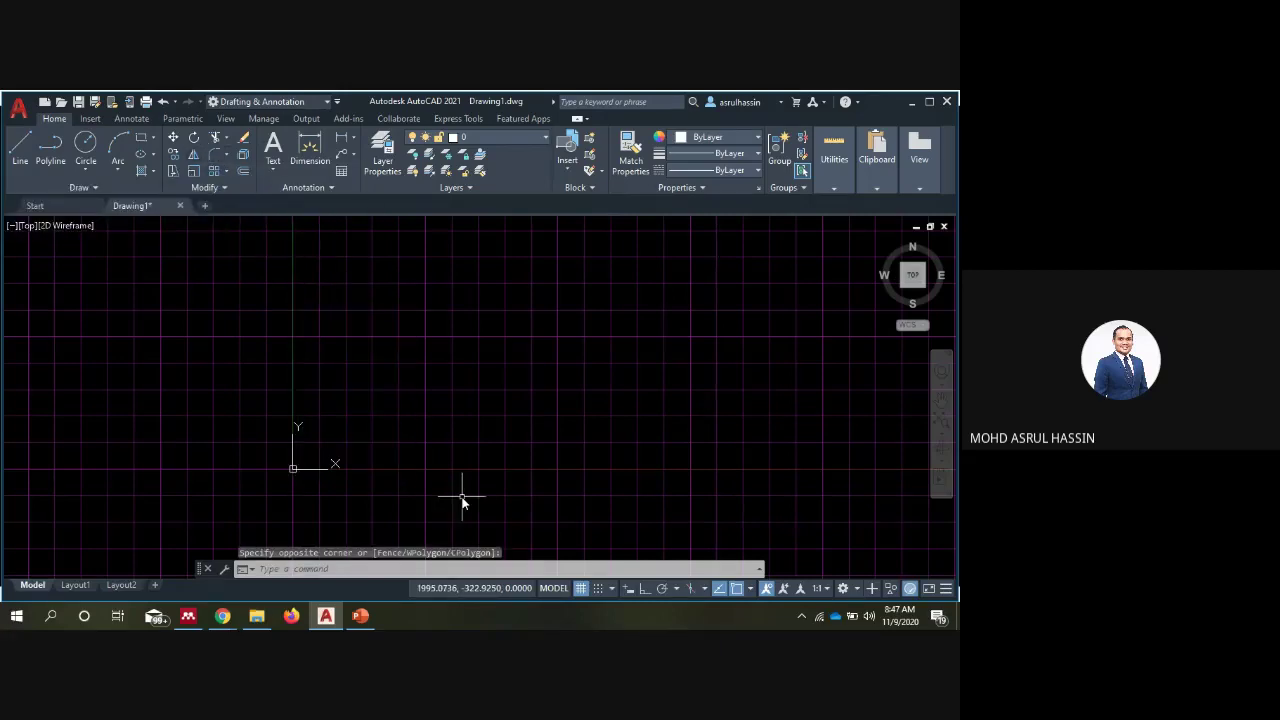
# Draw a three-segment zigzag multiline through four picked points using ML
pyautogui.write('ml')
pyautogui.press('Return')
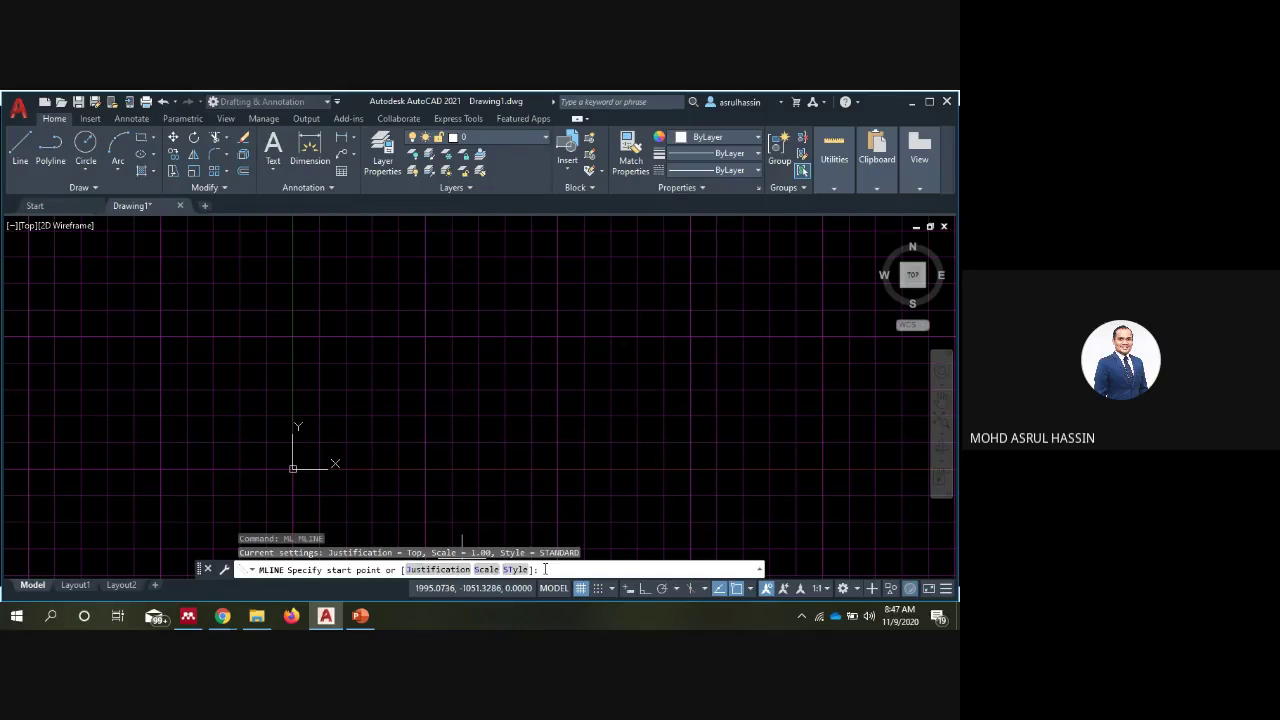
pyautogui.click(412, 432)
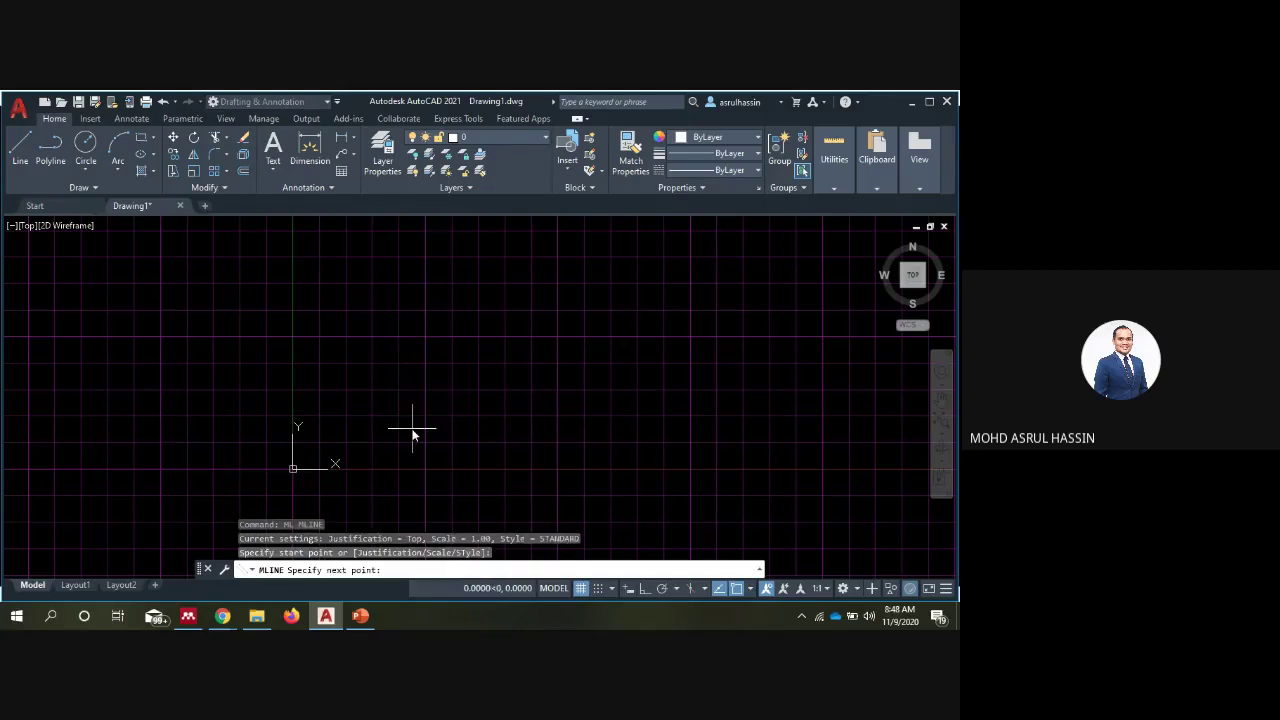
pyautogui.click(488, 327)
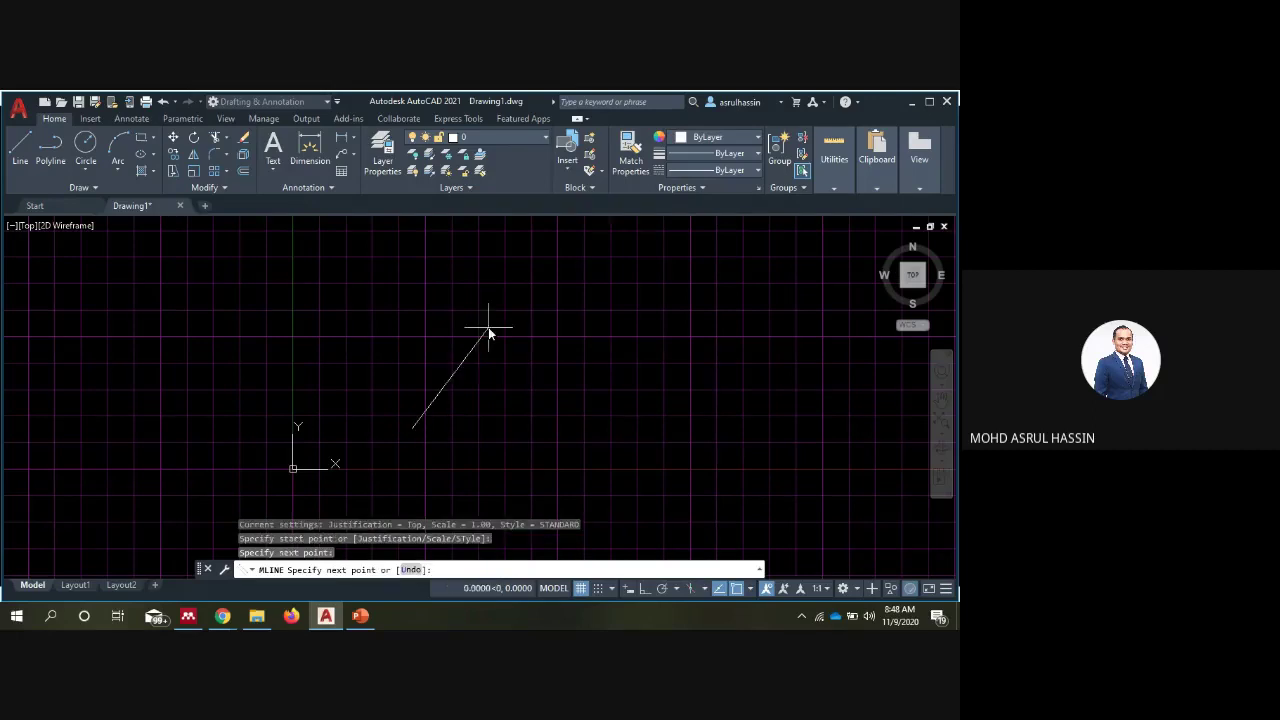
pyautogui.click(569, 422)
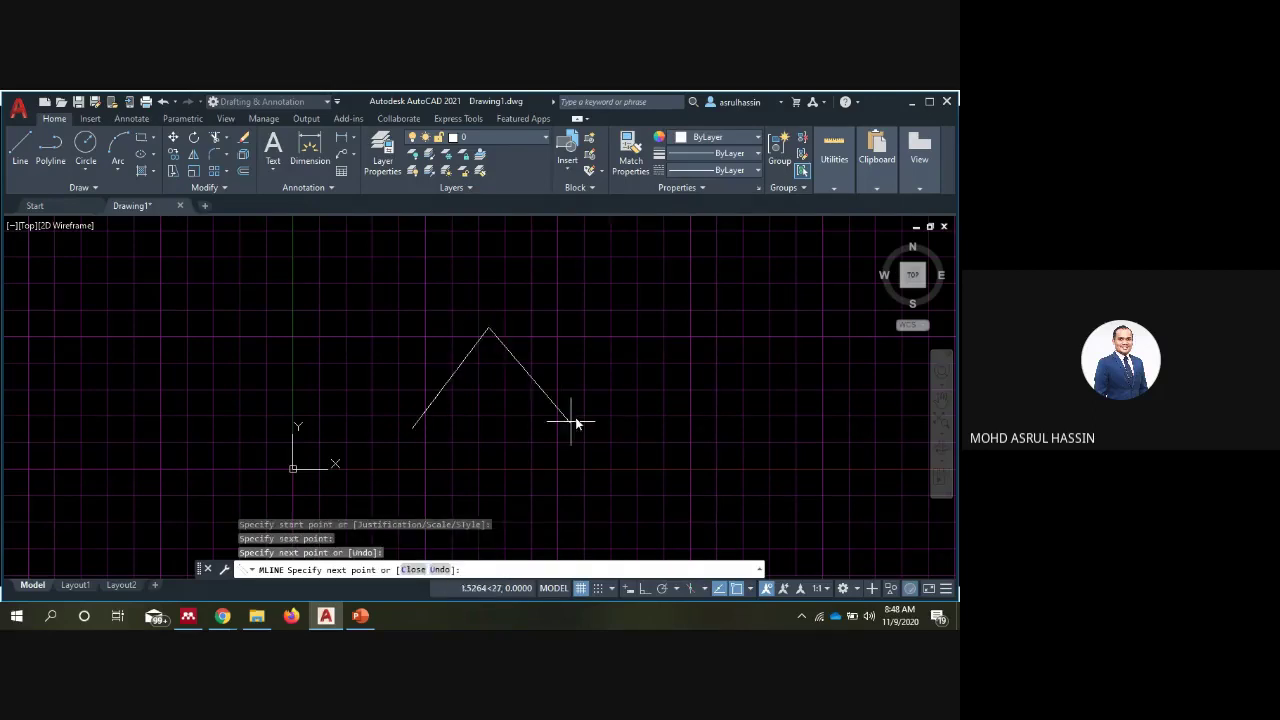
pyautogui.click(652, 350)
pyautogui.press('Return')
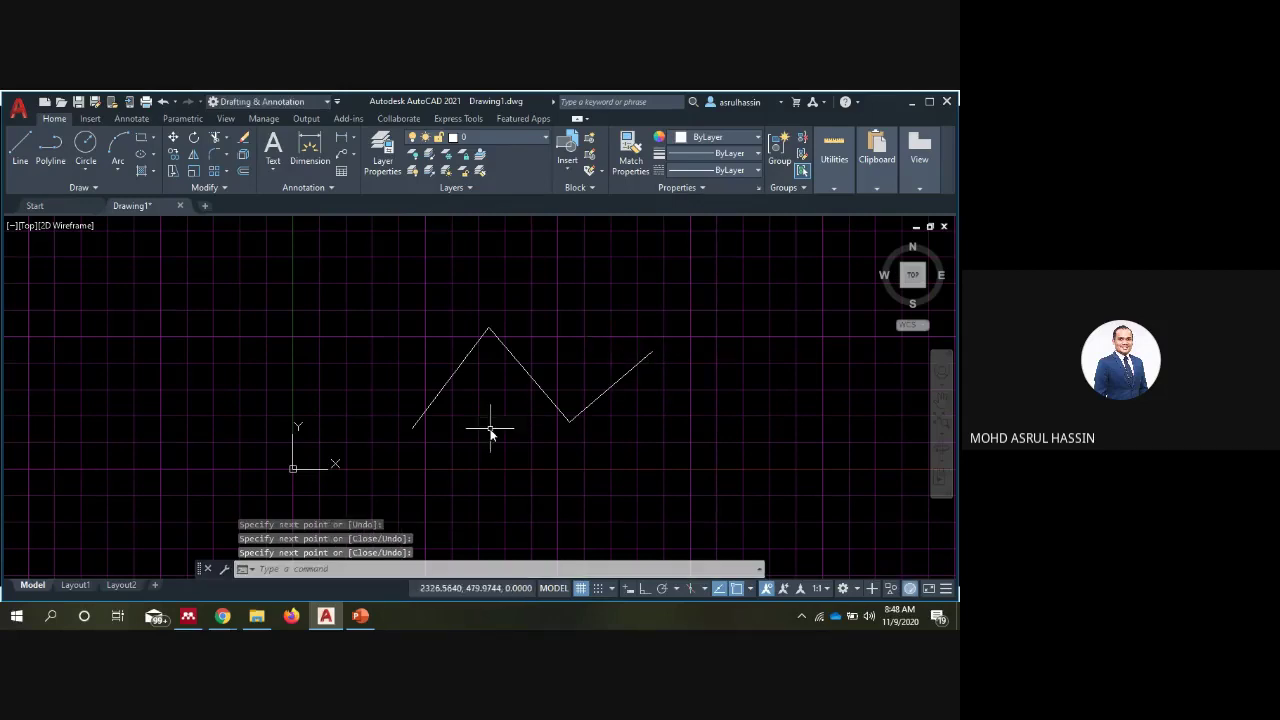
# Zoom in to inspect the zigzag's double lines, then repeat MLINE
pyautogui.scroll(5, 466, 343)
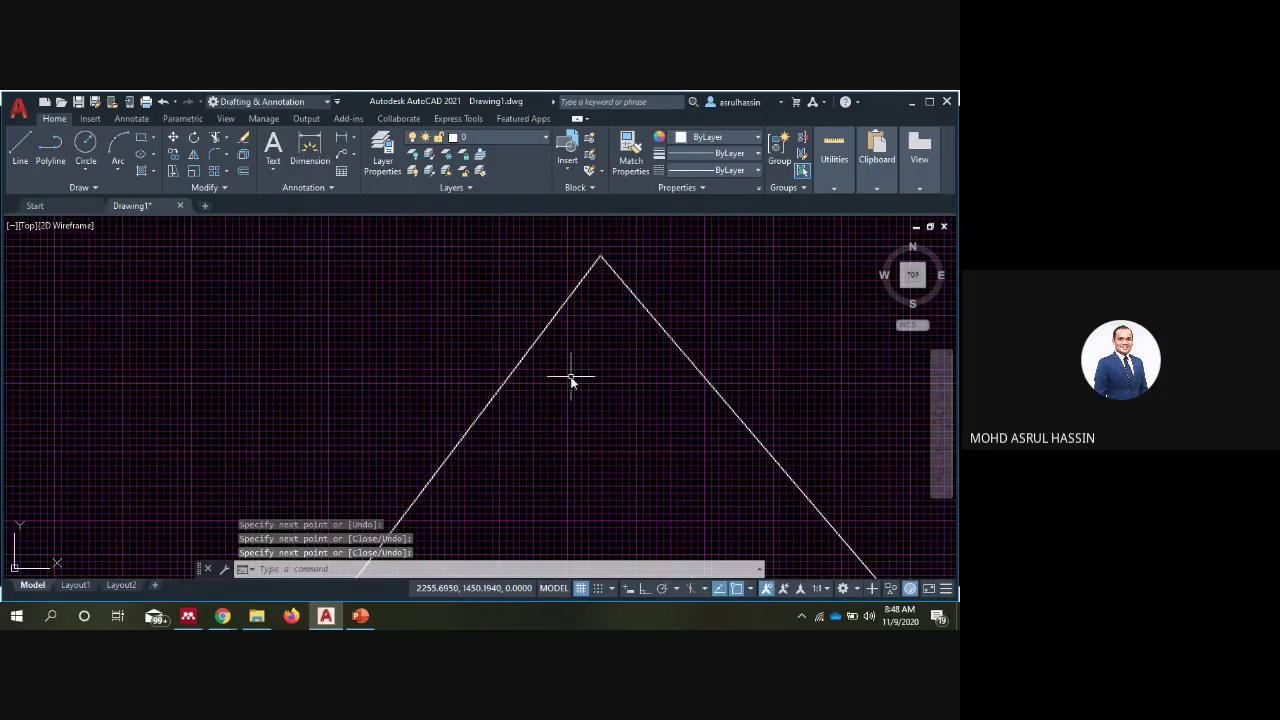
pyautogui.scroll(2, 566, 302)
pyautogui.scroll(2, 566, 304)
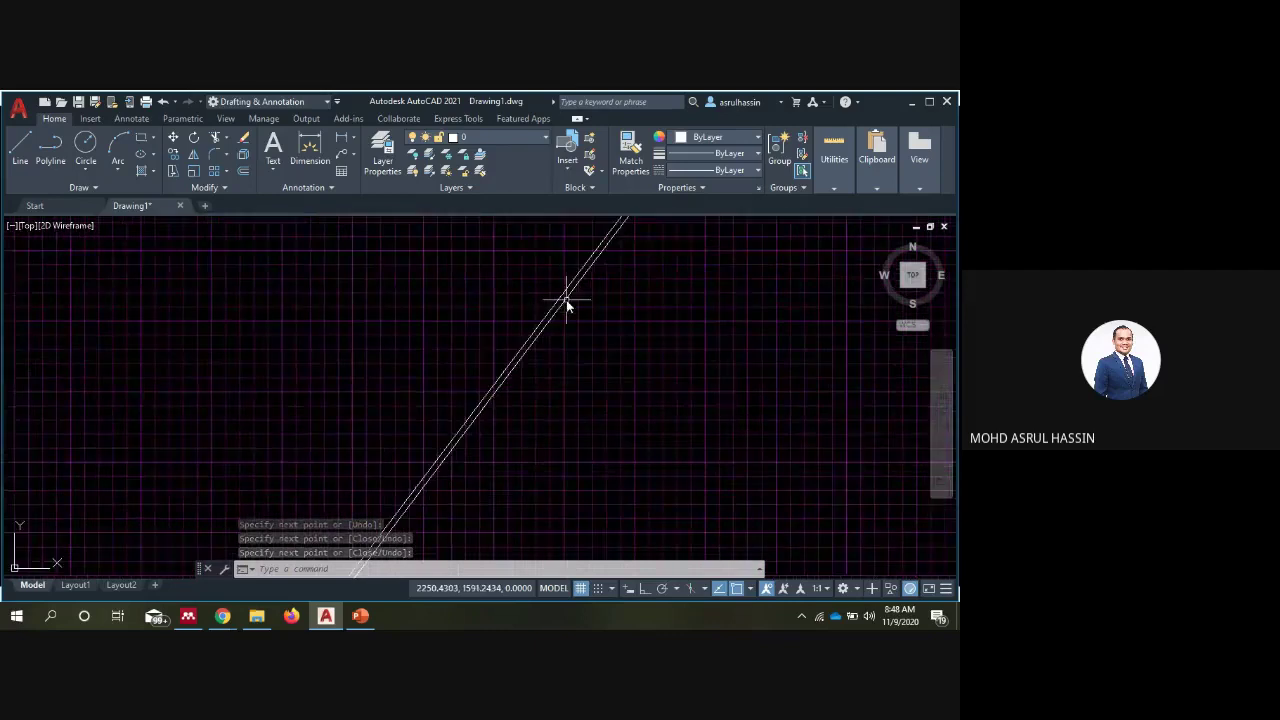
pyautogui.scroll(5, 566, 304)
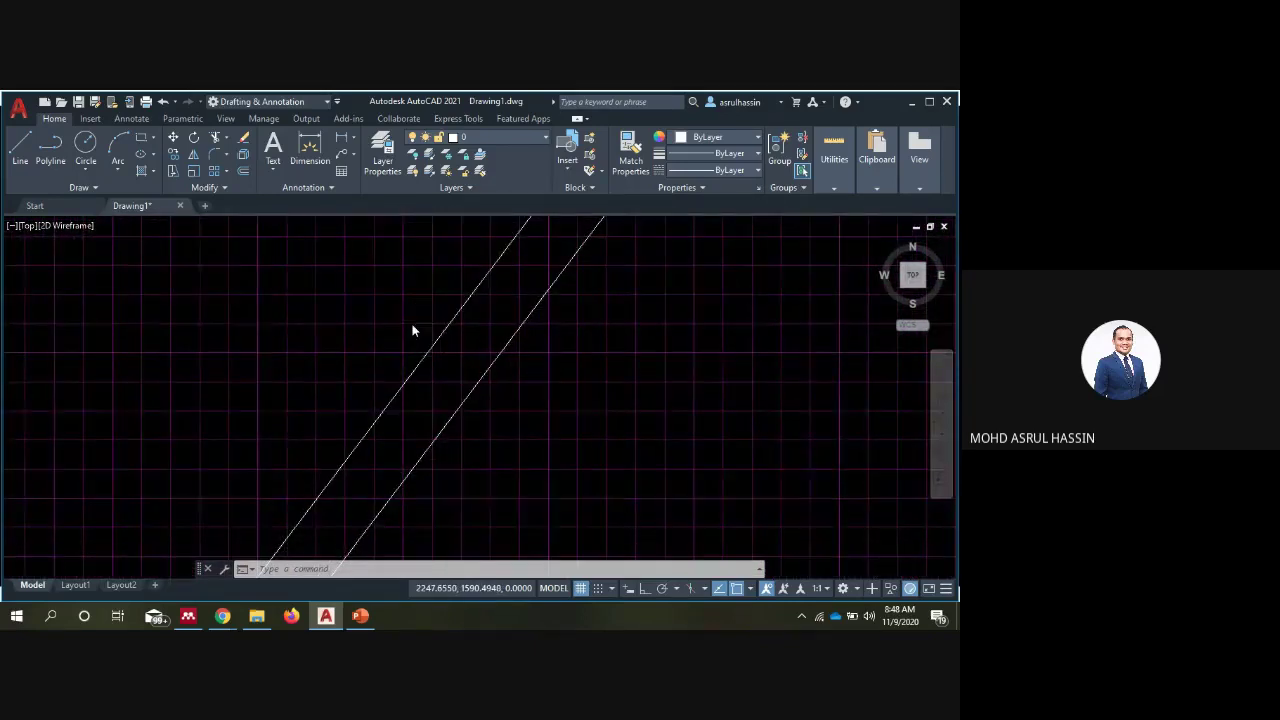
pyautogui.scroll(-3, 412, 328)
pyautogui.scroll(-3, 413, 326)
pyautogui.scroll(-3, 413, 326)
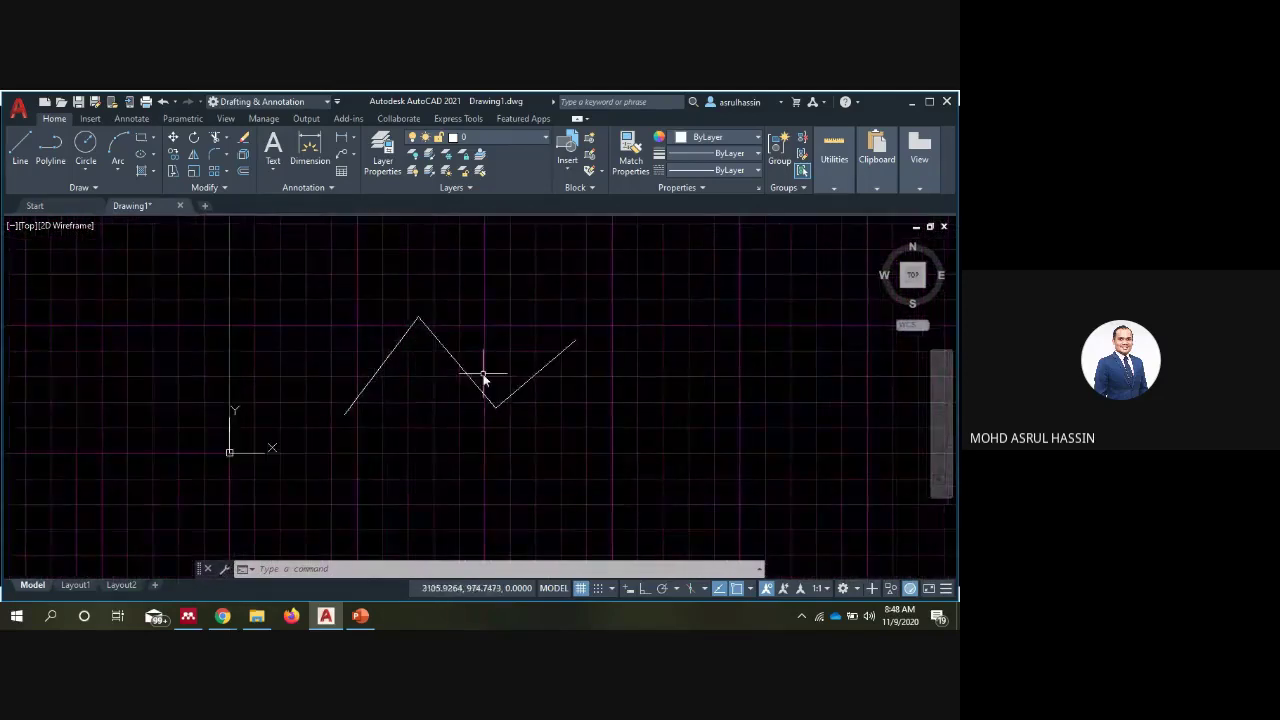
pyautogui.scroll(4, 484, 377)
pyautogui.scroll(2, 484, 369)
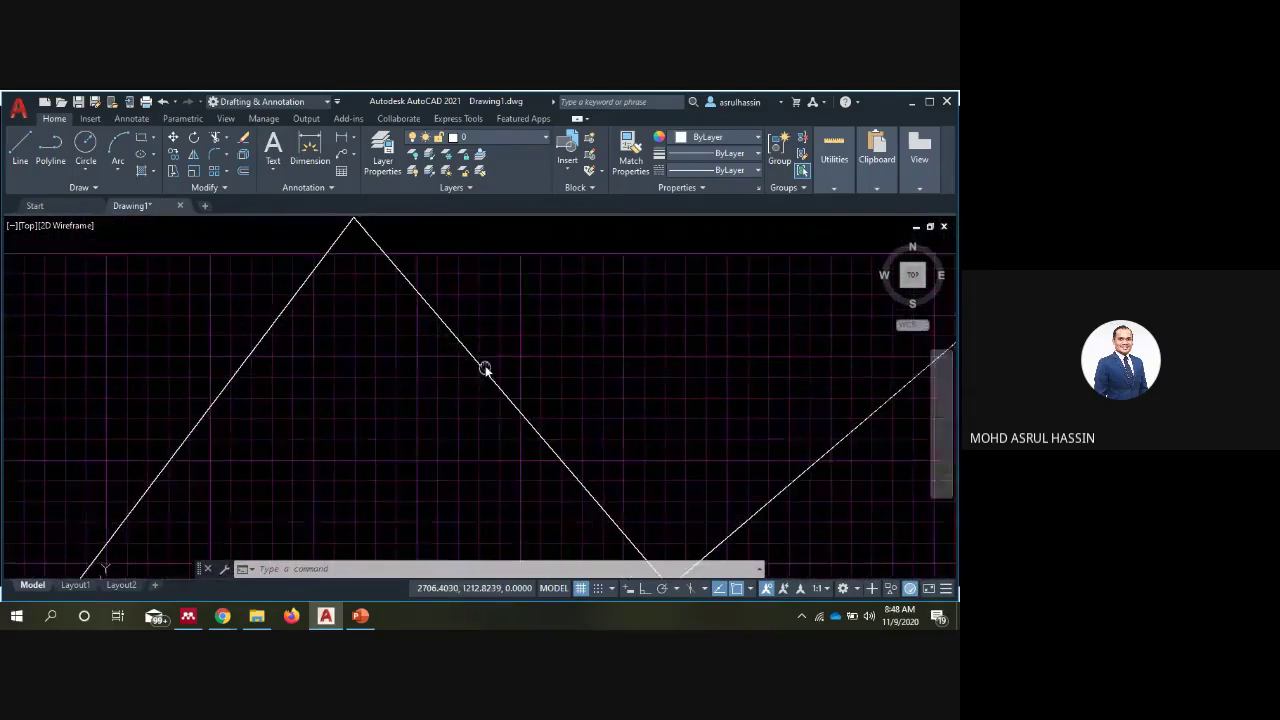
pyautogui.scroll(-4, 484, 369)
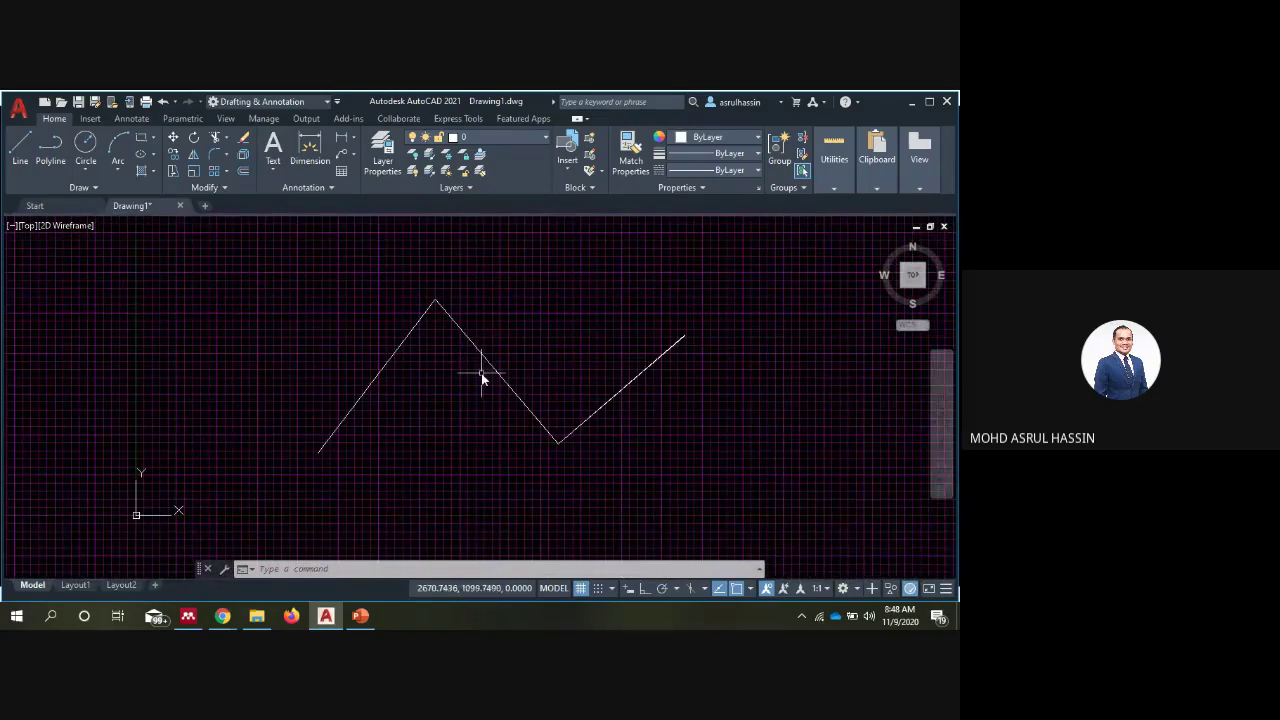
pyautogui.scroll(2, 434, 288)
pyautogui.scroll(2, 414, 355)
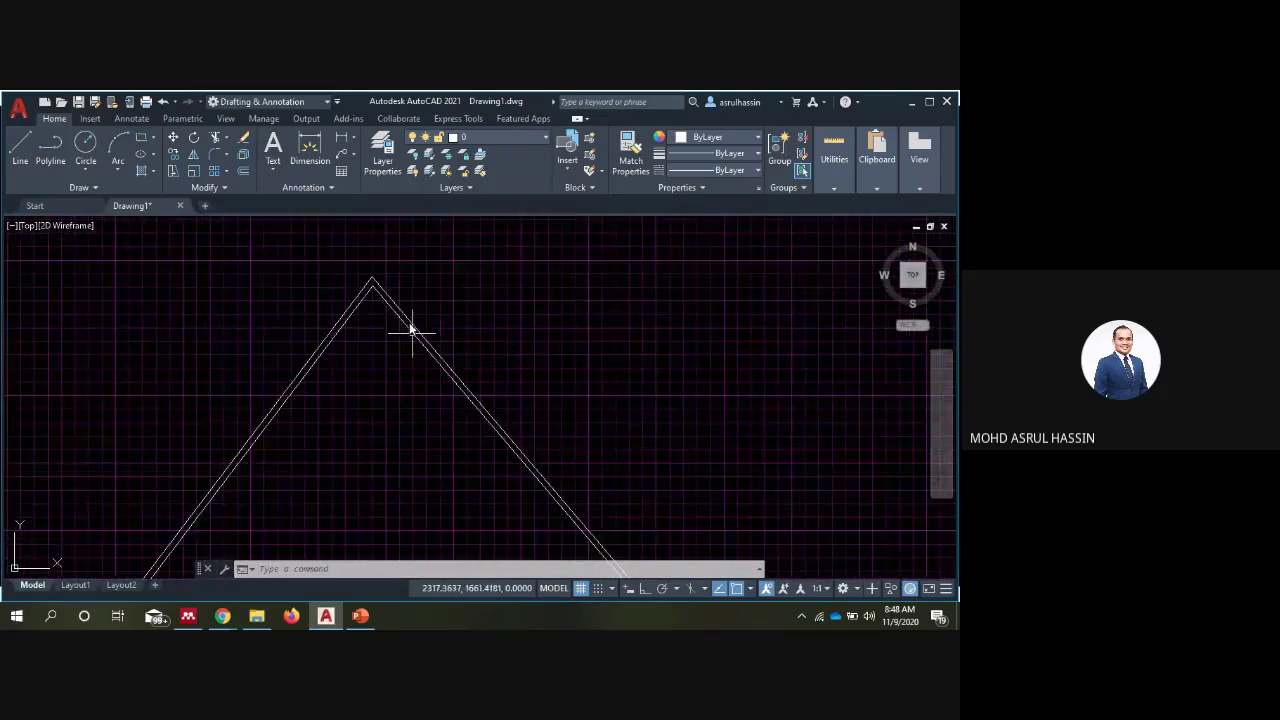
pyautogui.scroll(2, 371, 286)
pyautogui.scroll(2, 372, 285)
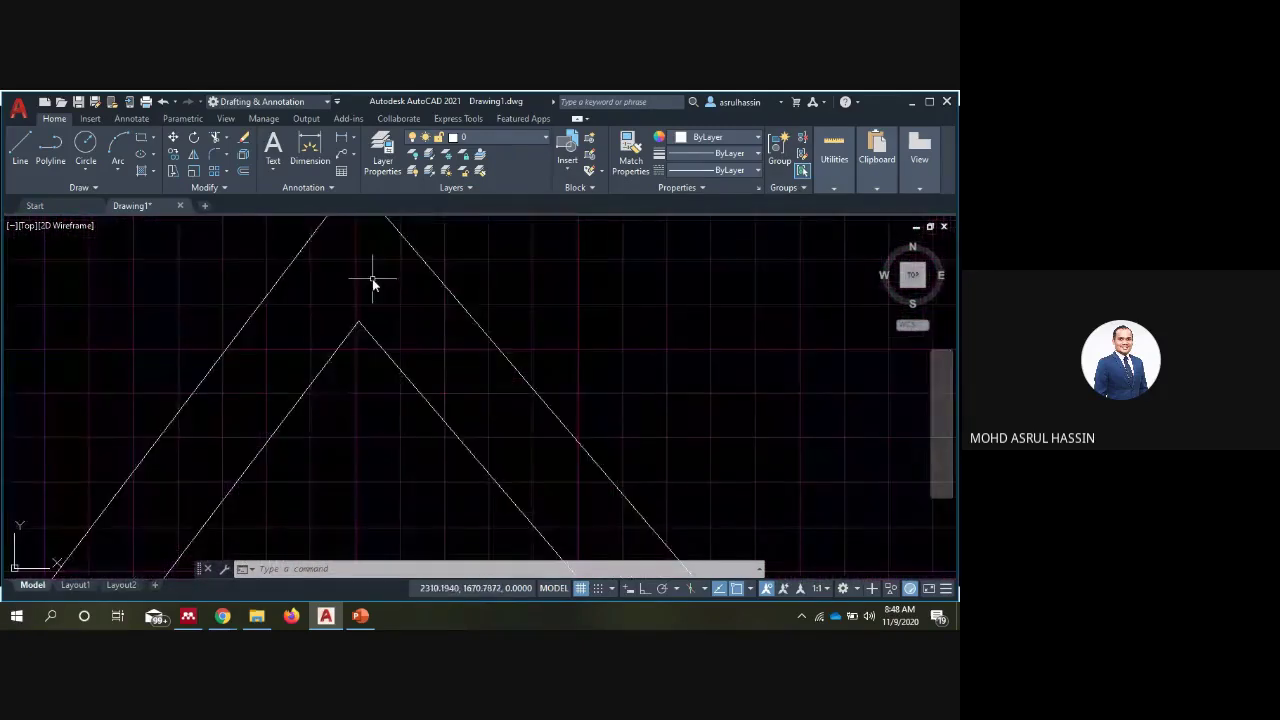
pyautogui.scroll(-2, 329, 397)
pyautogui.scroll(-2, 331, 402)
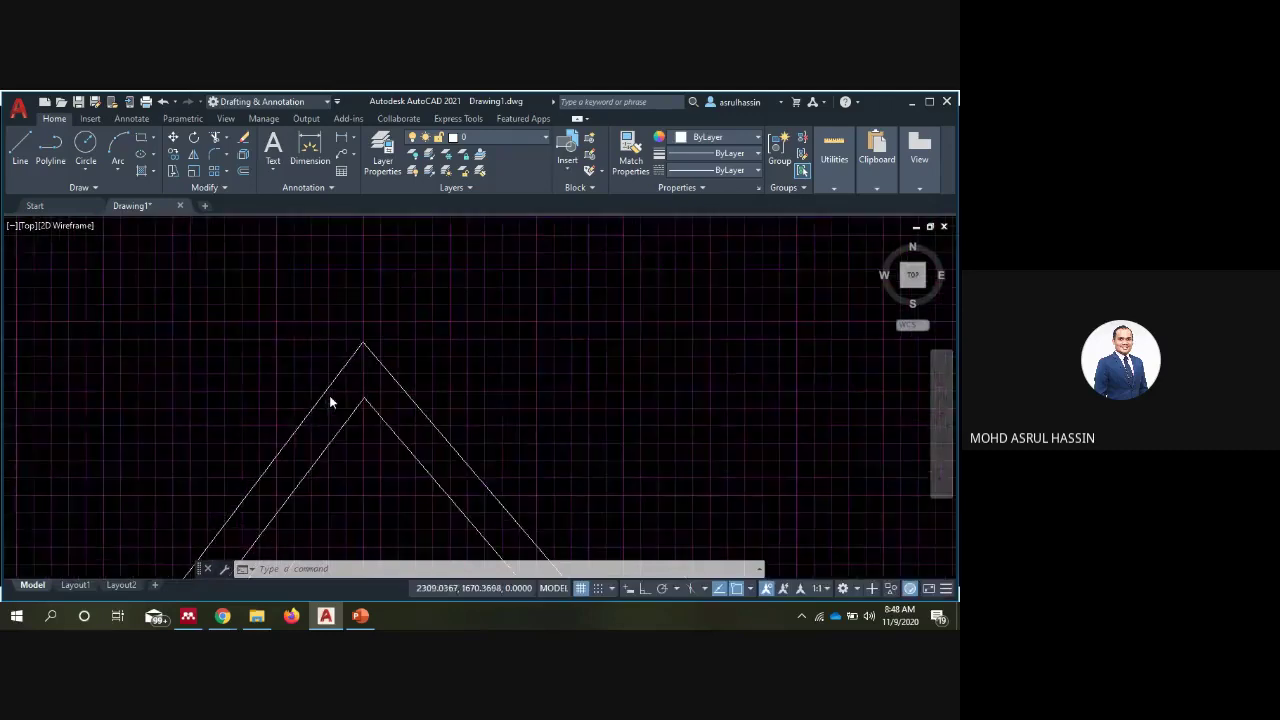
pyautogui.scroll(-2, 331, 402)
pyautogui.moveTo(432, 403); pyautogui.dragTo(467, 269, button='middle')
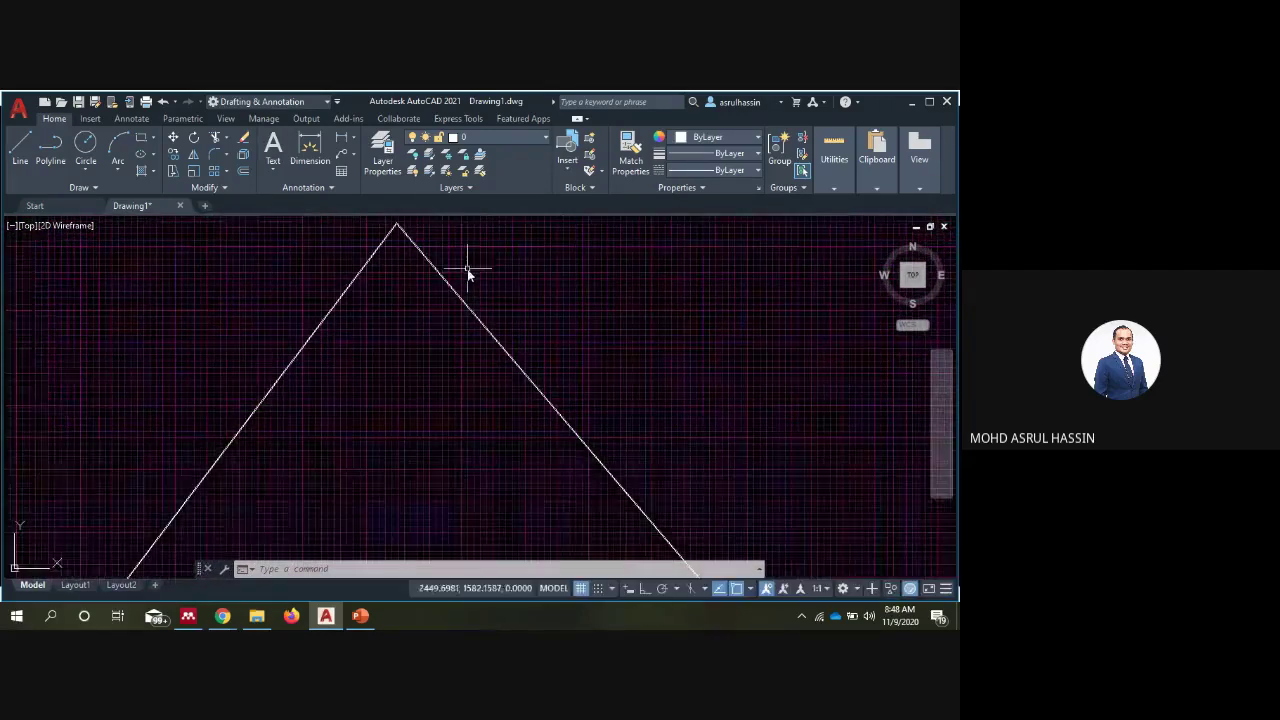
pyautogui.scroll(-4, 410, 290)
pyautogui.scroll(2, 430, 320)
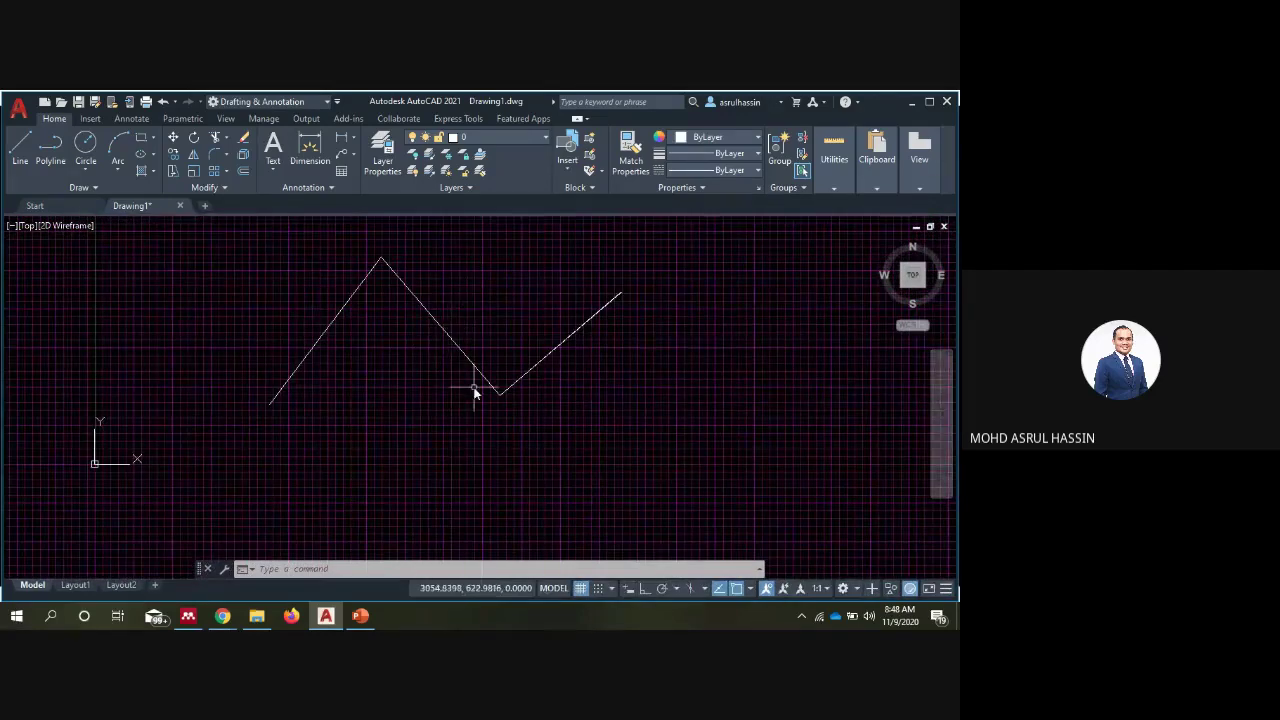
pyautogui.moveTo(475, 393); pyautogui.dragTo(334, 363, button='middle')
pyautogui.press('Return')
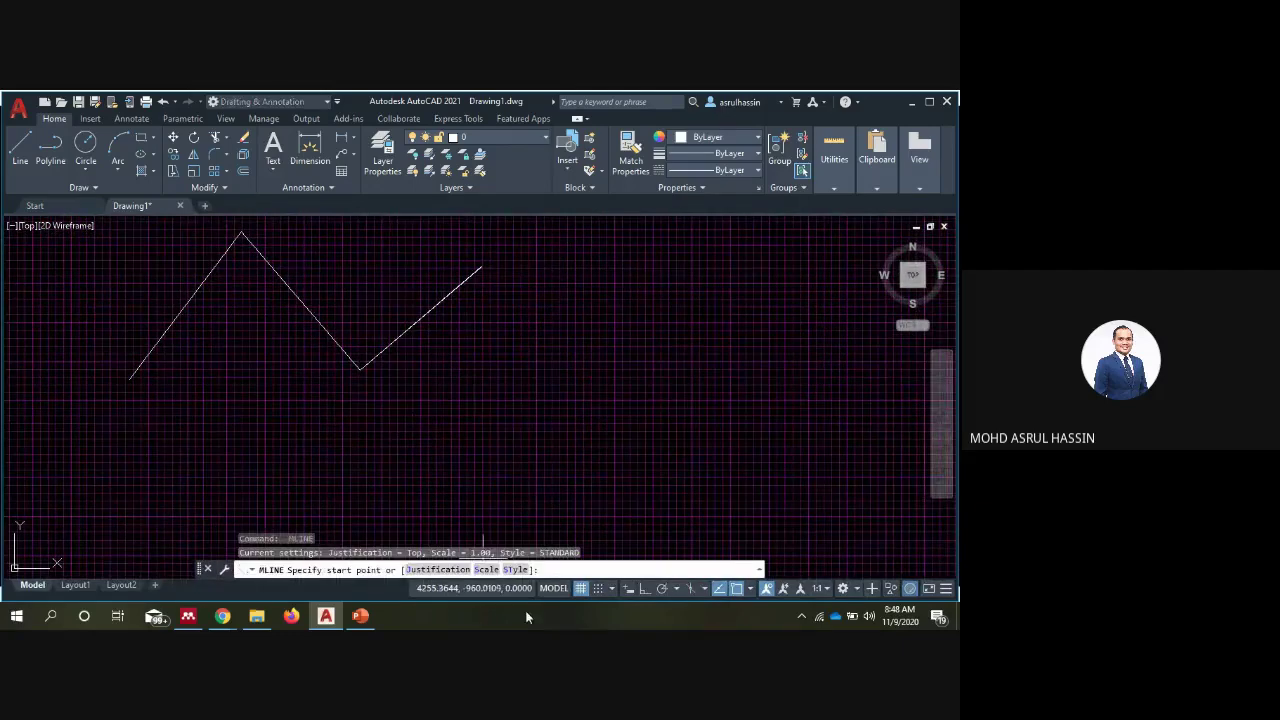
pyautogui.click(514, 569)
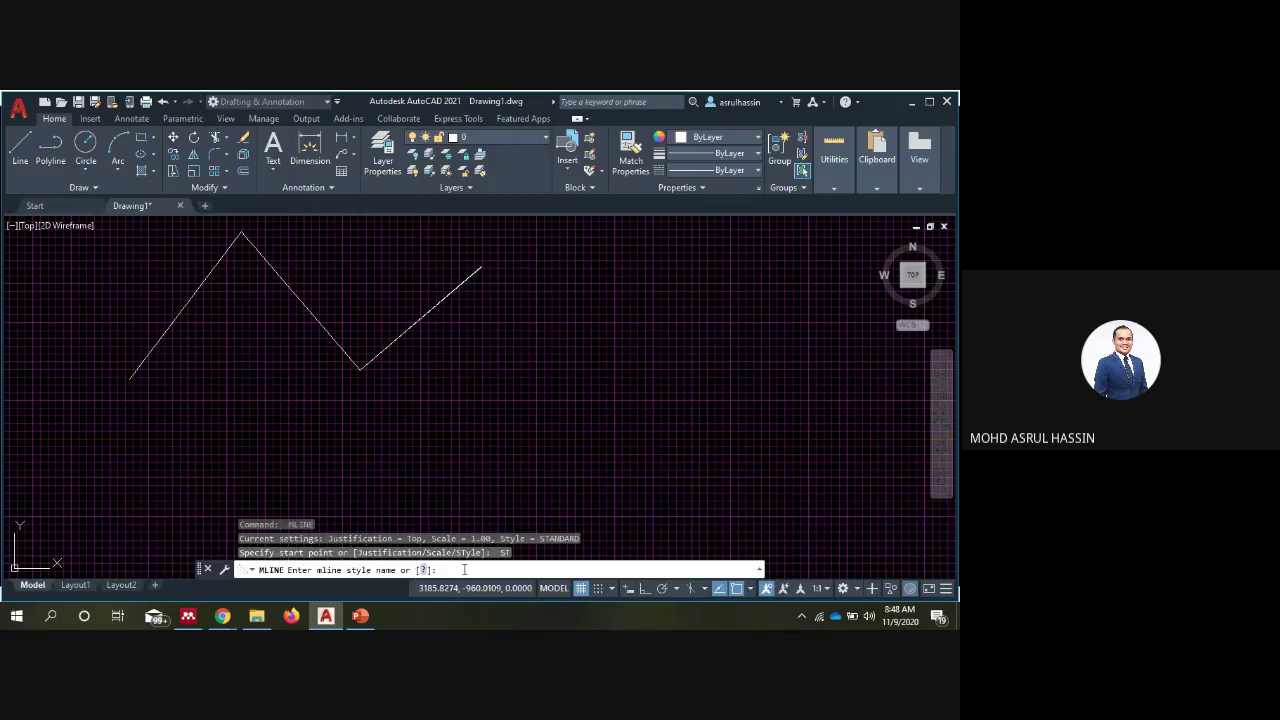
pyautogui.press('Return')
pyautogui.press('Escape')
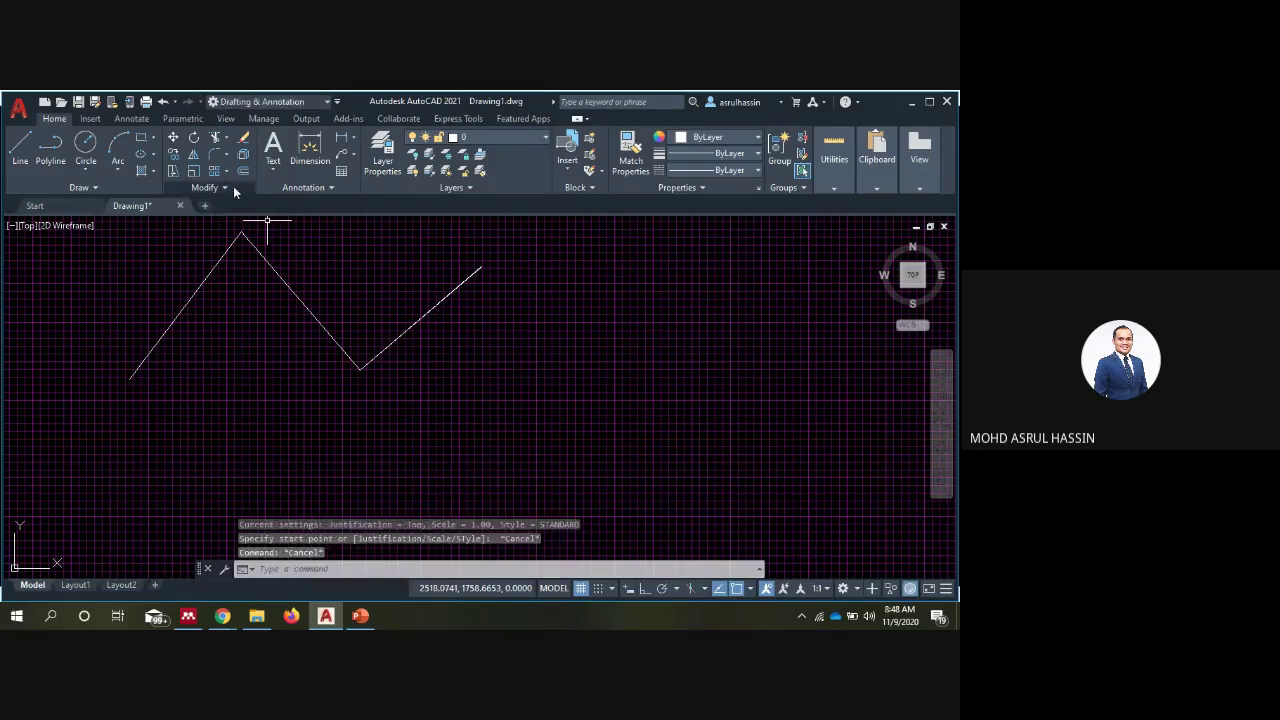
pyautogui.click(100, 188)
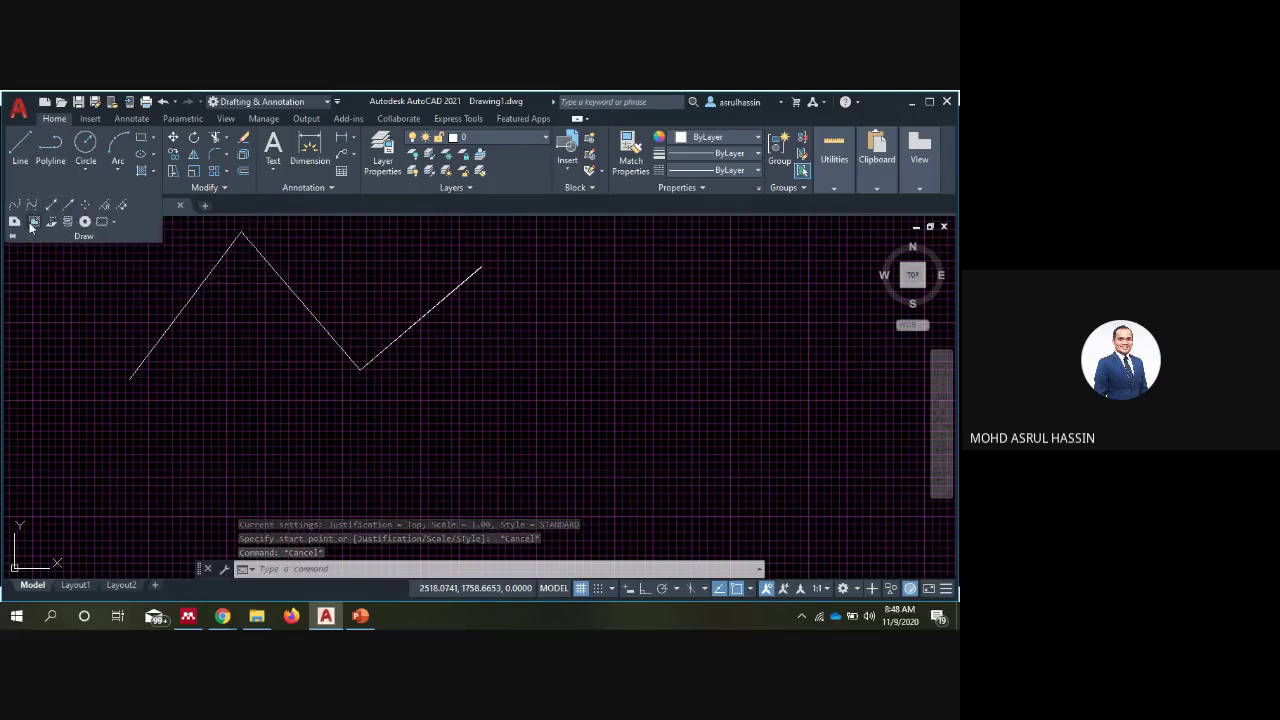
pyautogui.click(206, 188)
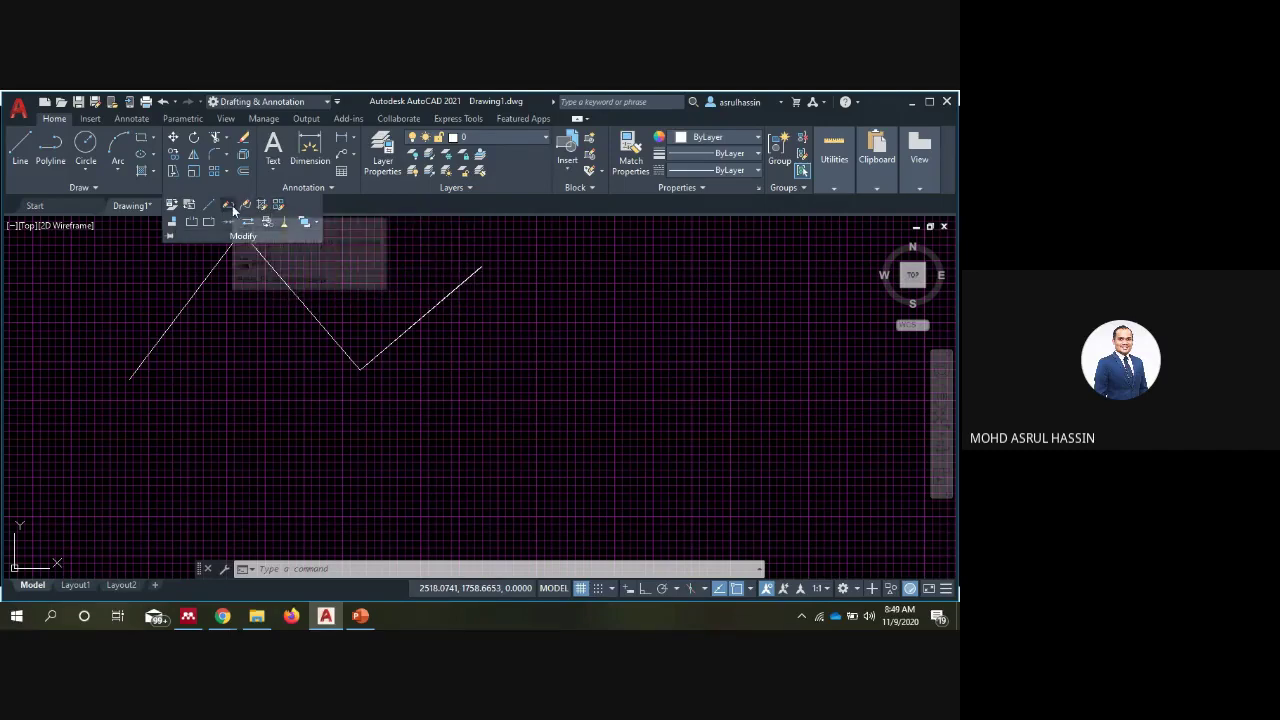
pyautogui.click(80, 187)
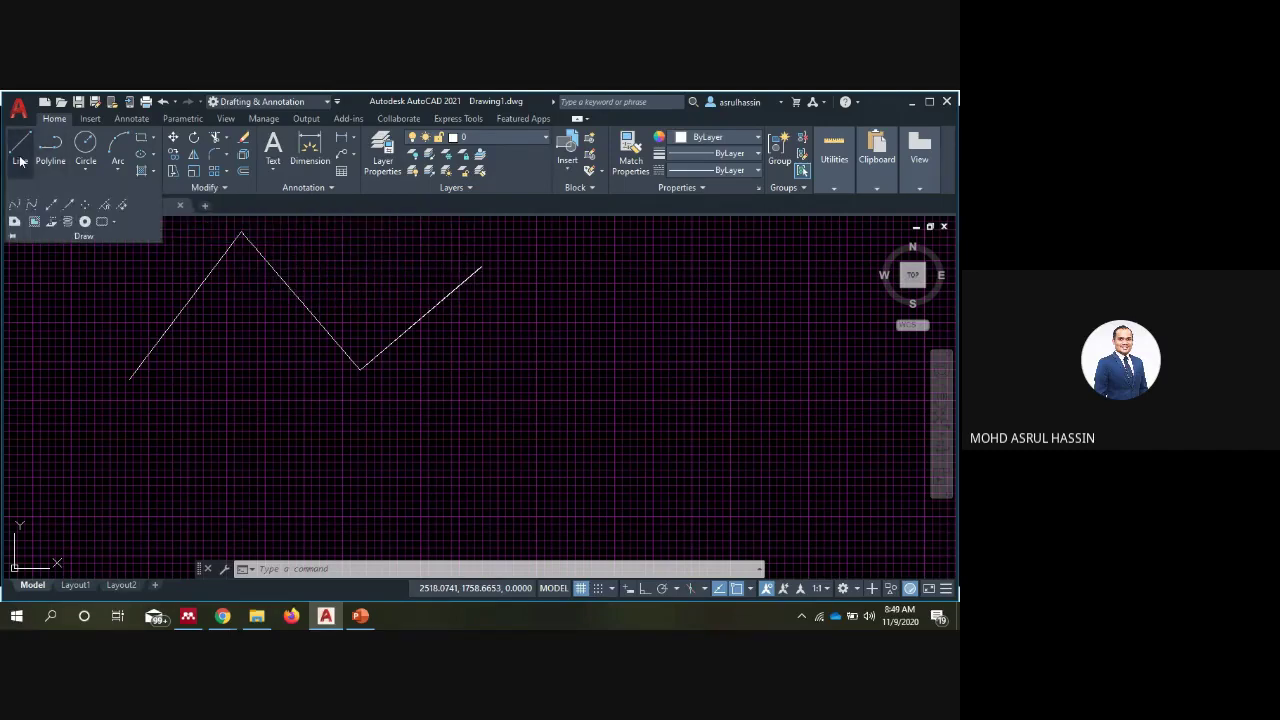
pyautogui.click(20, 160)
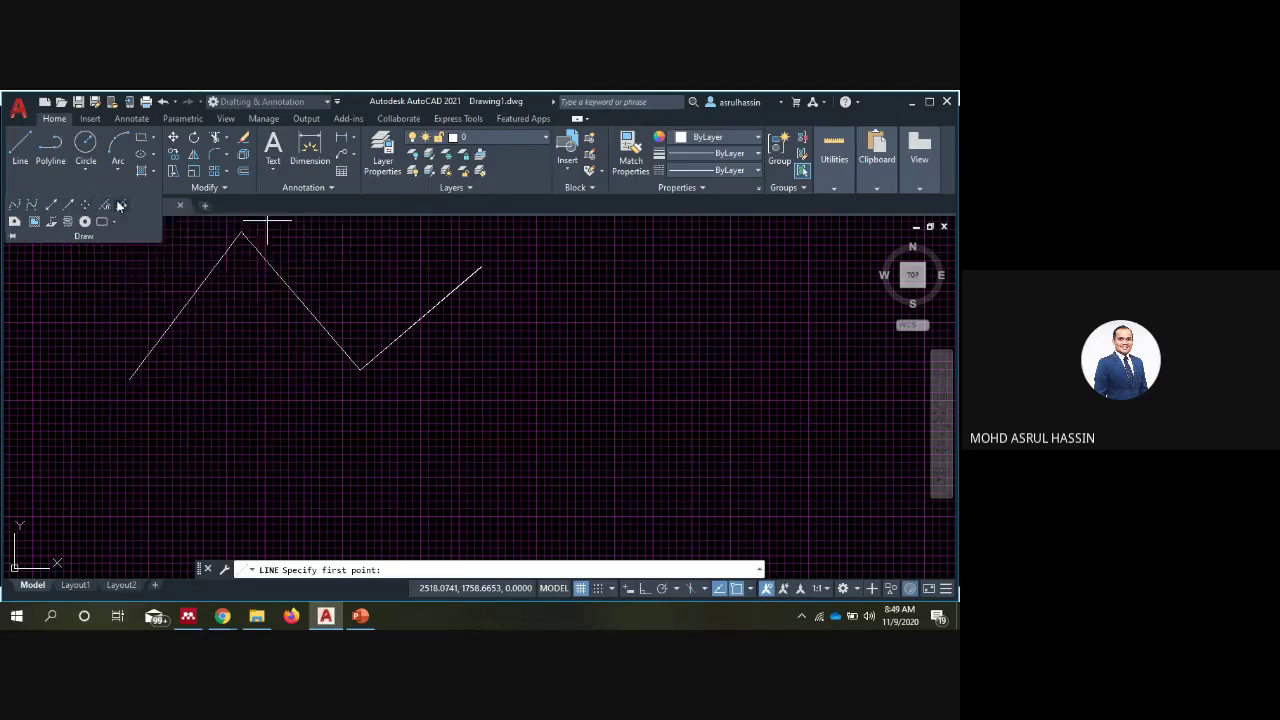
pyautogui.click(117, 222)
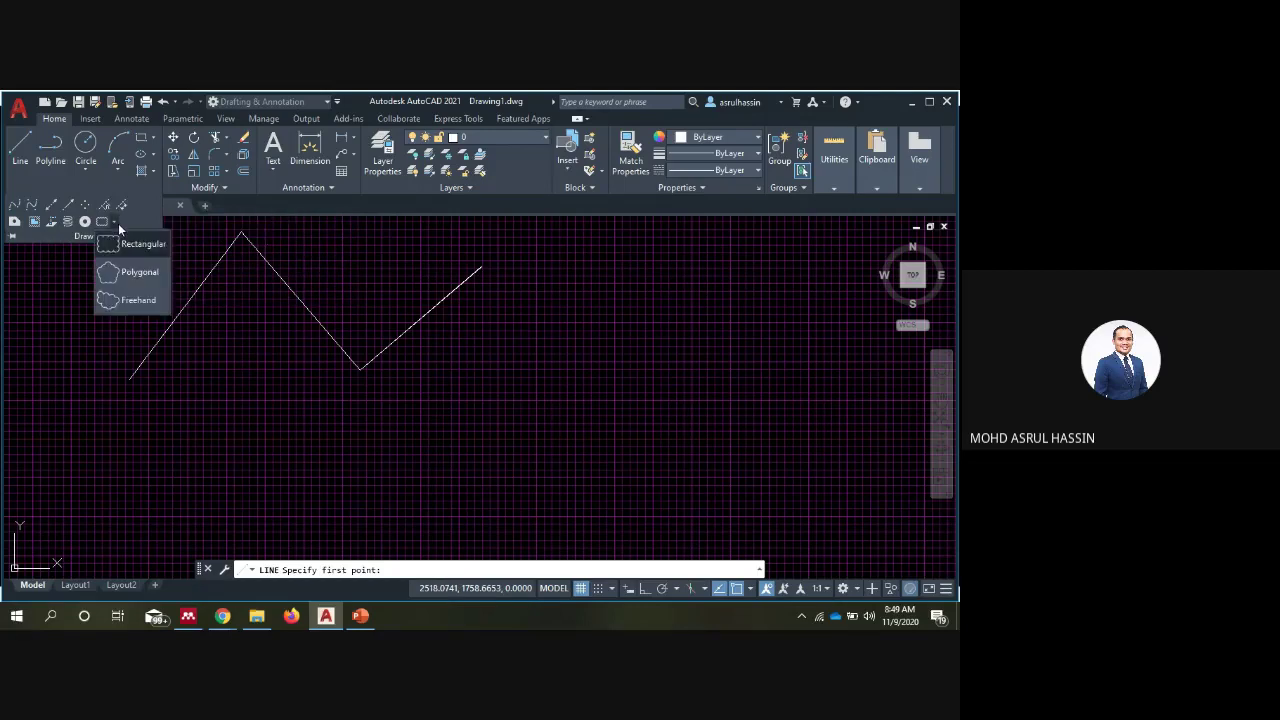
pyautogui.click(117, 228)
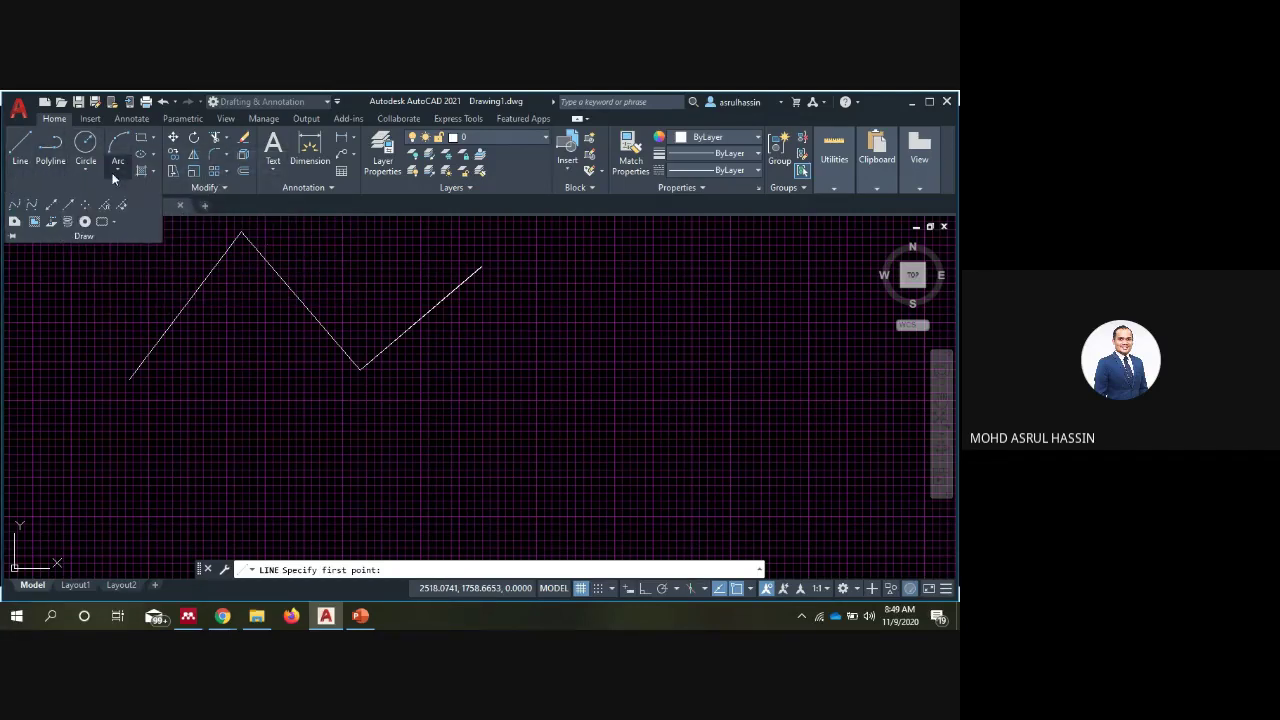
pyautogui.click(88, 174)
pyautogui.click(88, 175)
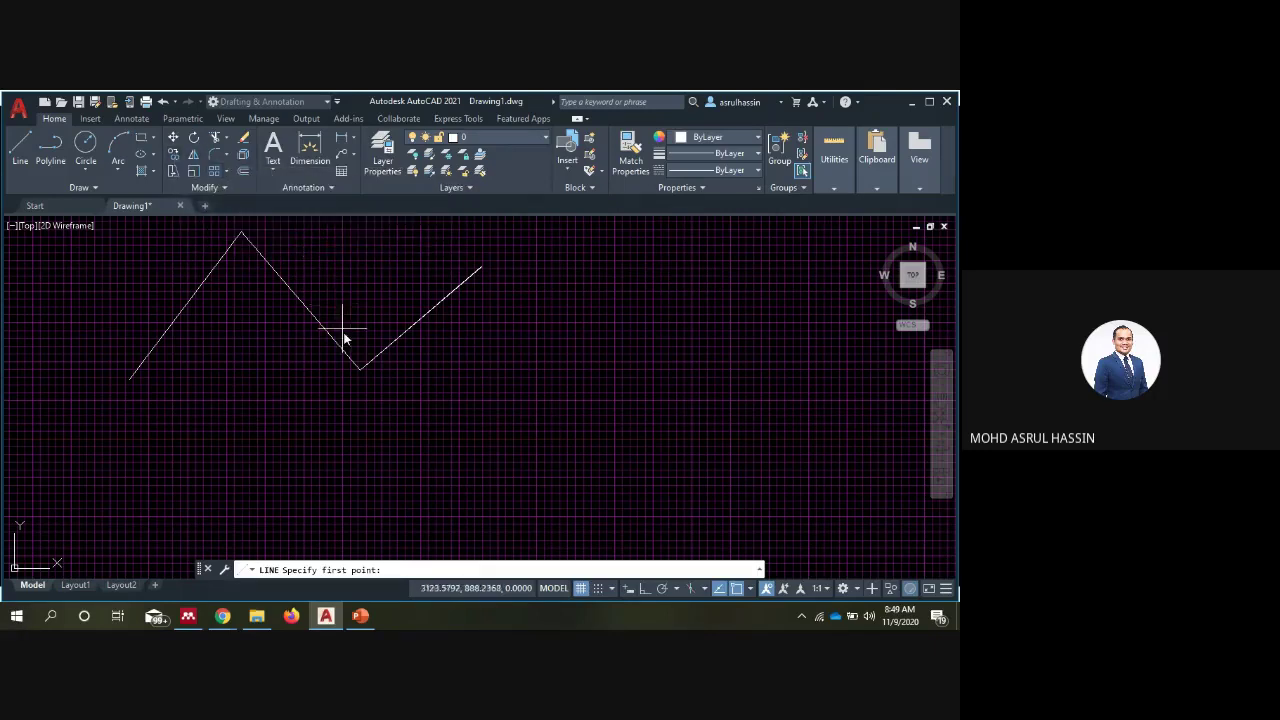
# Cancel the line command, start and abandon a MULTILINETEXT box, then switch to PowerPoint
pyautogui.press('Escape')
pyautogui.write('mu')
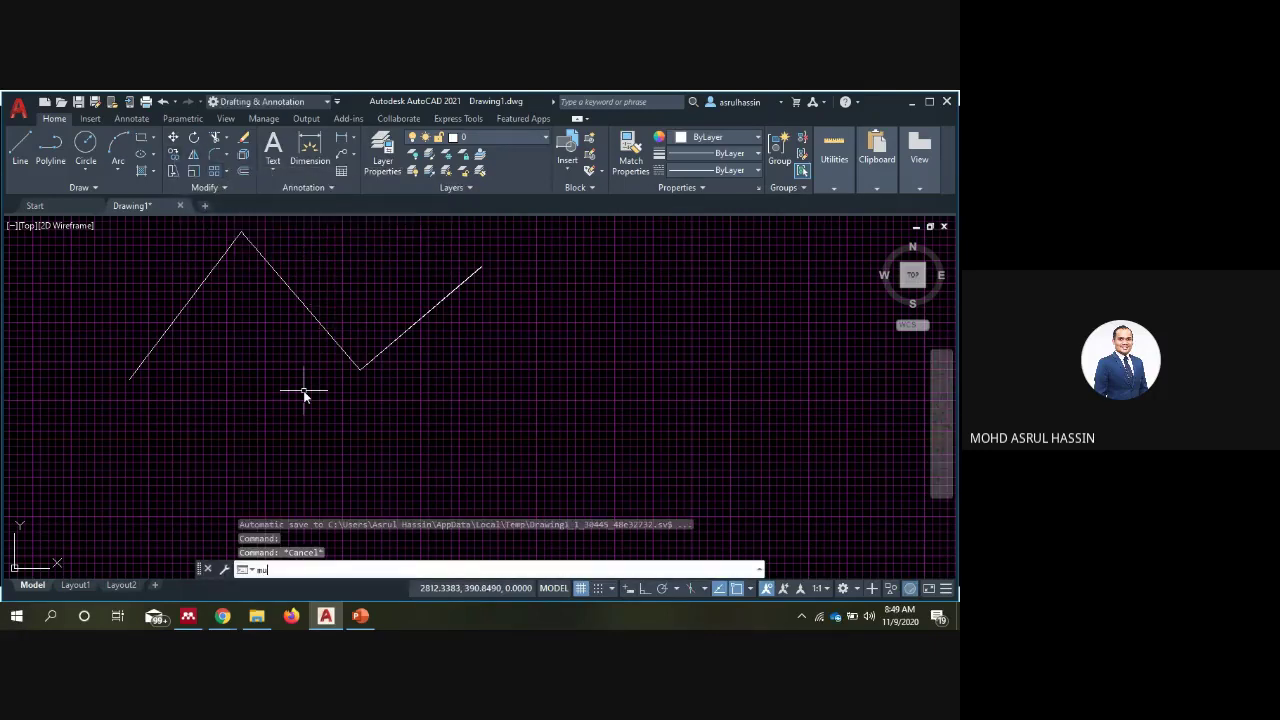
pyautogui.write('l')
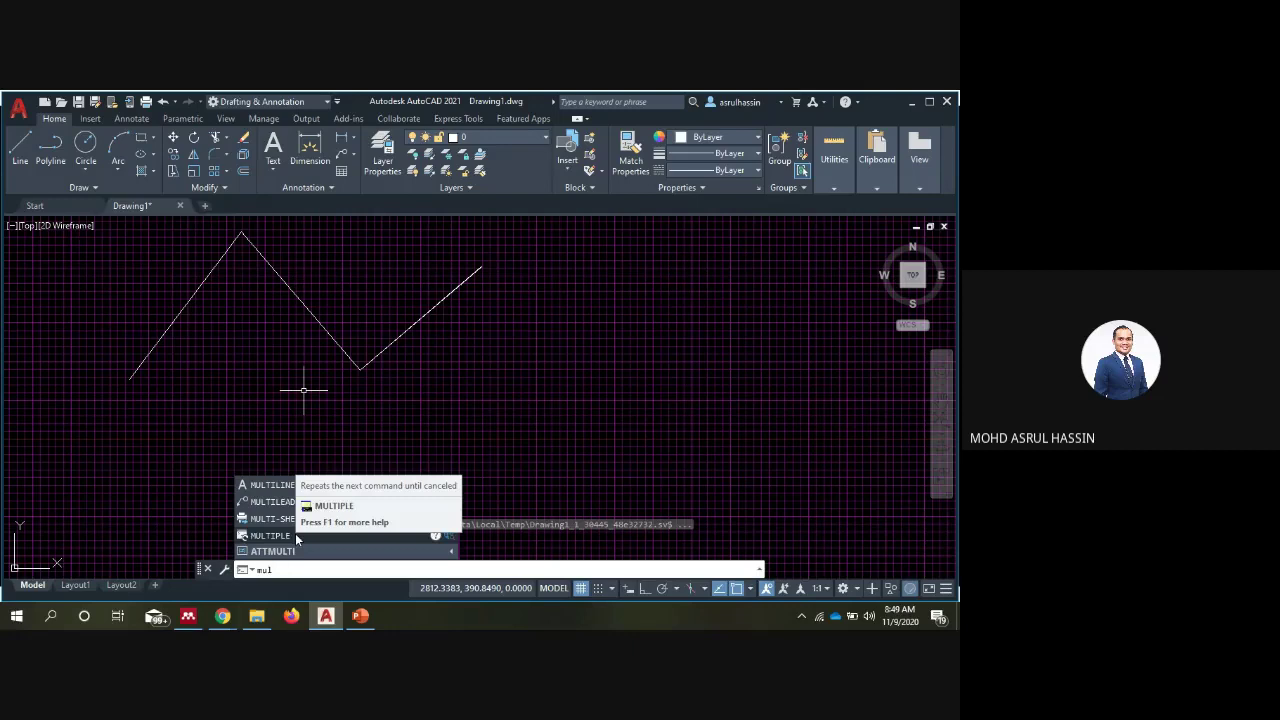
pyautogui.write('l')
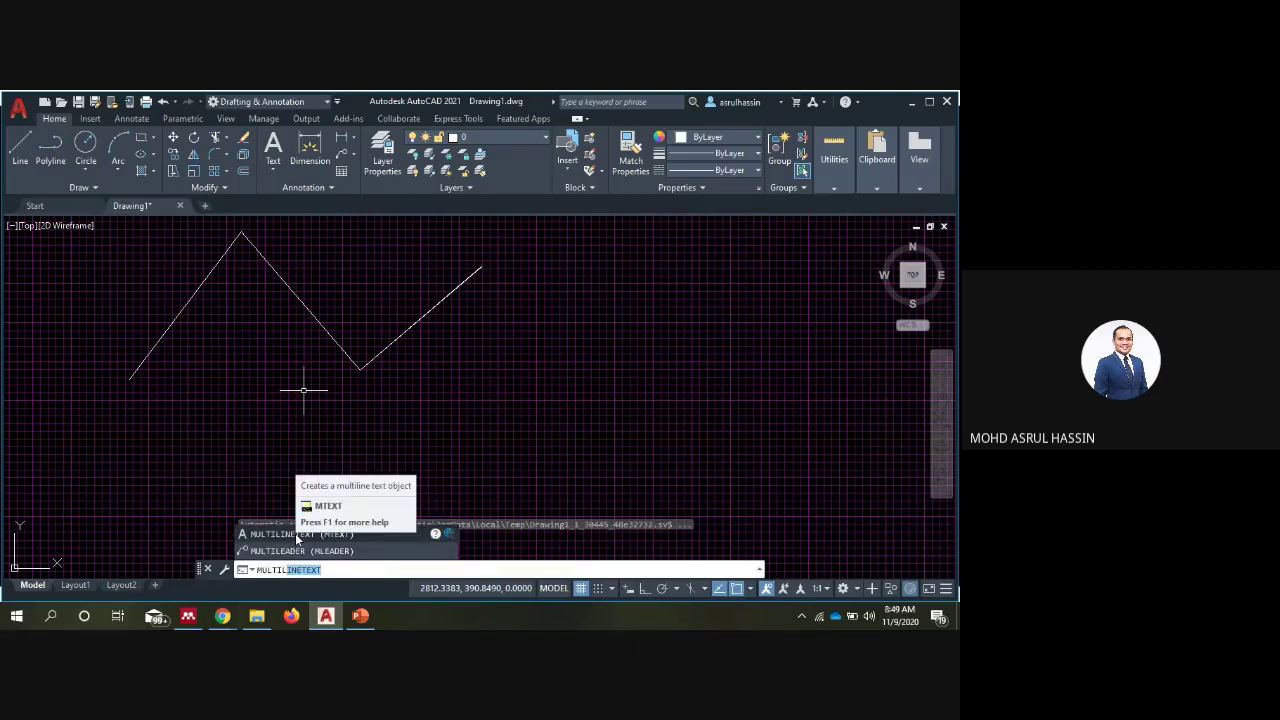
pyautogui.write('in')
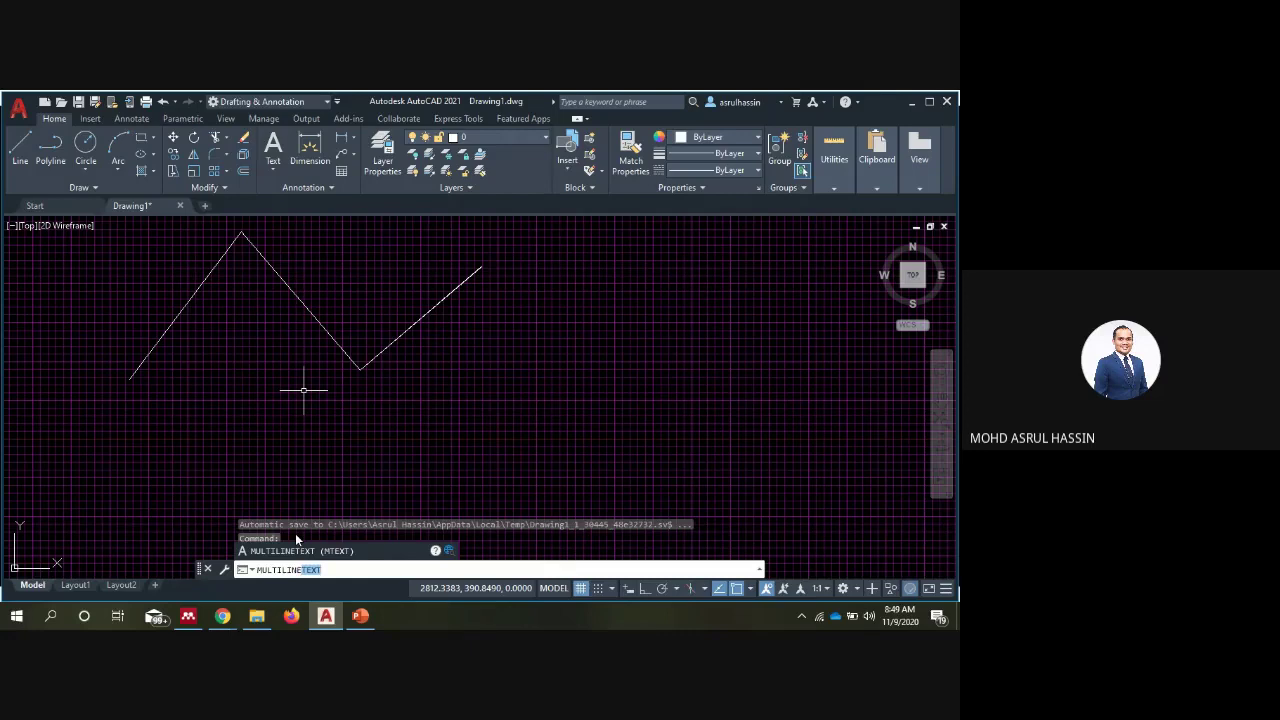
pyautogui.press('Return')
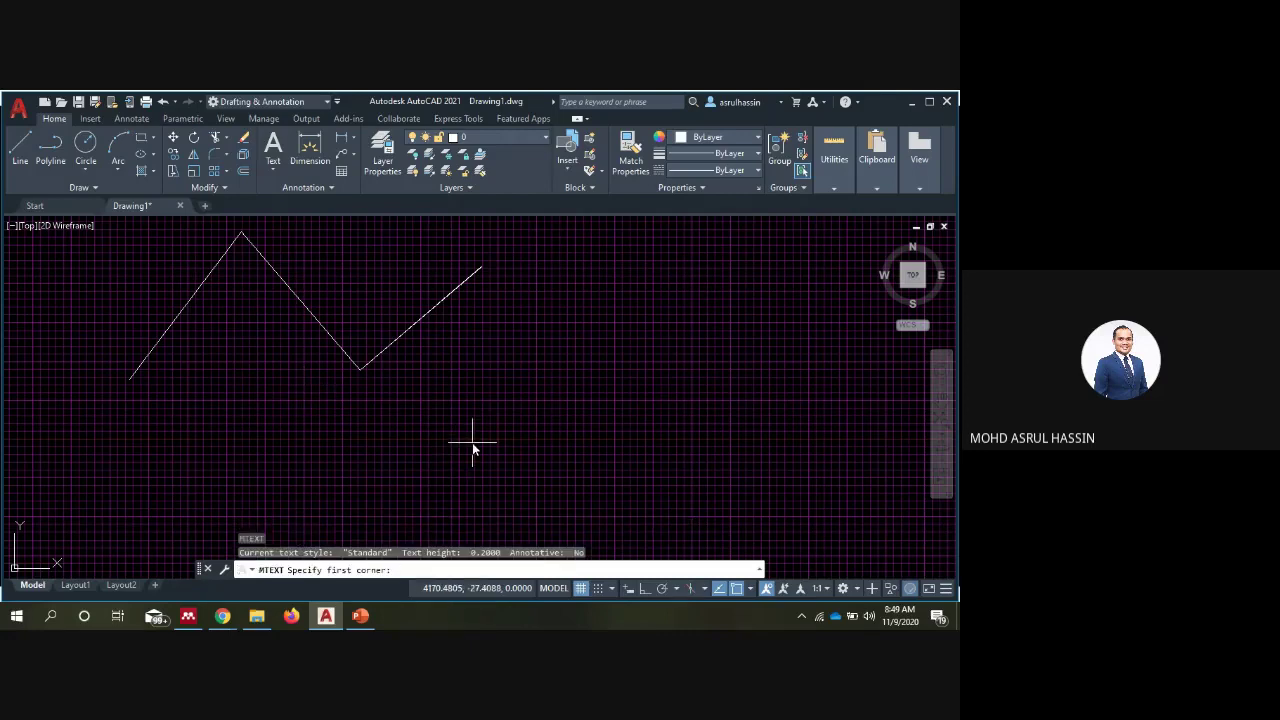
pyautogui.click(468, 440)
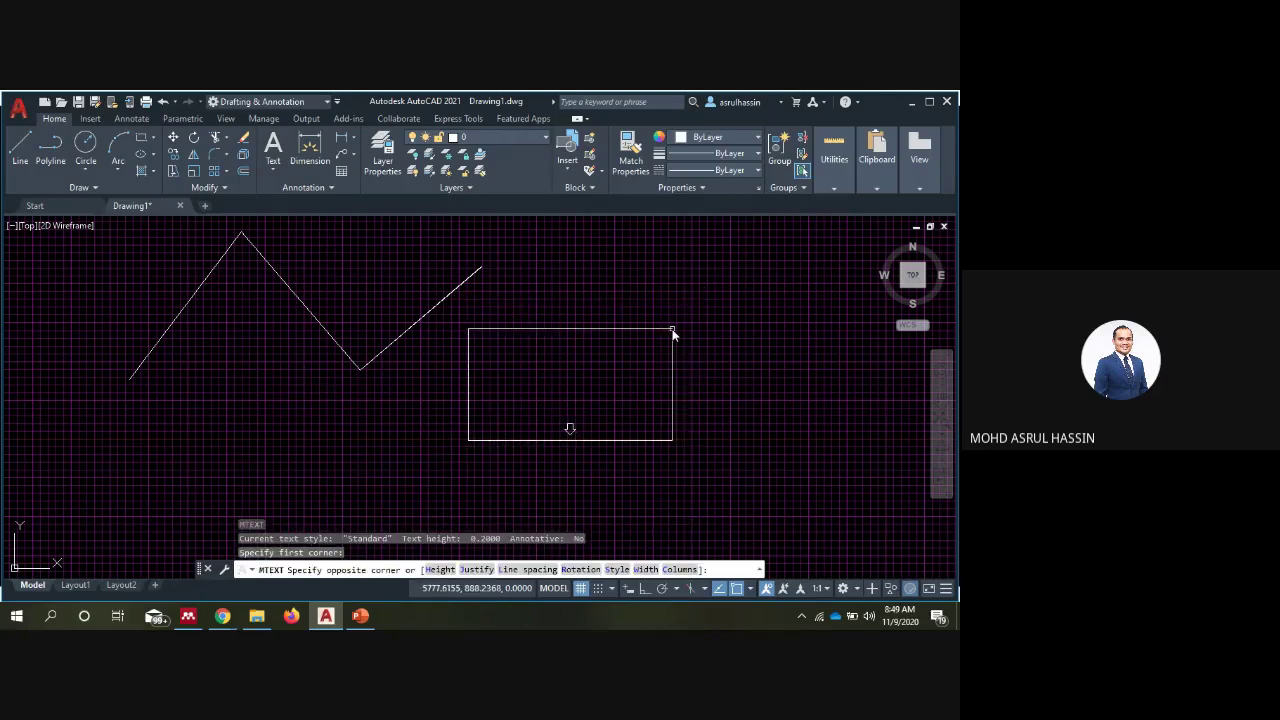
pyautogui.press('Escape')
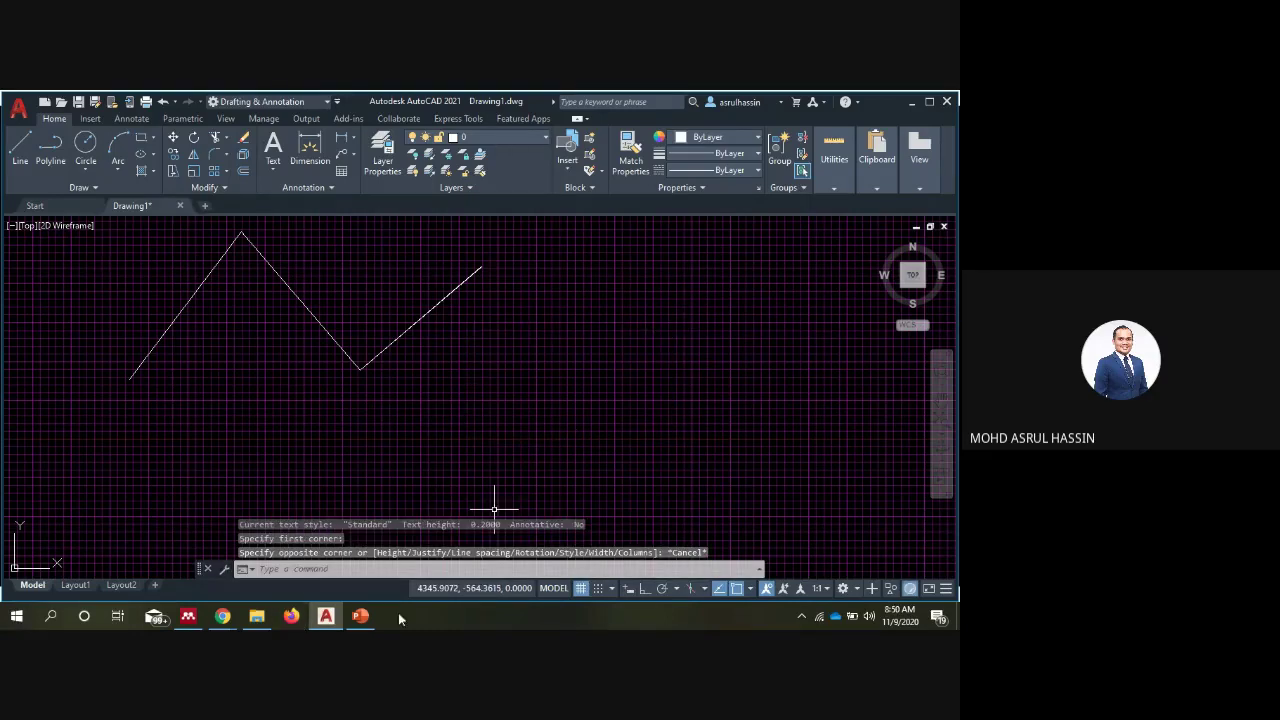
pyautogui.click(361, 616)
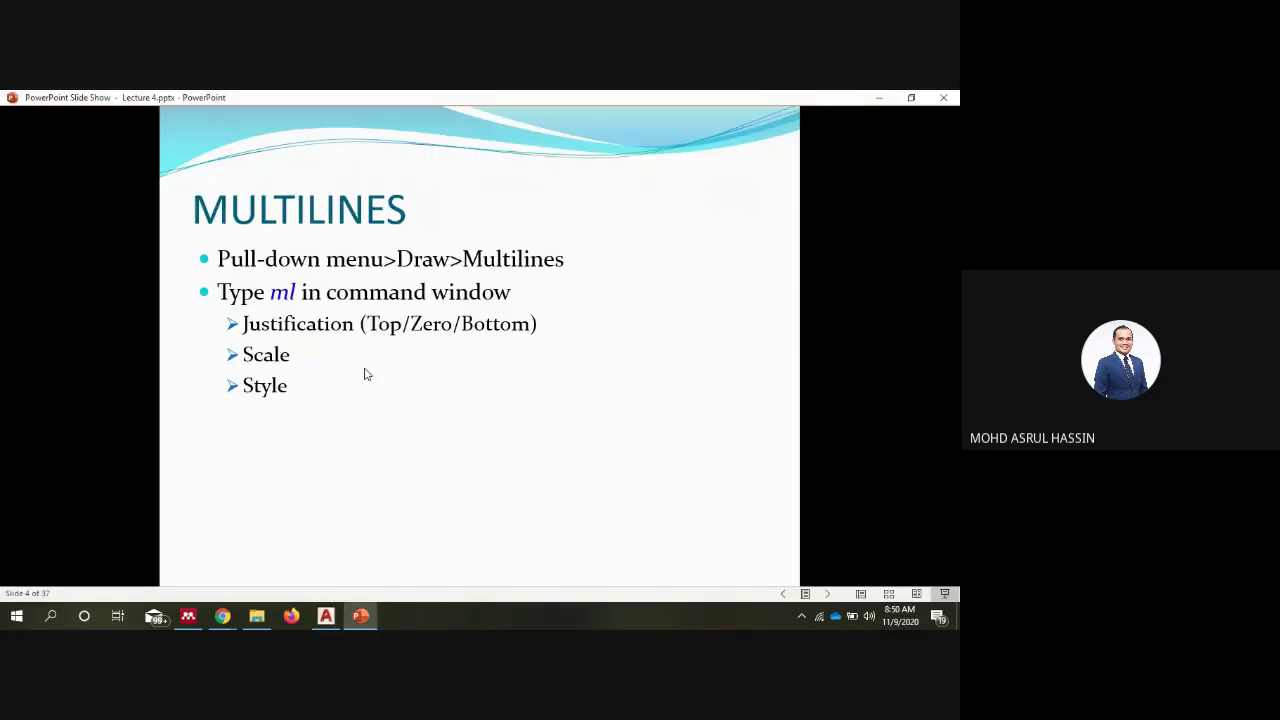
# Advance to slide 5, Multilines Style, then return to the AutoCAD drawing
pyautogui.click(365, 373)
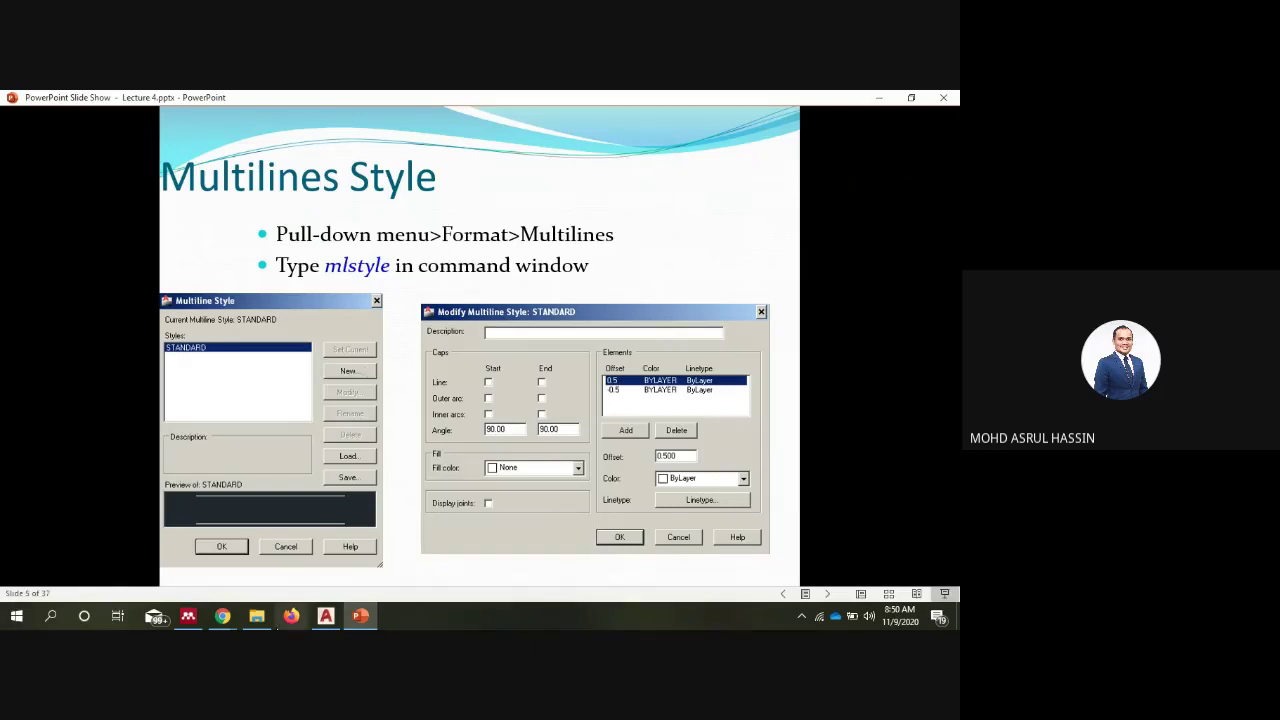
pyautogui.click(324, 618)
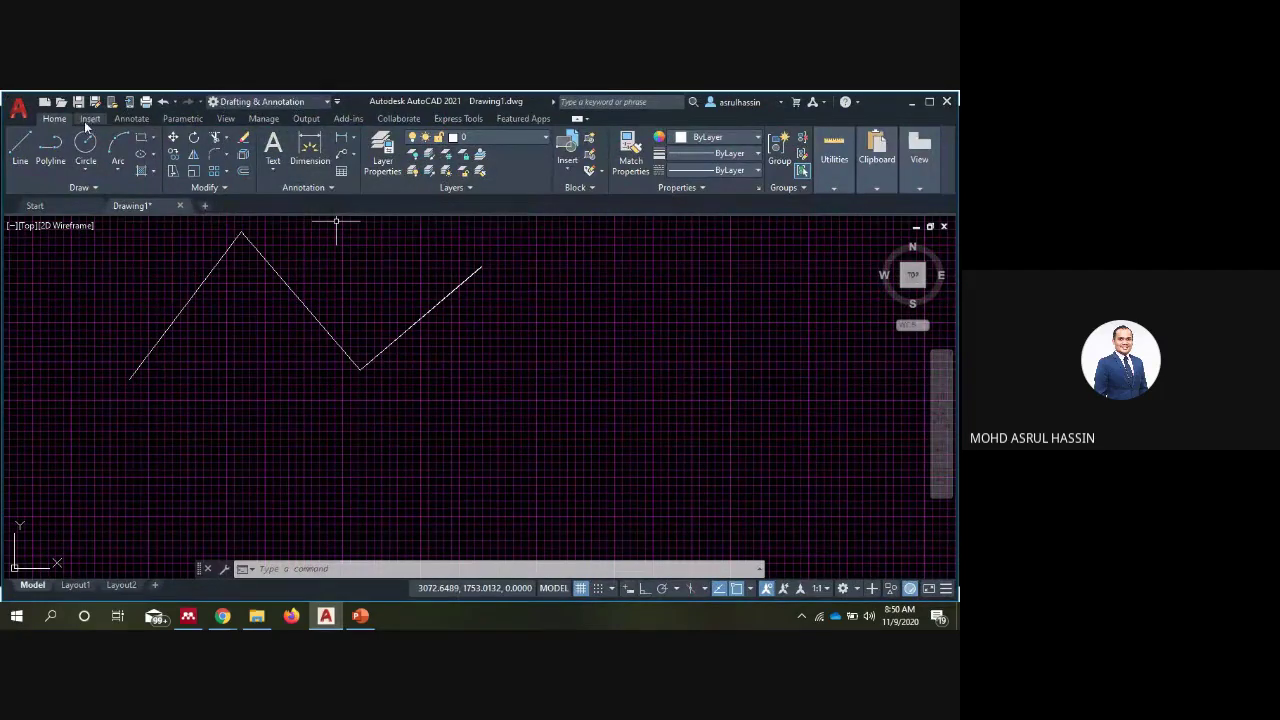
pyautogui.click(264, 119)
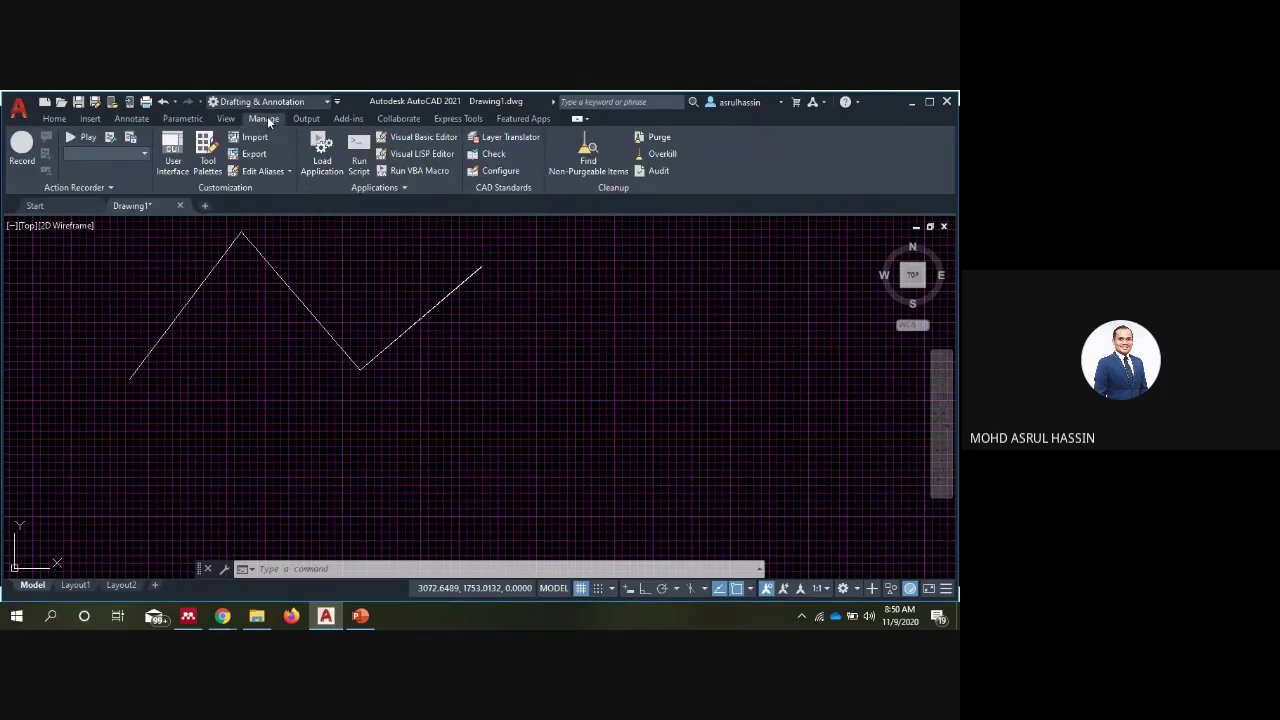
pyautogui.click(136, 119)
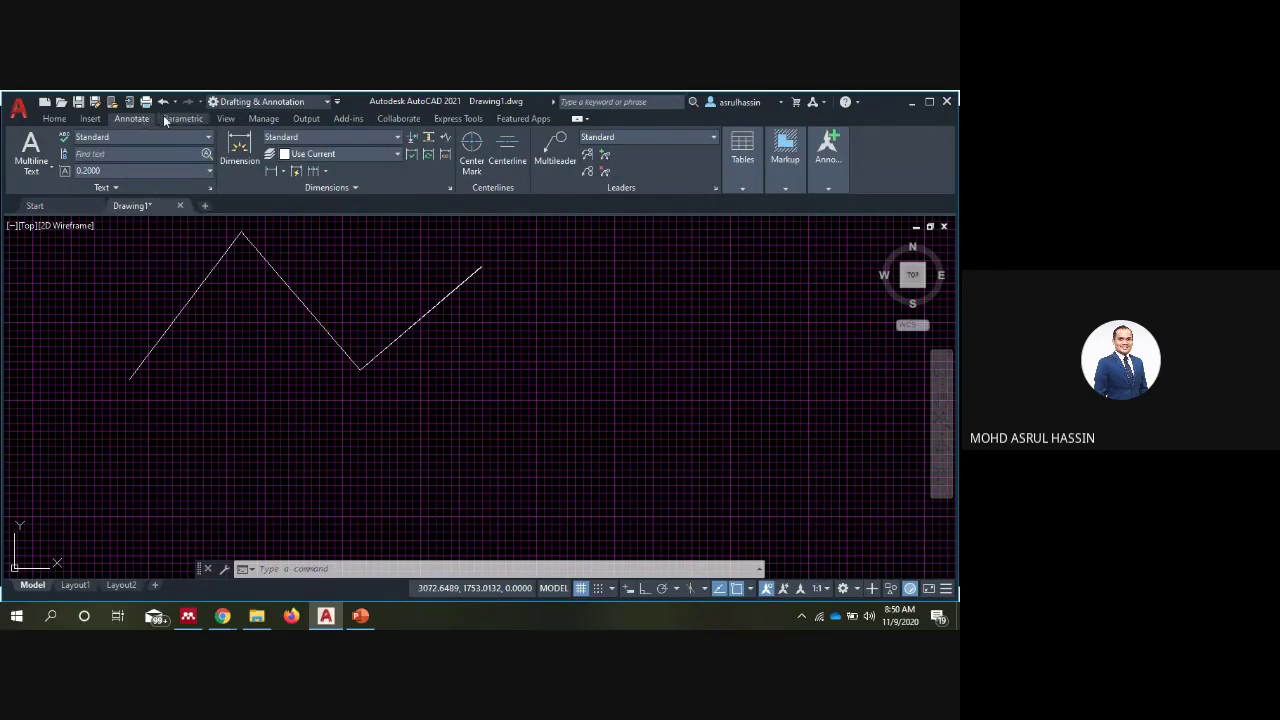
pyautogui.click(167, 118)
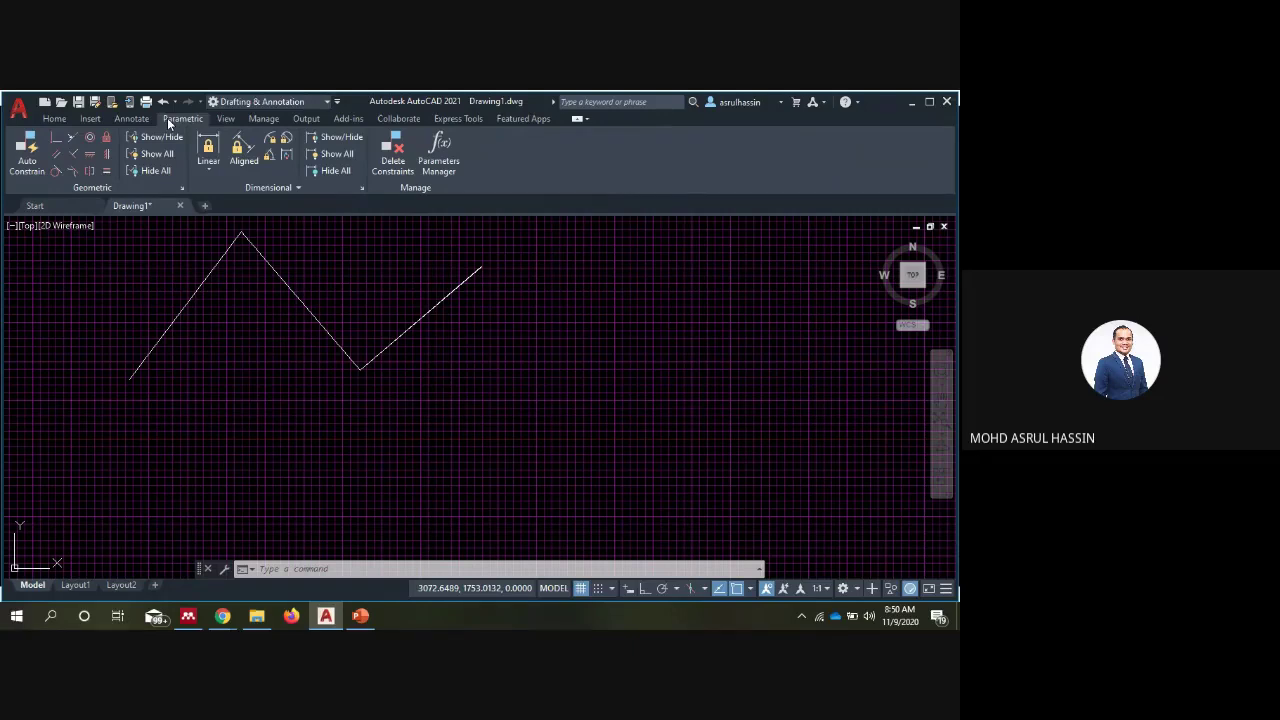
pyautogui.click(102, 118)
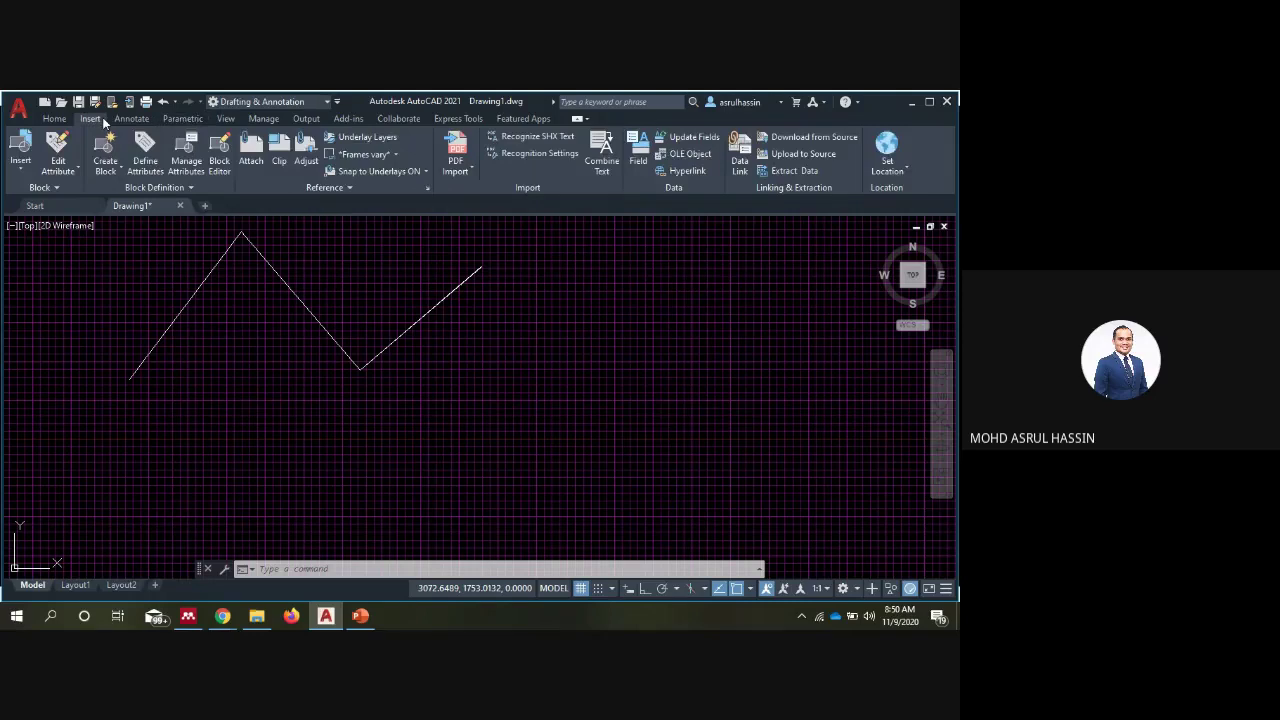
pyautogui.click(406, 121)
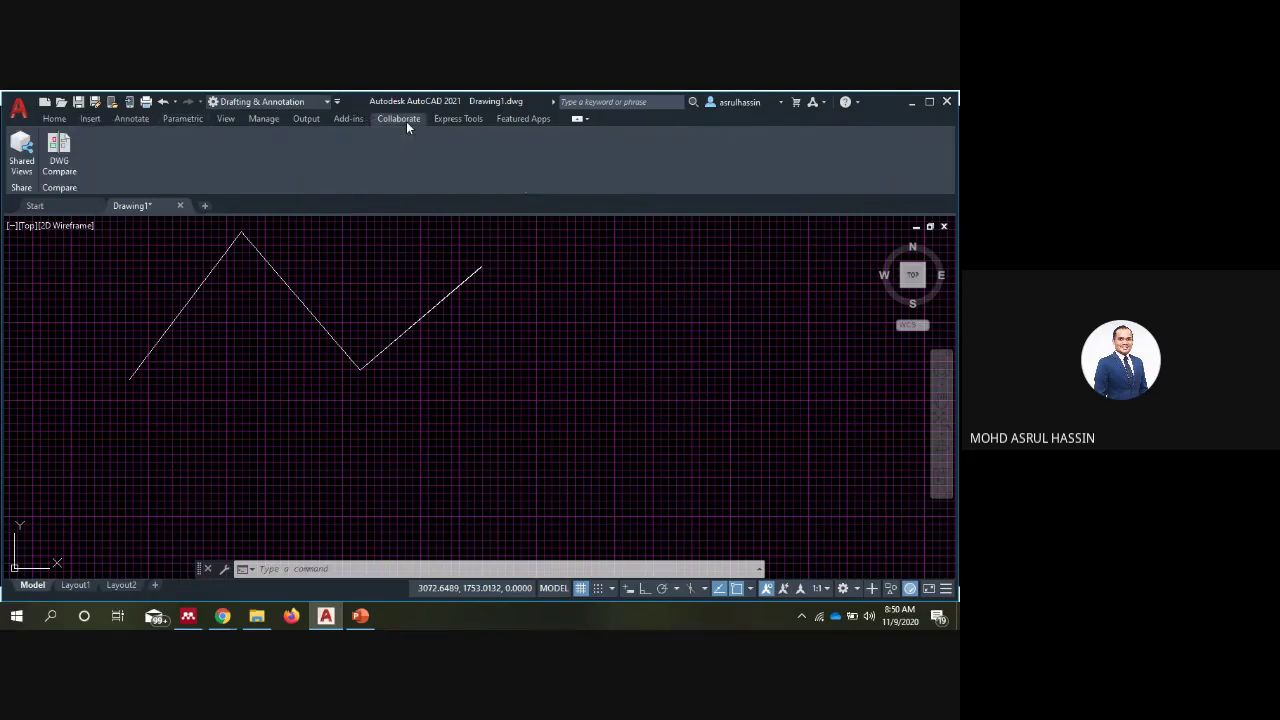
pyautogui.click(268, 122)
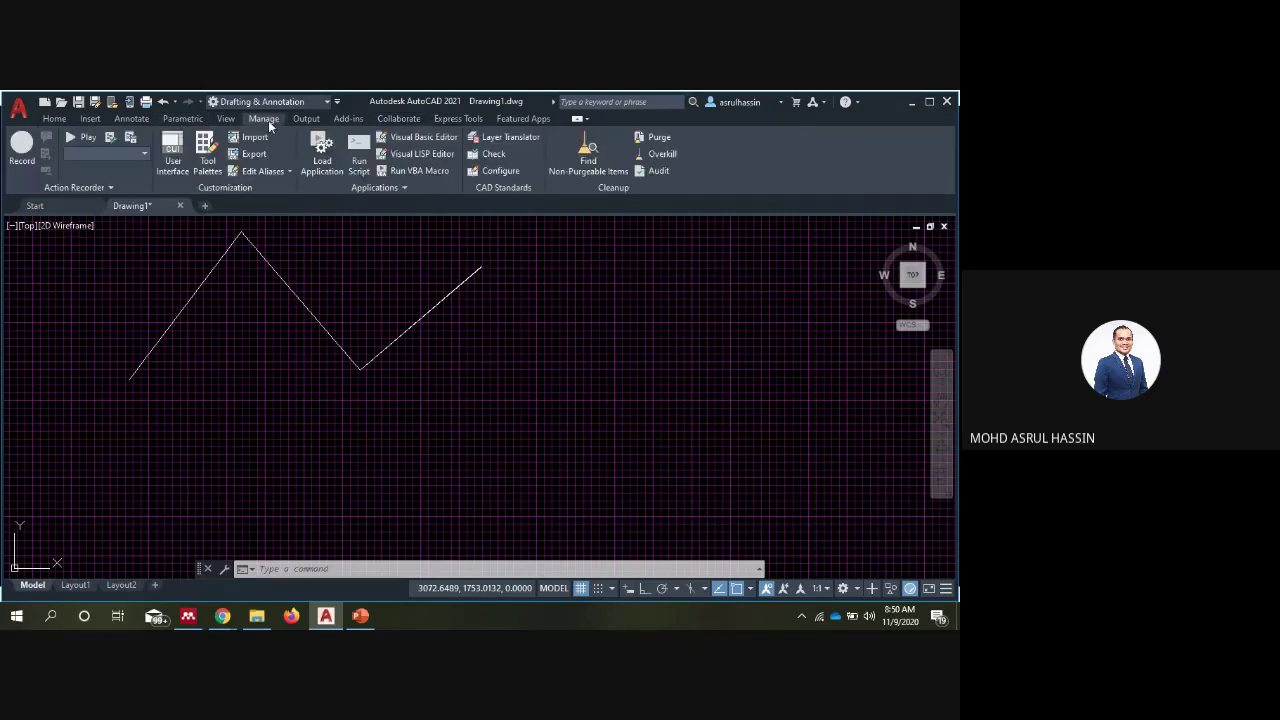
pyautogui.click(55, 119)
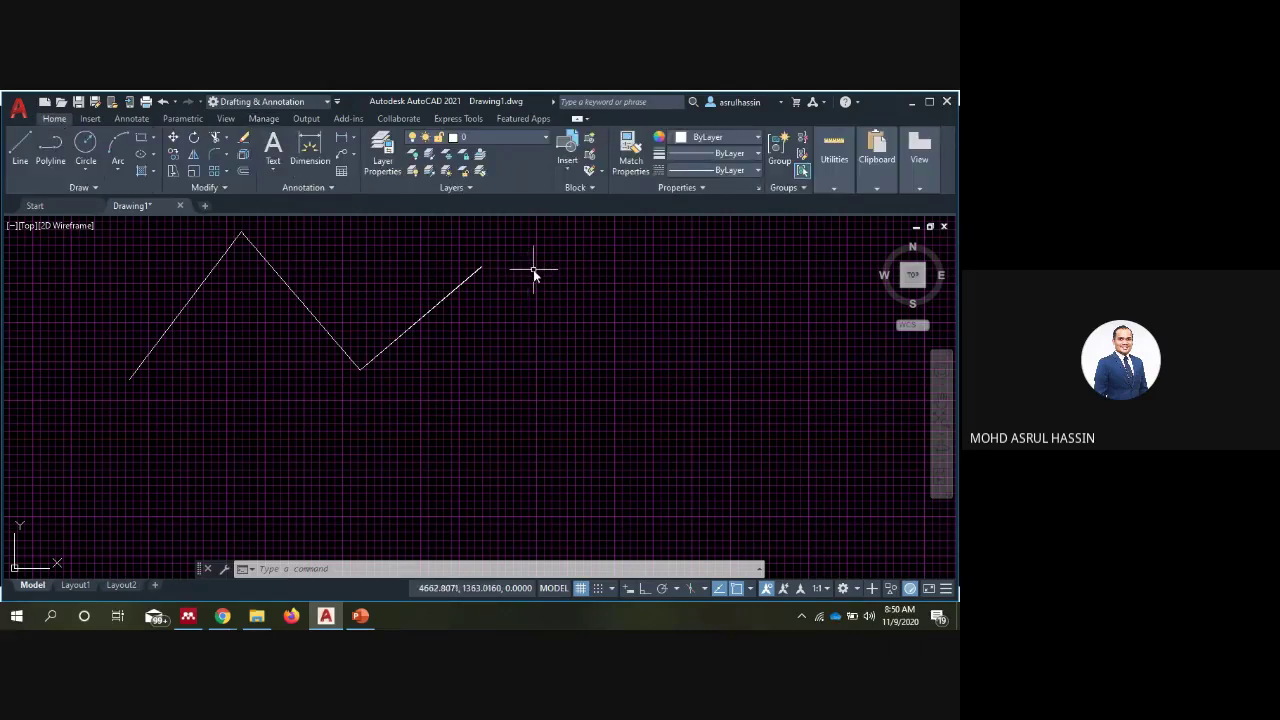
pyautogui.click(677, 187)
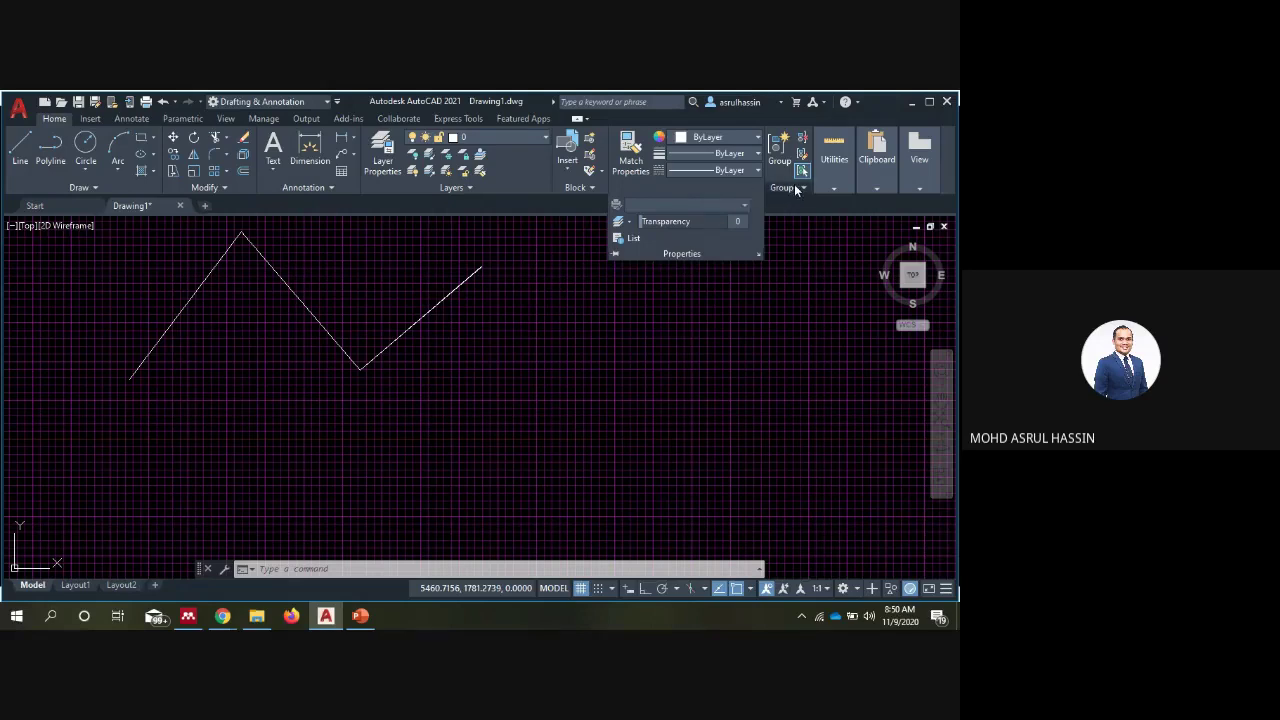
pyautogui.click(834, 188)
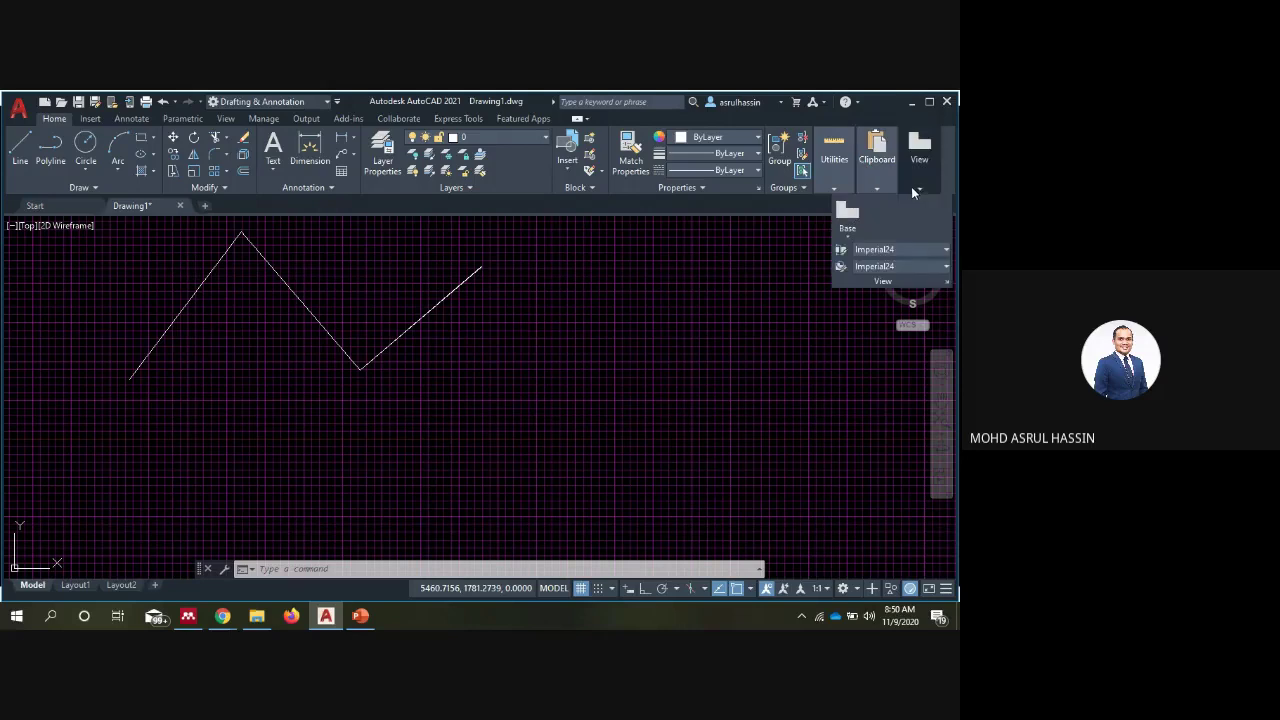
pyautogui.click(561, 323)
pyautogui.press('Escape')
pyautogui.press('Escape')
pyautogui.press('Escape')
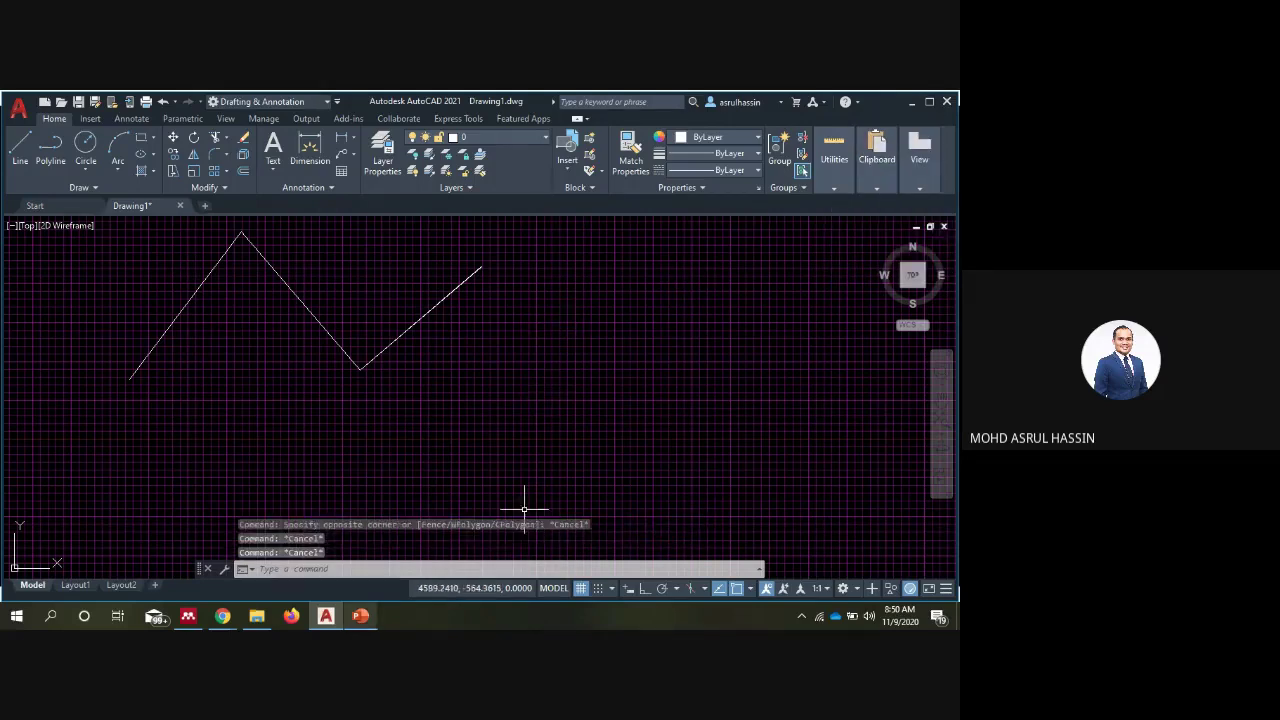
pyautogui.click(361, 618)
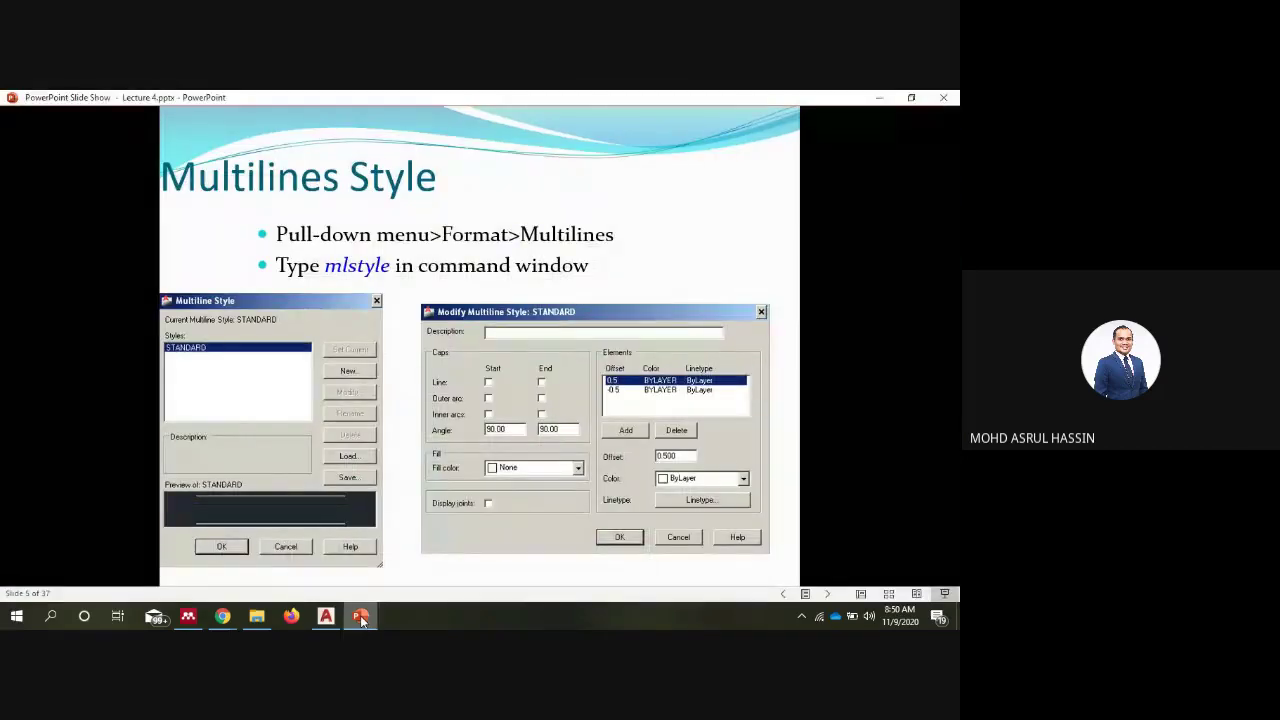
pyautogui.click(362, 618)
pyautogui.write('mu')
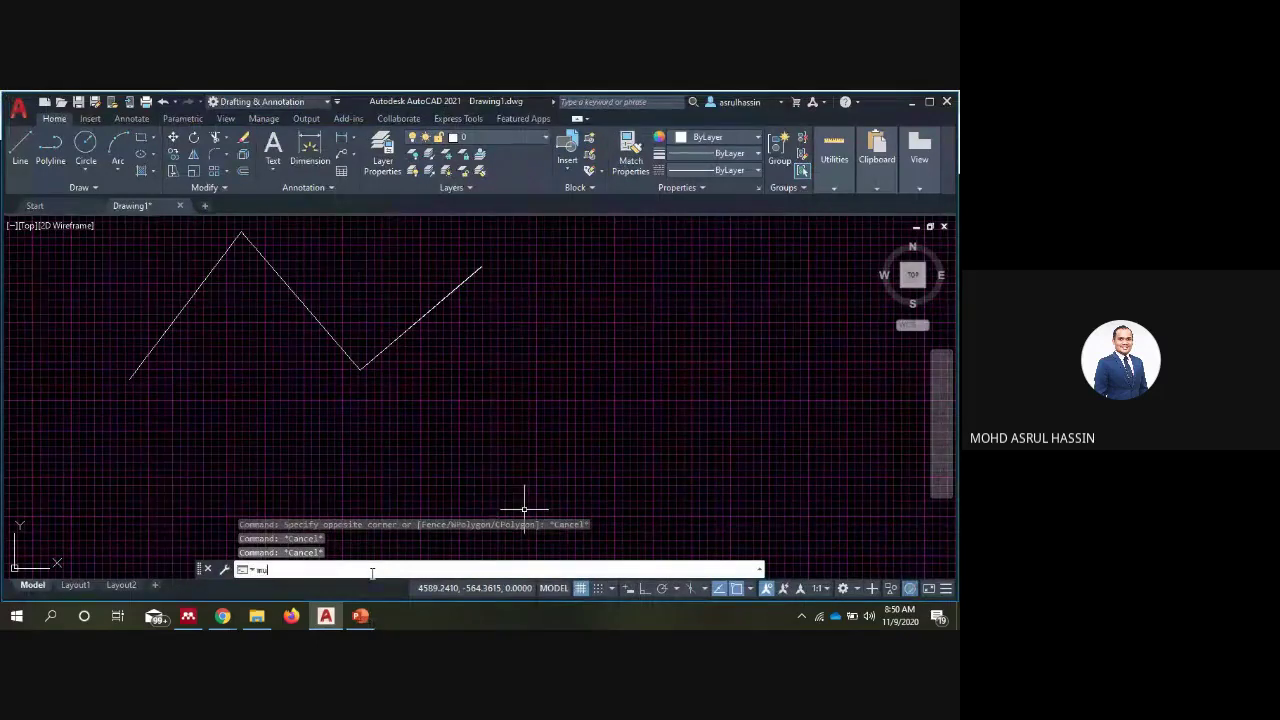
pyautogui.write('ltiline')
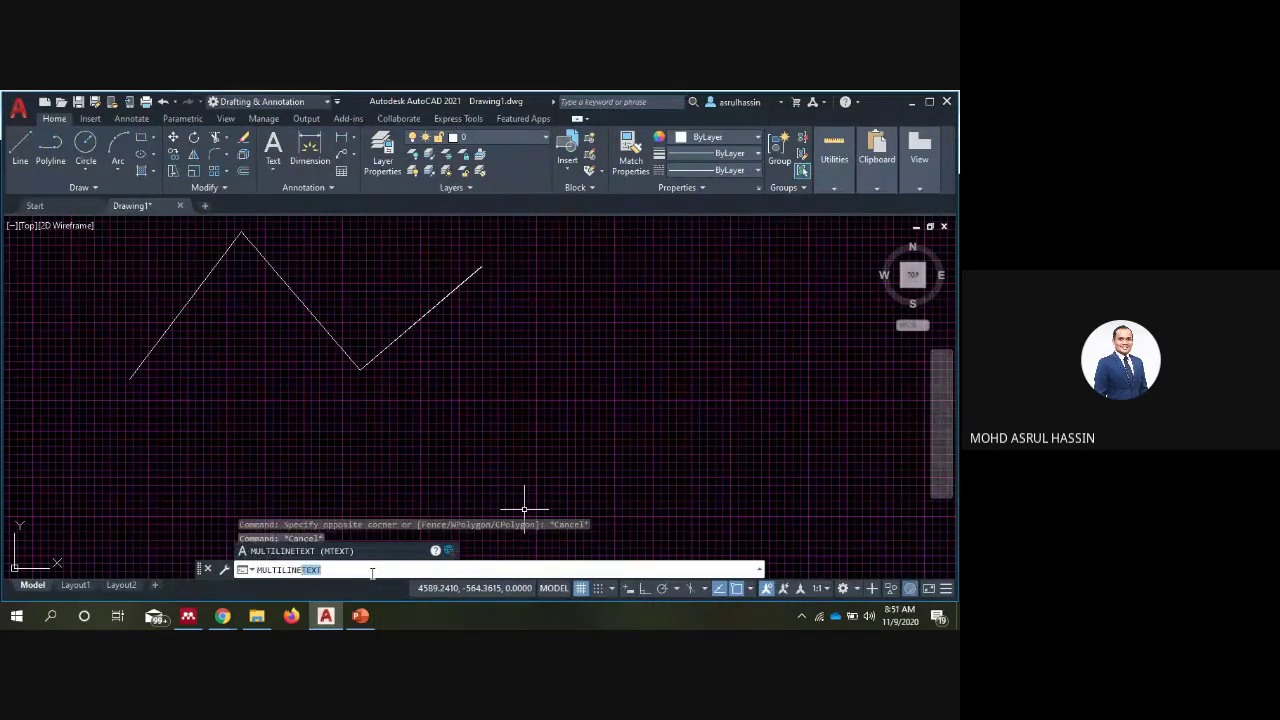
pyautogui.write('tyle')
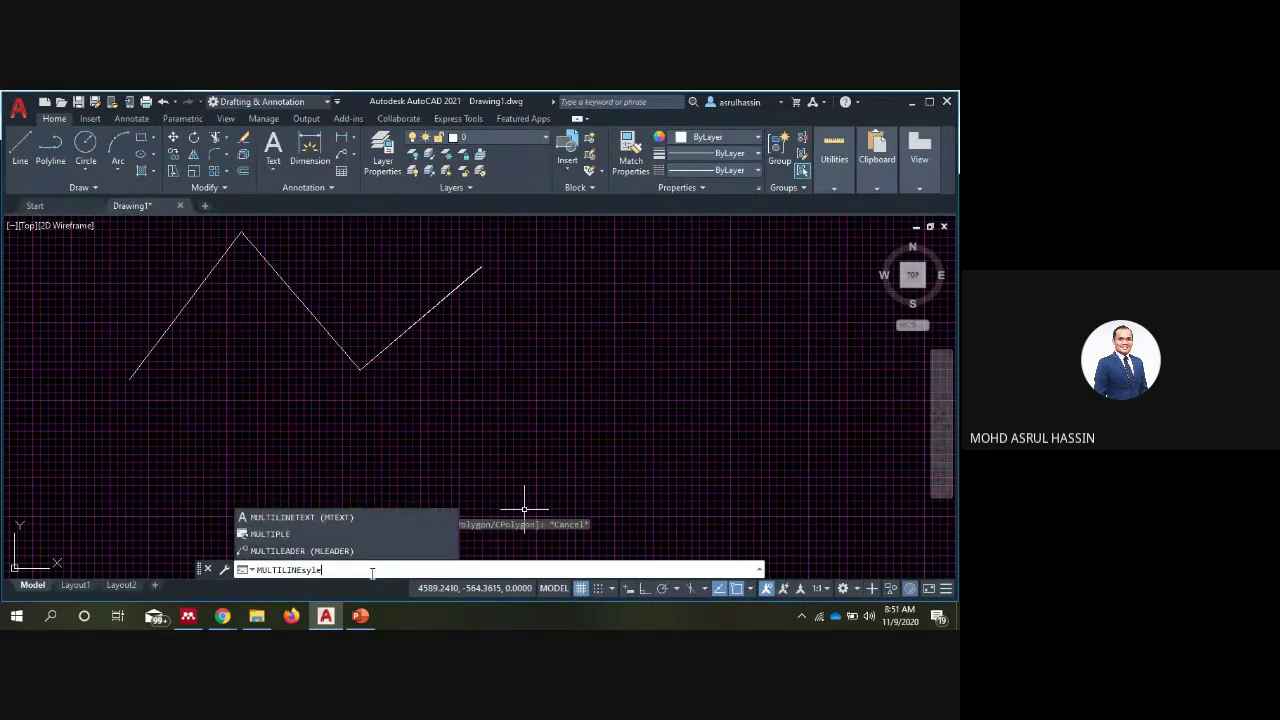
pyautogui.press('Return')
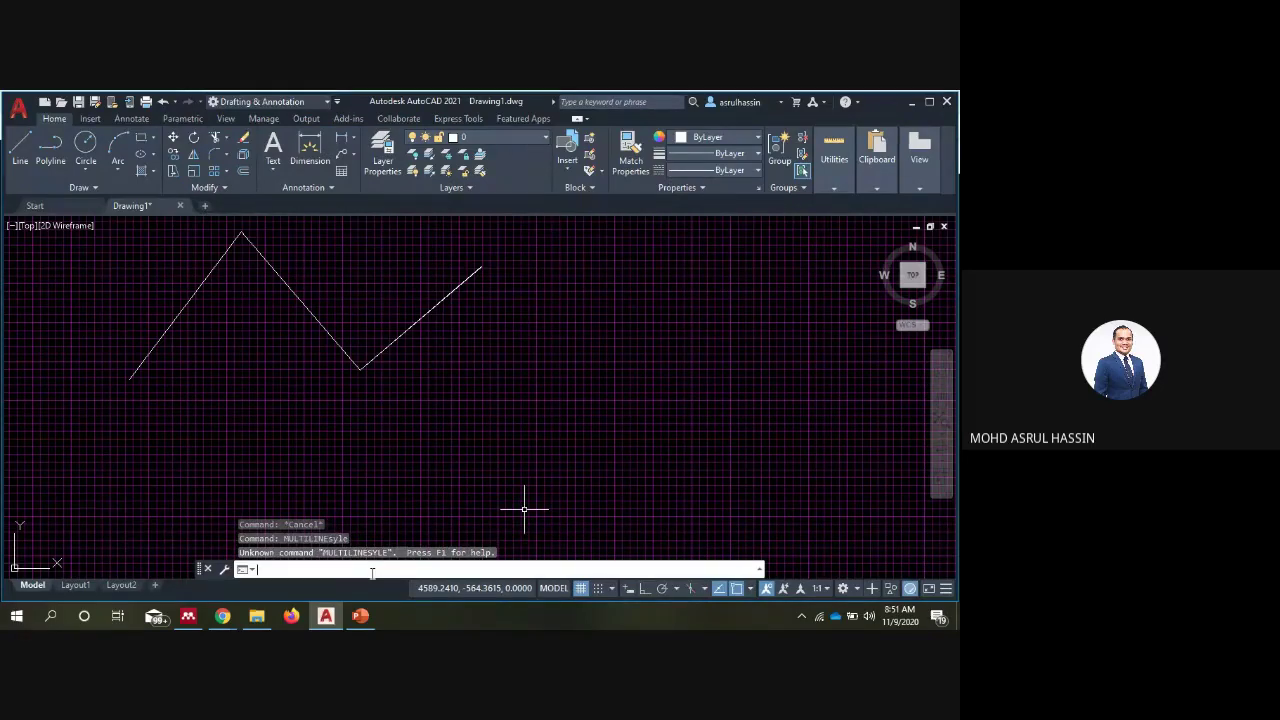
pyautogui.write('multi')
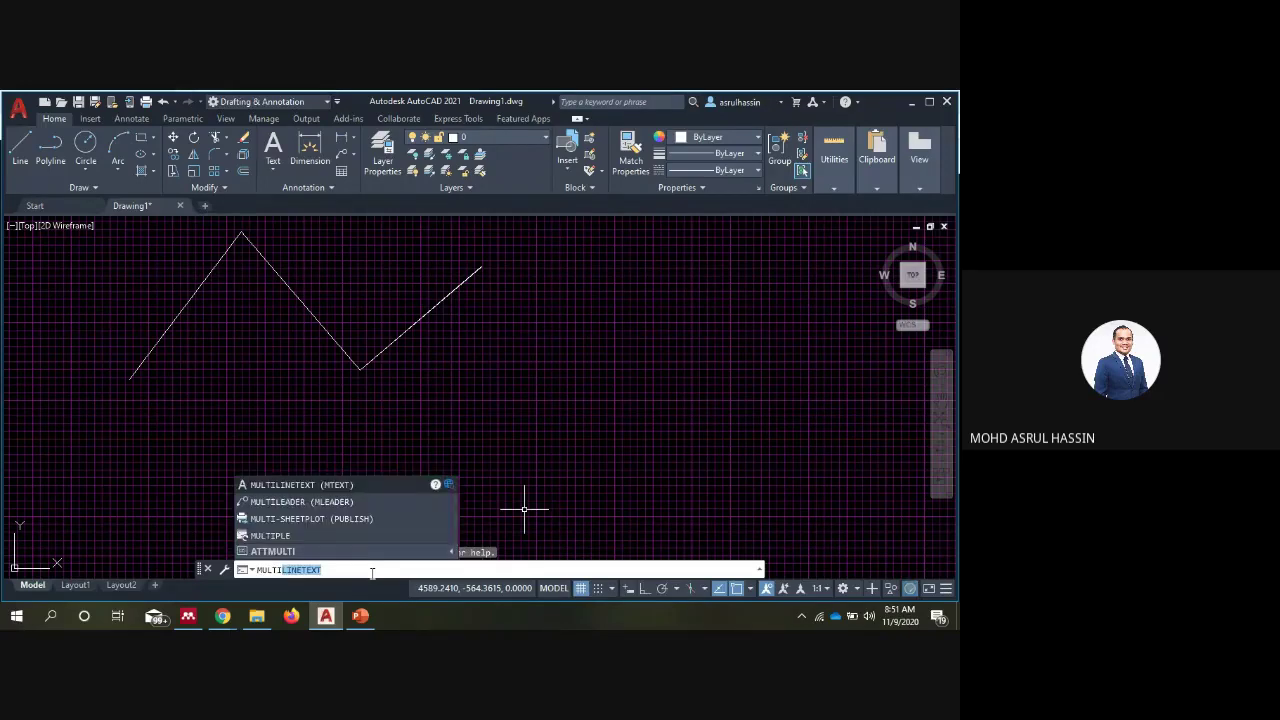
pyautogui.write('line')
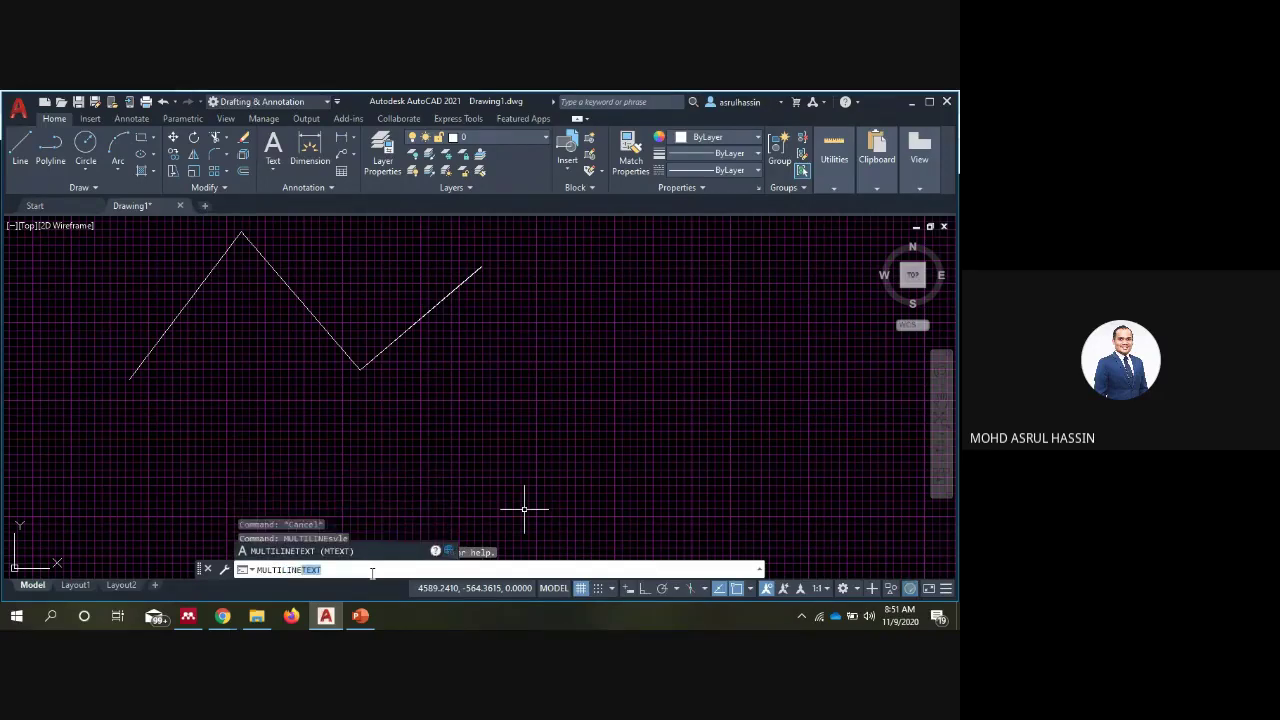
pyautogui.write('st')
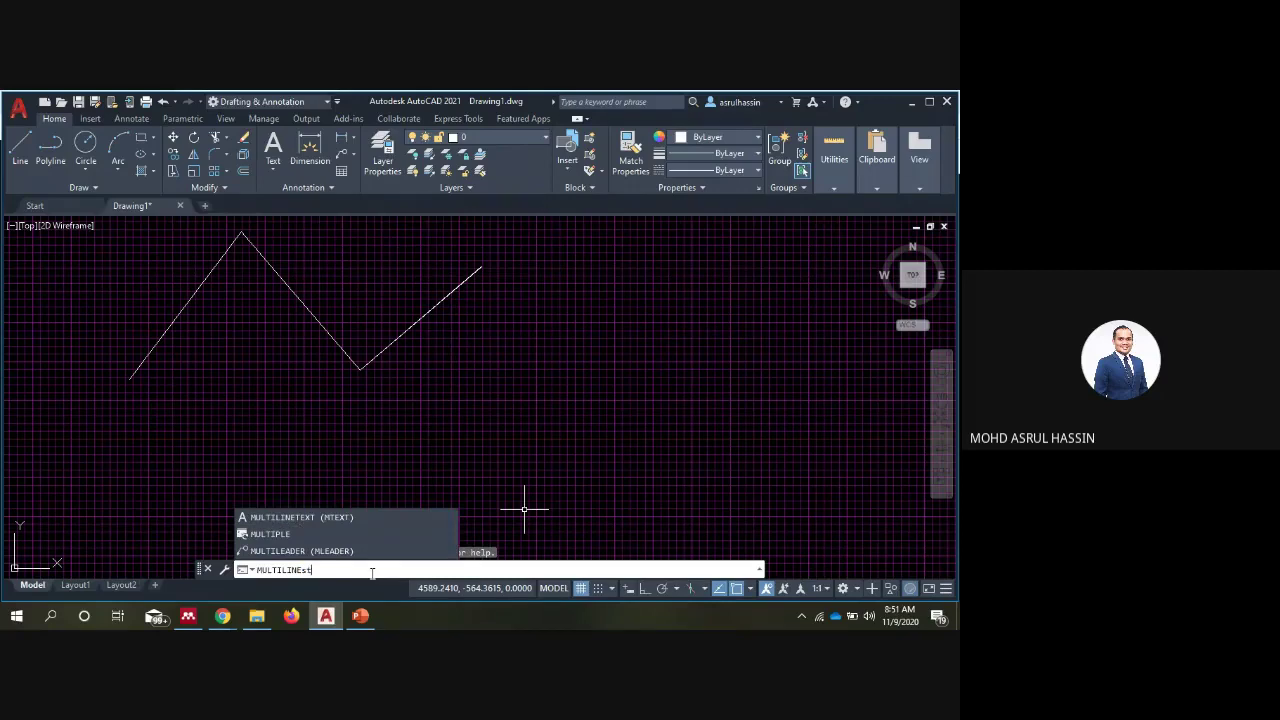
pyautogui.write('yl')
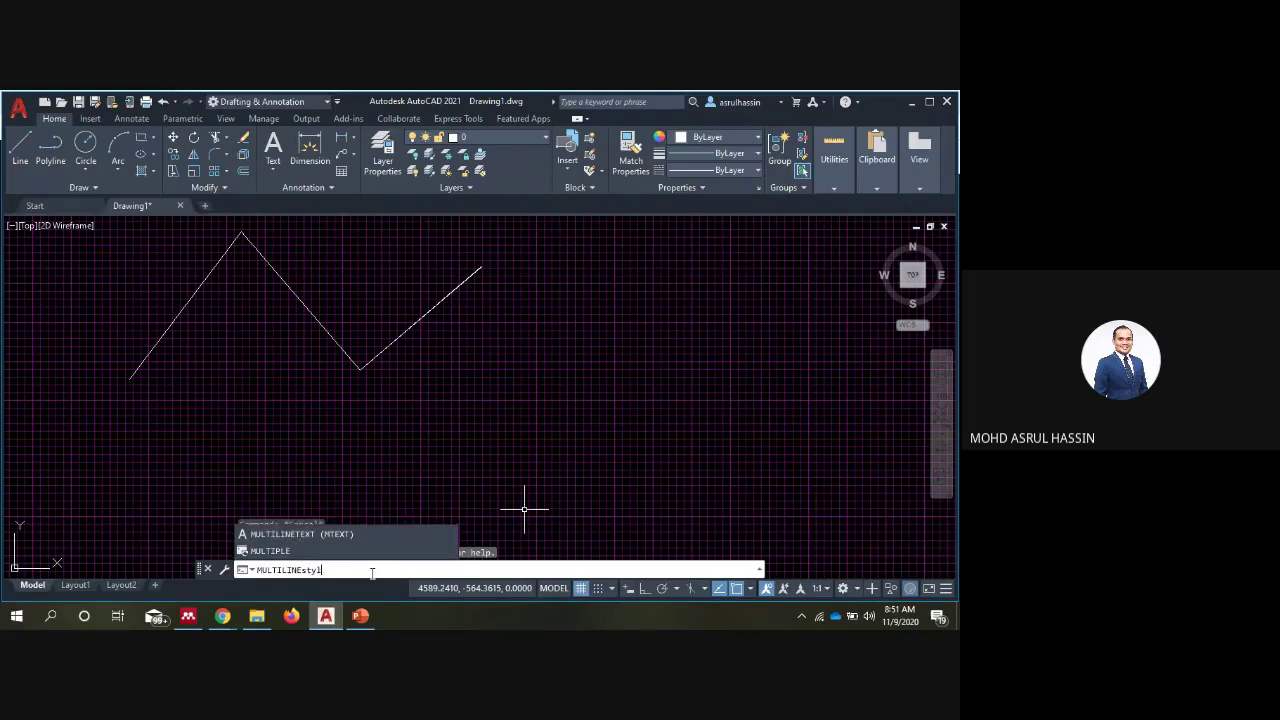
pyautogui.write('e')
pyautogui.press('Return')
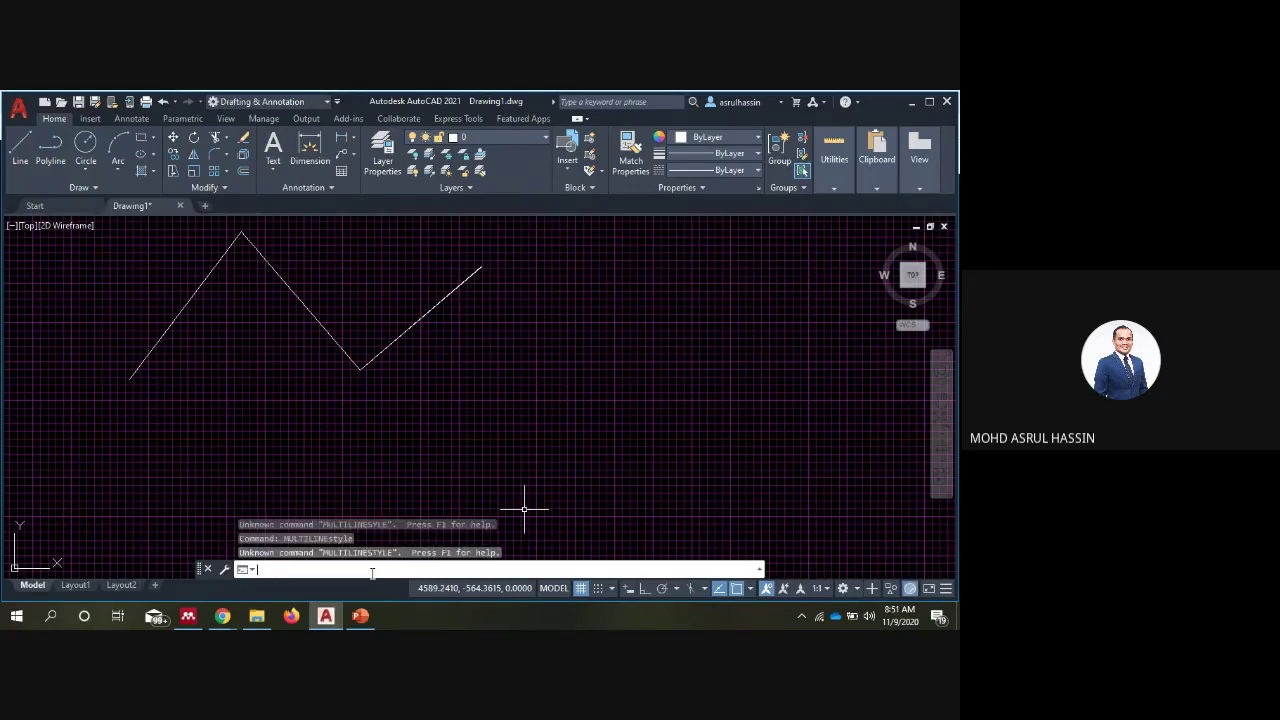
pyautogui.write('m')
pyautogui.write('l')
# Start MLINE and list the loaded multiline styles with ?, showing only STANDARD
pyautogui.press('Return')
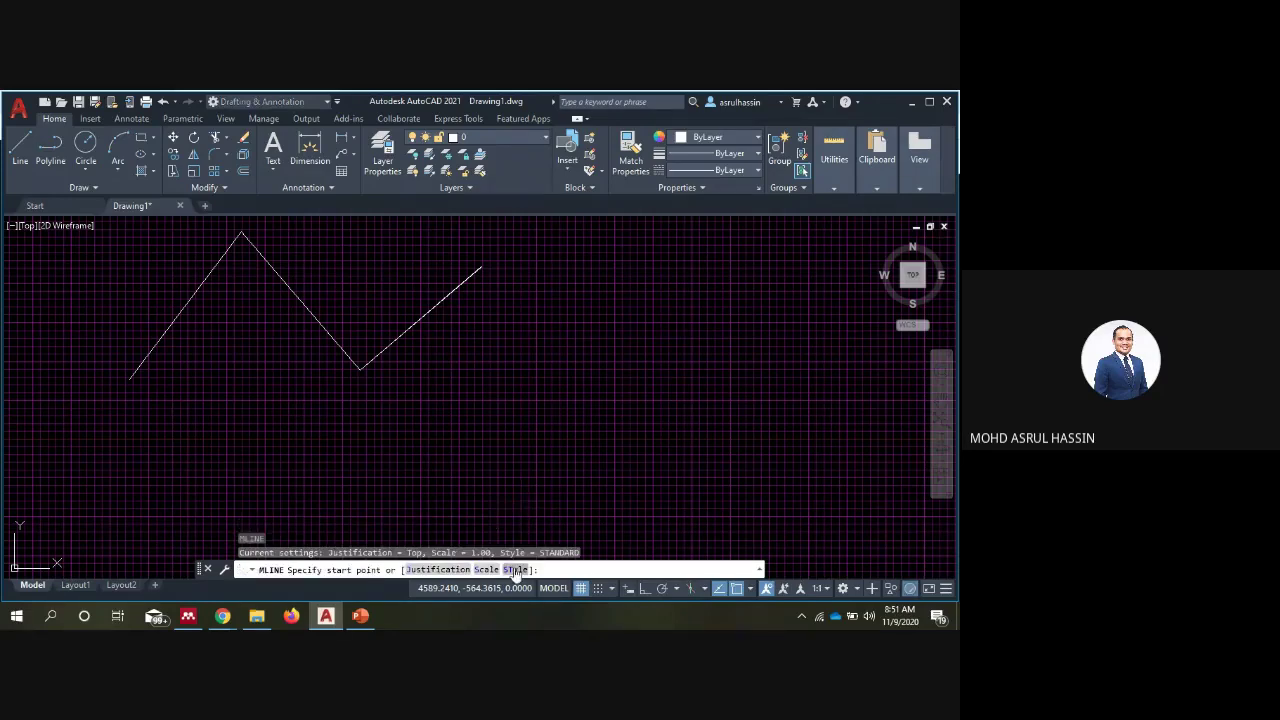
pyautogui.click(505, 570)
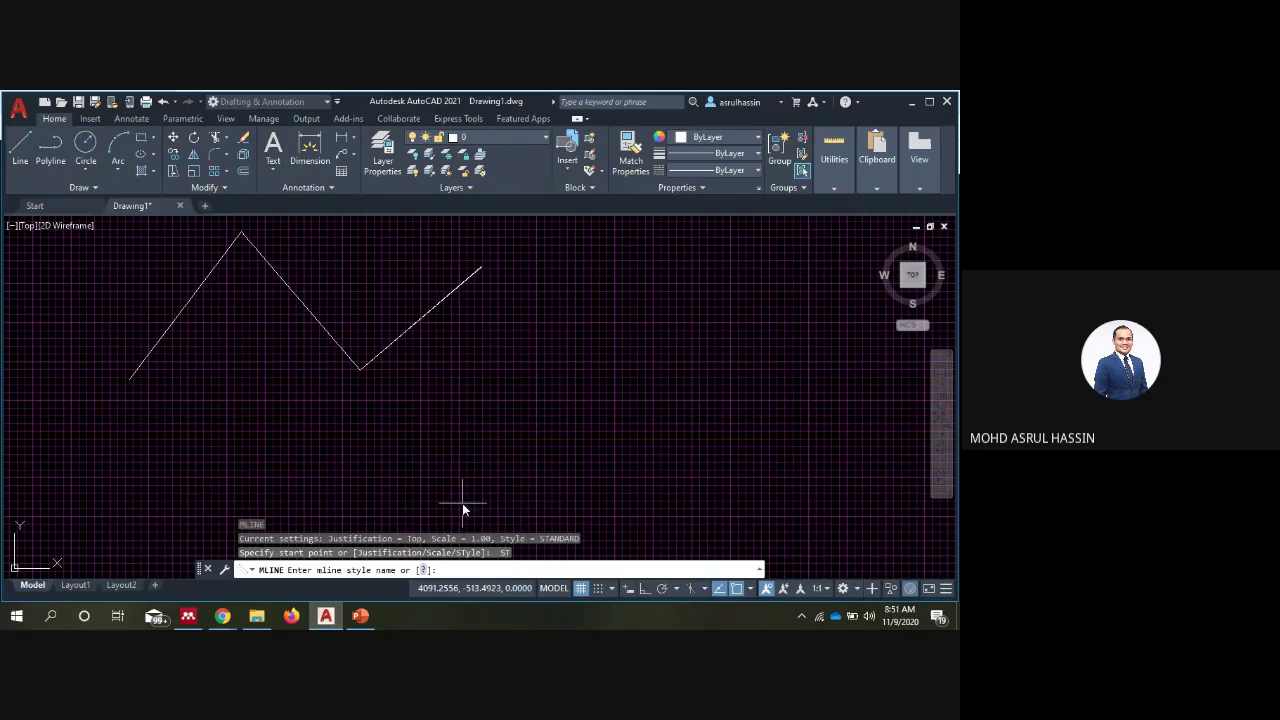
pyautogui.write('?')
pyautogui.press('Return')
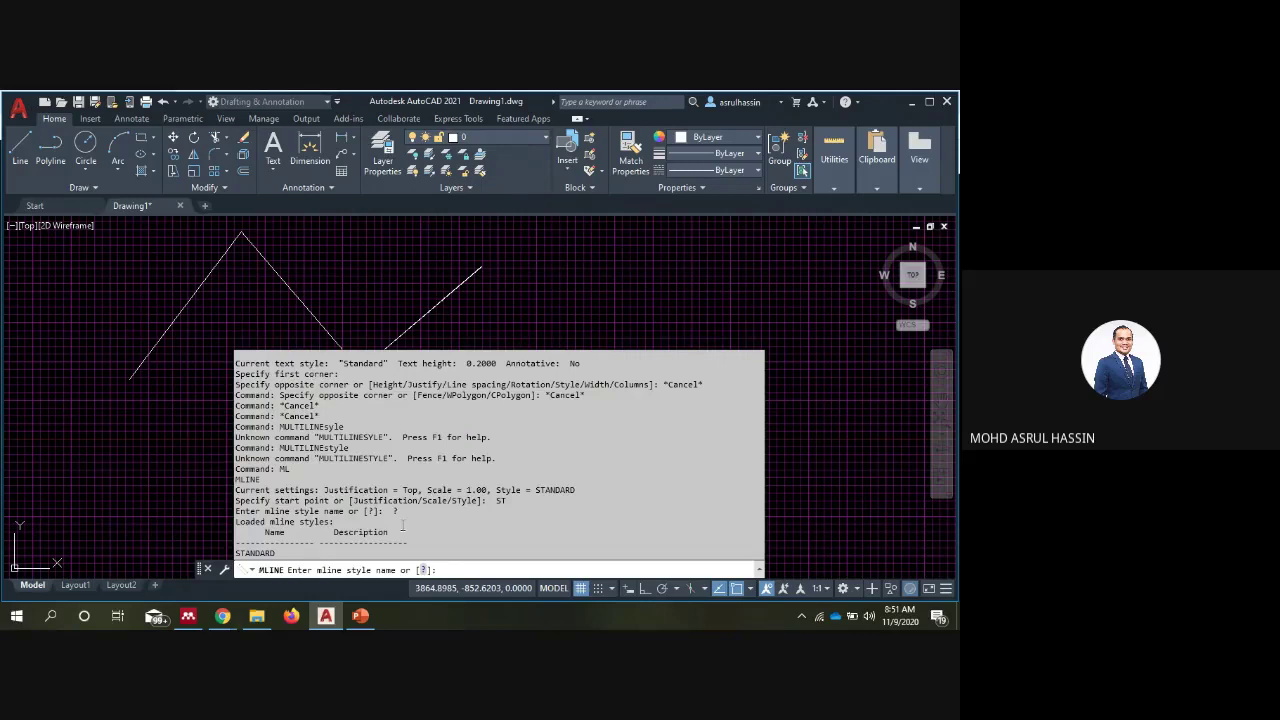
pyautogui.scroll(2, 440, 517)
pyautogui.scroll(-2, 399, 526)
pyautogui.press('Escape')
# Open and cancel the Justification prompt, then choose the Scale option
pyautogui.write('j')
pyautogui.press('Return')
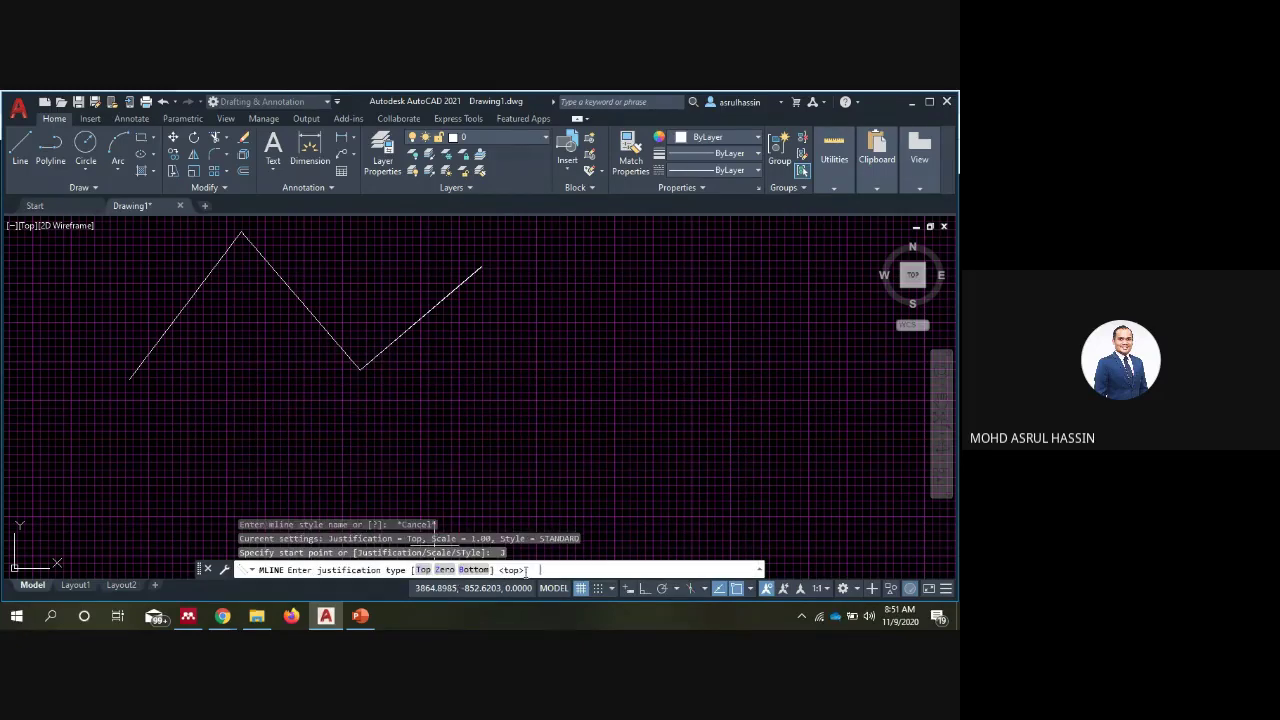
pyautogui.press('Escape')
pyautogui.click(487, 569)
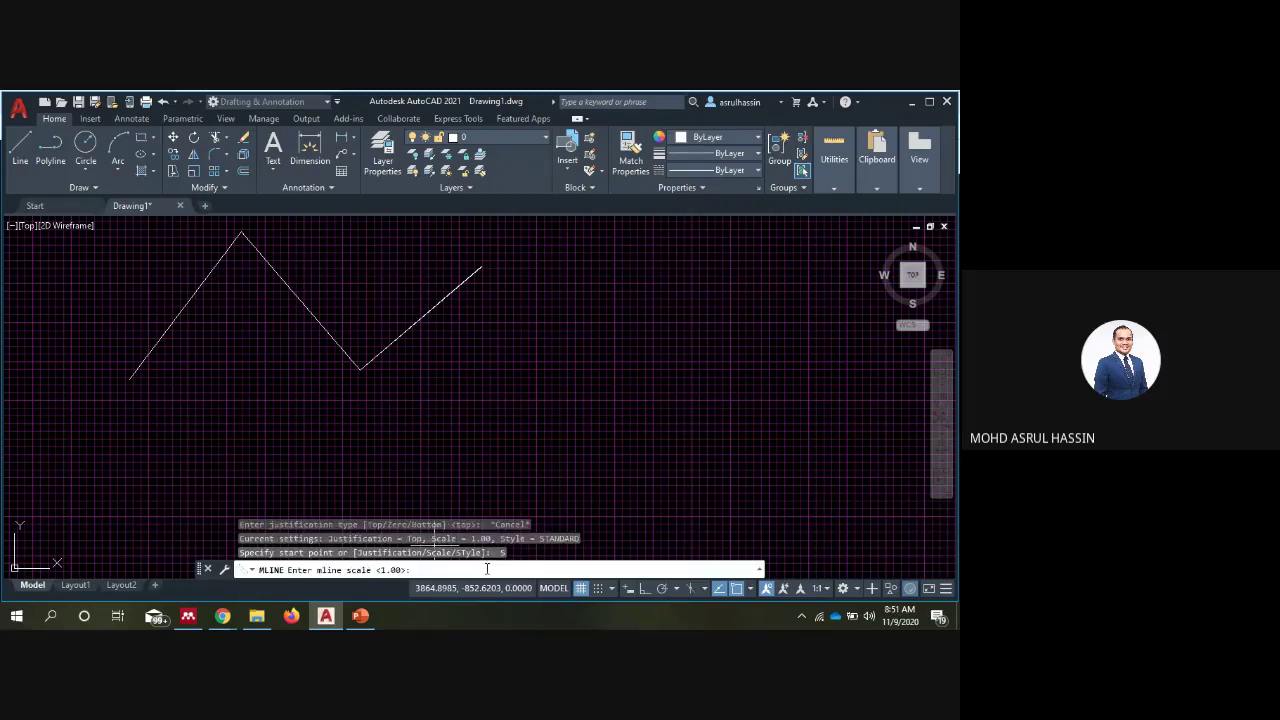
# Set the multiline scale to 100 and draw a triangular double-line outline beside the zigzag
pyautogui.write('100')
pyautogui.press('Return')
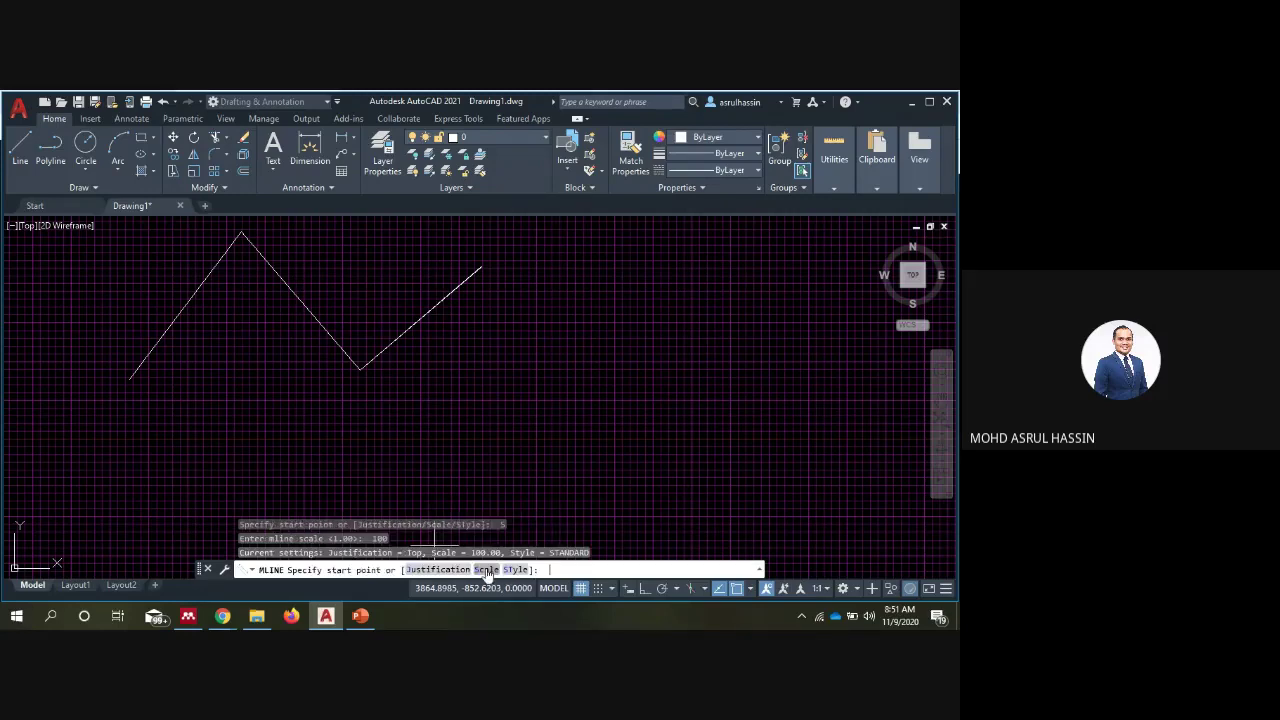
pyautogui.click(478, 422)
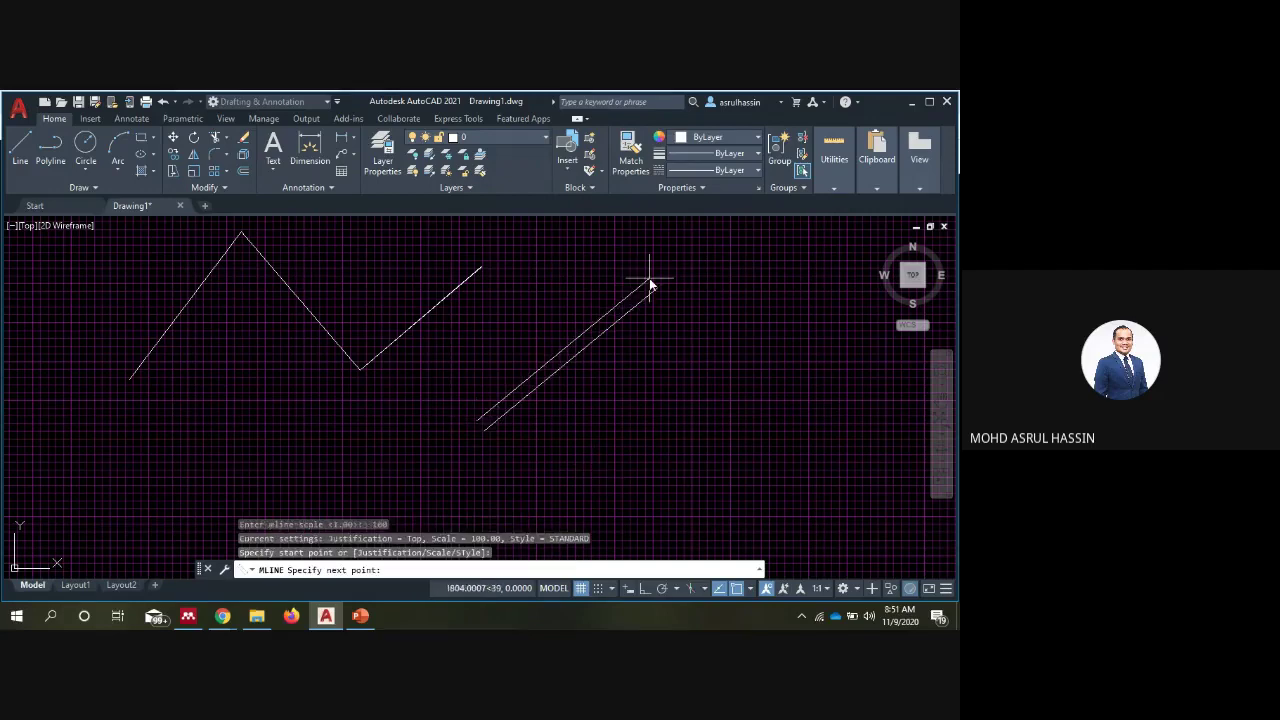
pyautogui.click(734, 433)
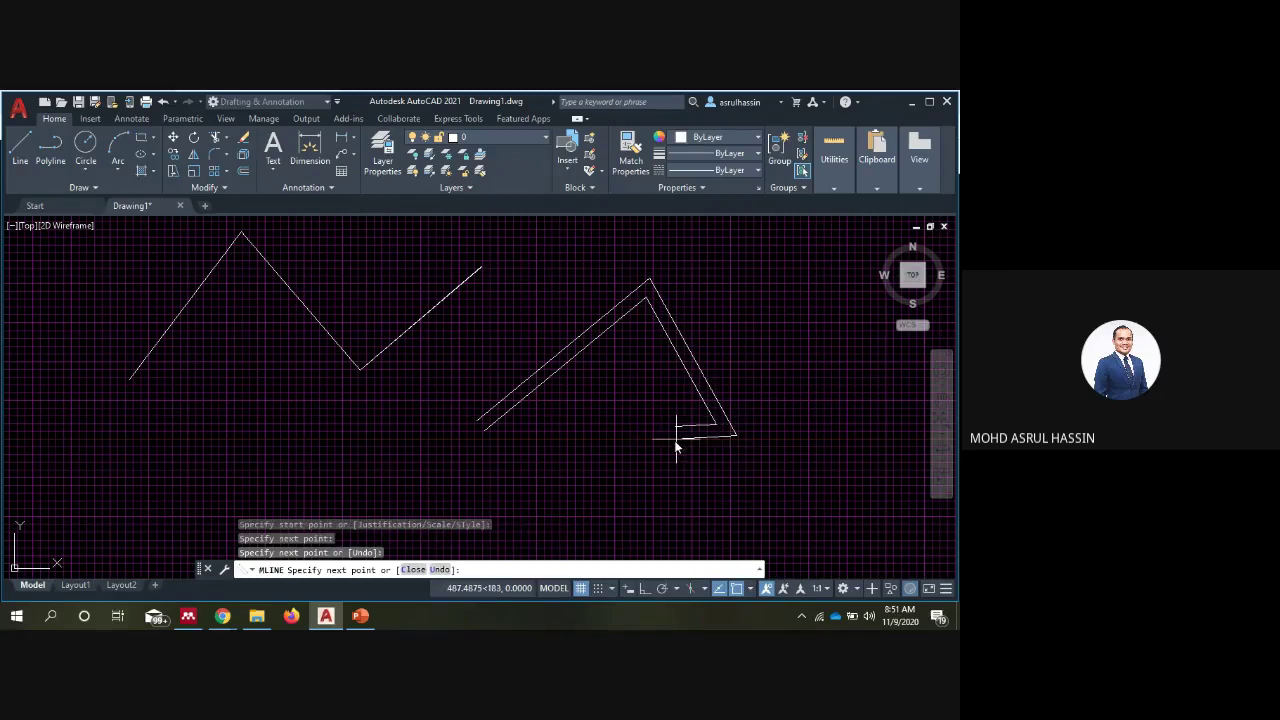
pyautogui.click(483, 442)
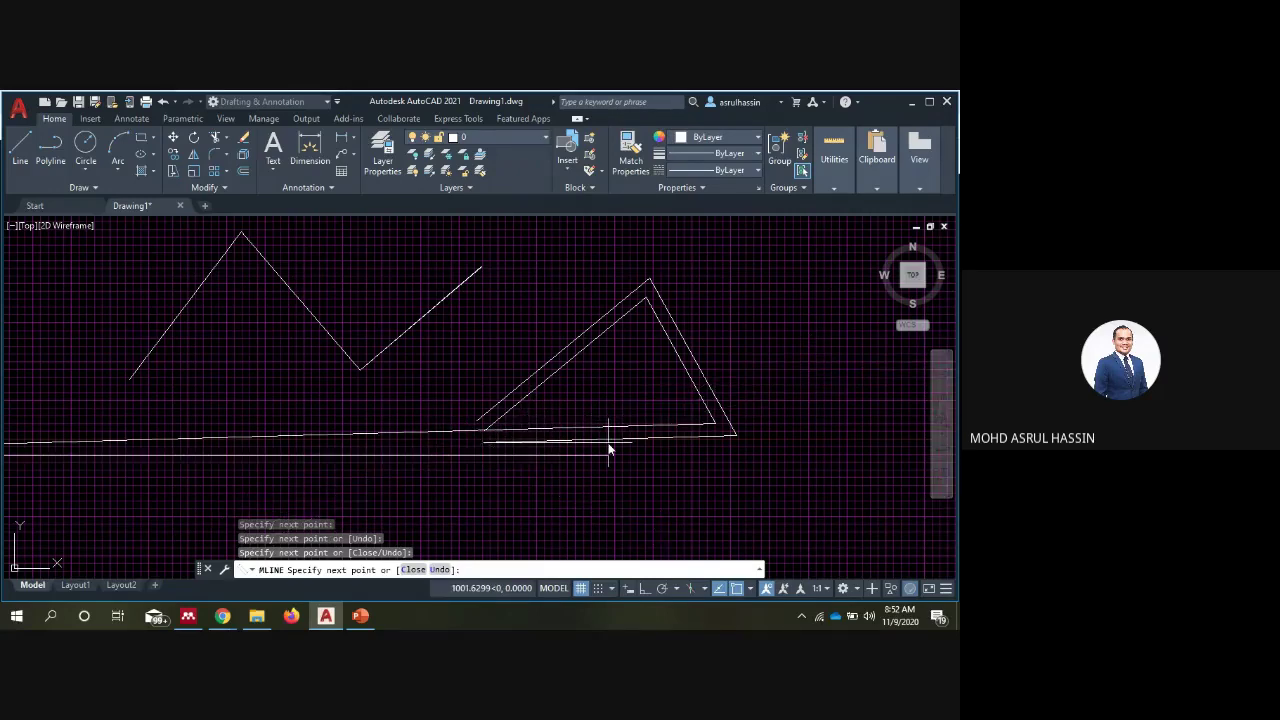
pyautogui.press('Escape')
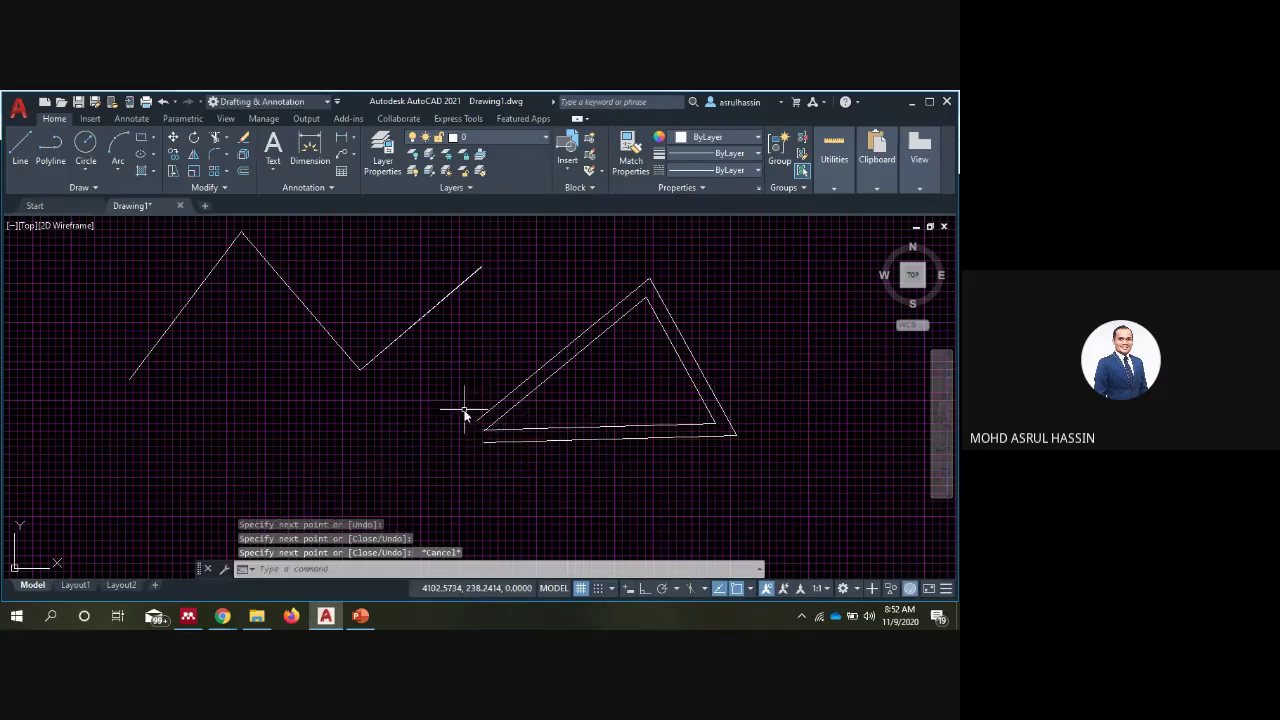
pyautogui.click(96, 188)
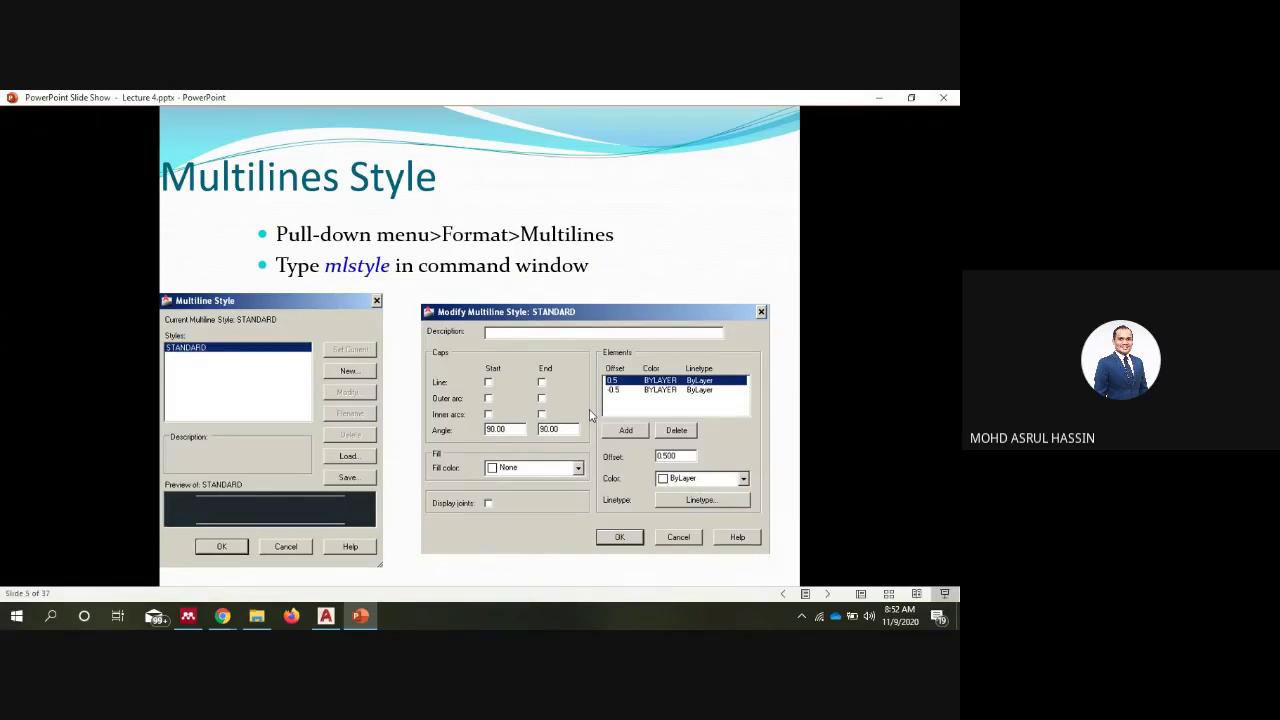
pyautogui.click(333, 618)
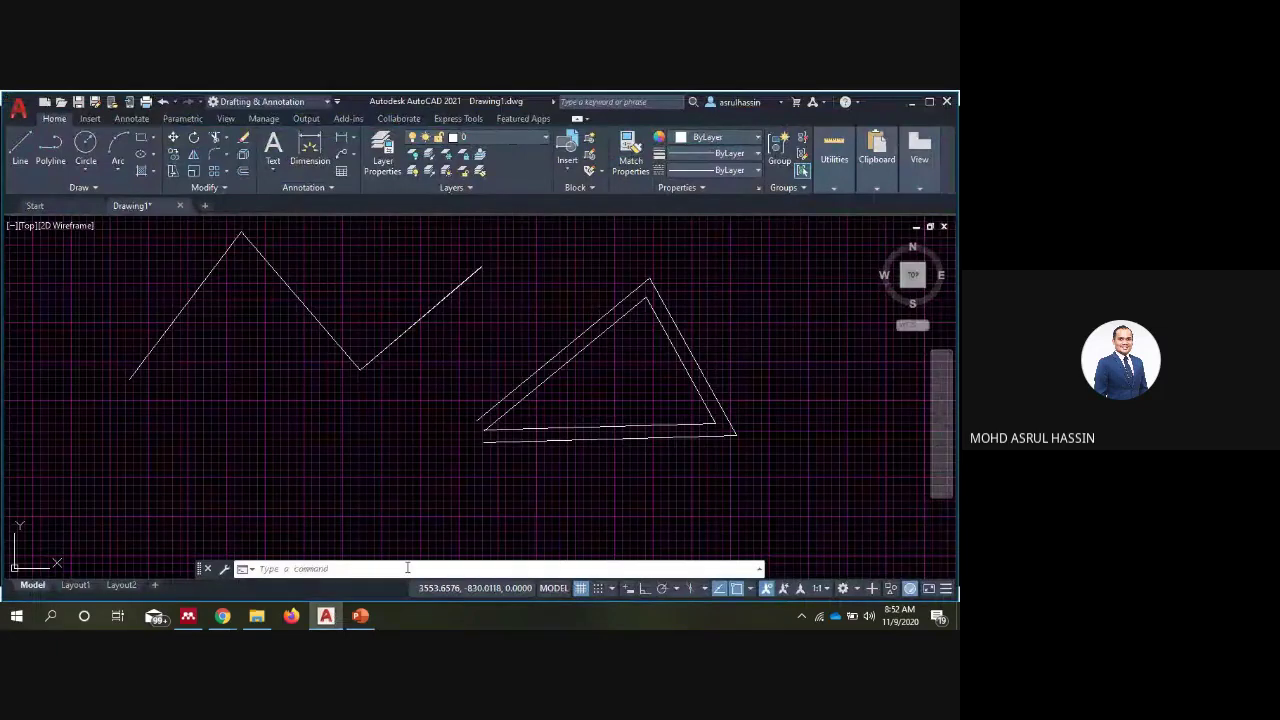
# Open the Multiline Style dialog with MLSTYLE and preview the Load styles list
pyautogui.write('mlst')
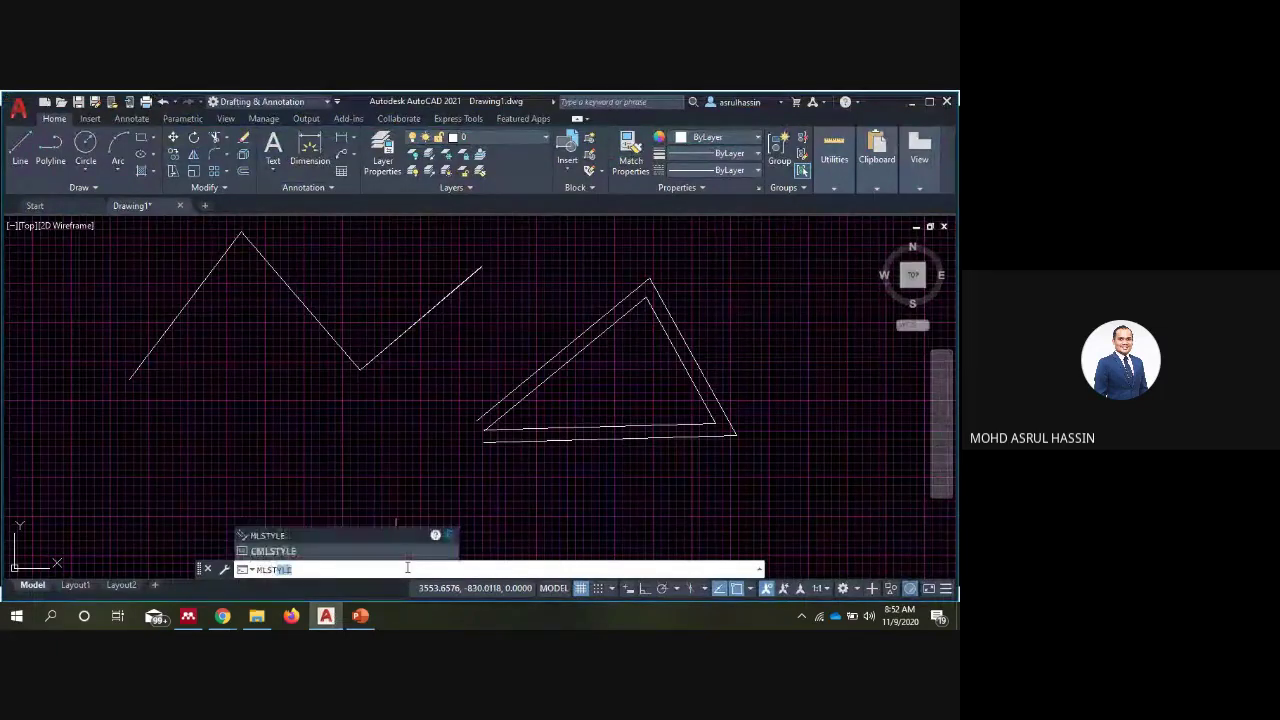
pyautogui.click(303, 537)
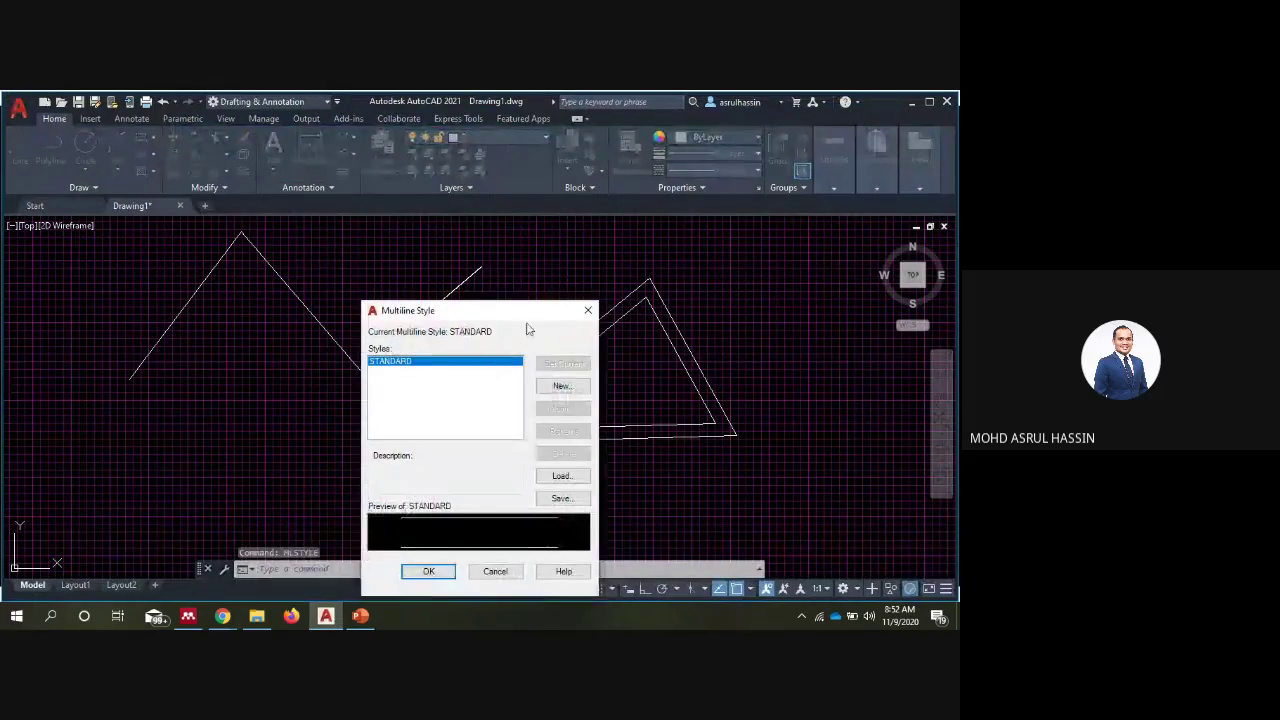
pyautogui.moveTo(531, 312)
pyautogui.mouseDown()
pyautogui.moveTo(344, 166)
pyautogui.moveTo(359, 198)
pyautogui.mouseUp()
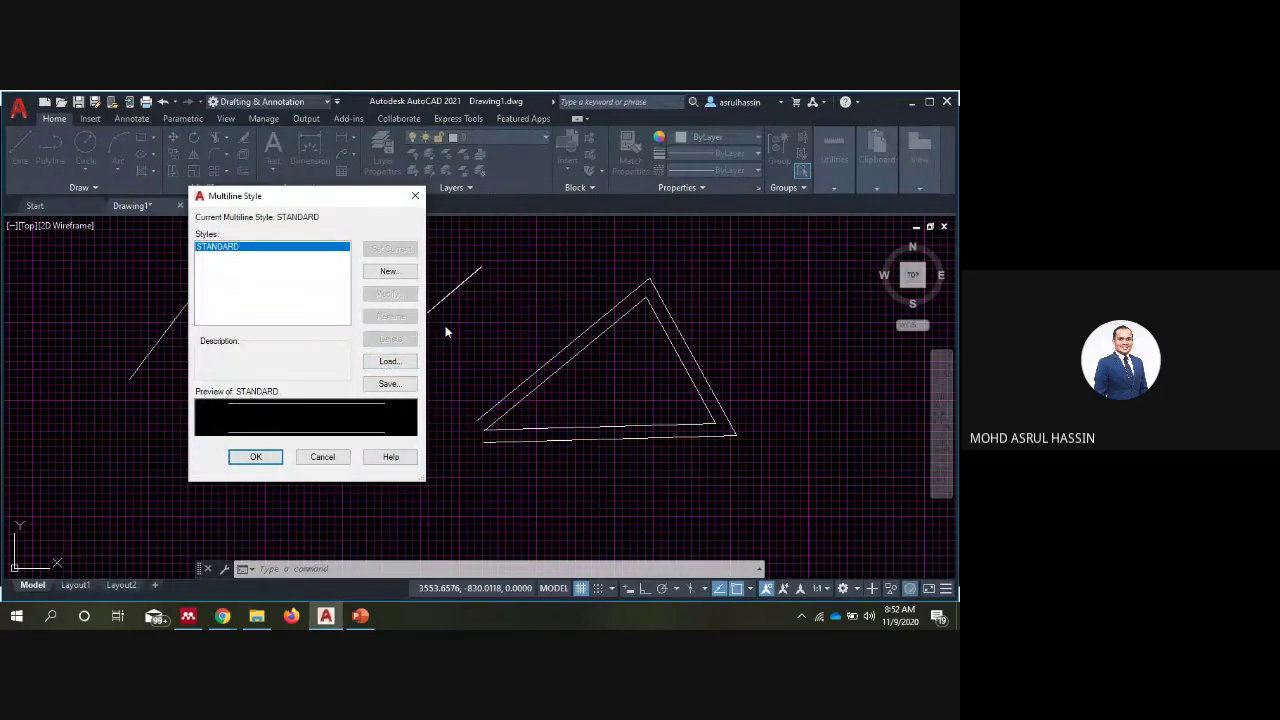
pyautogui.click(385, 364)
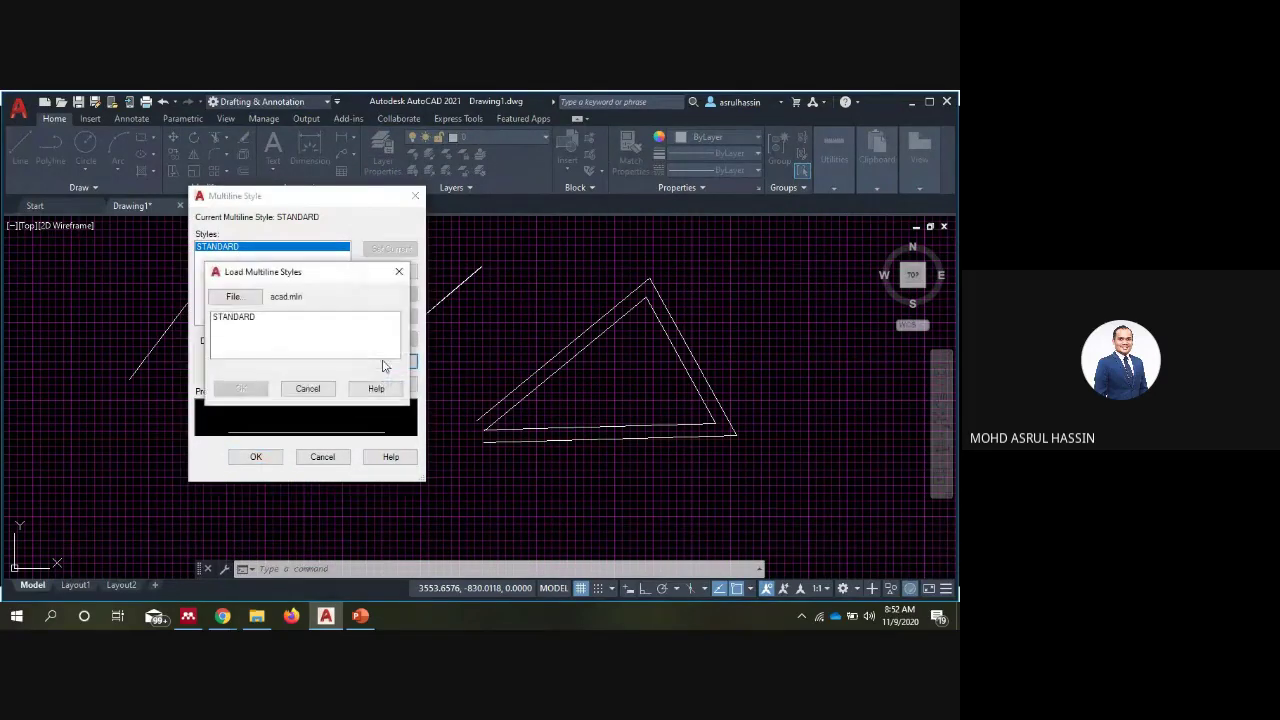
pyautogui.click(322, 390)
# Create a new multiline style named TEST, trying a linetype for an element
pyautogui.click(388, 272)
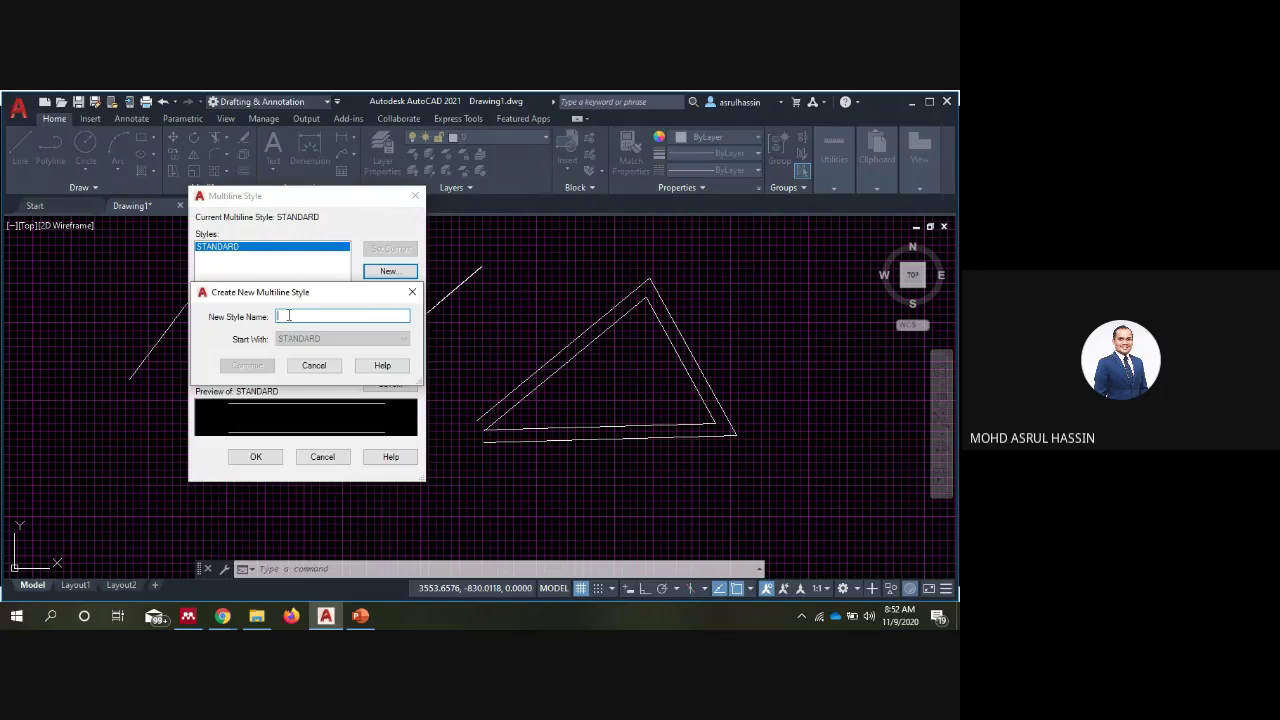
pyautogui.write('test')
pyautogui.click(222, 368)
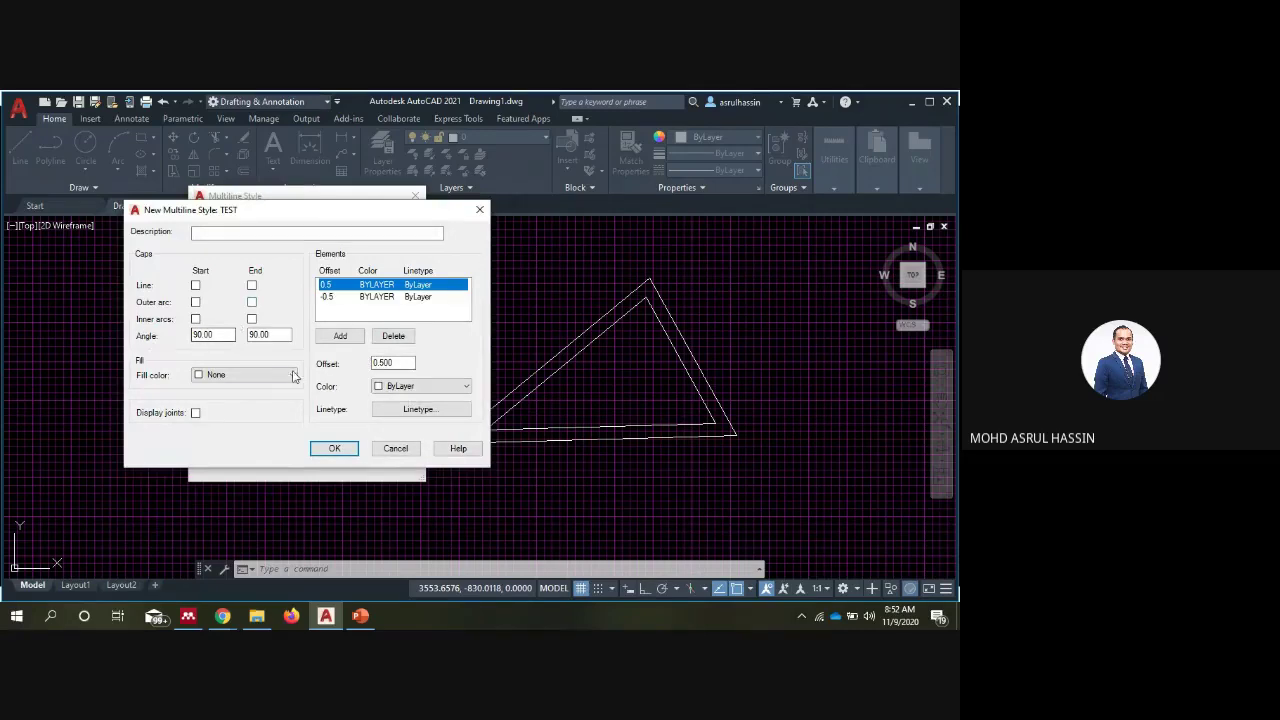
pyautogui.click(392, 410)
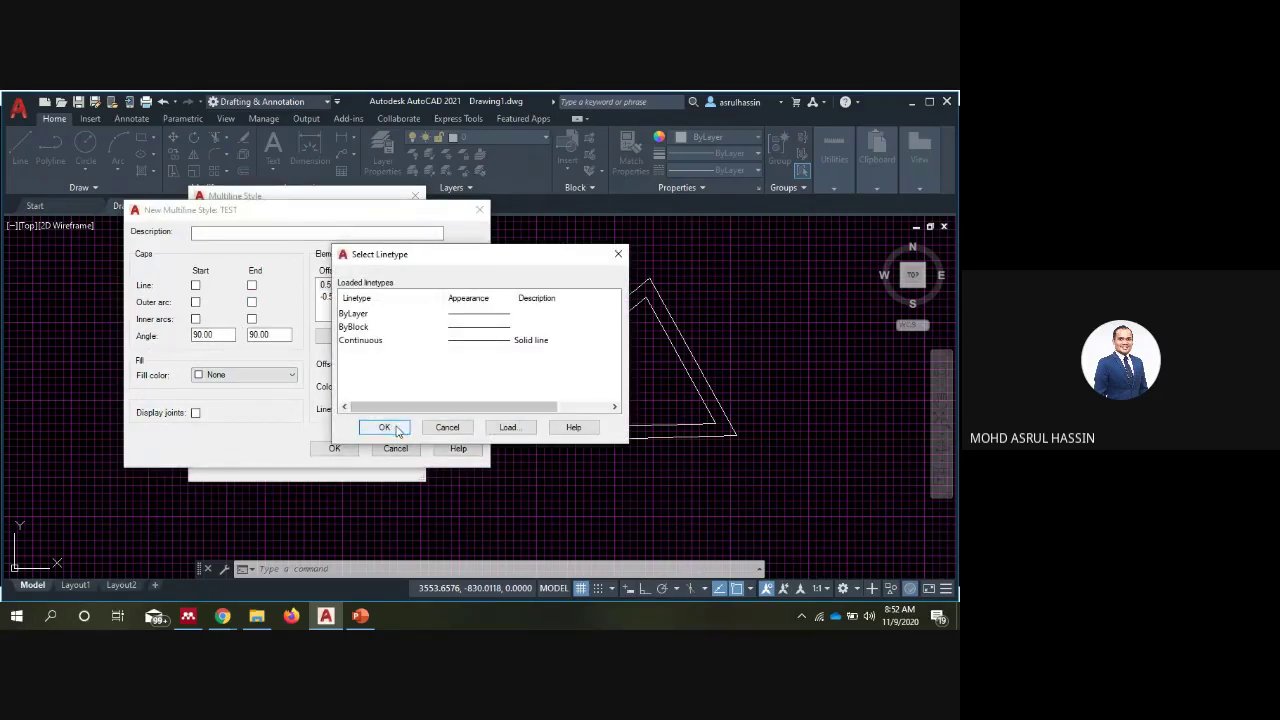
pyautogui.click(384, 427)
pyautogui.click(518, 385)
pyautogui.click(450, 428)
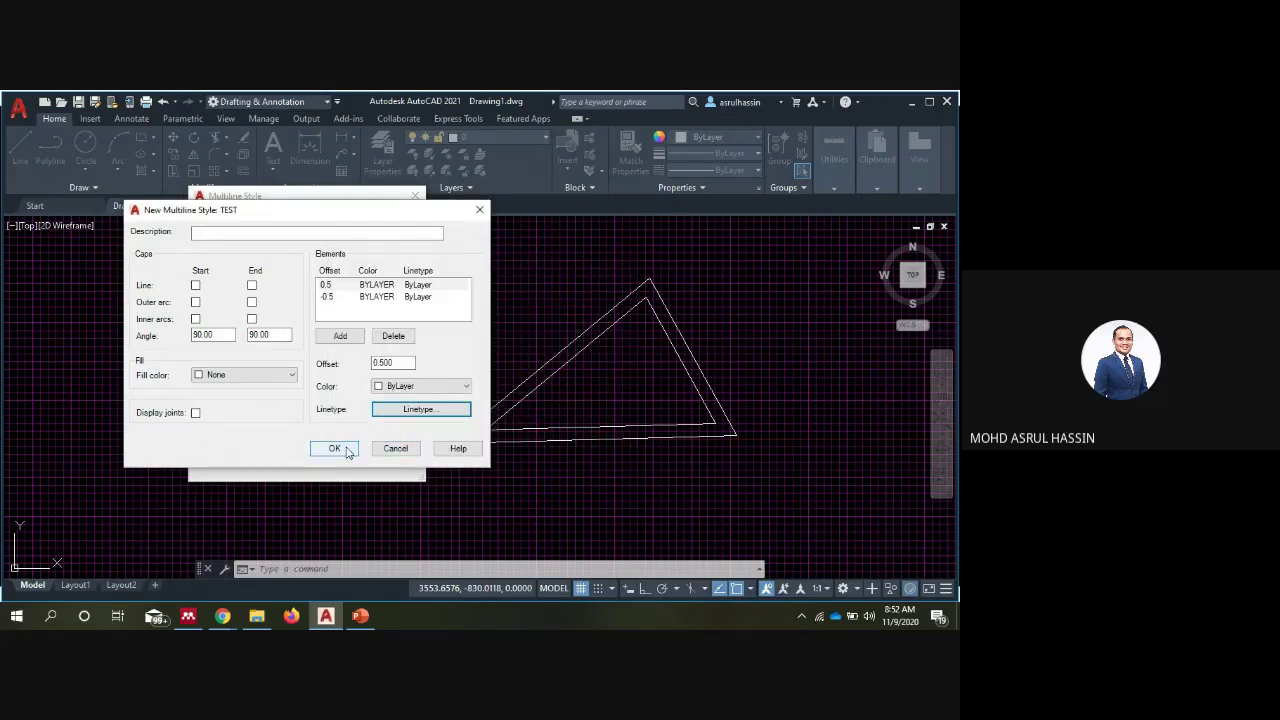
pyautogui.click(347, 451)
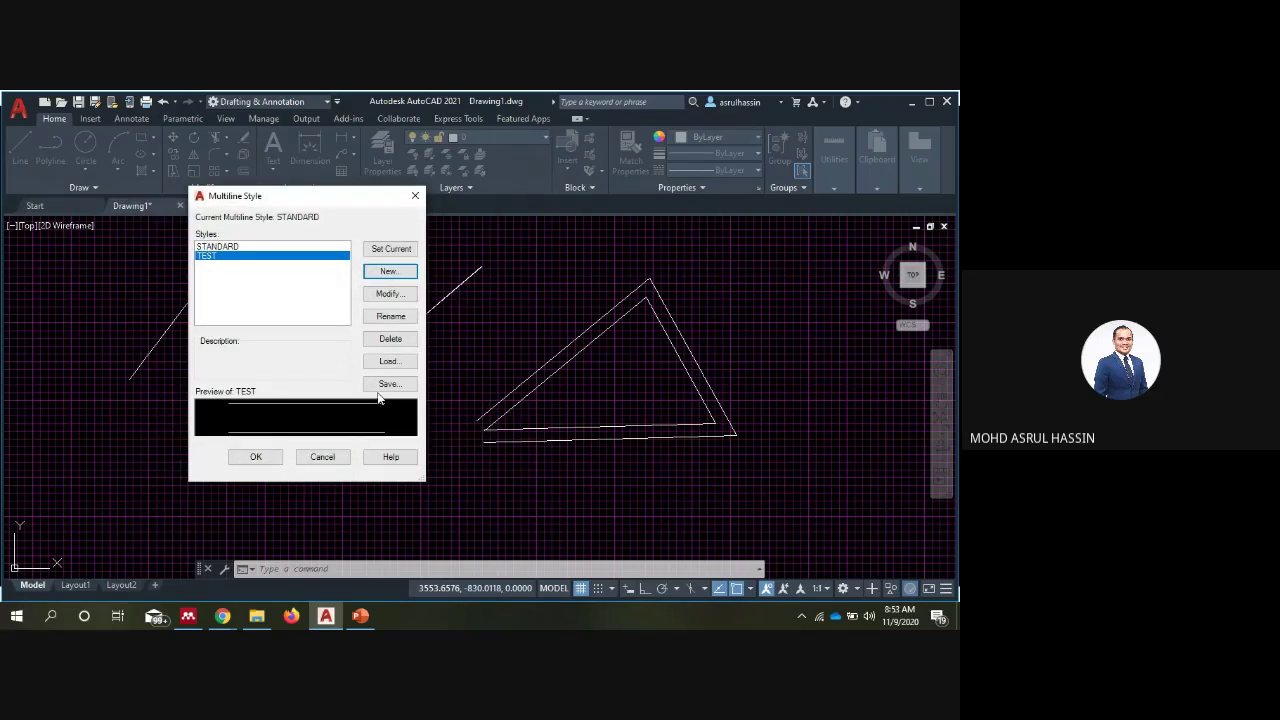
# Inspect the TEST style's Modify settings and the Load dialog without changing anything
pyautogui.click(390, 293)
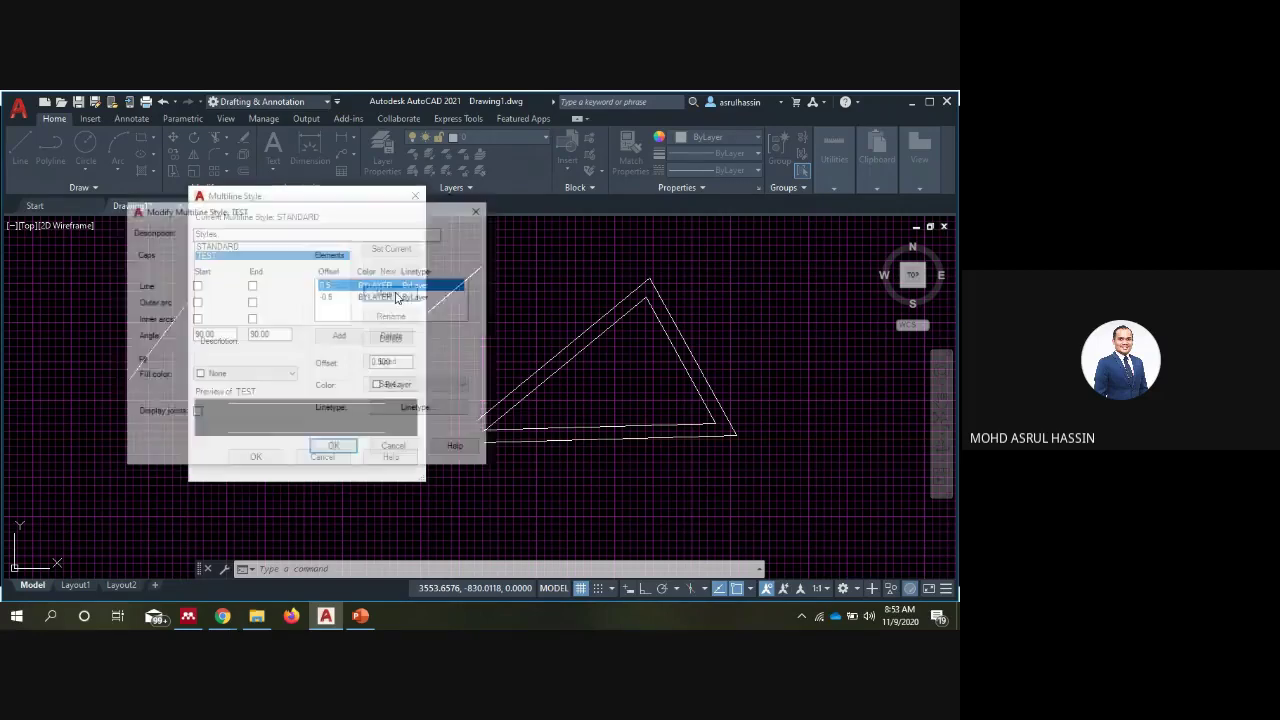
pyautogui.click(395, 448)
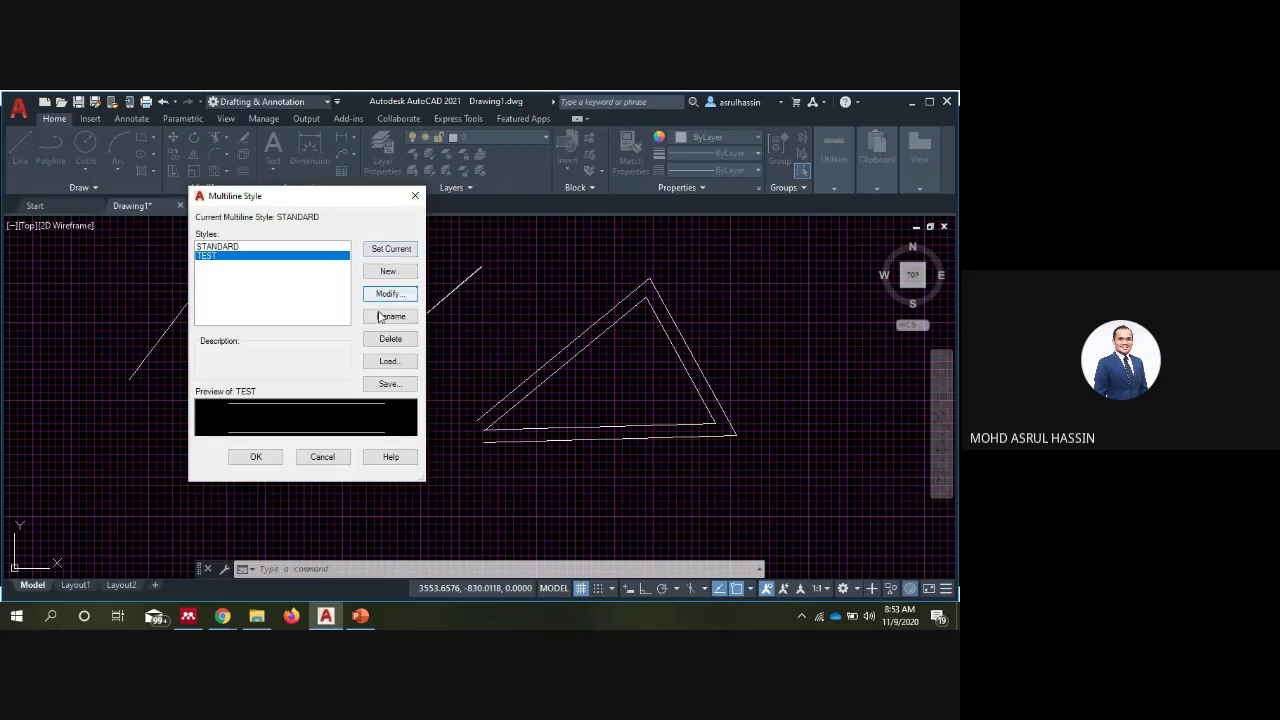
pyautogui.click(390, 362)
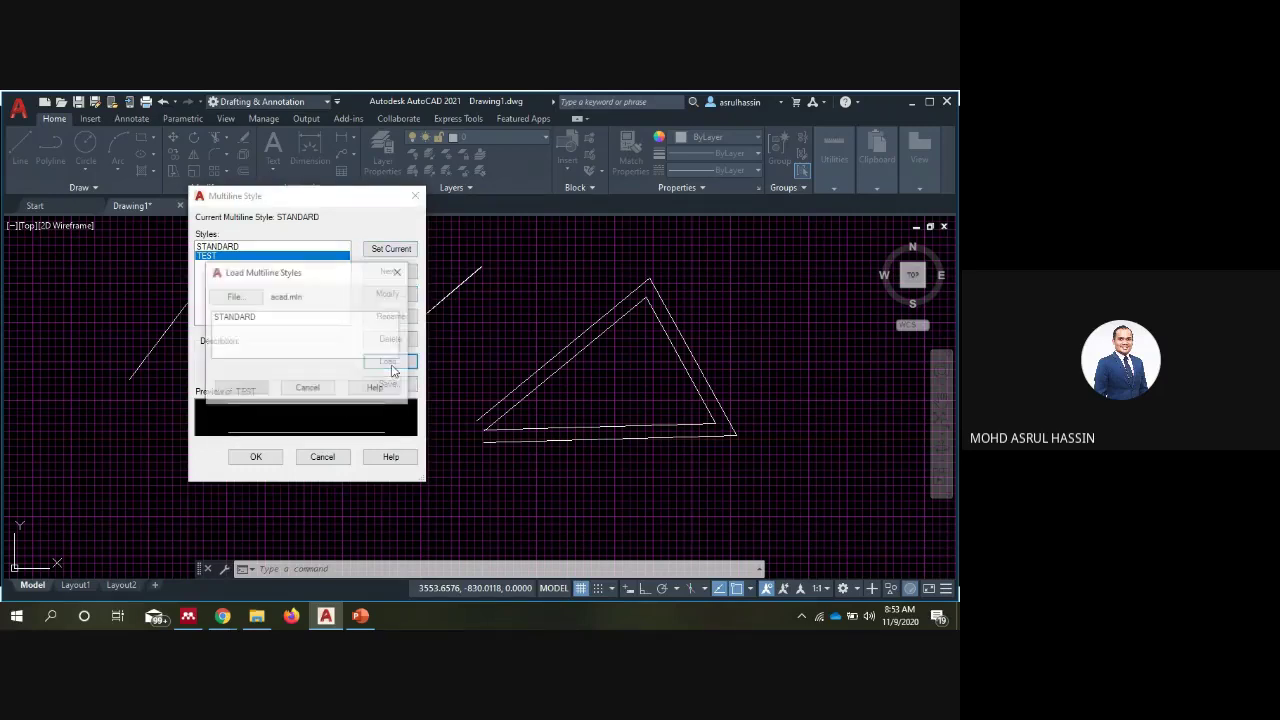
pyautogui.click(240, 297)
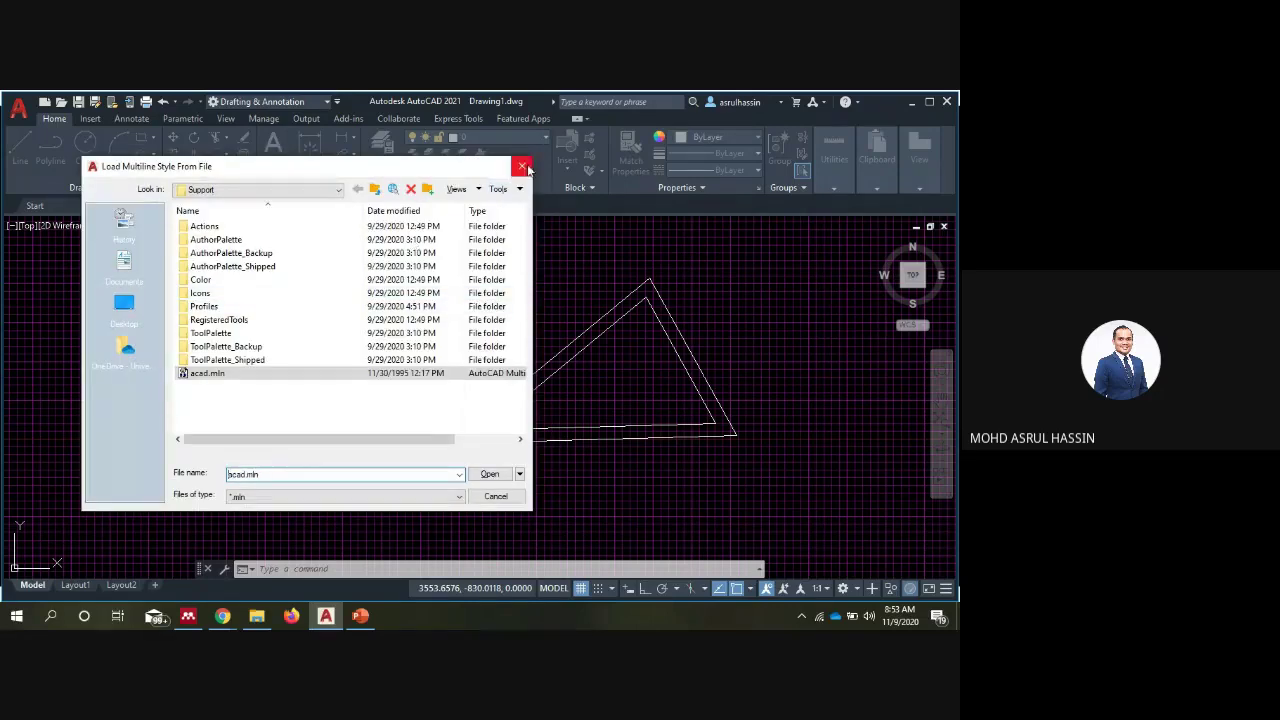
pyautogui.click(521, 166)
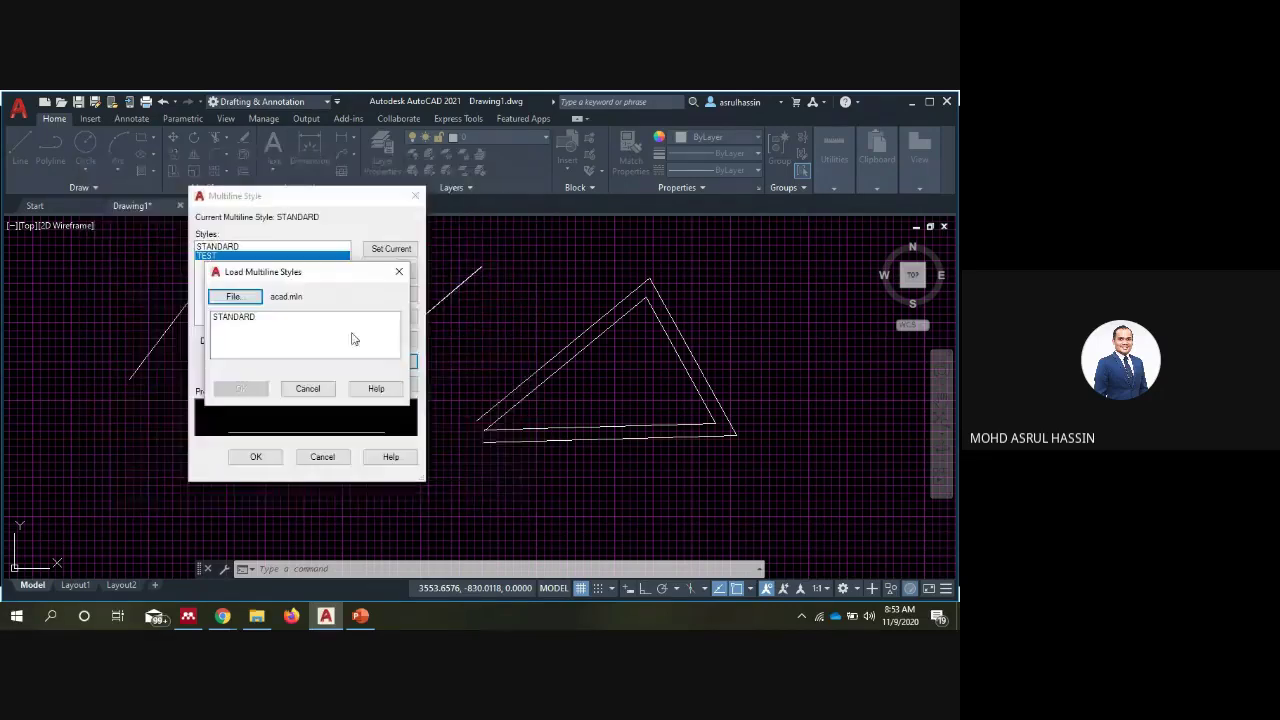
pyautogui.click(398, 271)
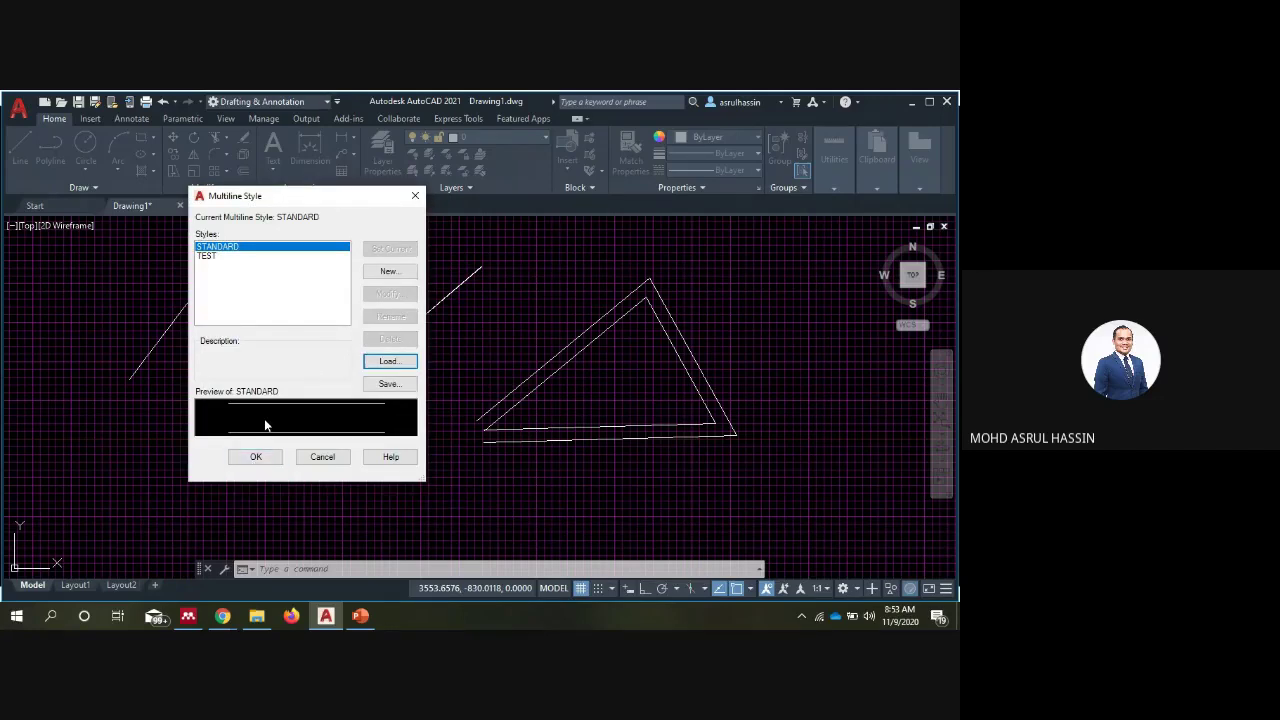
# Select the TEST style in the list, then switch to the lecture slides
pyautogui.click(212, 257)
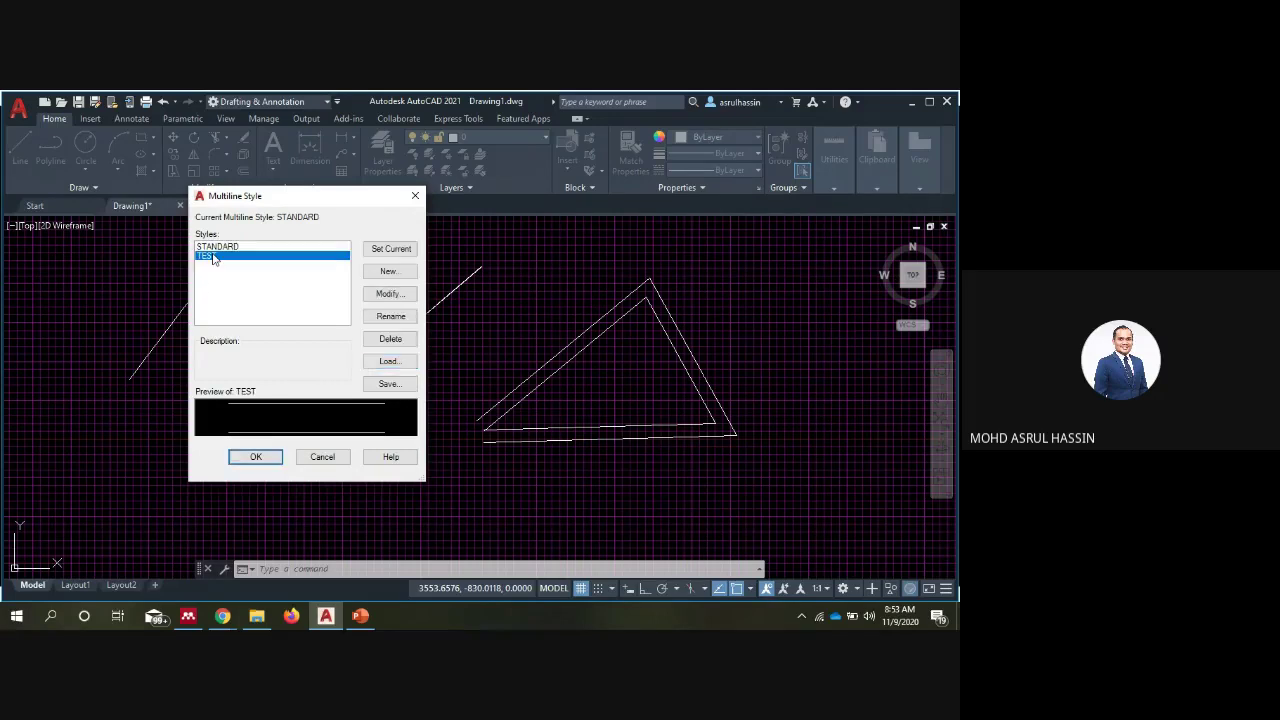
pyautogui.click(219, 248)
pyautogui.click(218, 257)
pyautogui.click(362, 617)
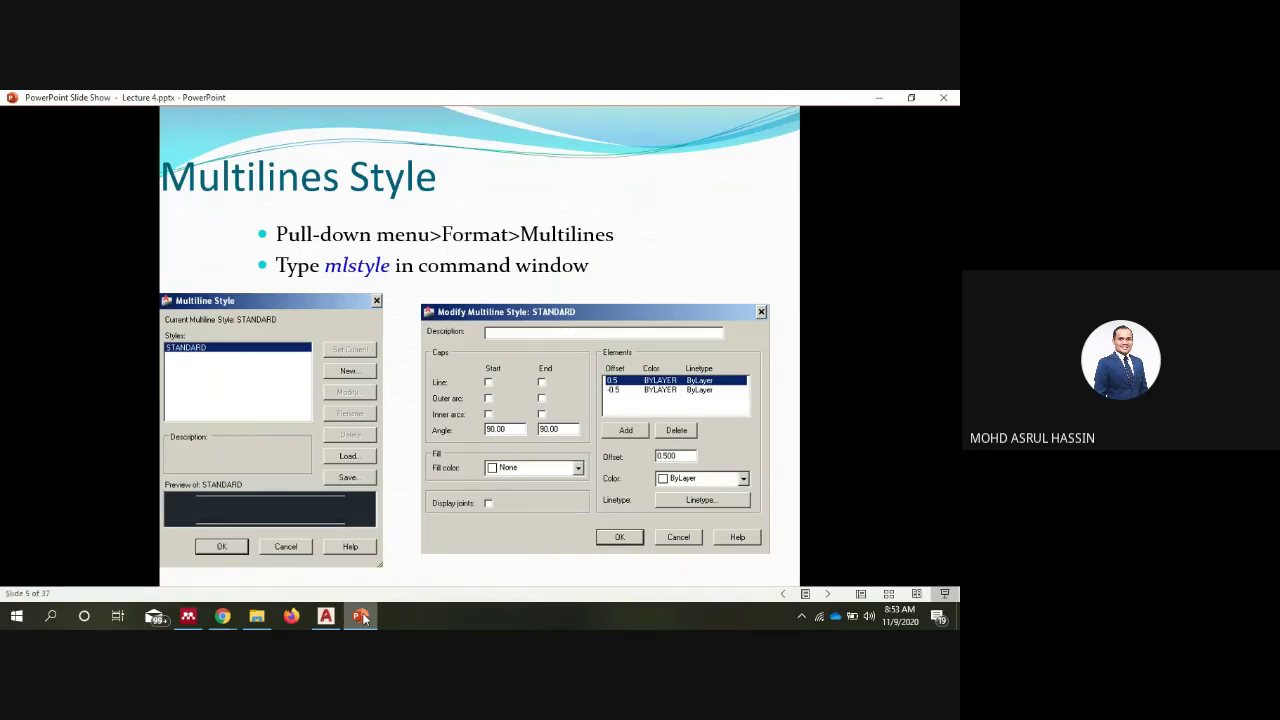
# Advance to slide 6, Editing Multilines, then return to AutoCAD and OK the Multiline Style dialog
pyautogui.click(433, 485)
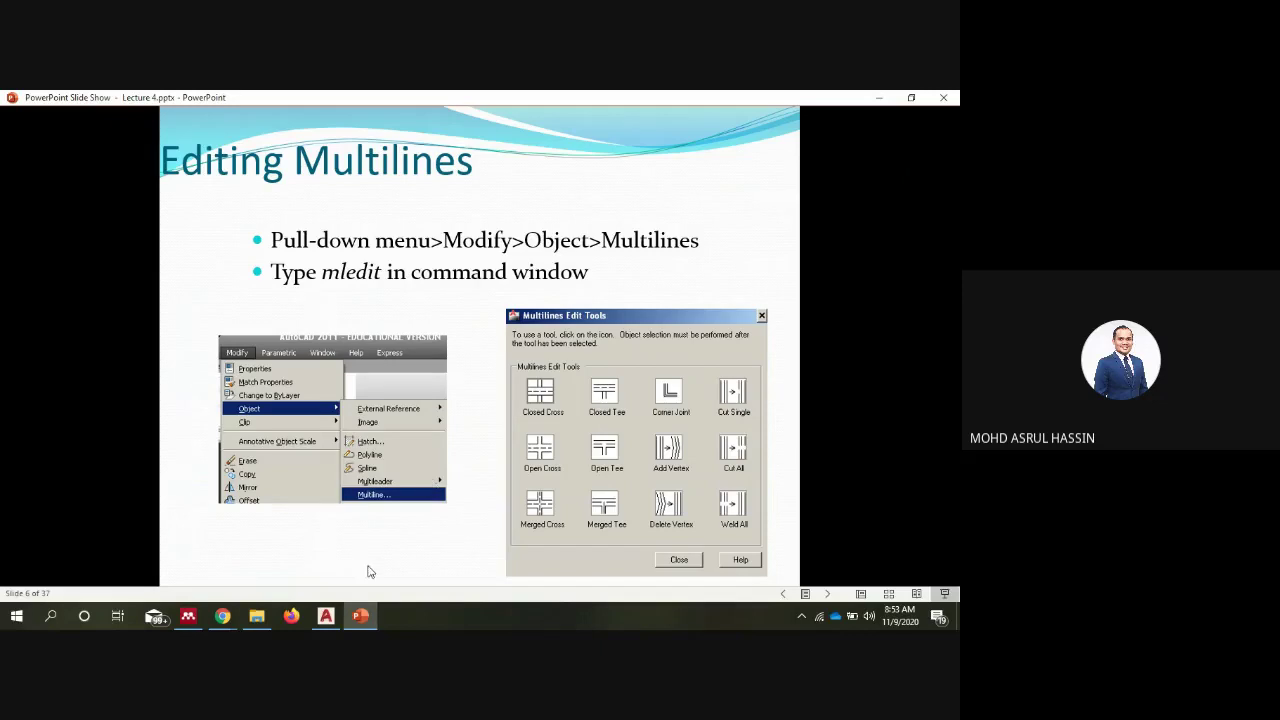
pyautogui.click(328, 616)
pyautogui.click(255, 456)
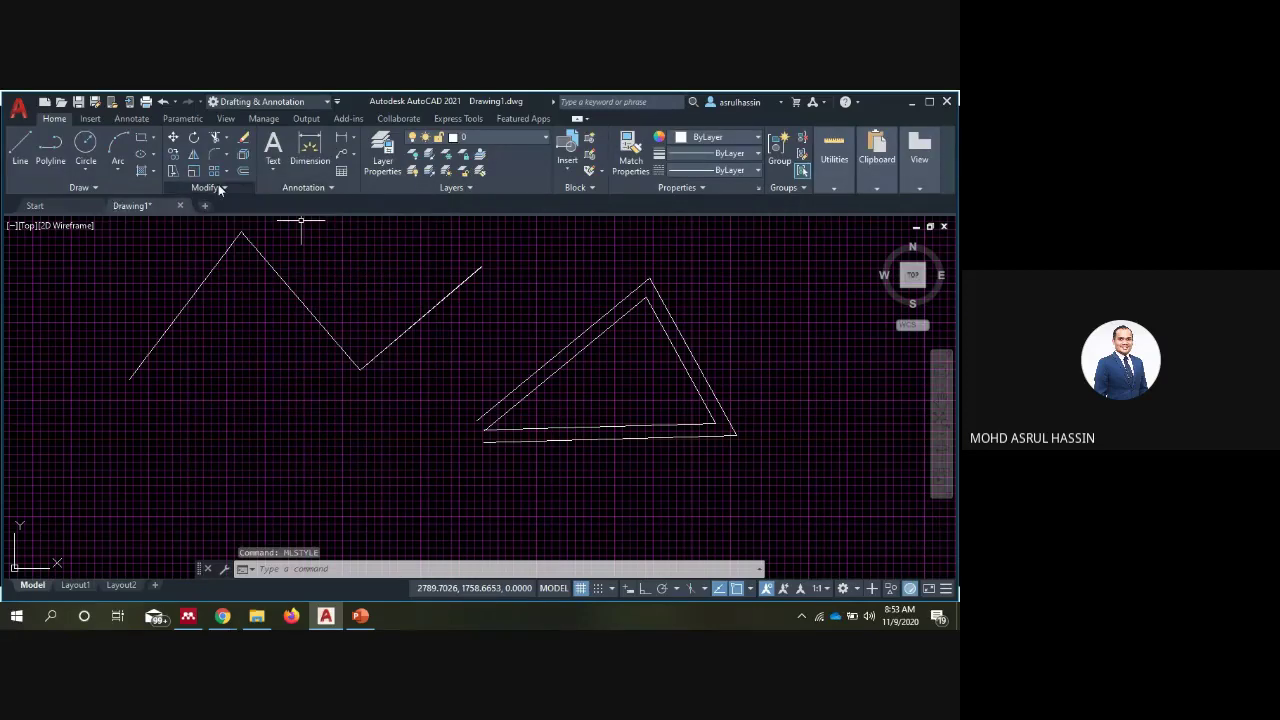
pyautogui.click(221, 190)
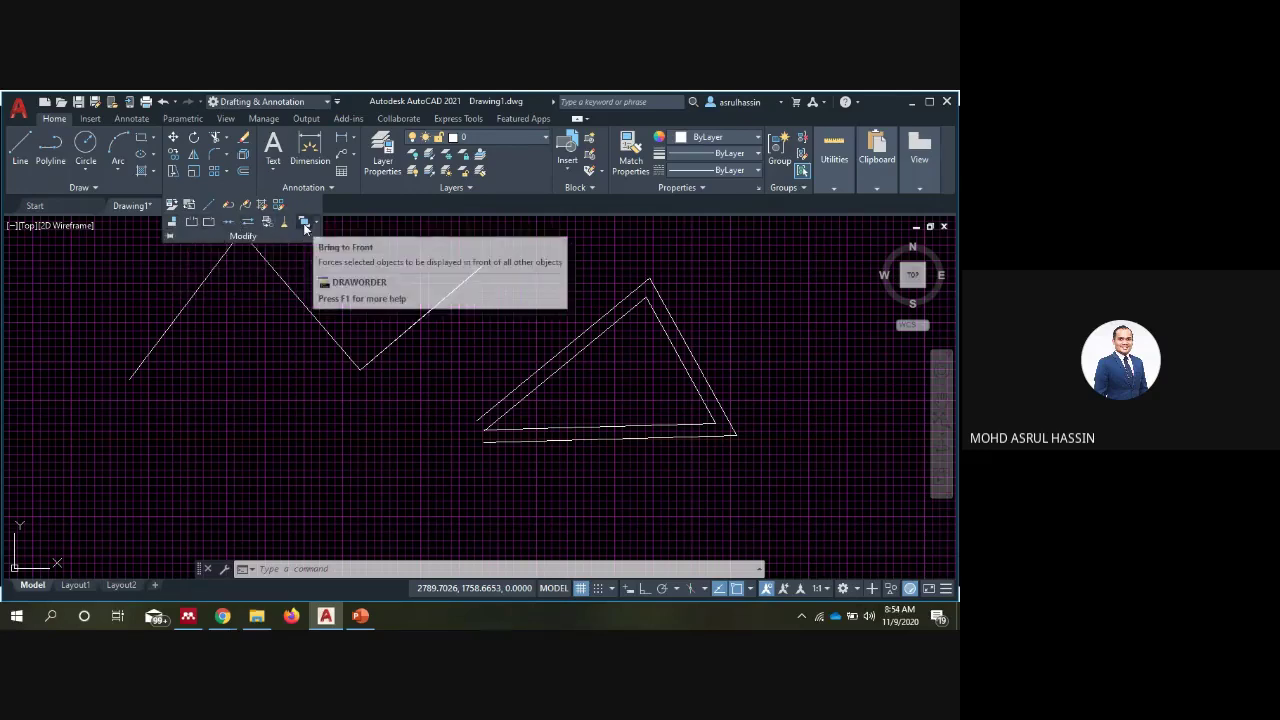
pyautogui.click(316, 223)
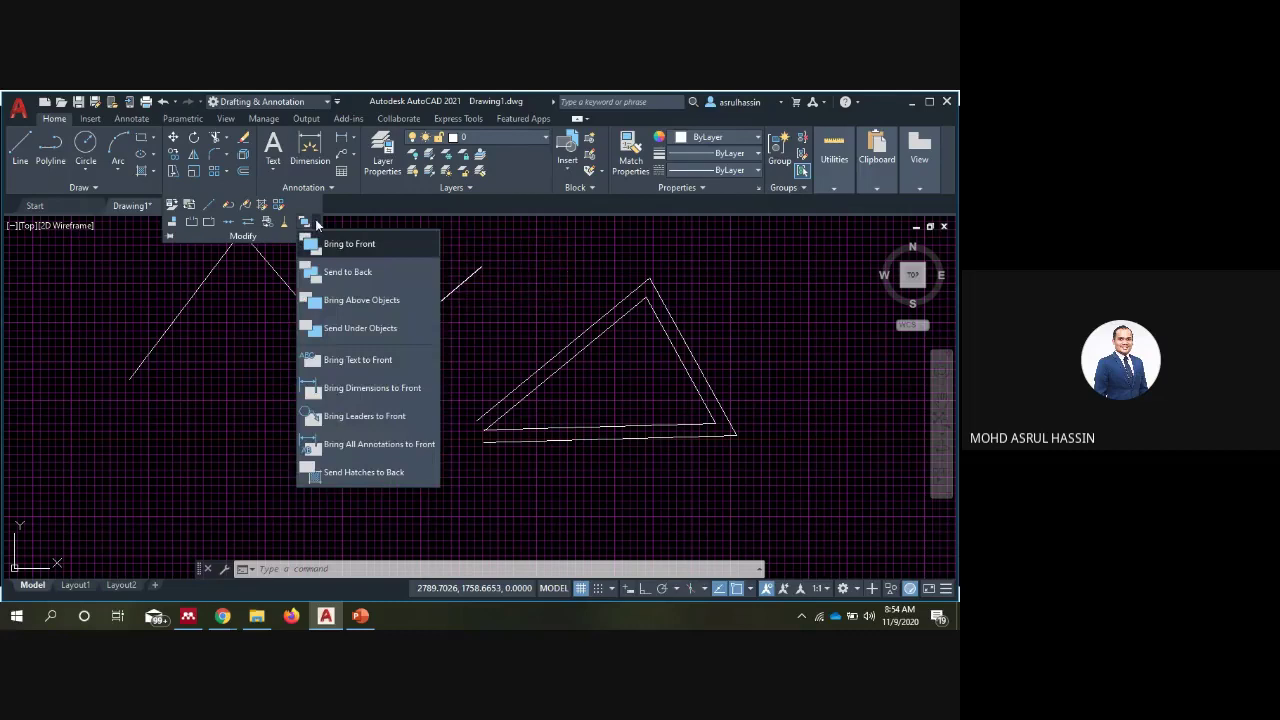
pyautogui.rightClick(261, 302)
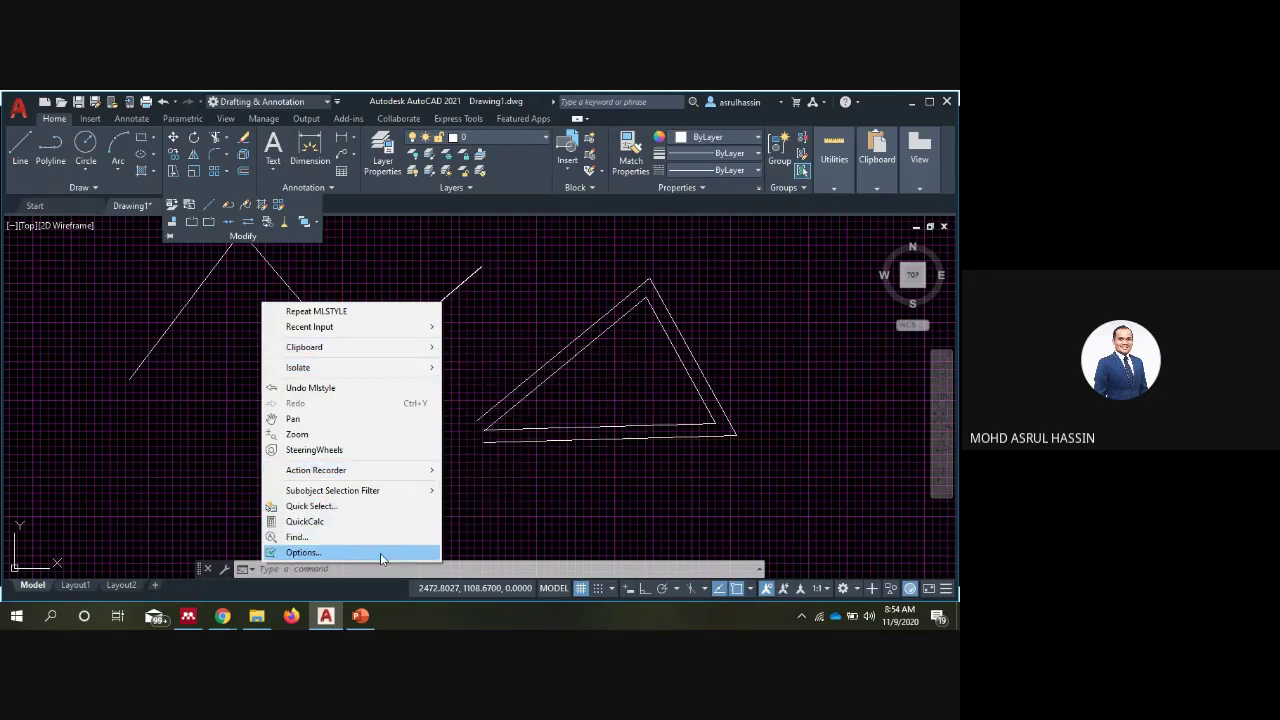
pyautogui.click(234, 362)
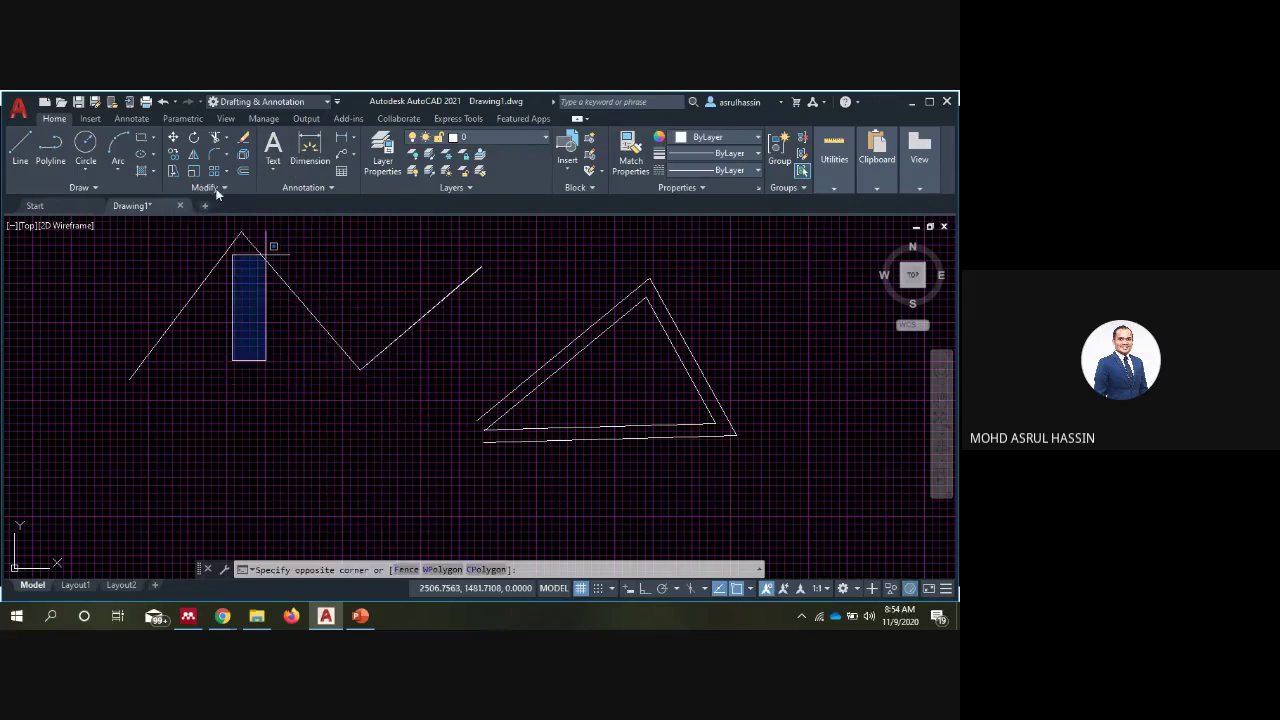
pyautogui.press('Escape')
pyautogui.click(361, 617)
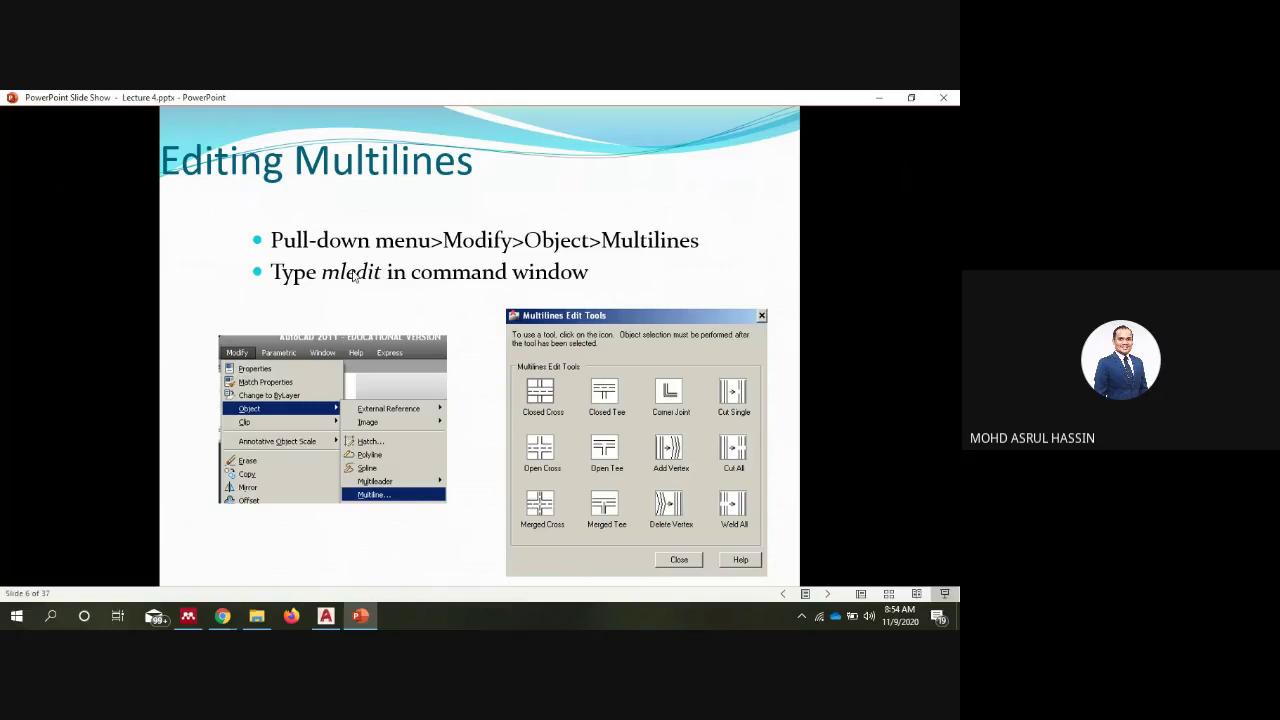
pyautogui.click(359, 619)
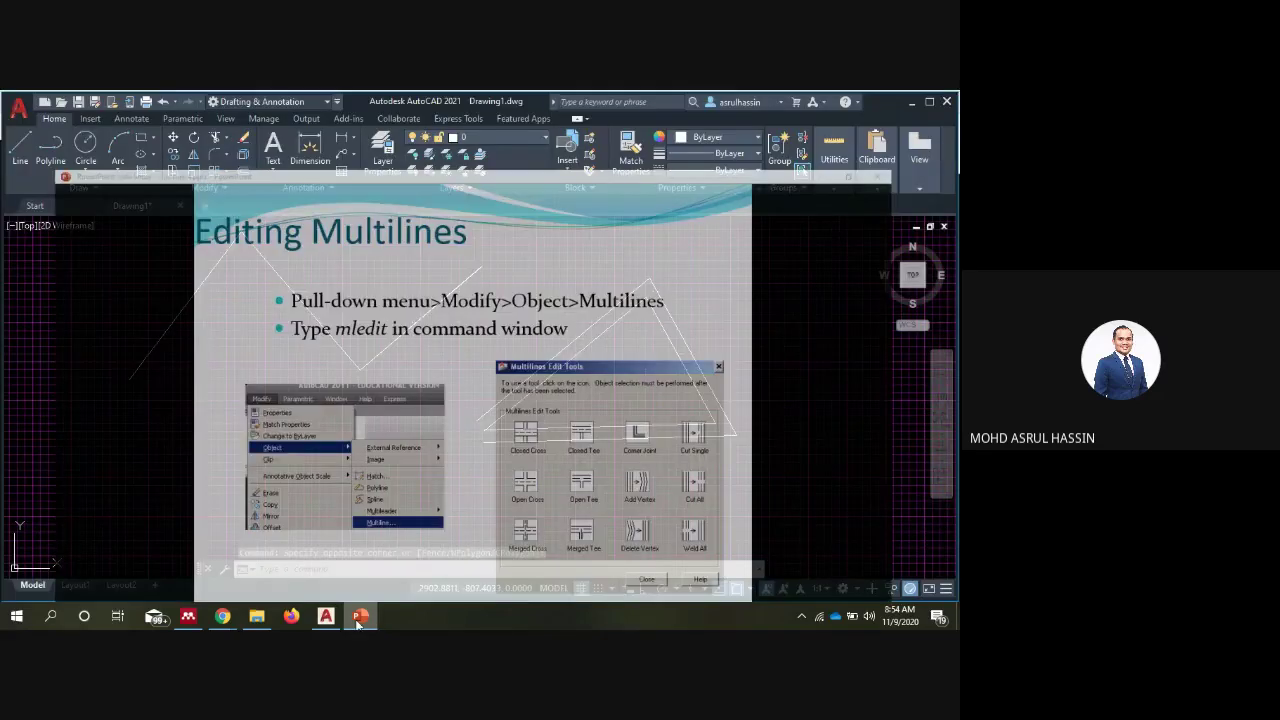
pyautogui.write('MLEDI')
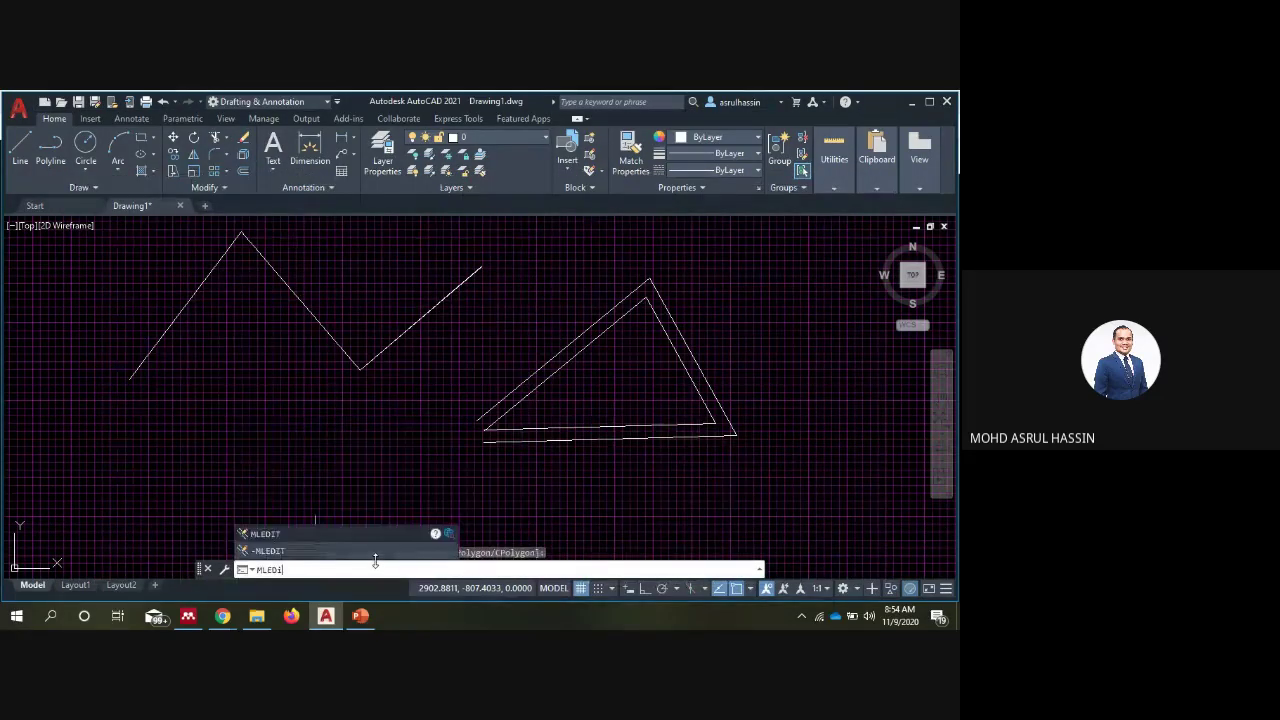
pyautogui.write('T')
pyautogui.press('Return')
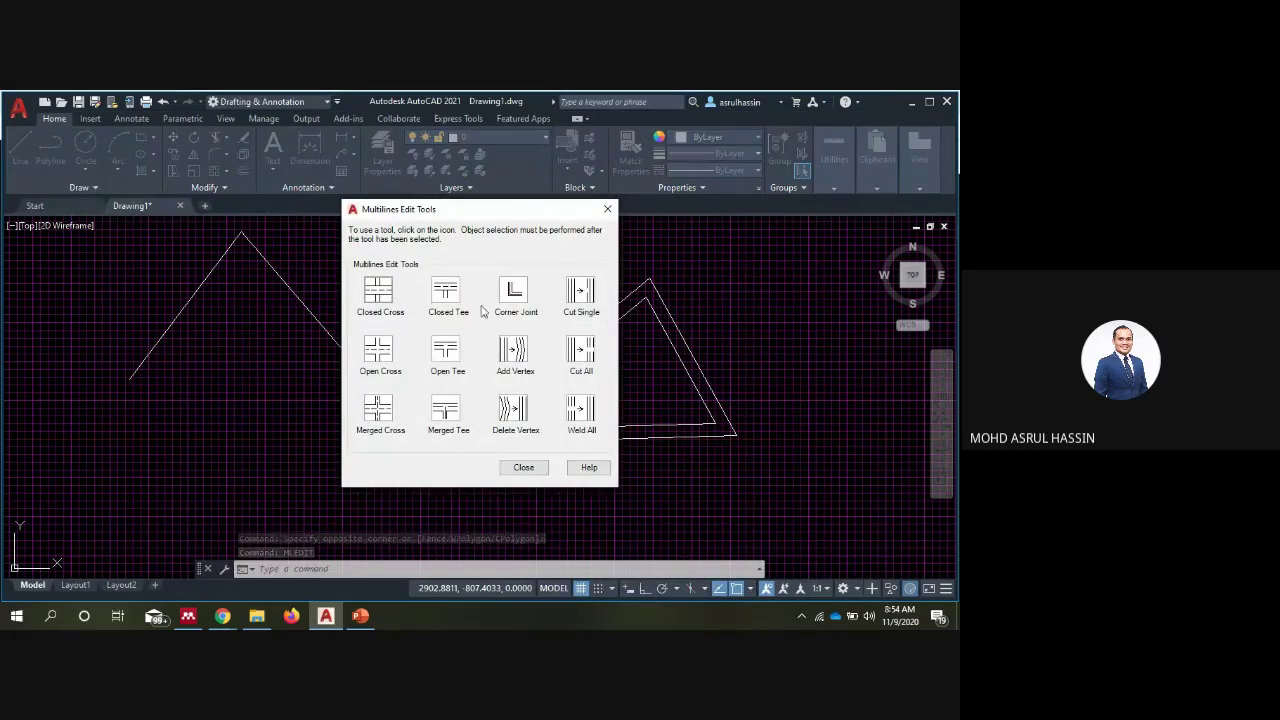
pyautogui.click(448, 356)
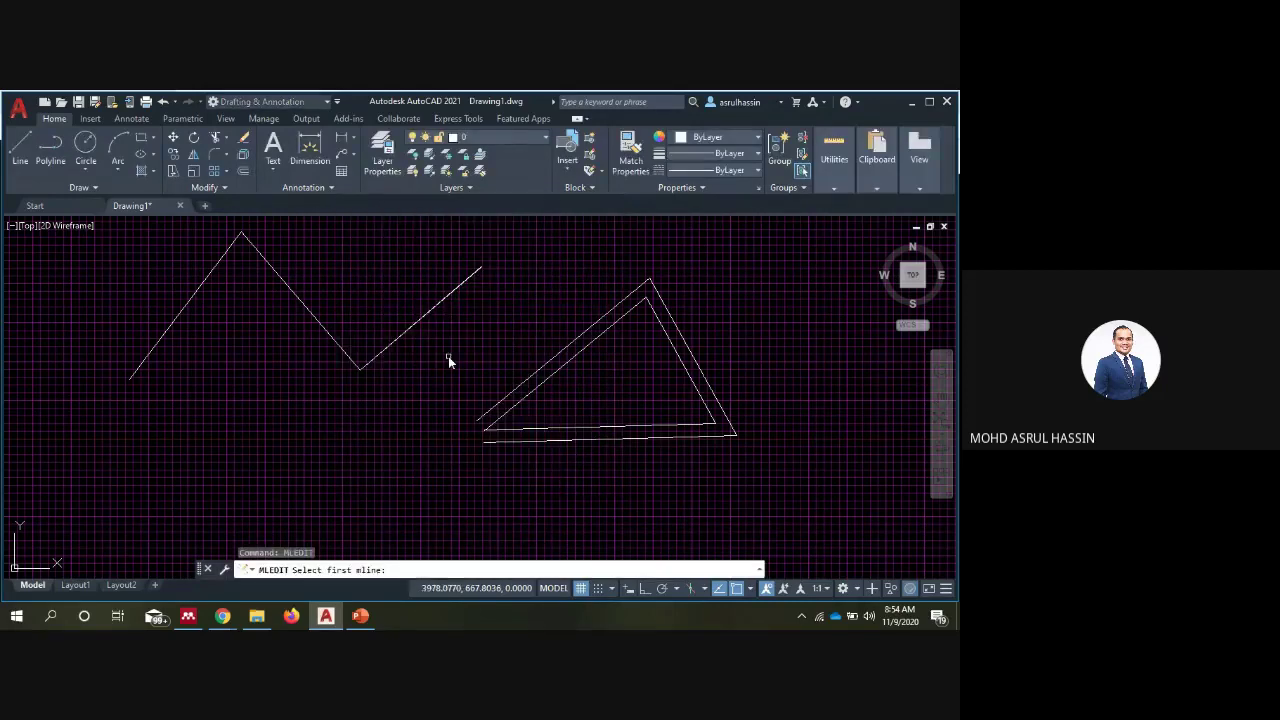
pyautogui.click(395, 345)
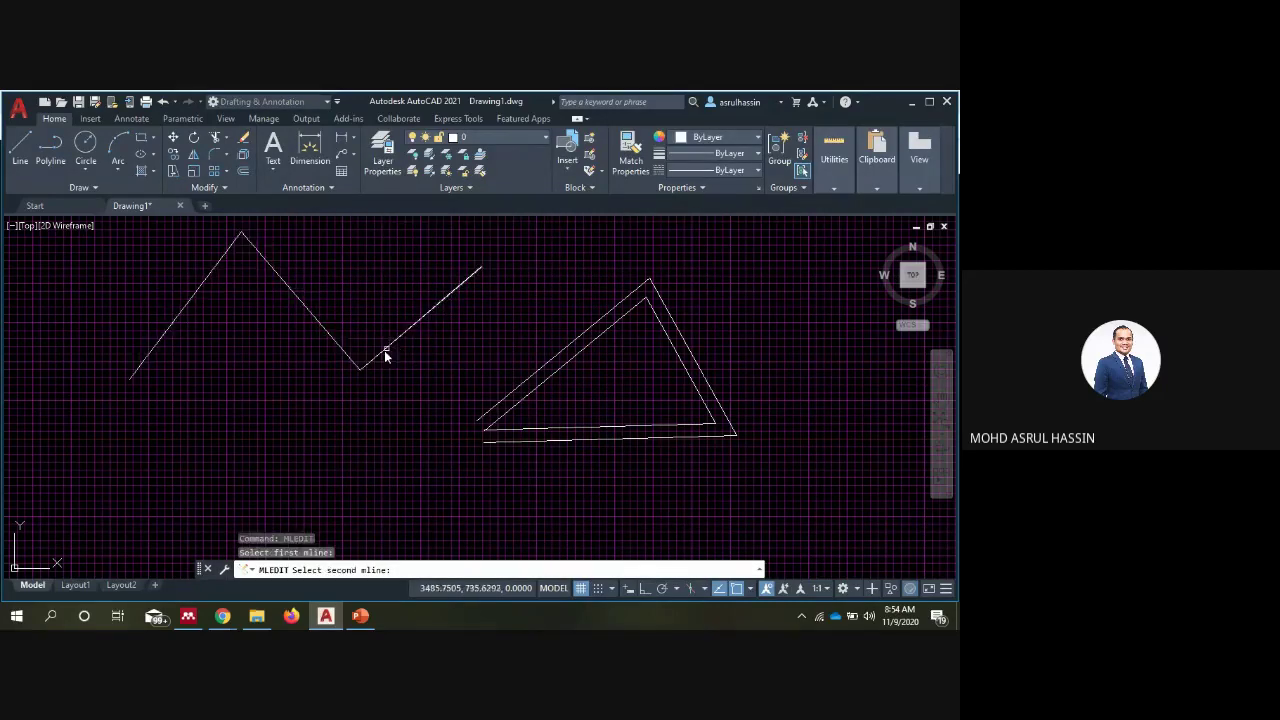
pyautogui.click(523, 399)
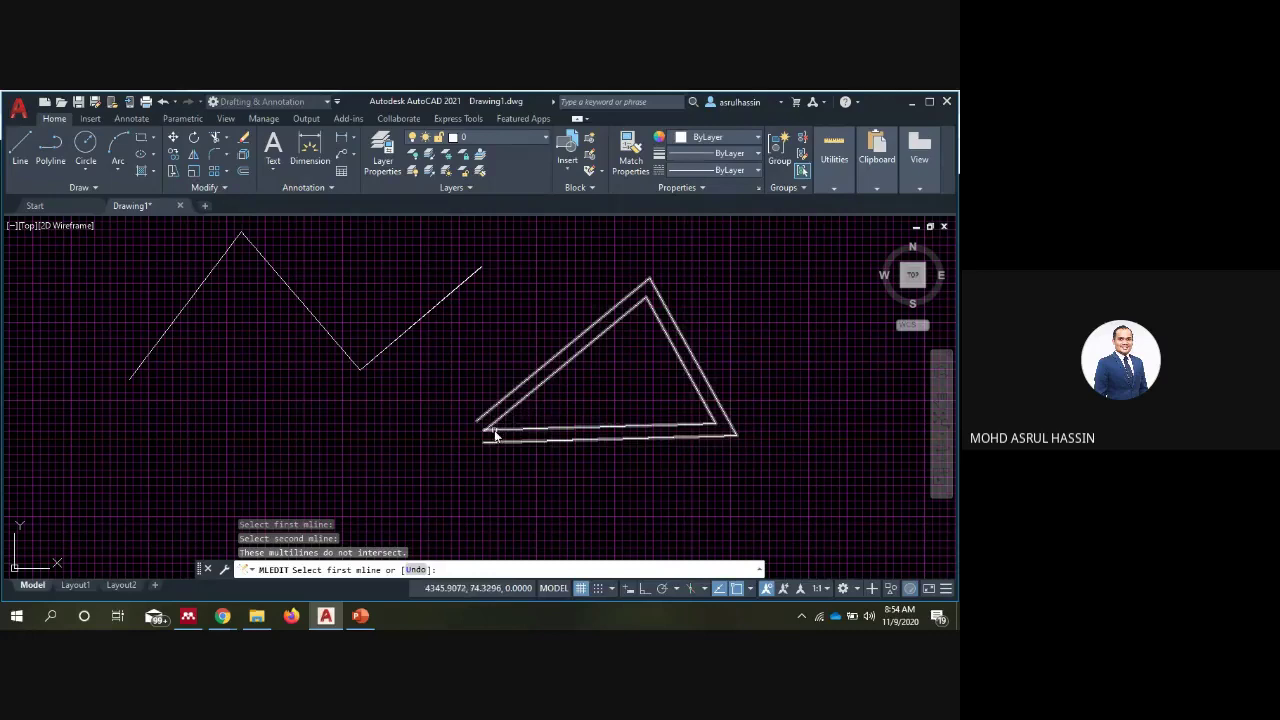
pyautogui.click(496, 434)
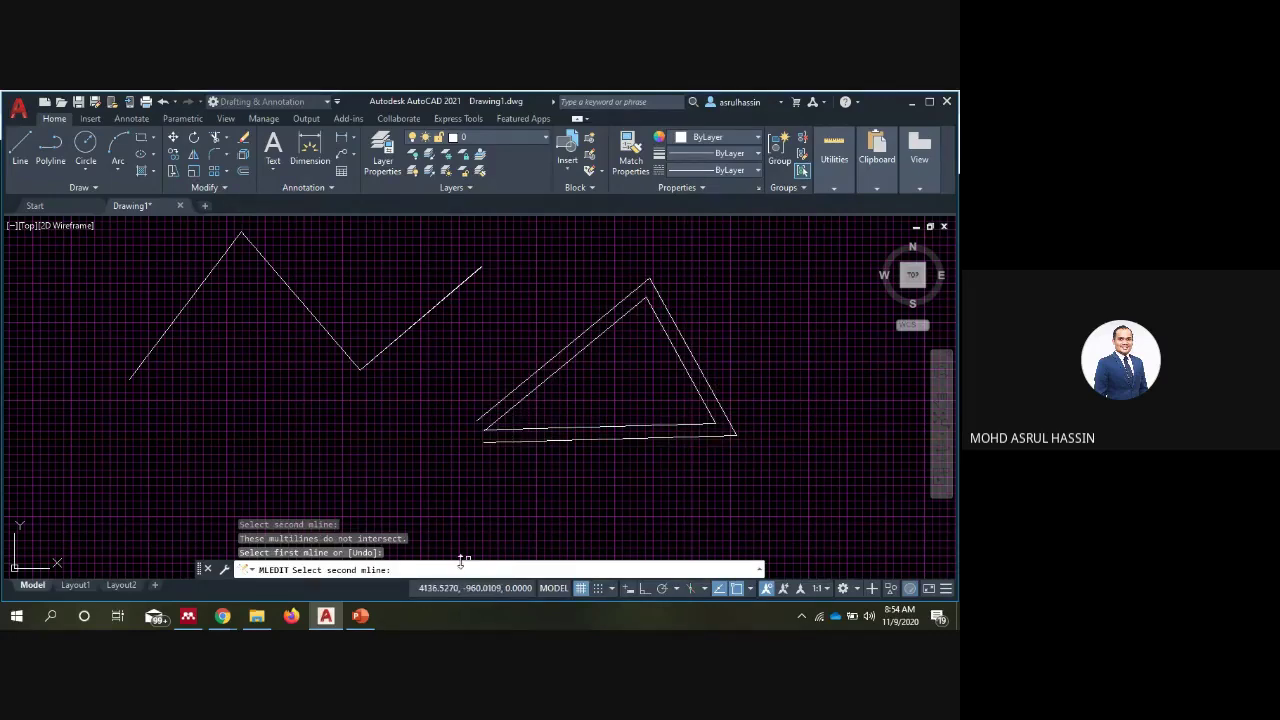
pyautogui.press('Escape')
pyautogui.write('mledit')
pyautogui.press('Return')
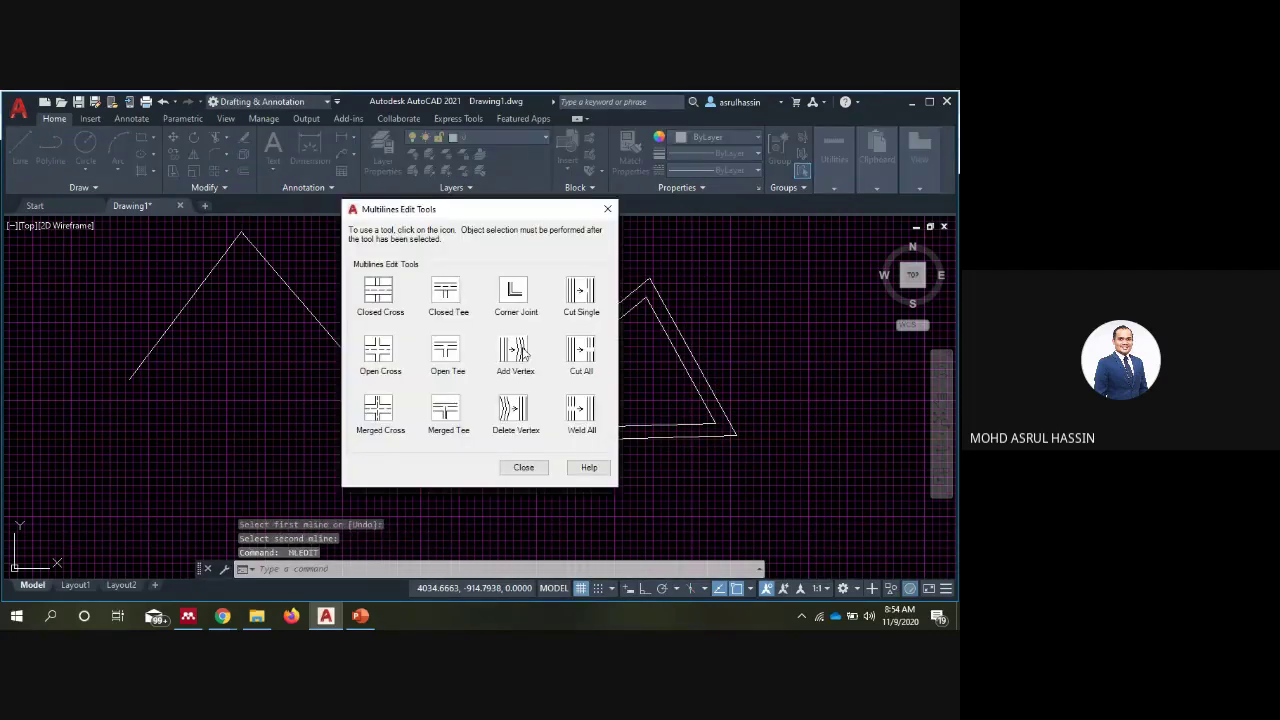
pyautogui.click(515, 292)
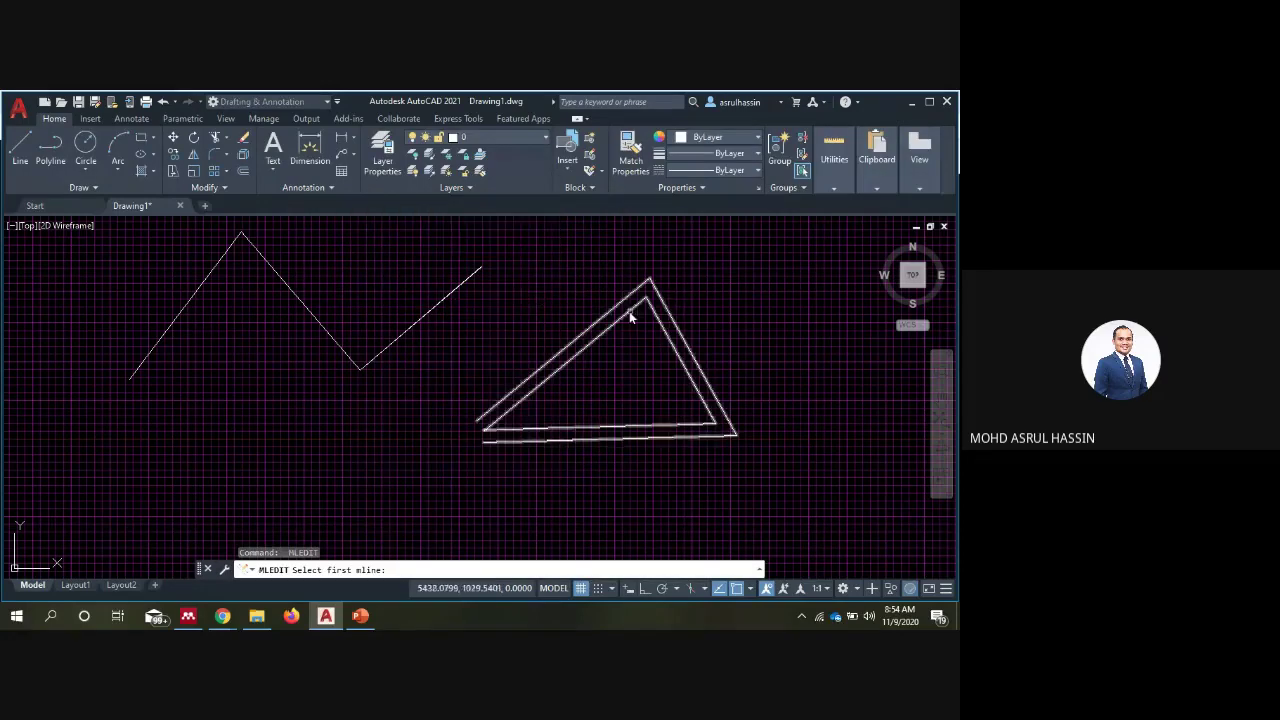
pyautogui.click(629, 311)
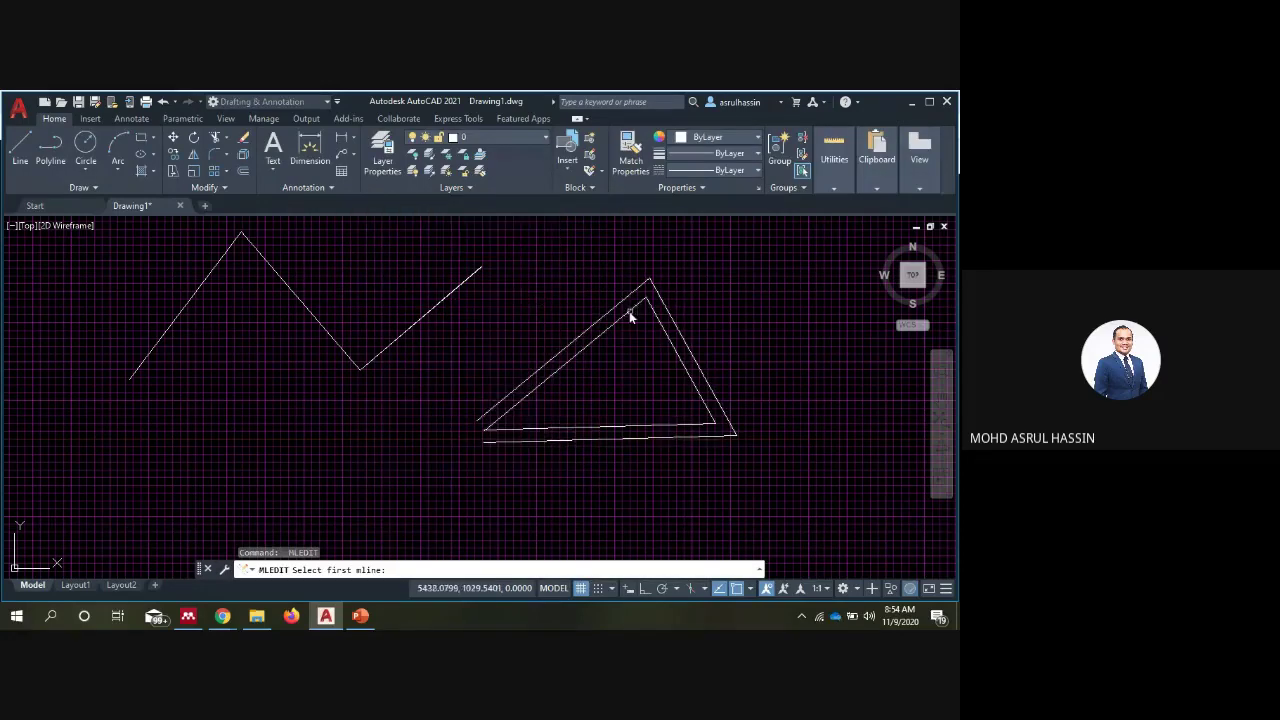
pyautogui.click(709, 429)
pyautogui.press('Return')
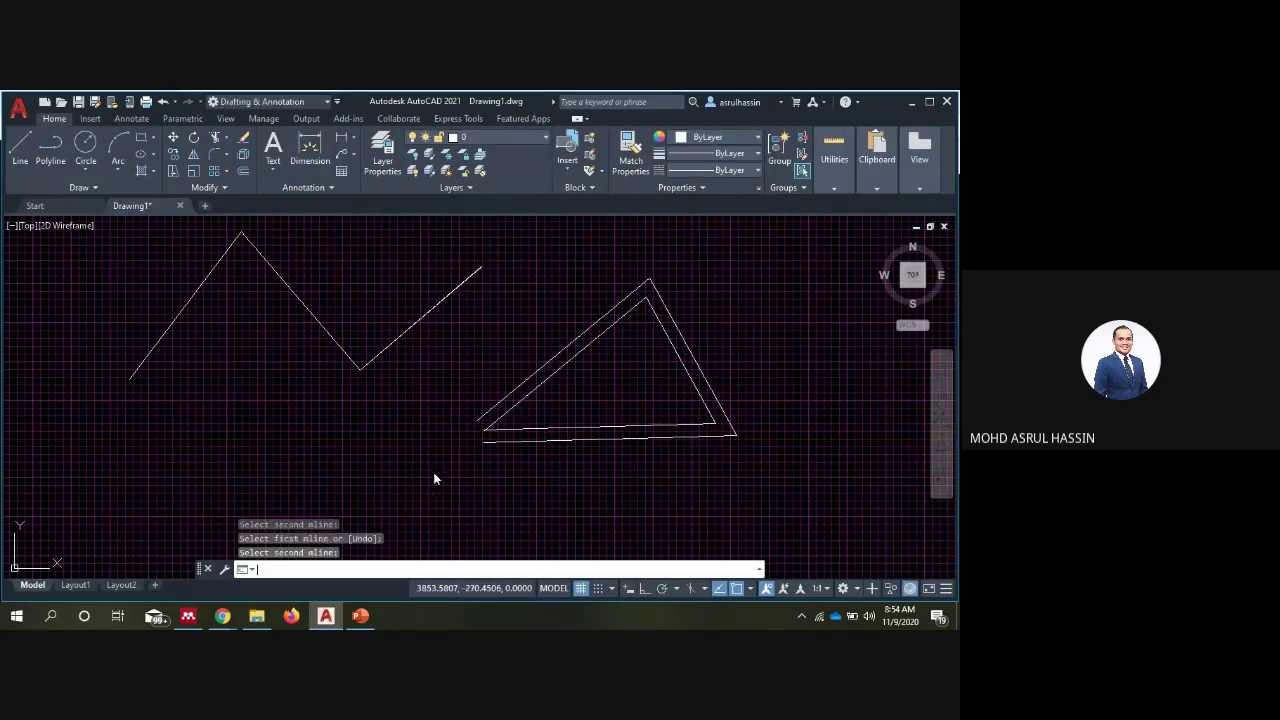
pyautogui.press('Return')
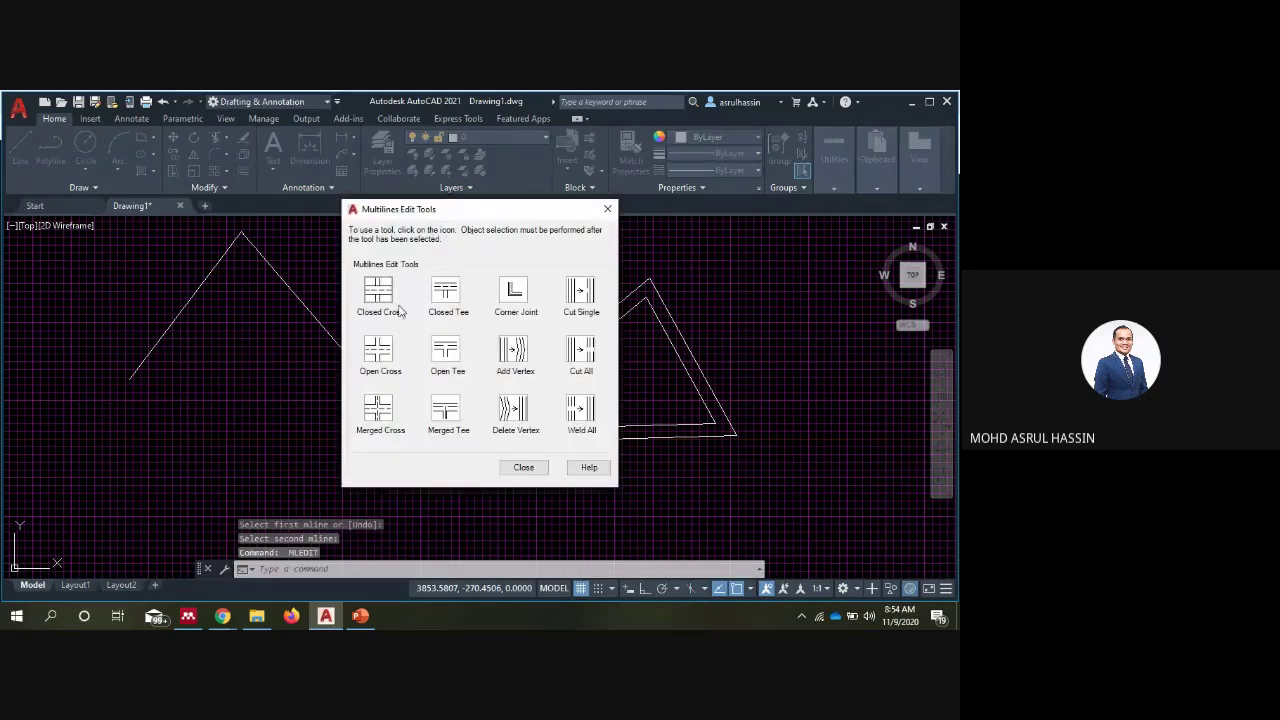
pyautogui.click(520, 467)
pyautogui.press('Escape')
pyautogui.press('Escape')
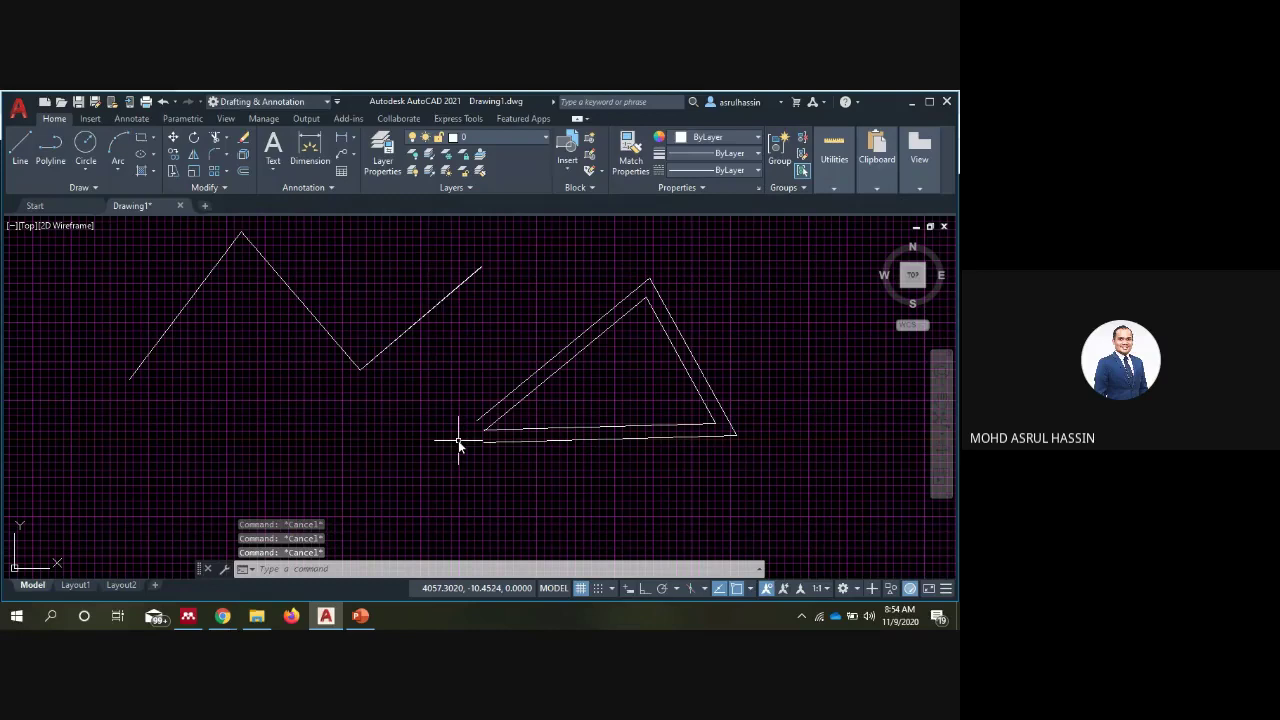
# With Ortho on, draw a stepped multiline with two vertical legs below the zigzag
pyautogui.write('ml')
pyautogui.press('Return')
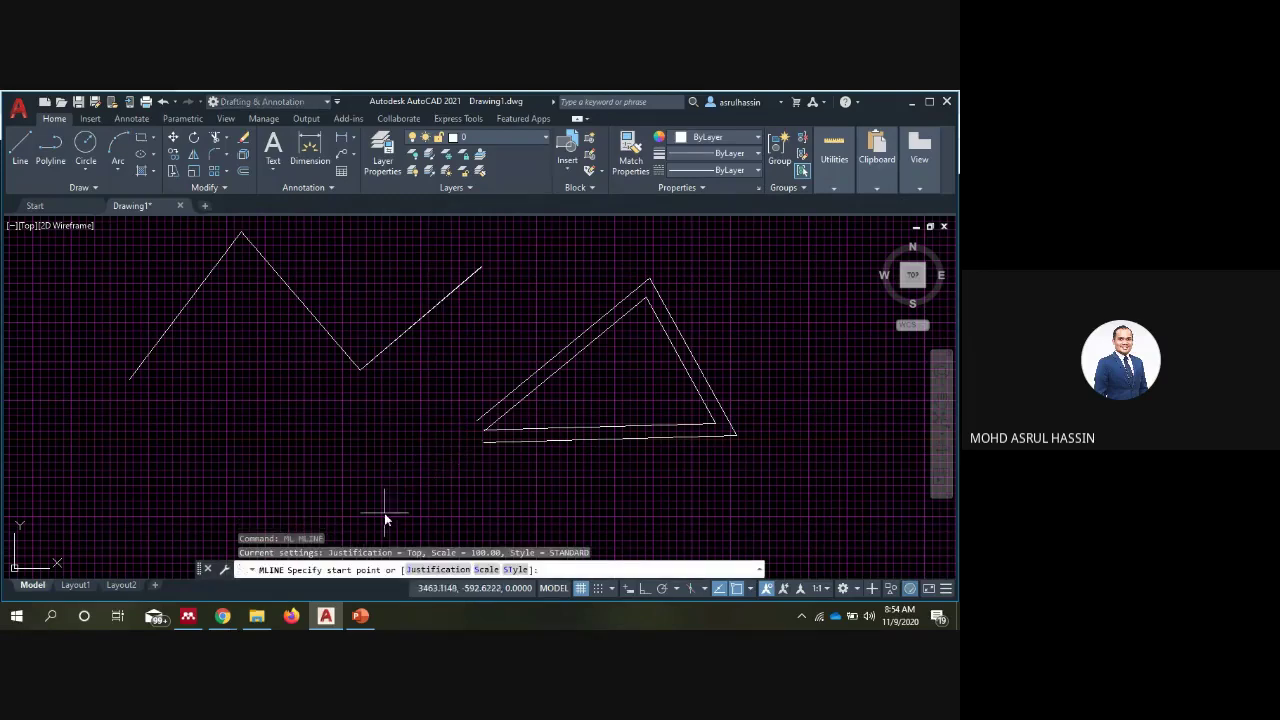
pyautogui.click(384, 513)
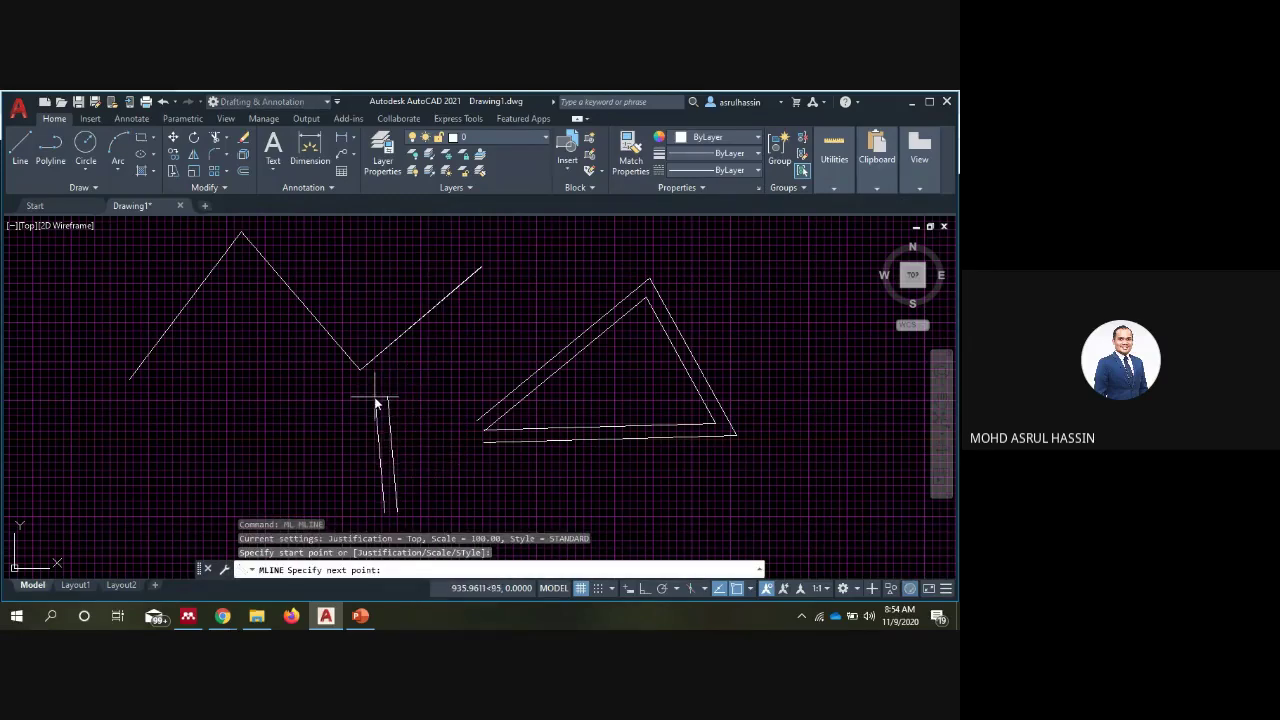
pyautogui.press('F8')
pyautogui.click(392, 395)
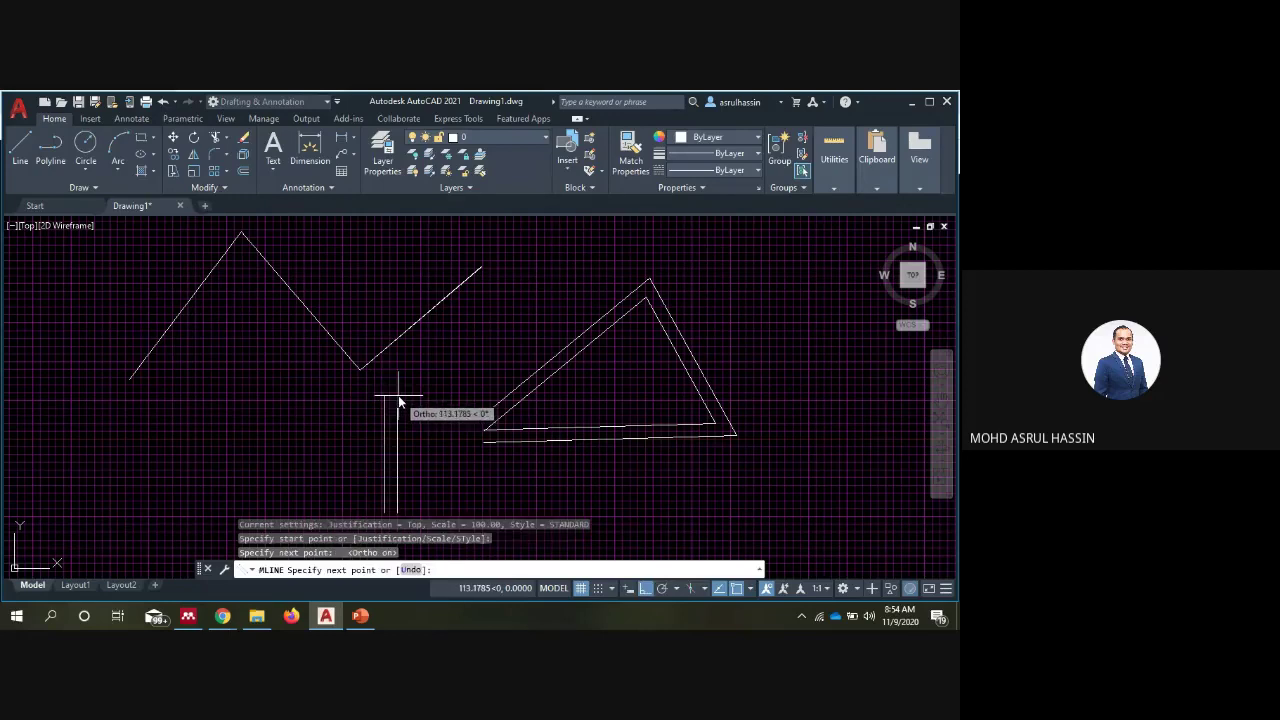
pyautogui.click(451, 398)
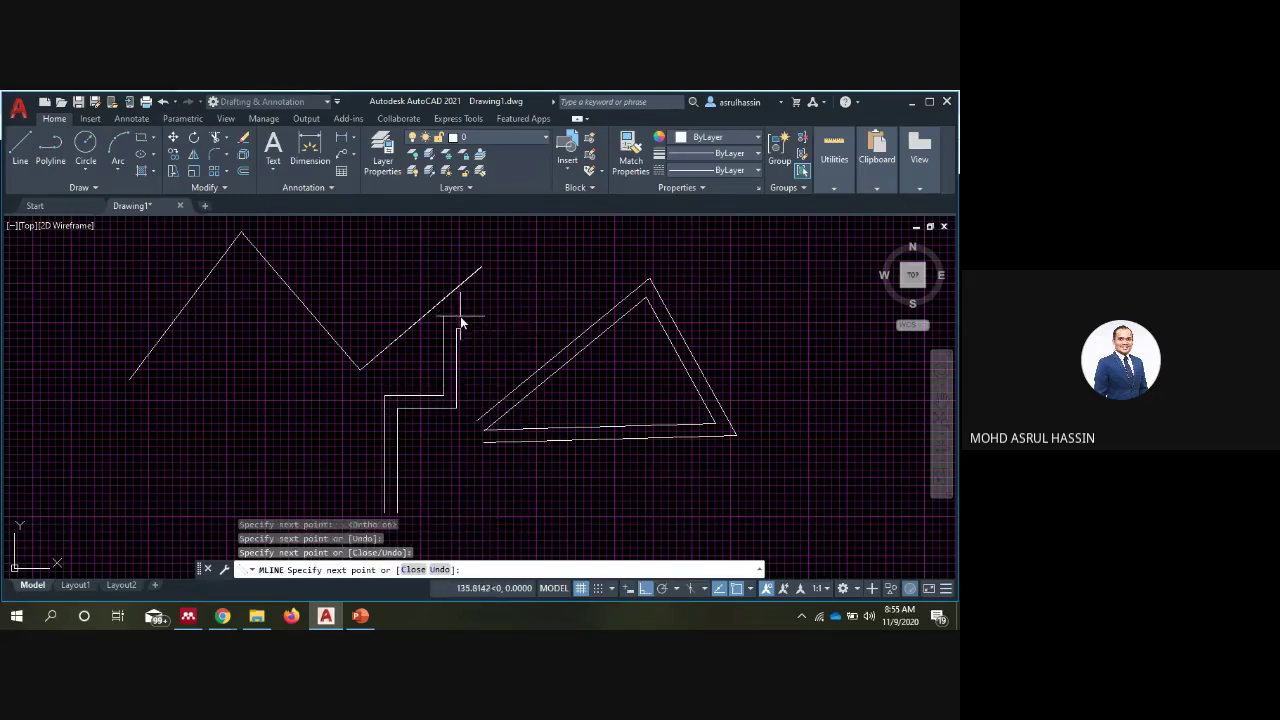
pyautogui.click(460, 318)
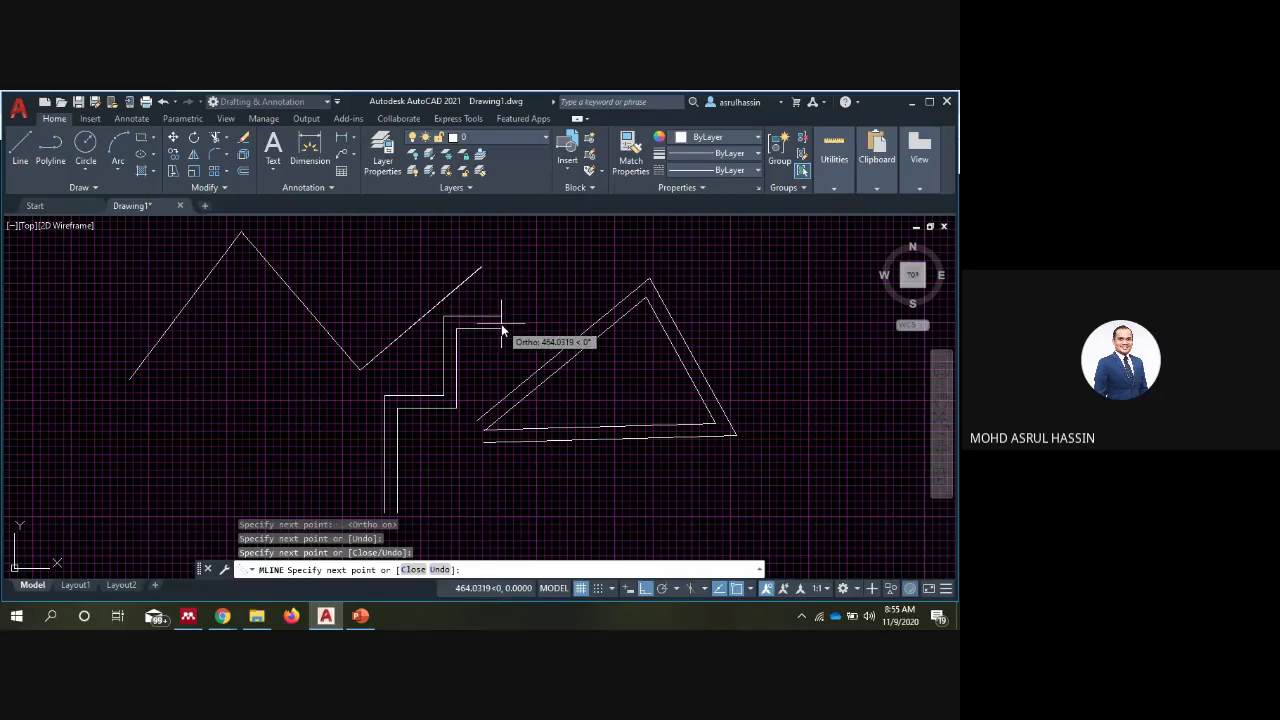
pyautogui.press('Return')
pyautogui.press('Return')
# Add a short horizontal multiline meeting the first vertical leg and zoom in on the joint
pyautogui.click(384, 397)
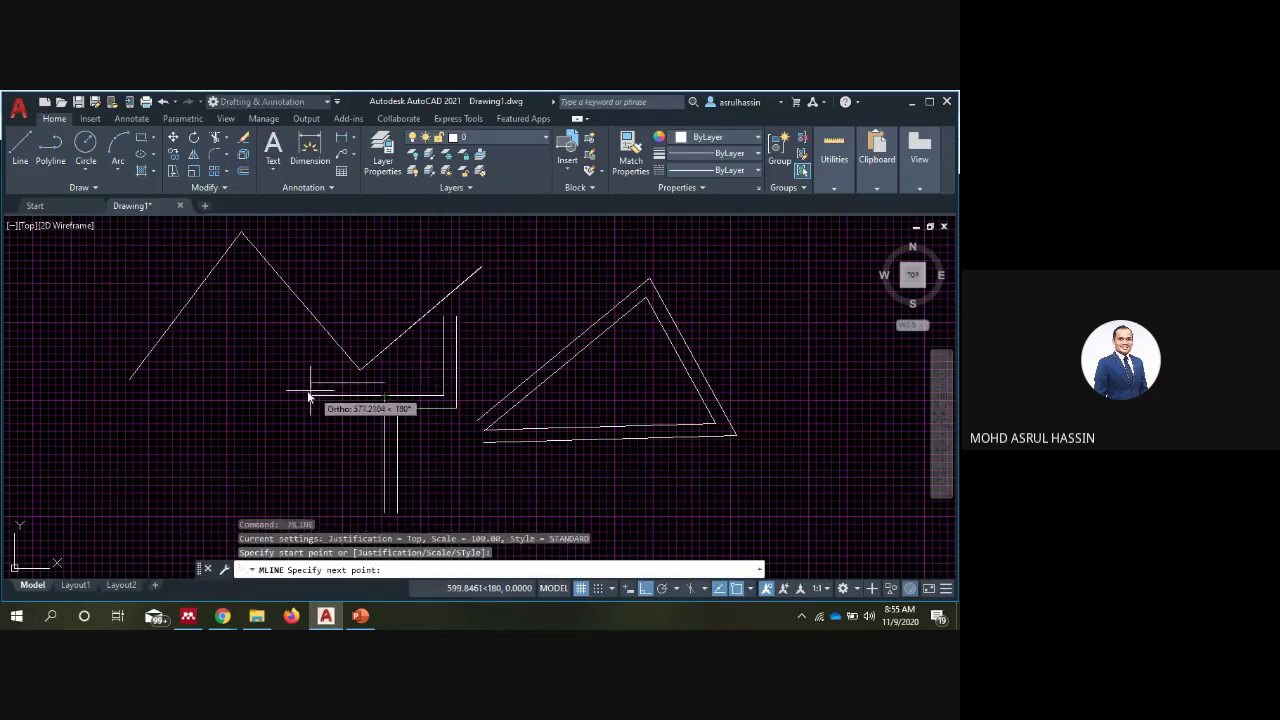
pyautogui.click(270, 389)
pyautogui.press('Escape')
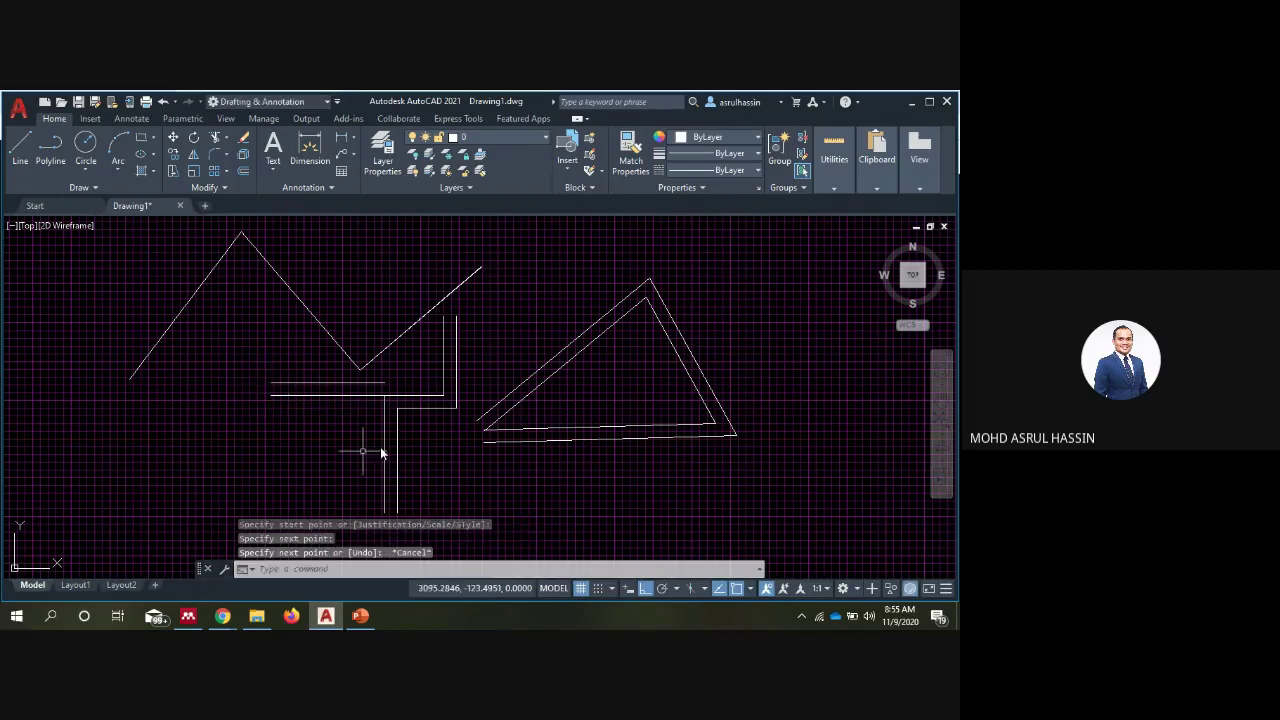
pyautogui.scroll(3, 415, 390)
pyautogui.scroll(2, 363, 352)
pyautogui.moveTo(363, 352); pyautogui.dragTo(486, 306, button='middle')
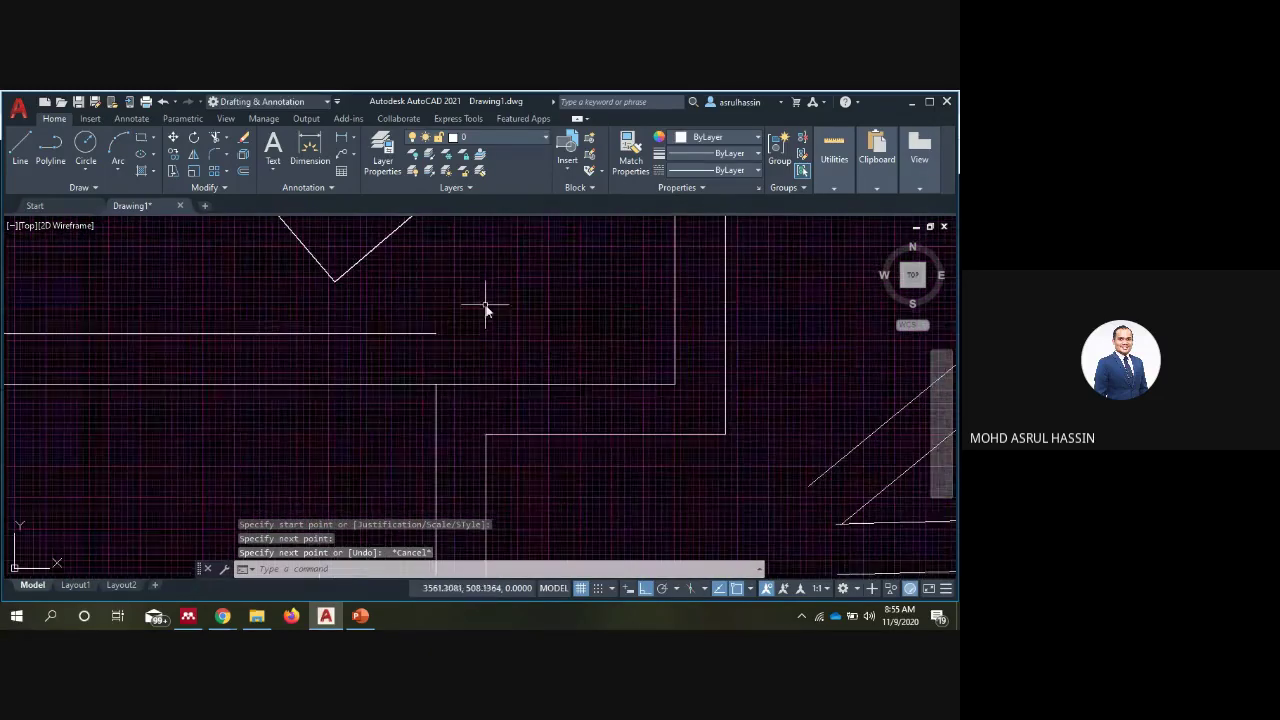
pyautogui.write('ml')
pyautogui.press('Return')
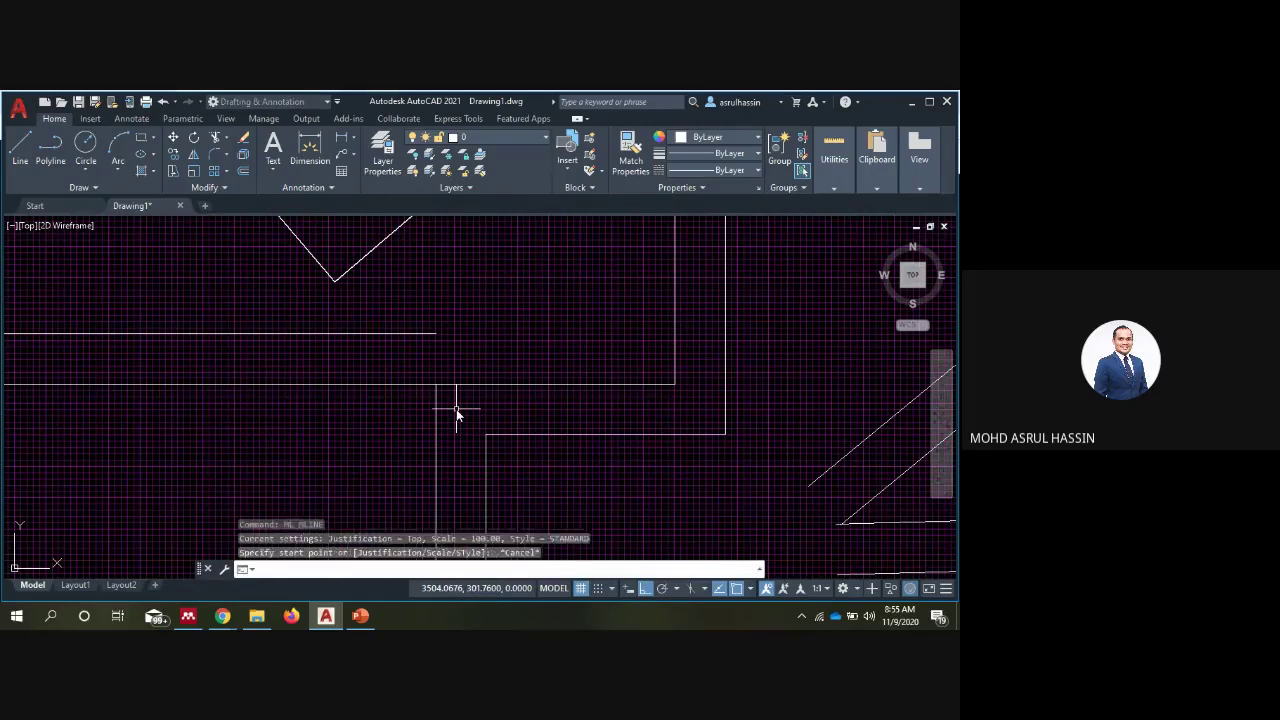
pyautogui.press('Escape')
pyautogui.press('Escape')
pyautogui.press('Escape')
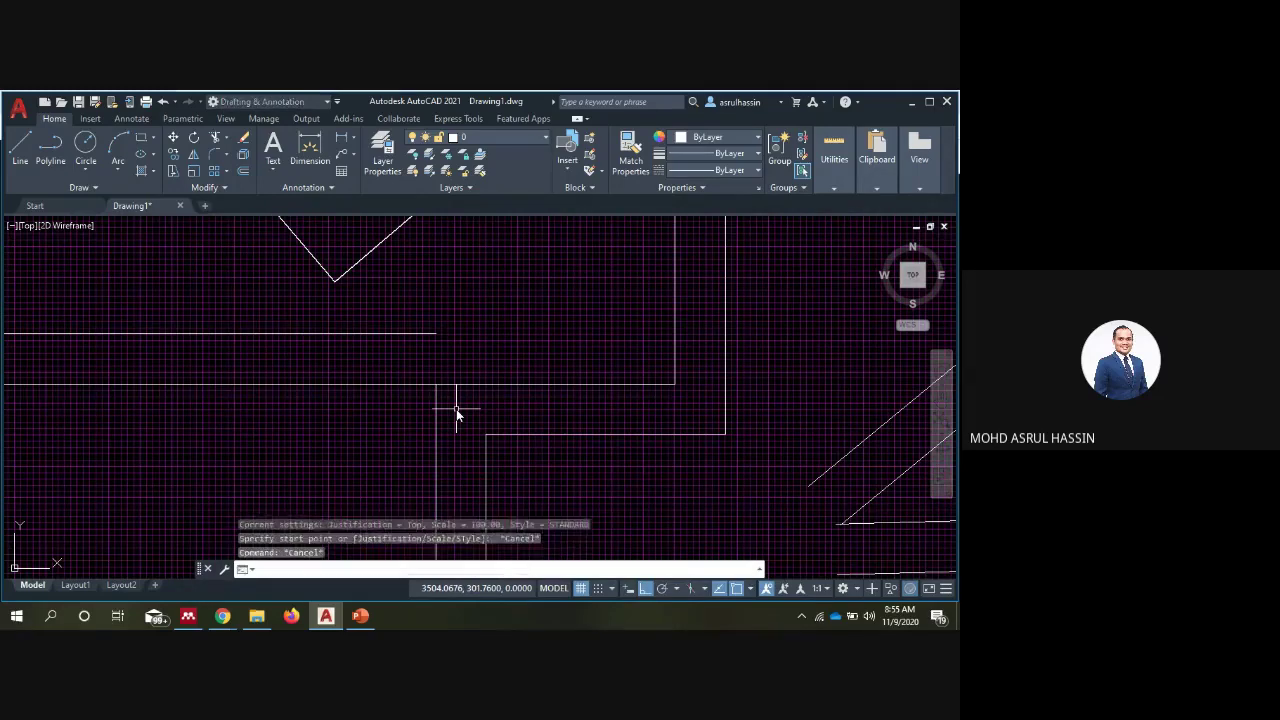
pyautogui.write('MLe')
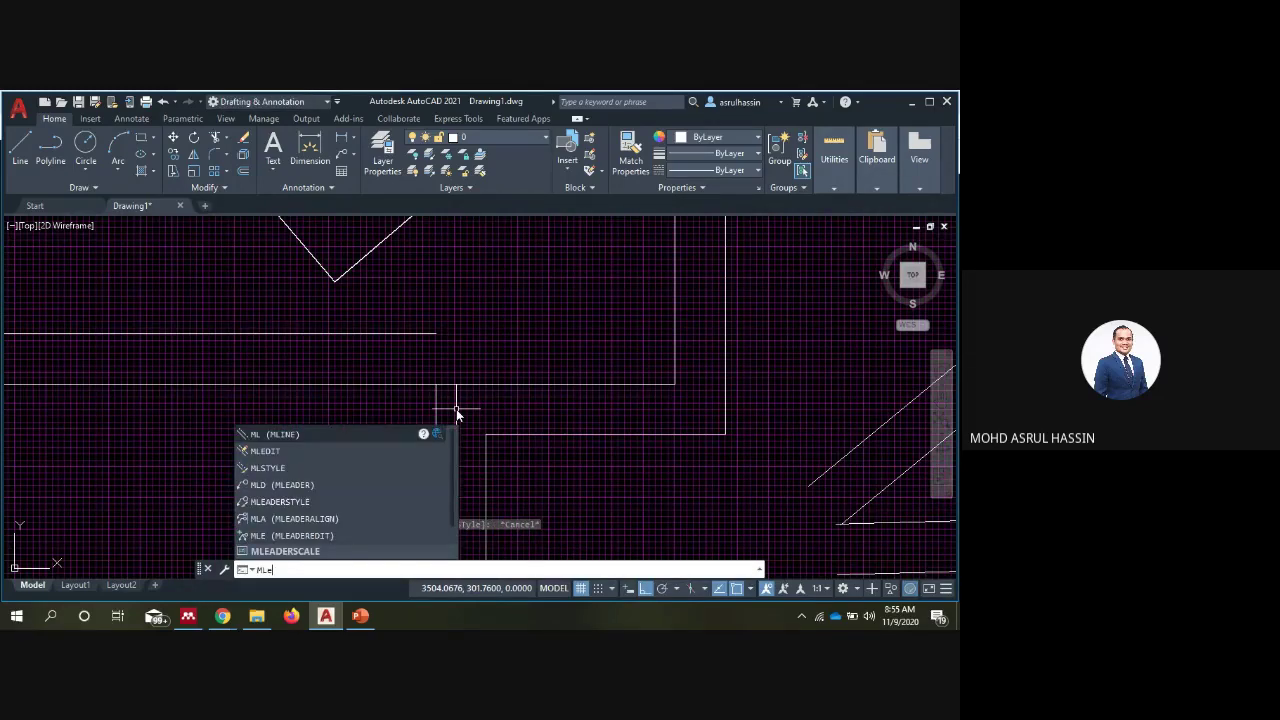
pyautogui.write('d')
# Apply MLEDIT Open Tee joints at the three horizontal-to-vertical multiline crossings
pyautogui.press('Return')
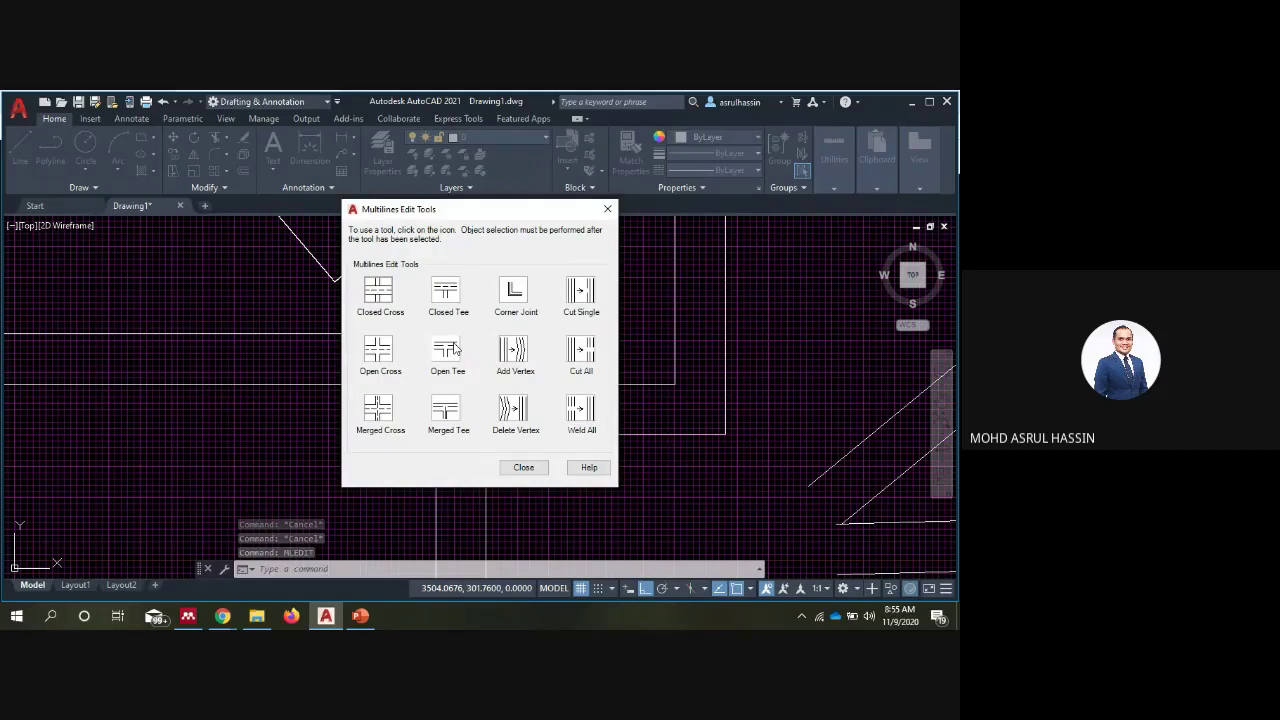
pyautogui.click(448, 349)
pyautogui.click(410, 388)
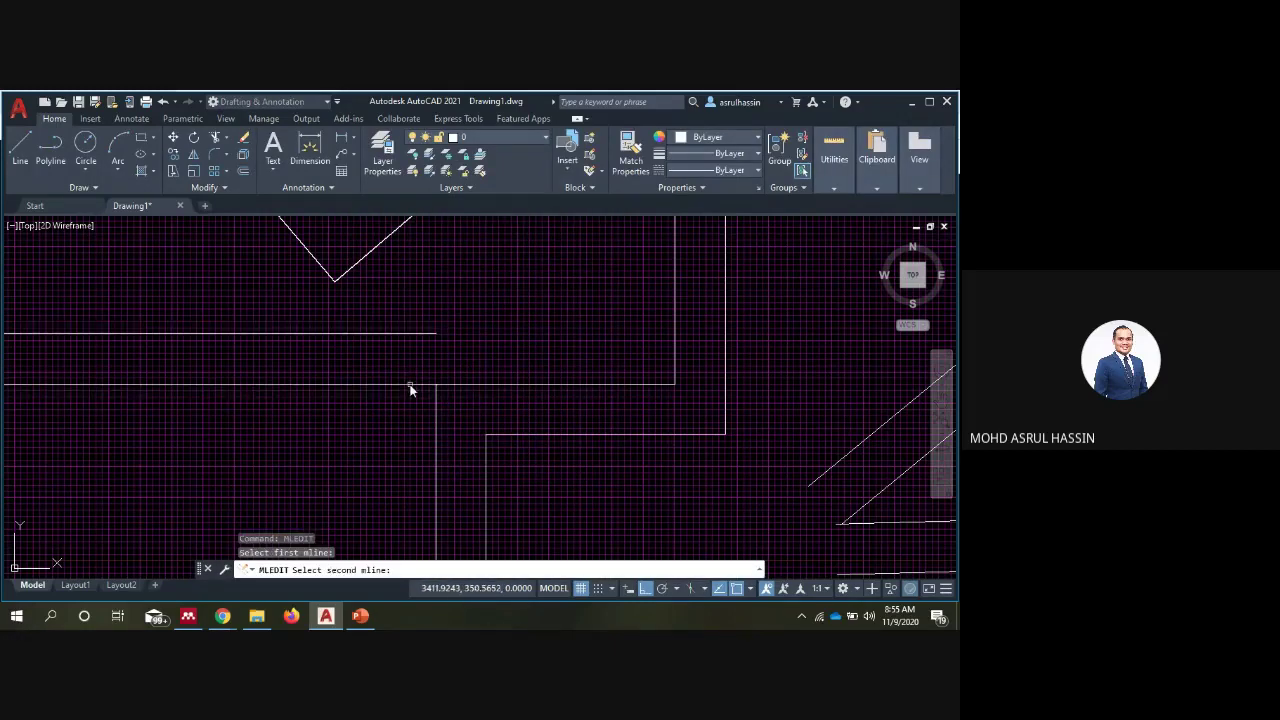
pyautogui.click(435, 409)
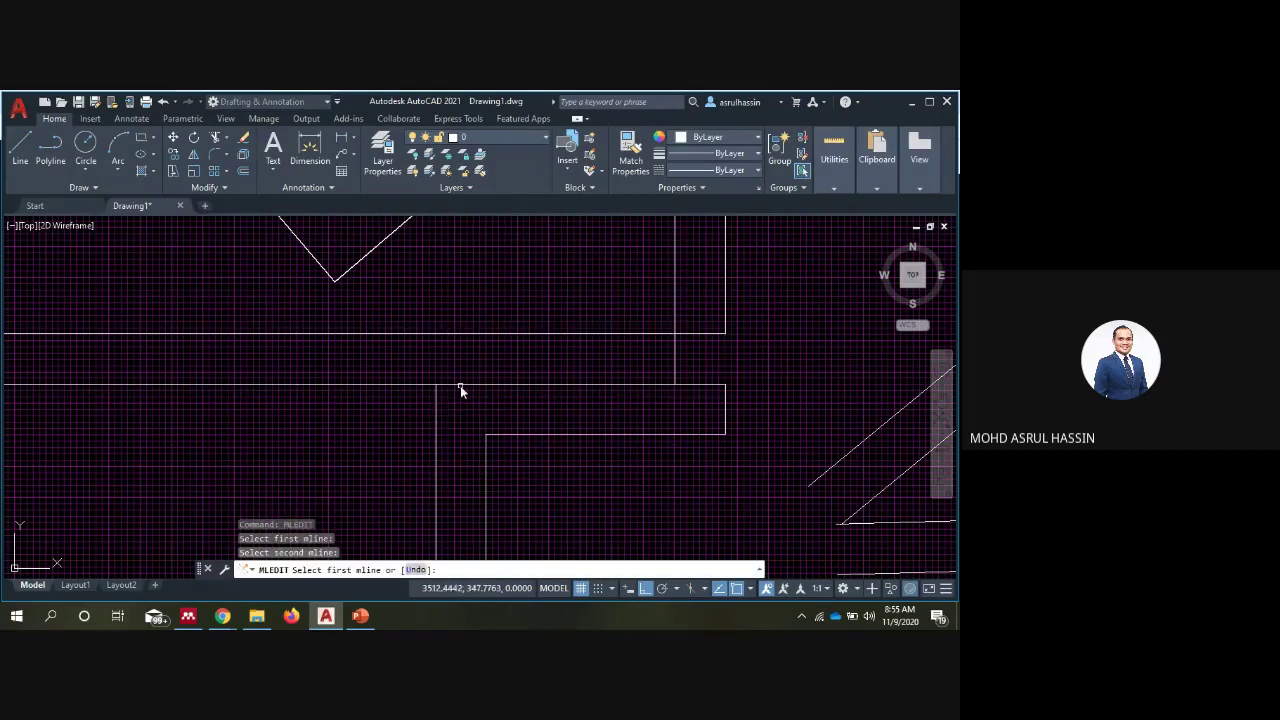
pyautogui.click(473, 386)
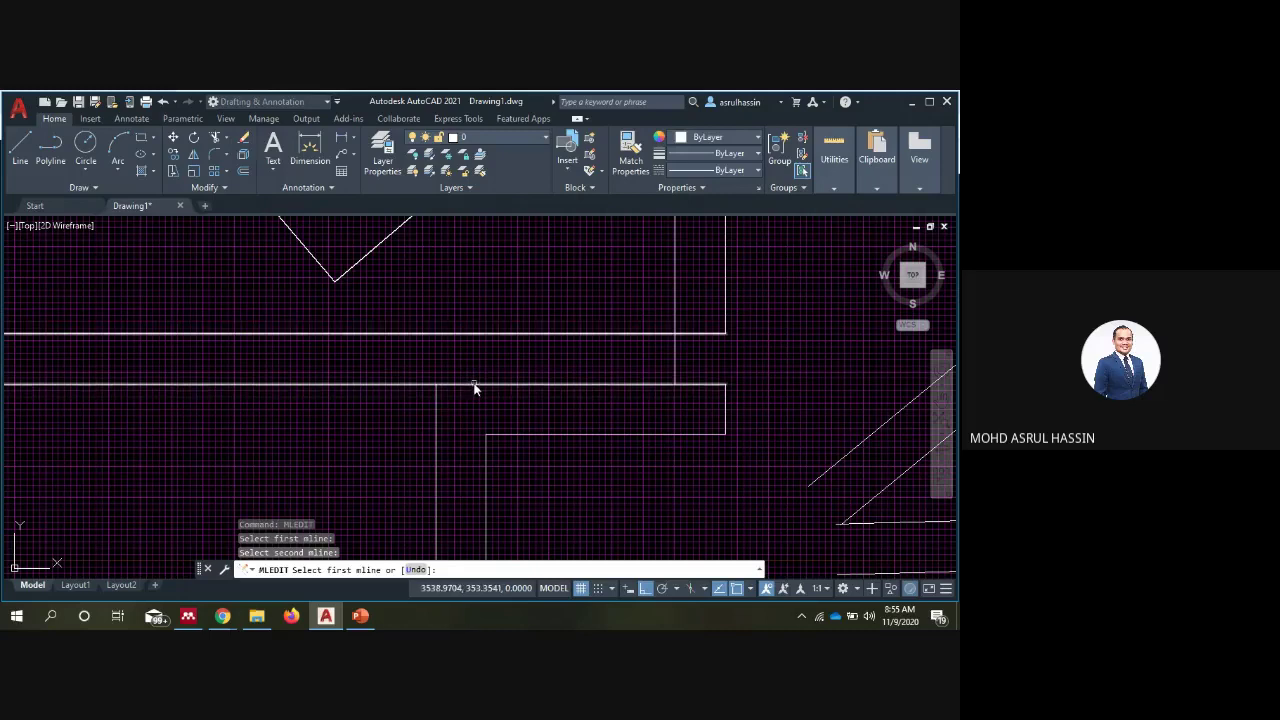
pyautogui.click(674, 300)
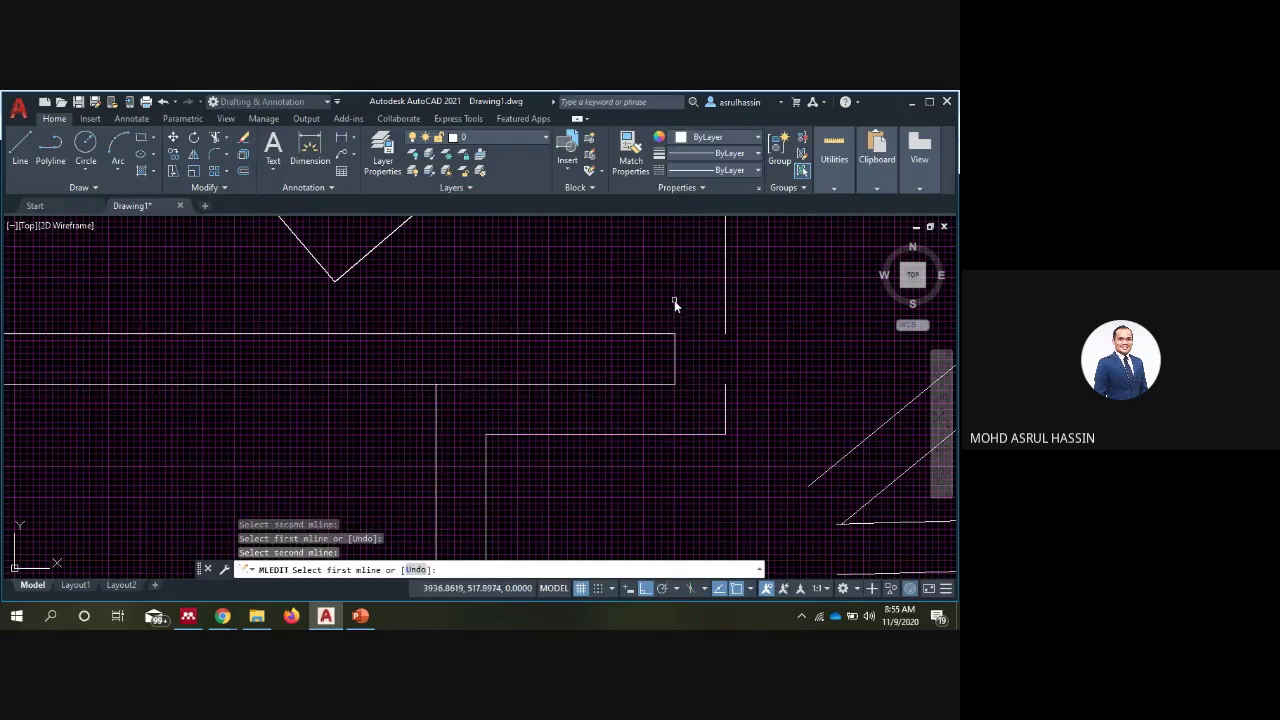
pyautogui.click(555, 438)
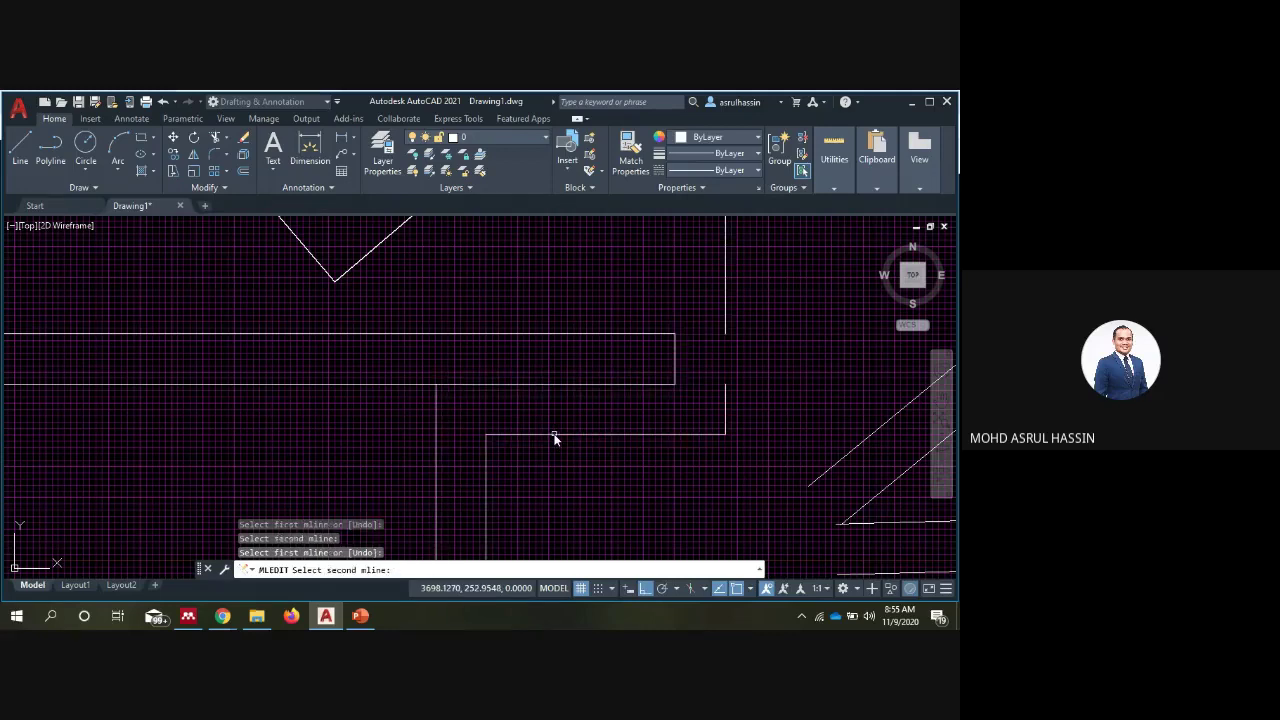
pyautogui.click(511, 387)
pyautogui.press('Escape')
pyautogui.press('Escape')
pyautogui.press('Escape')
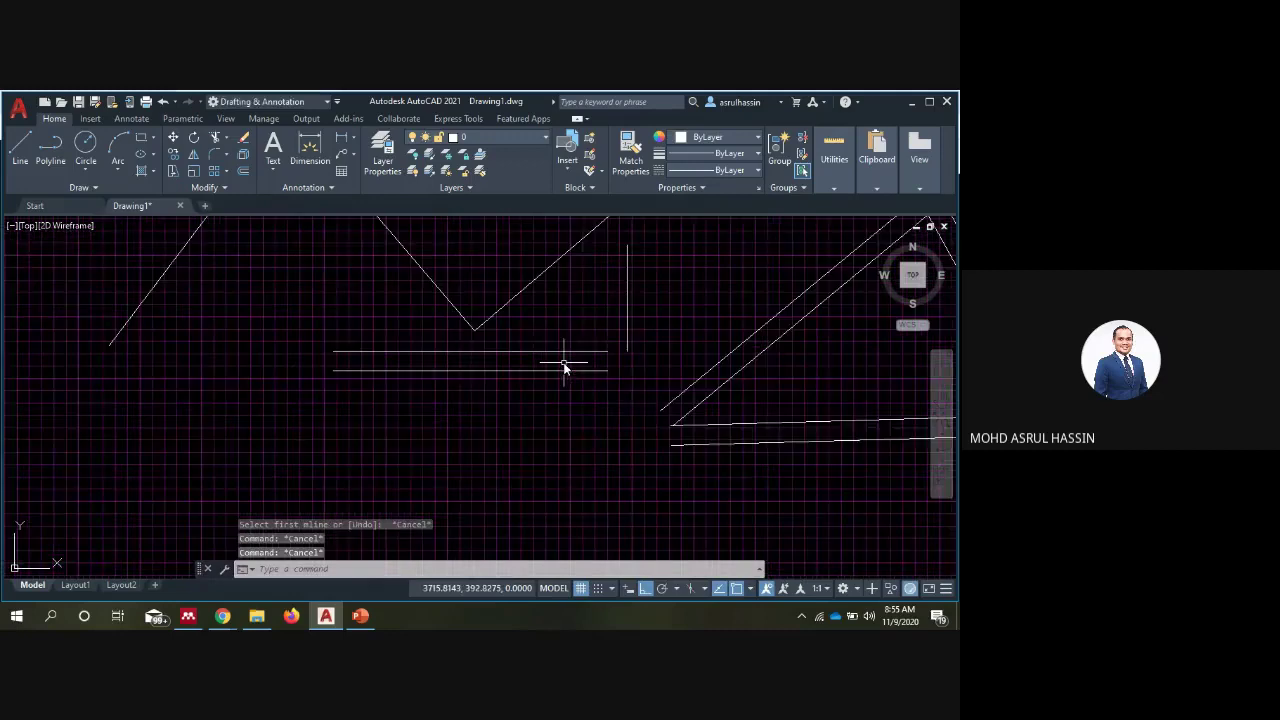
pyautogui.scroll(-5, 563, 365)
pyautogui.scroll(-2, 565, 360)
pyautogui.scroll(4, 440, 400)
# Corner-joint the lower horizontal multiline into the right vertical multiline, then pan left
pyautogui.scroll(3, 431, 414)
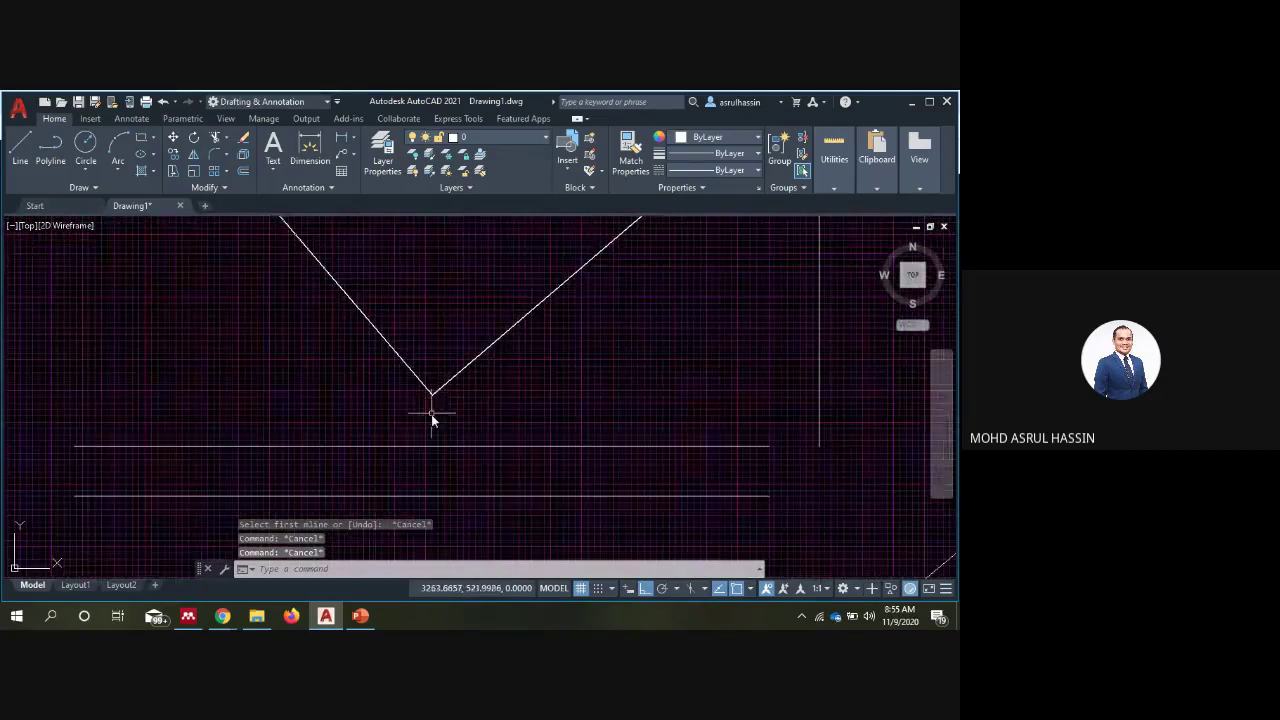
pyautogui.press('Return')
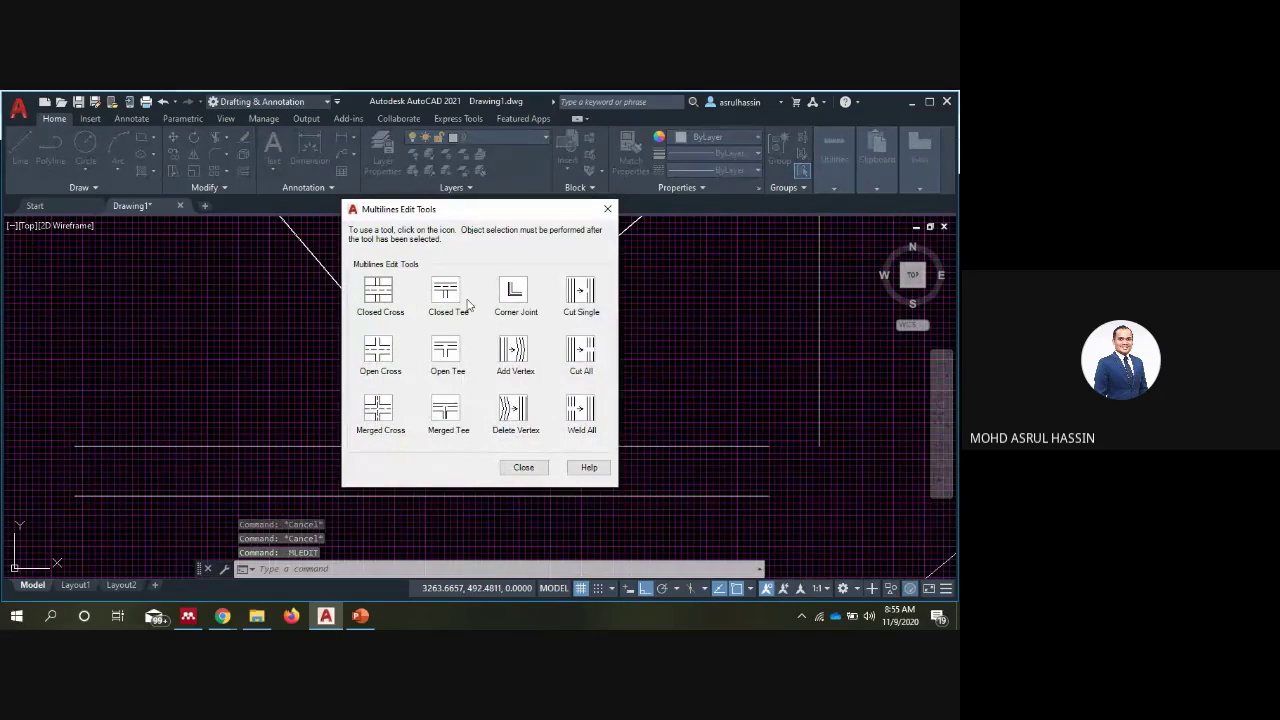
pyautogui.click(520, 303)
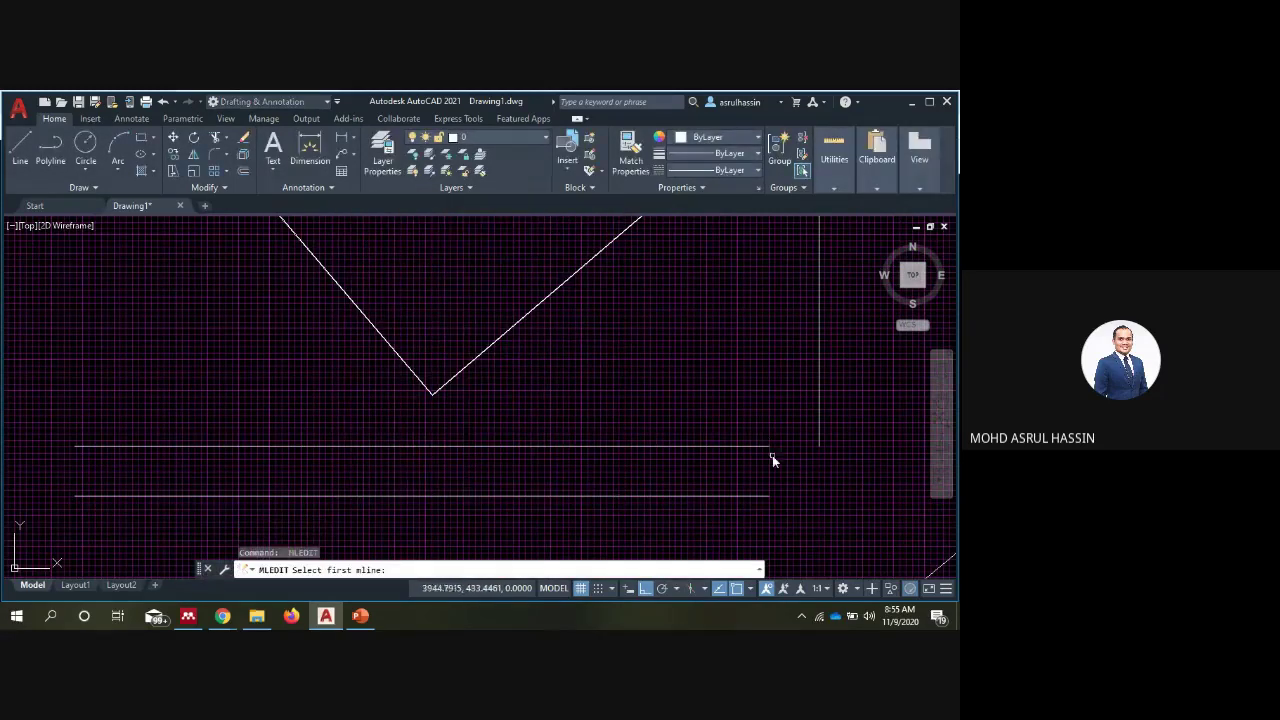
pyautogui.click(766, 447)
pyautogui.click(821, 414)
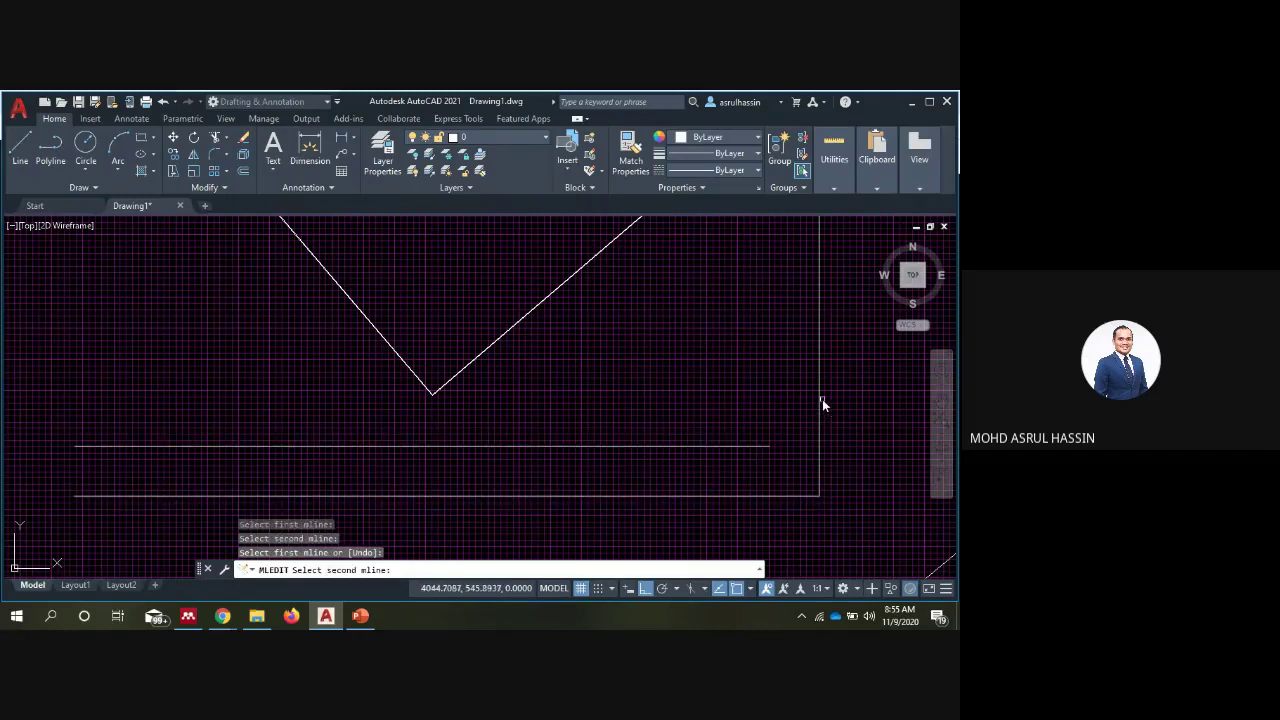
pyautogui.click(821, 400)
pyautogui.press('Escape')
pyautogui.press('Escape')
pyautogui.press('Escape')
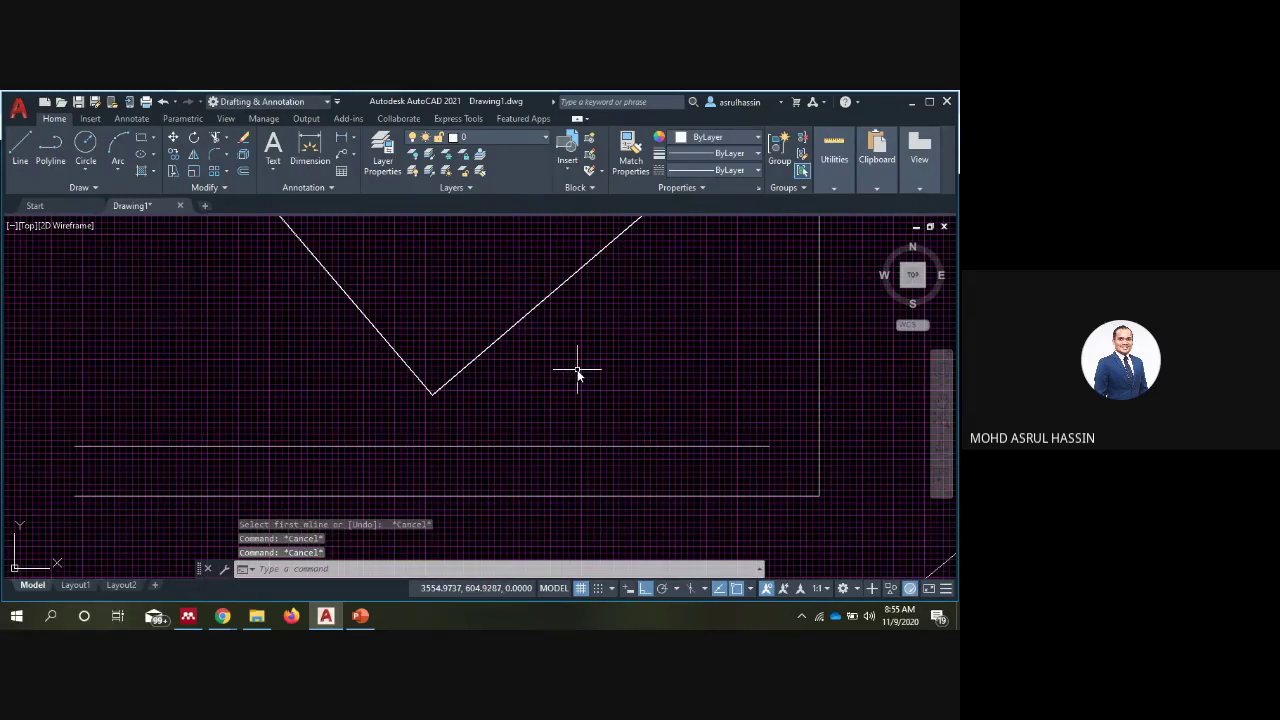
pyautogui.scroll(-4, 580, 371)
pyautogui.moveTo(728, 400); pyautogui.dragTo(472, 374, button='middle')
# Merge the horizontal multiline into the triangle's side with an MLEDIT tee joint
pyautogui.press('Return')
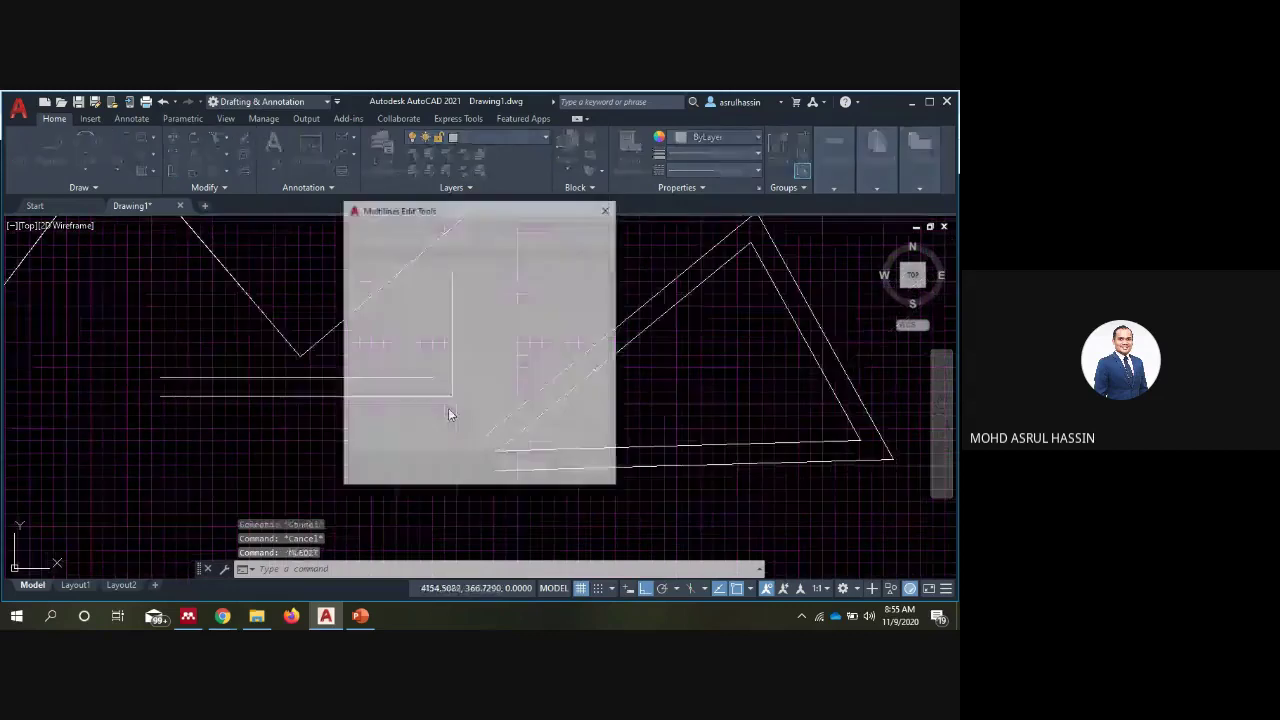
pyautogui.click(520, 466)
pyautogui.press('Return')
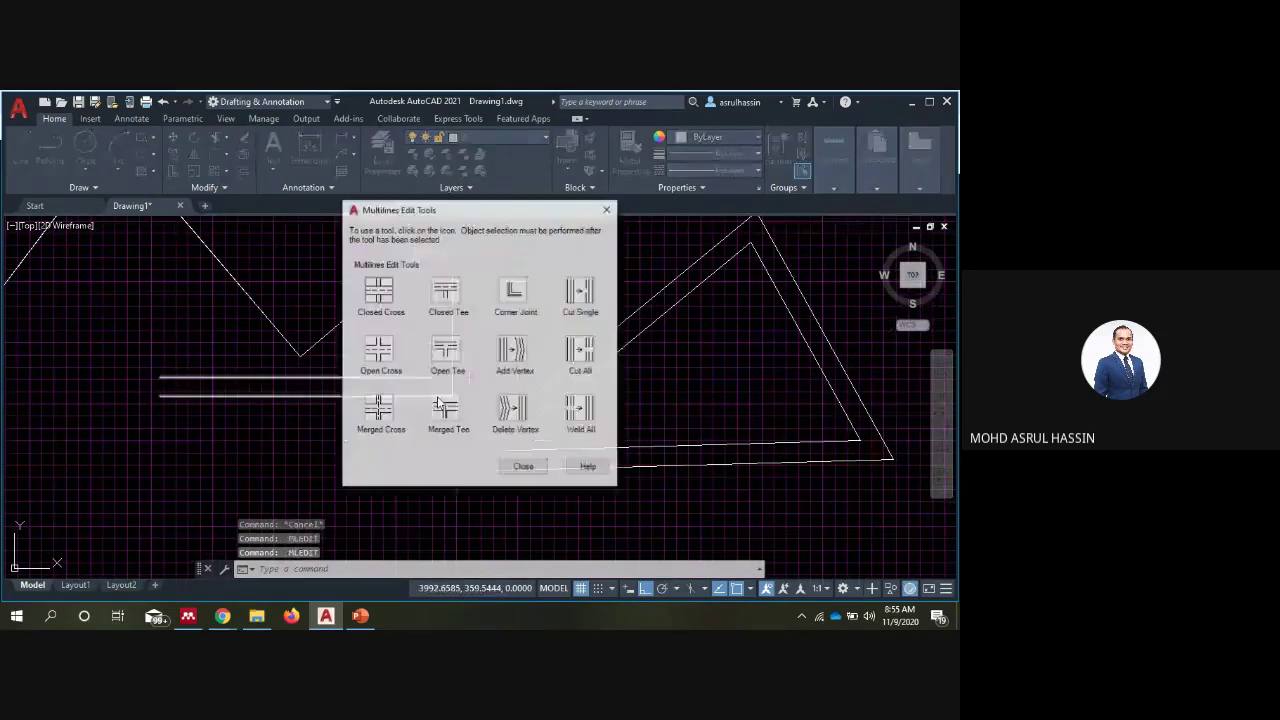
pyautogui.click(520, 466)
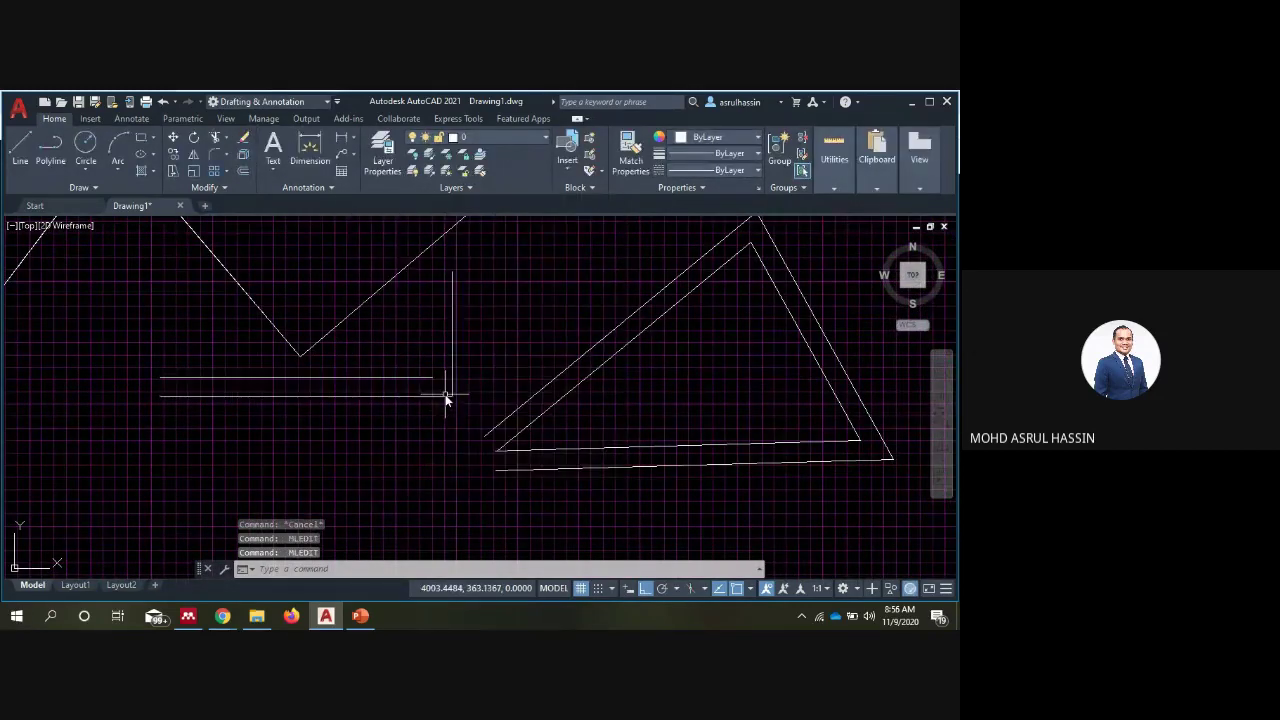
pyautogui.press('Return')
pyautogui.click(446, 410)
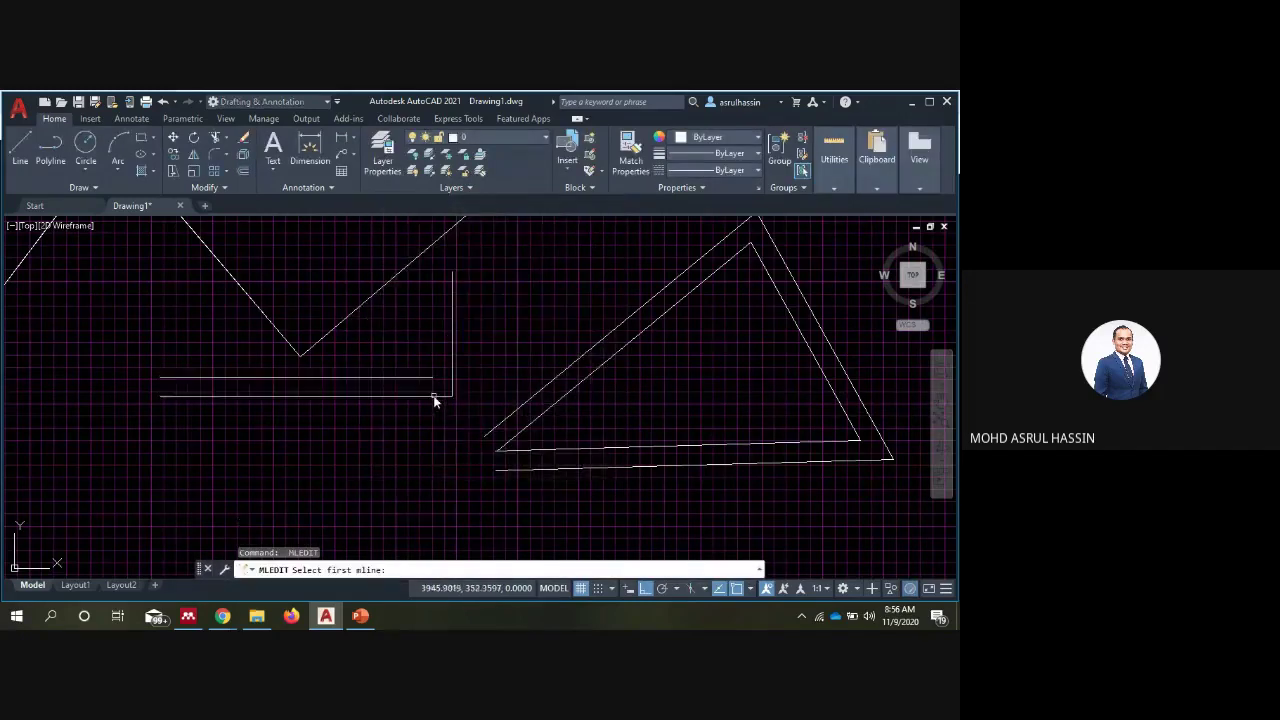
pyautogui.click(434, 395)
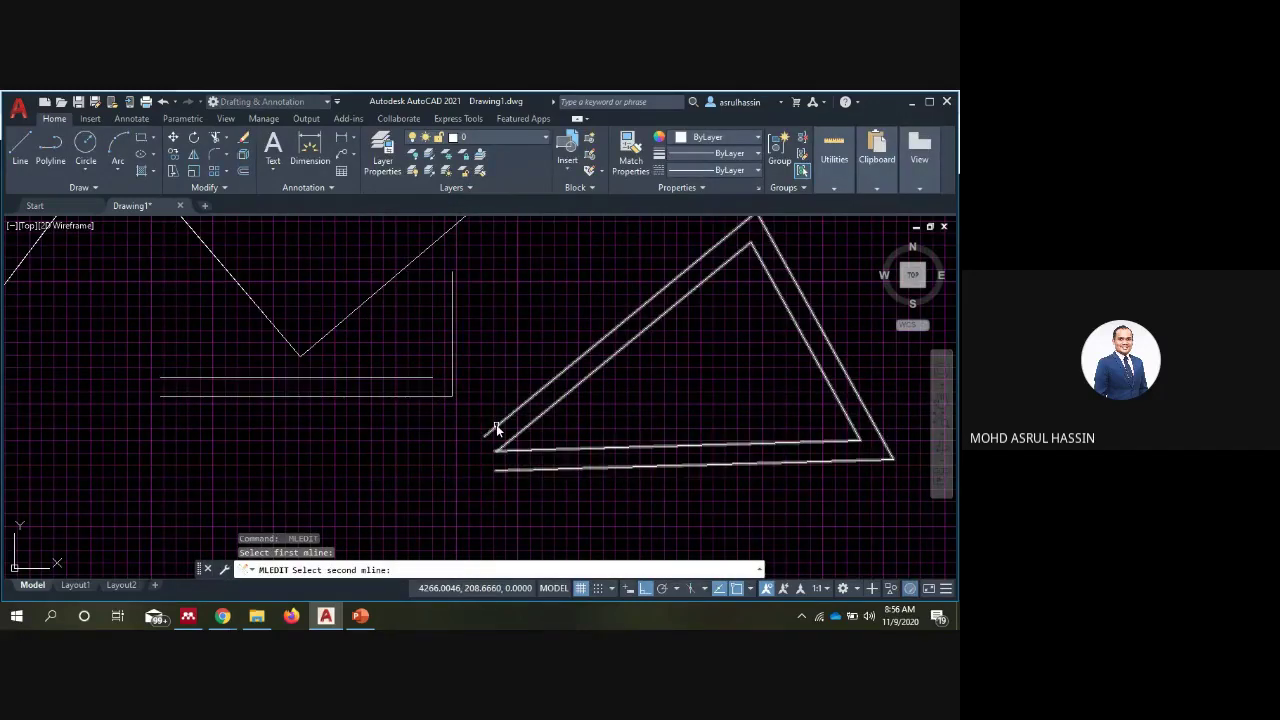
pyautogui.click(496, 428)
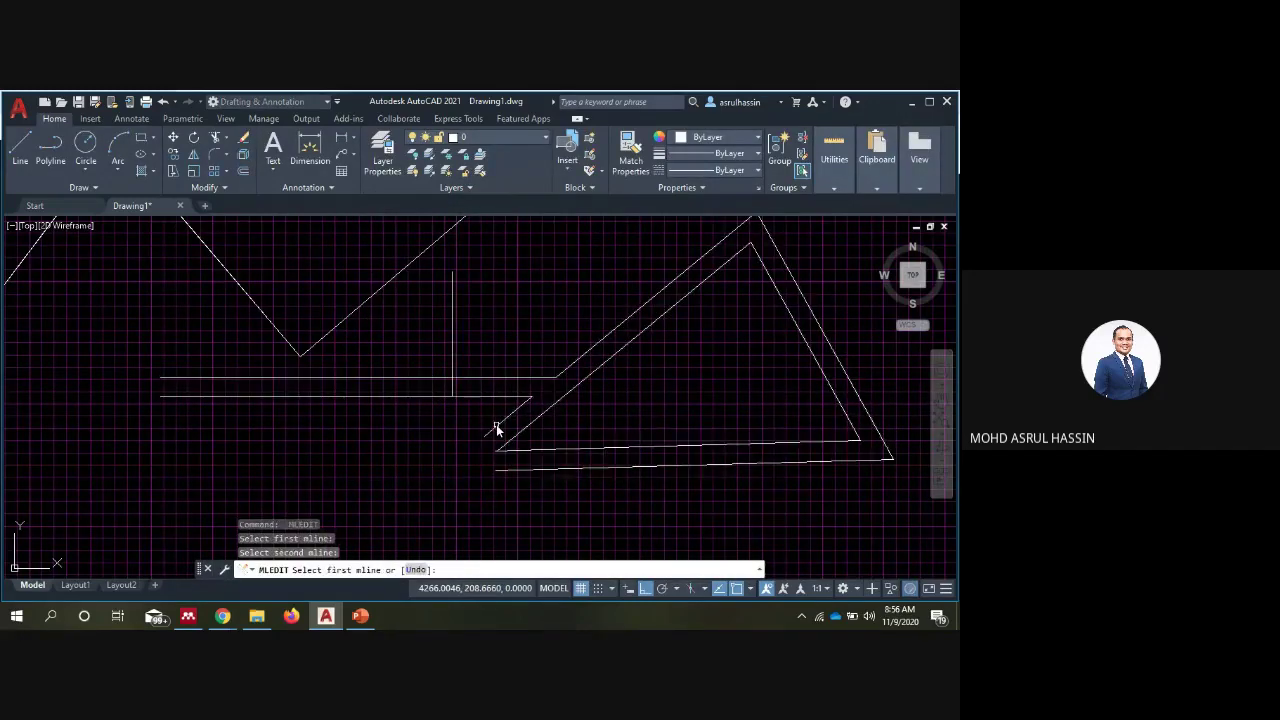
pyautogui.press('Escape')
pyautogui.press('Escape')
# Erase the stray vertical multiline and switch to the PowerPoint slide show
pyautogui.write('e')
pyautogui.press('Return')
pyautogui.click(453, 362)
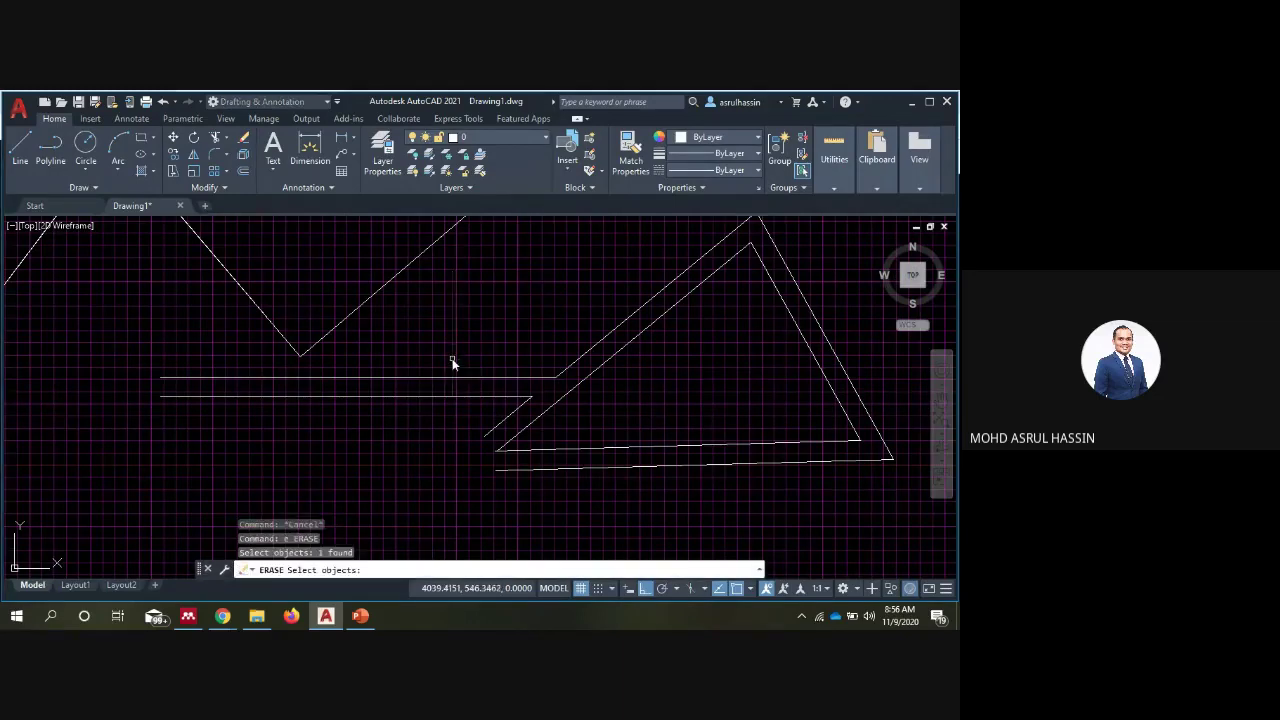
pyautogui.scroll(3, 561, 381)
pyautogui.scroll(1, 561, 381)
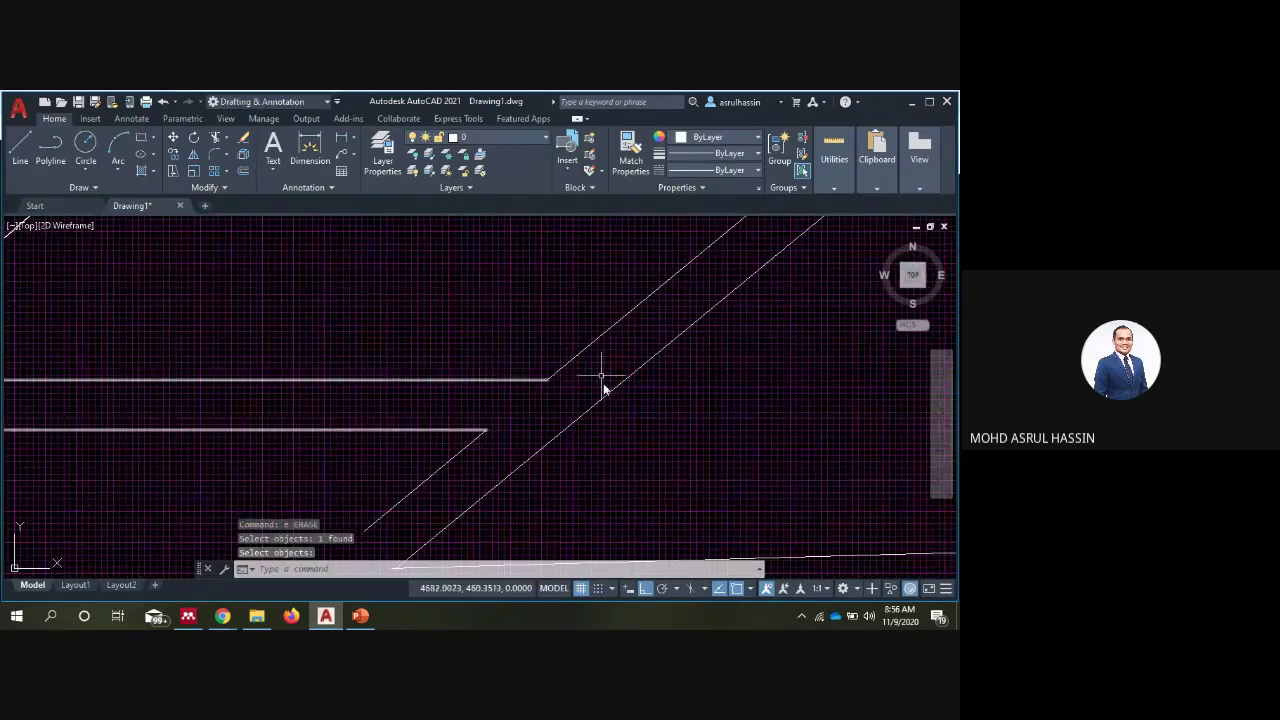
pyautogui.scroll(-4, 531, 366)
pyautogui.scroll(5, 549, 363)
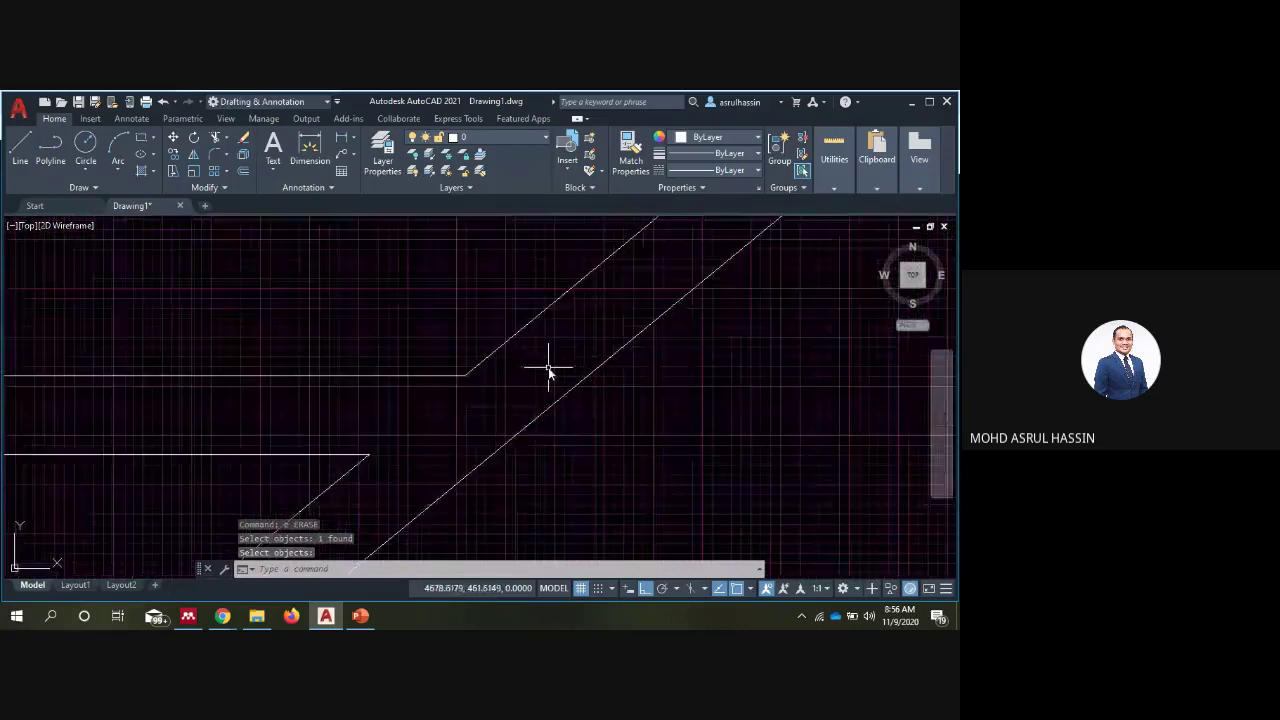
pyautogui.scroll(-5, 445, 395)
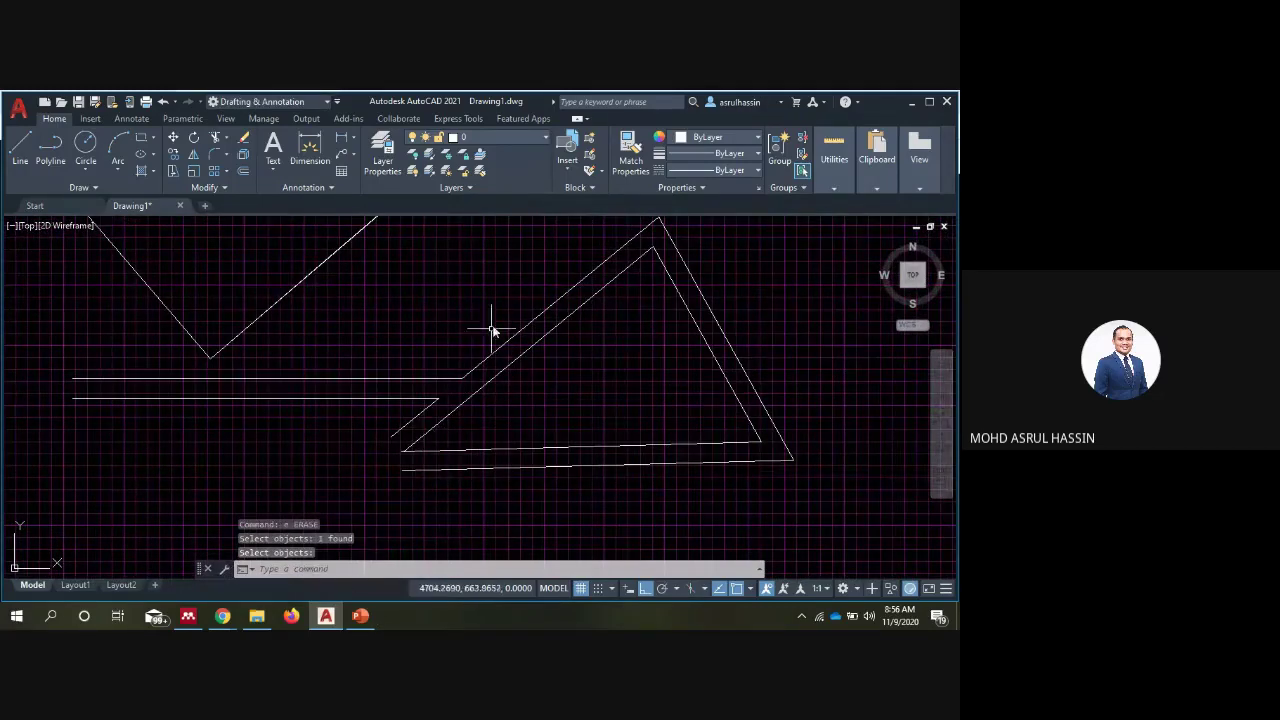
pyautogui.scroll(-4, 491, 330)
pyautogui.scroll(2, 438, 309)
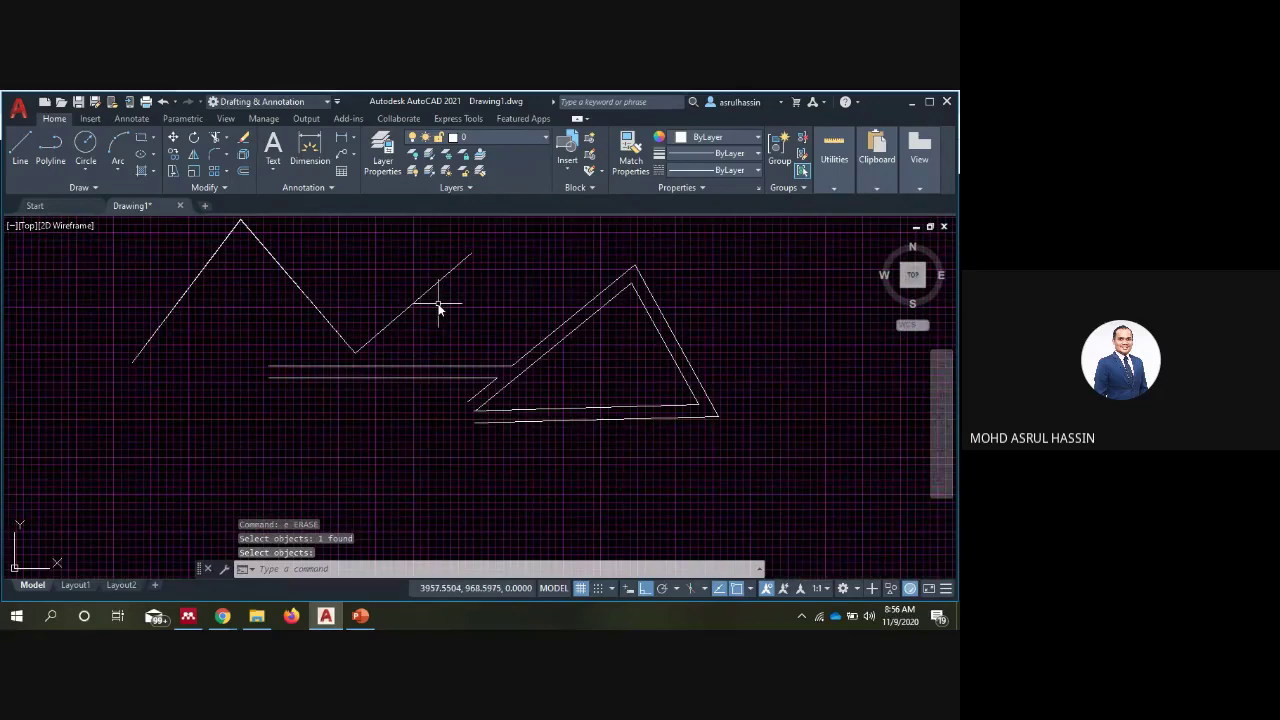
pyautogui.click(360, 616)
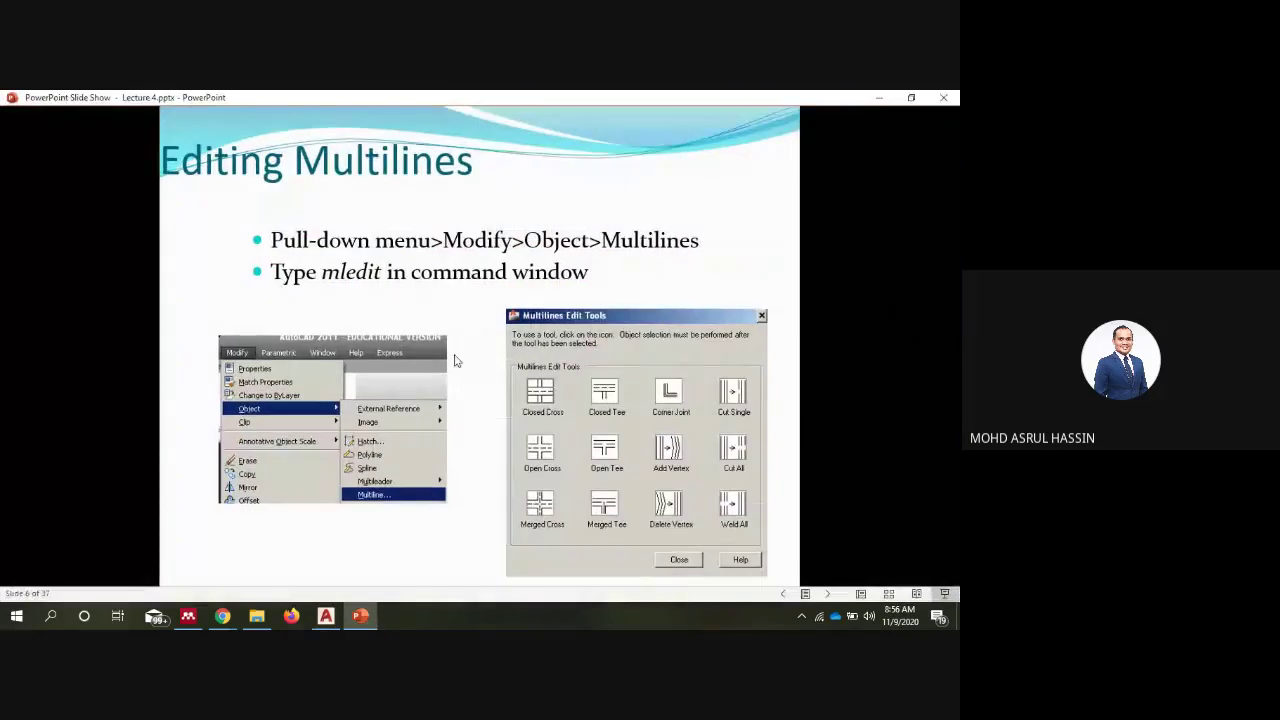
# Advance the slide show from slide 6 to slide 7, 'Draw & Modify Hatch'
pyautogui.click(455, 360)
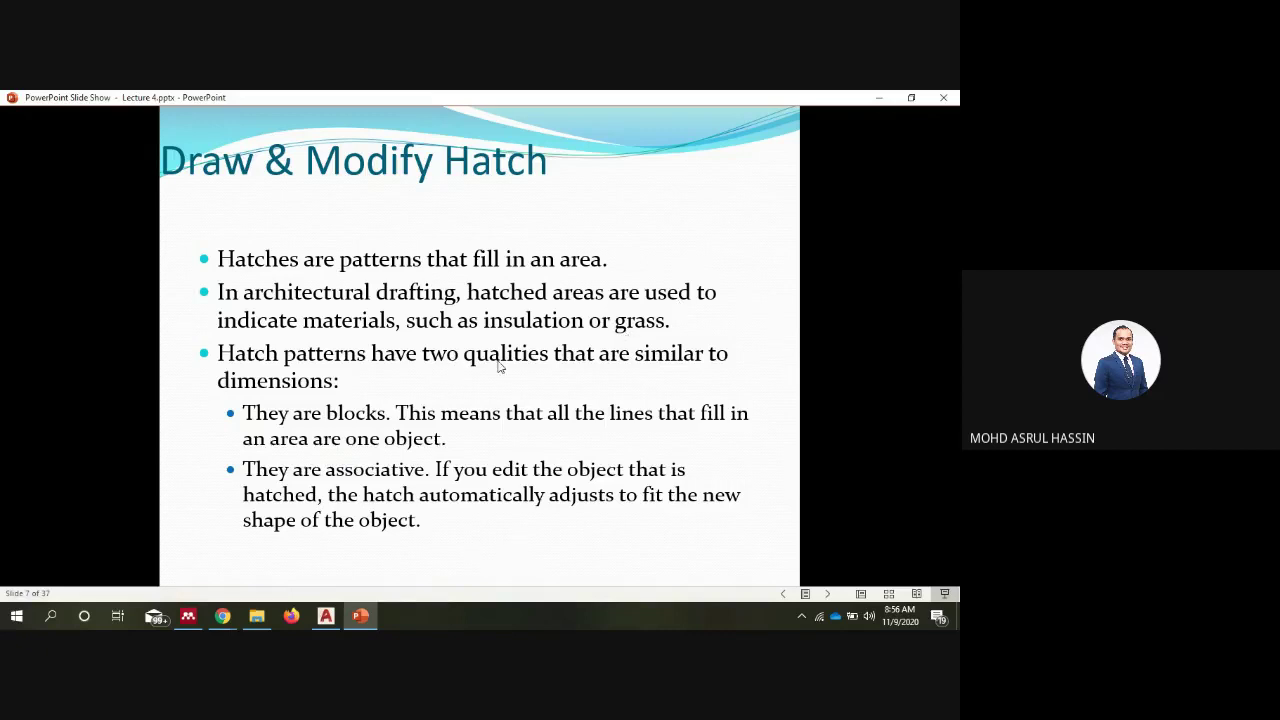
# Advance through the hatch slides to slide 11 'Draw & Insert Block', then return to AutoCAD
pyautogui.press('Right')
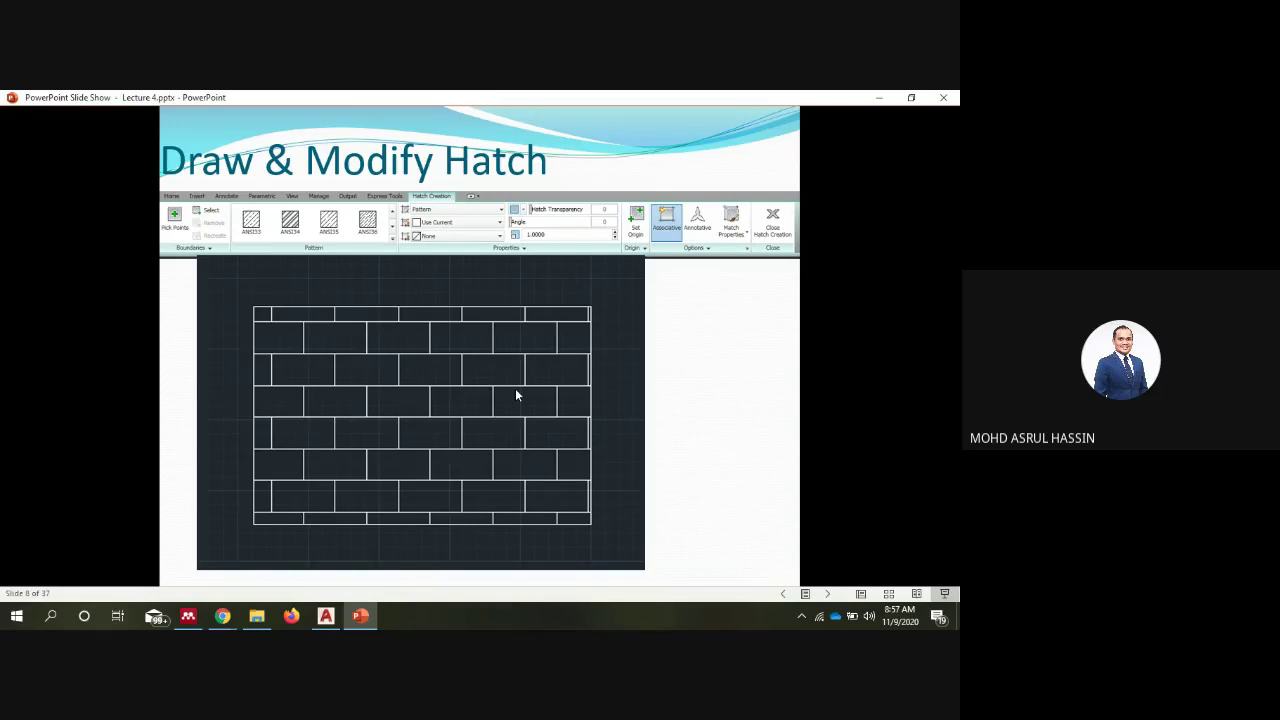
pyautogui.click(489, 391)
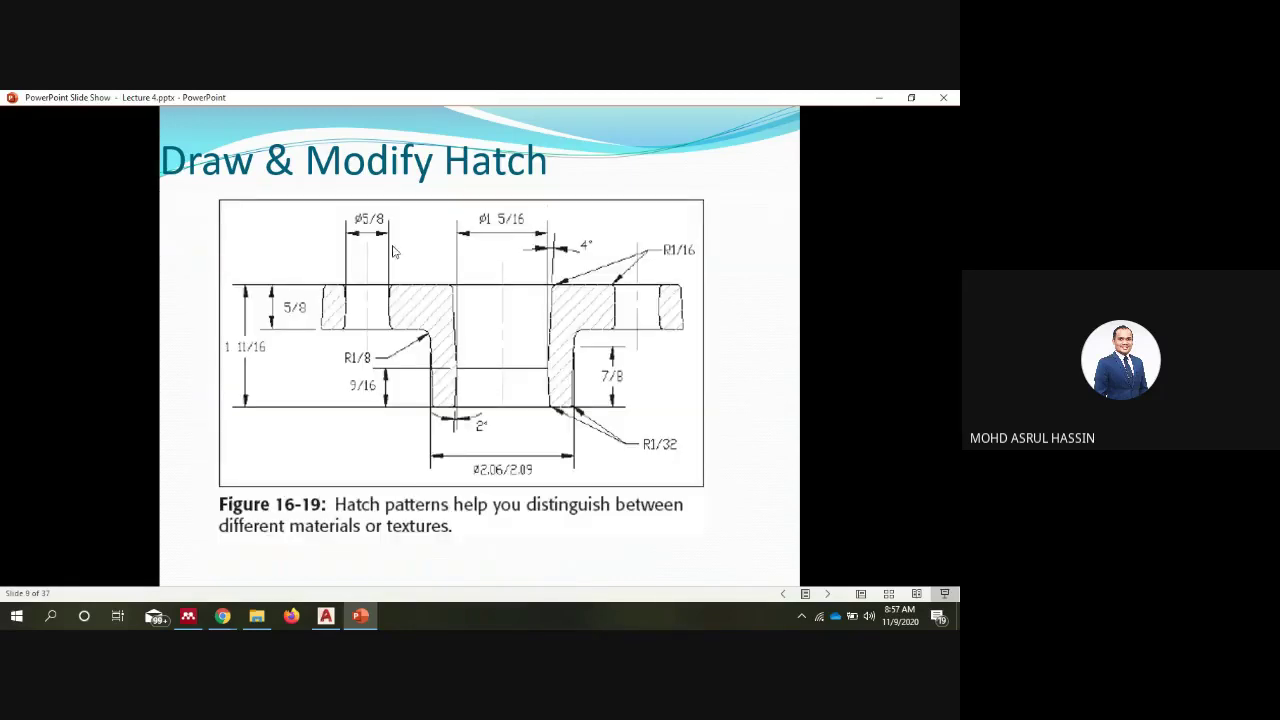
pyautogui.click(491, 335)
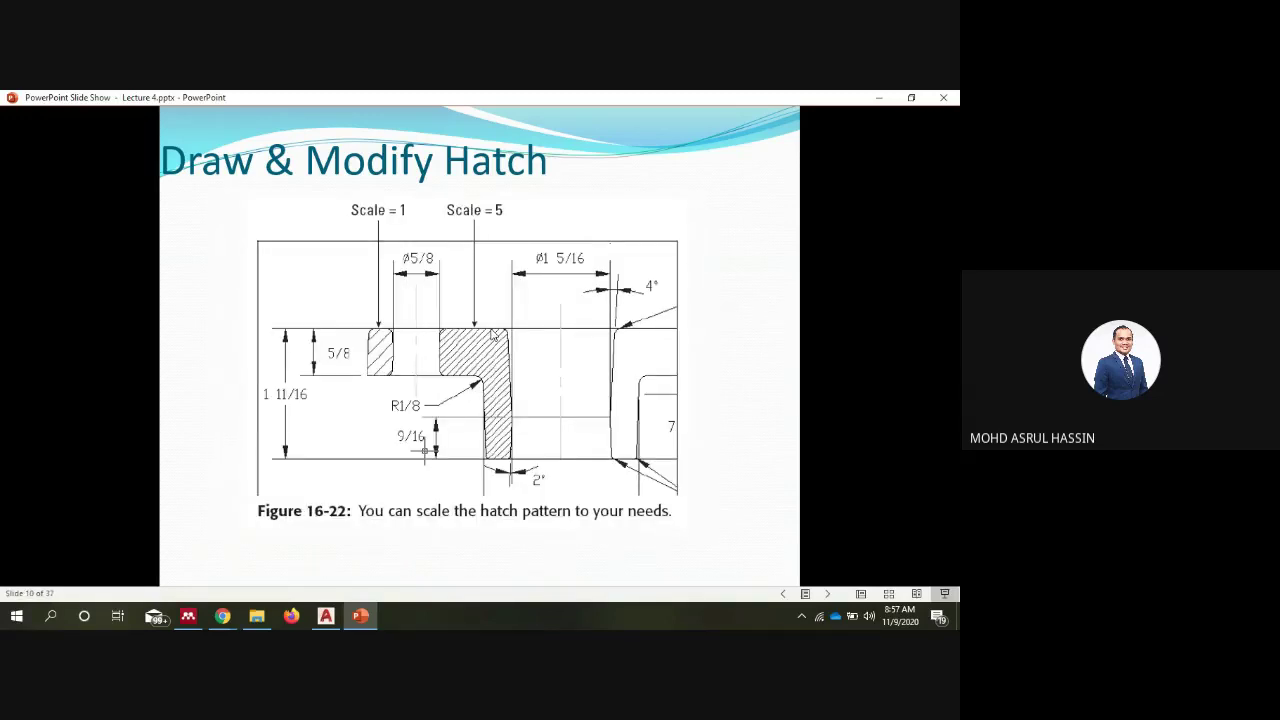
pyautogui.click(491, 335)
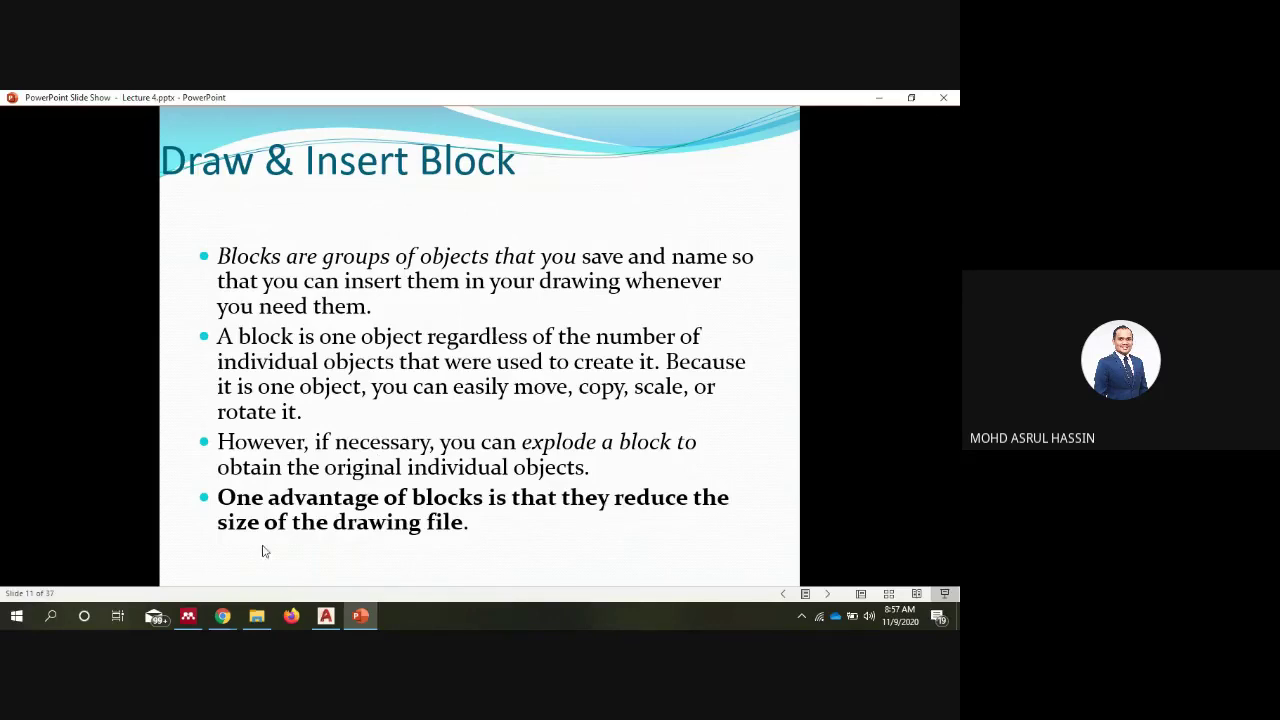
pyautogui.click(326, 616)
# Erase the three existing multiline shapes with a window selection
pyautogui.scroll(-3, 487, 383)
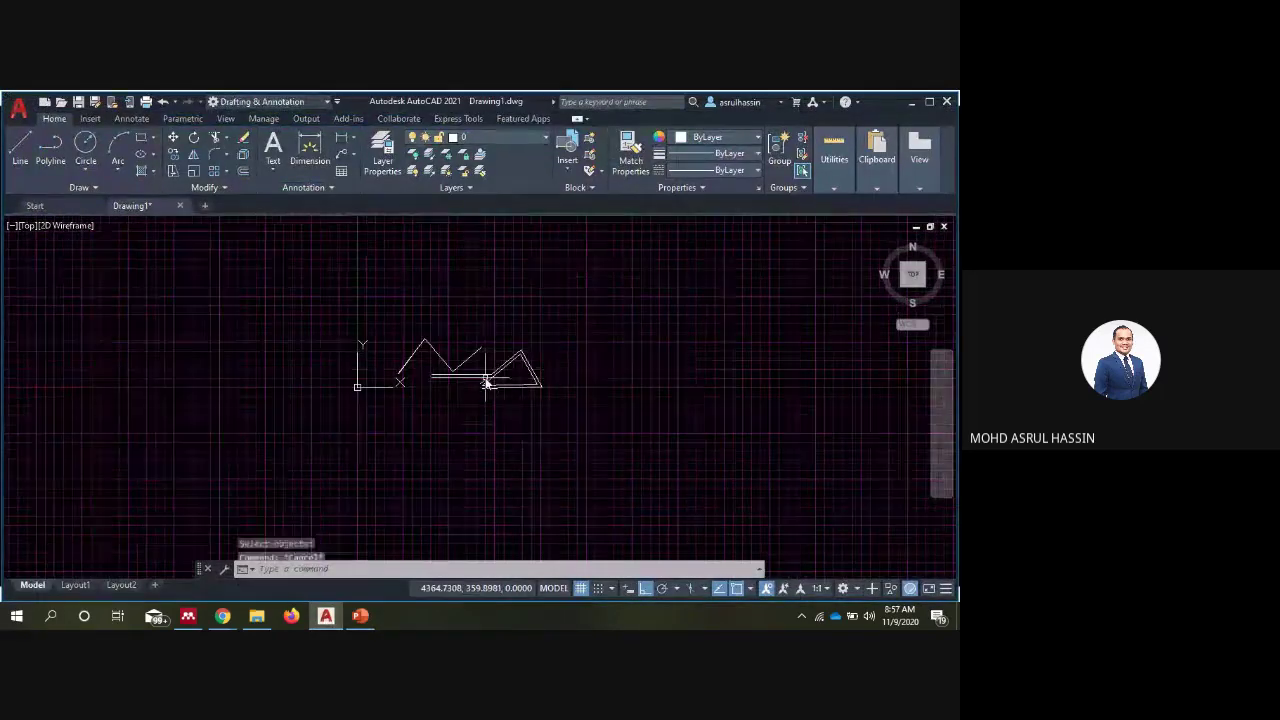
pyautogui.write('e')
pyautogui.press('Return')
pyautogui.click(360, 314)
pyautogui.click(646, 466)
pyautogui.press('Return')
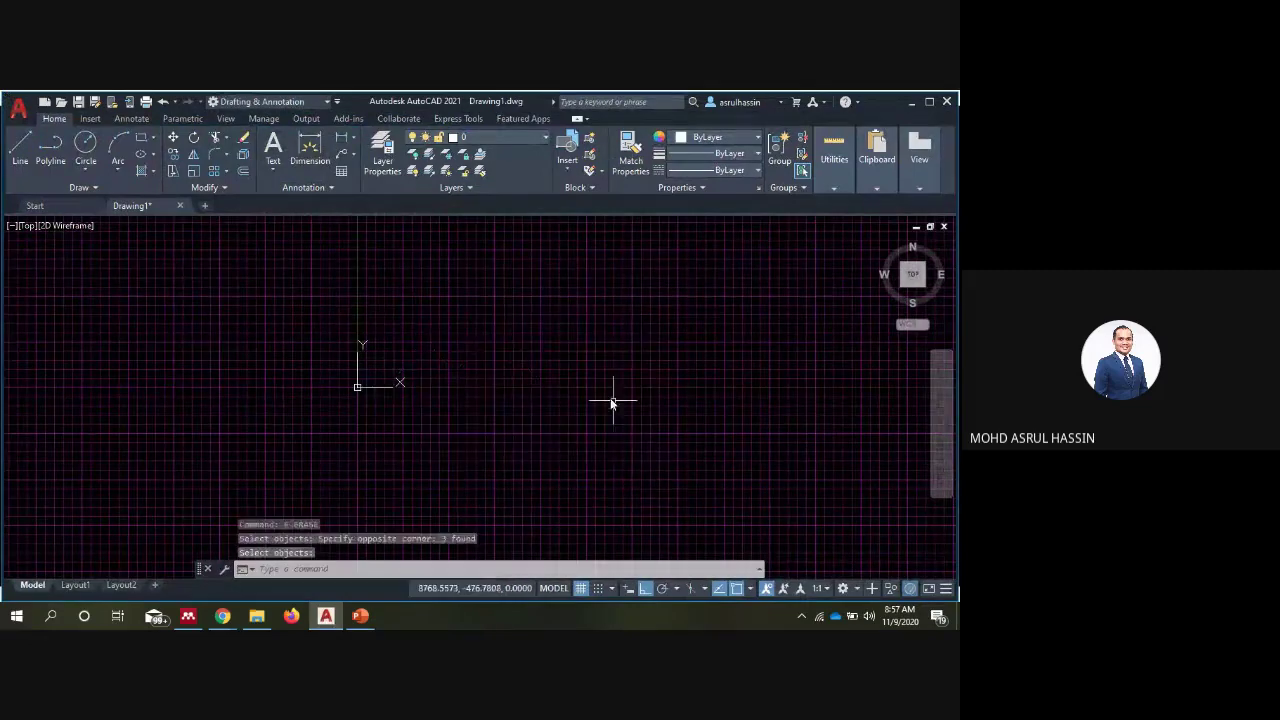
pyautogui.scroll(4, 539, 369)
# Draw a closed four-line rectangle with the LINE command
pyautogui.write('l')
pyautogui.press('Return')
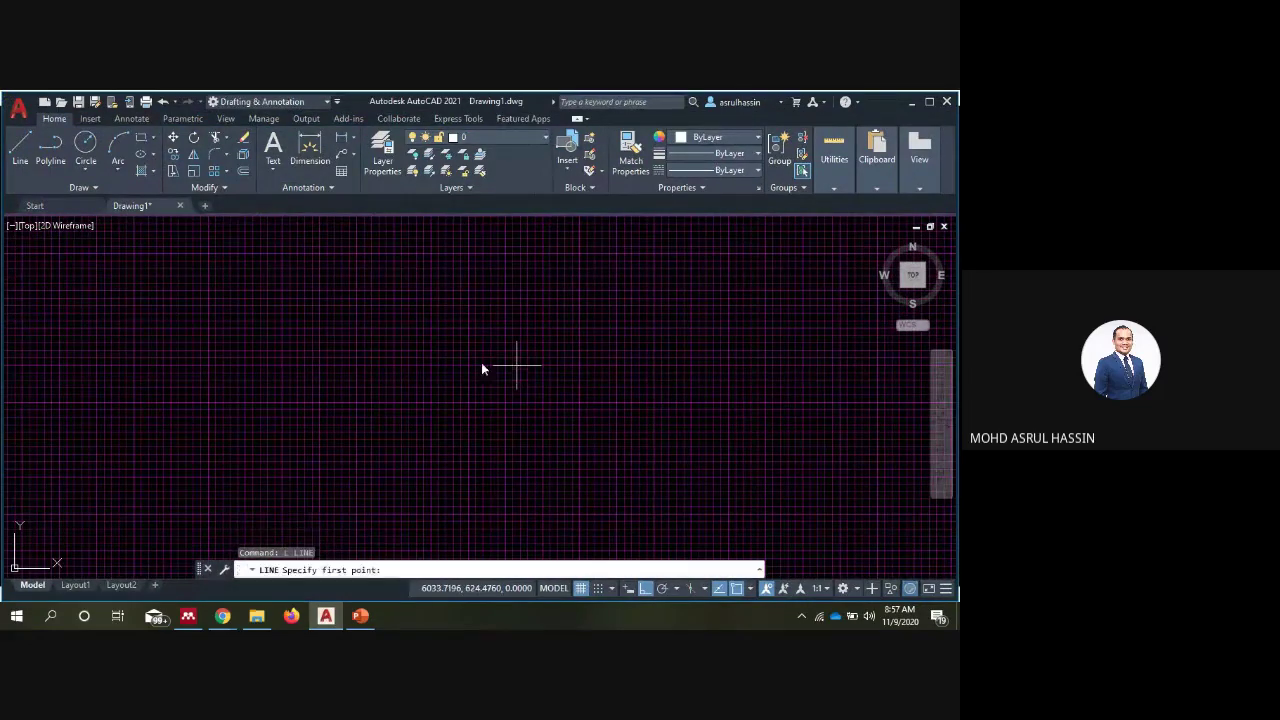
pyautogui.click(383, 314)
pyautogui.click(383, 519)
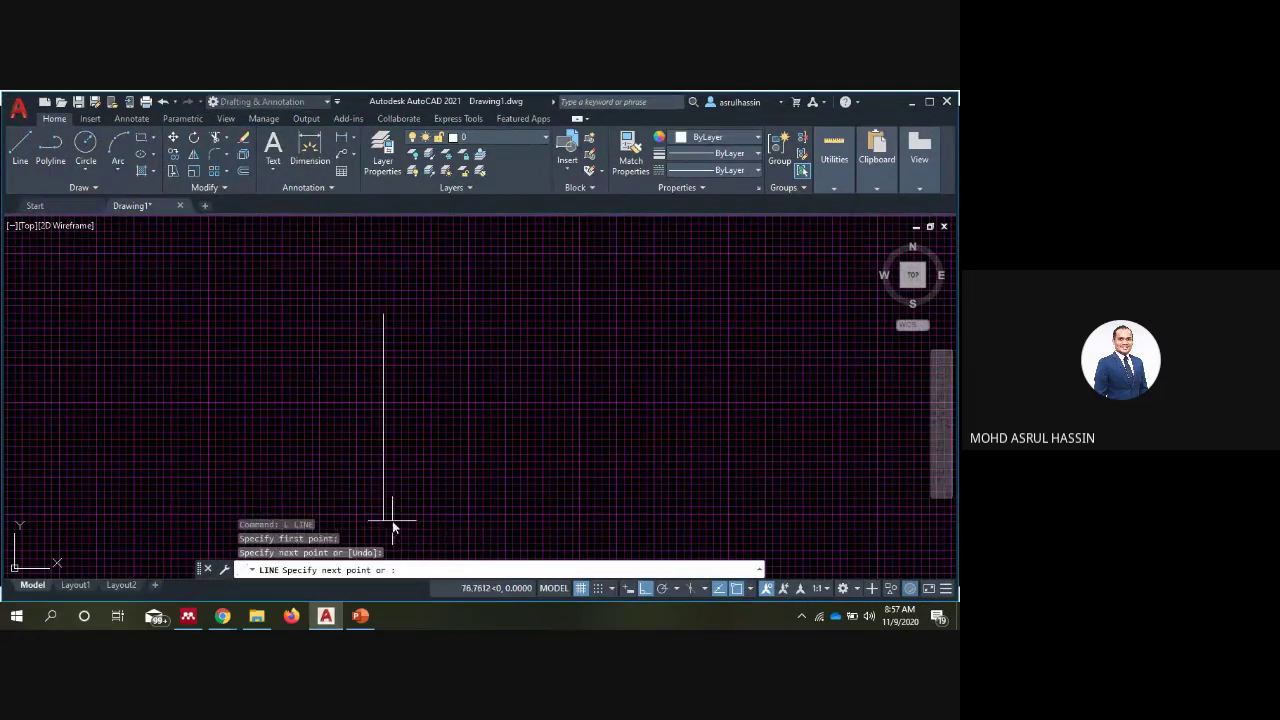
pyautogui.click(750, 519)
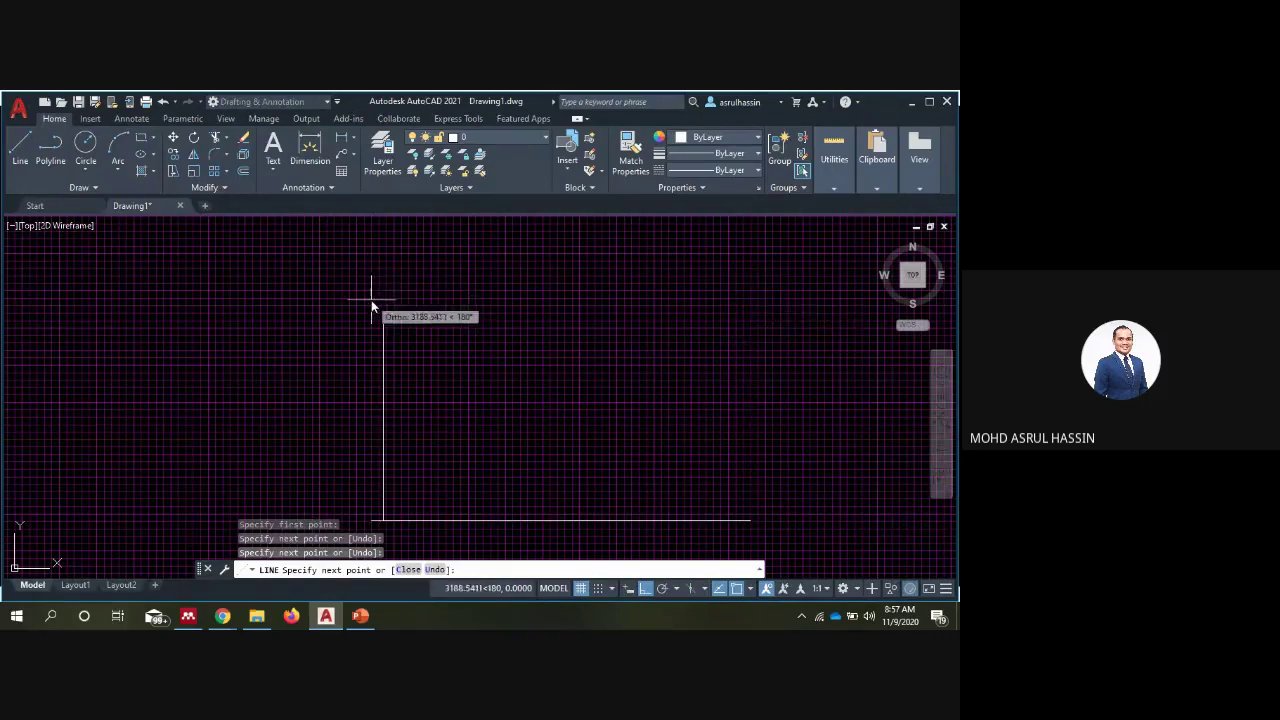
pyautogui.click(751, 316)
pyautogui.write('c')
pyautogui.press('Return')
pyautogui.press('Escape')
pyautogui.press('Escape')
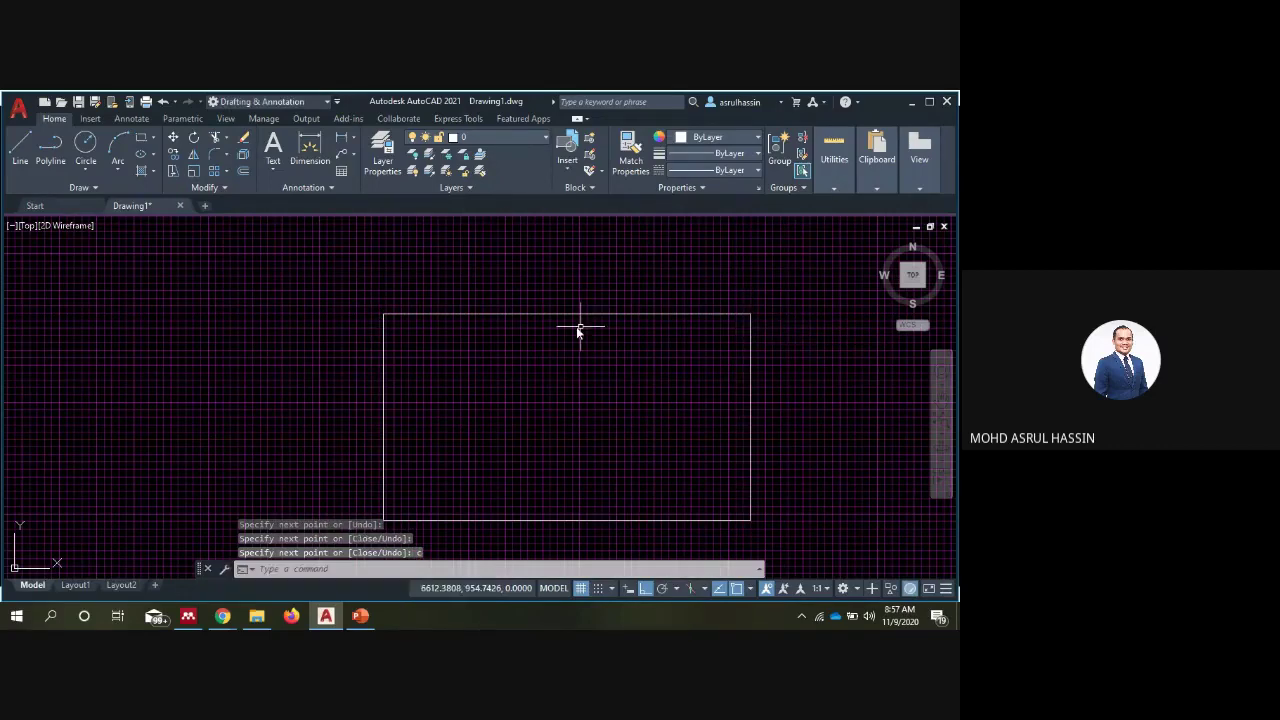
# Recentre the view on the rectangle and start the HATCH command
pyautogui.moveTo(643, 405); pyautogui.dragTo(550, 330, button='middle')
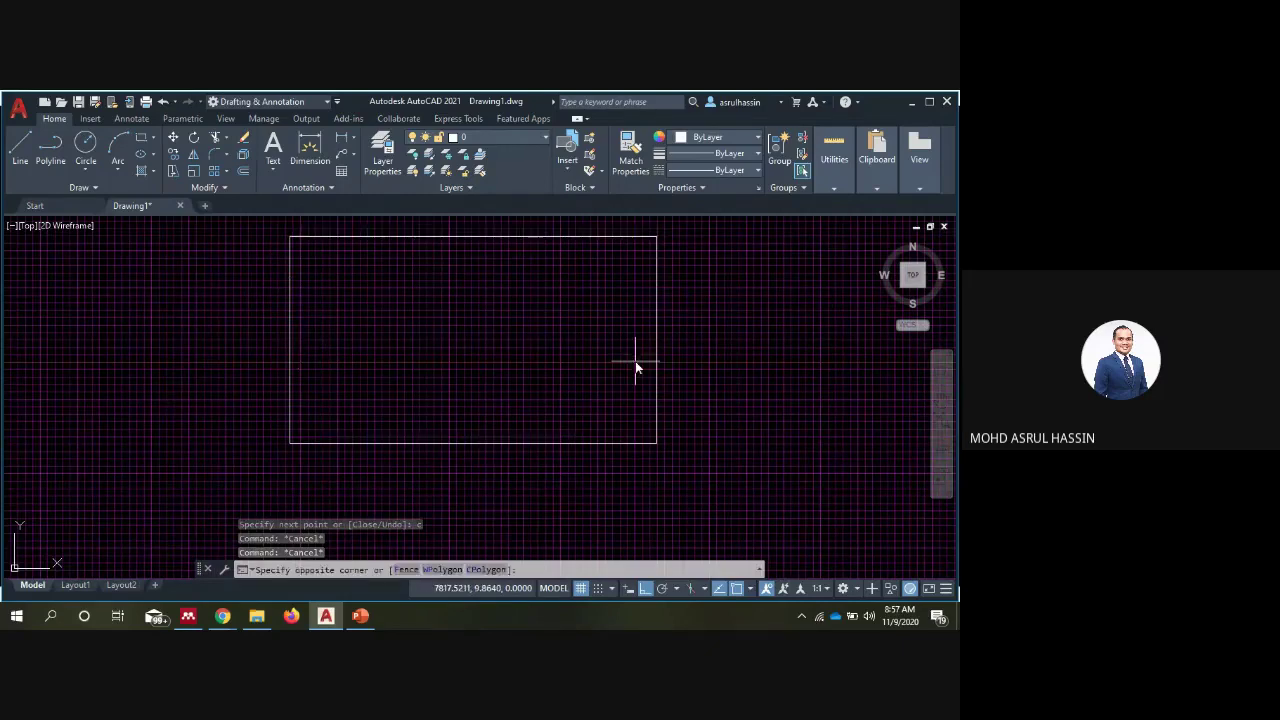
pyautogui.moveTo(634, 357); pyautogui.dragTo(608, 357)
pyautogui.moveTo(608, 357); pyautogui.dragTo(636, 408, button='middle')
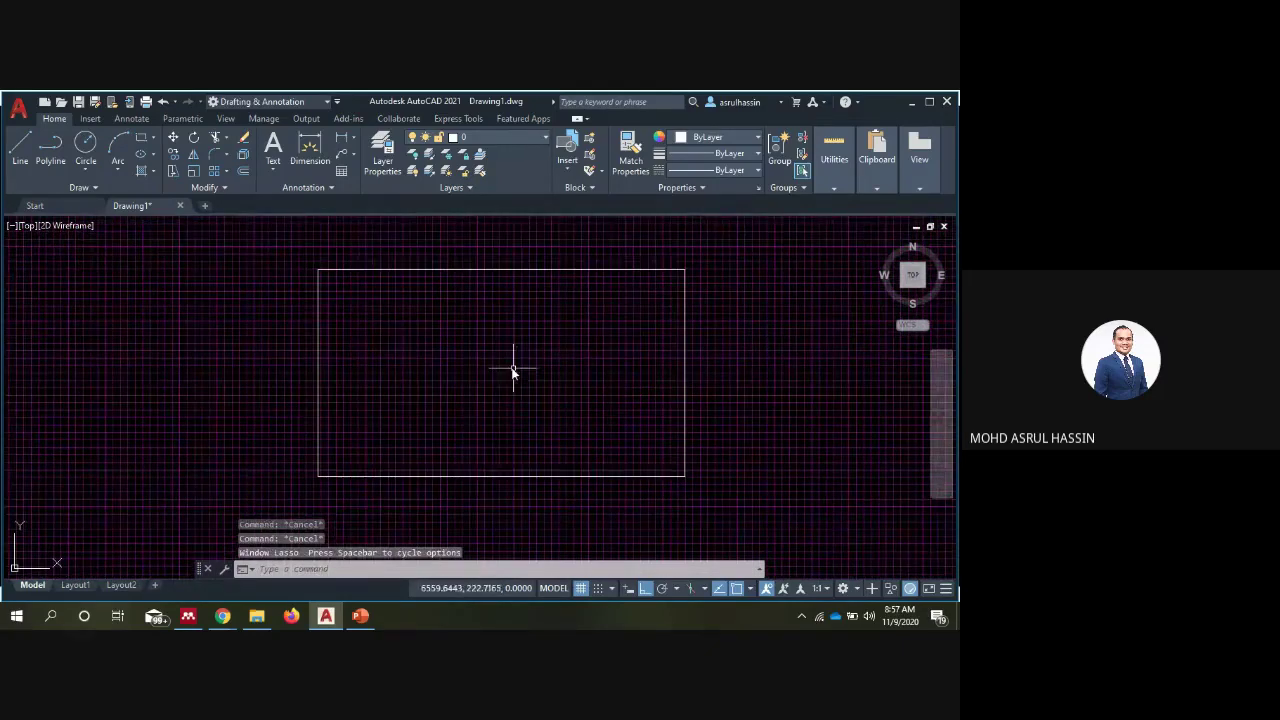
pyautogui.press('Escape')
pyautogui.press('Escape')
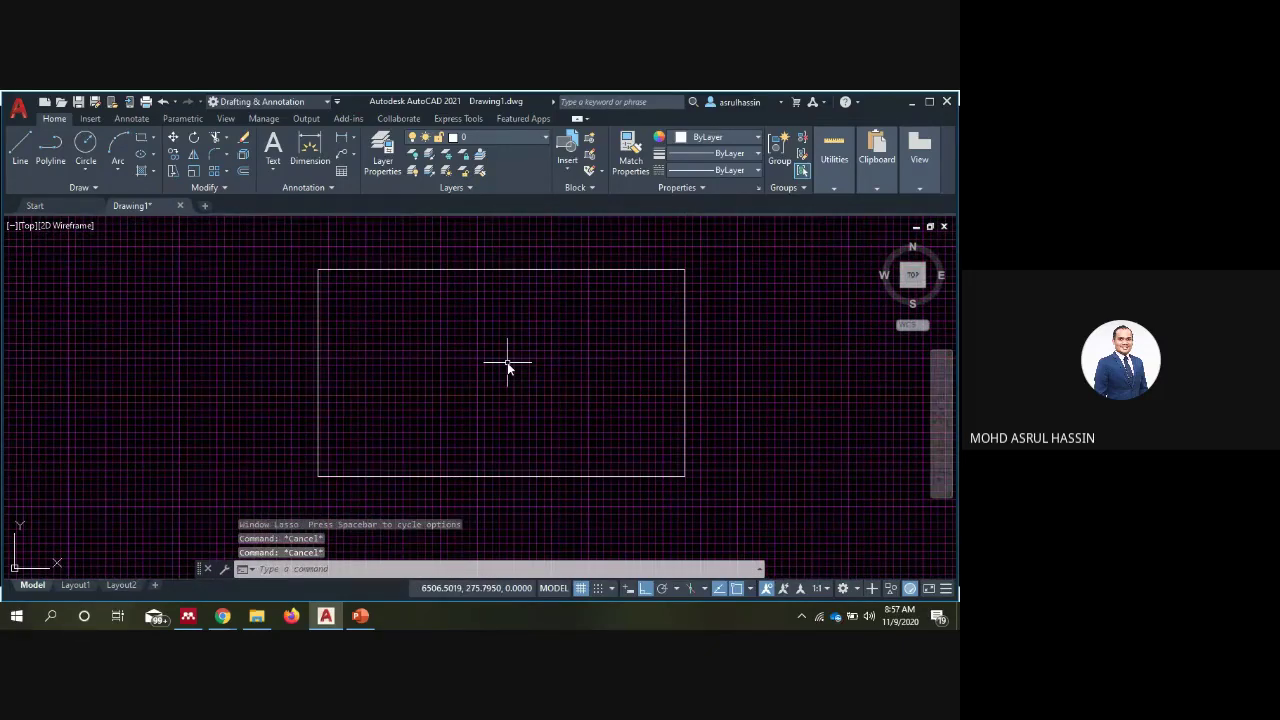
pyautogui.write('h')
pyautogui.press('Return')
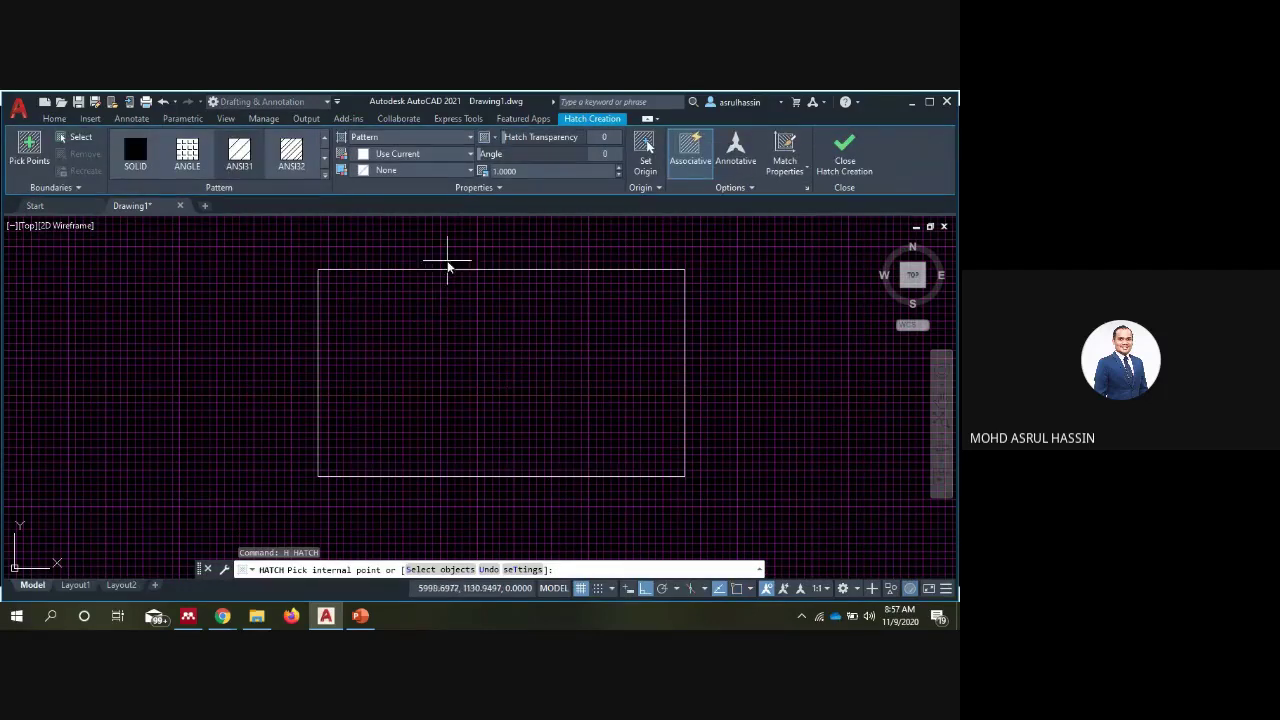
# Pick the rectangle's interior as the hatch area and choose the AR-RSHKE pattern
pyautogui.click(433, 295)
pyautogui.click(430, 342)
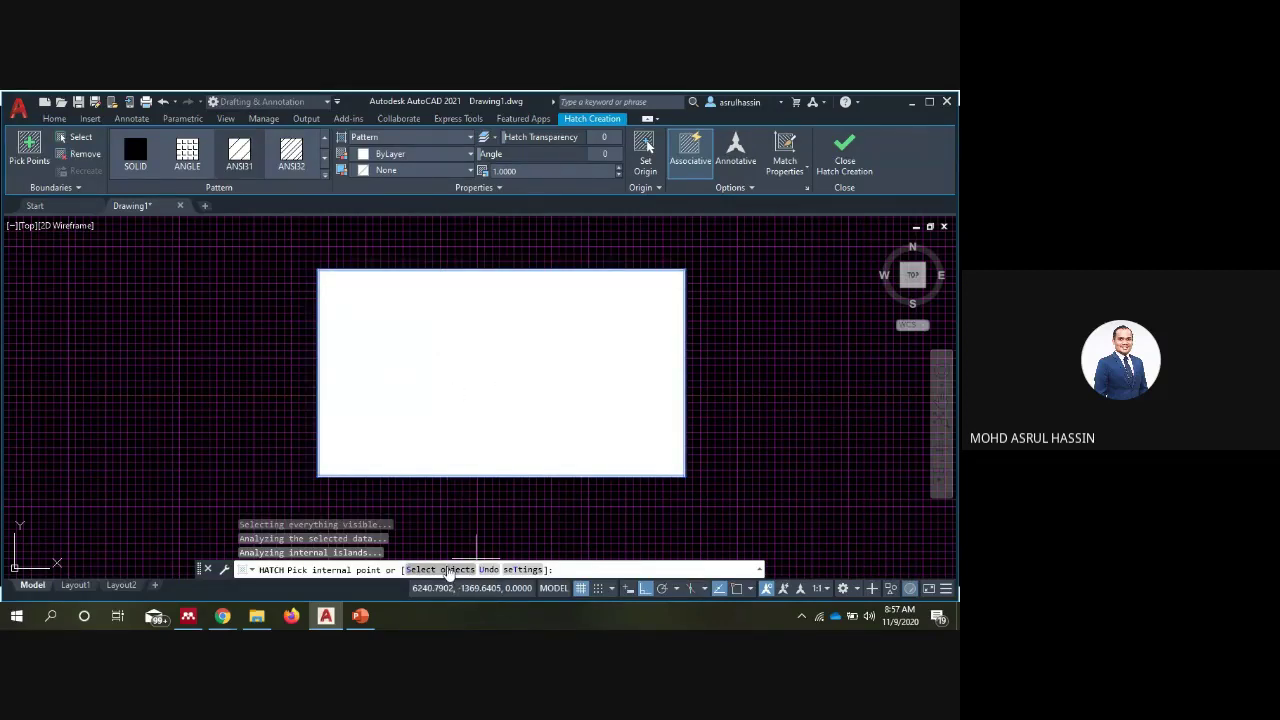
pyautogui.click(187, 152)
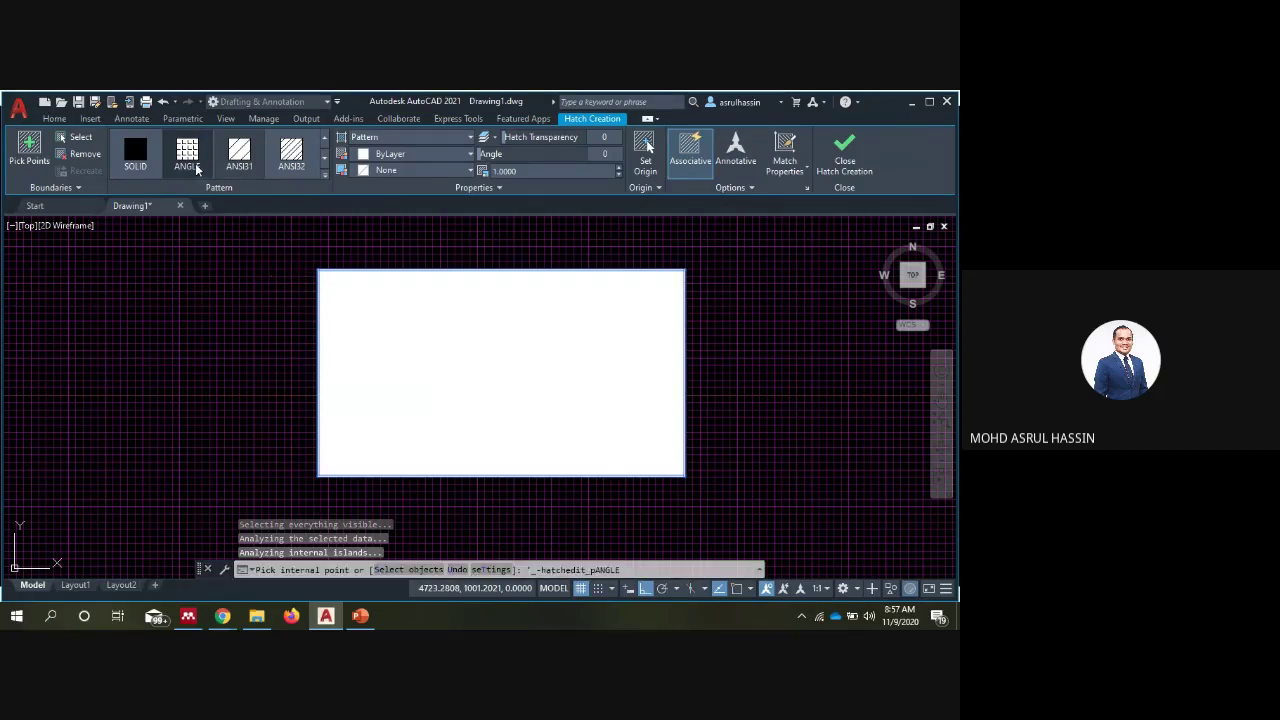
pyautogui.click(324, 177)
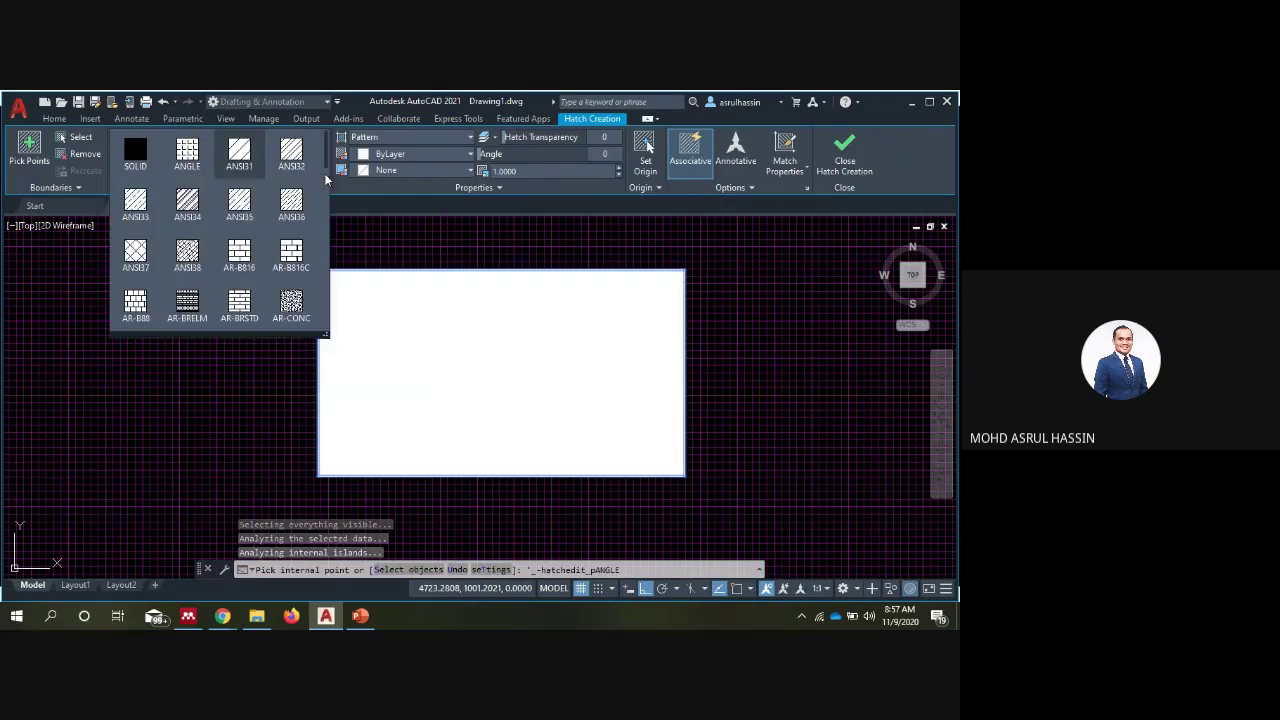
pyautogui.click(239, 255)
pyautogui.scroll(-2, 225, 285)
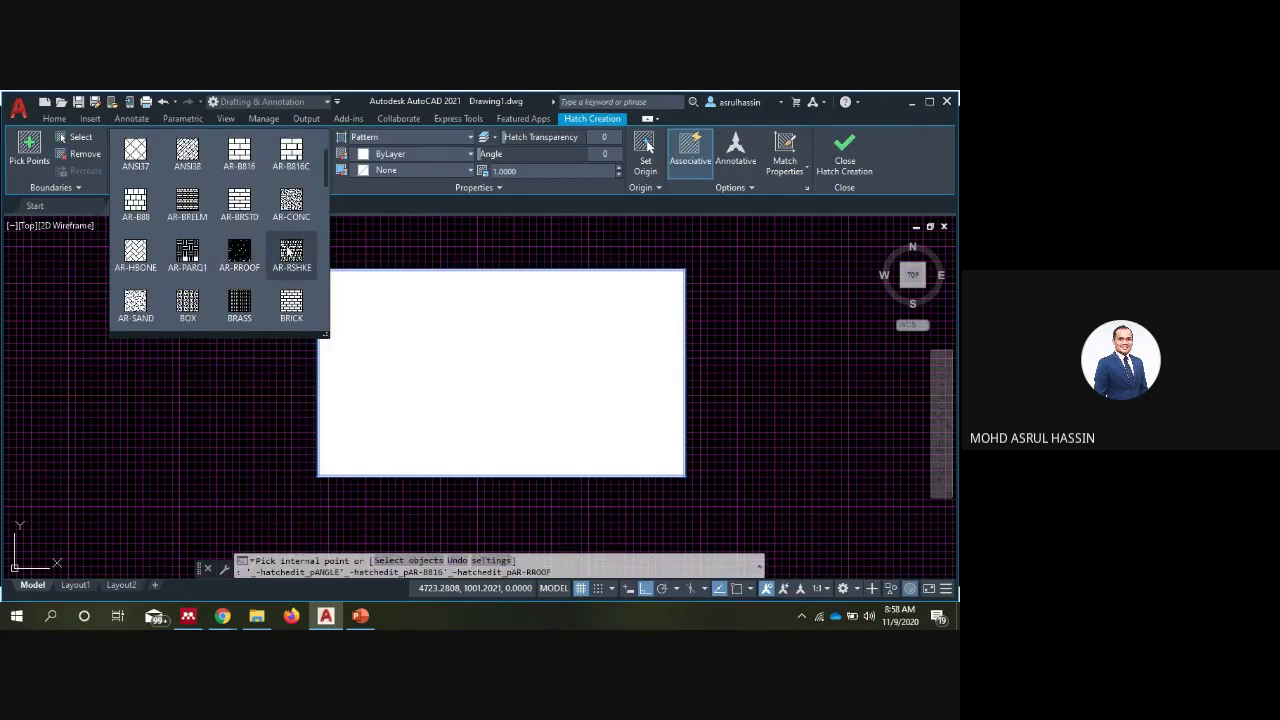
pyautogui.click(291, 252)
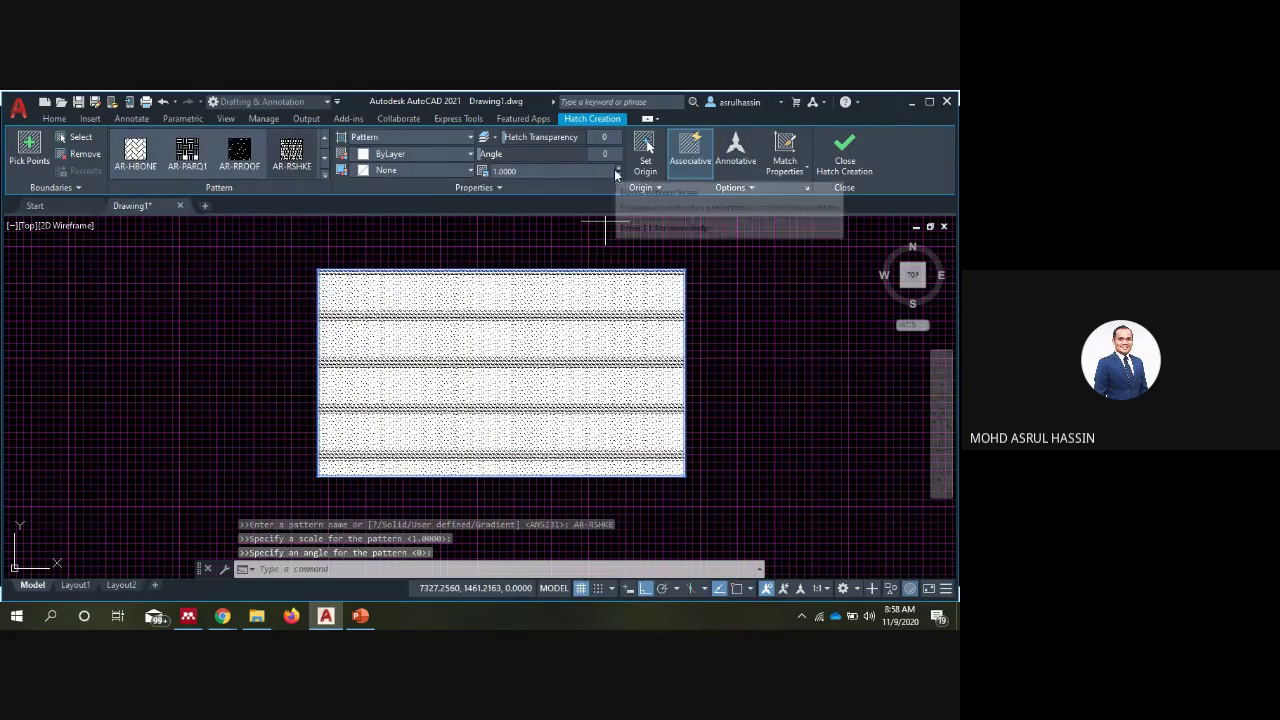
# Set the hatch pattern scale to 20 and finish the hatch
pyautogui.click(515, 171)
pyautogui.write('200')
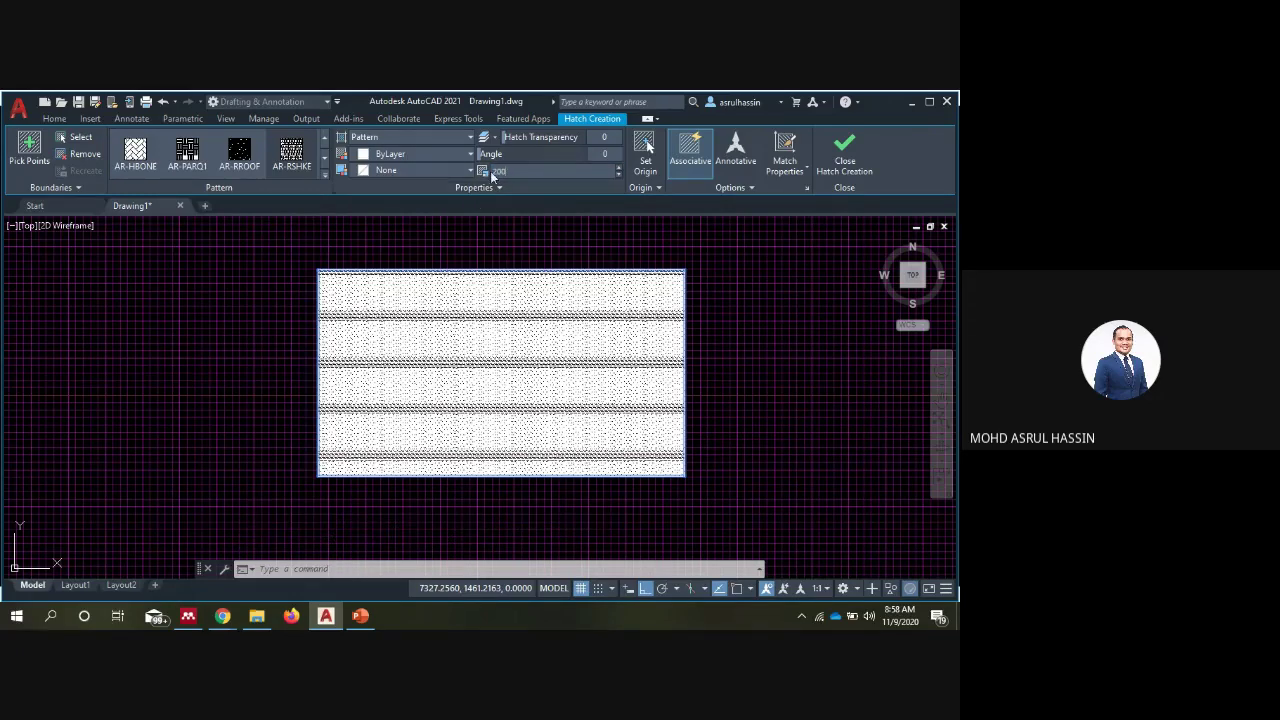
pyautogui.press('Return')
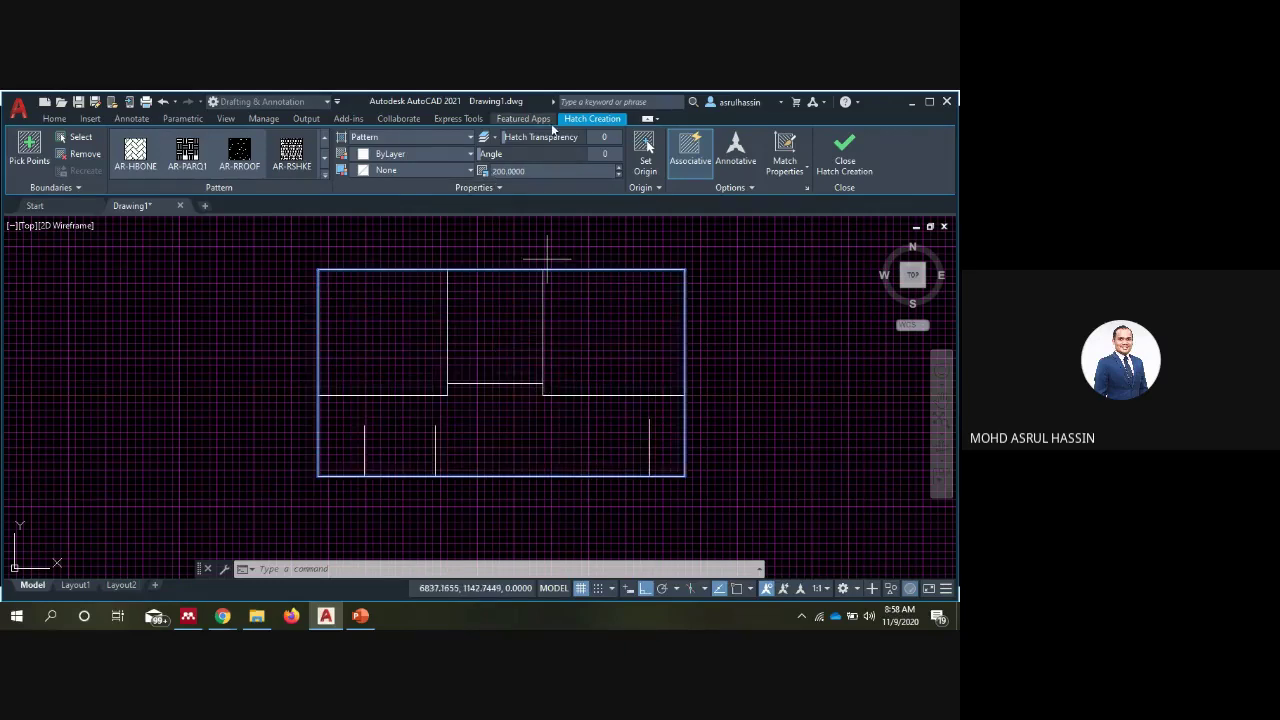
pyautogui.write('50')
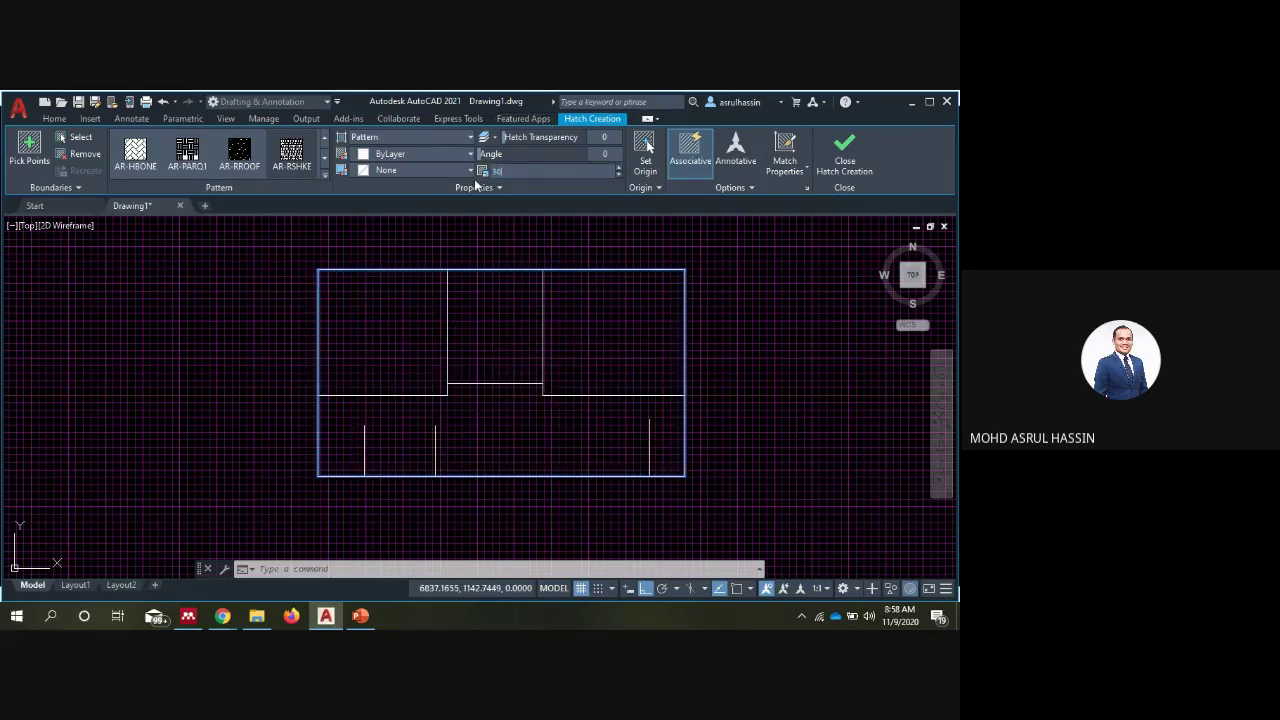
pyautogui.press('Return')
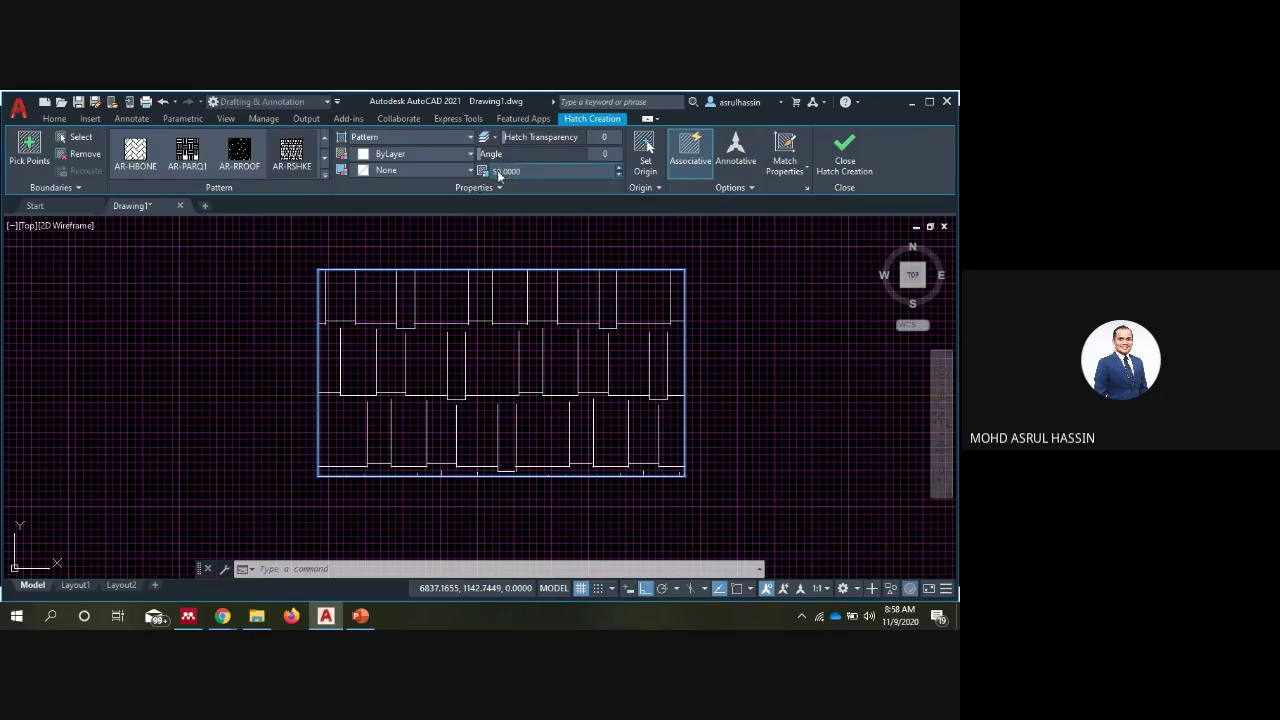
pyautogui.click(500, 171)
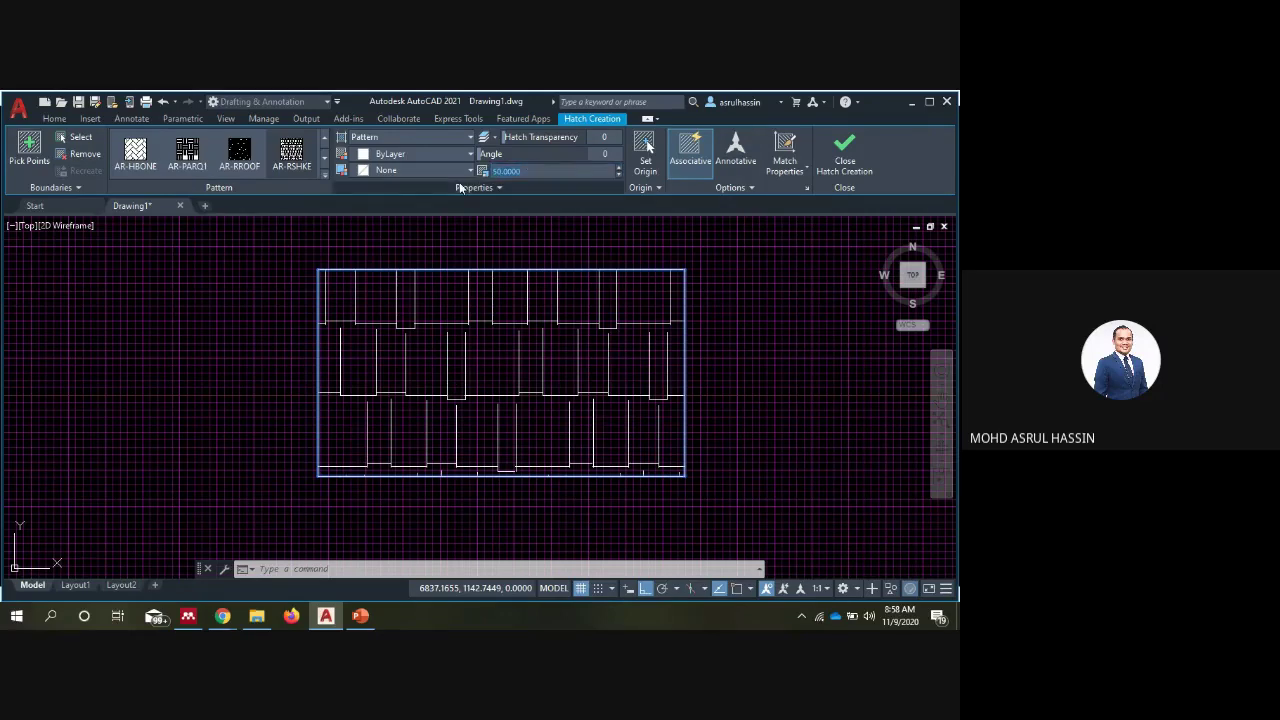
pyautogui.write('20')
pyautogui.press('Return')
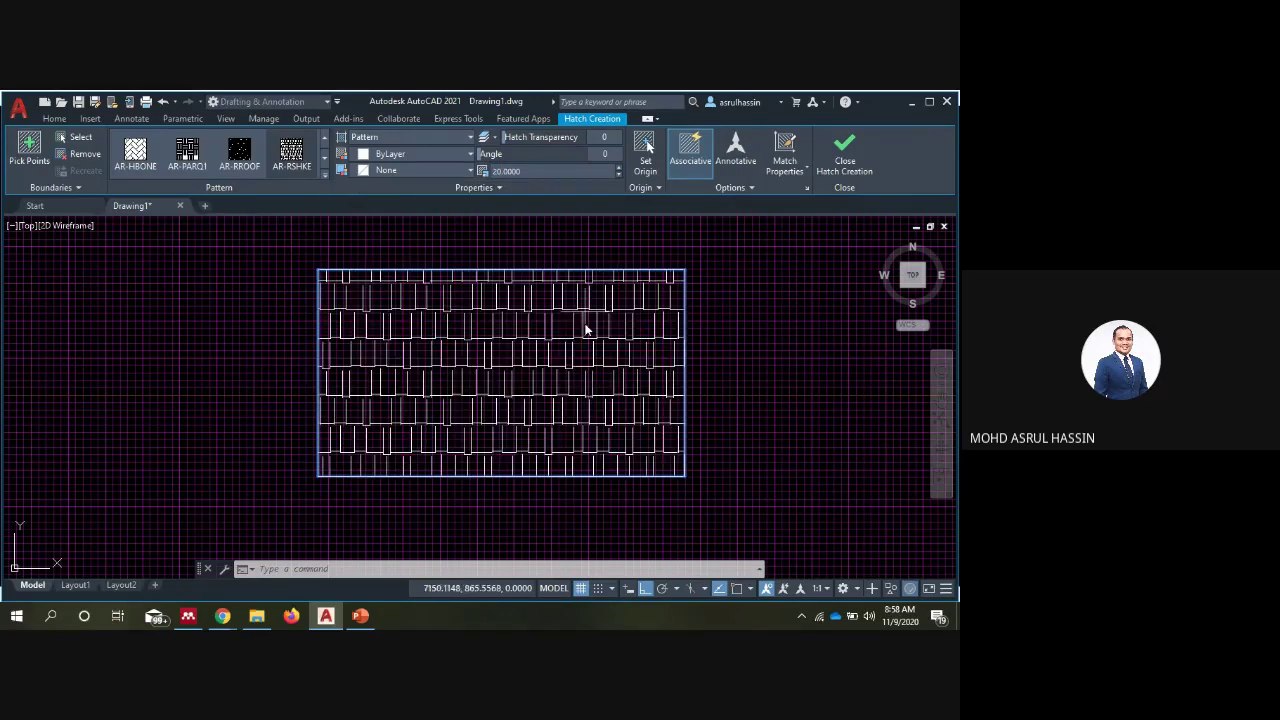
pyautogui.scroll(2, 508, 350)
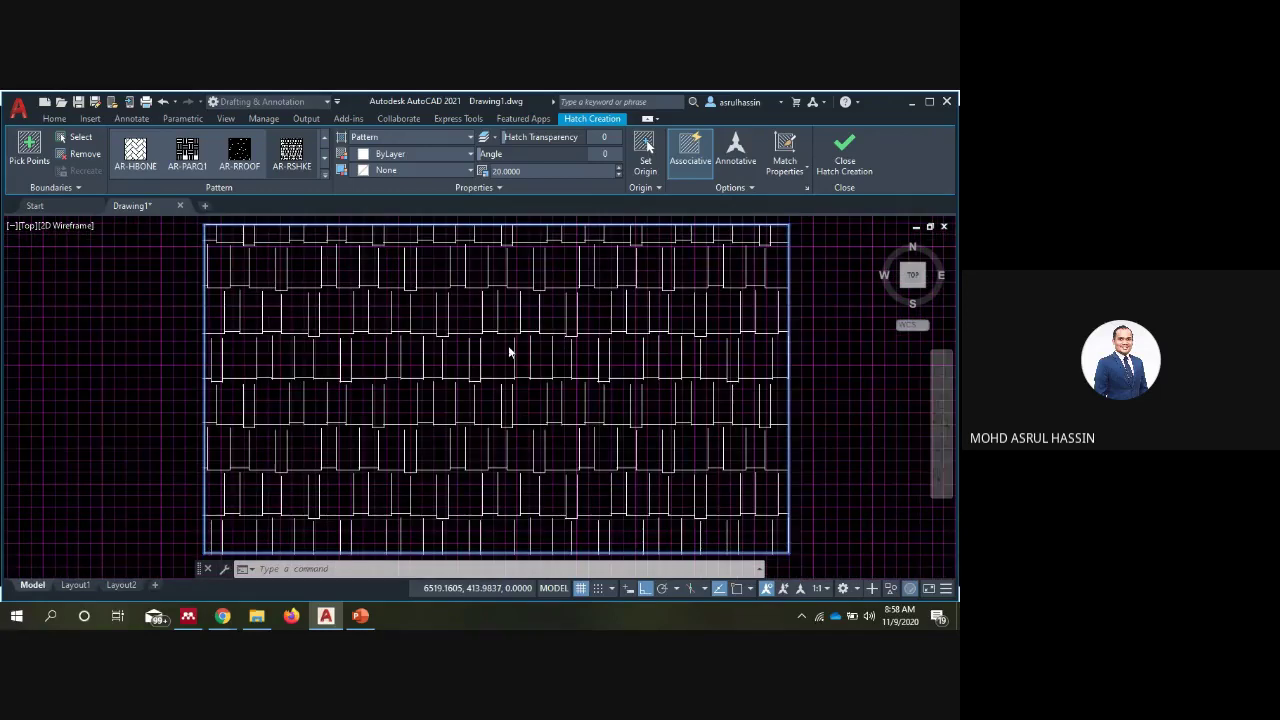
pyautogui.scroll(-2, 506, 343)
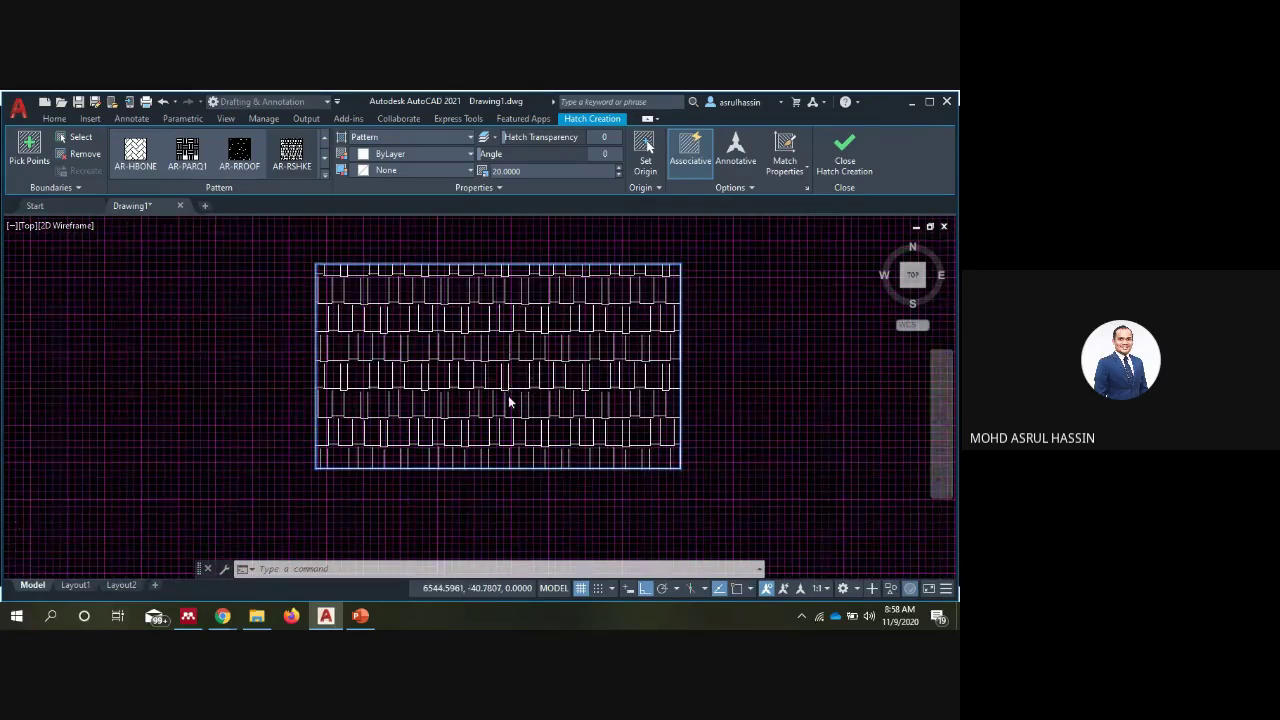
pyautogui.scroll(4, 508, 400)
pyautogui.scroll(-2, 508, 400)
pyautogui.scroll(-2, 441, 449)
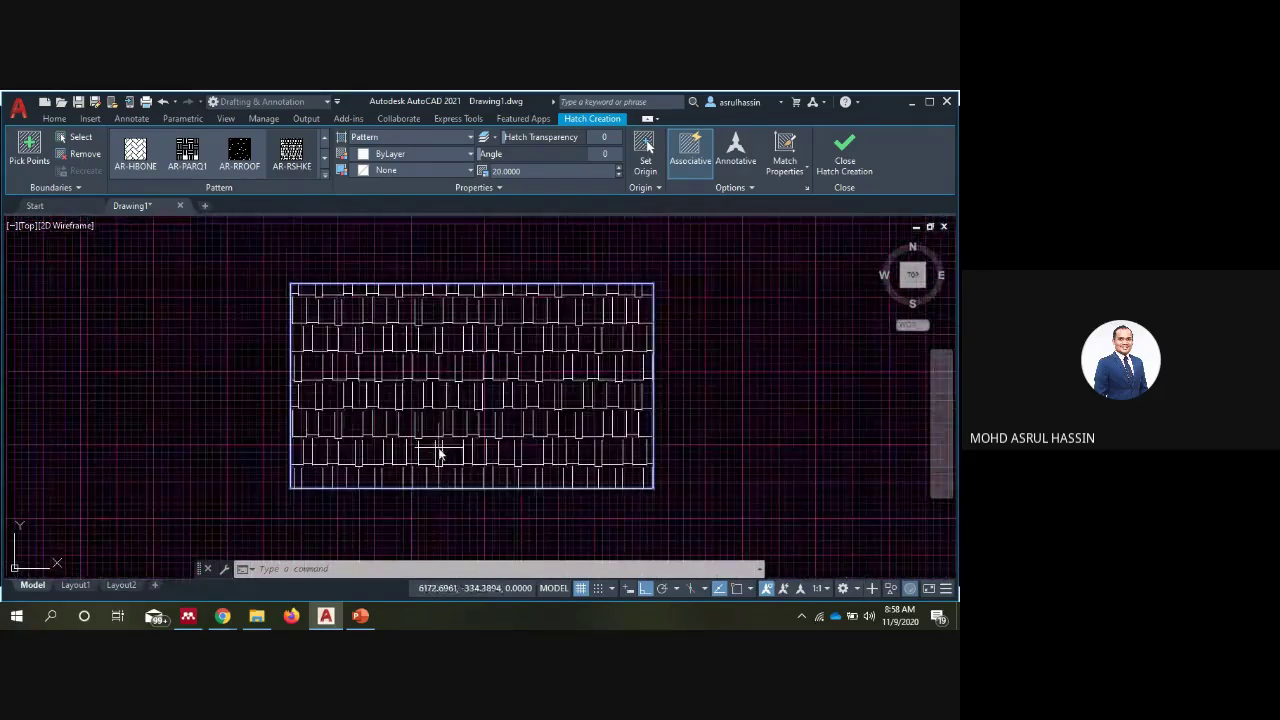
pyautogui.scroll(-2, 452, 440)
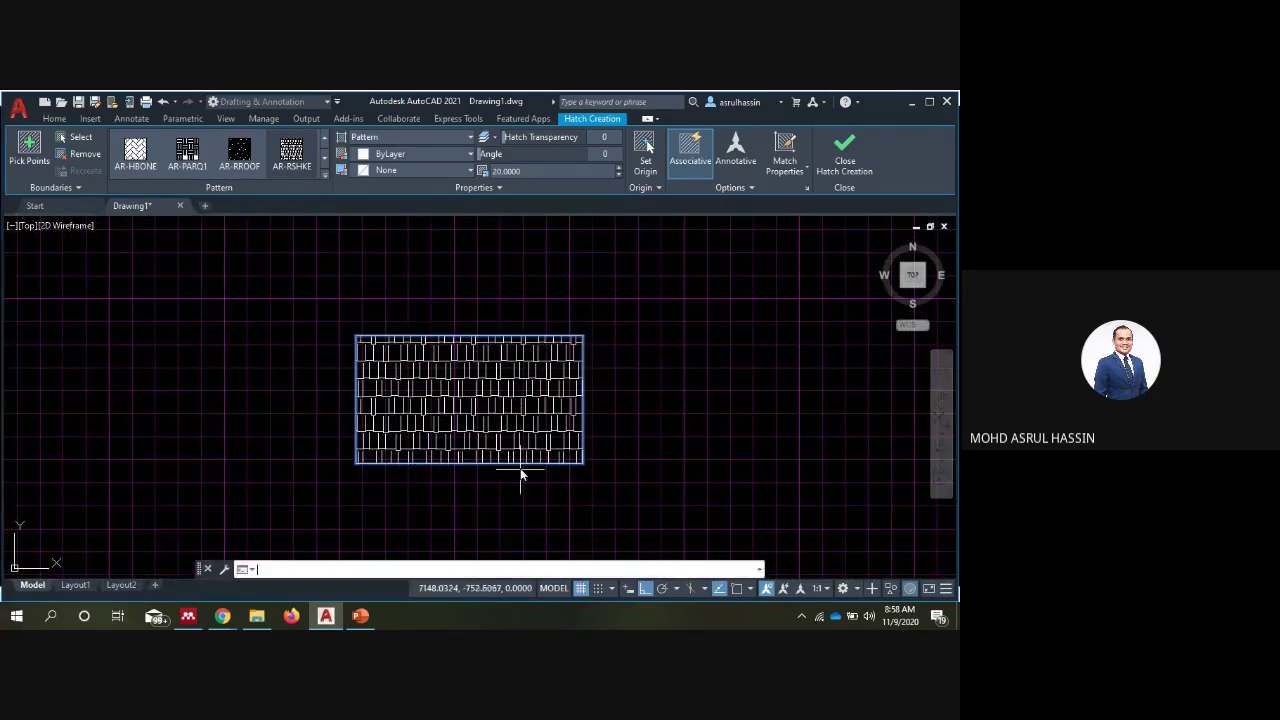
pyautogui.press('Return')
pyautogui.press('Return')
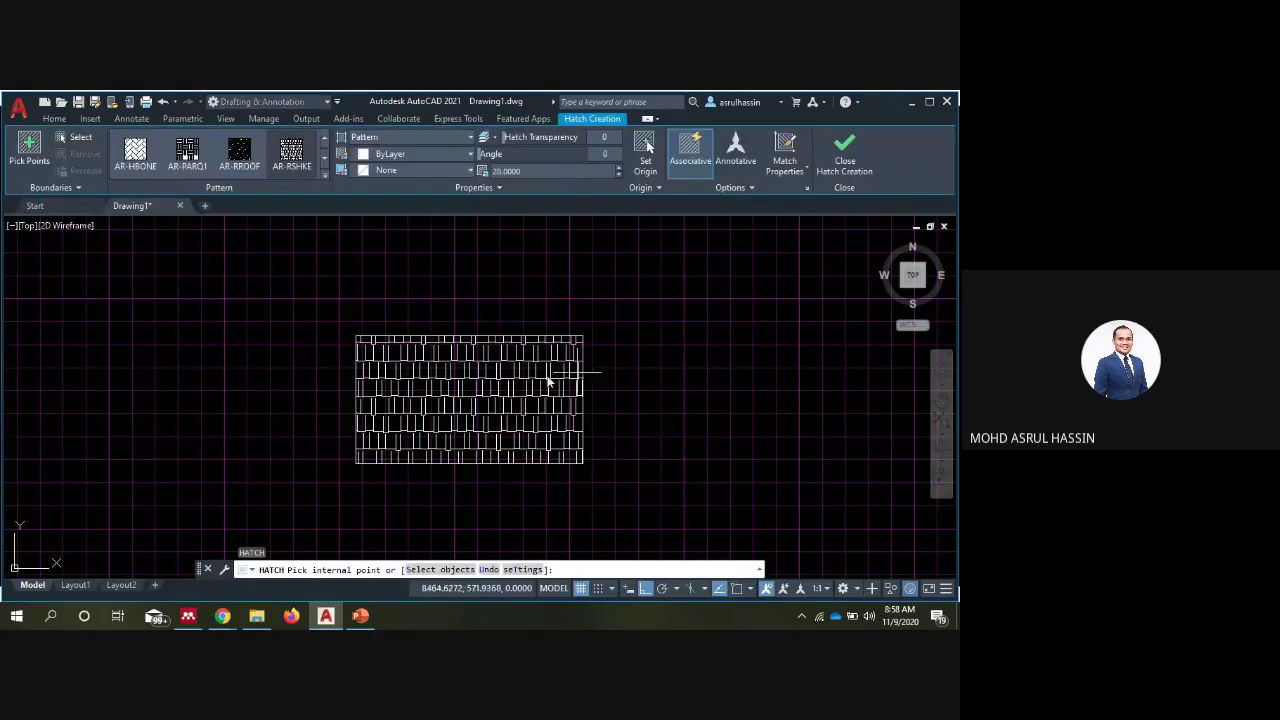
pyautogui.click(336, 316)
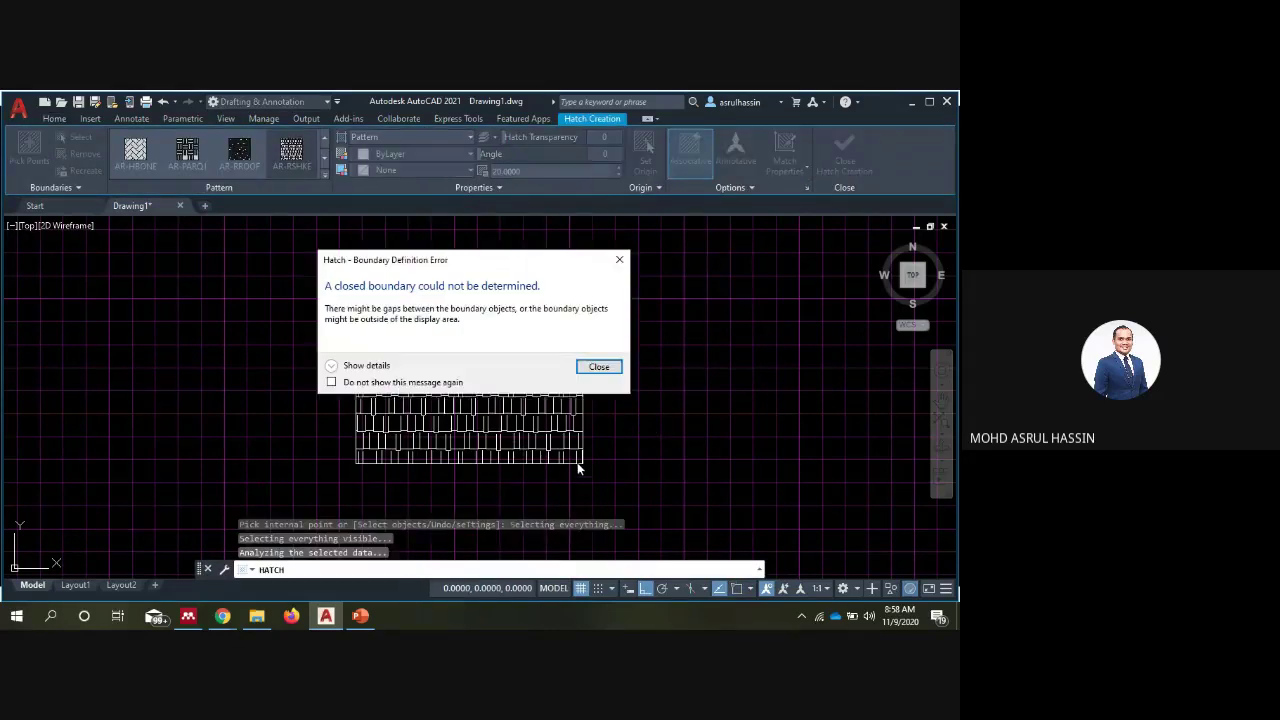
pyautogui.click(596, 368)
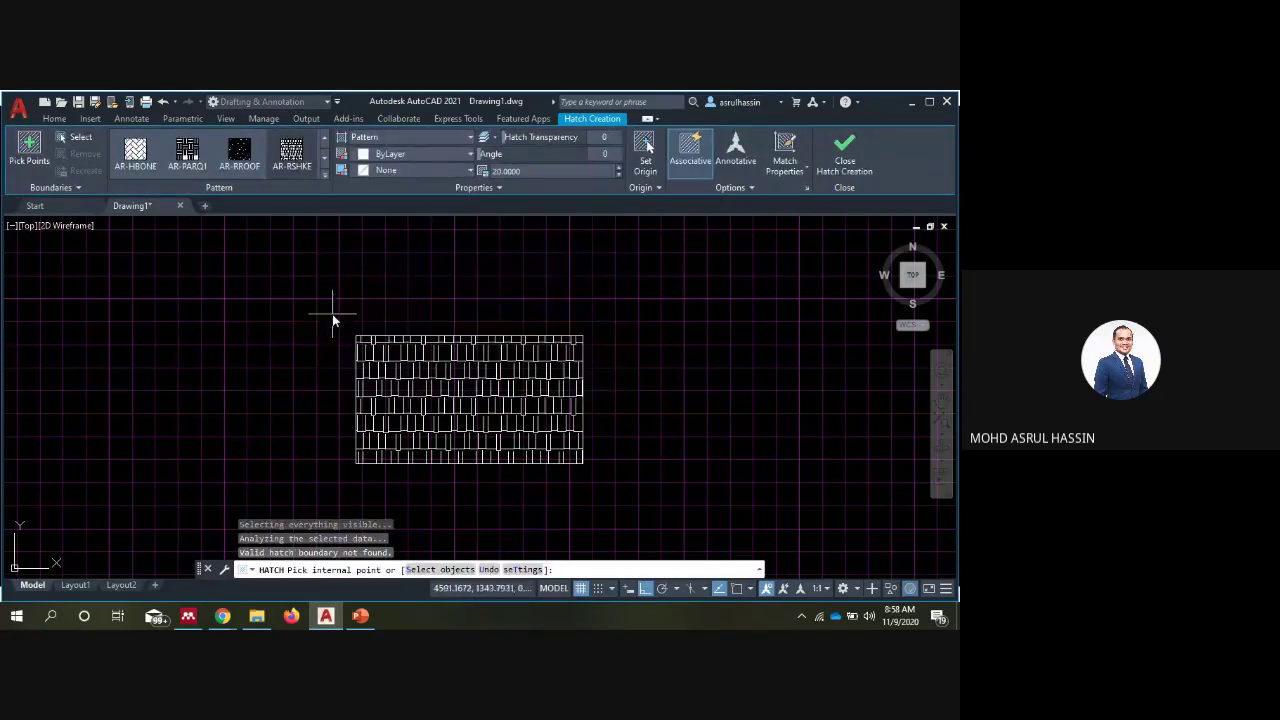
pyautogui.click(331, 314)
pyautogui.click(594, 364)
pyautogui.press('Escape')
pyautogui.press('Escape')
pyautogui.press('Escape')
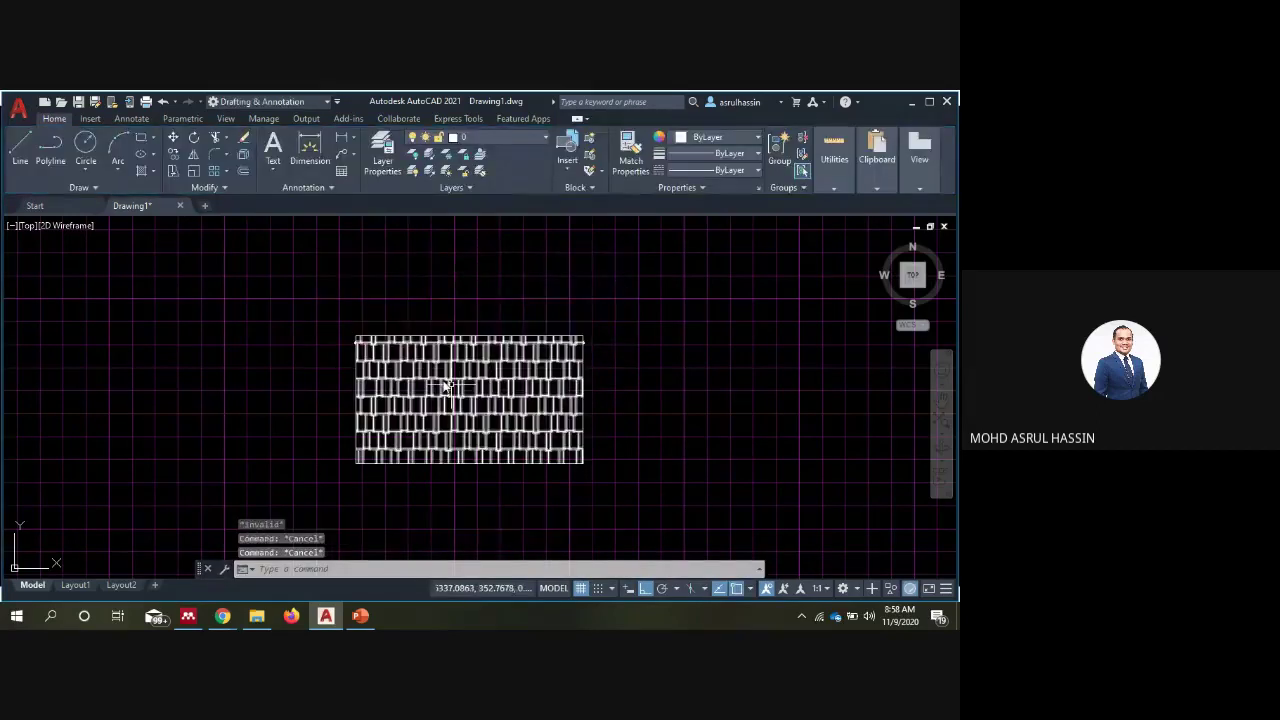
pyautogui.moveTo(343, 316); pyautogui.dragTo(614, 509)
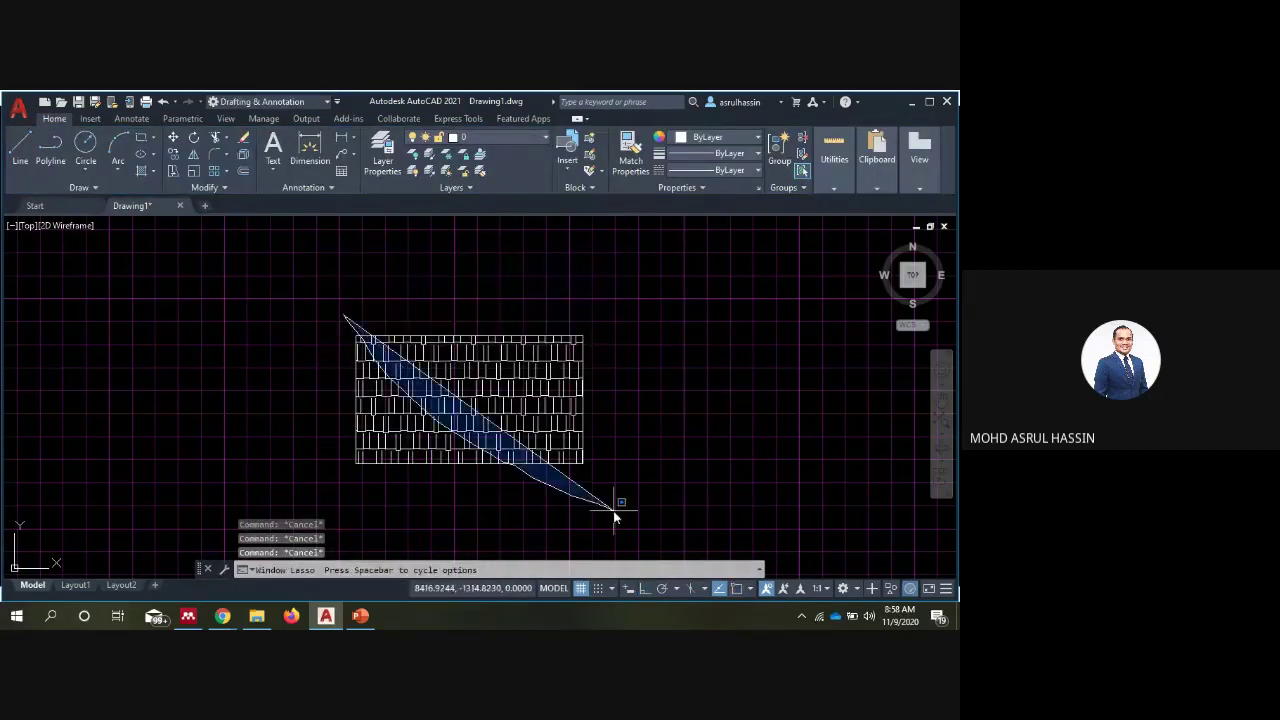
pyautogui.moveTo(268, 314); pyautogui.dragTo(588, 470)
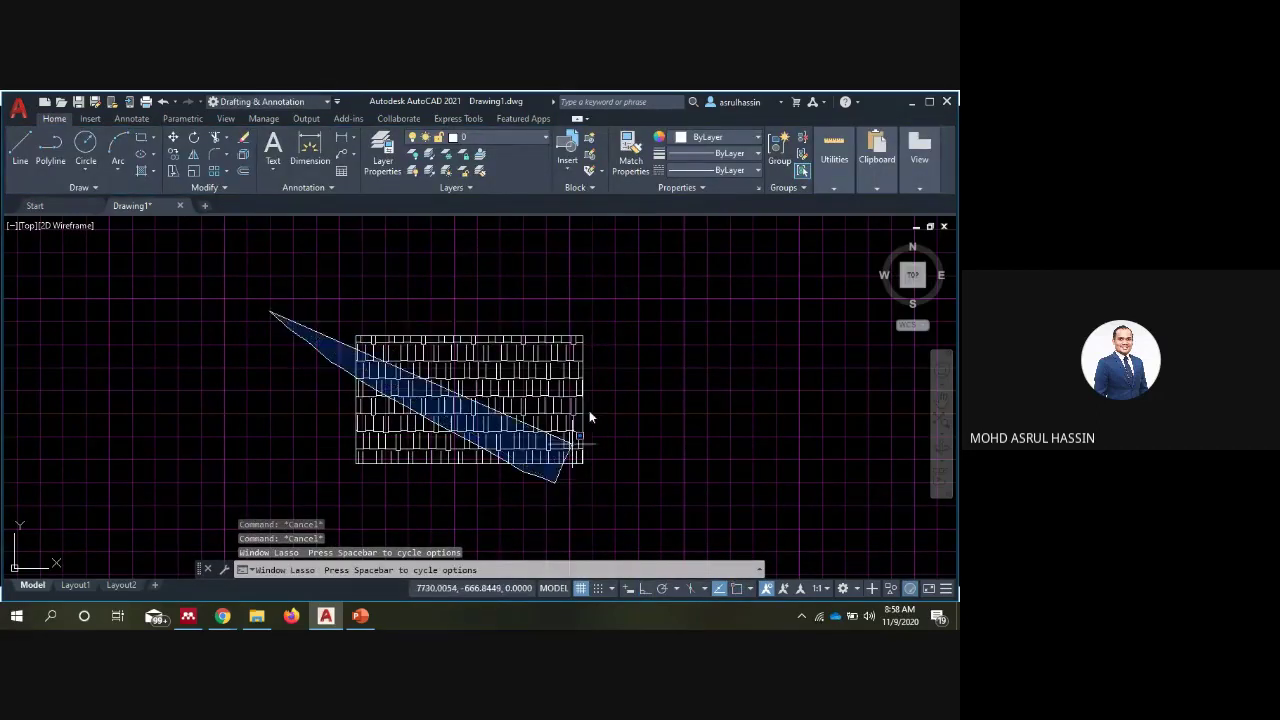
pyautogui.press('Escape')
pyautogui.press('Escape')
pyautogui.press('Escape')
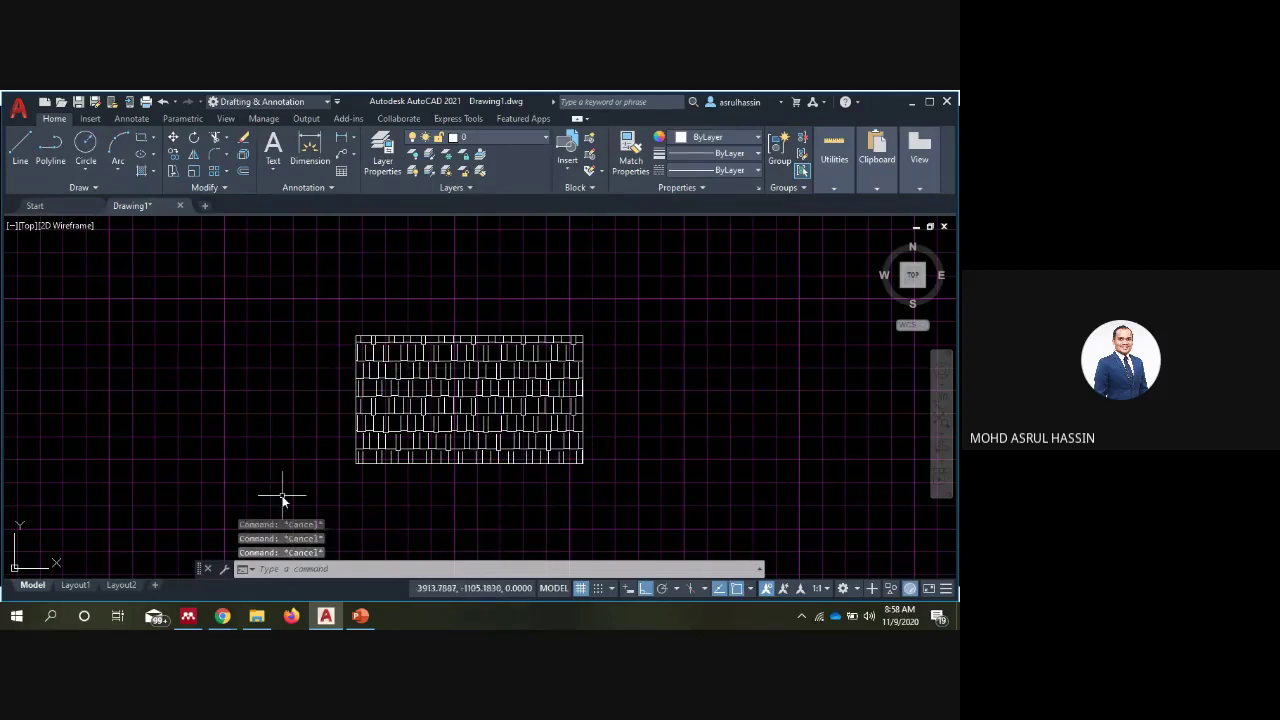
pyautogui.moveTo(284, 492)
pyautogui.mouseDown()
pyautogui.moveTo(425, 257)
pyautogui.moveTo(306, 326)
pyautogui.mouseUp()
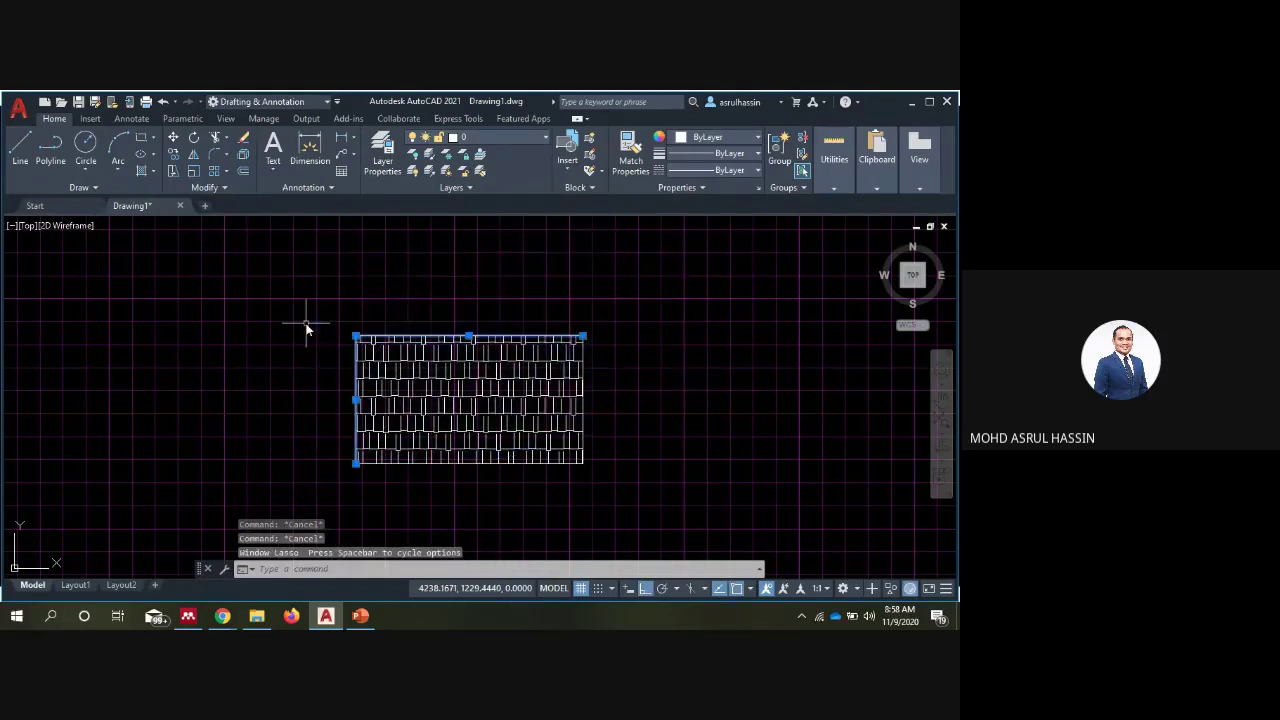
pyautogui.press('Escape')
pyautogui.press('Escape')
pyautogui.press('Escape')
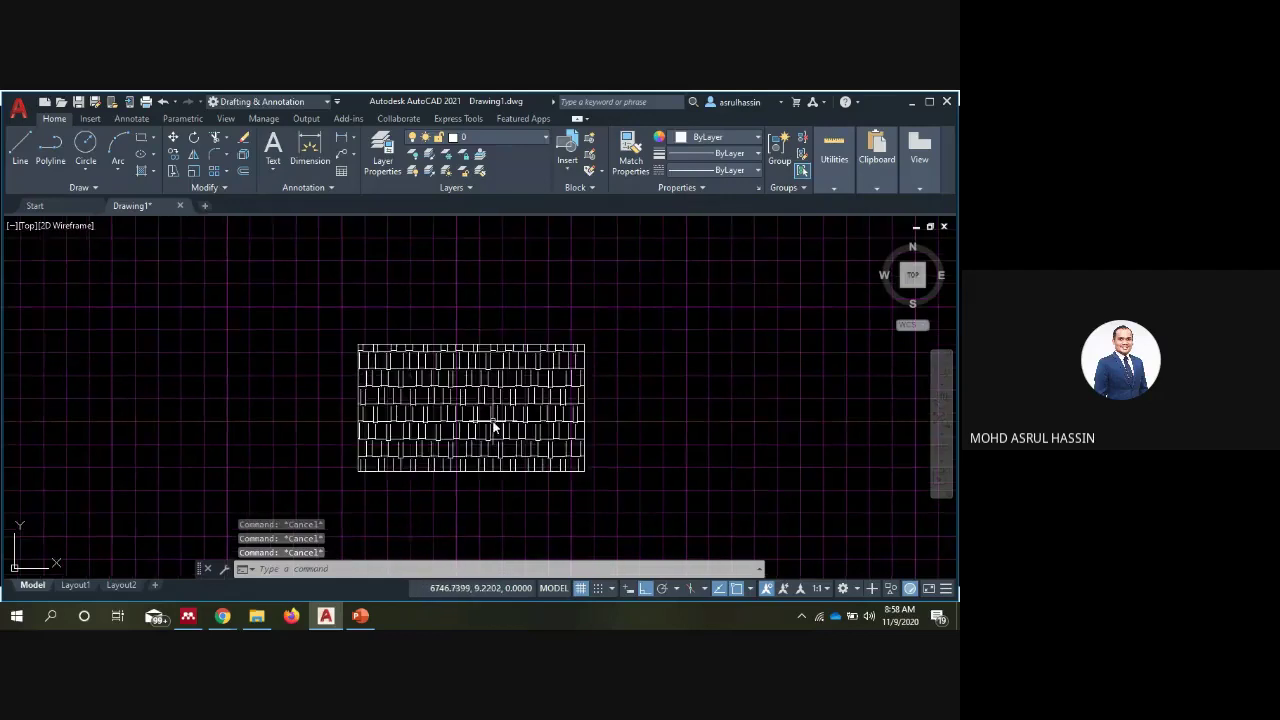
pyautogui.scroll(3, 491, 428)
pyautogui.scroll(-3, 491, 428)
pyautogui.scroll(-4, 493, 428)
pyautogui.scroll(2, 557, 383)
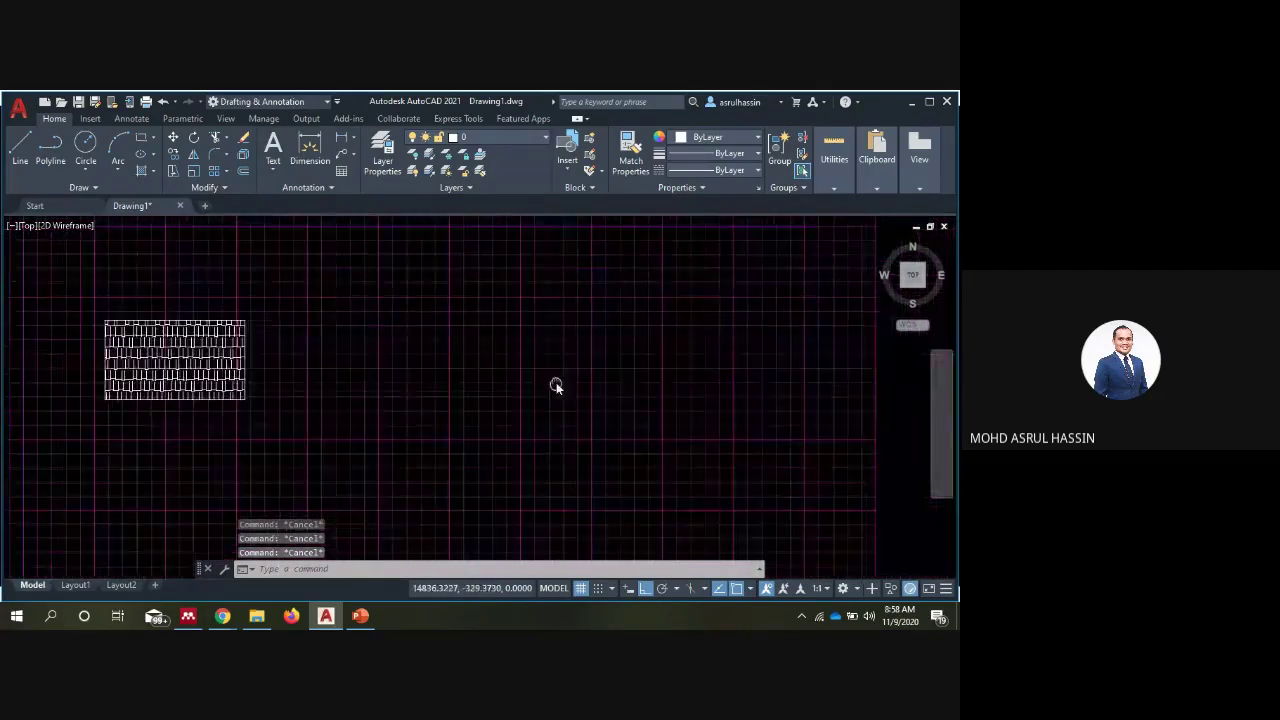
pyautogui.scroll(-2, 557, 383)
pyautogui.scroll(2, 397, 414)
# Step the slide show to slide 15, back to slide 14's Insert dialog, then return to AutoCAD
pyautogui.click(360, 615)
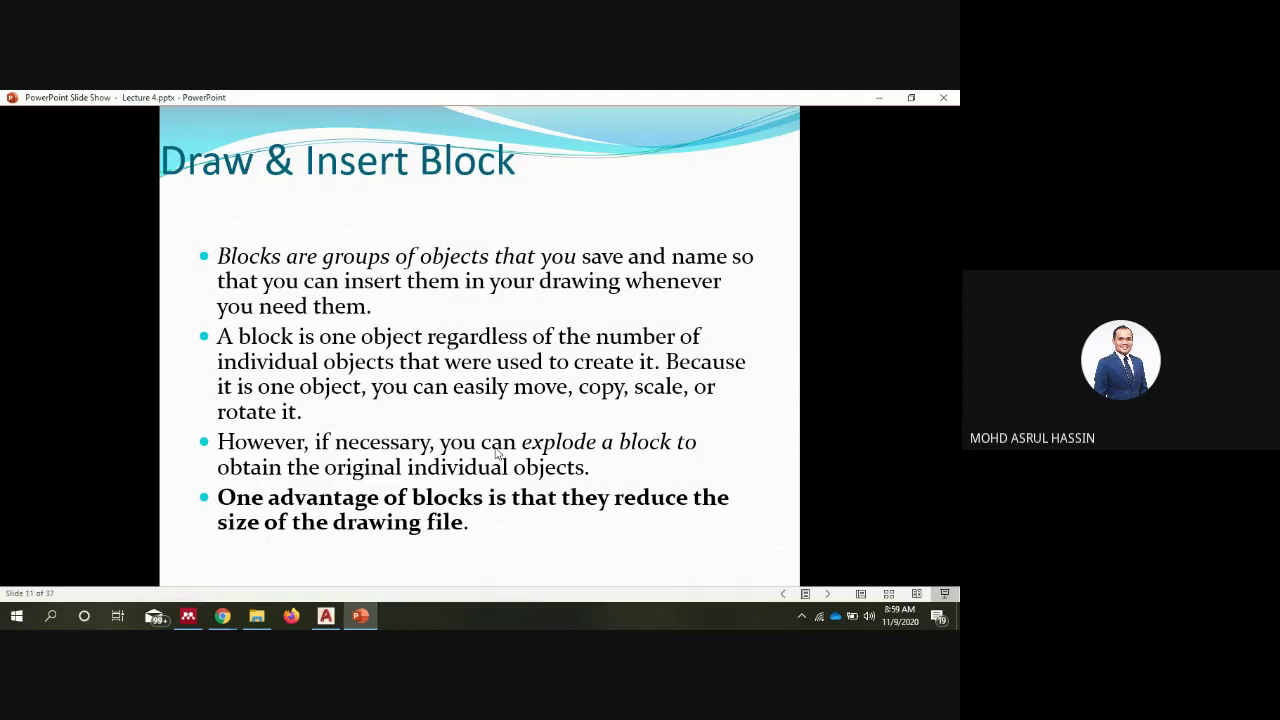
pyautogui.click(496, 452)
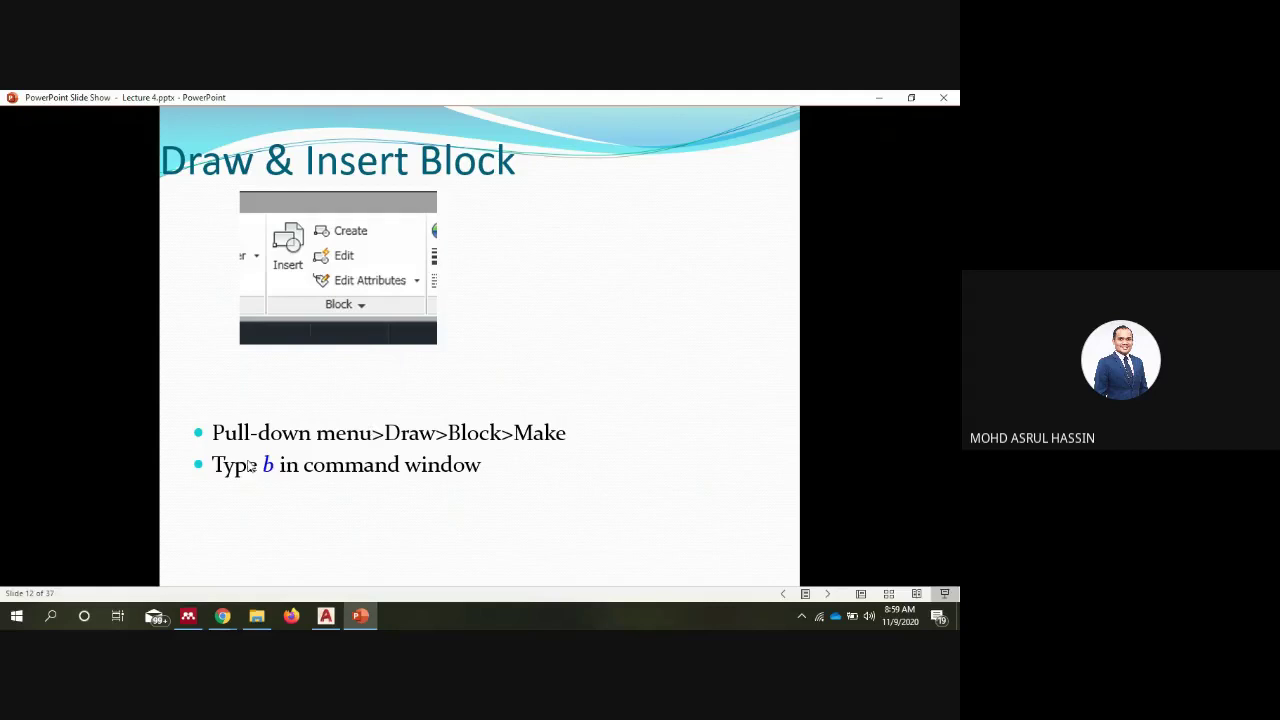
pyautogui.click(493, 391)
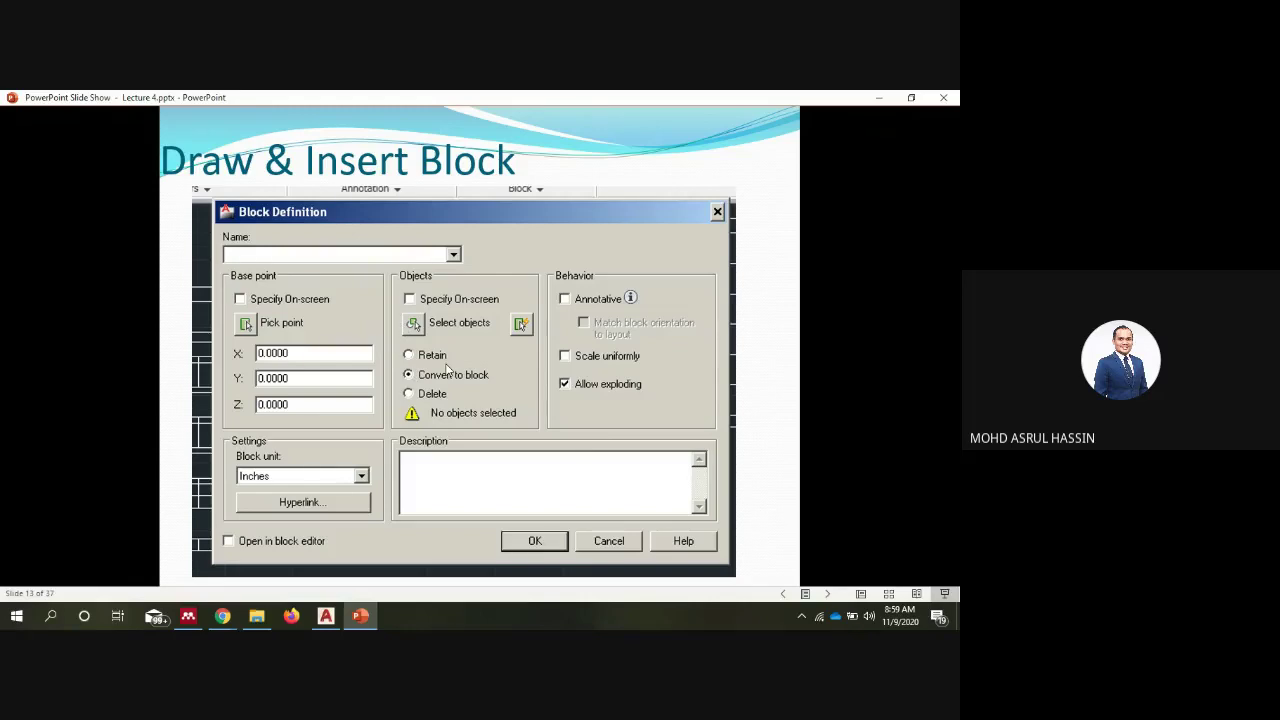
pyautogui.click(446, 369)
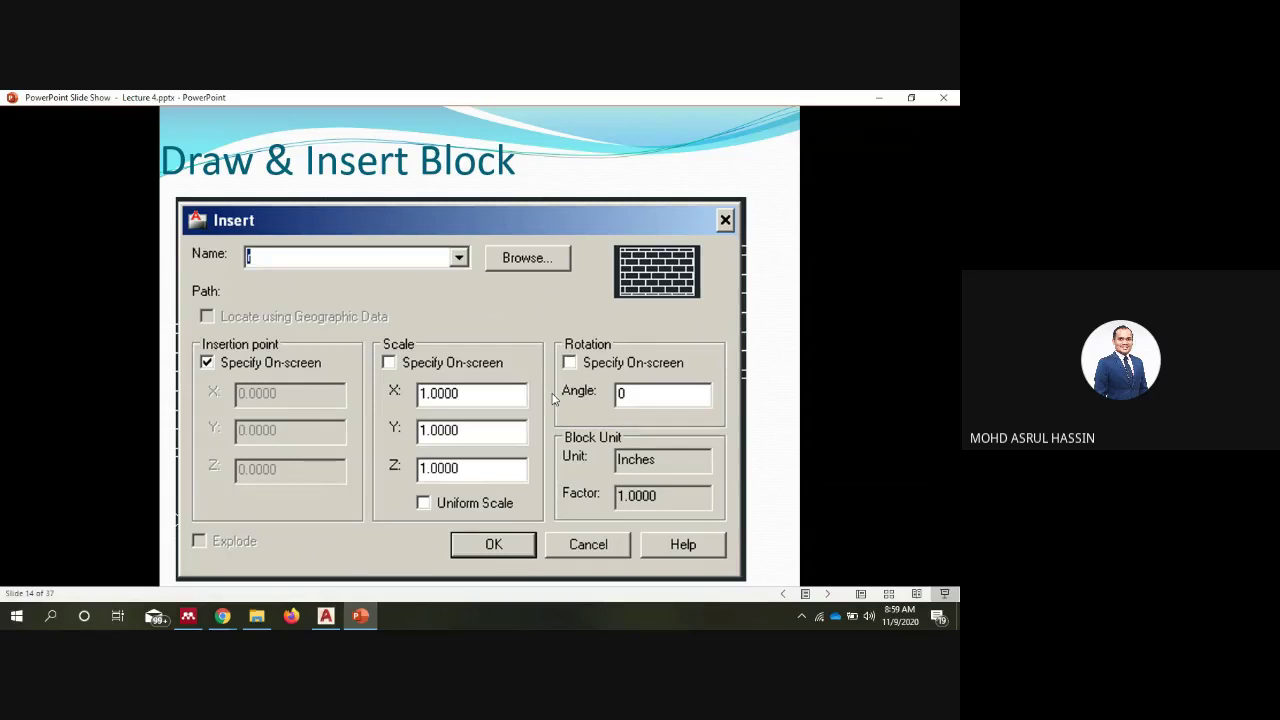
pyautogui.click(553, 398)
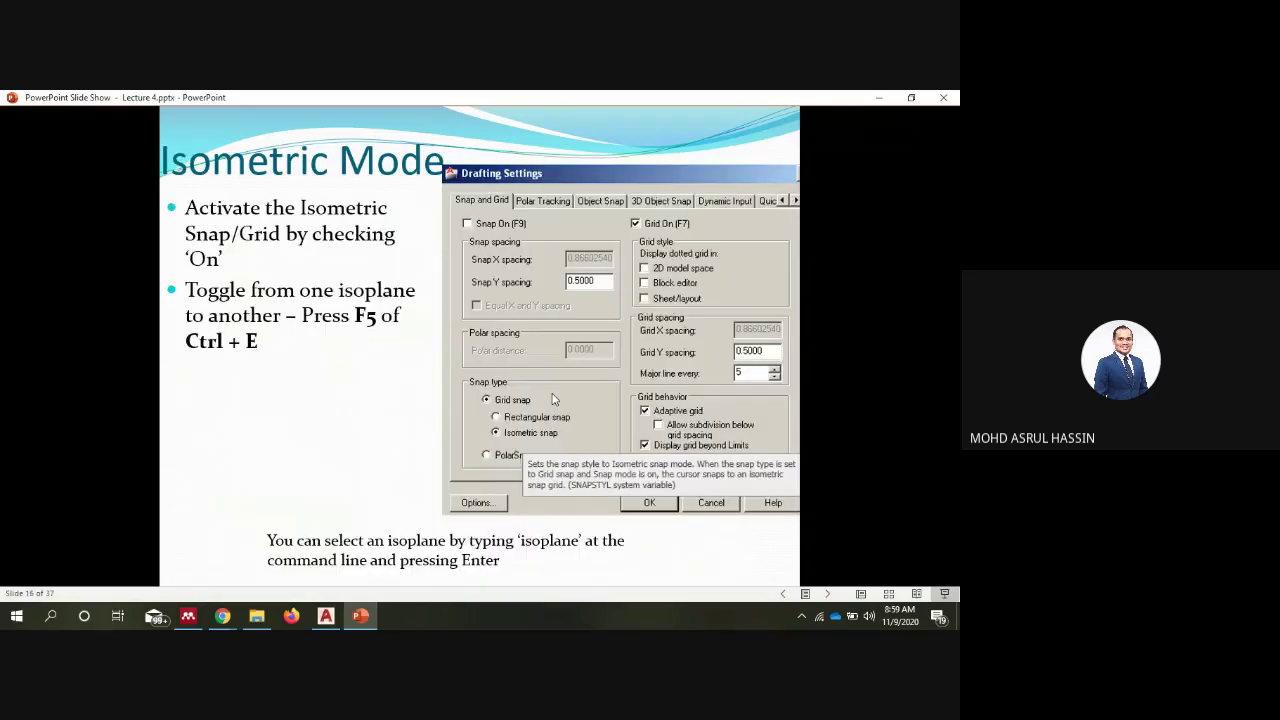
pyautogui.scroll(1, 555, 397)
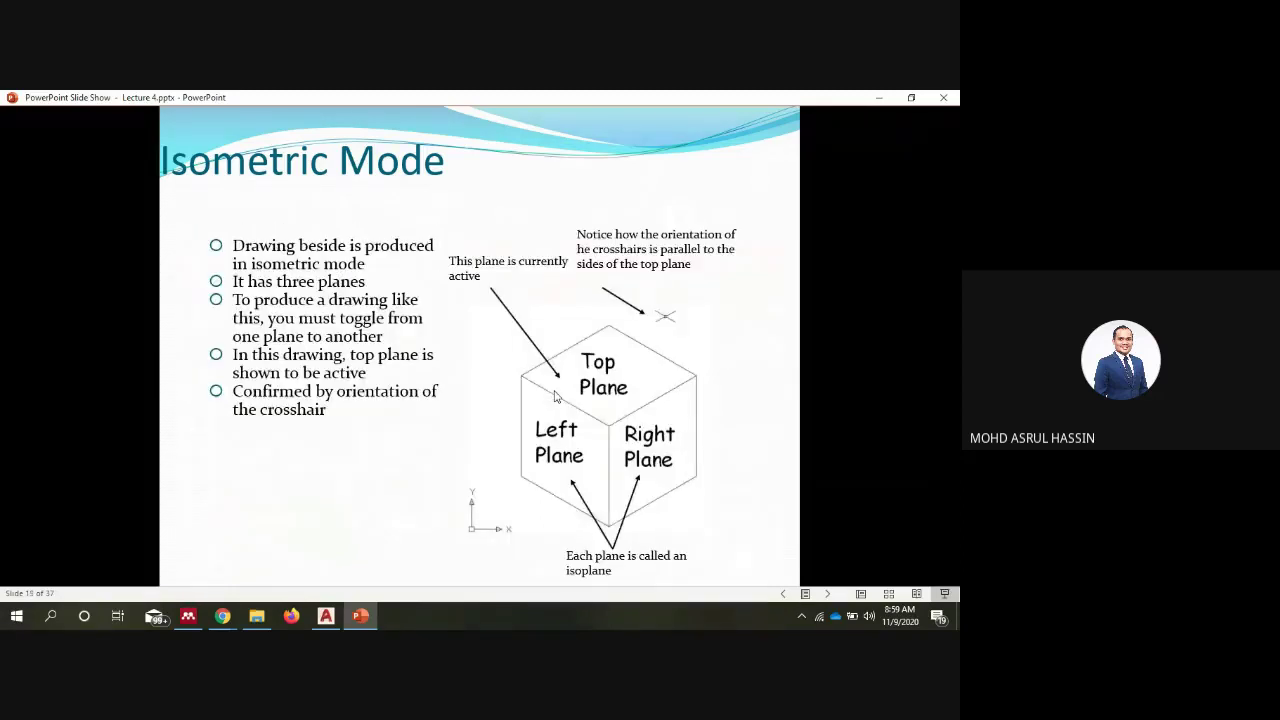
pyautogui.scroll(1, 555, 397)
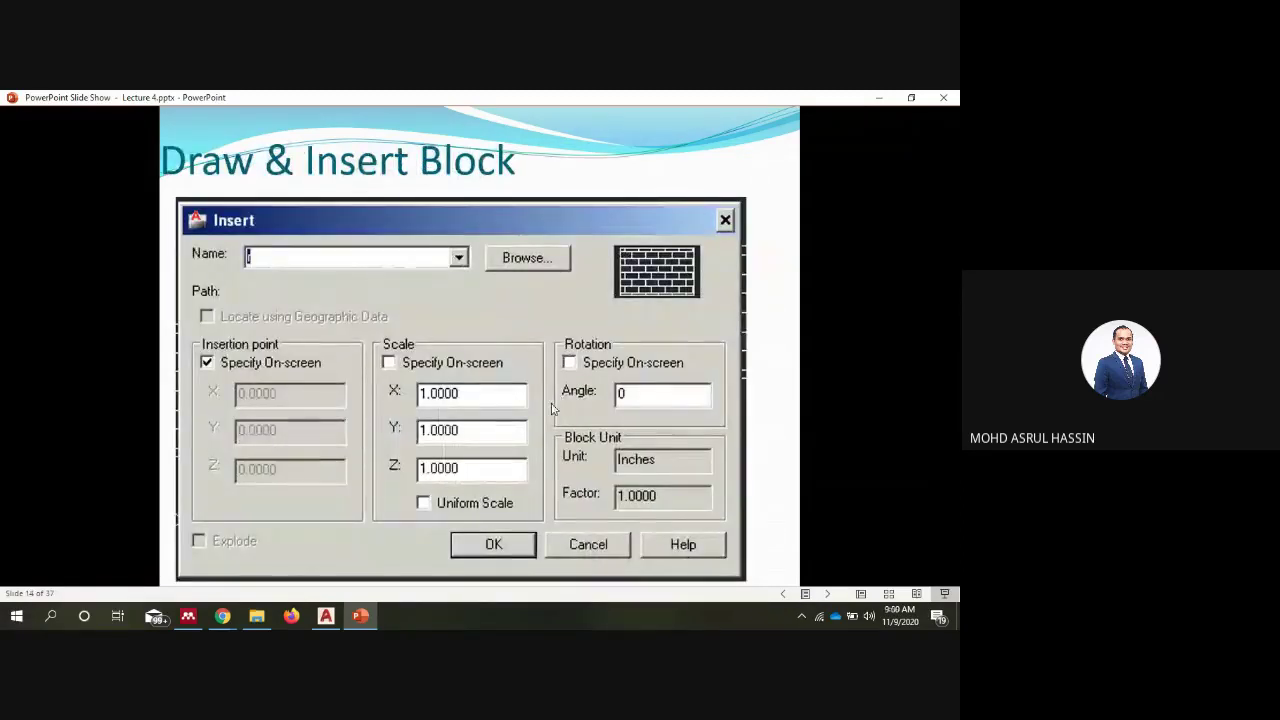
pyautogui.click(325, 615)
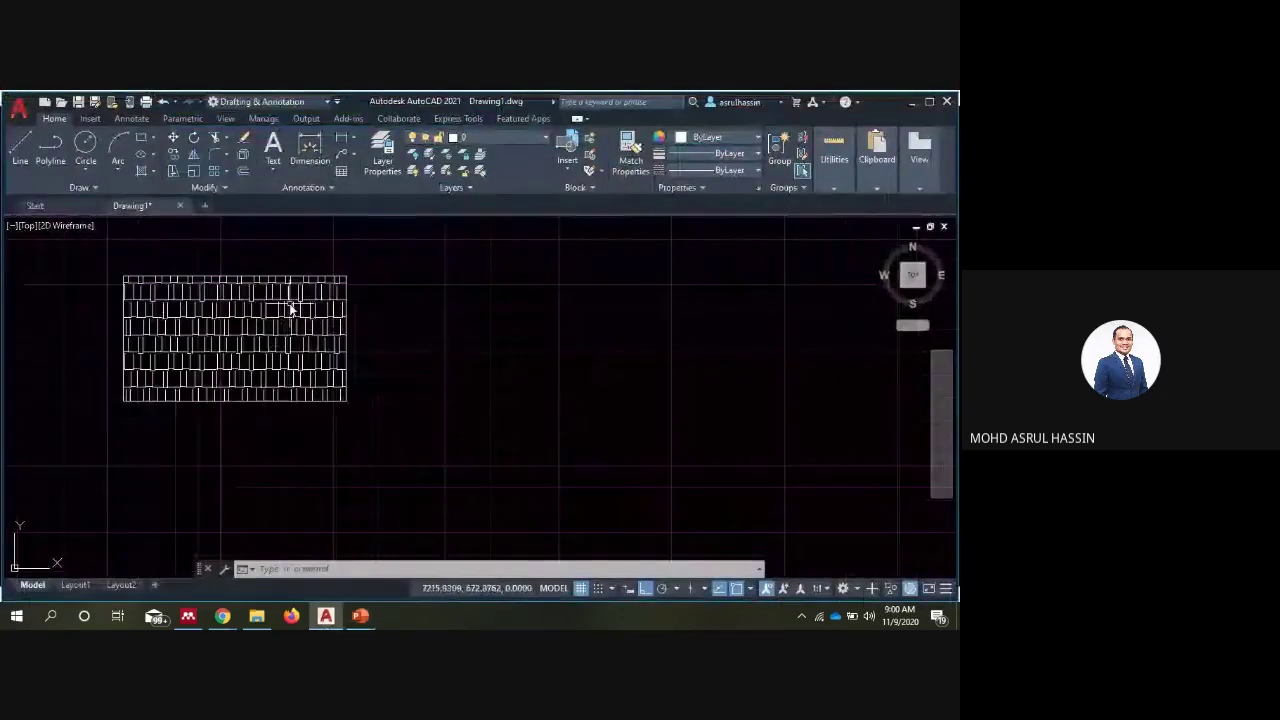
# Start a new block definition, clear the stray name letter, and set block unit to Millimeters
pyautogui.write('b')
pyautogui.press('Return')
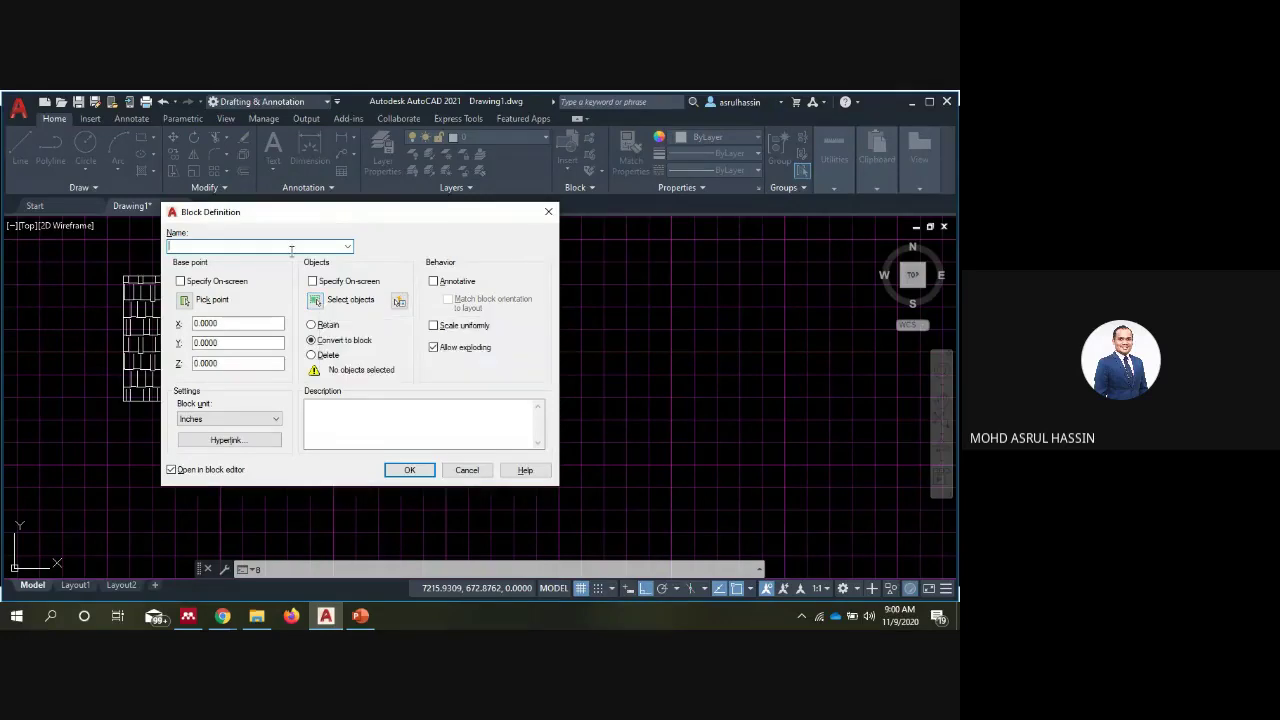
pyautogui.write('e')
pyautogui.click(347, 247)
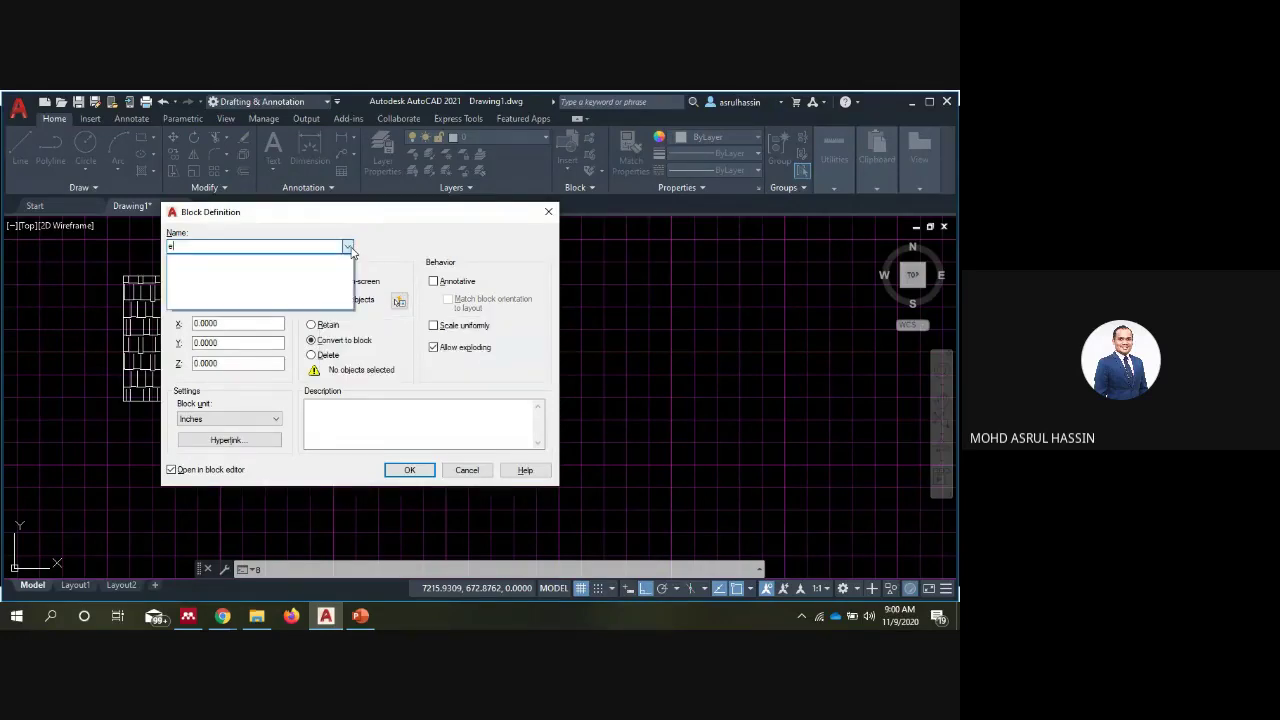
pyautogui.click(347, 247)
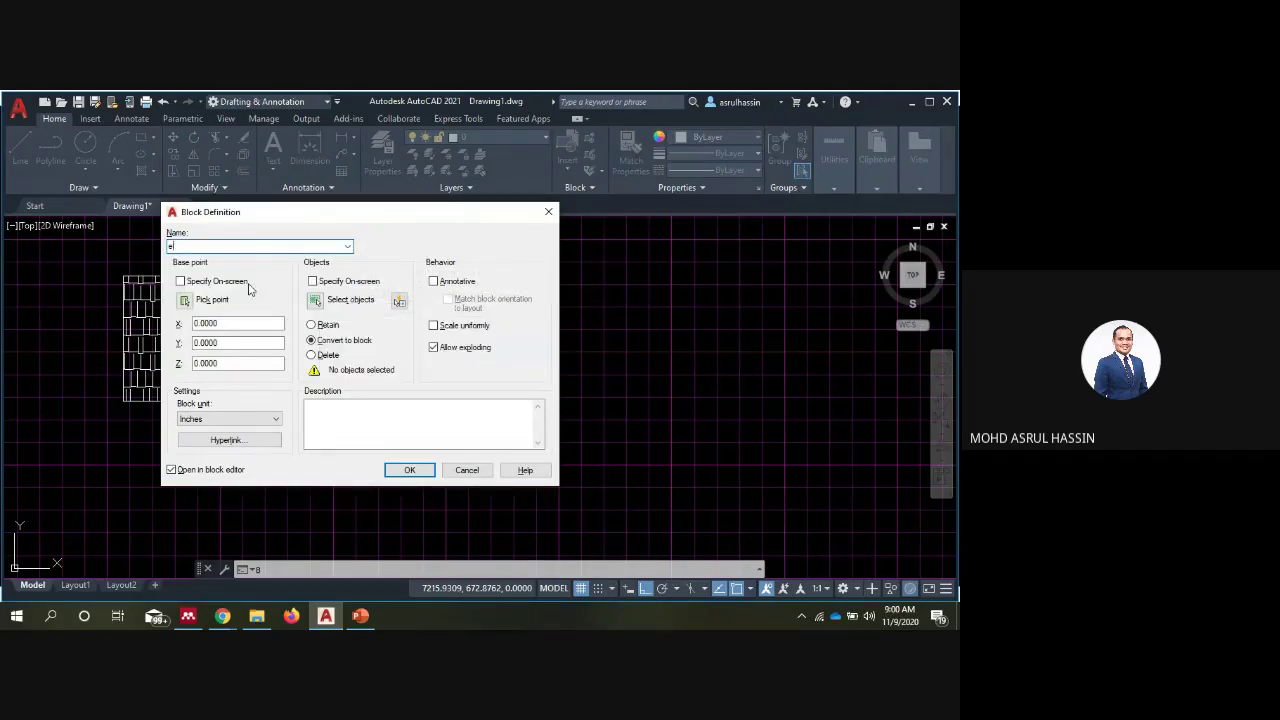
pyautogui.press('BackSpace')
pyautogui.click(244, 419)
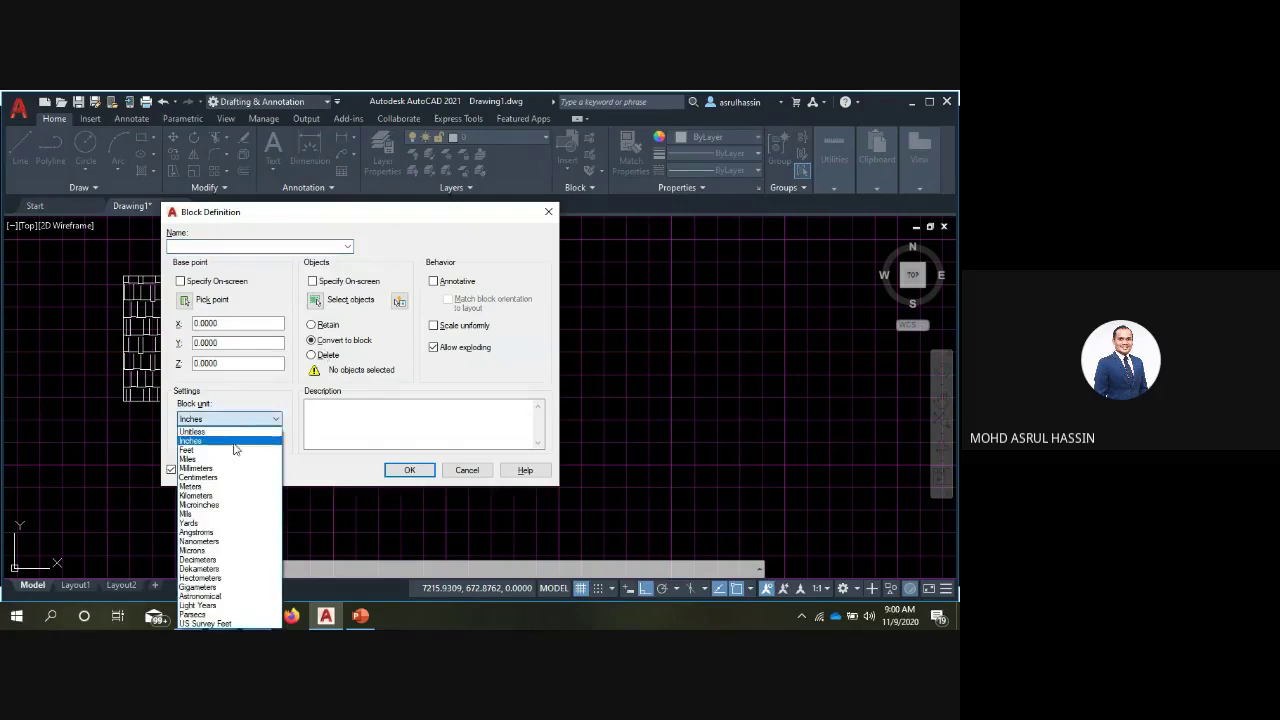
pyautogui.click(234, 474)
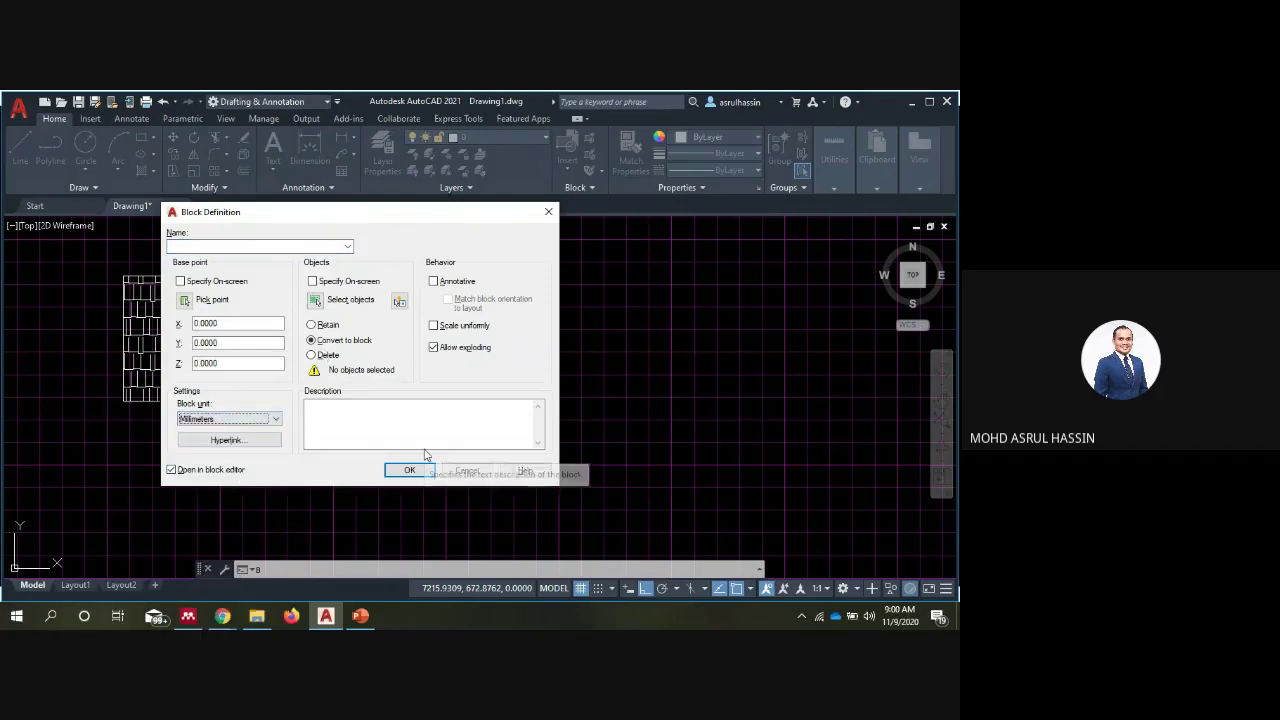
# Select the hatched rectangle and create the block 'roff', opened in the Block Editor
pyautogui.click(315, 300)
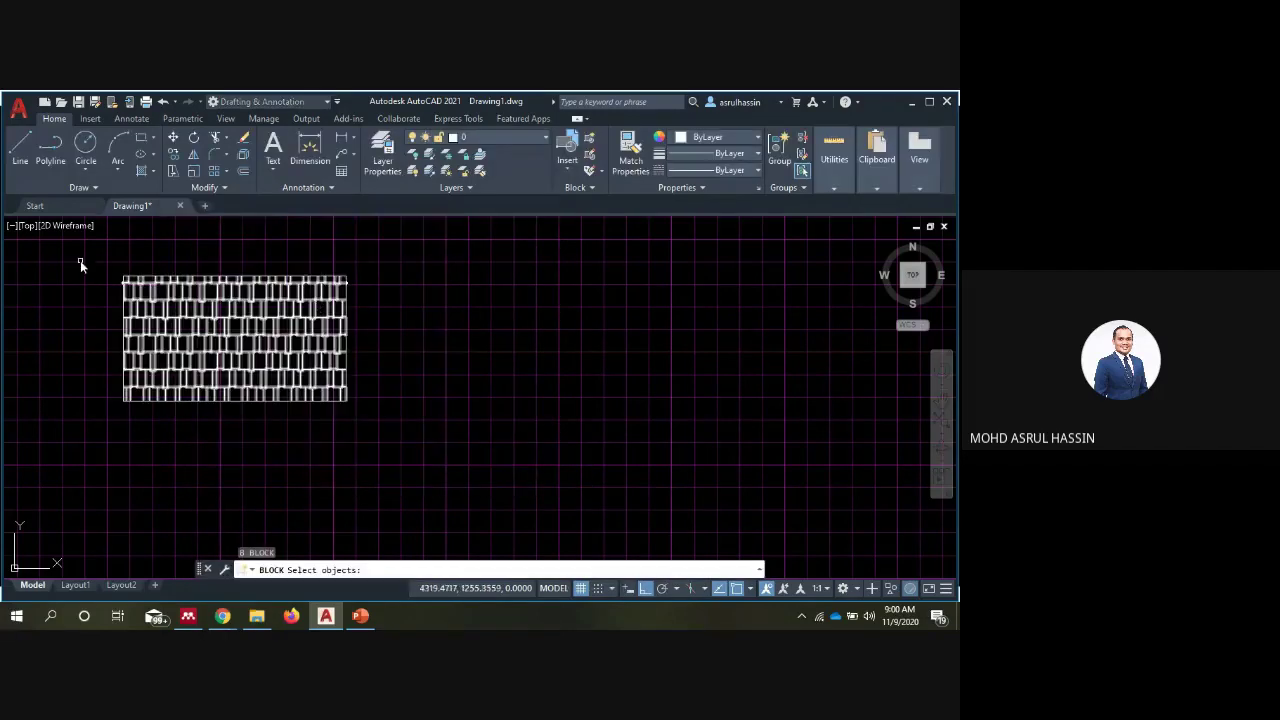
pyautogui.click(137, 285)
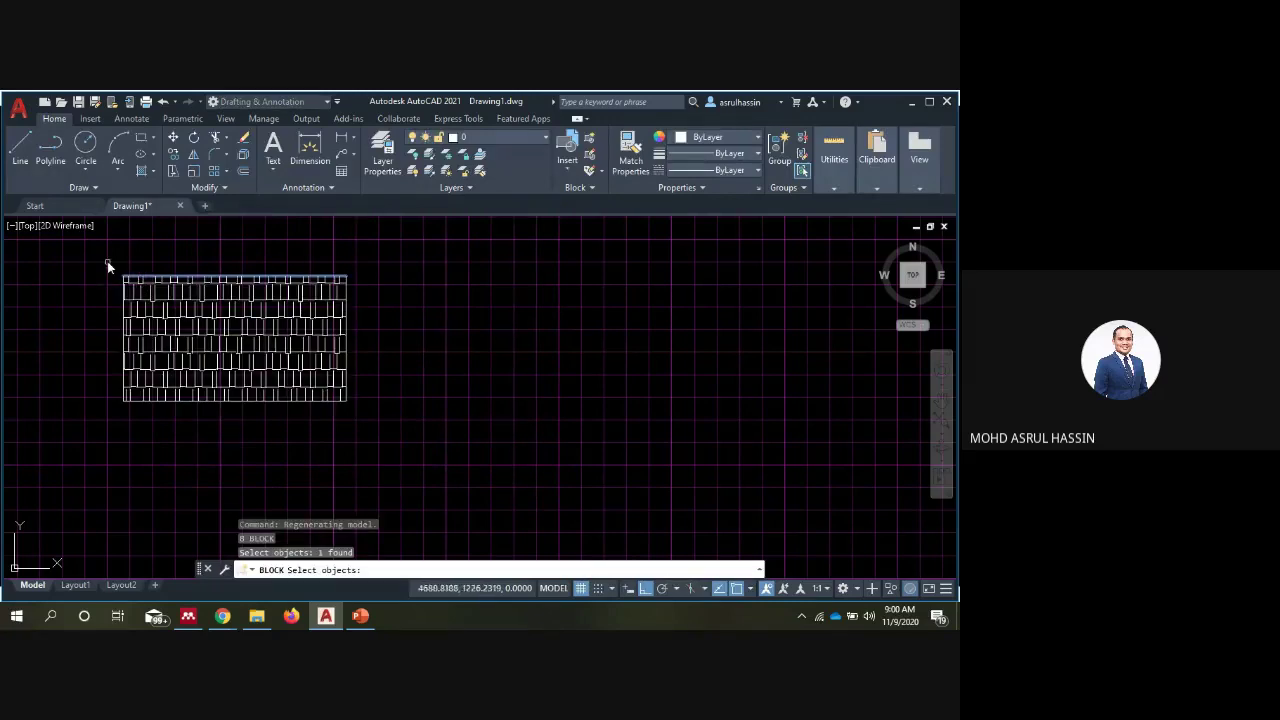
pyautogui.moveTo(108, 260)
pyautogui.mouseDown()
pyautogui.moveTo(200, 247)
pyautogui.moveTo(126, 249)
pyautogui.mouseUp()
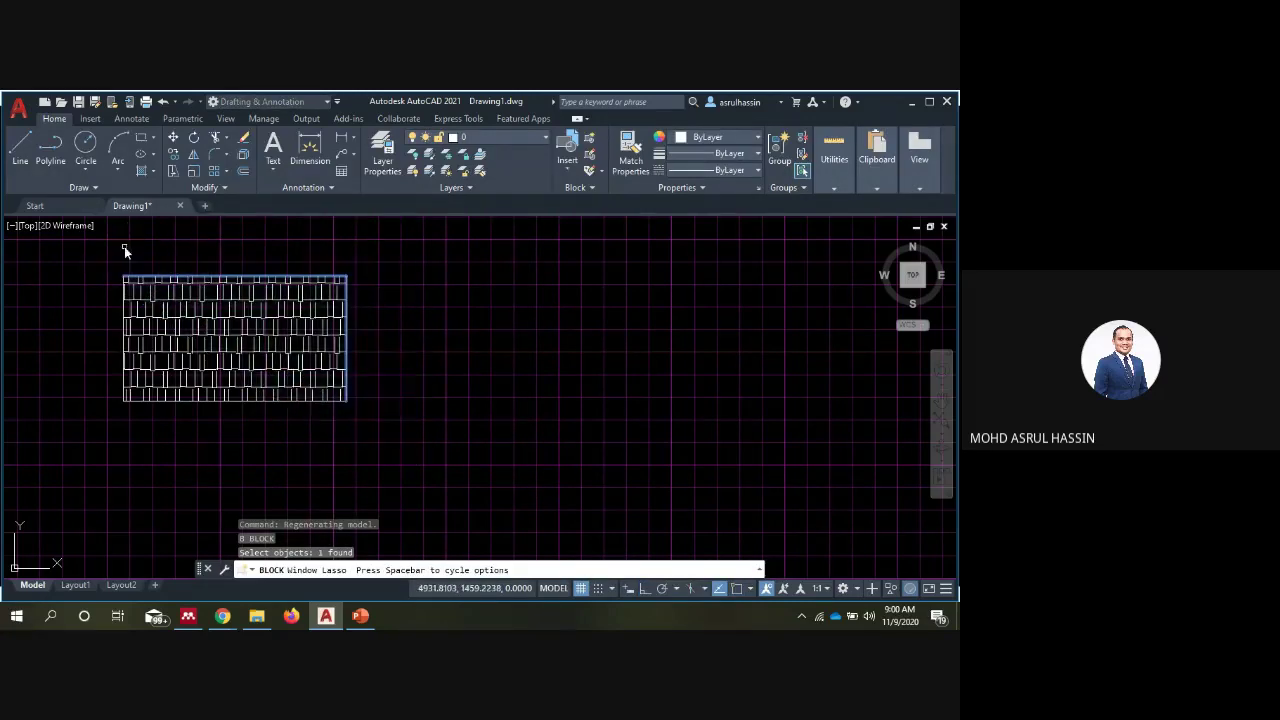
pyautogui.moveTo(48, 254)
pyautogui.mouseDown()
pyautogui.moveTo(461, 328)
pyautogui.moveTo(440, 242)
pyautogui.mouseUp()
pyautogui.press('Return')
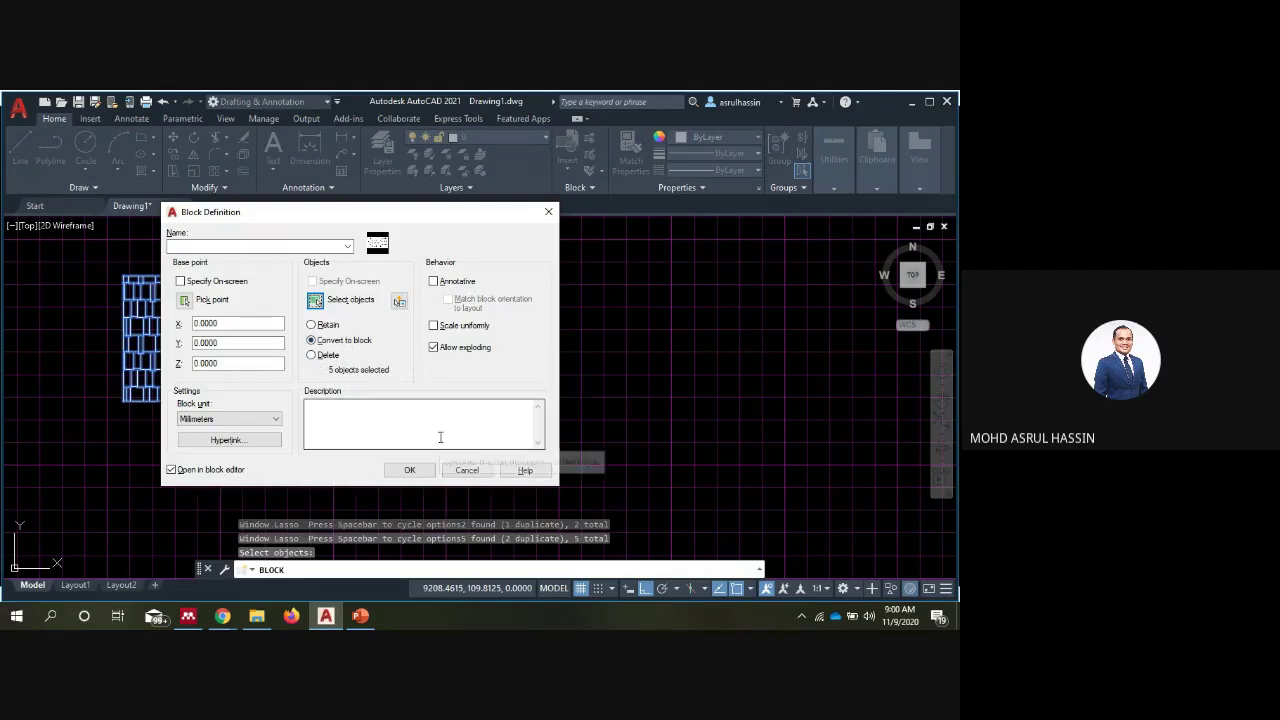
pyautogui.click(291, 247)
pyautogui.write('roff')
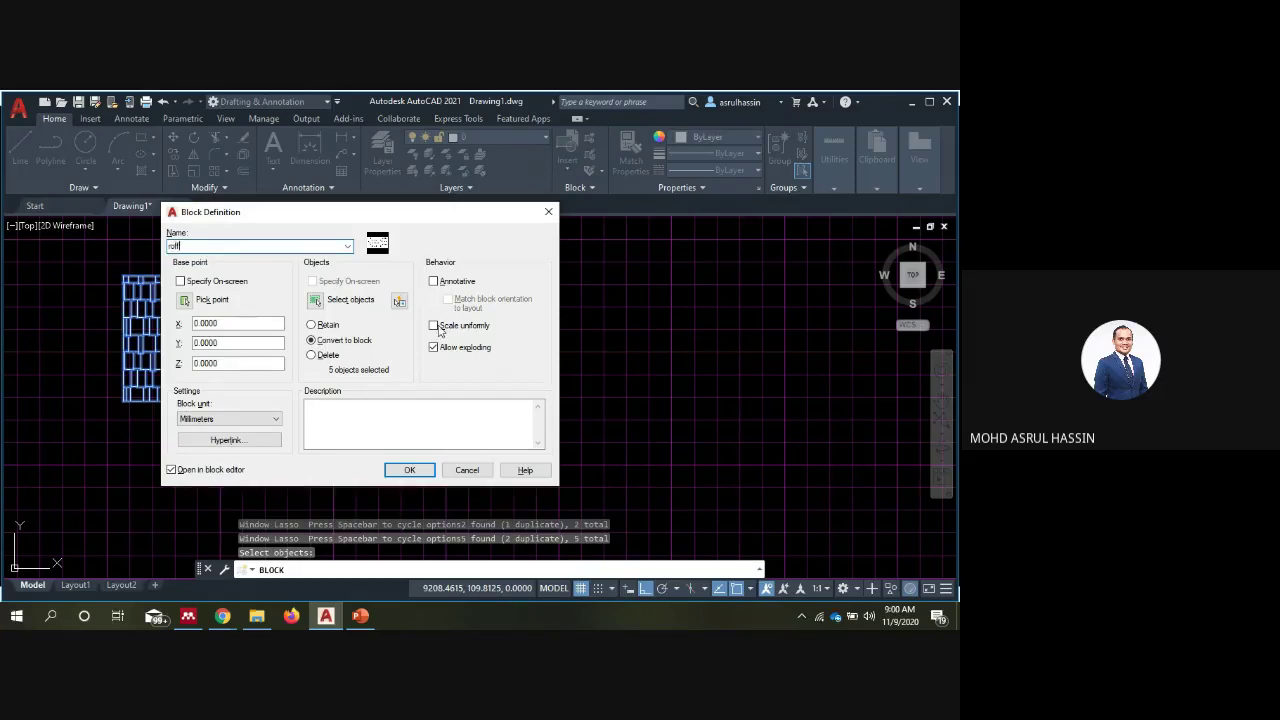
pyautogui.click(410, 470)
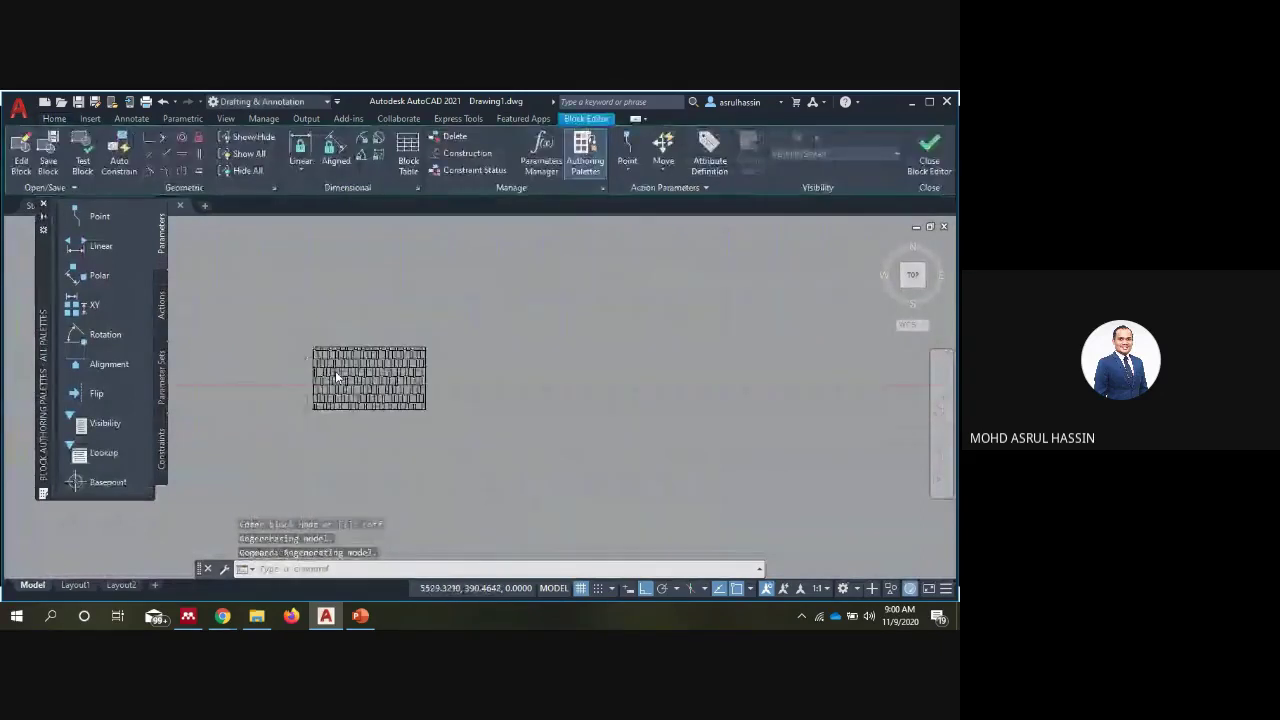
# Close the Block Authoring Palettes and return to block editing in Drawing1
pyautogui.scroll(4, 336, 376)
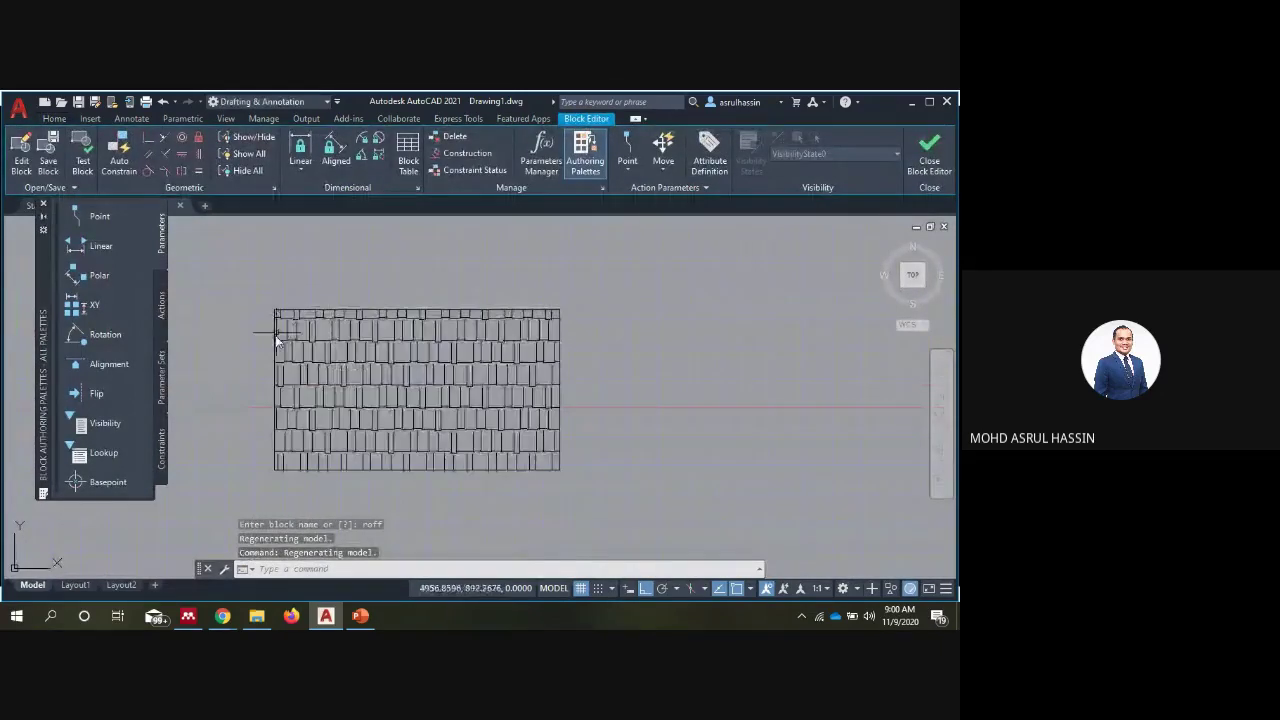
pyautogui.press('Return')
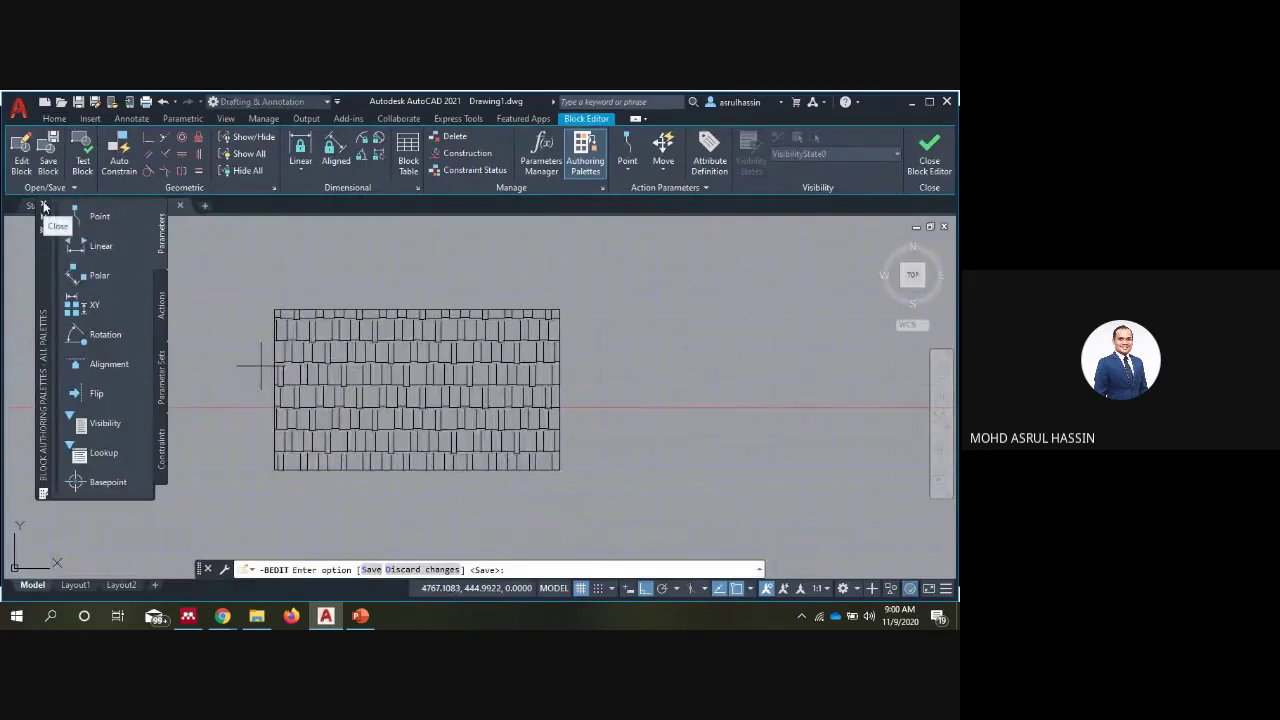
pyautogui.click(43, 206)
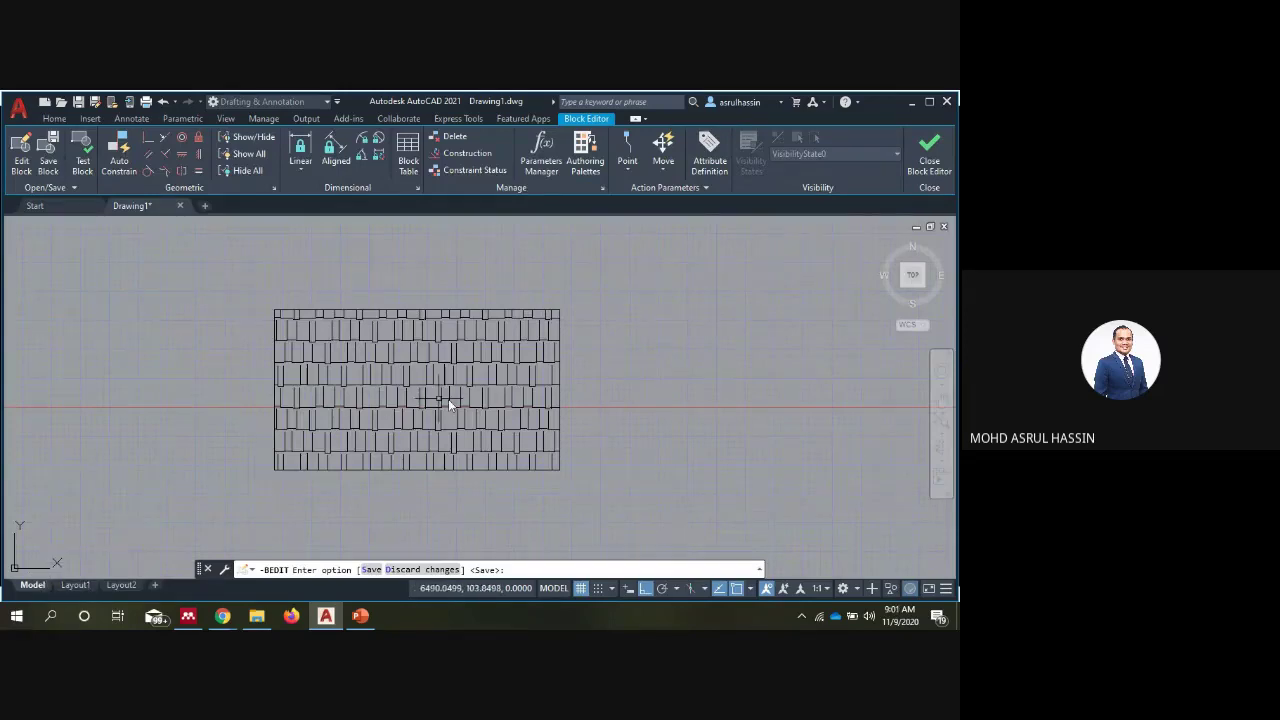
pyautogui.press('Escape')
pyautogui.press('Escape')
pyautogui.press('Escape')
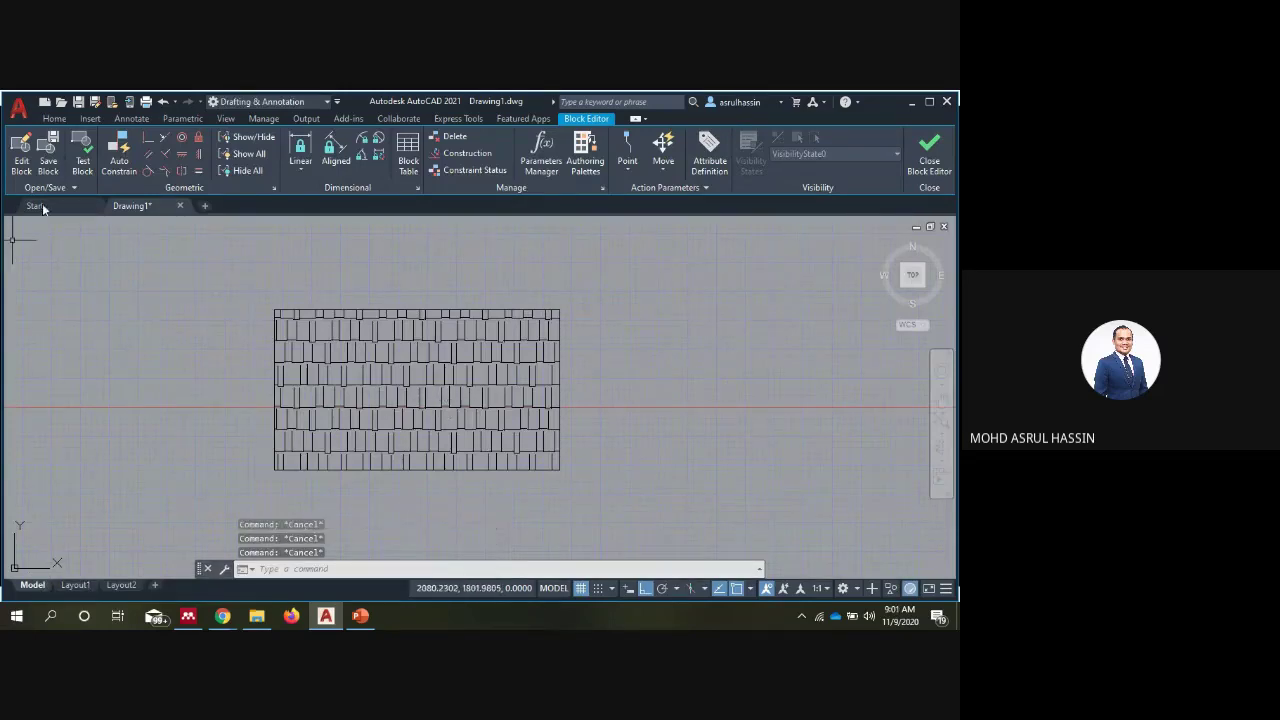
pyautogui.click(46, 205)
pyautogui.click(123, 205)
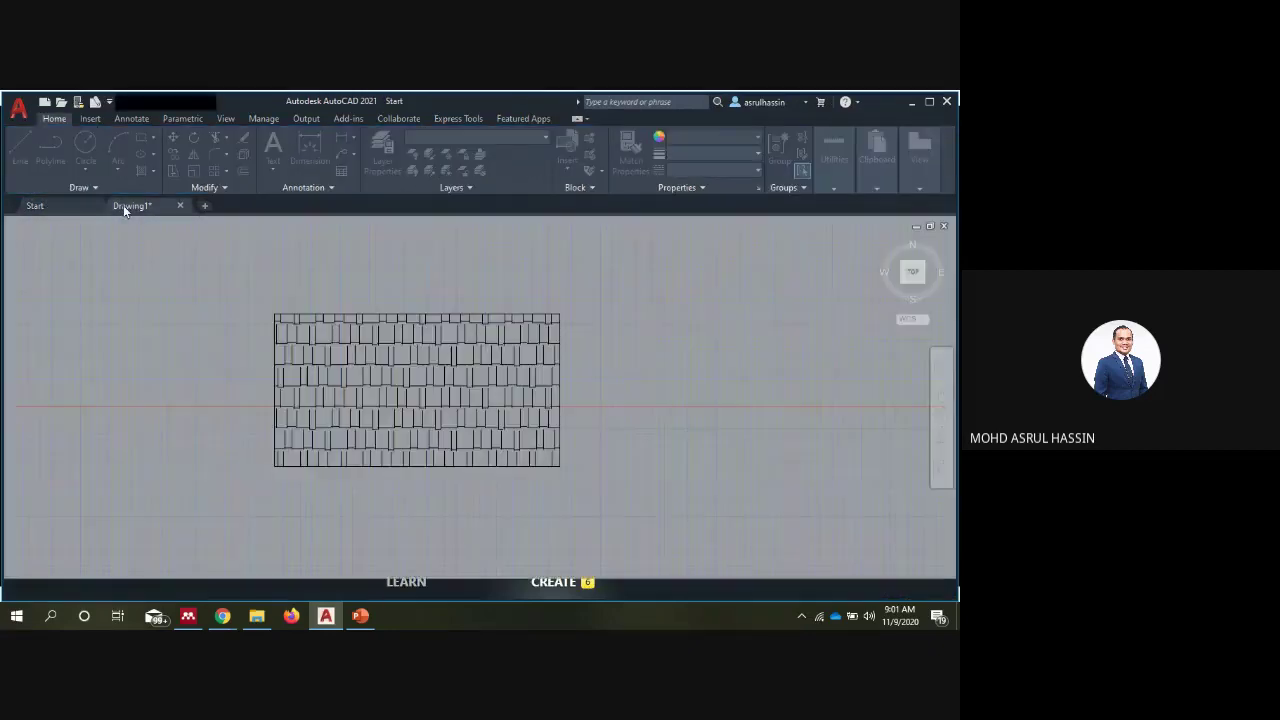
pyautogui.doubleClick(490, 403)
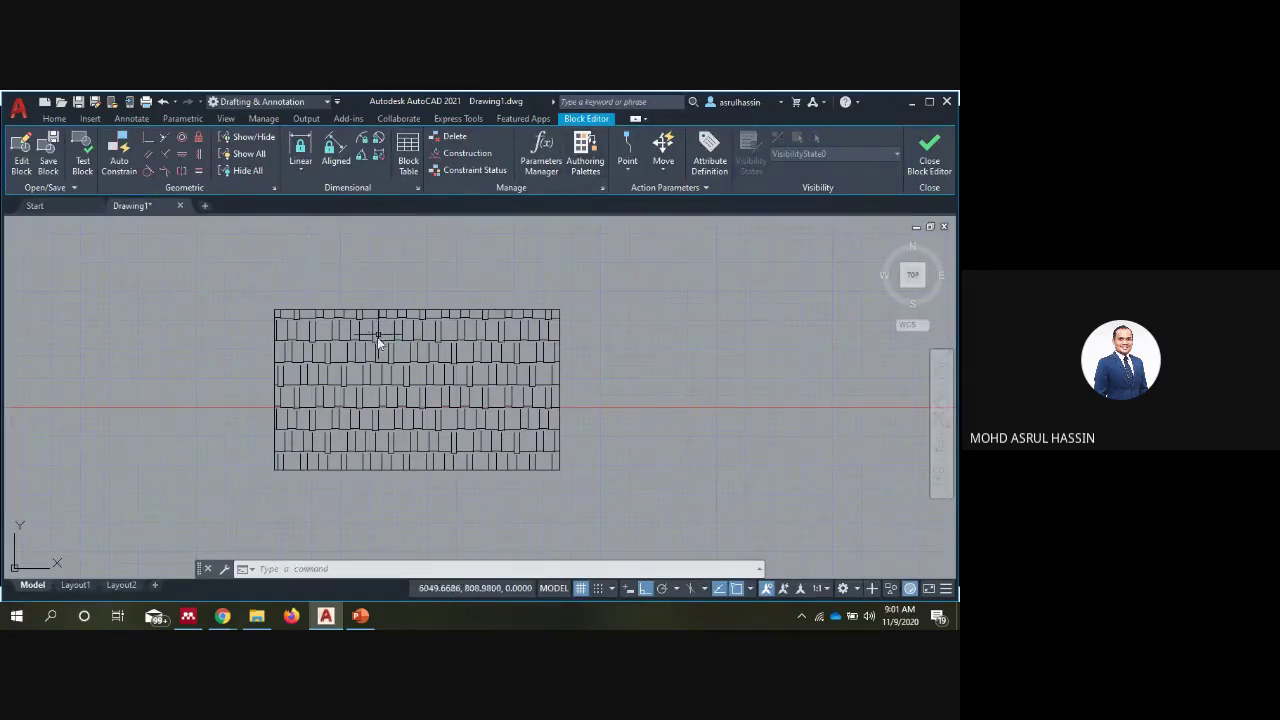
# Save the roff block definition from the Block Editor ribbon
pyautogui.click(45, 168)
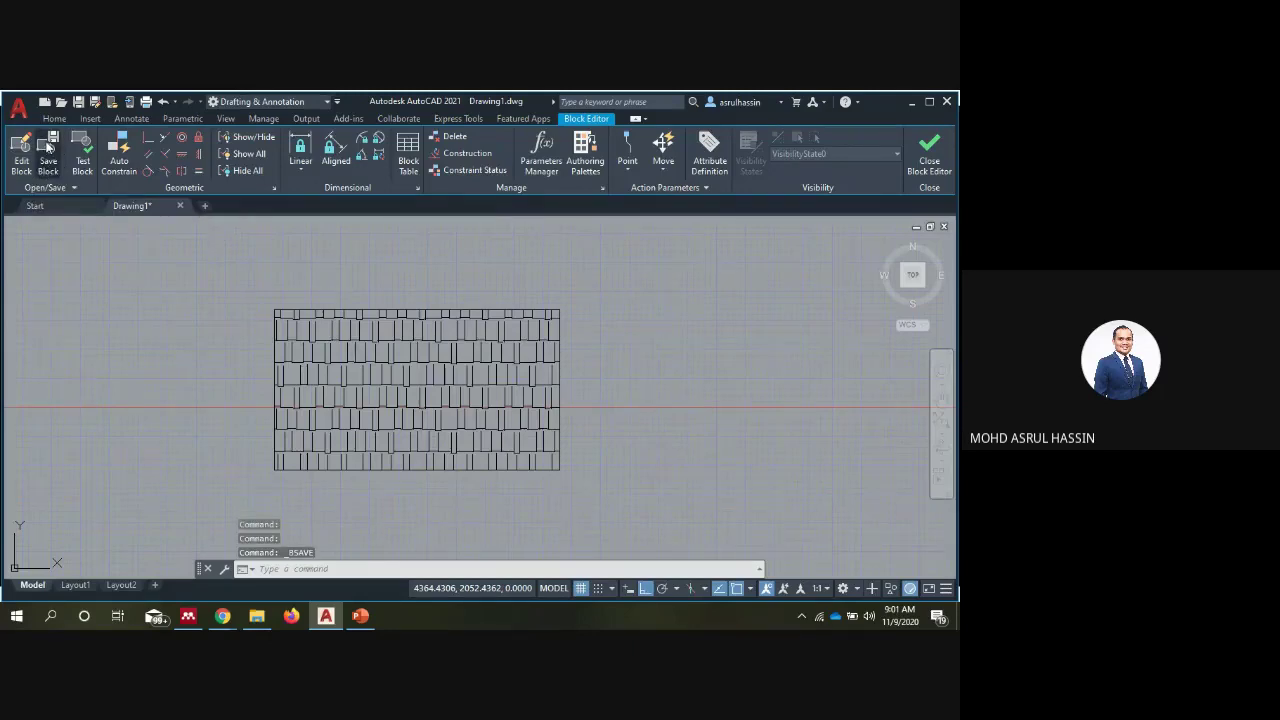
pyautogui.click(56, 187)
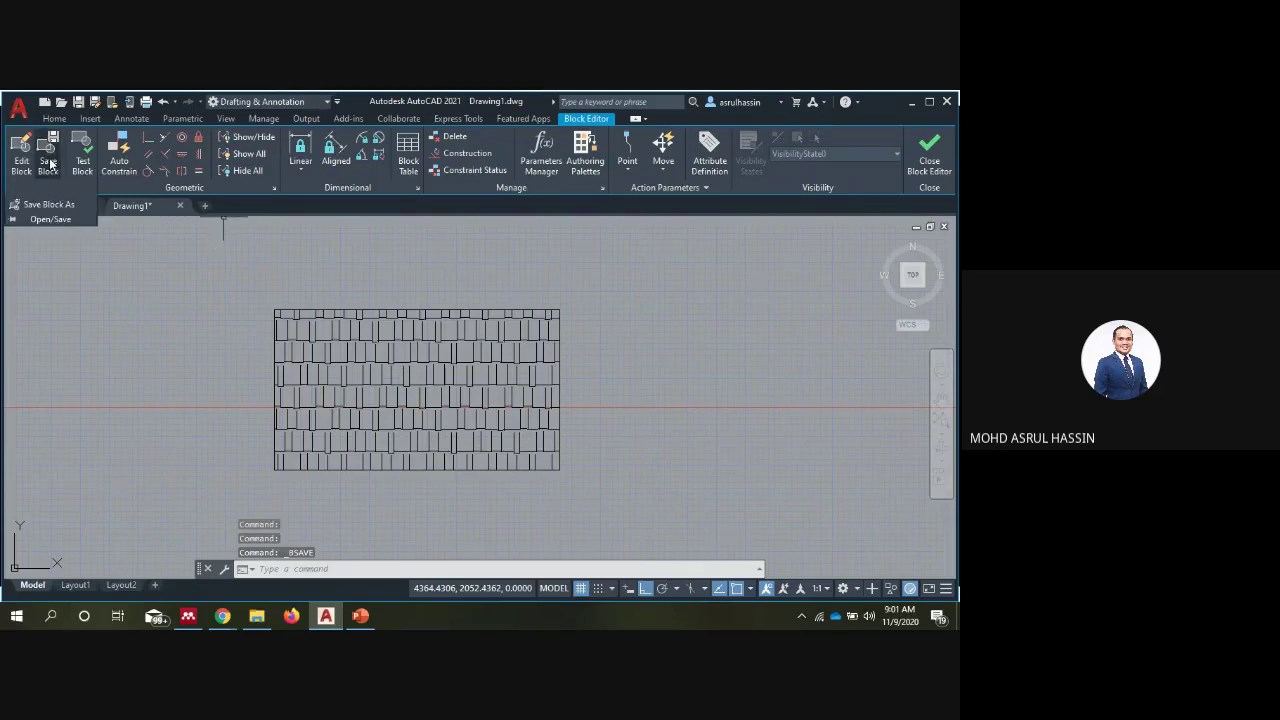
pyautogui.press('Escape')
pyautogui.press('Escape')
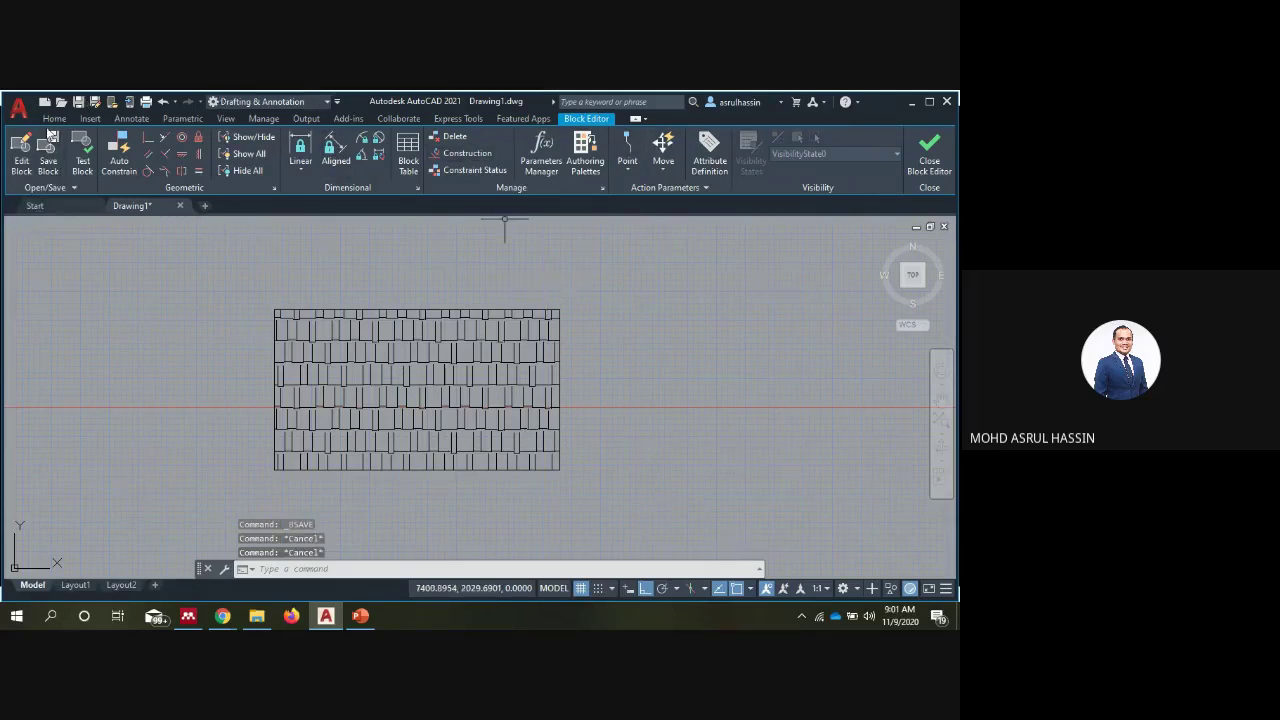
pyautogui.click(54, 118)
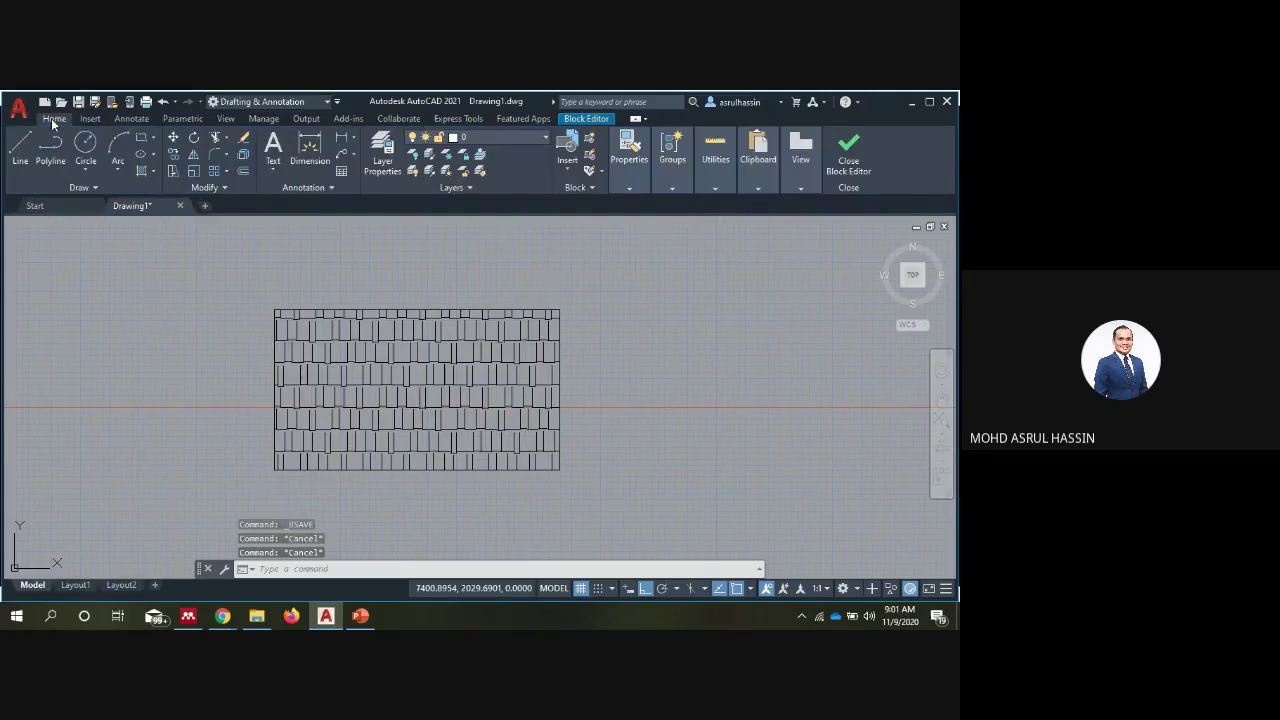
pyautogui.click(596, 119)
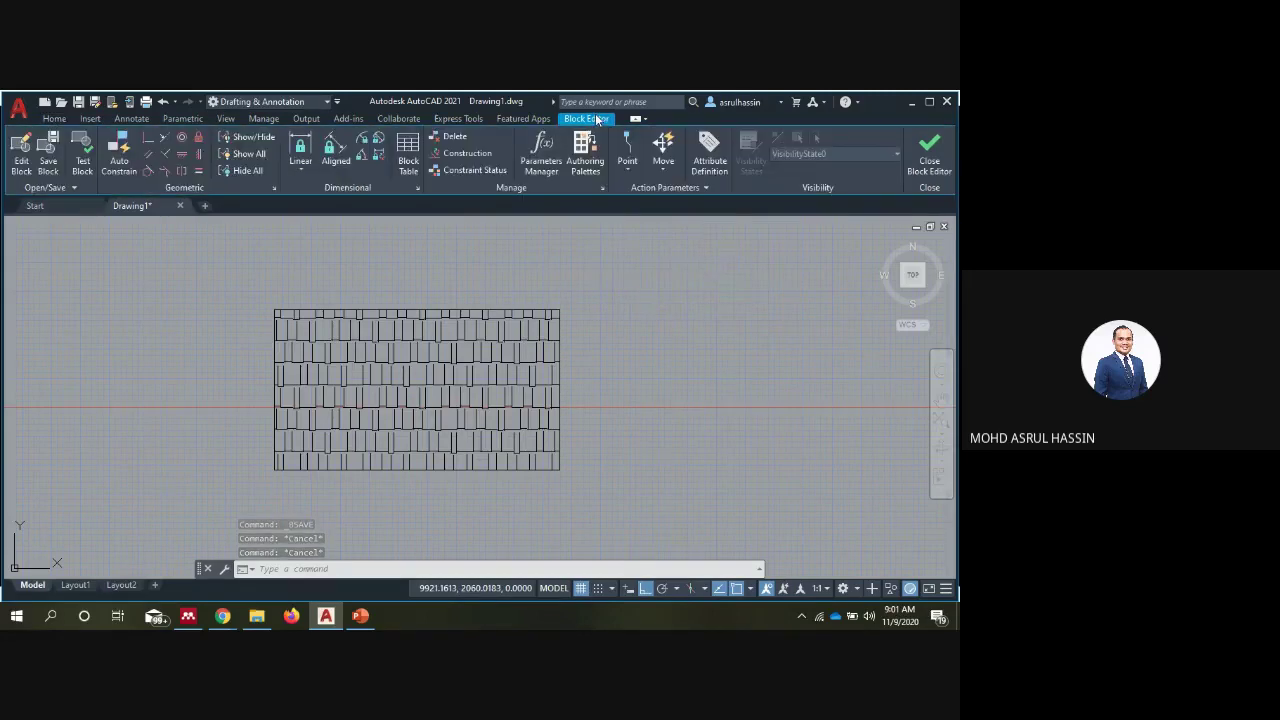
# Exit the Block Editor and return to Drawing1's model space
pyautogui.click(933, 152)
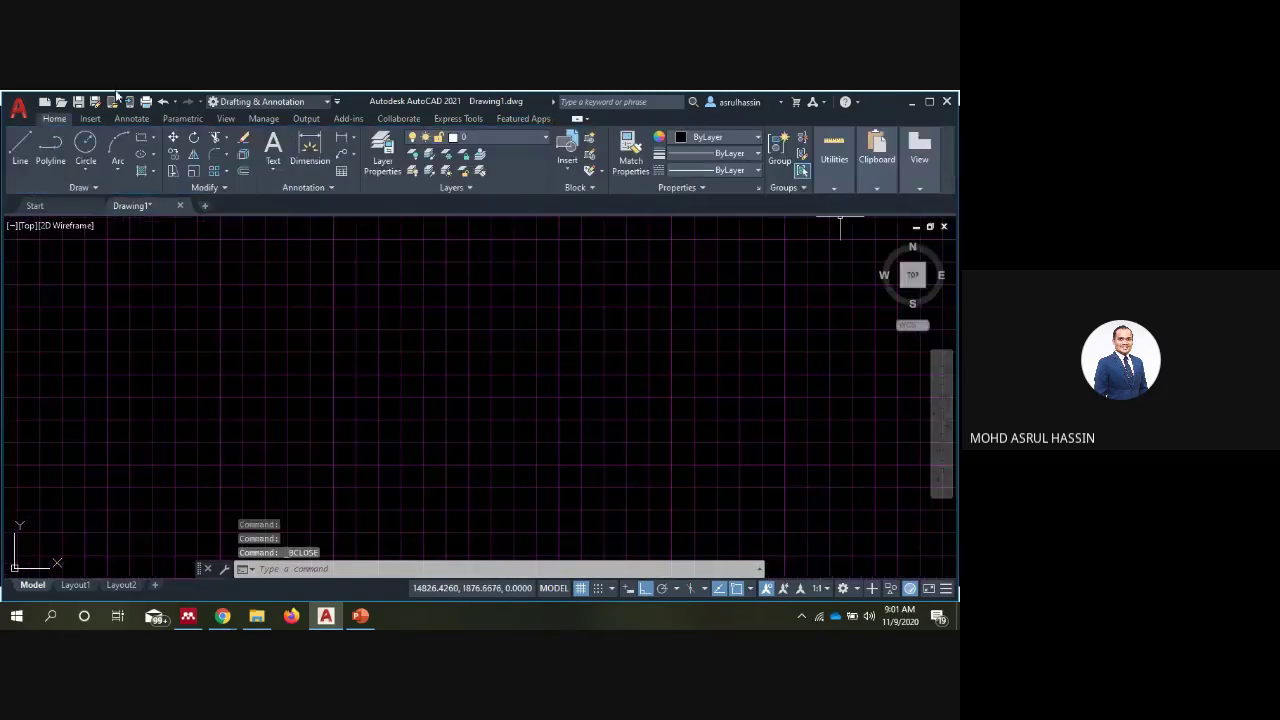
pyautogui.scroll(-3, 503, 363)
pyautogui.scroll(3, 508, 351)
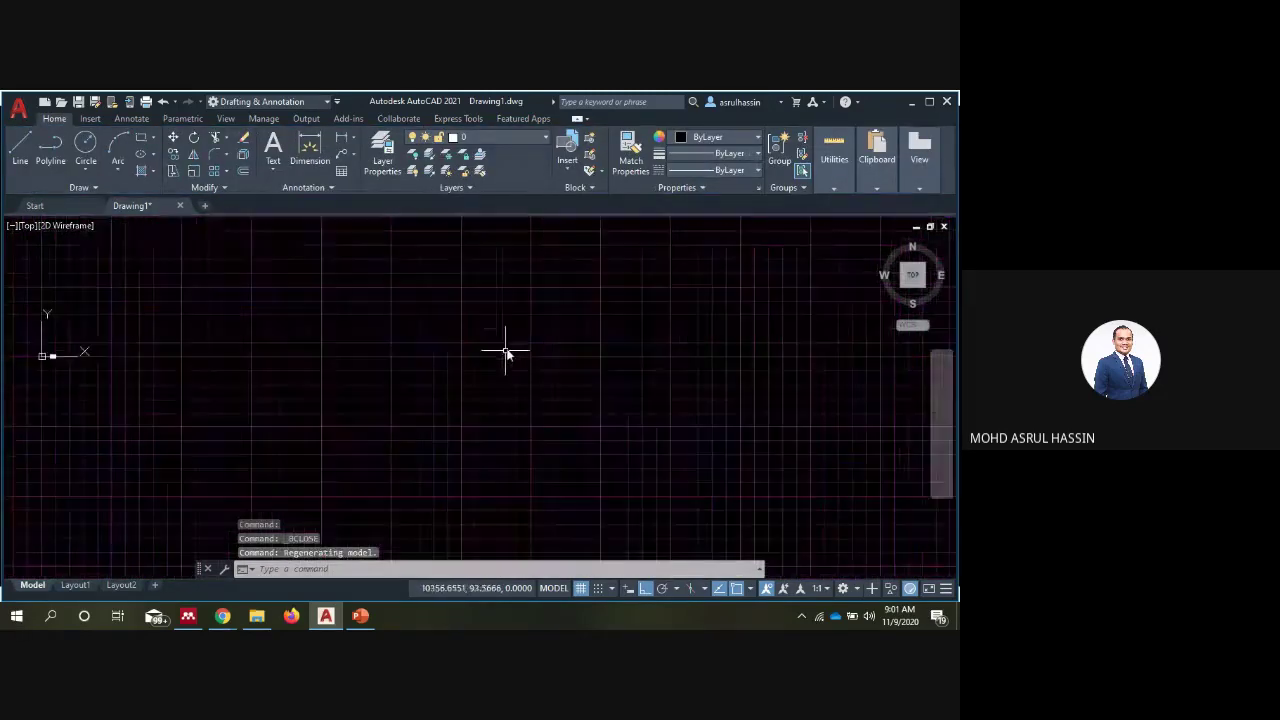
pyautogui.scroll(2, 512, 335)
pyautogui.scroll(-3, 515, 316)
pyautogui.scroll(2, 459, 410)
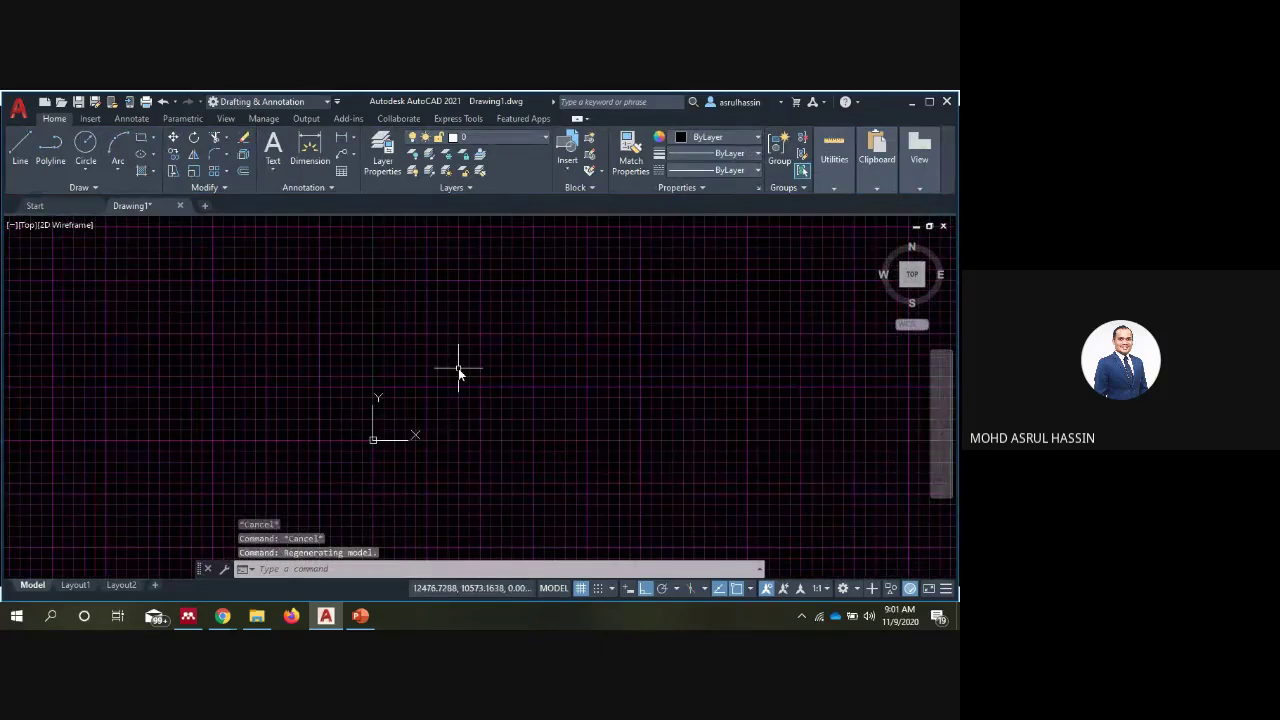
# Open the Blocks palette with the I alias, then close it to clear the drawing area
pyautogui.press('Escape')
pyautogui.press('Escape')
pyautogui.press('Escape')
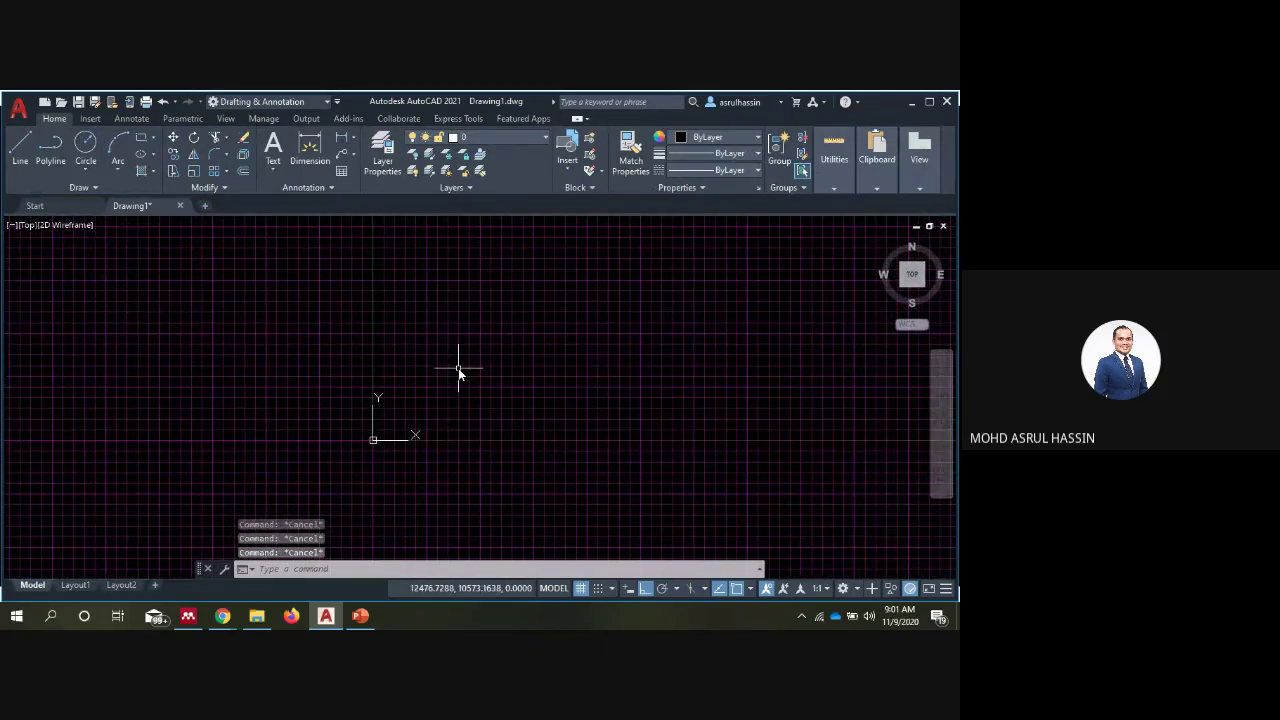
pyautogui.write('i')
pyautogui.press('Return')
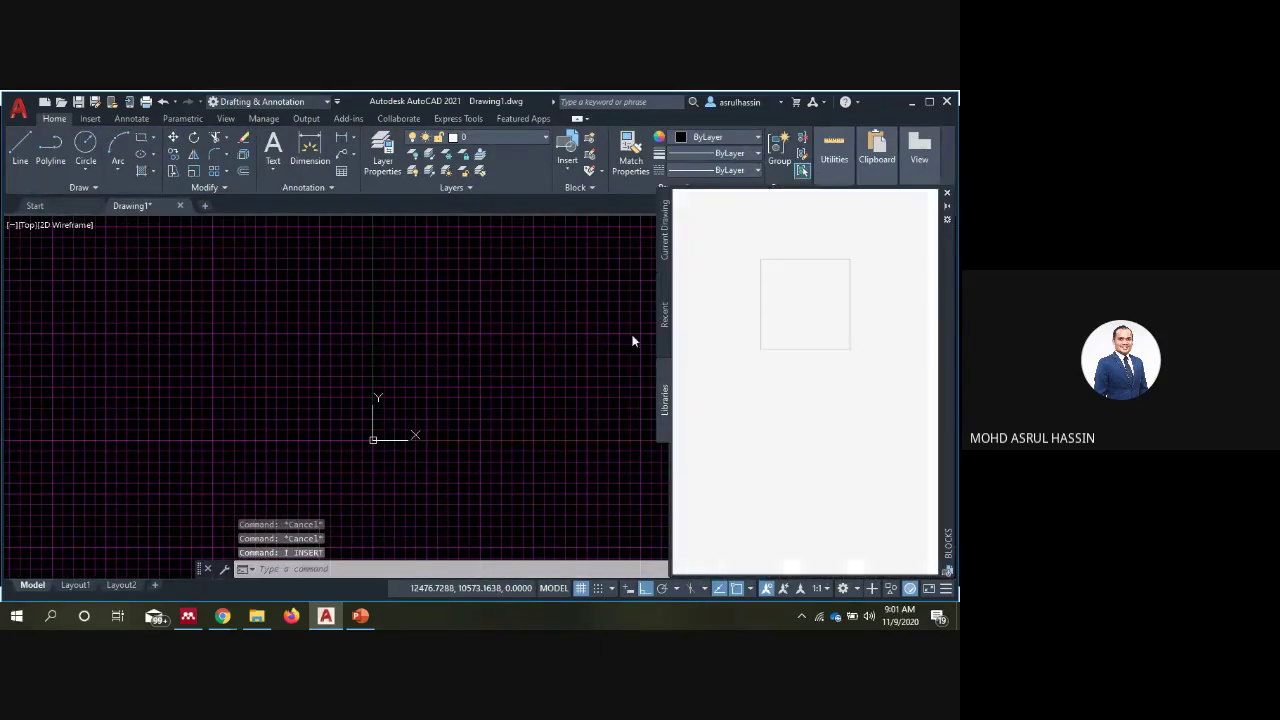
pyautogui.click(948, 193)
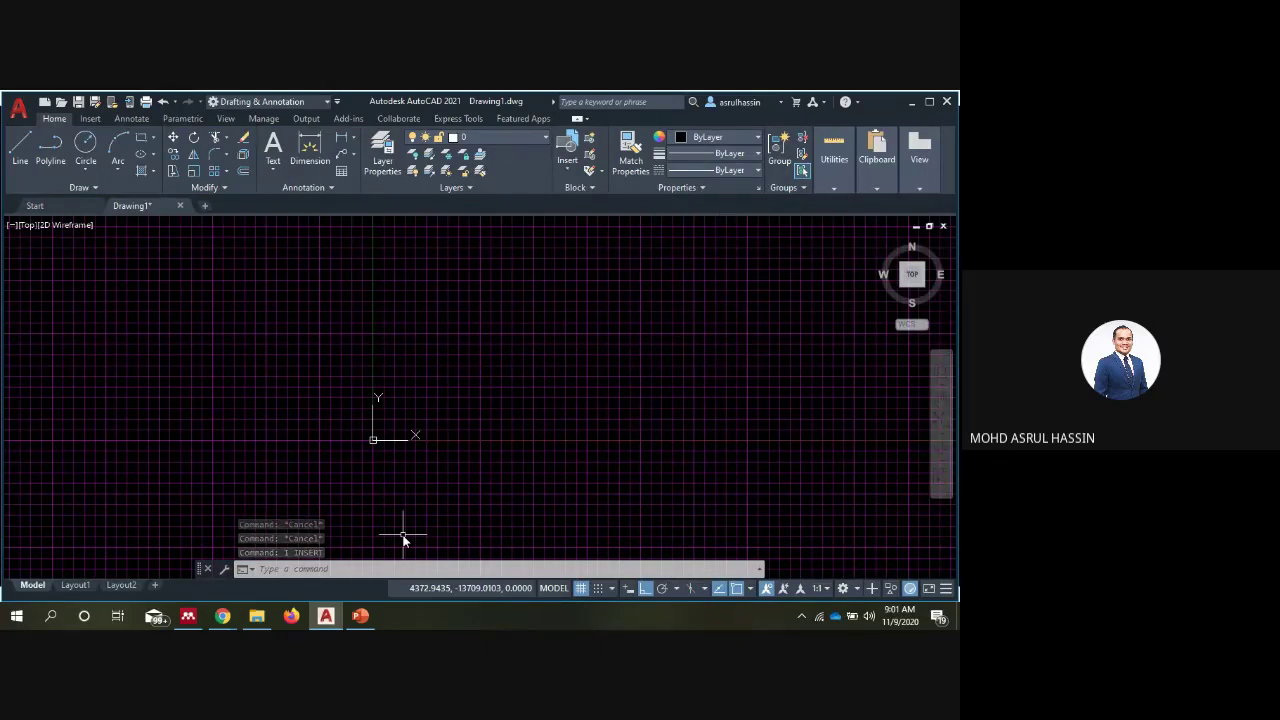
pyautogui.write('b')
pyautogui.press('Return')
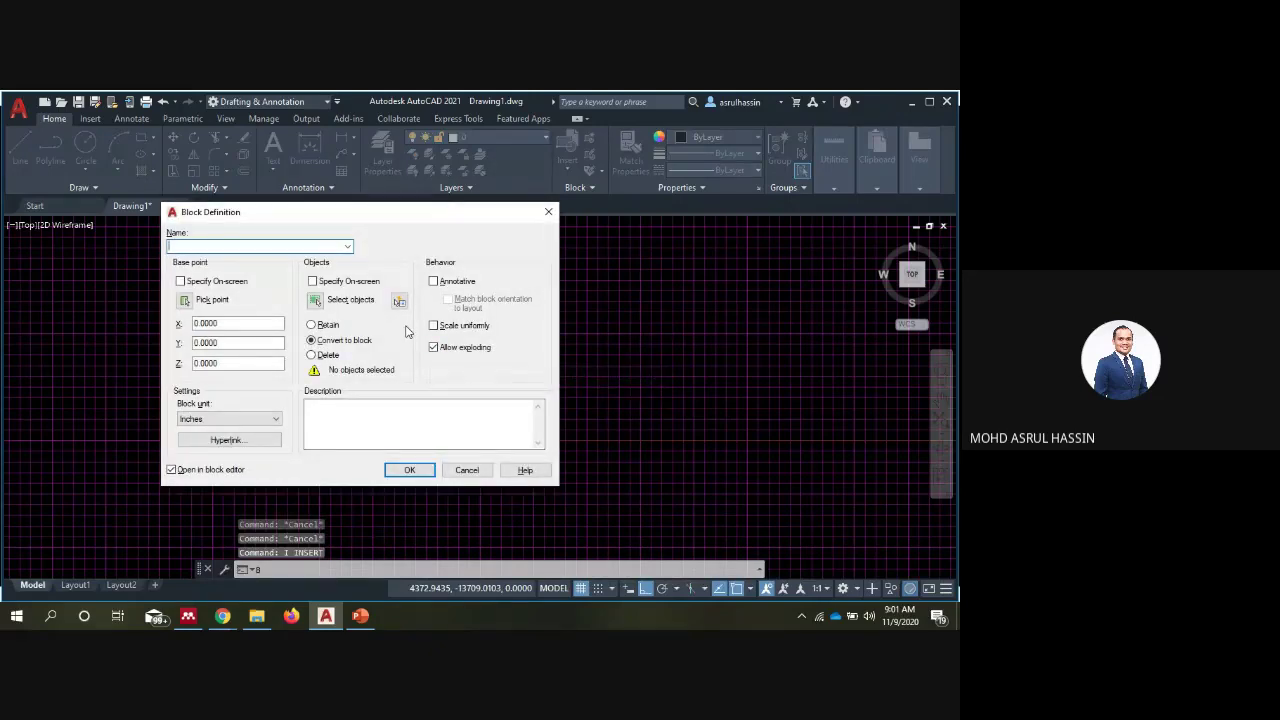
pyautogui.click(277, 246)
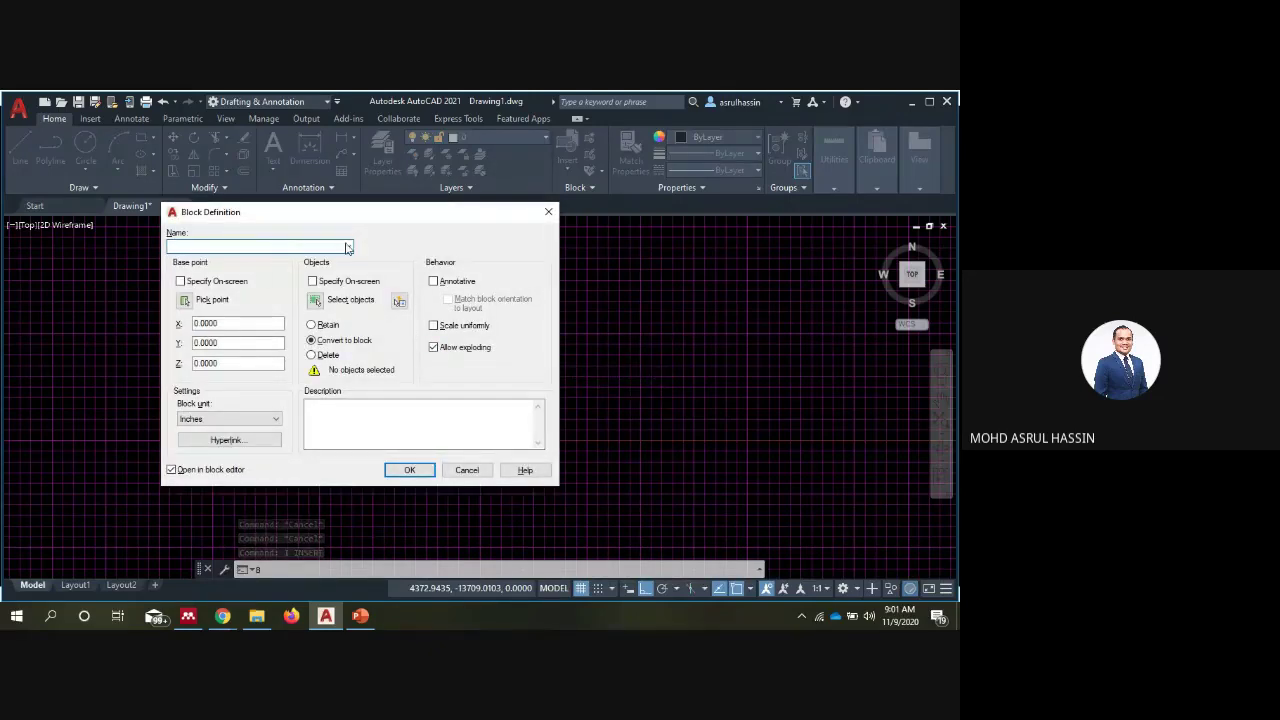
pyautogui.write('r')
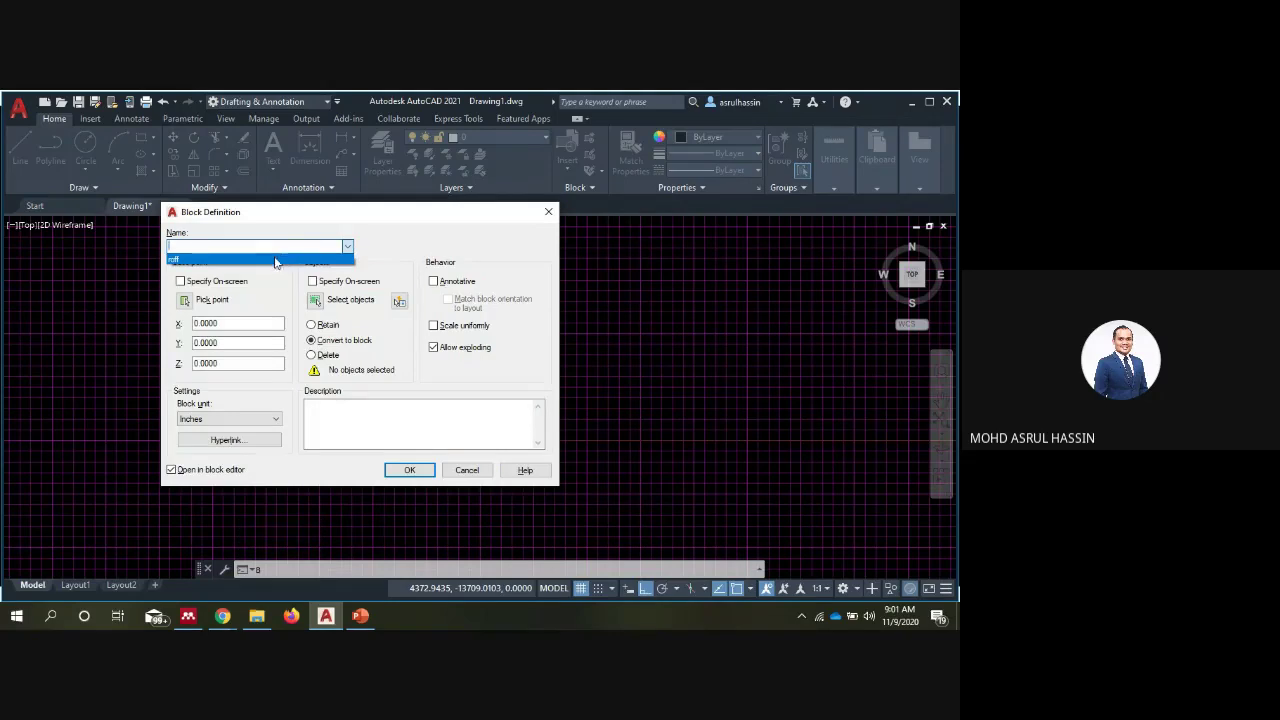
pyautogui.click(275, 260)
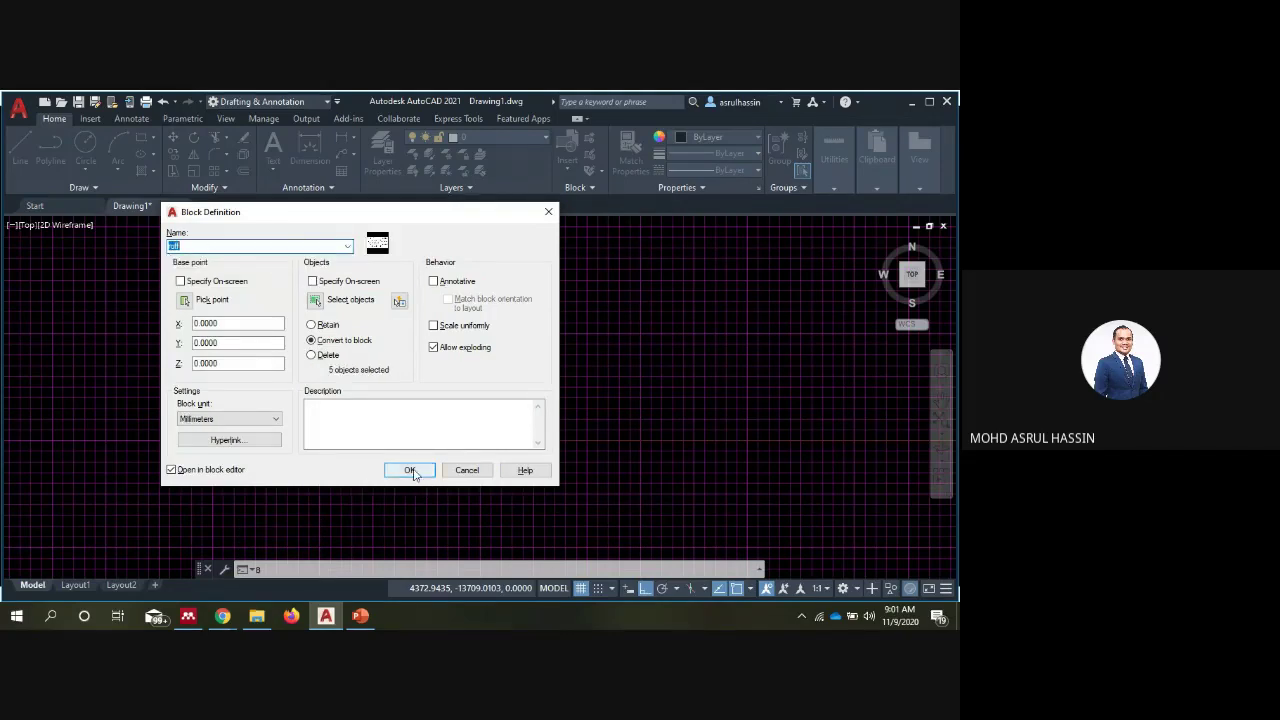
pyautogui.click(410, 470)
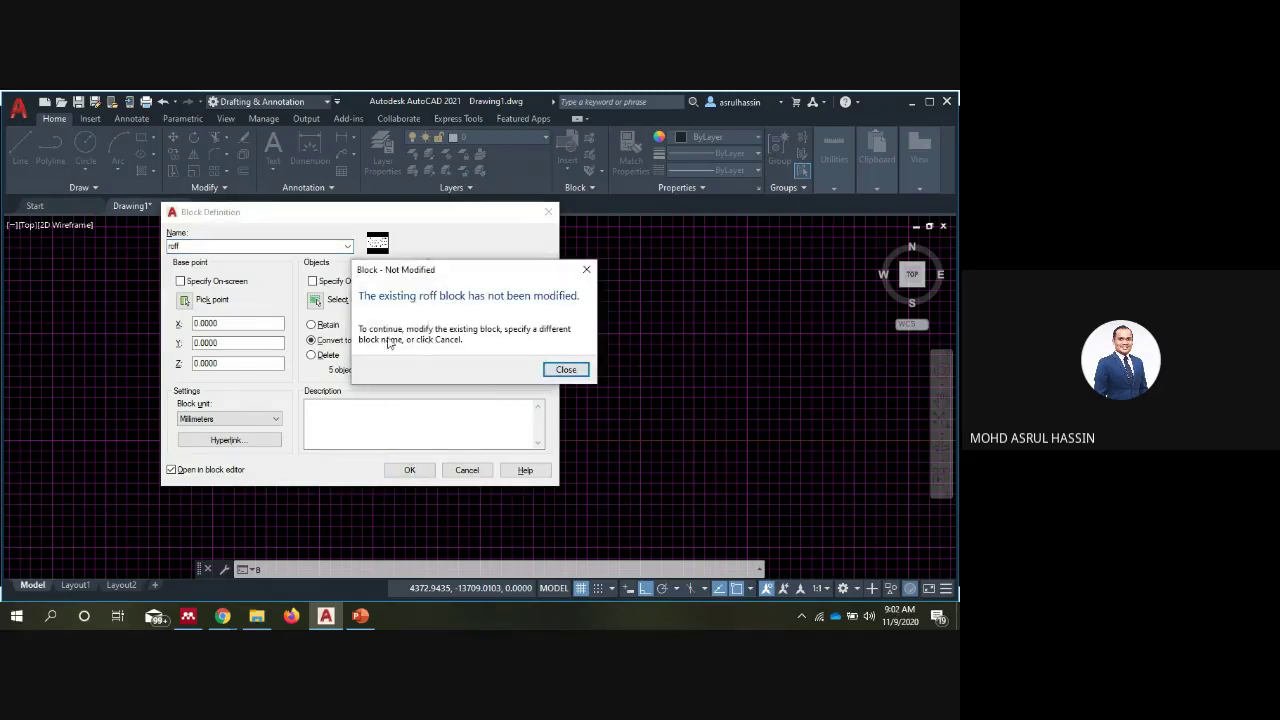
pyautogui.click(563, 369)
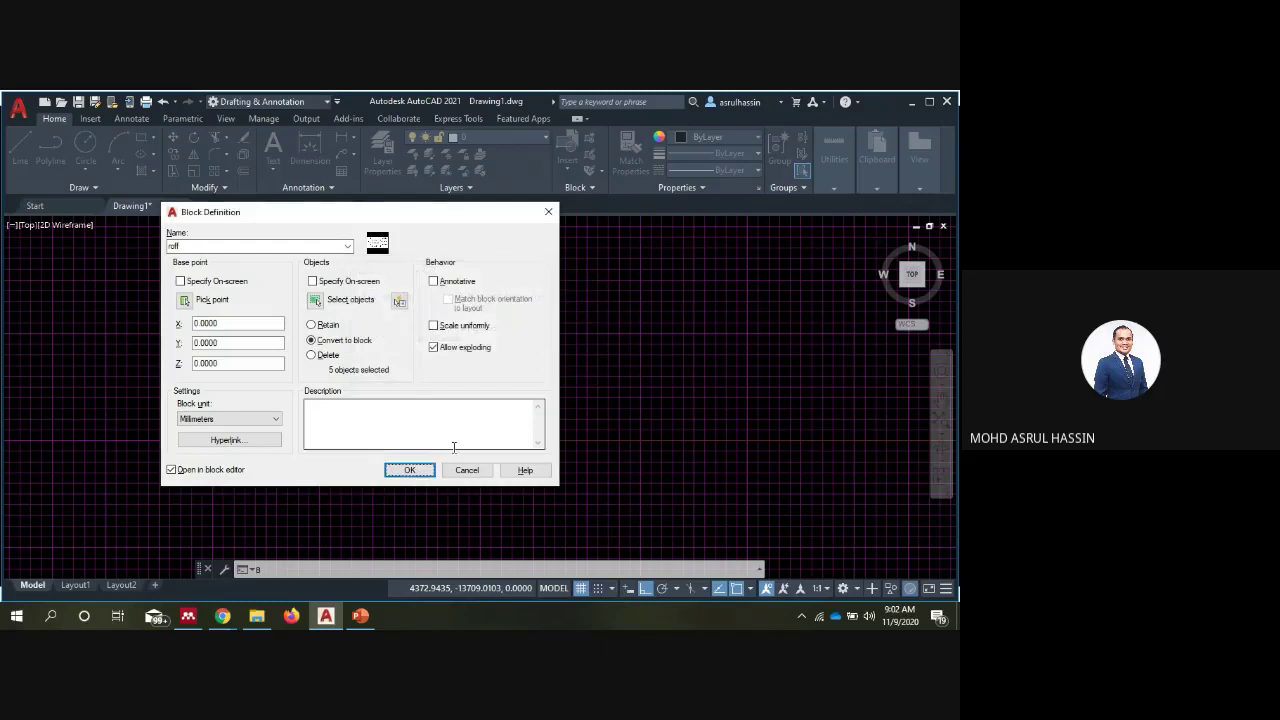
pyautogui.click(408, 471)
pyautogui.click(563, 369)
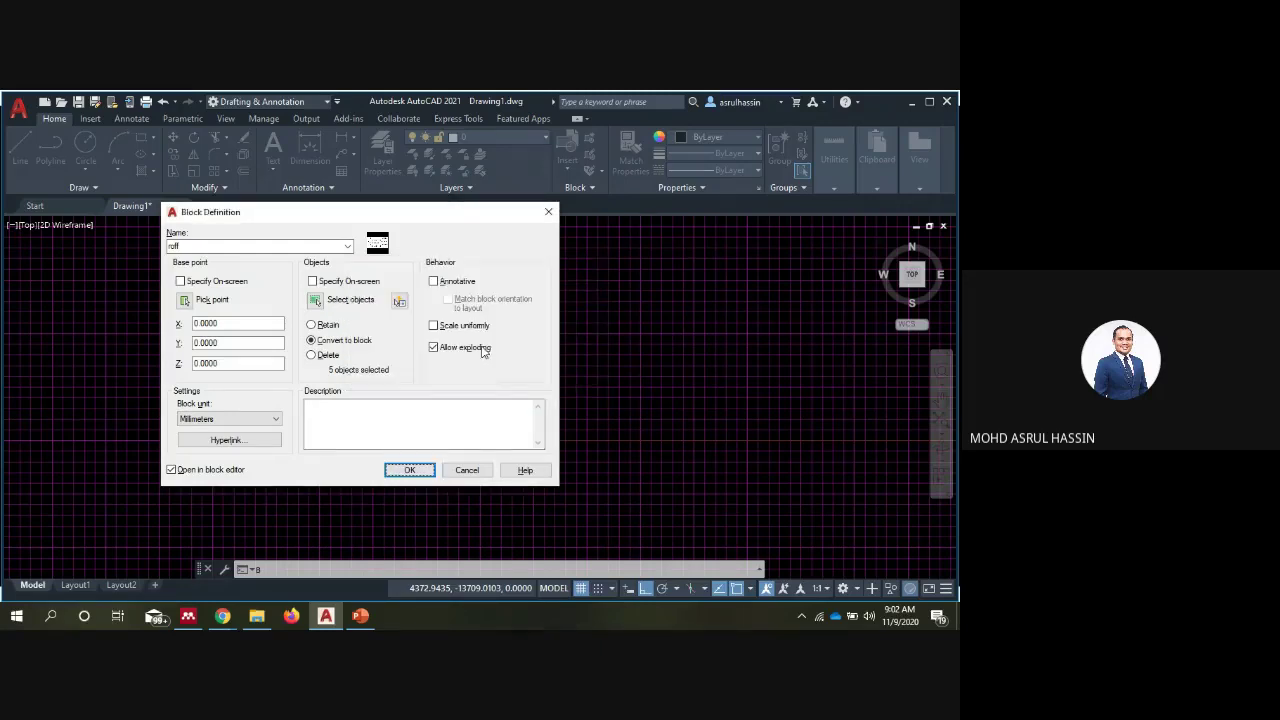
pyautogui.click(315, 246)
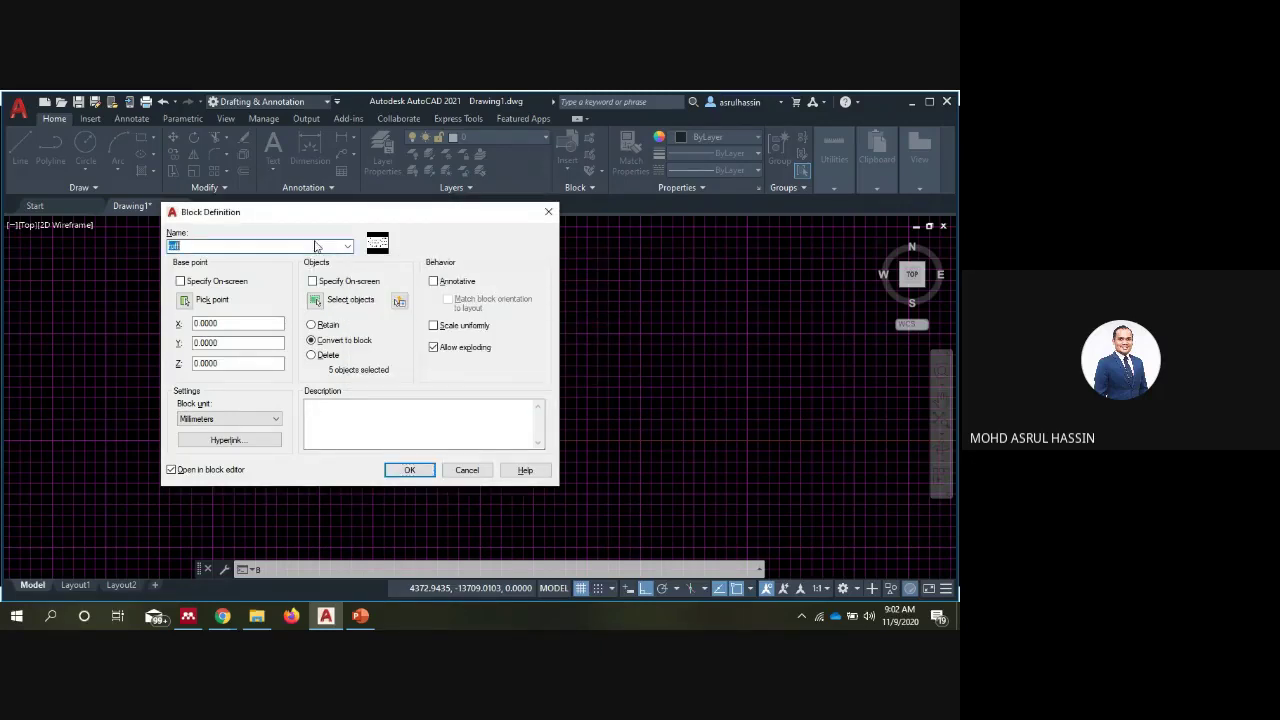
pyautogui.click(548, 211)
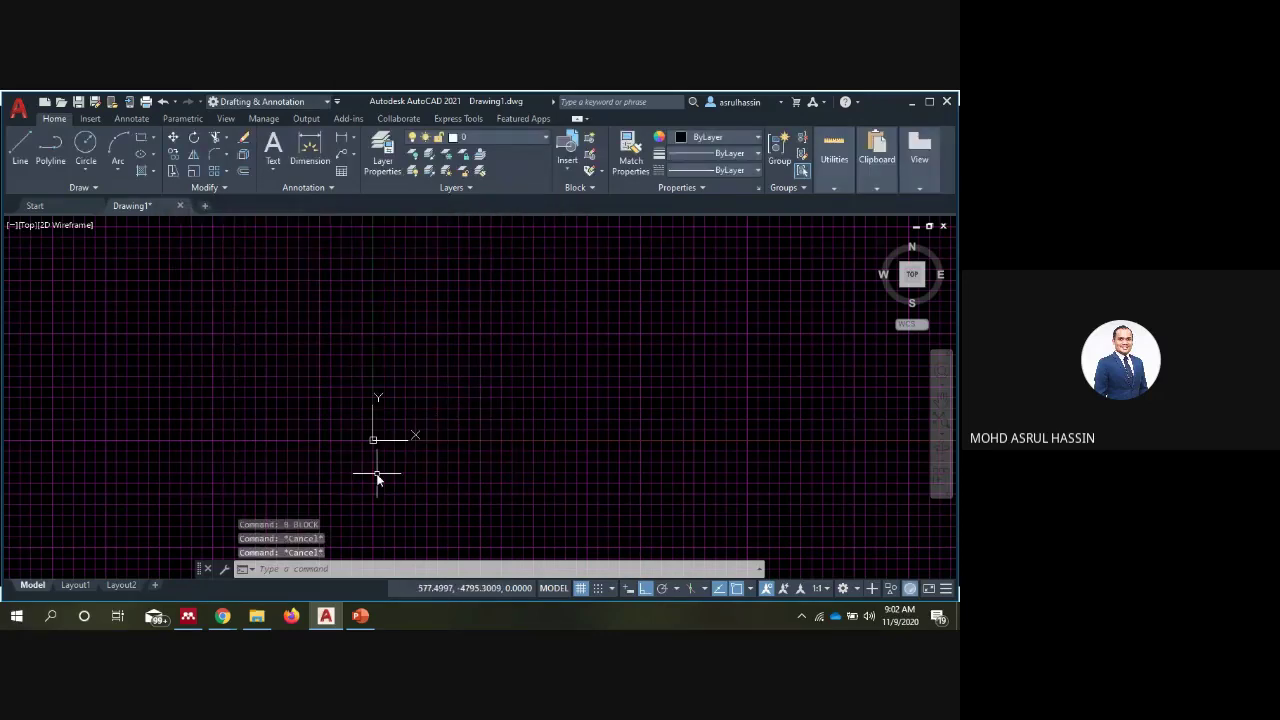
# Start INSERT and pick the 'roff' block from the Current Drawing blocks
pyautogui.write('INSERT')
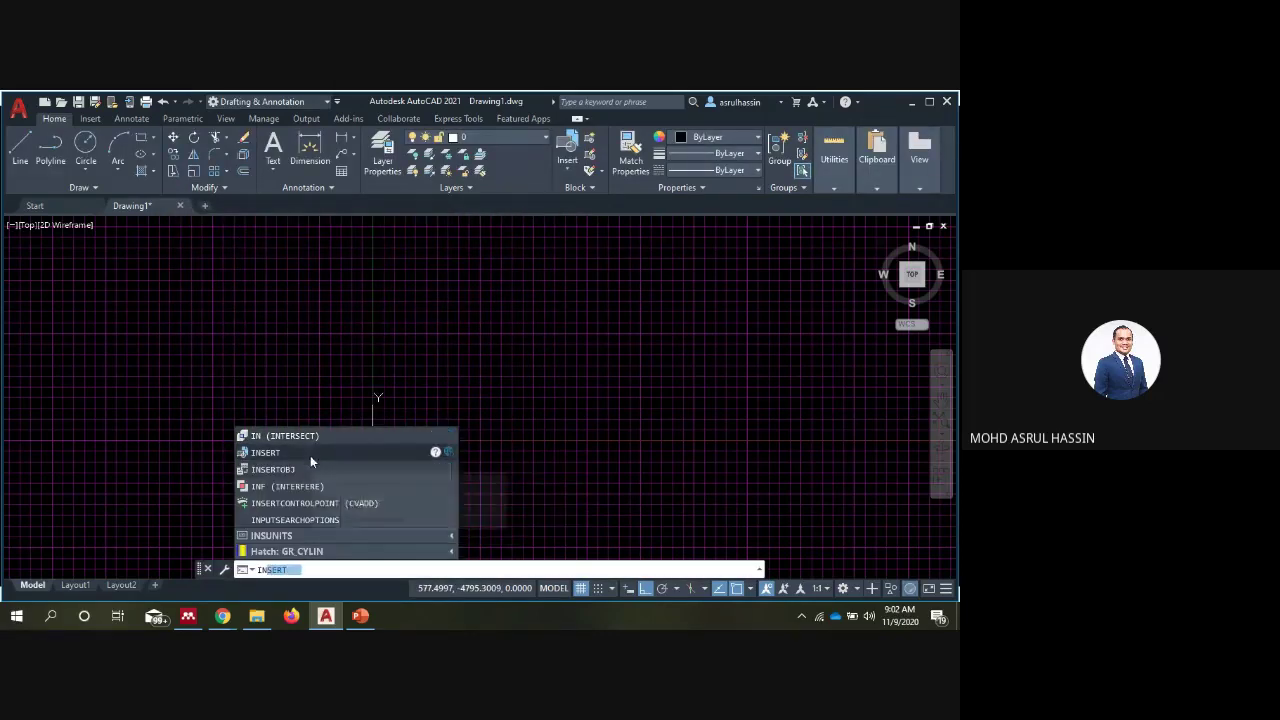
pyautogui.click(310, 454)
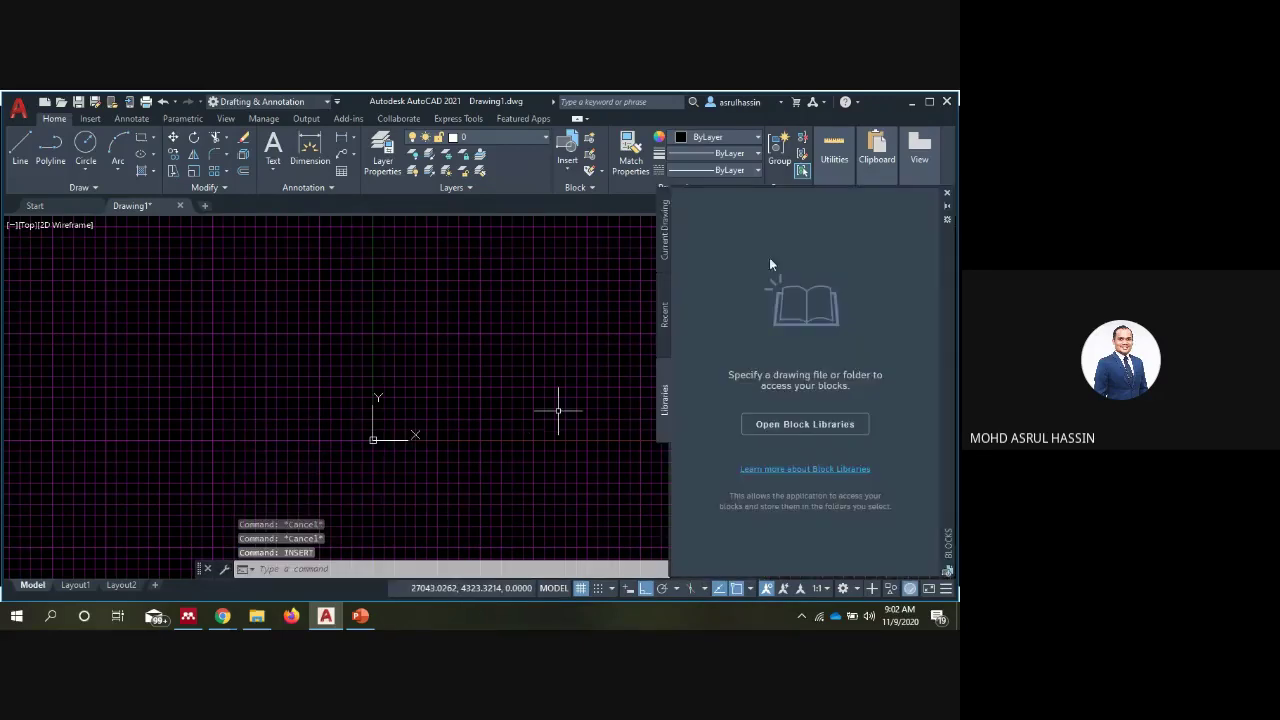
pyautogui.click(666, 307)
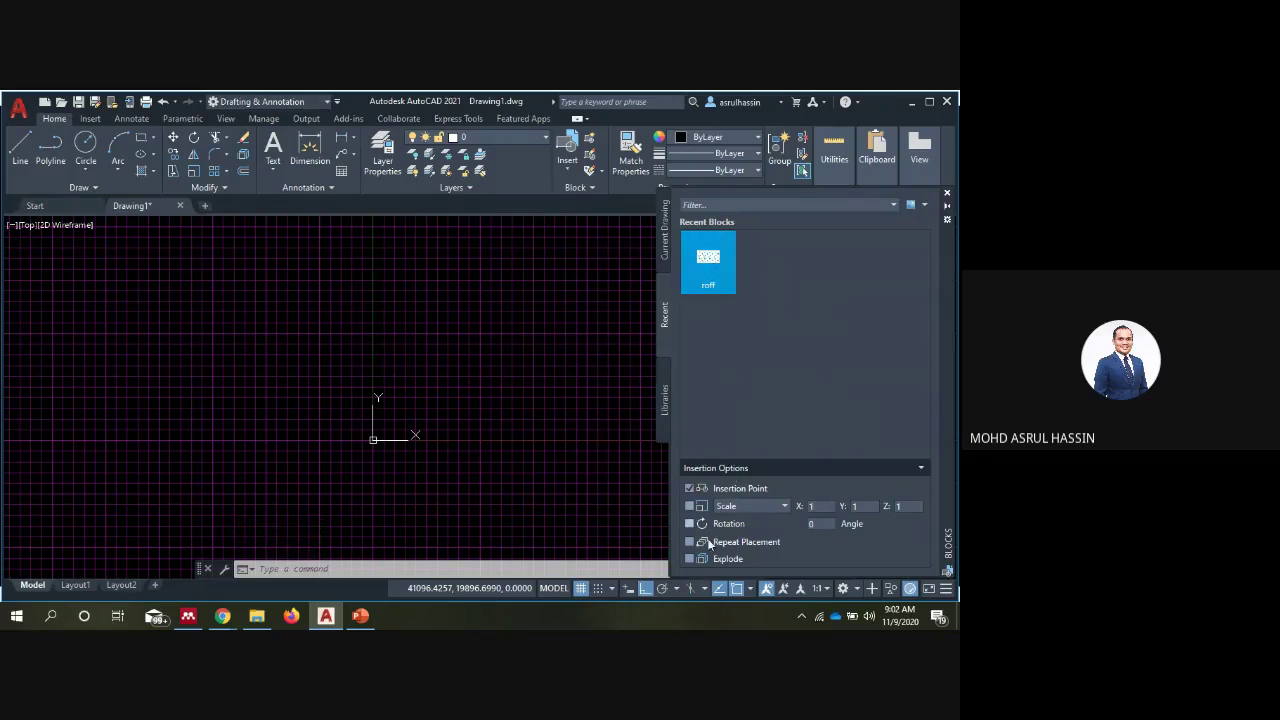
pyautogui.click(708, 262)
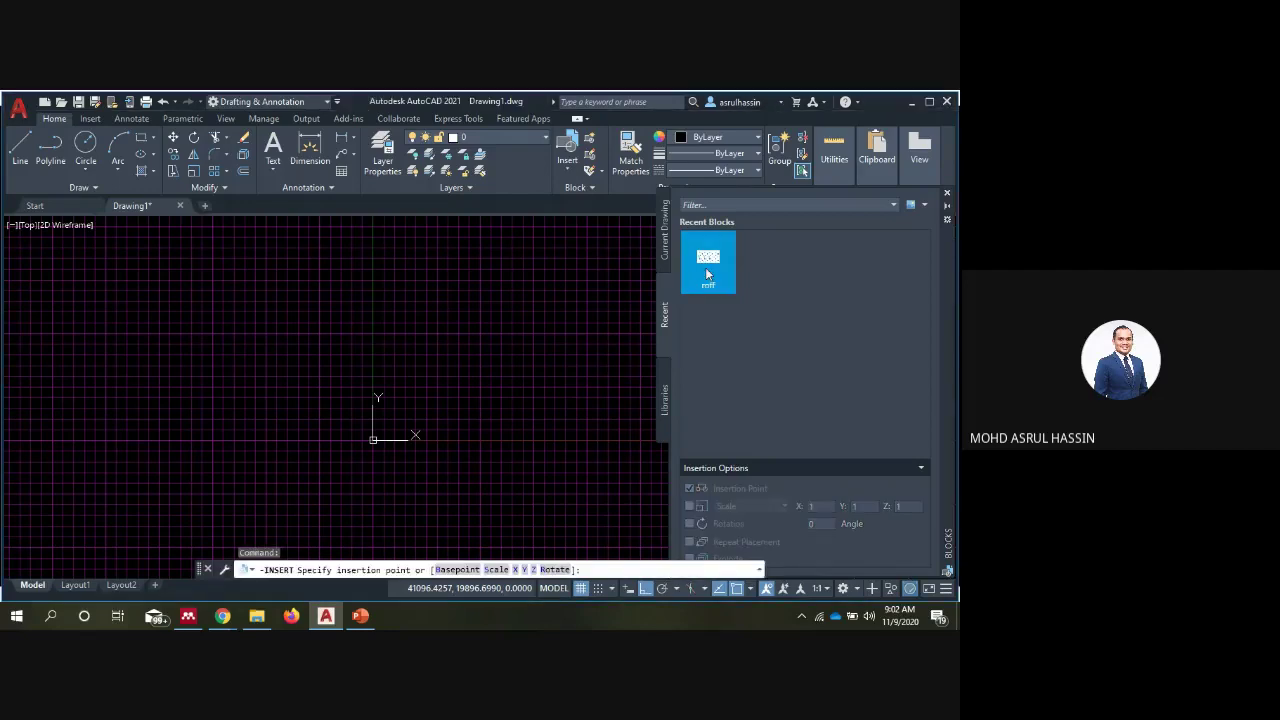
pyautogui.press('Escape')
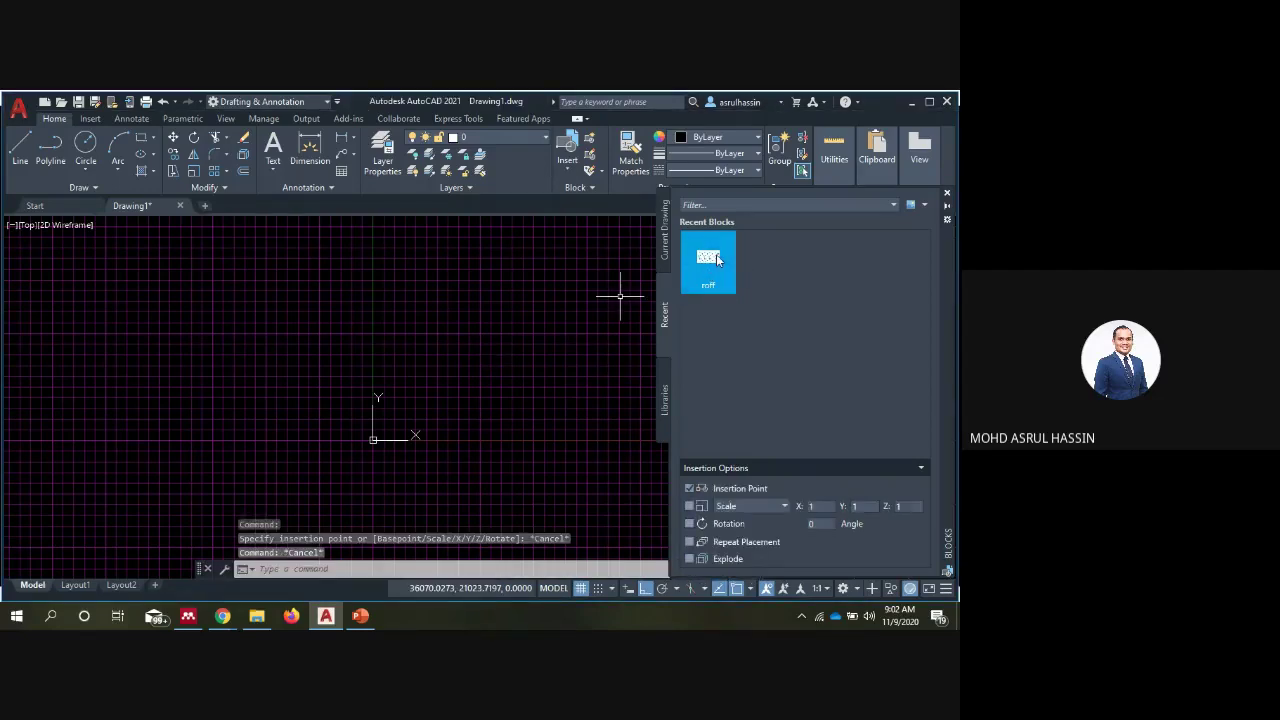
pyautogui.click(666, 248)
pyautogui.click(692, 272)
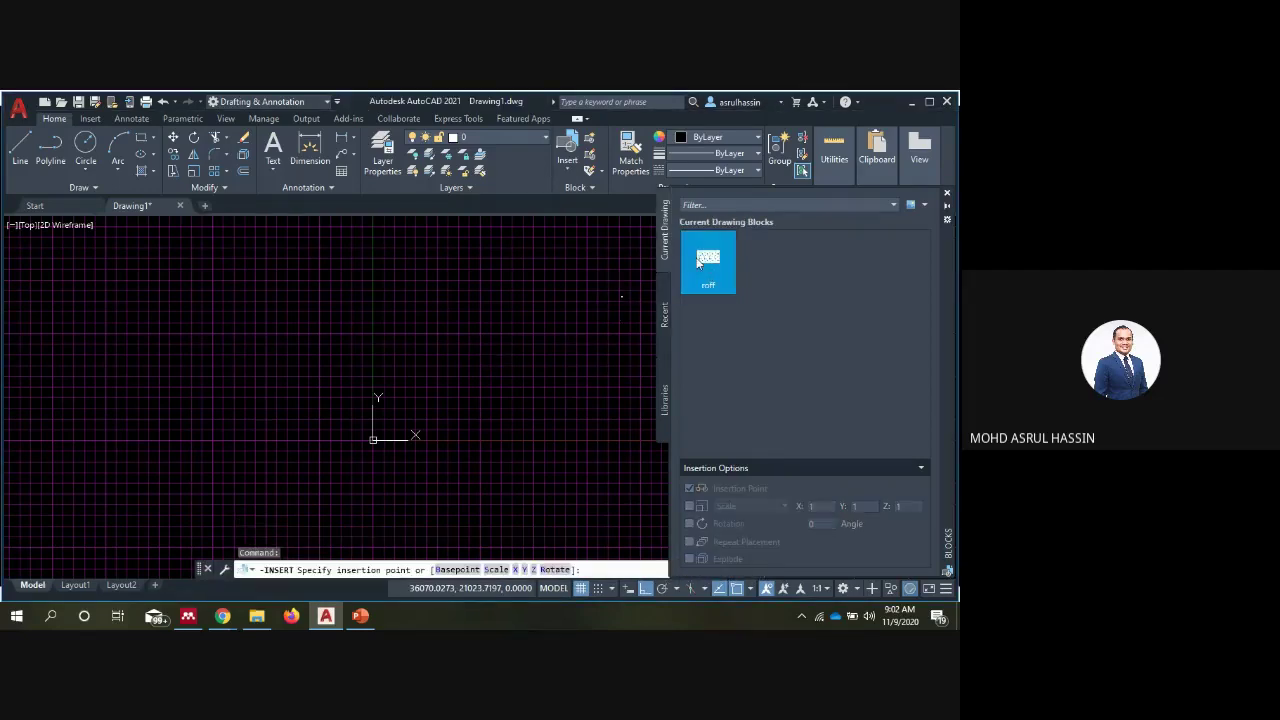
# Place the 'roff' roof-tile block on Drawing1's grid
pyautogui.scroll(3, 629, 309)
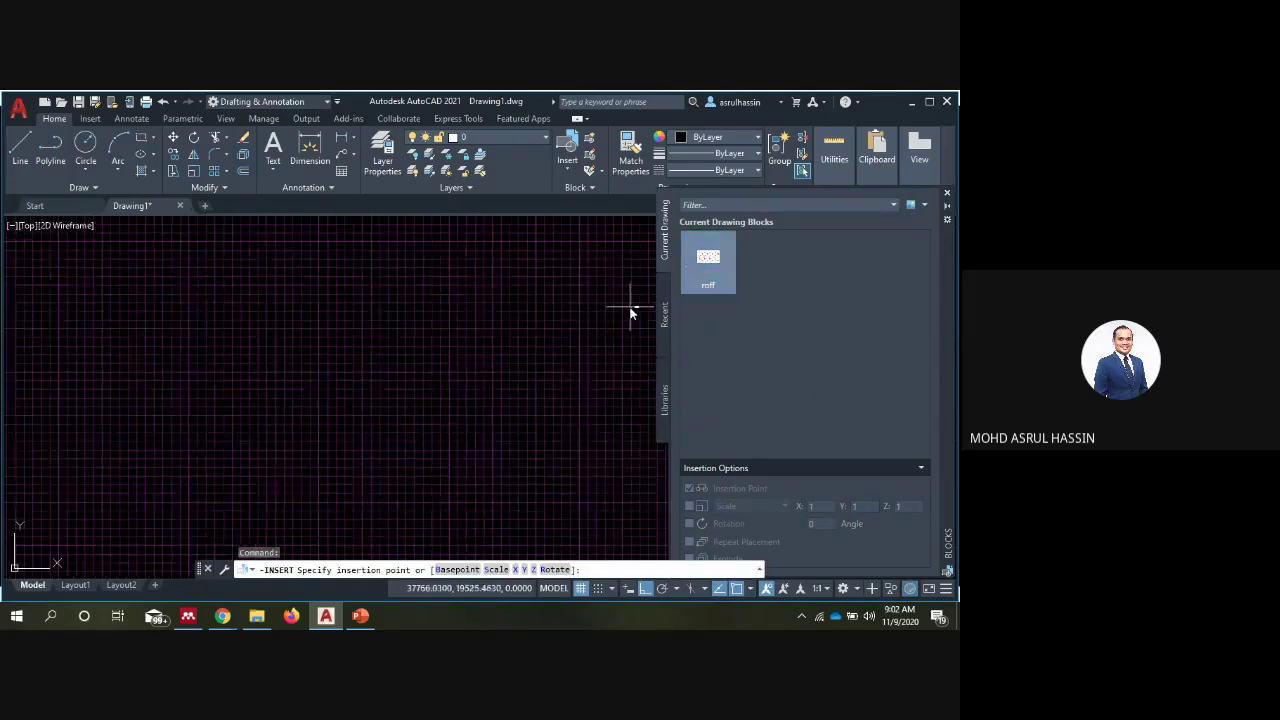
pyautogui.moveTo(635, 302); pyautogui.dragTo(308, 300, button='middle')
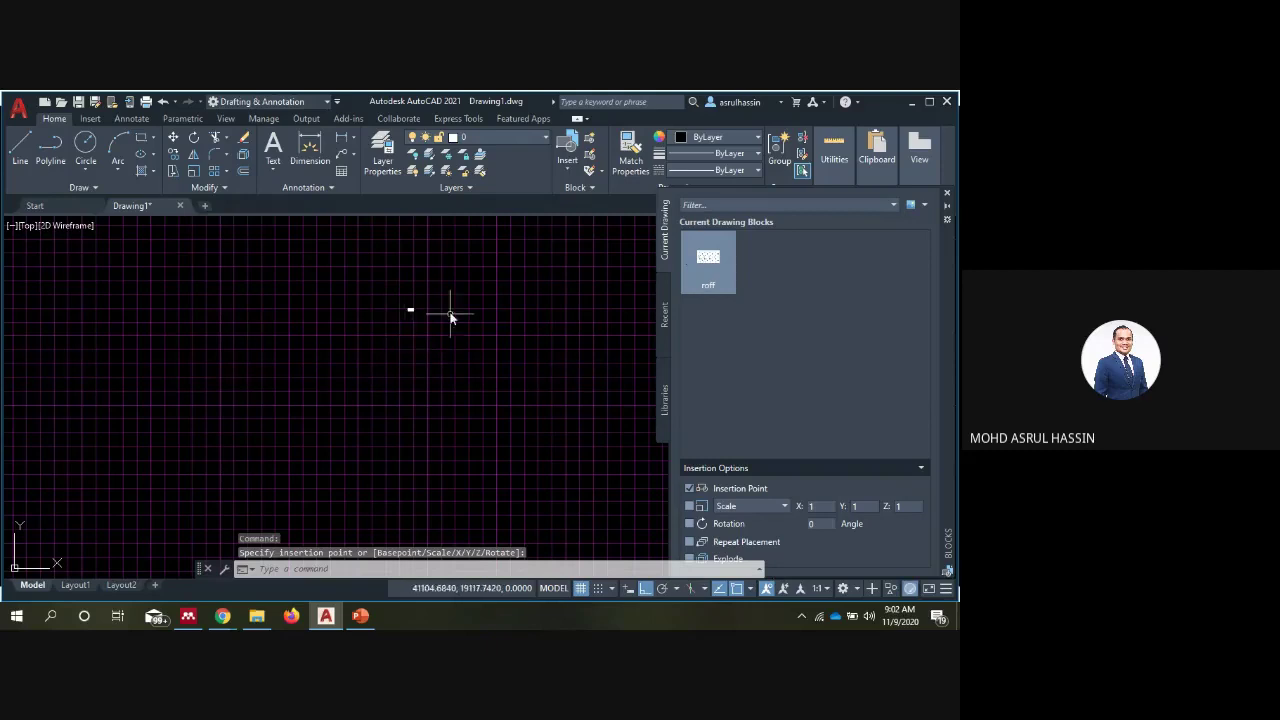
pyautogui.scroll(1, 400, 297)
pyautogui.scroll(1, 477, 387)
pyautogui.scroll(5, 470, 350)
pyautogui.moveTo(457, 317); pyautogui.dragTo(574, 437, button='middle')
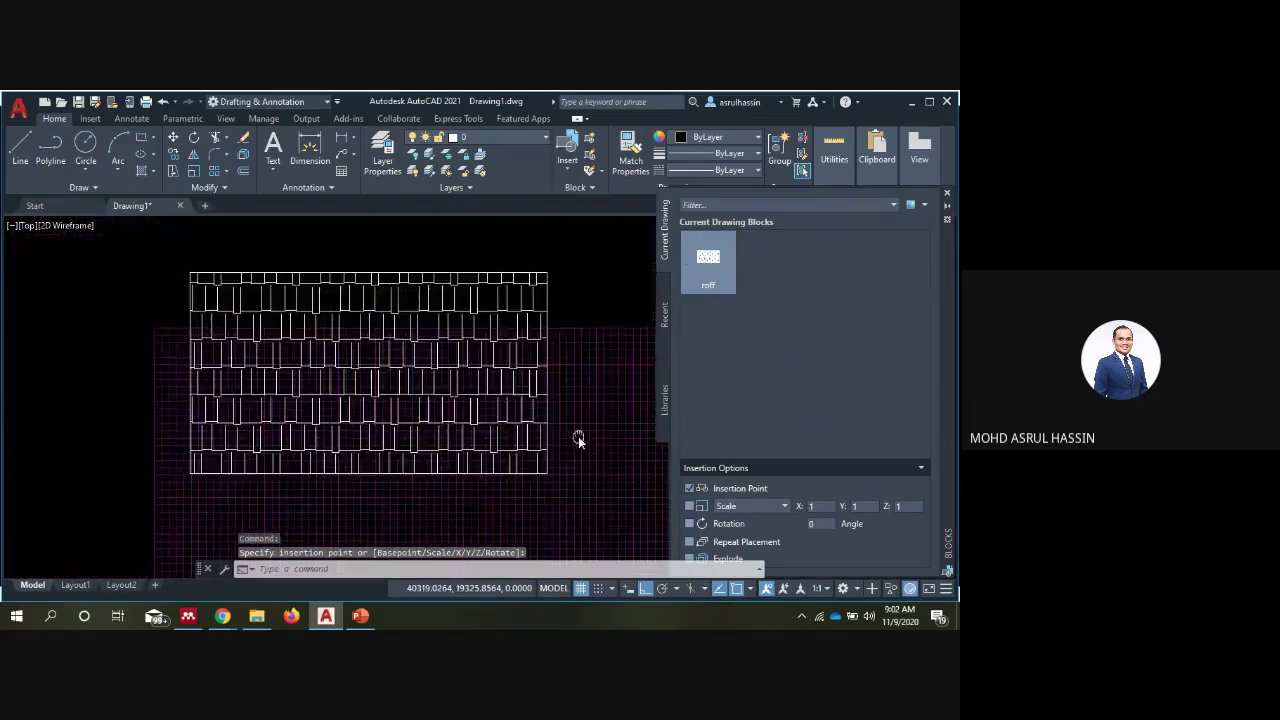
pyautogui.scroll(-3, 490, 370)
pyautogui.scroll(4, 463, 352)
pyautogui.scroll(-2, 470, 345)
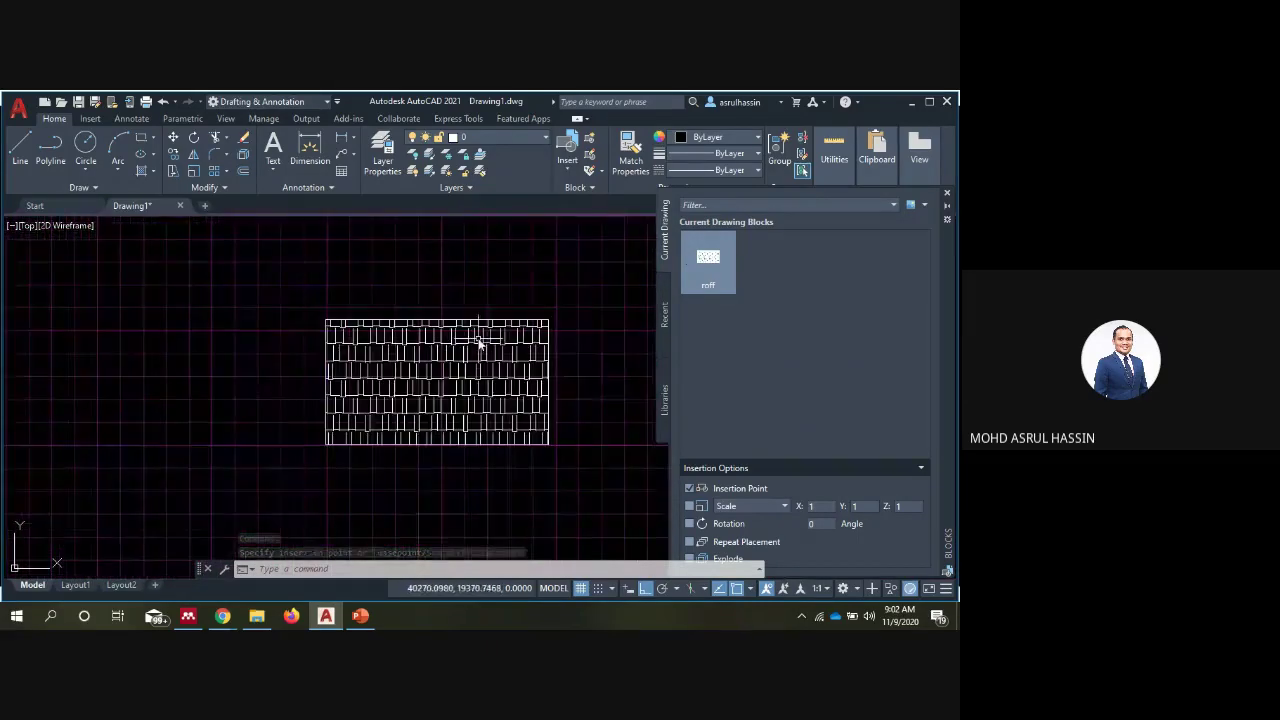
pyautogui.click(478, 340)
pyautogui.click(666, 385)
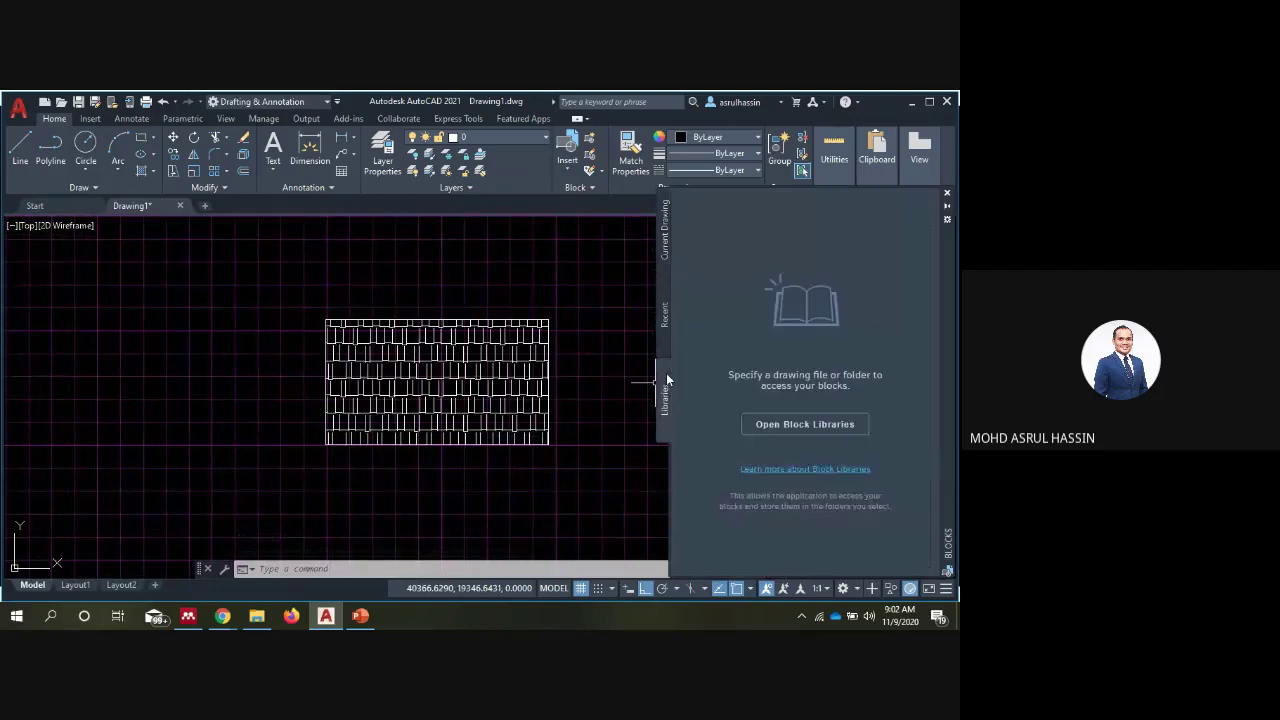
pyautogui.click(802, 425)
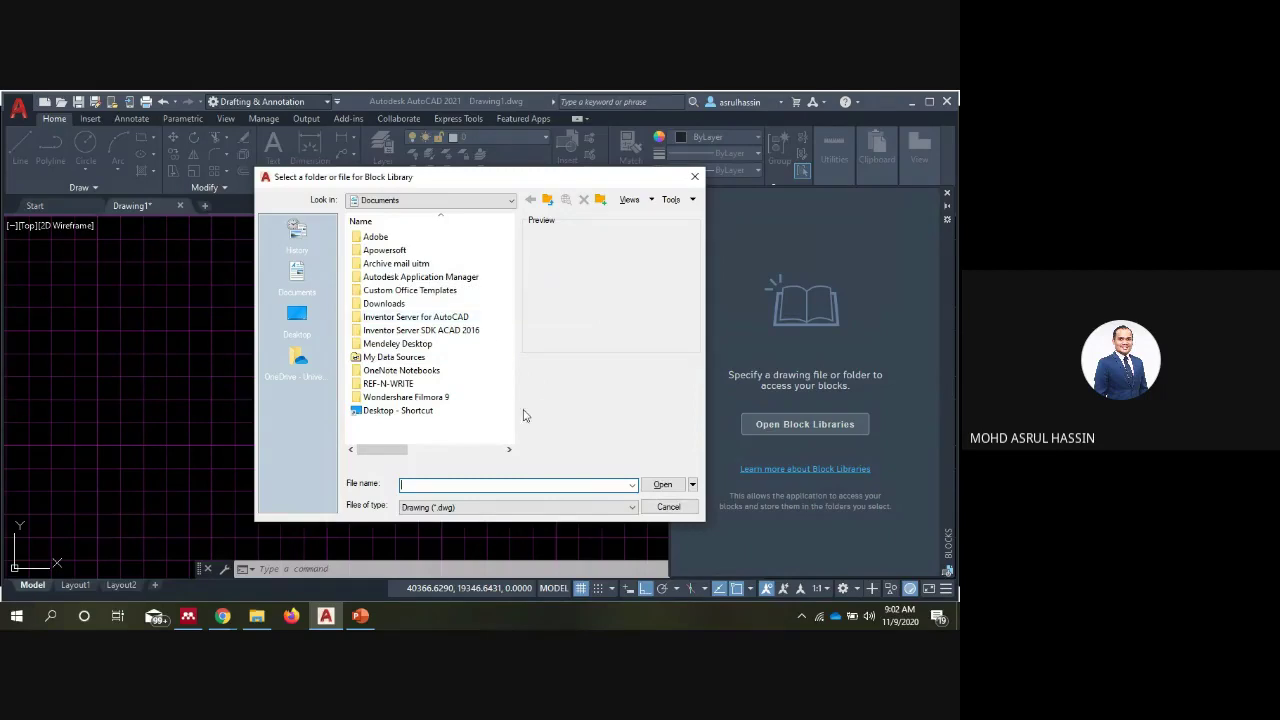
pyautogui.click(668, 508)
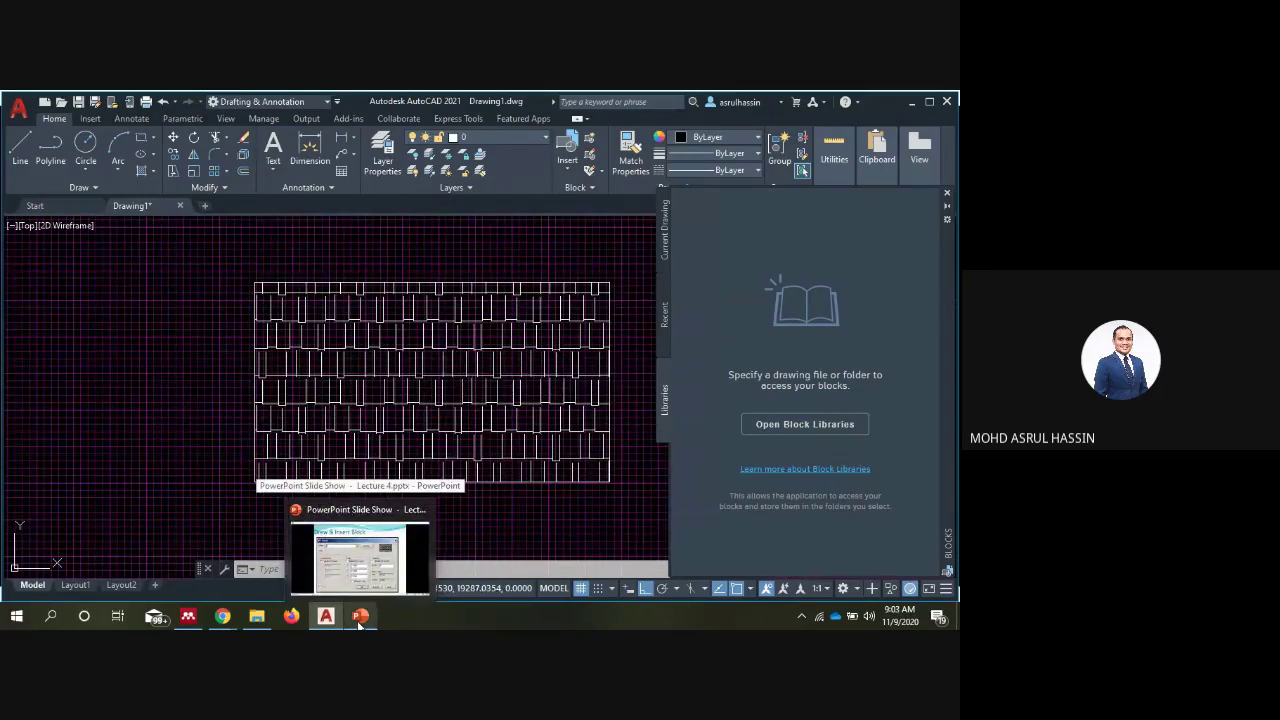
# Advance the slide show to 'Isometric Mode' and dismiss Chrome's dangerous-extension warning
pyautogui.click(359, 620)
pyautogui.click(526, 332)
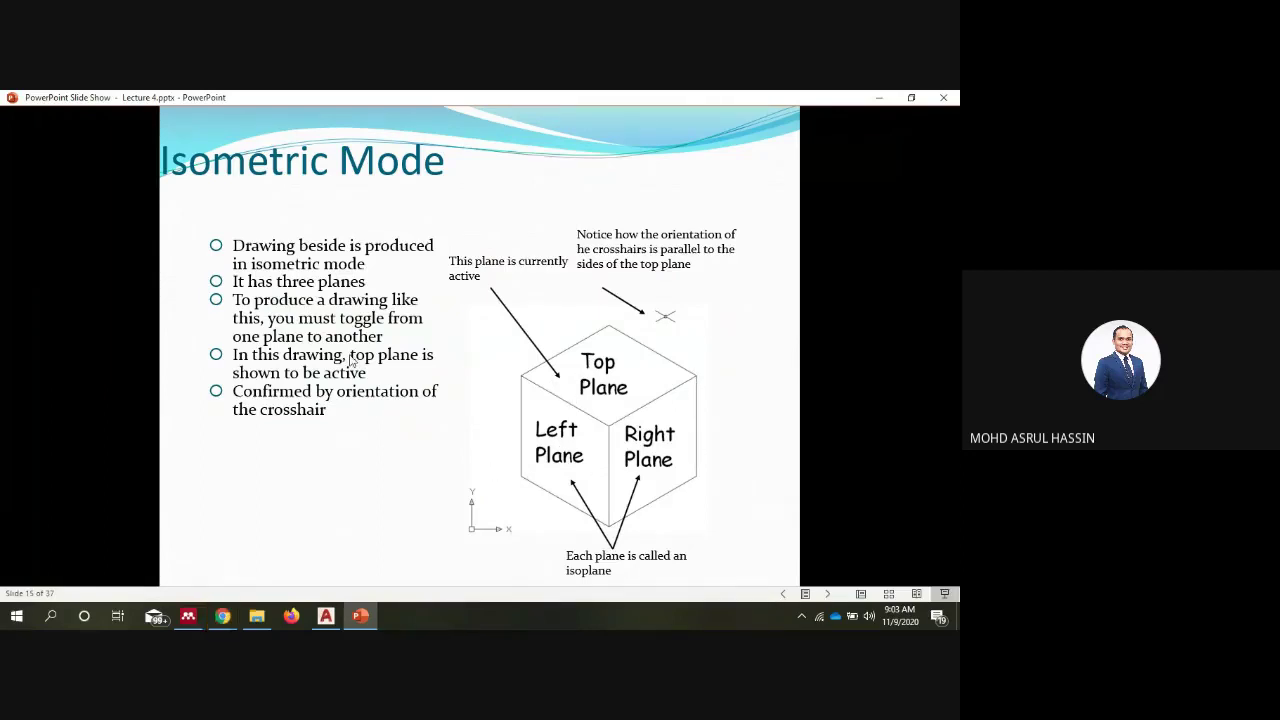
pyautogui.click(222, 616)
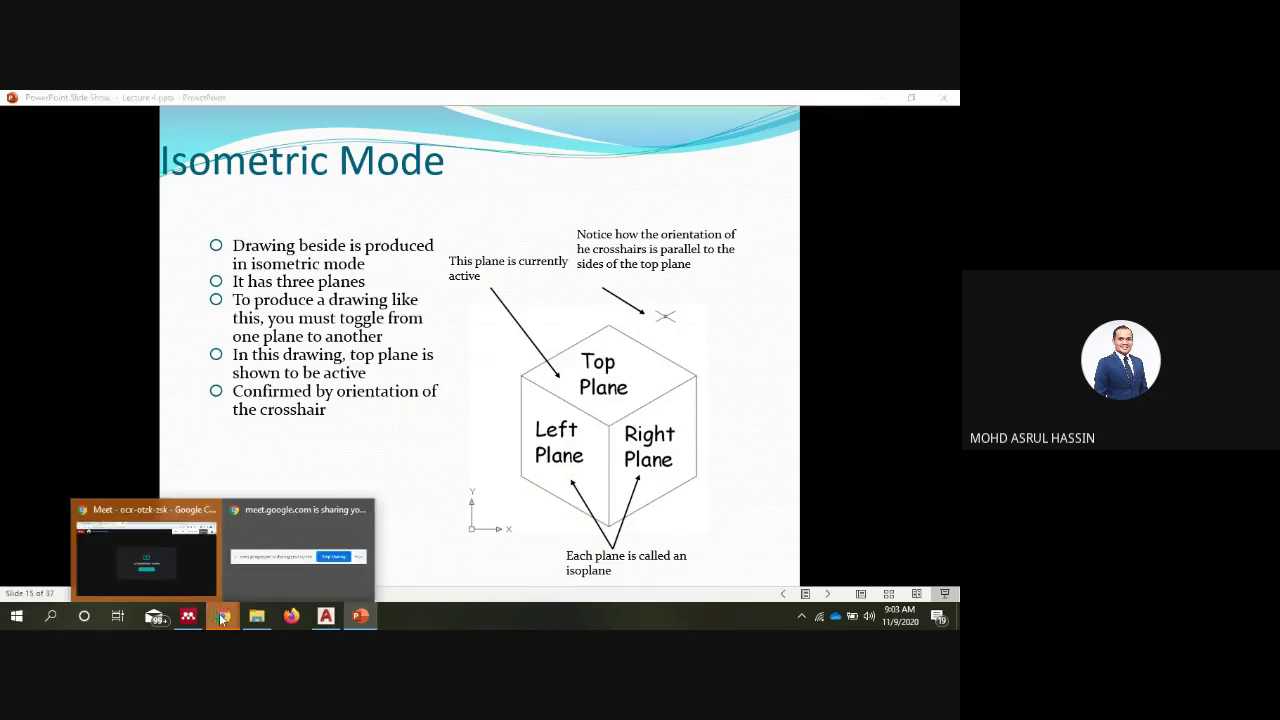
pyautogui.click(200, 545)
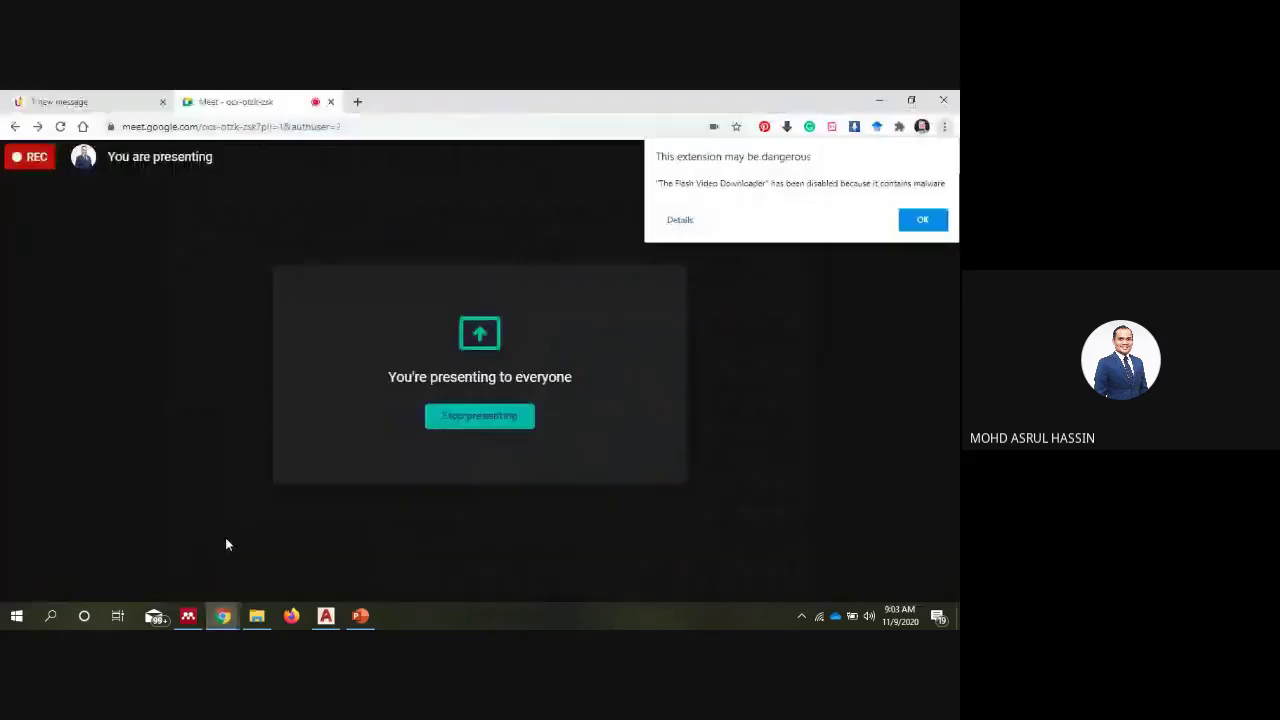
pyautogui.click(916, 221)
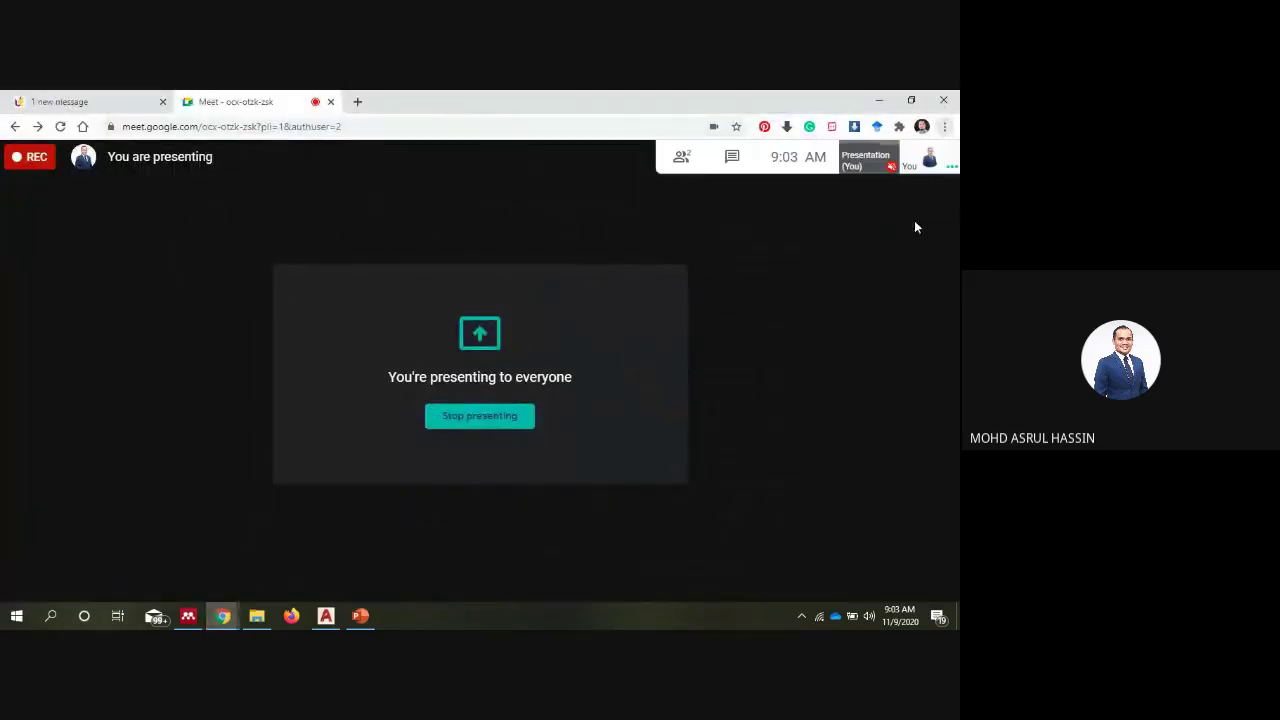
pyautogui.click(364, 617)
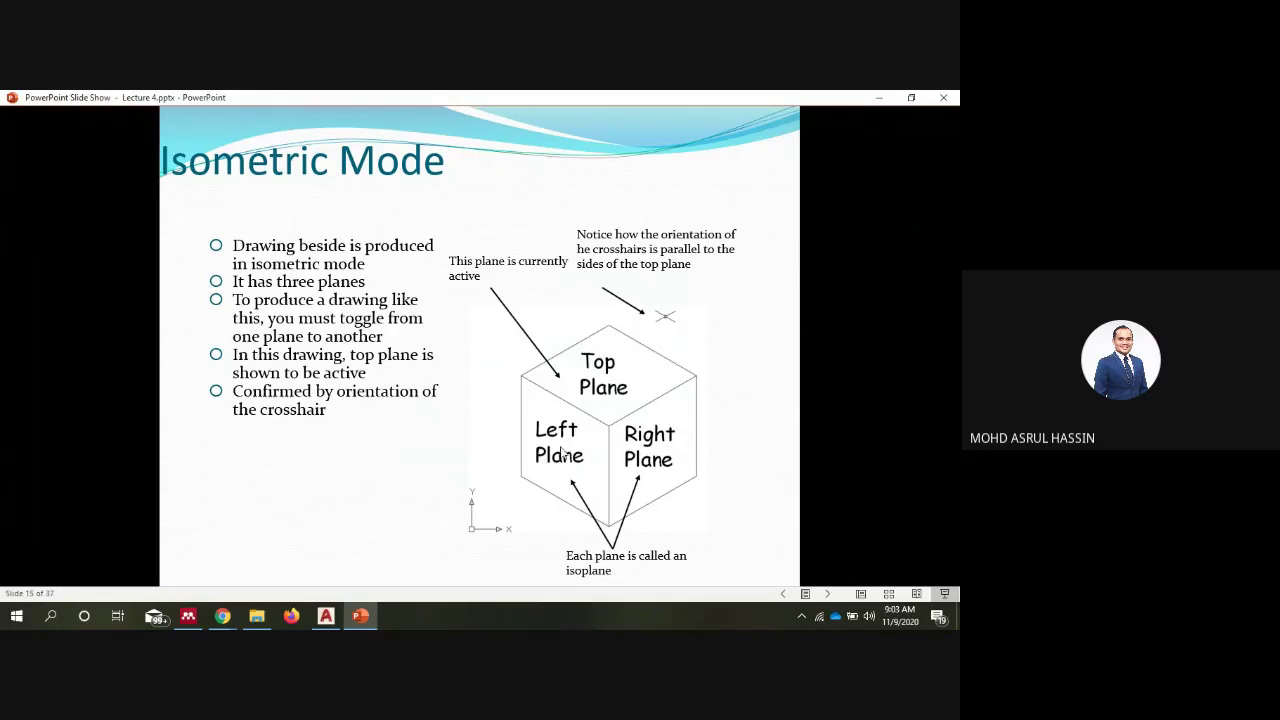
# Advance to slide 16 on activating isometric snap and the F5 isoplane toggle
pyautogui.click(559, 396)
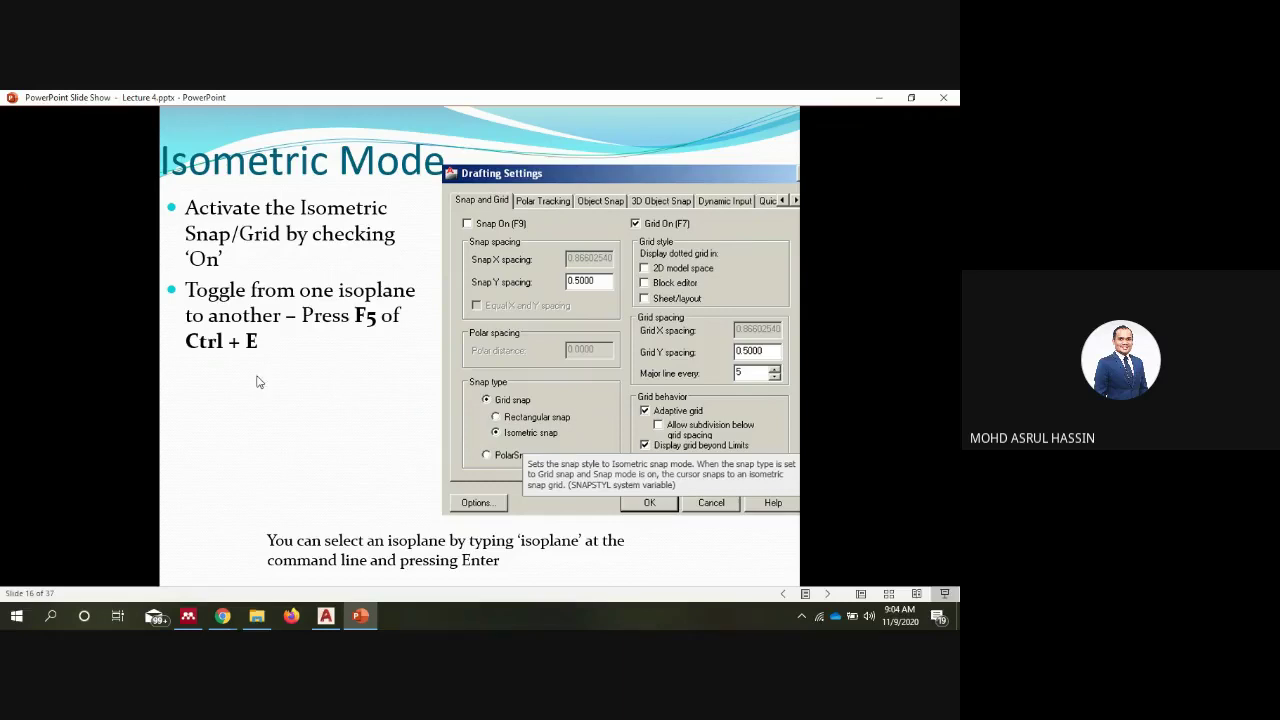
# Step through the isometric drawing and isocircle slides to the cube diagram, then return to AutoCAD
pyautogui.click(531, 346)
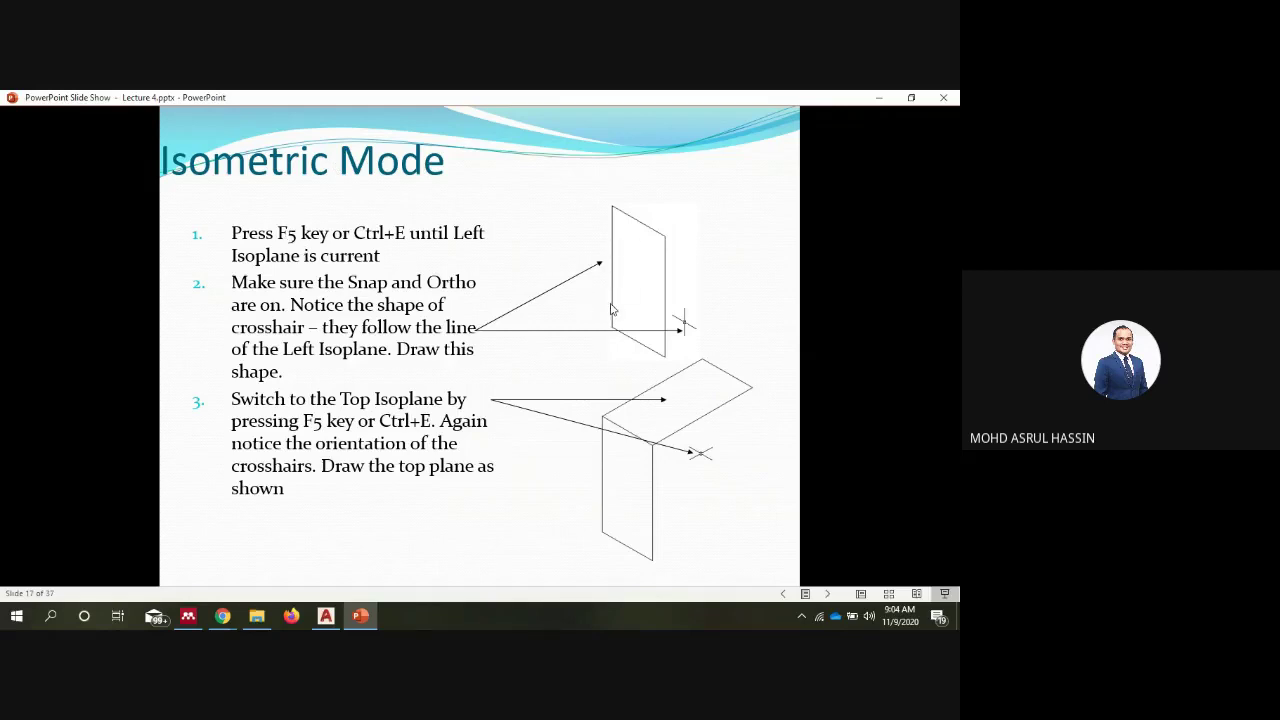
pyautogui.click(648, 386)
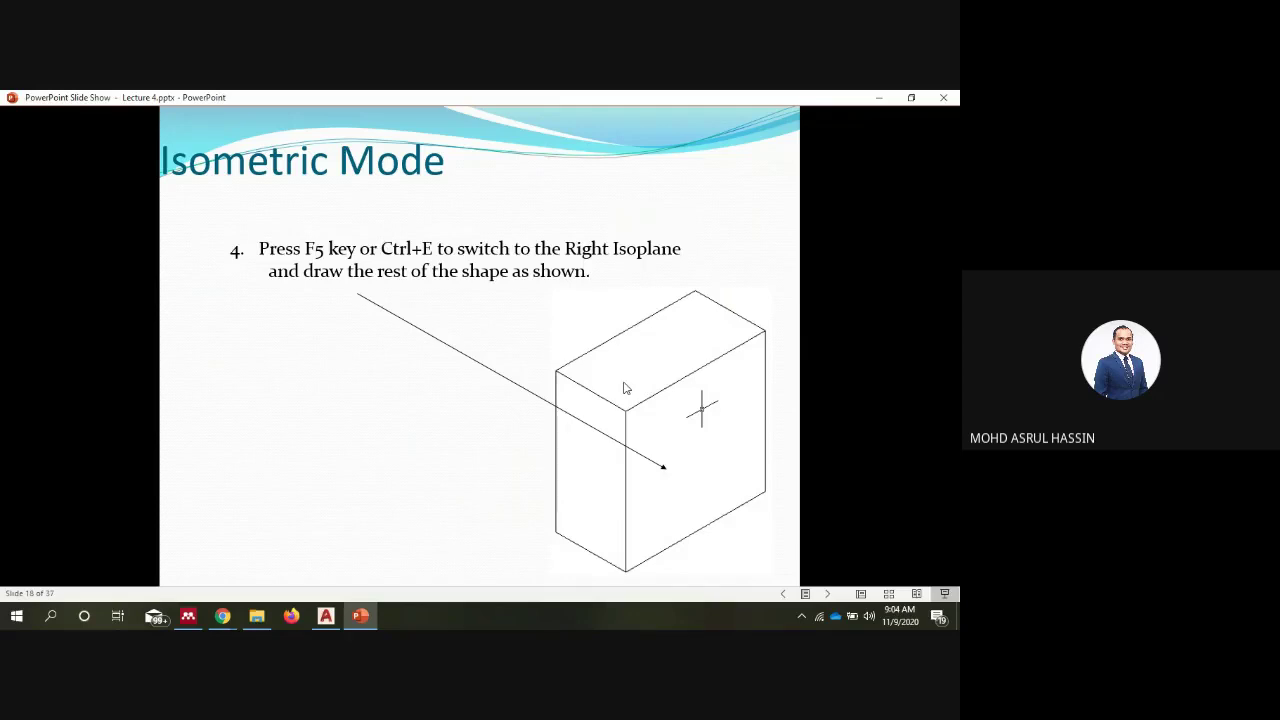
pyautogui.click(623, 388)
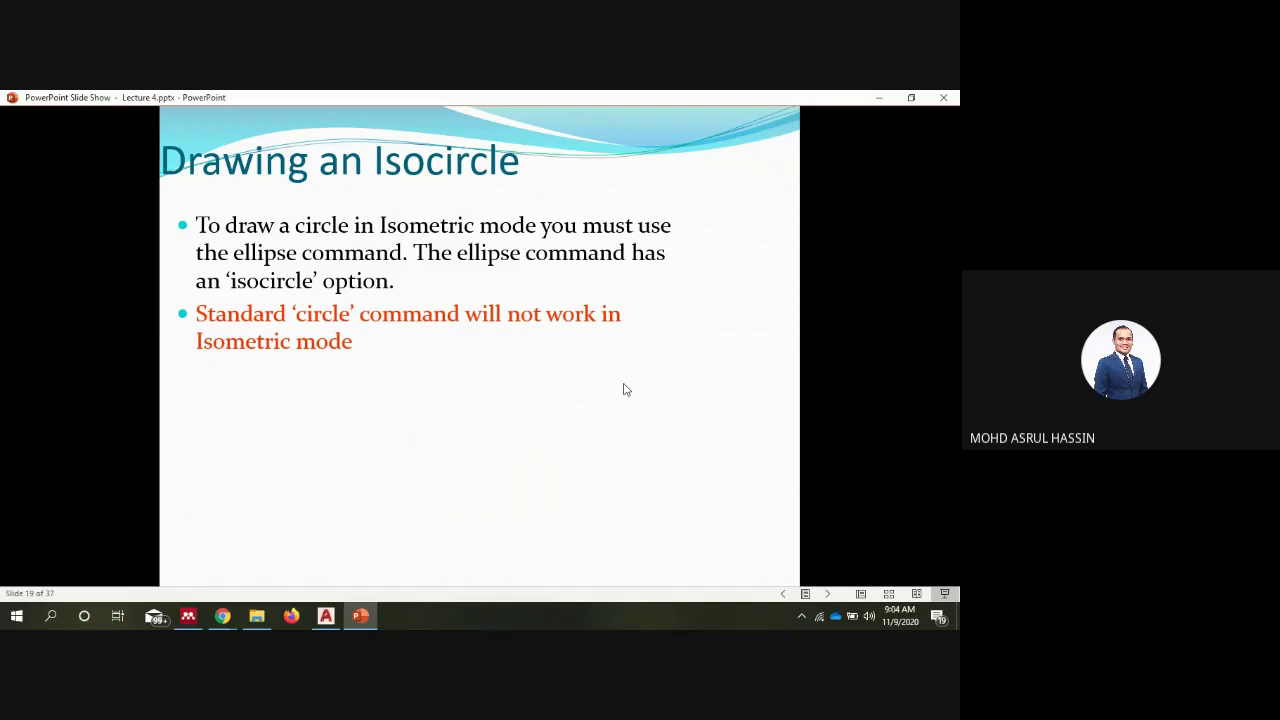
pyautogui.click(624, 389)
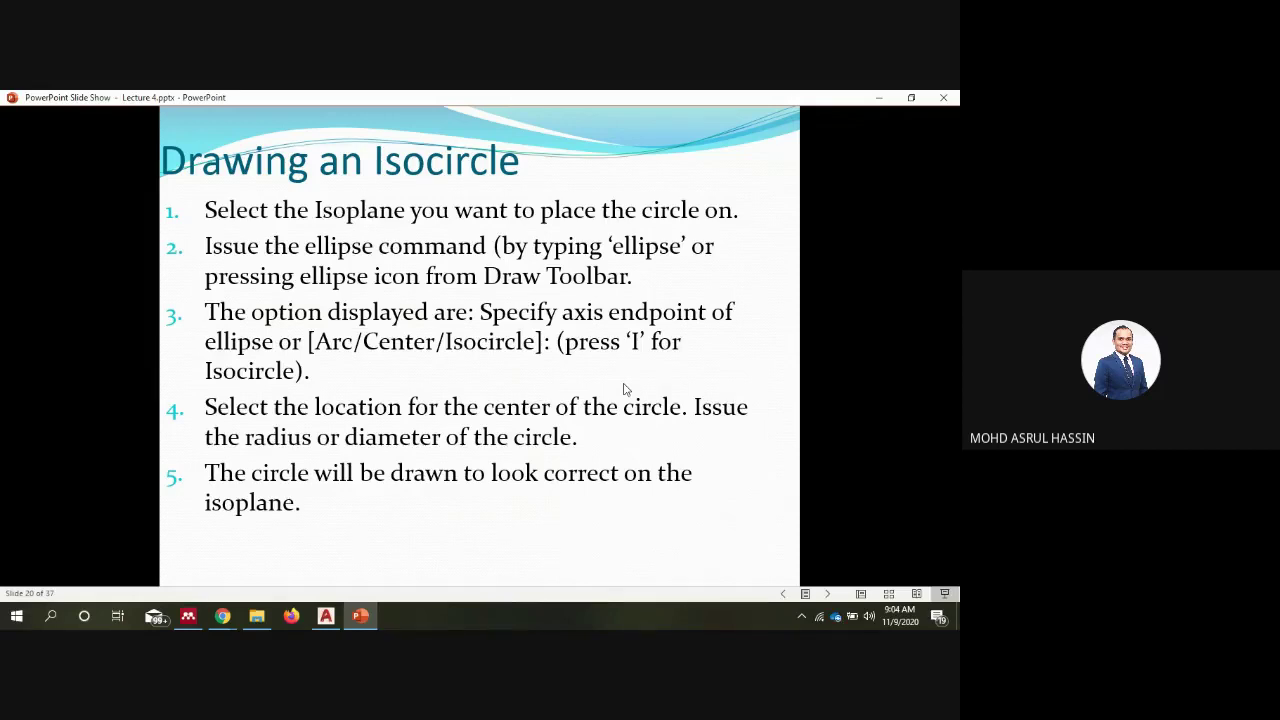
pyautogui.click(624, 389)
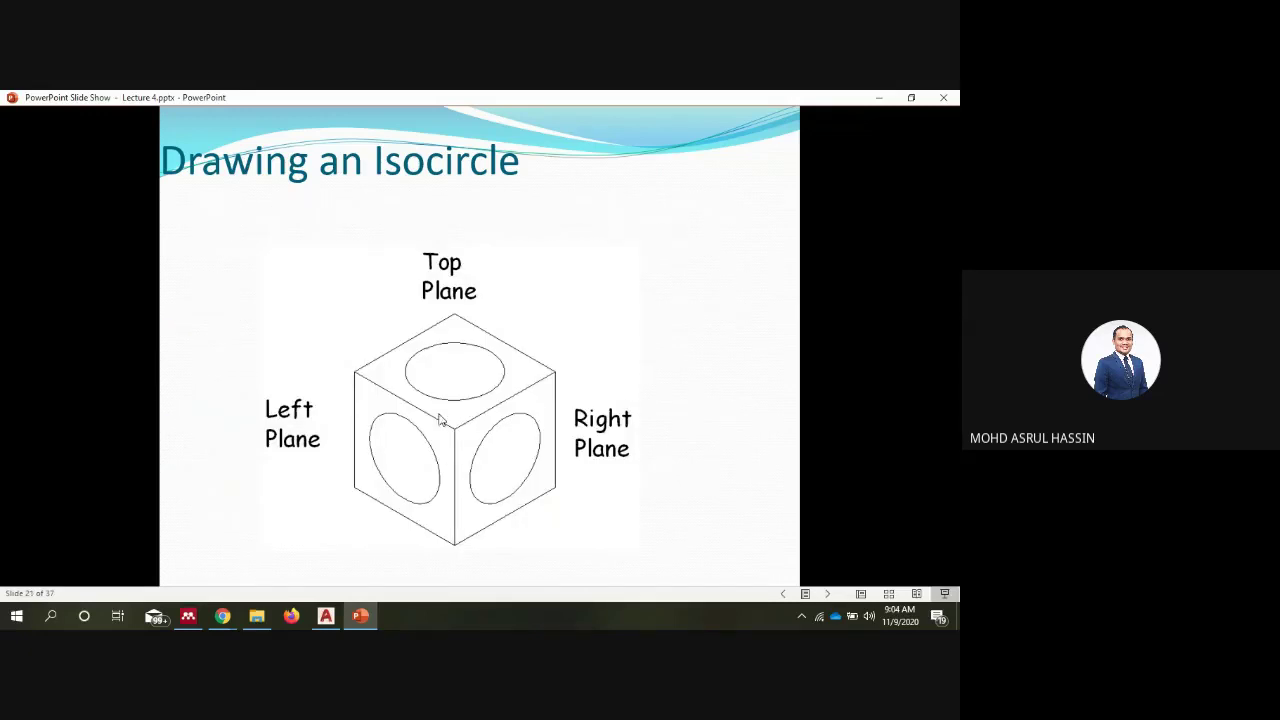
pyautogui.click(326, 616)
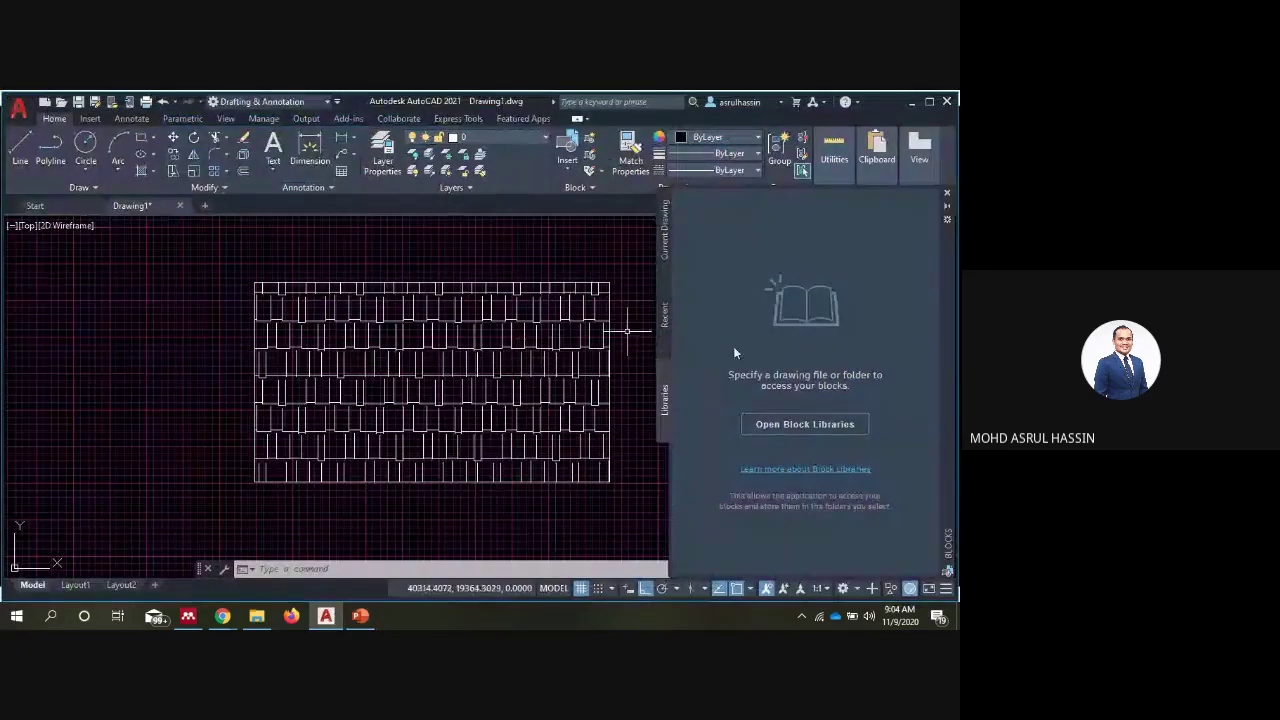
# Window-select and delete the whole brick pattern, then close the Blocks palette
pyautogui.press('Escape')
pyautogui.press('Escape')
pyautogui.press('Escape')
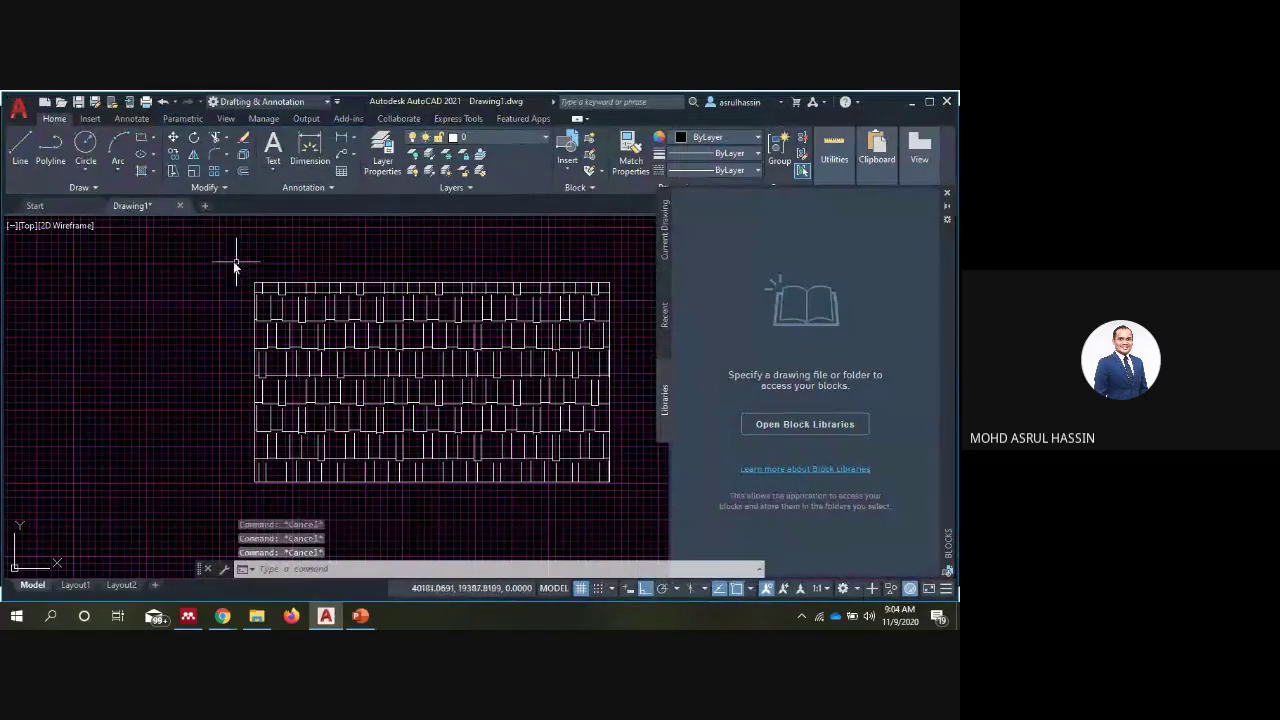
pyautogui.click(230, 260)
pyautogui.click(648, 521)
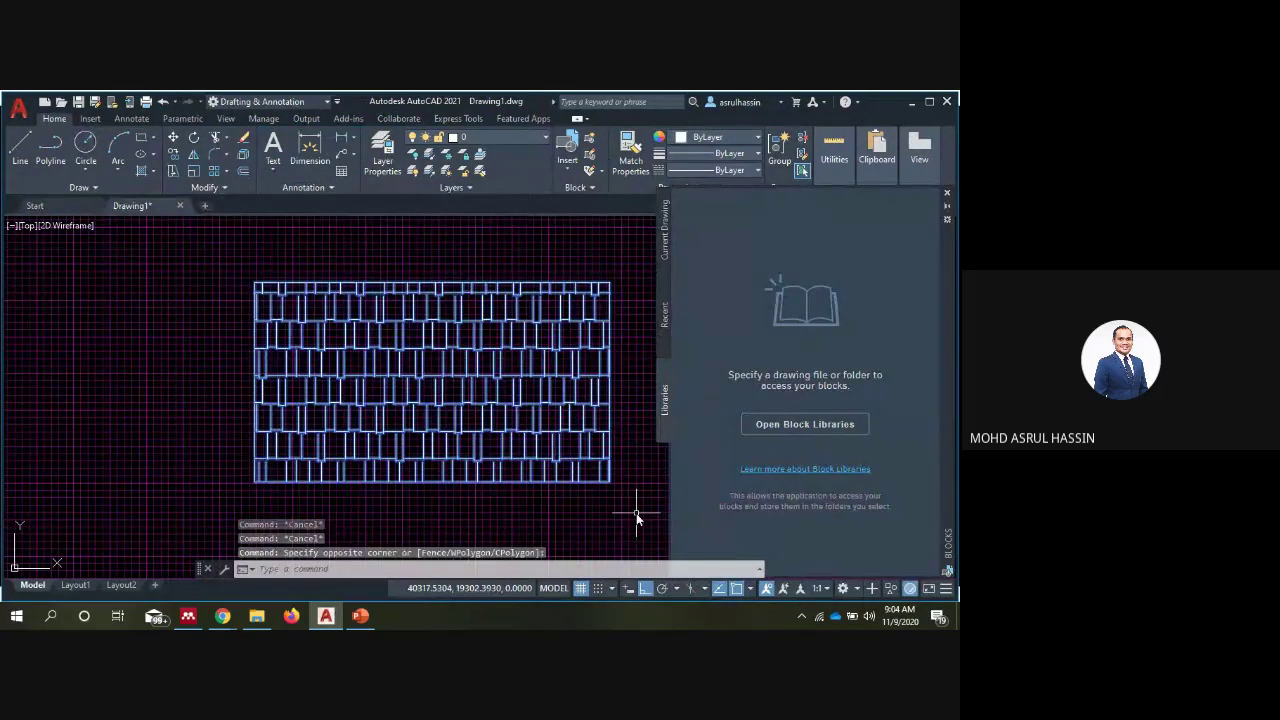
pyautogui.press('Delete')
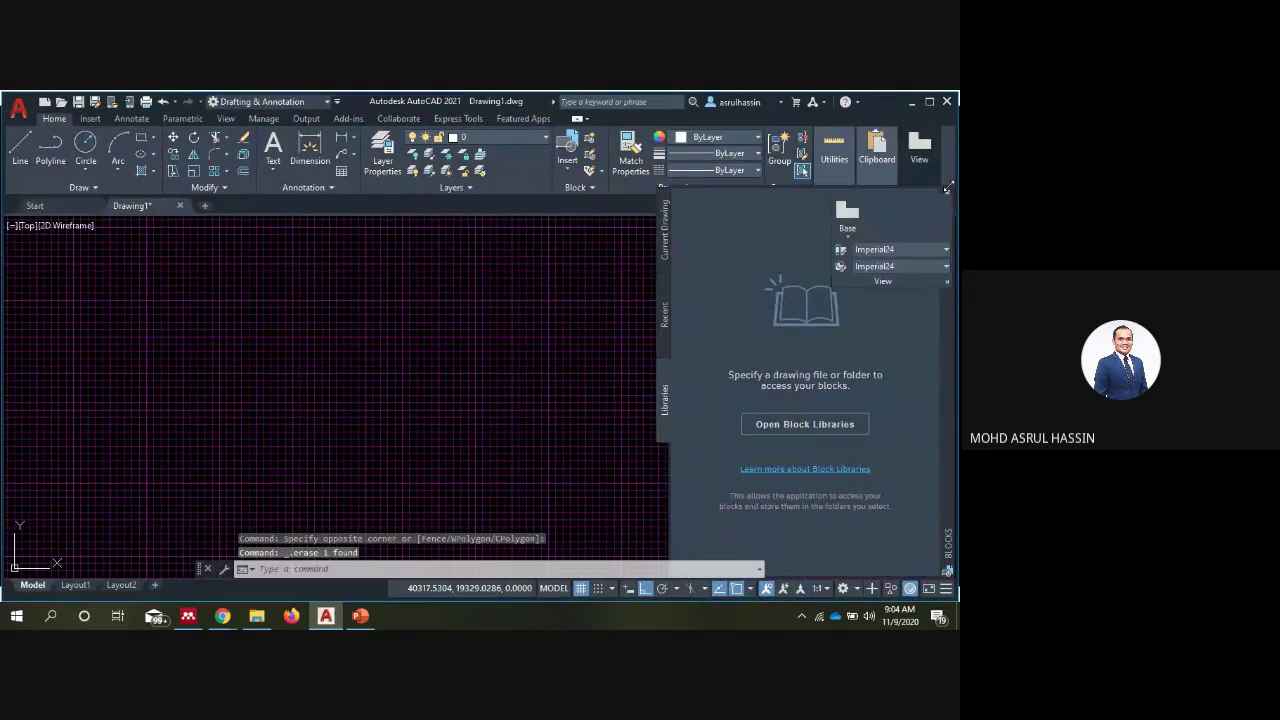
pyautogui.click(947, 193)
pyautogui.press('Escape')
pyautogui.press('Escape')
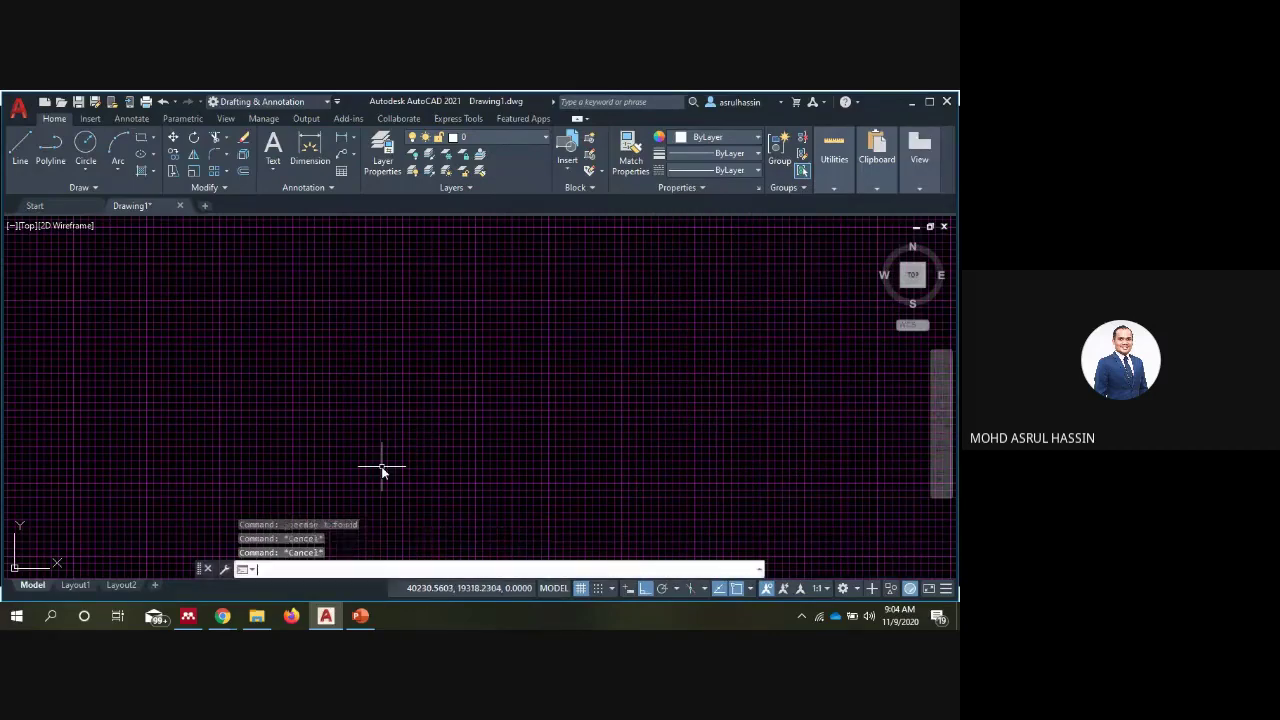
pyautogui.write('drawin')
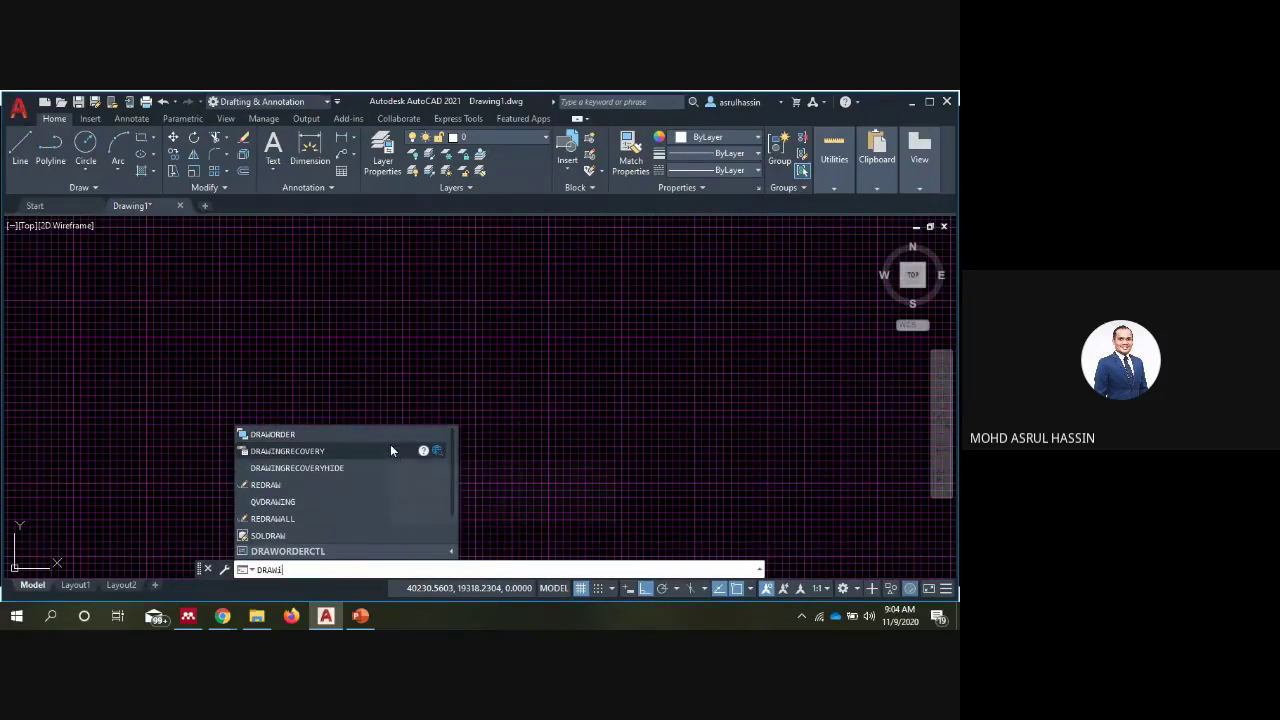
pyautogui.write('g')
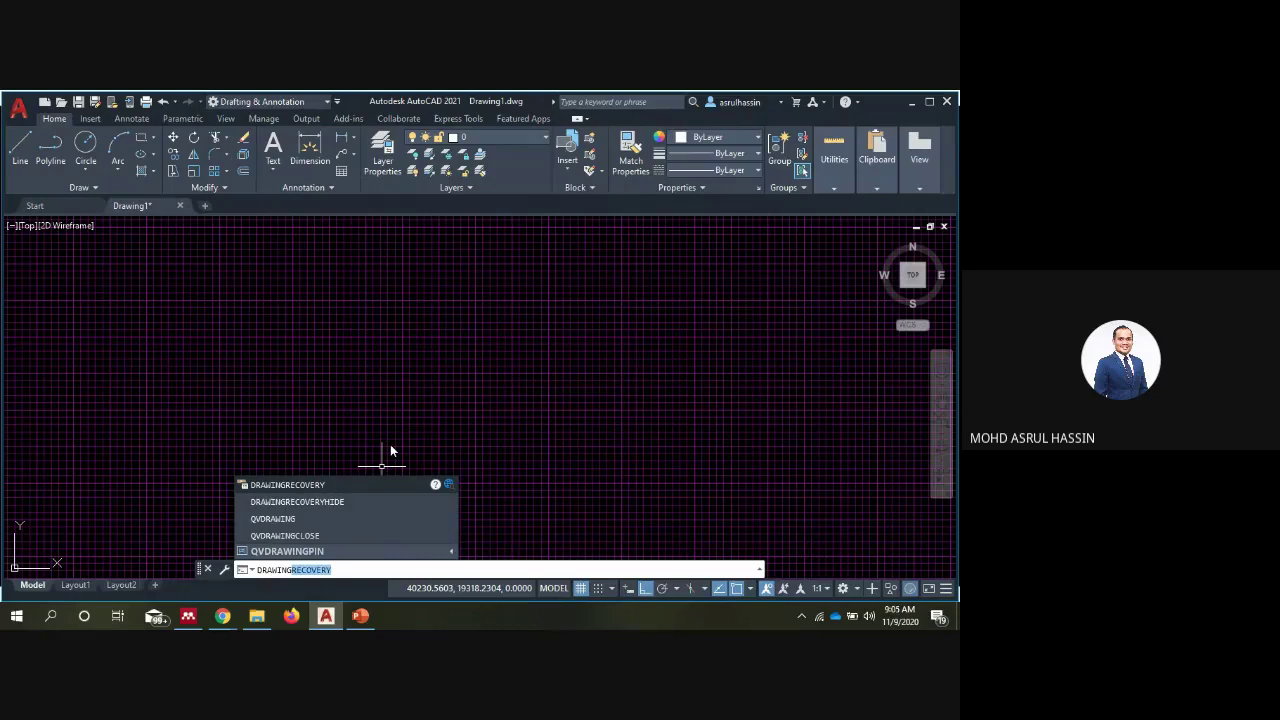
# Review the isocircle and drafting settings slides in PowerPoint, then return to AutoCAD
pyautogui.hotkey('alt', 'Tab')
pyautogui.click(435, 468)
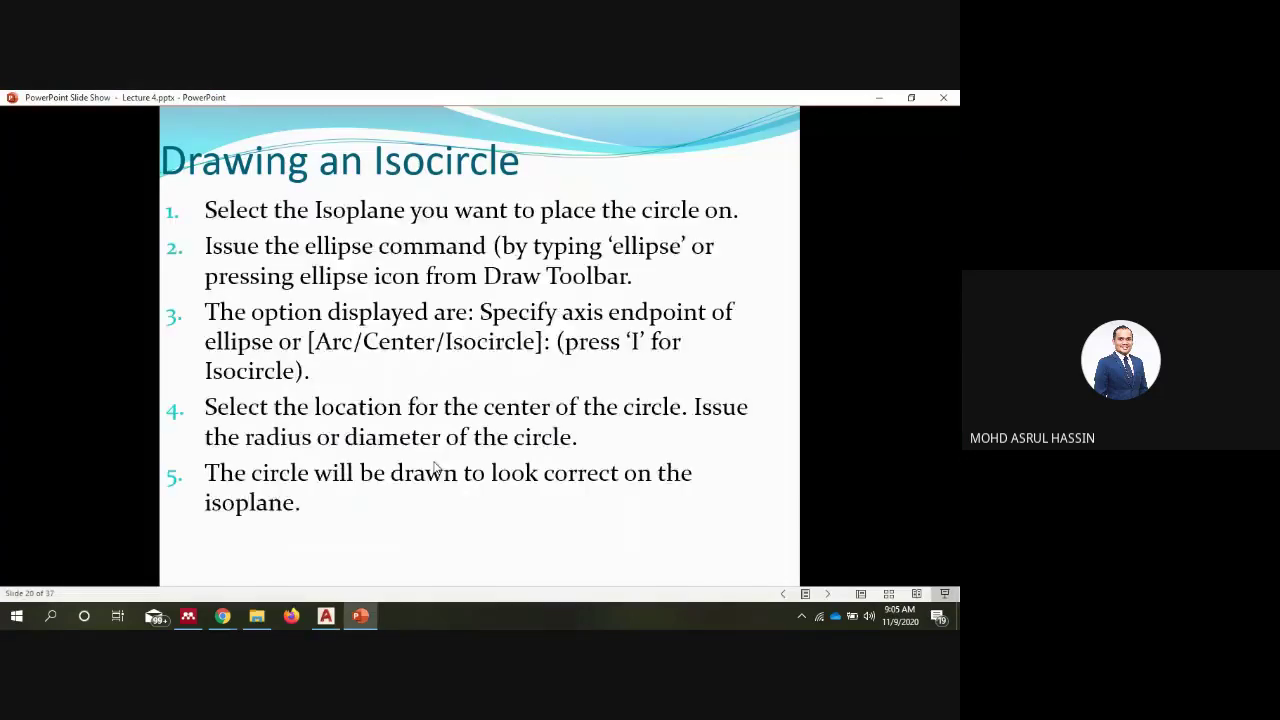
pyautogui.press('Left')
pyautogui.press('Left')
pyautogui.press('Left')
pyautogui.press('Right')
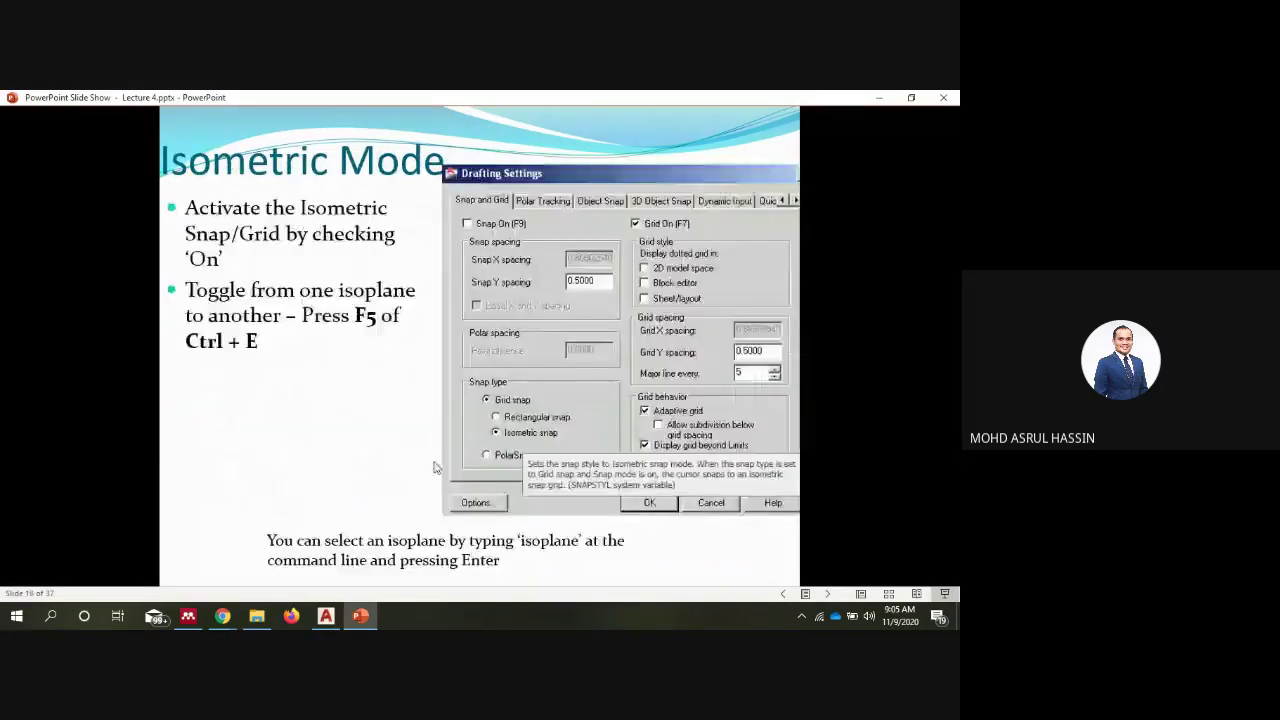
pyautogui.press('Left')
pyautogui.press('Right')
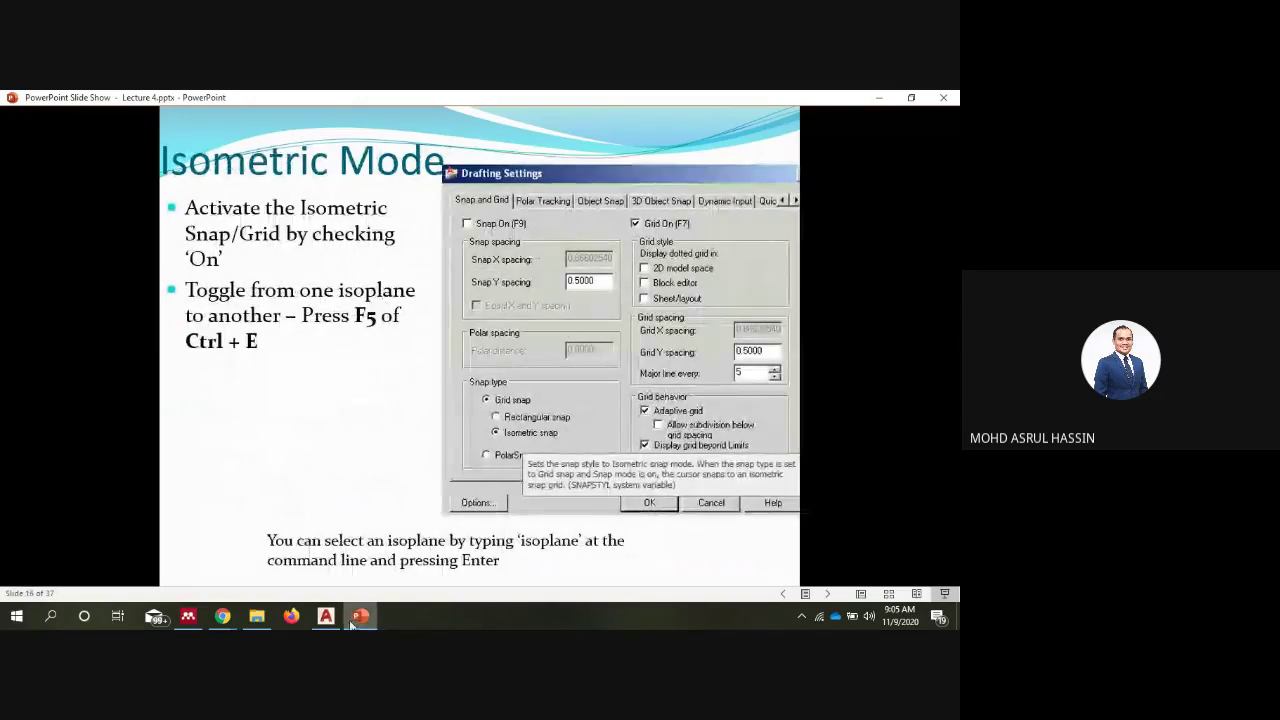
pyautogui.click(354, 618)
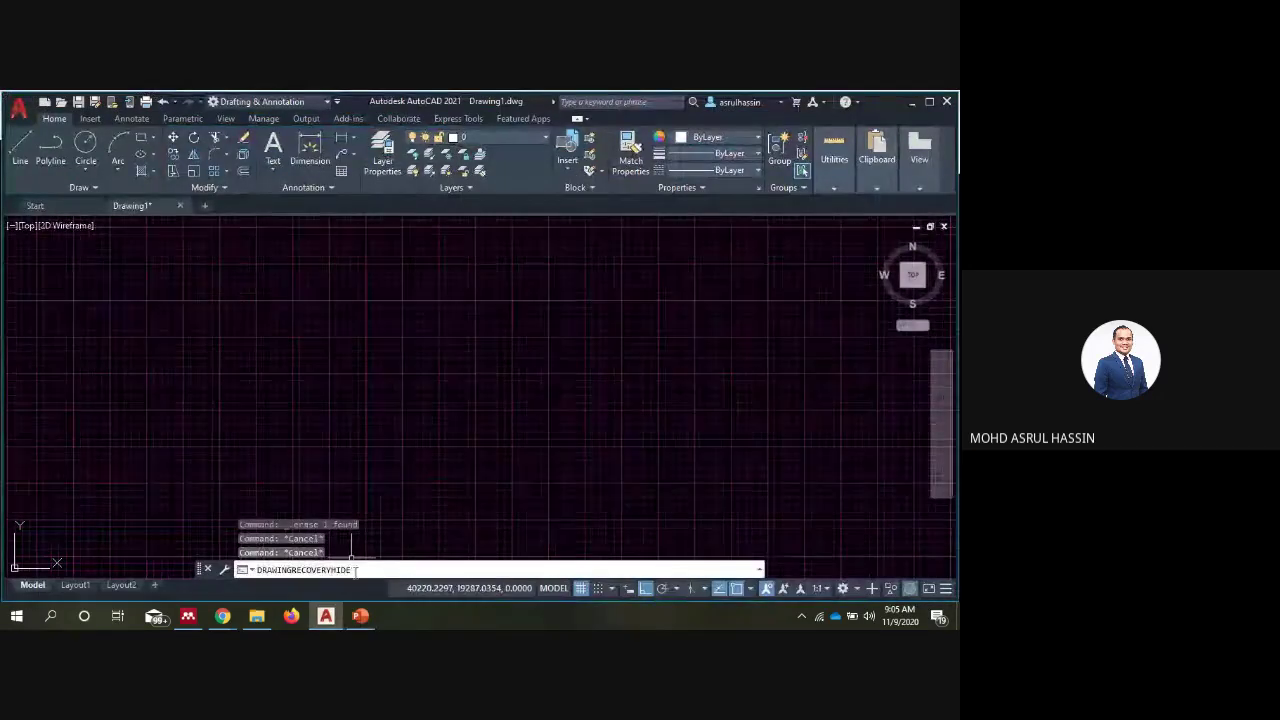
pyautogui.write('dra')
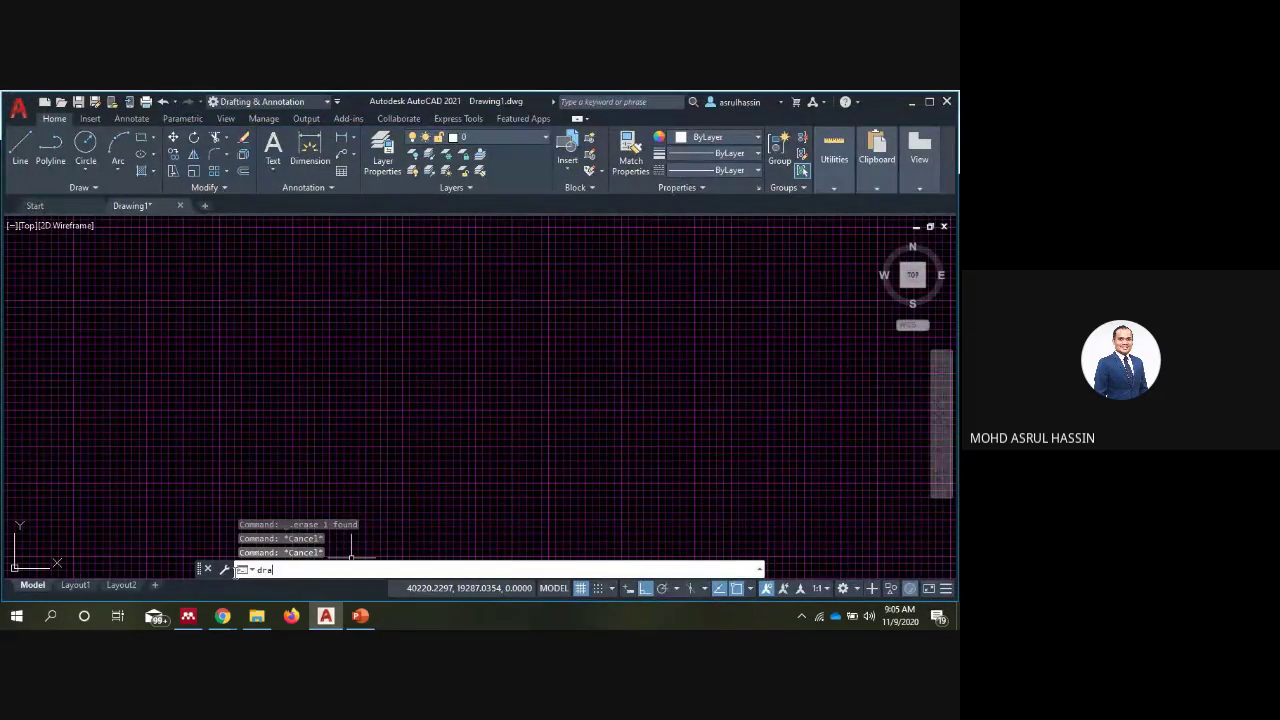
pyautogui.write('f')
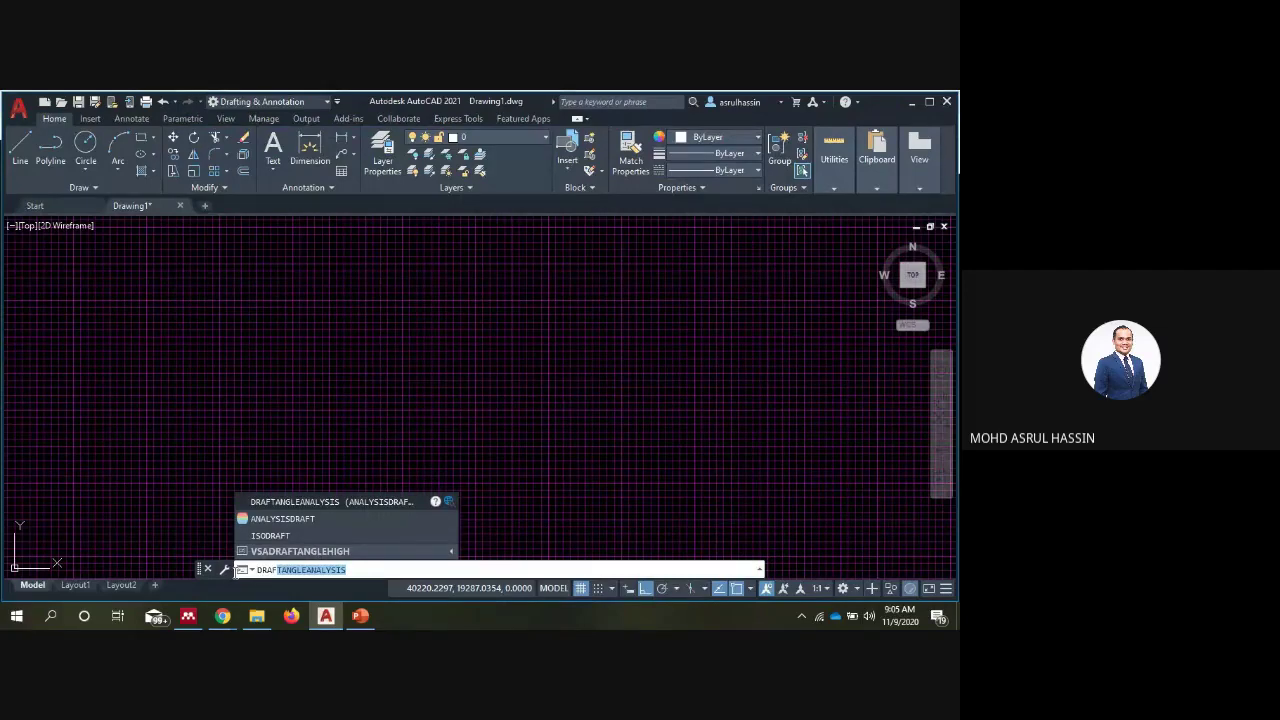
pyautogui.write('t')
pyautogui.write('i')
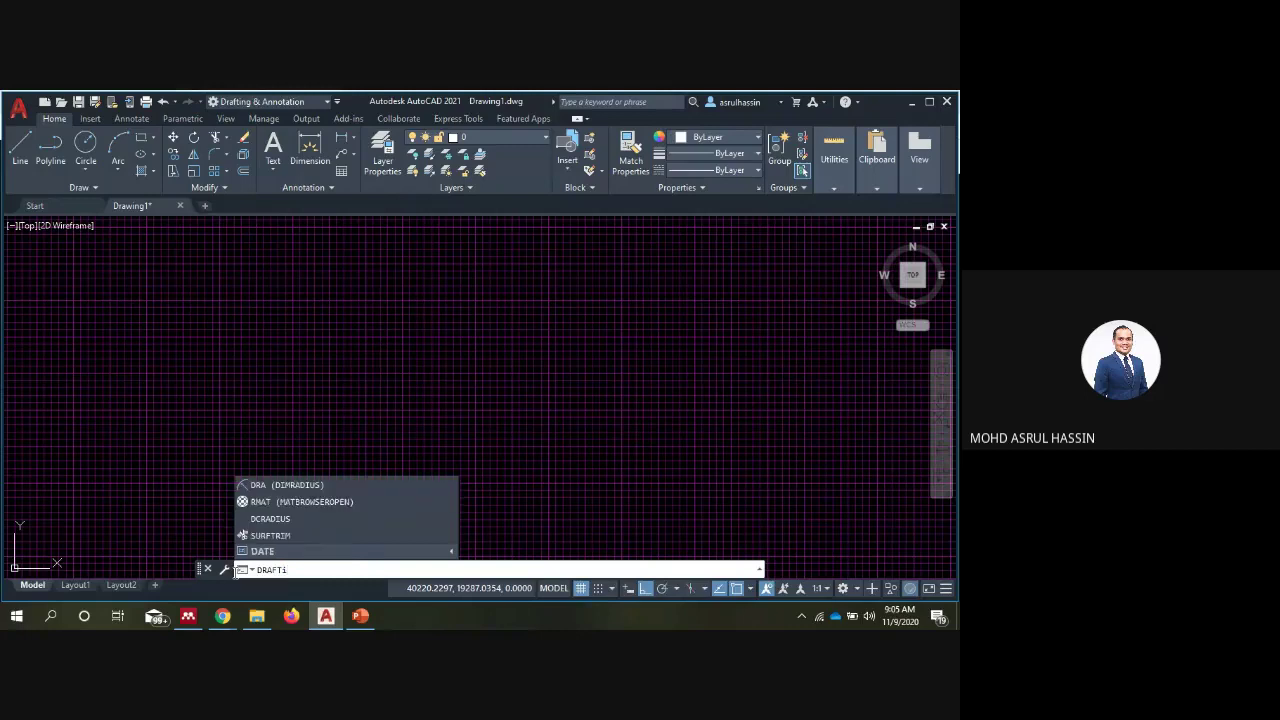
pyautogui.write('ng')
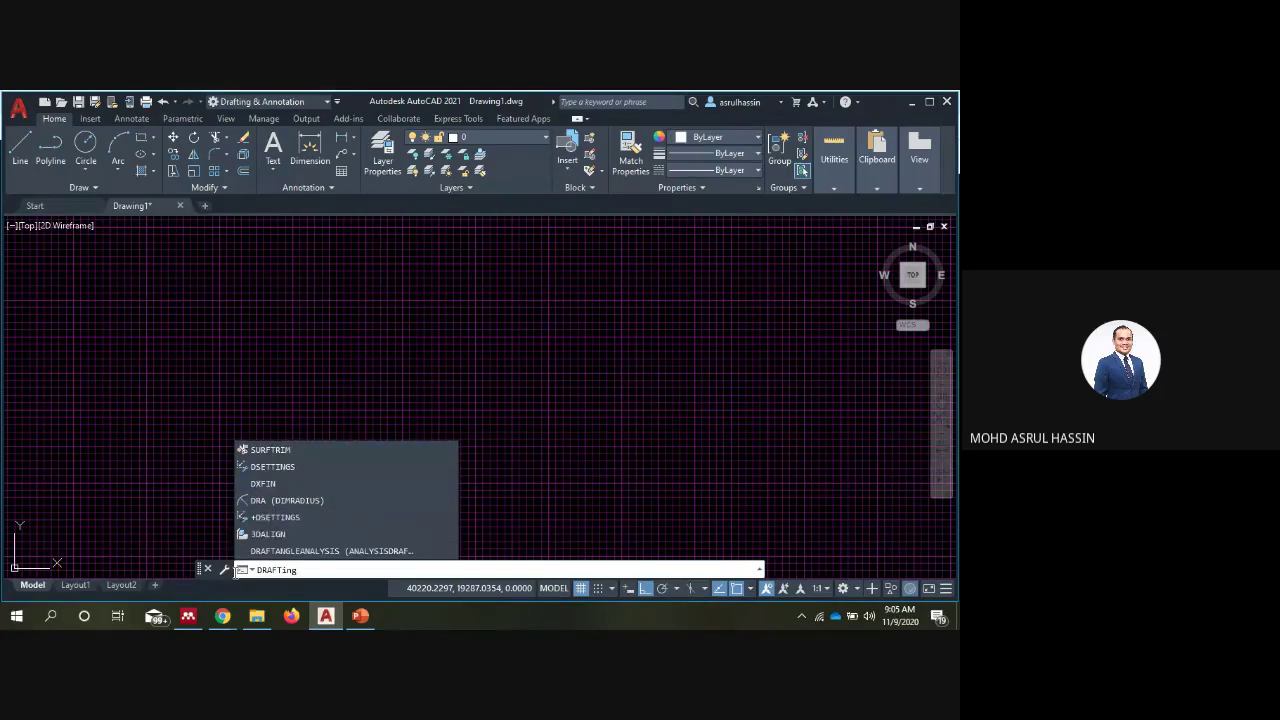
pyautogui.write('s')
pyautogui.write('e')
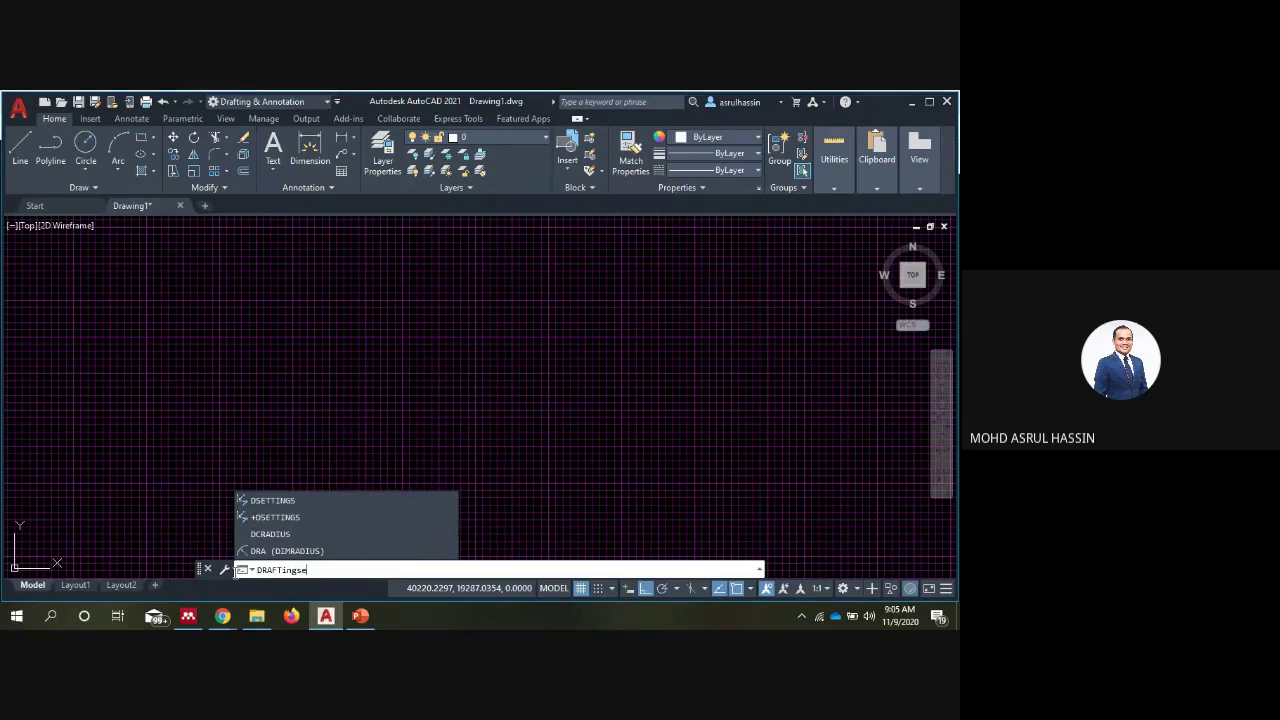
pyautogui.write('ttin')
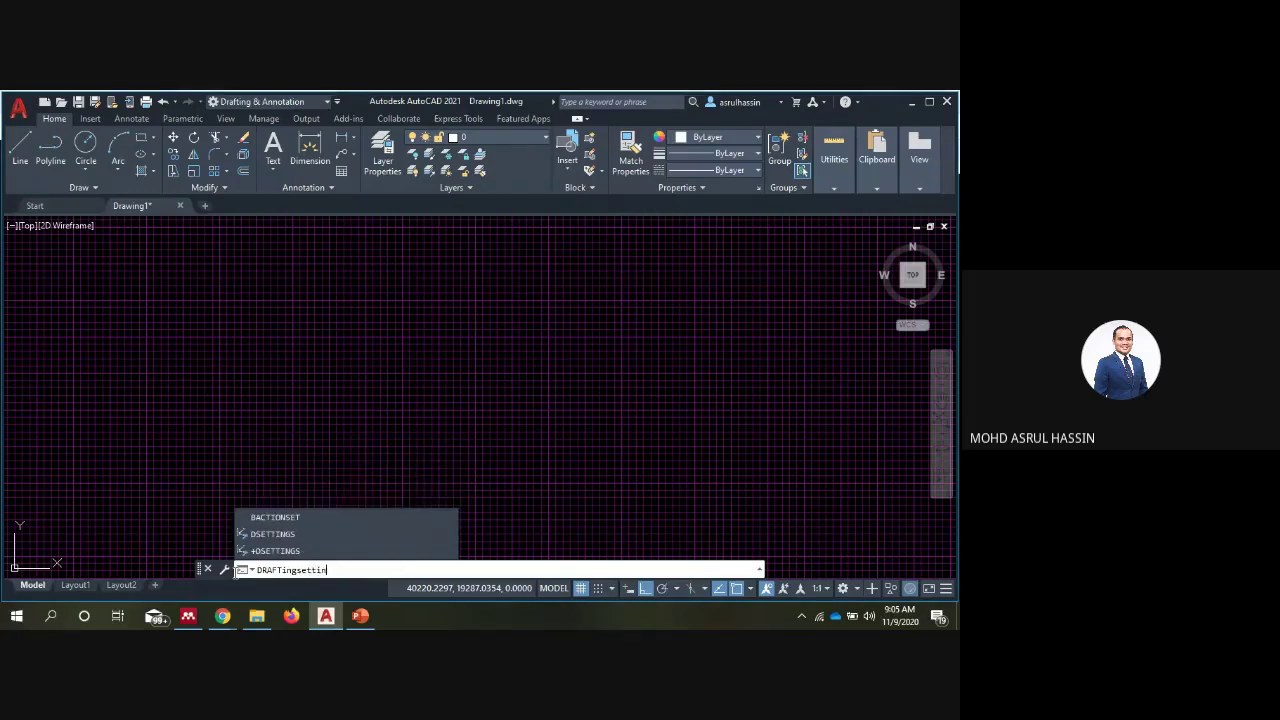
pyautogui.write('g')
pyautogui.press('Return')
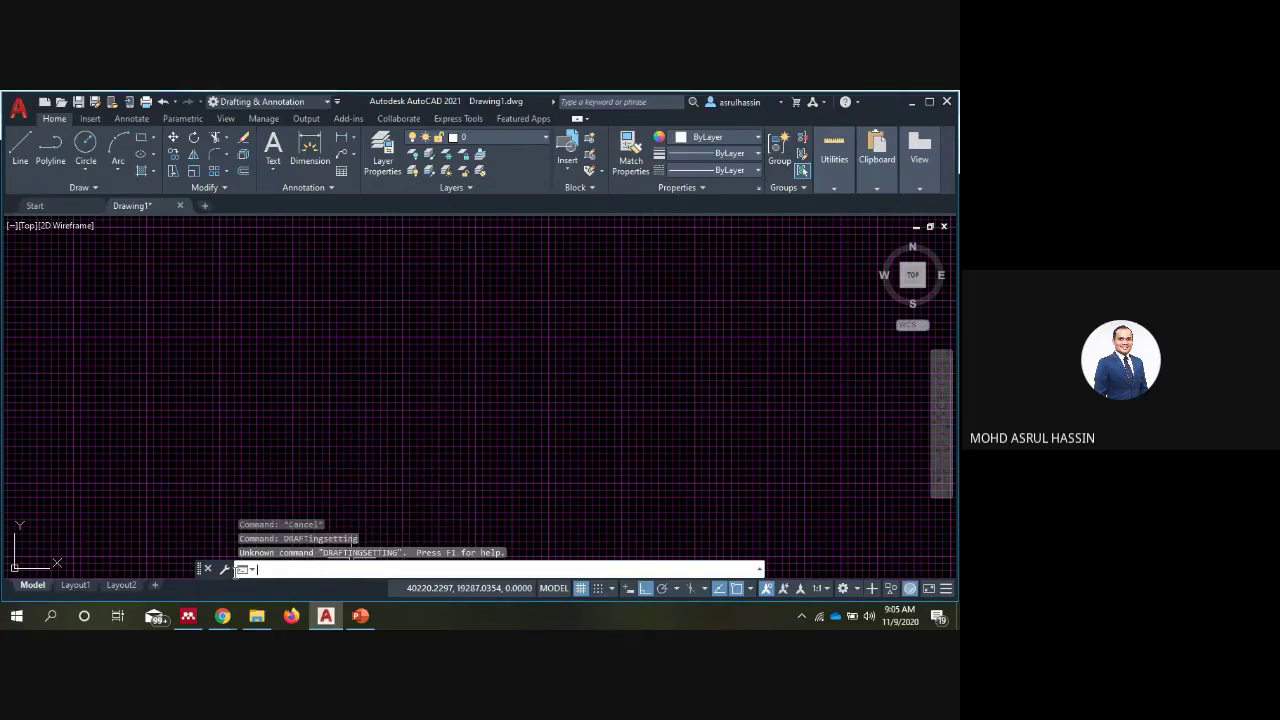
pyautogui.click(362, 616)
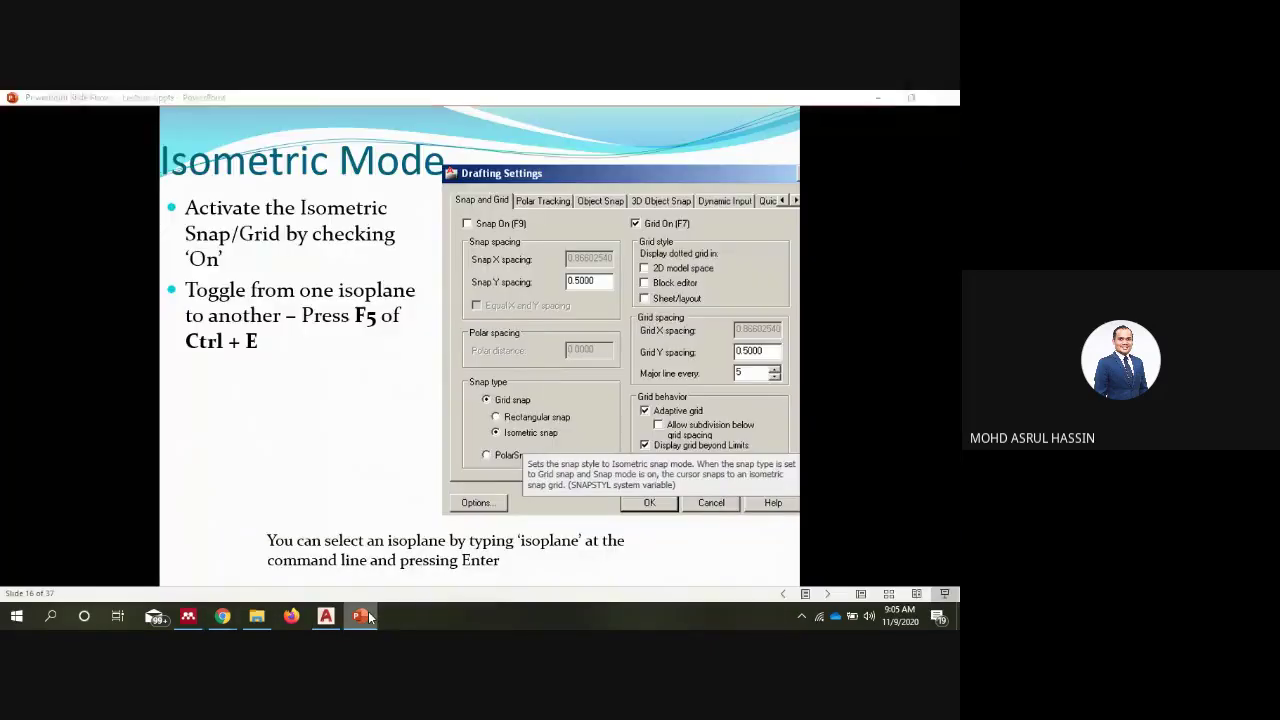
pyautogui.click(326, 616)
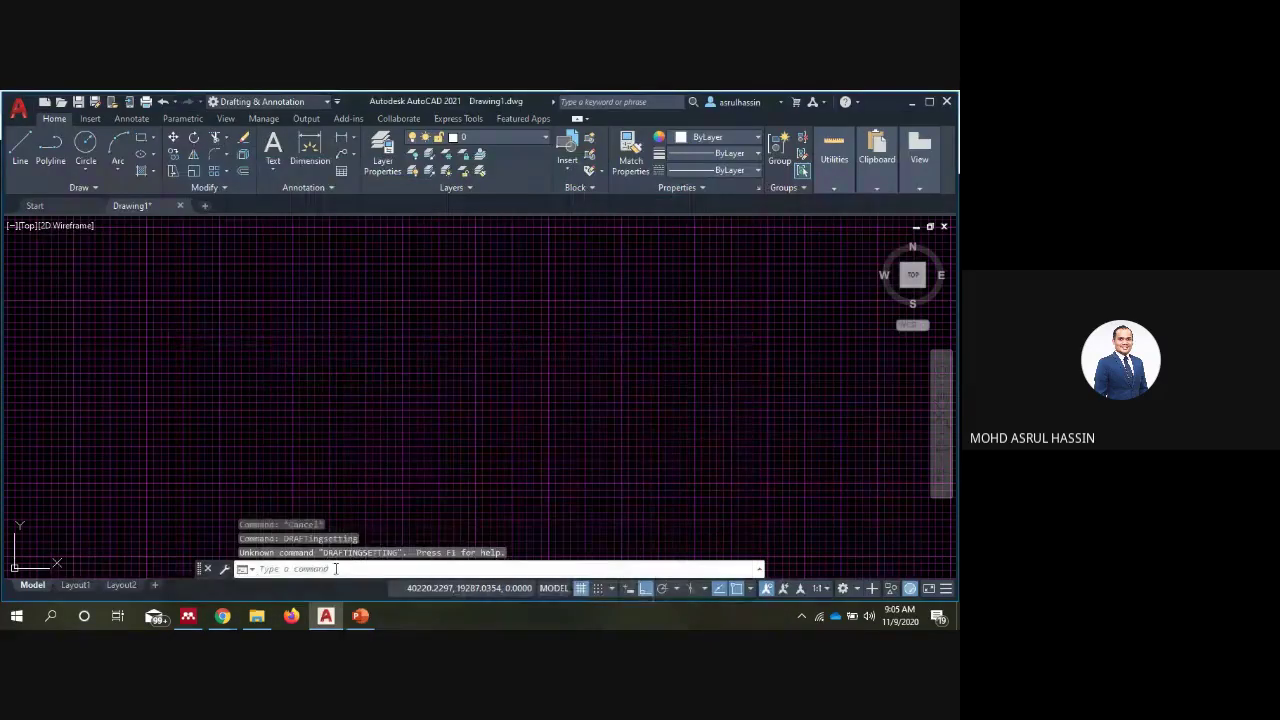
pyautogui.write('DRAFT')
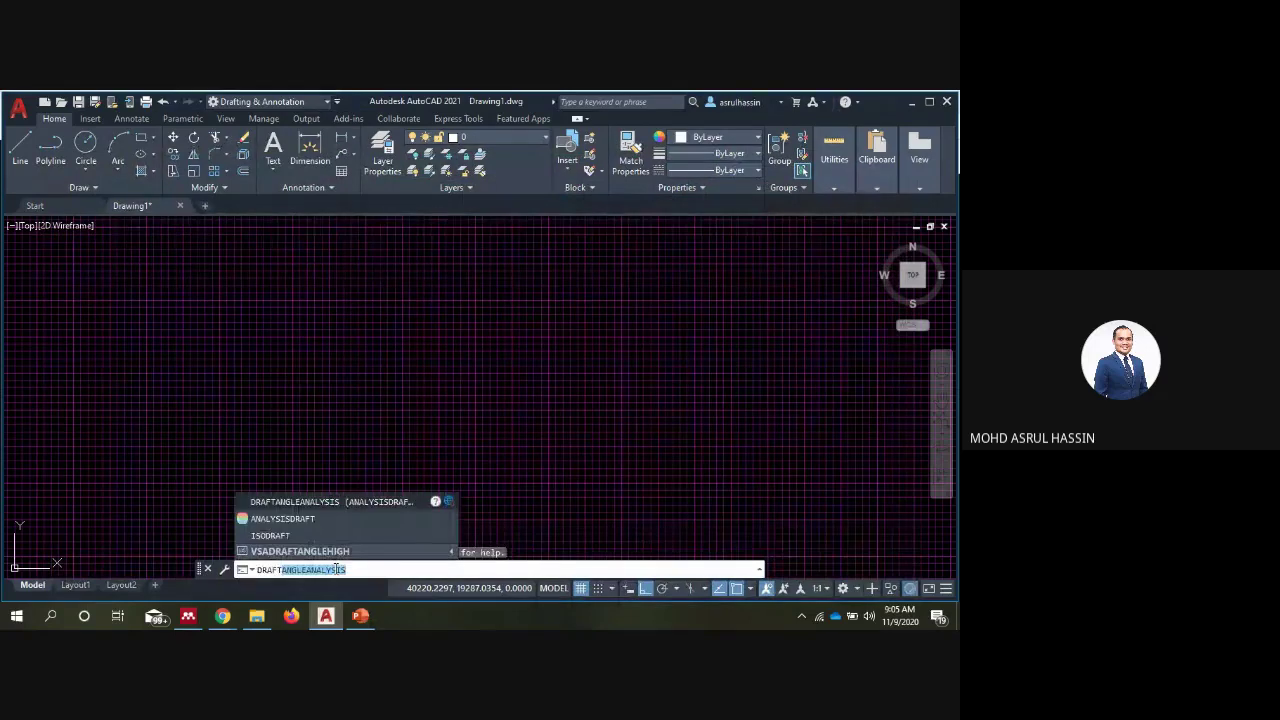
pyautogui.write('ing')
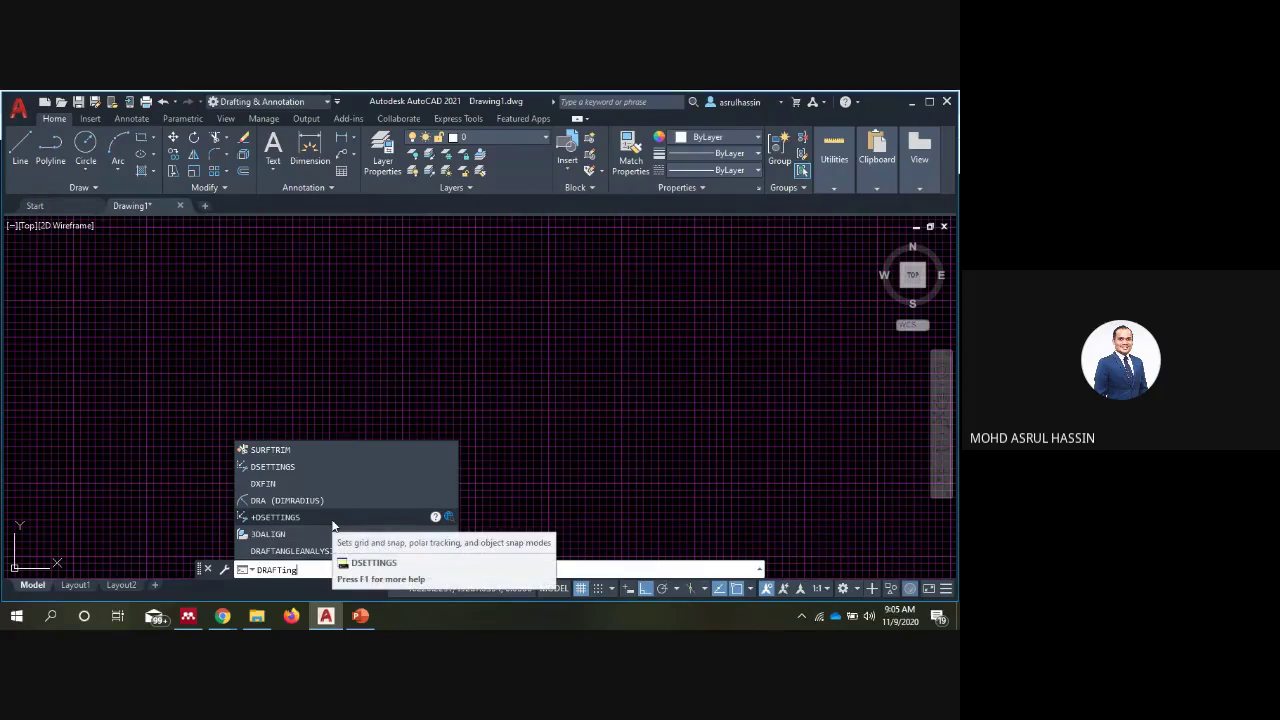
pyautogui.click(333, 526)
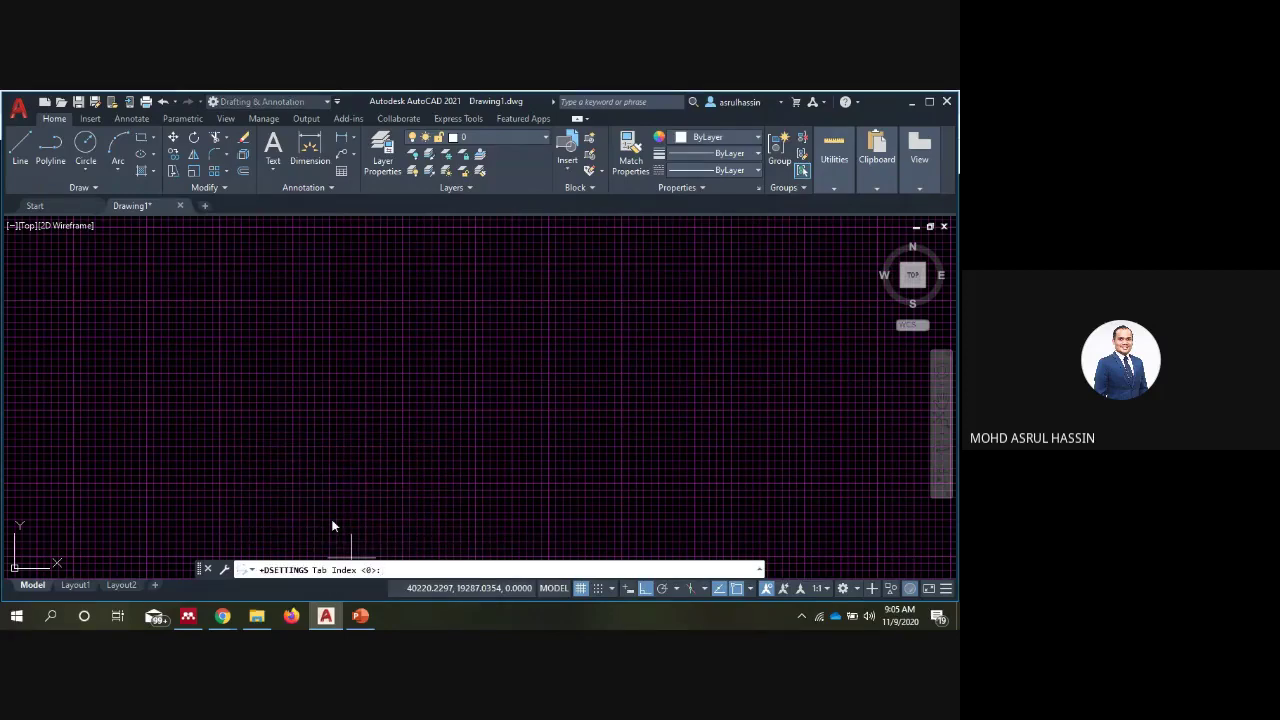
pyautogui.press('Escape')
pyautogui.press('Escape')
pyautogui.press('Escape')
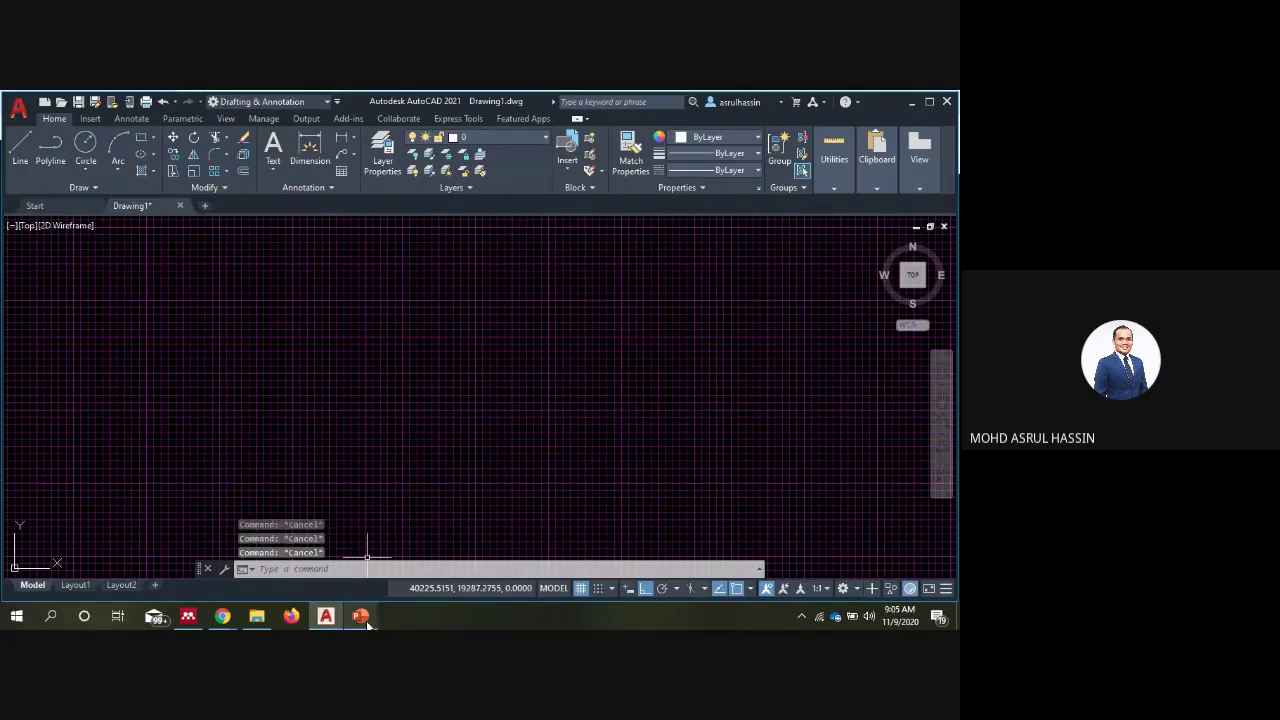
pyautogui.click(362, 618)
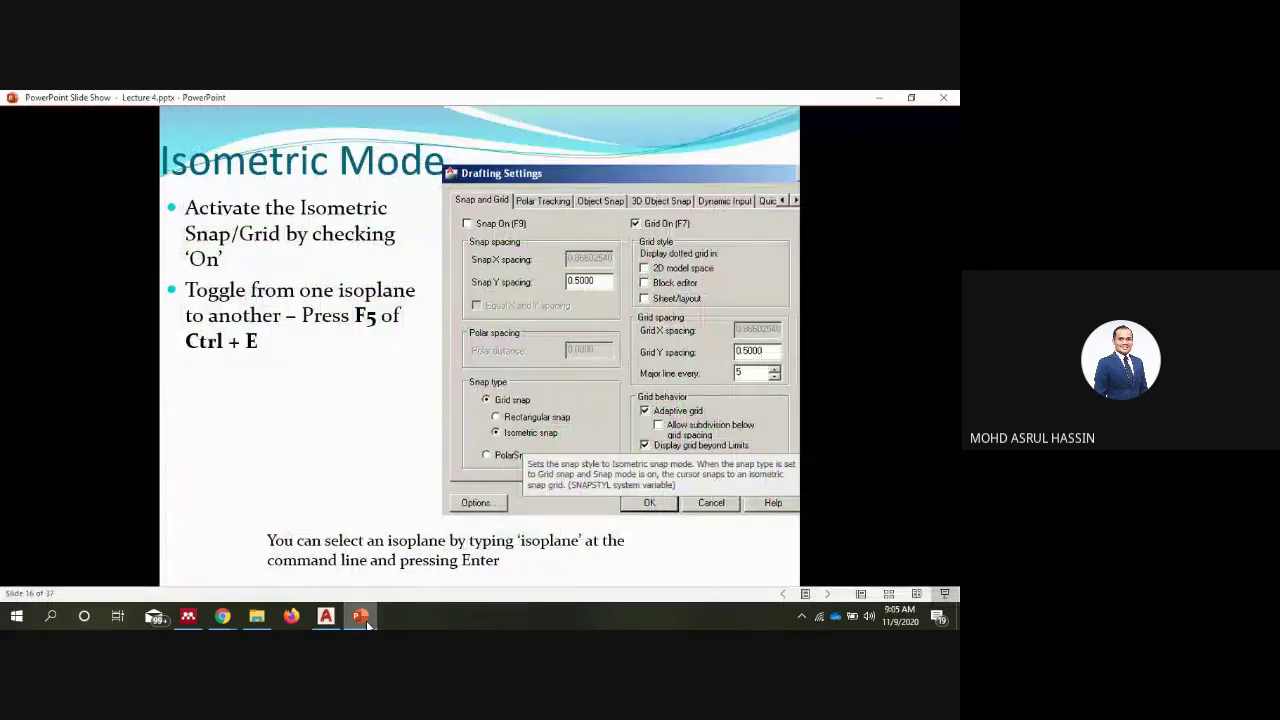
pyautogui.click(362, 618)
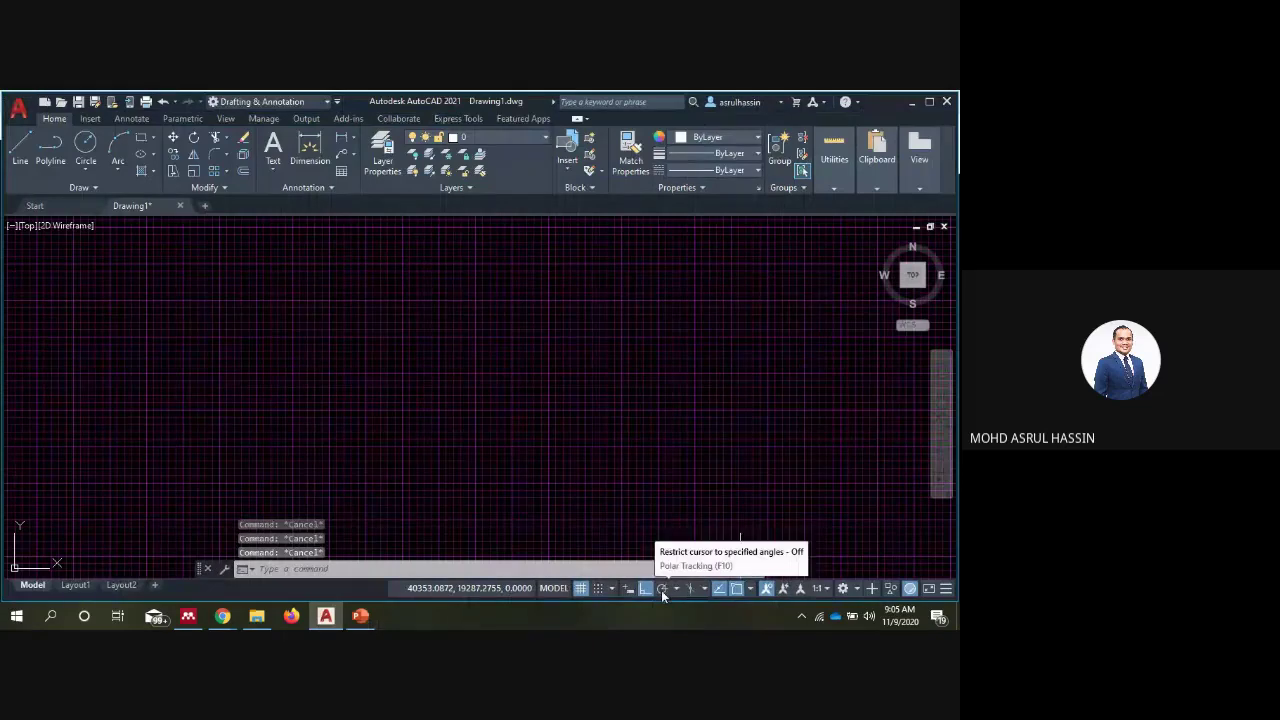
pyautogui.rightClick(582, 589)
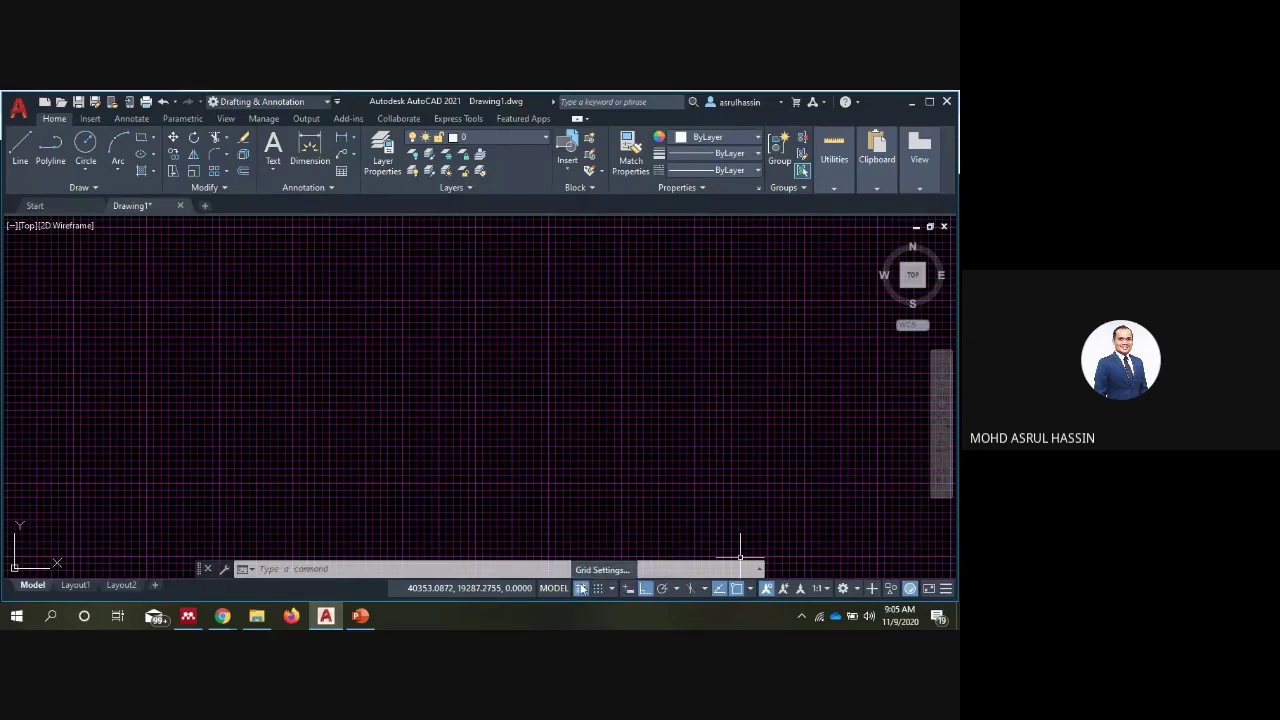
pyautogui.click(643, 590)
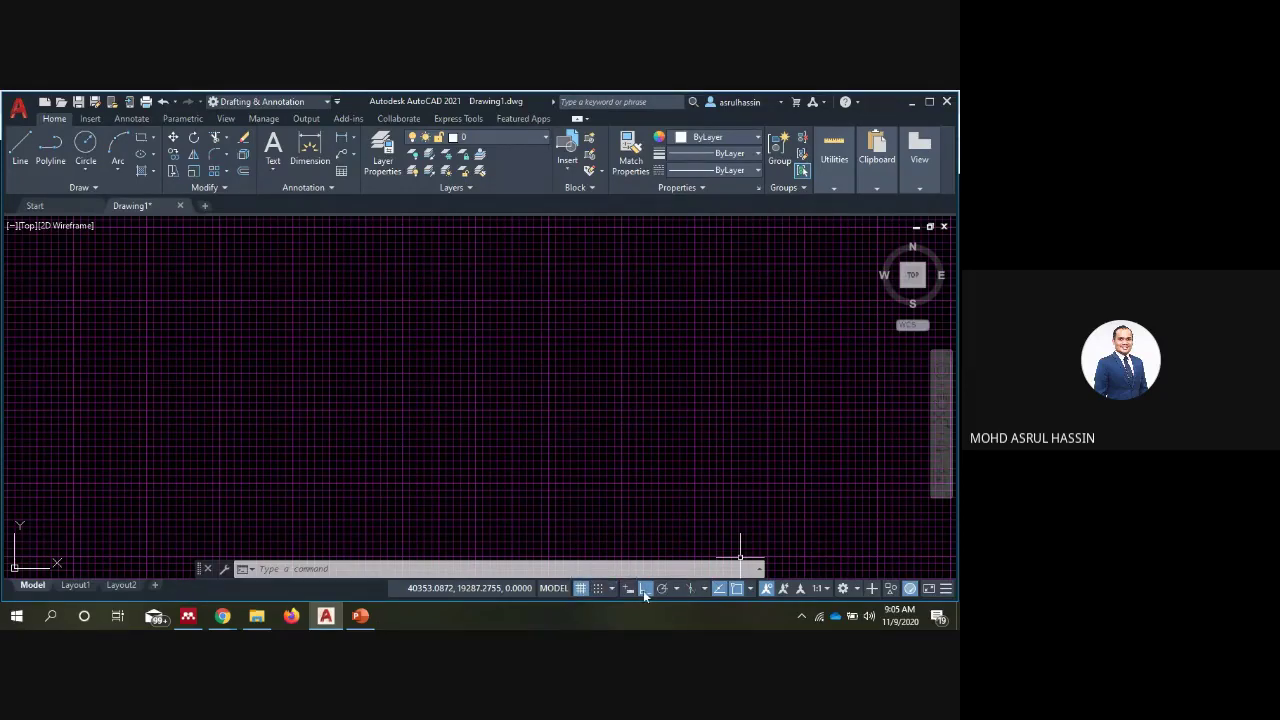
pyautogui.rightClick(527, 587)
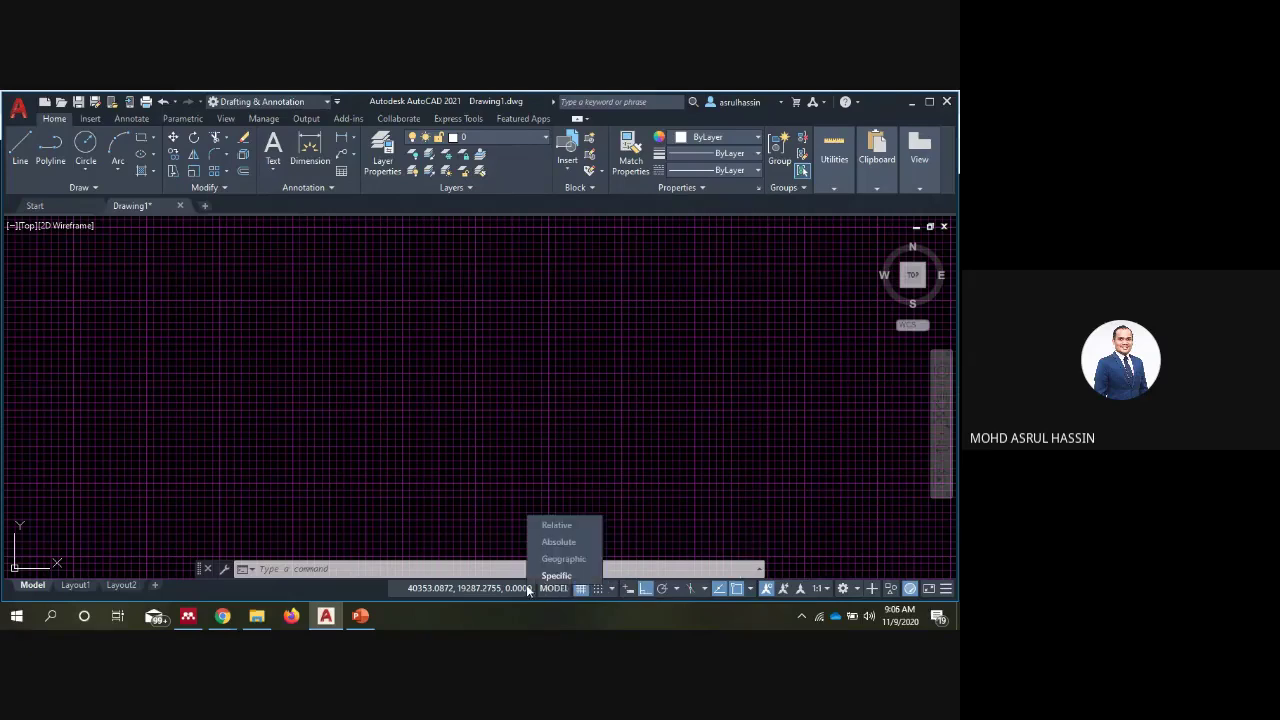
pyautogui.click(644, 593)
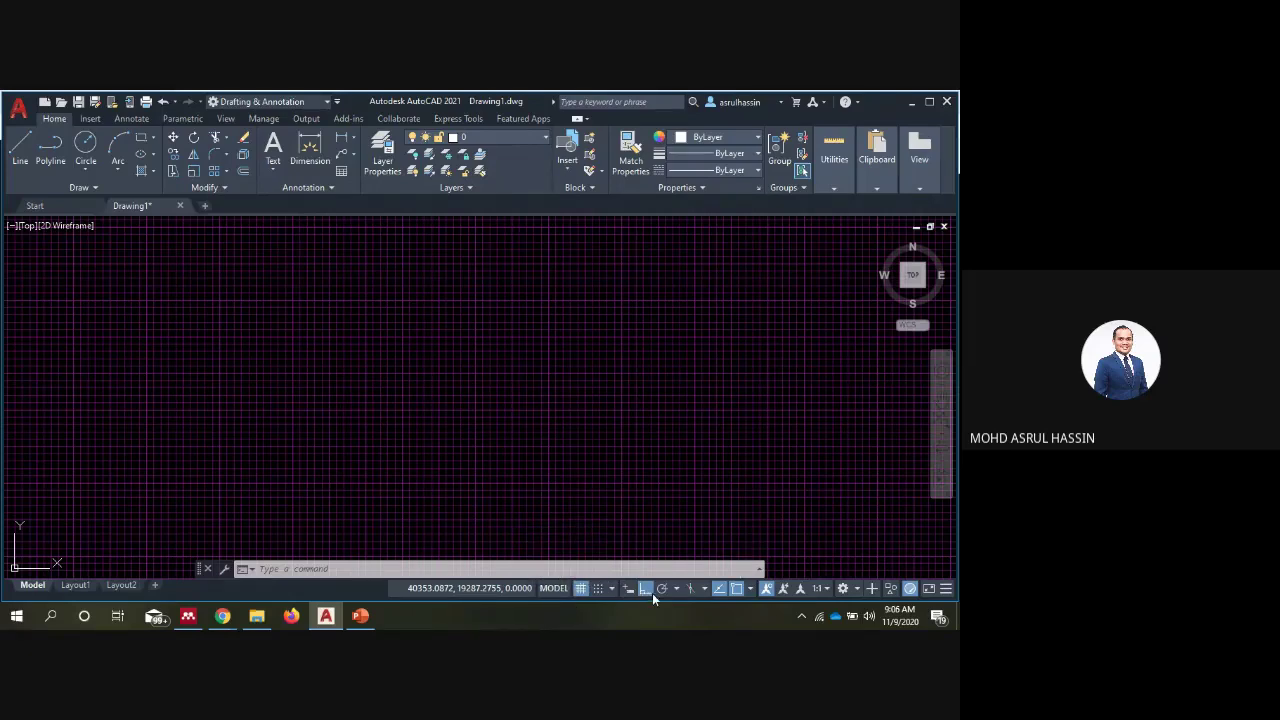
pyautogui.click(645, 590)
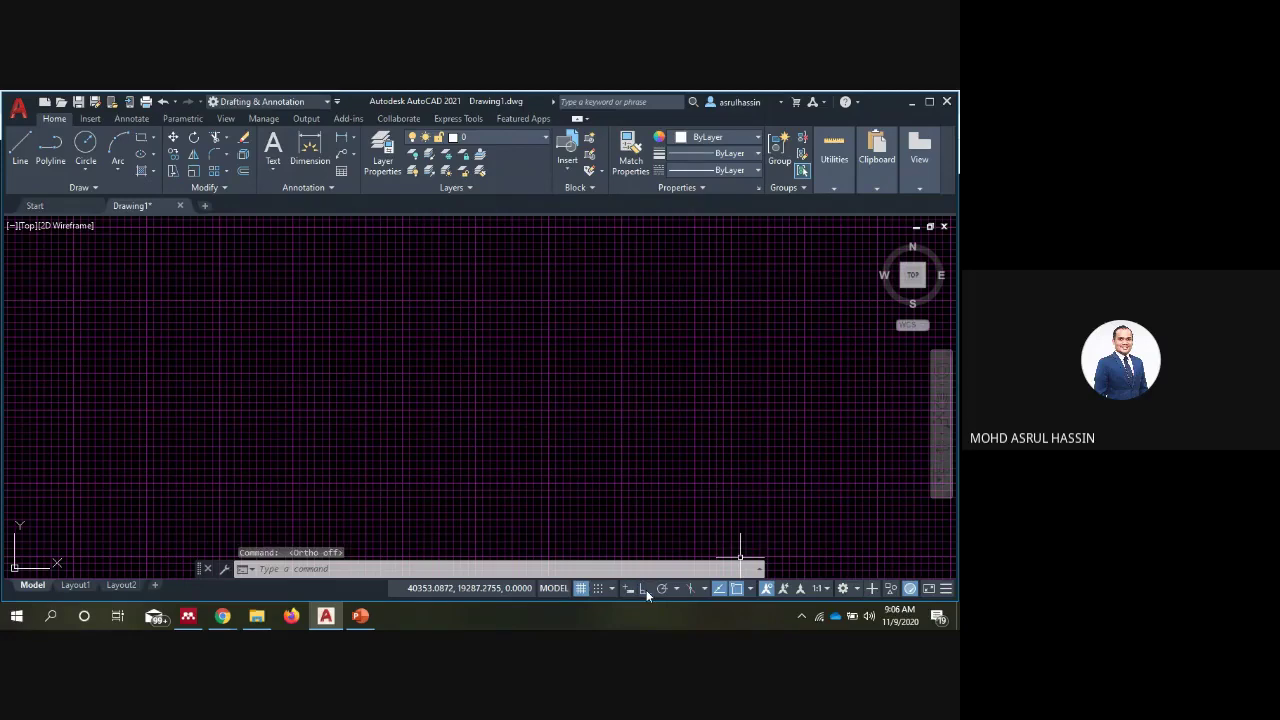
pyautogui.click(645, 590)
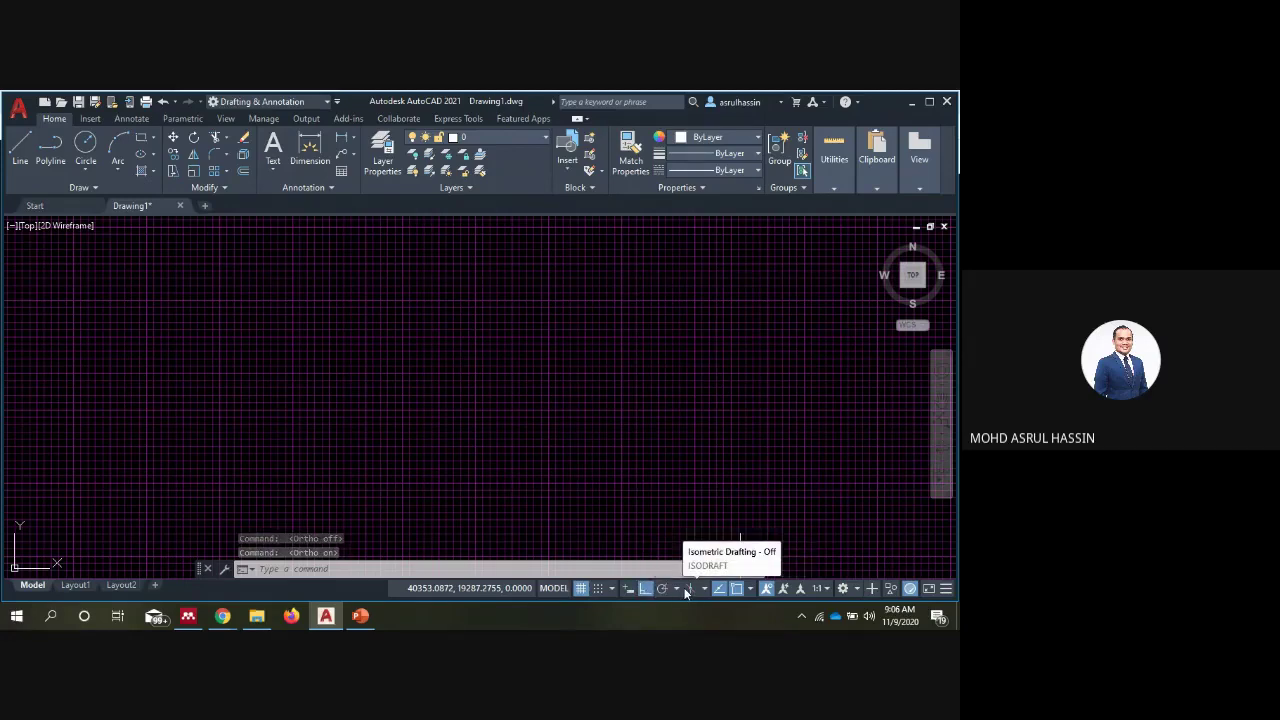
# Turn on isometric drafting from the status bar with Isoplane Top active
pyautogui.click(691, 589)
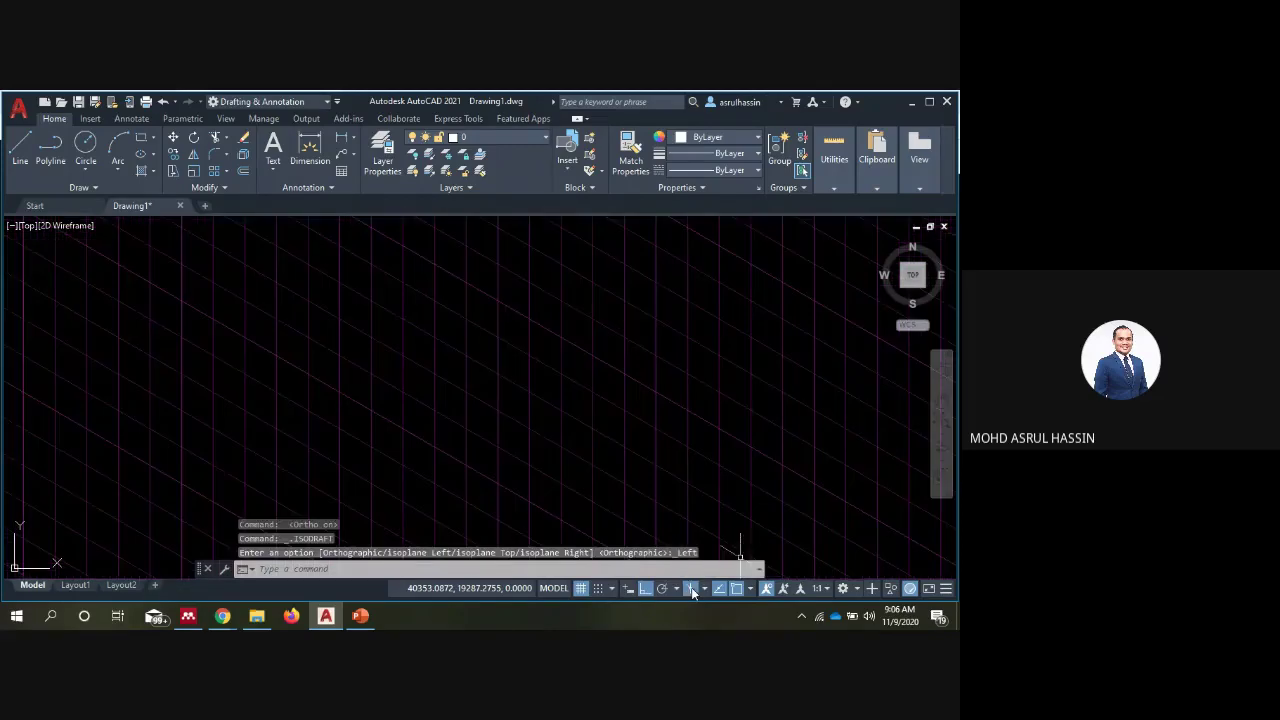
pyautogui.click(691, 587)
pyautogui.click(691, 587)
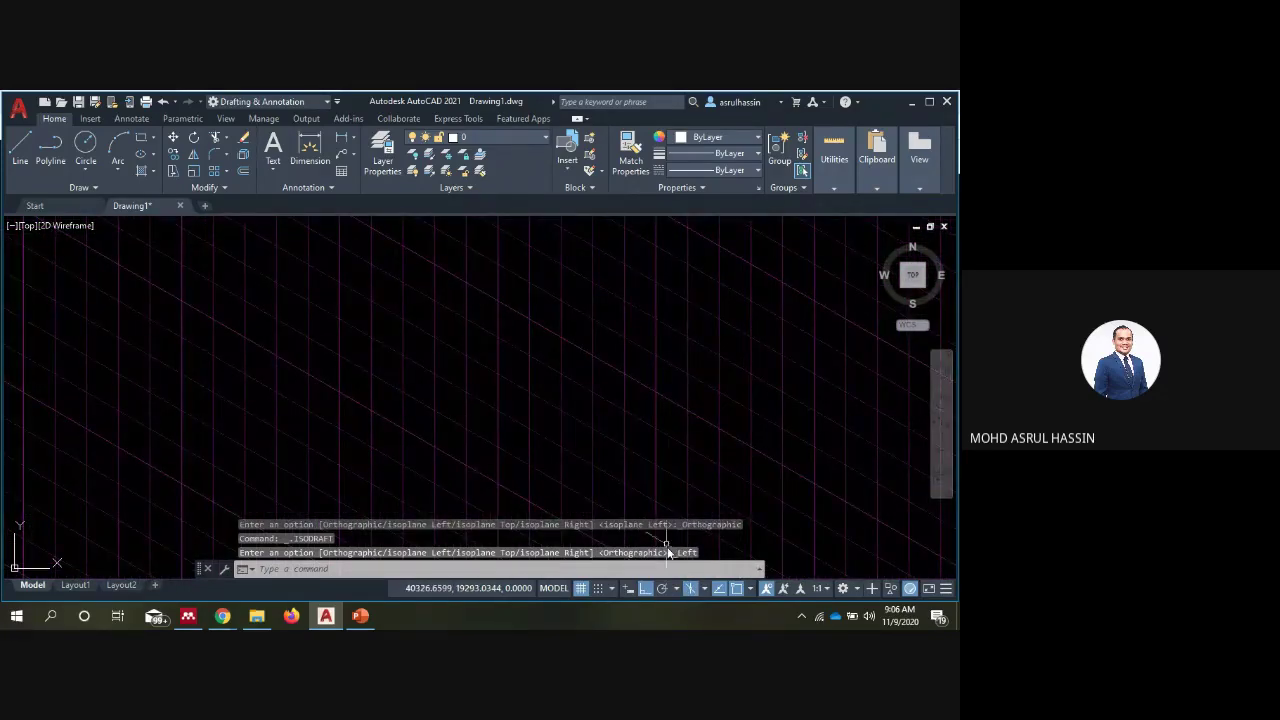
pyautogui.click(705, 589)
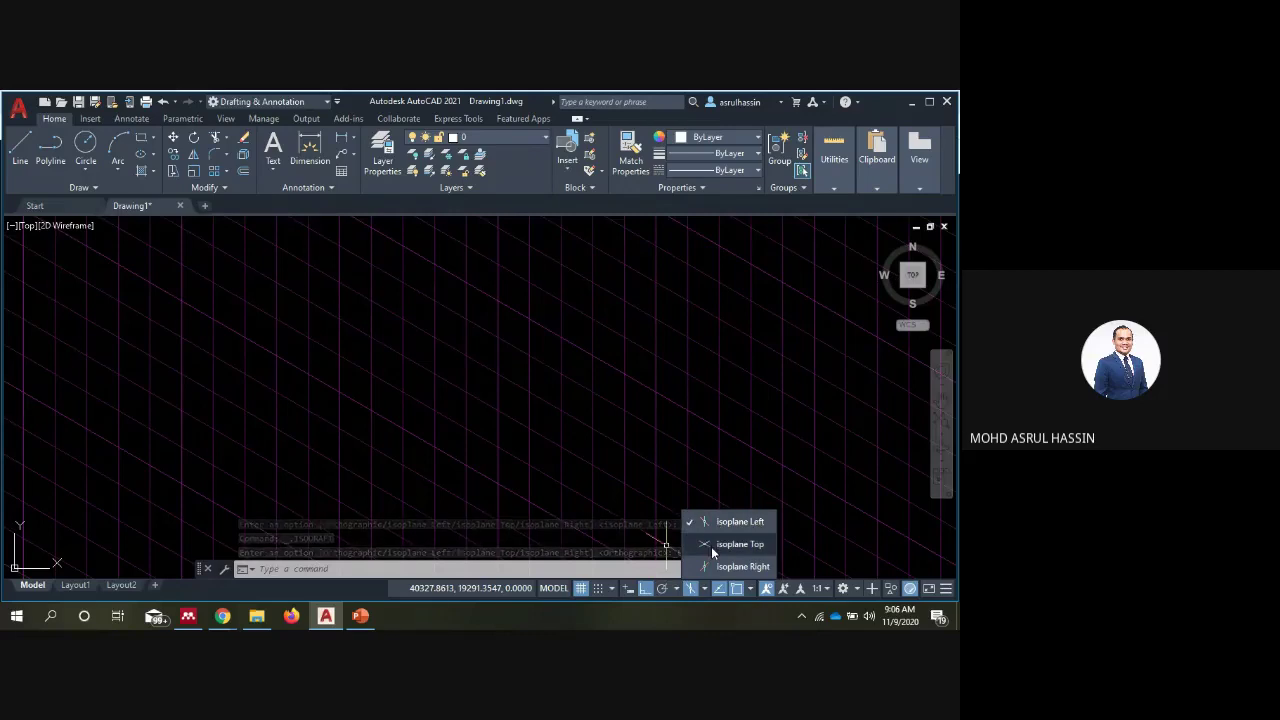
pyautogui.click(713, 544)
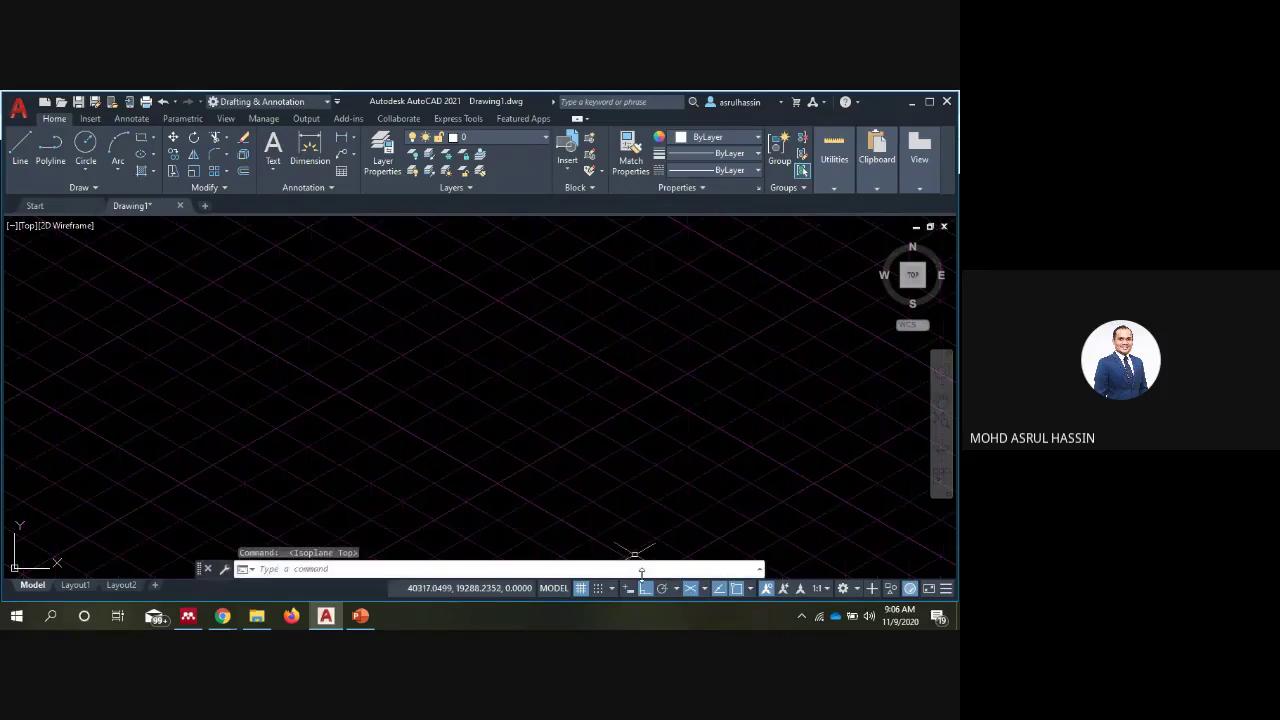
pyautogui.click(690, 588)
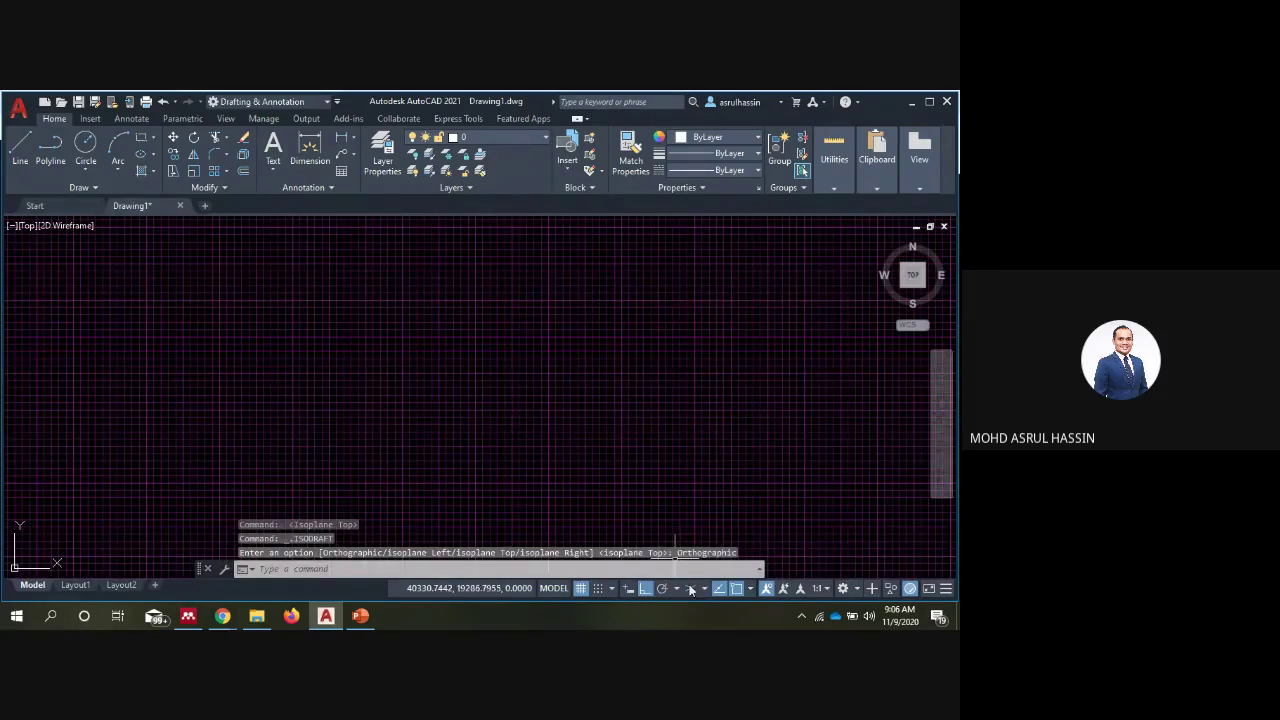
pyautogui.click(690, 588)
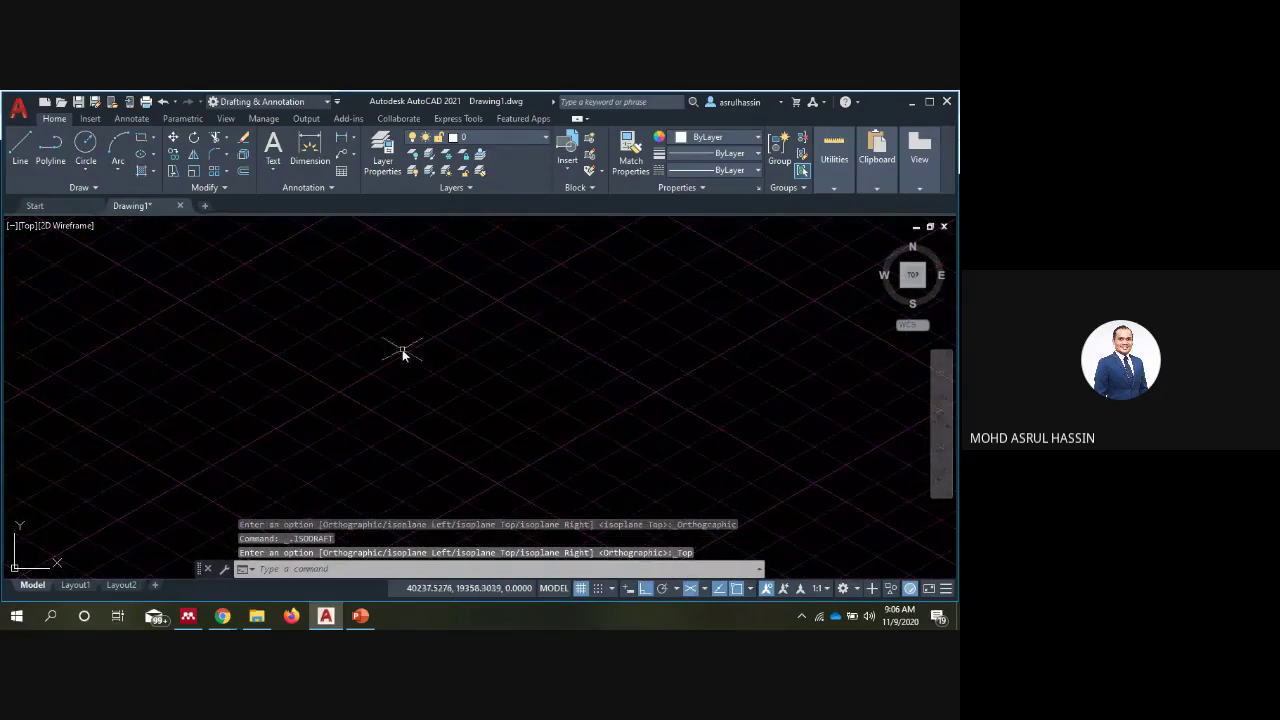
# Switch to Isoplane Right, then cycle isoplanes with F5 until Top is current again
pyautogui.click(704, 589)
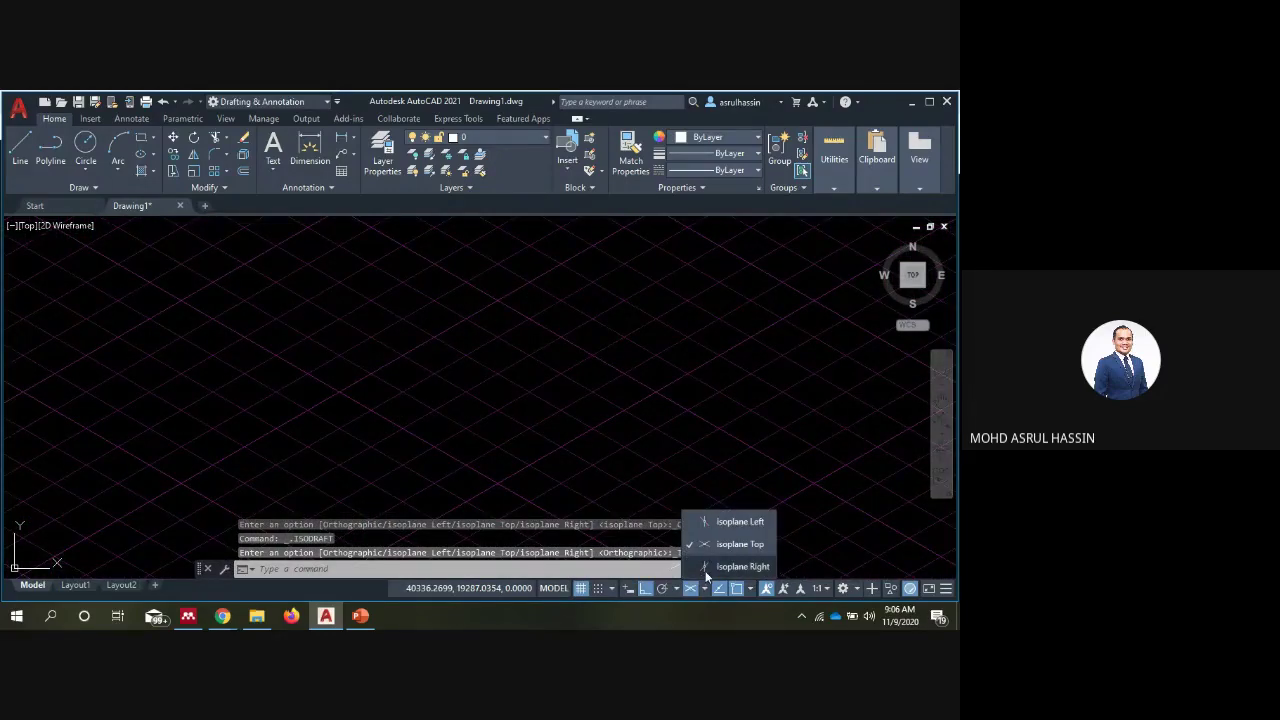
pyautogui.click(712, 567)
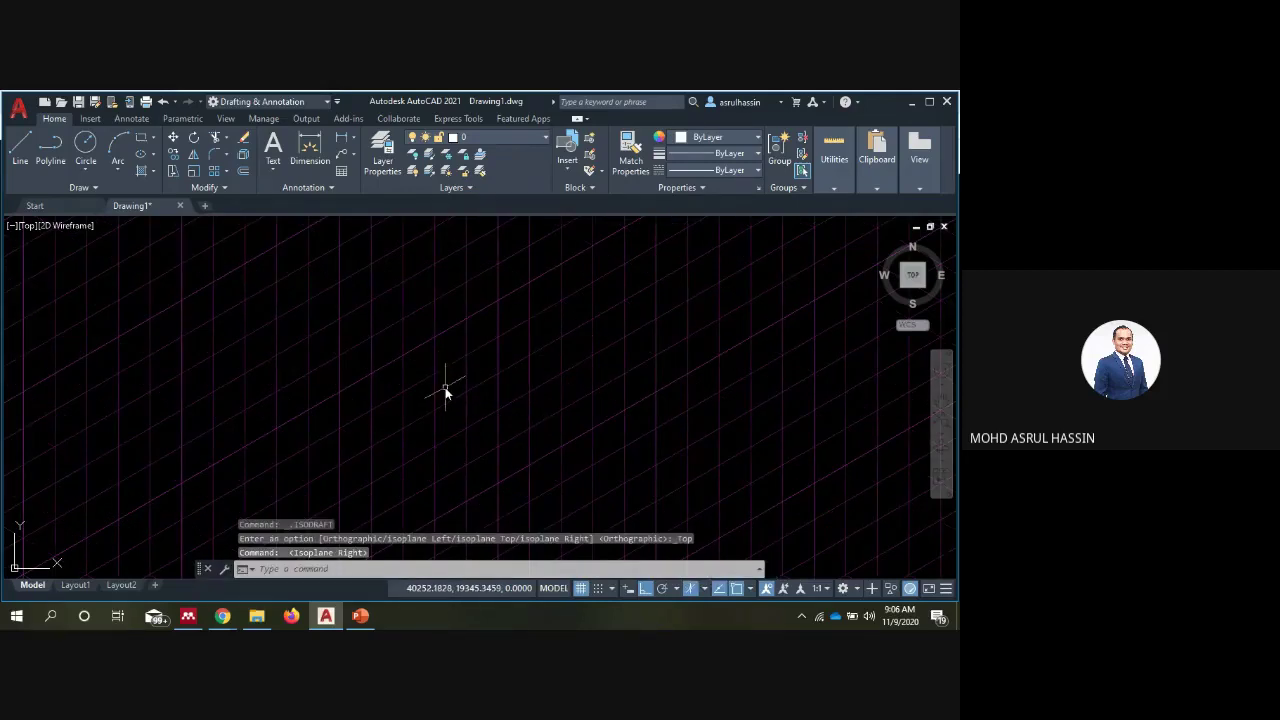
pyautogui.press('F5')
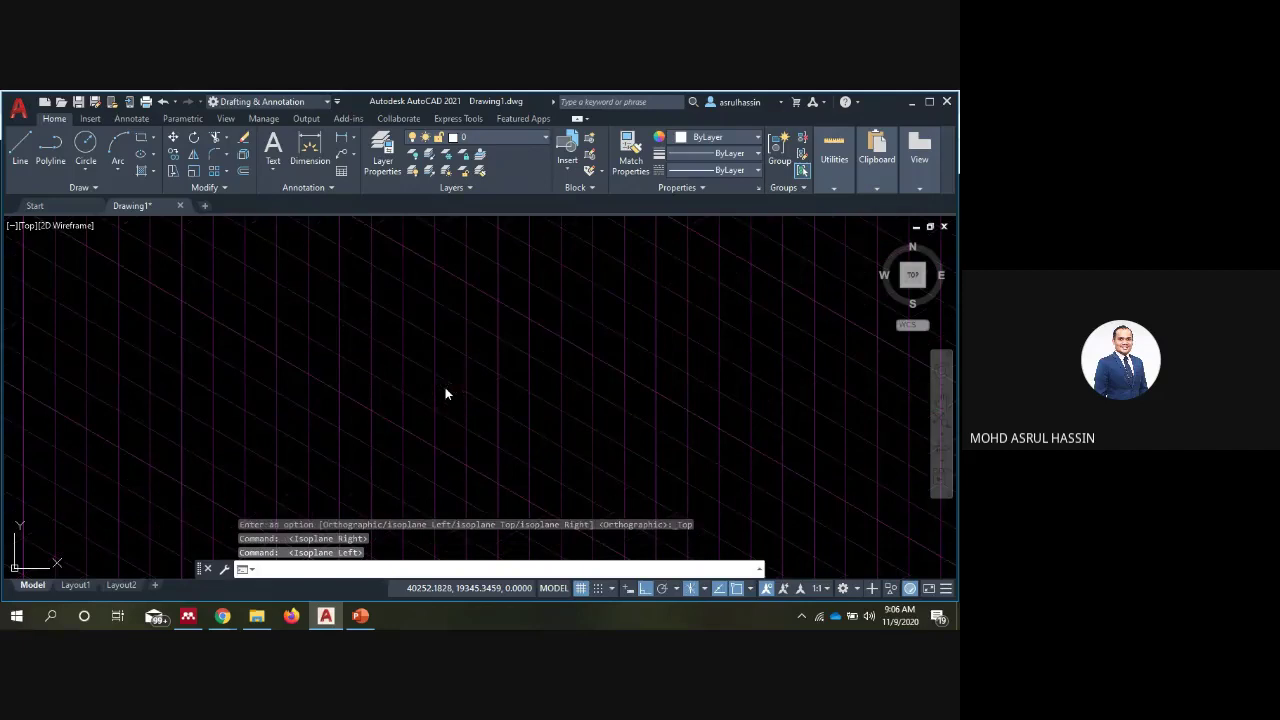
pyautogui.press('F5')
pyautogui.press('F5')
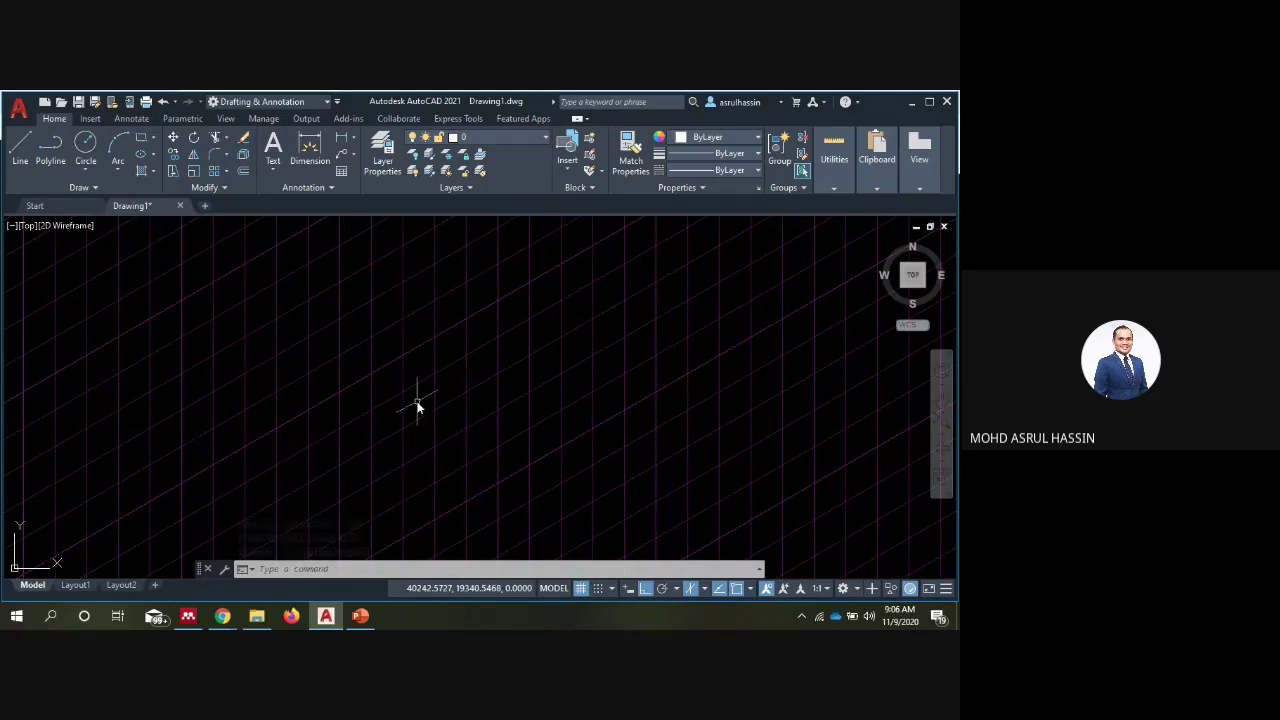
pyautogui.press('F5')
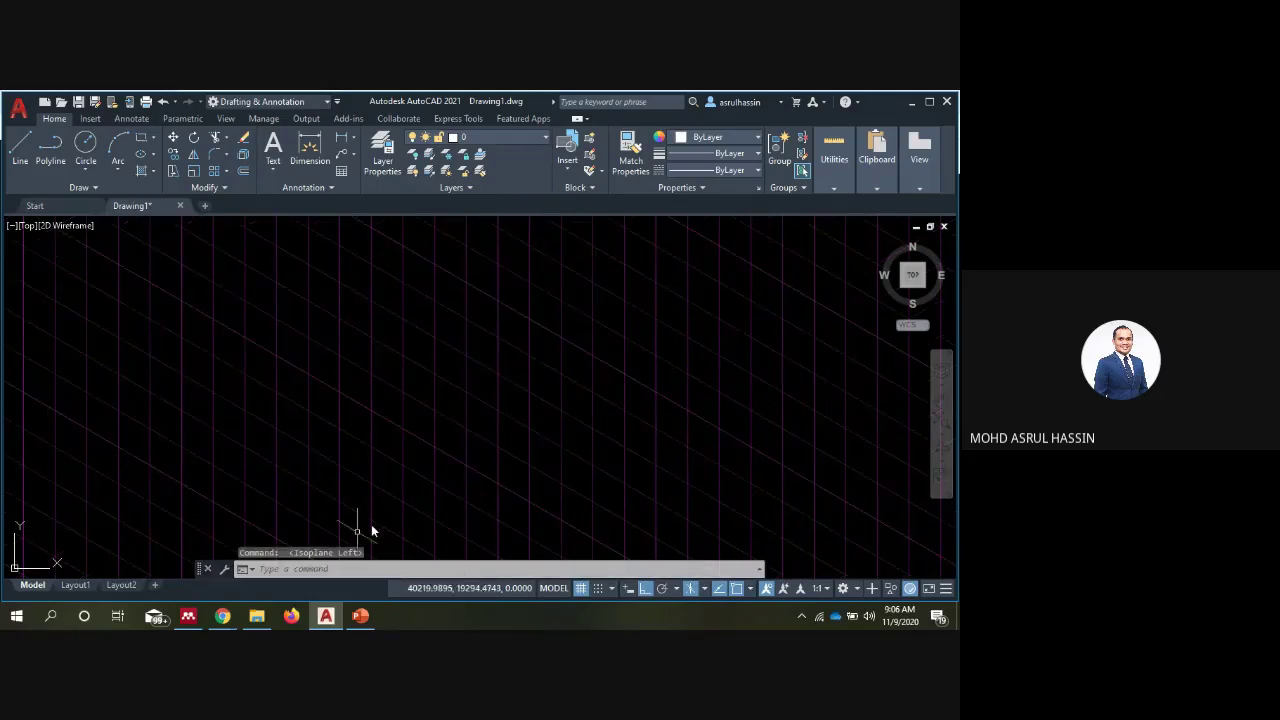
pyautogui.press('F5')
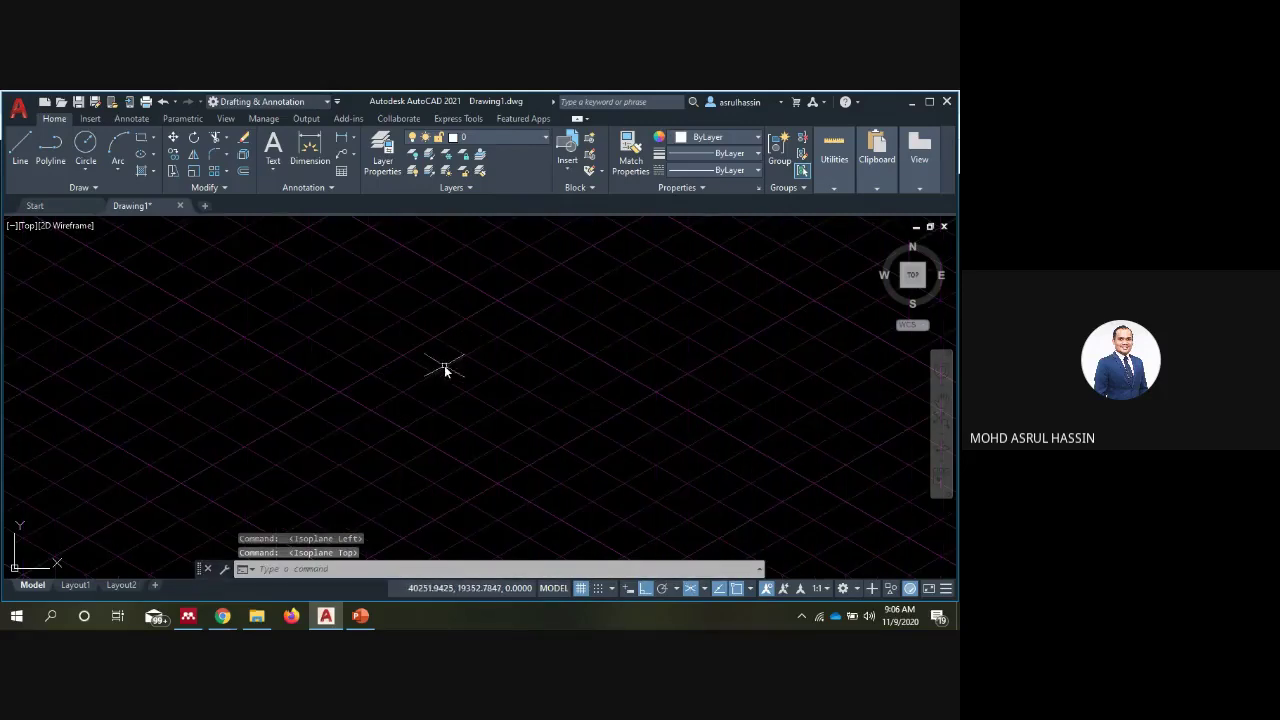
# Draw the top face with LINE through four isometric grid corners, closing it with C
pyautogui.write('L')
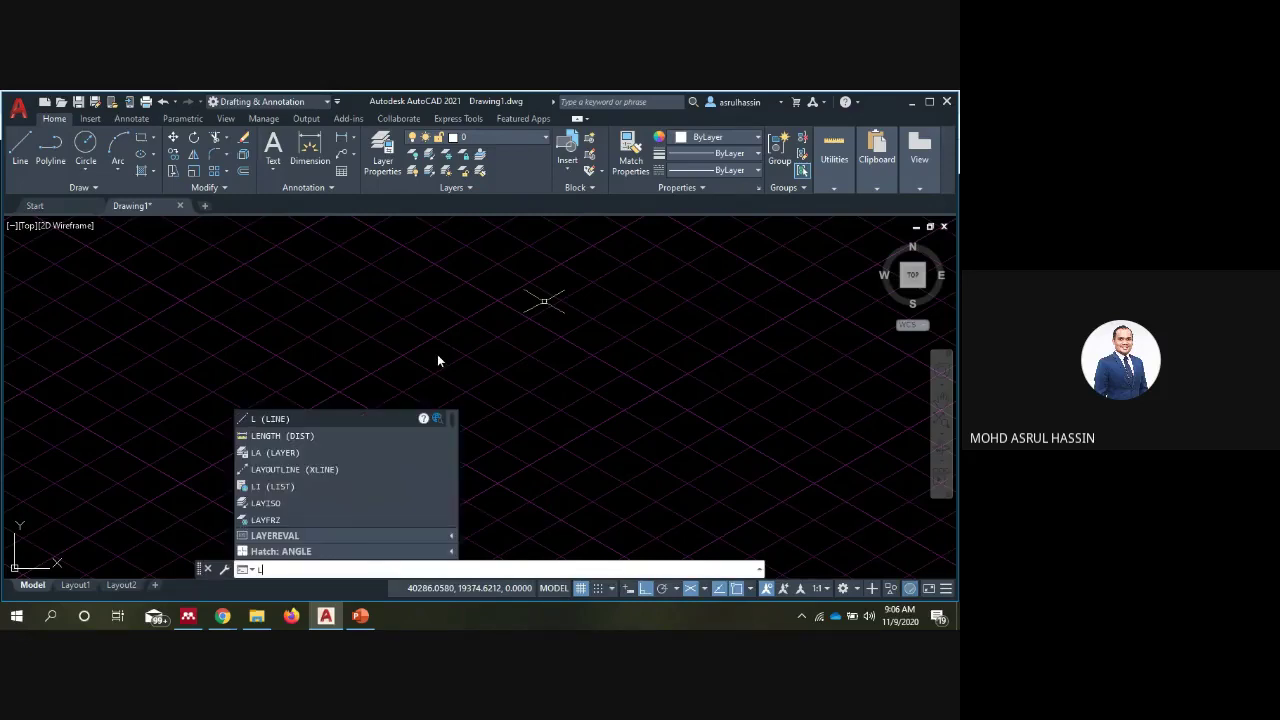
pyautogui.press('Return')
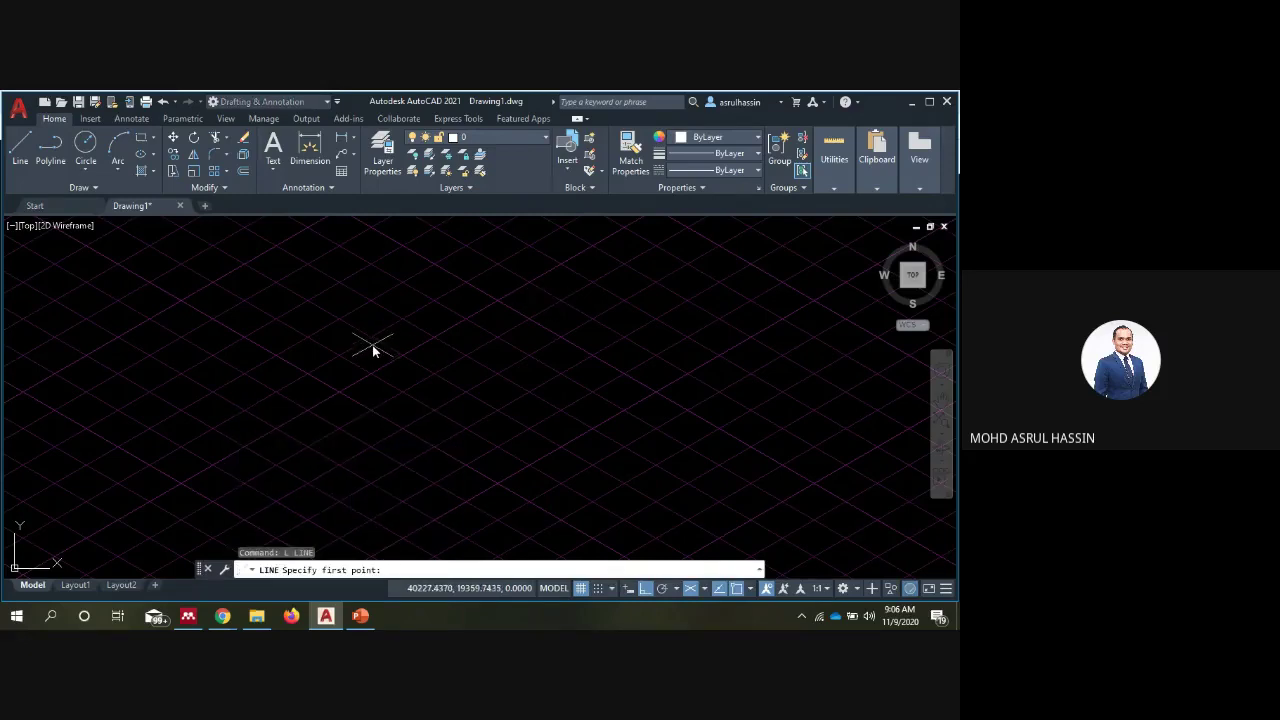
pyautogui.click(372, 345)
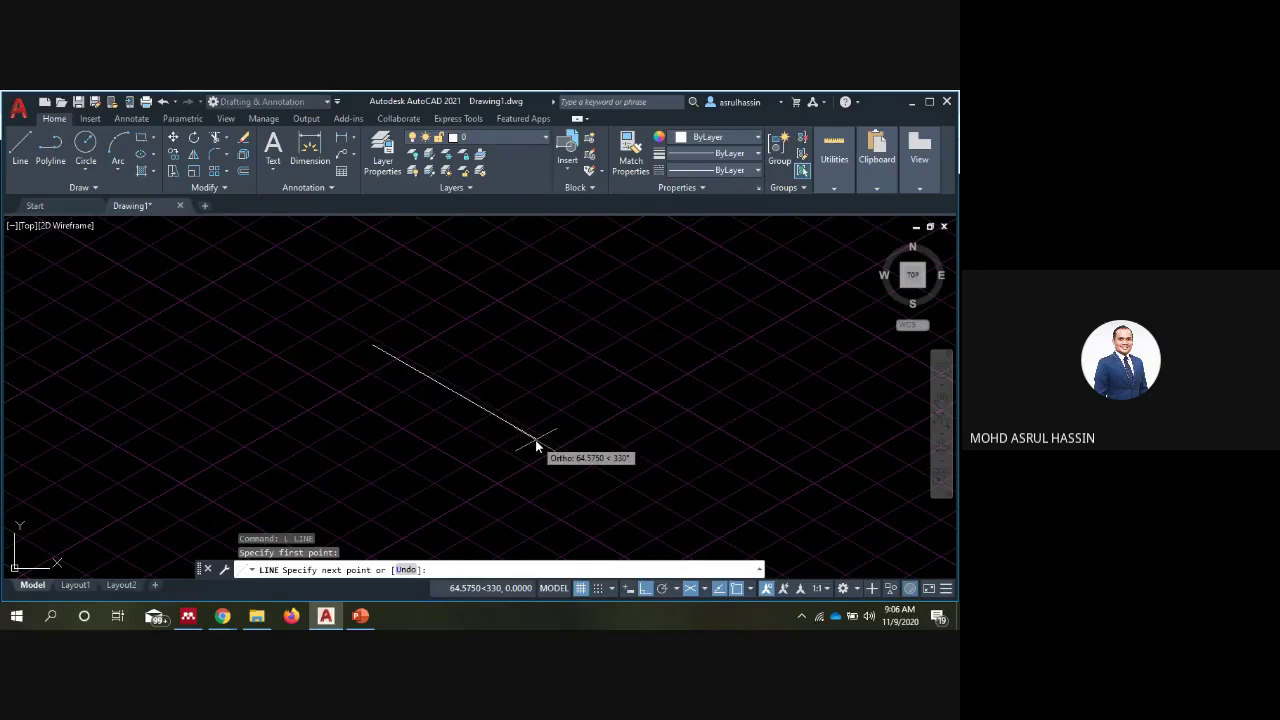
pyautogui.click(465, 396)
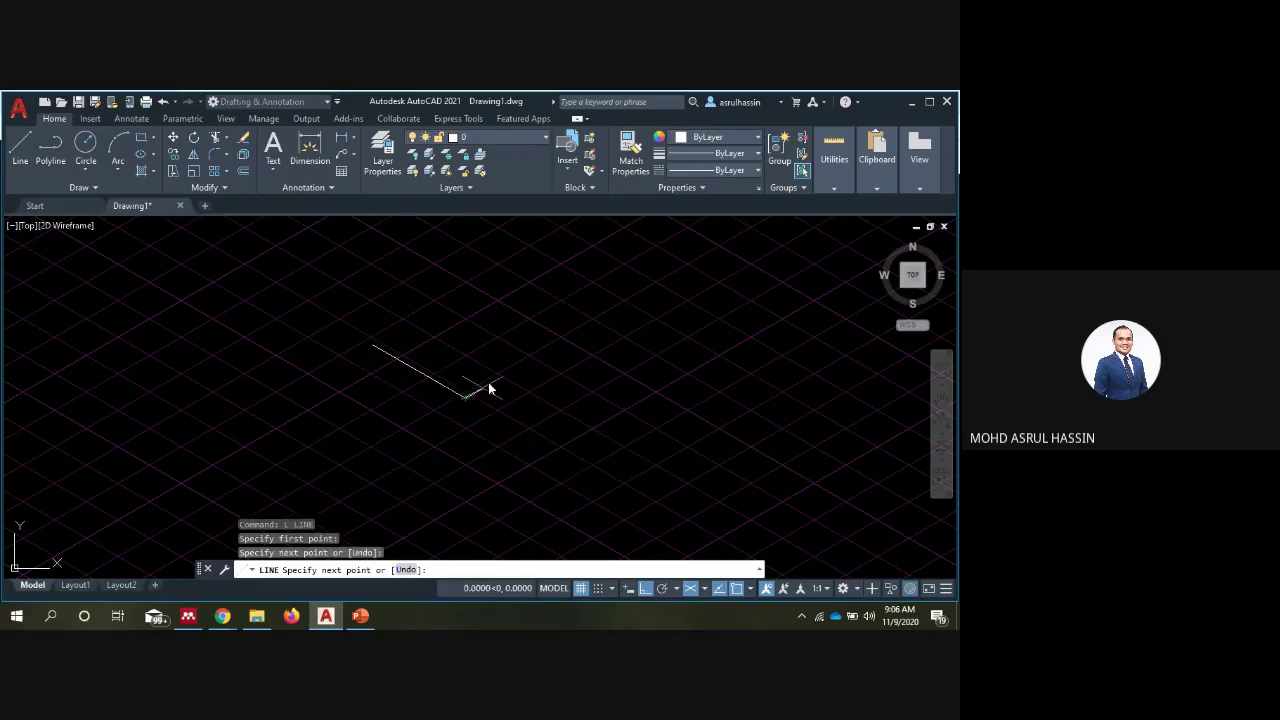
pyautogui.click(627, 305)
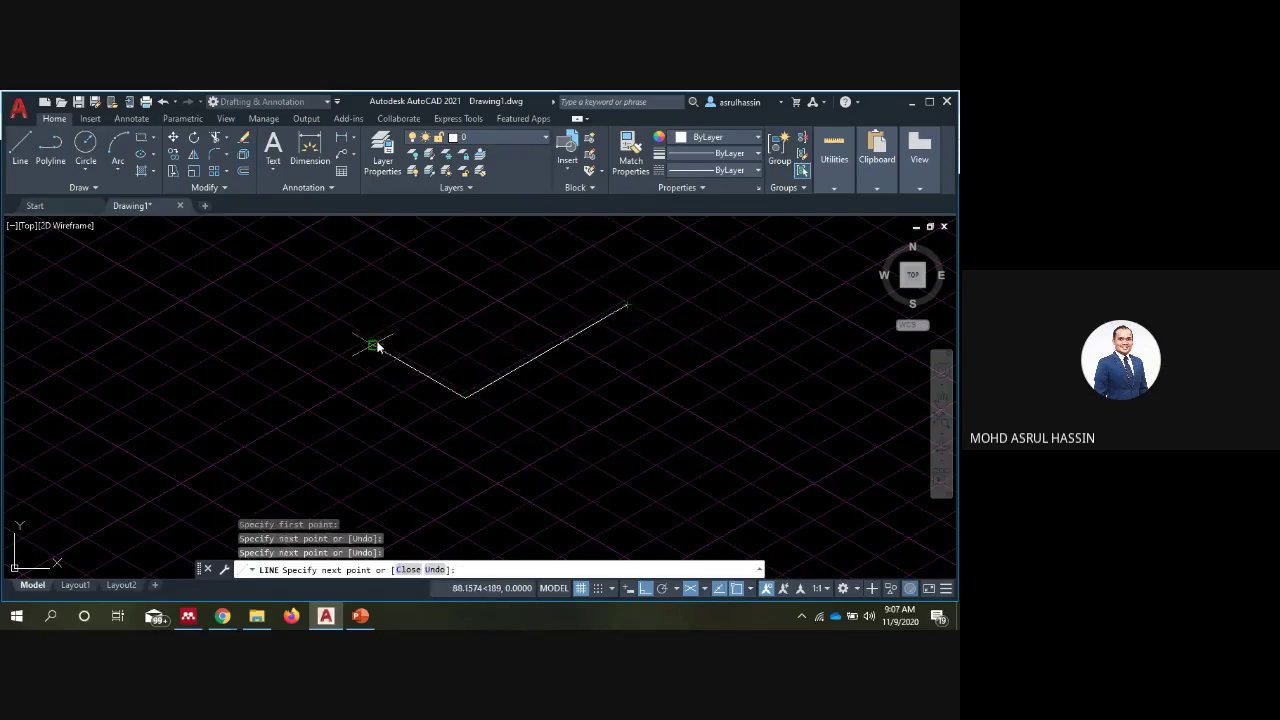
pyautogui.click(534, 250)
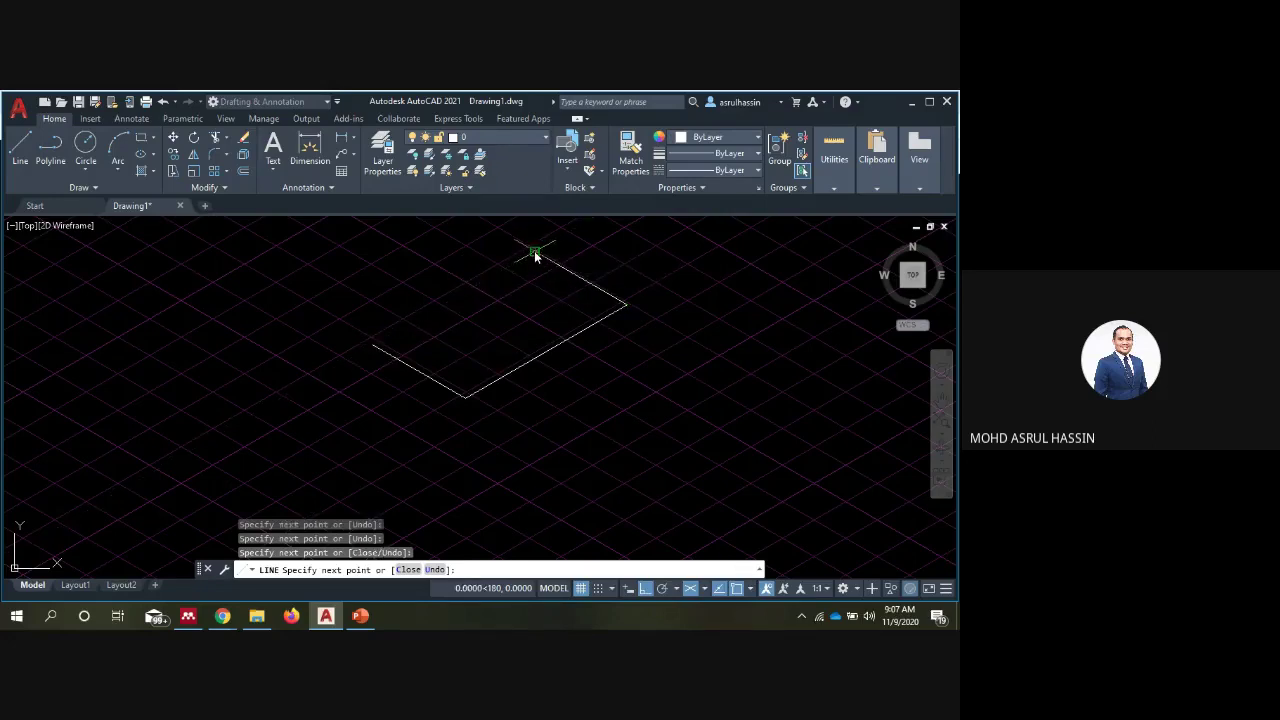
pyautogui.write('c')
pyautogui.press('Return')
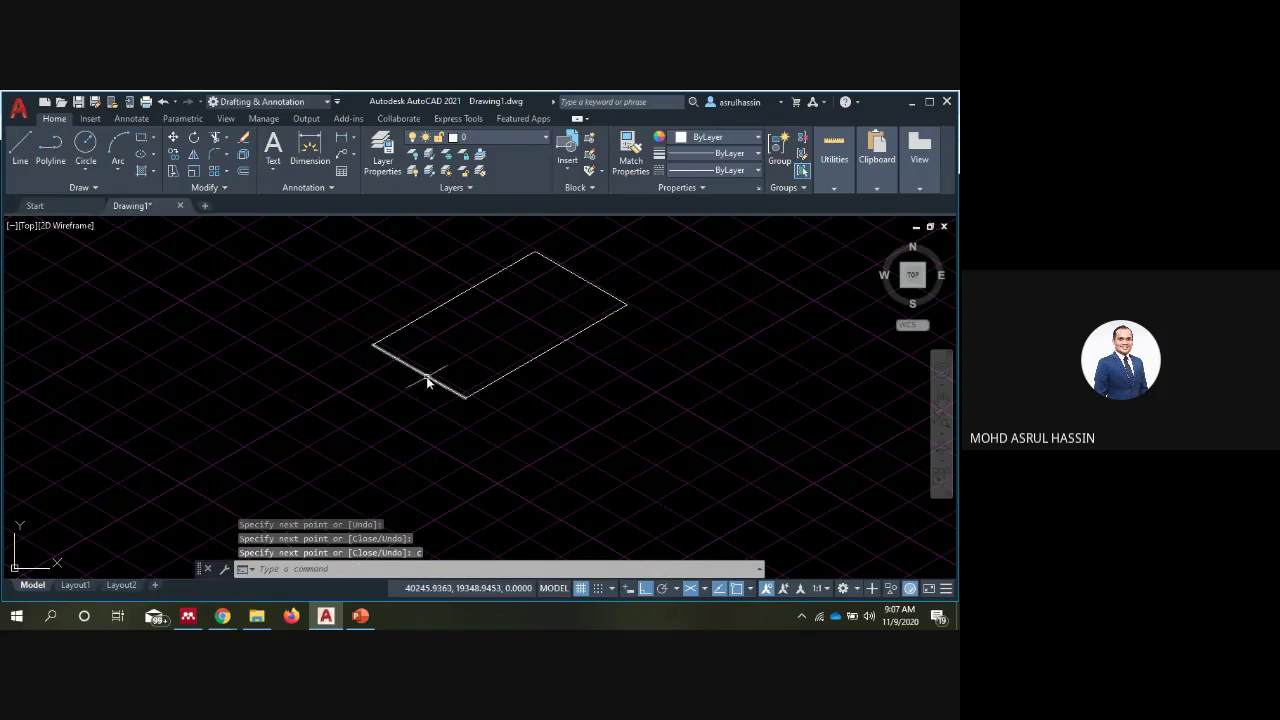
pyautogui.press('Escape')
pyautogui.press('Escape')
pyautogui.press('Escape')
pyautogui.scroll(-2, 528, 332)
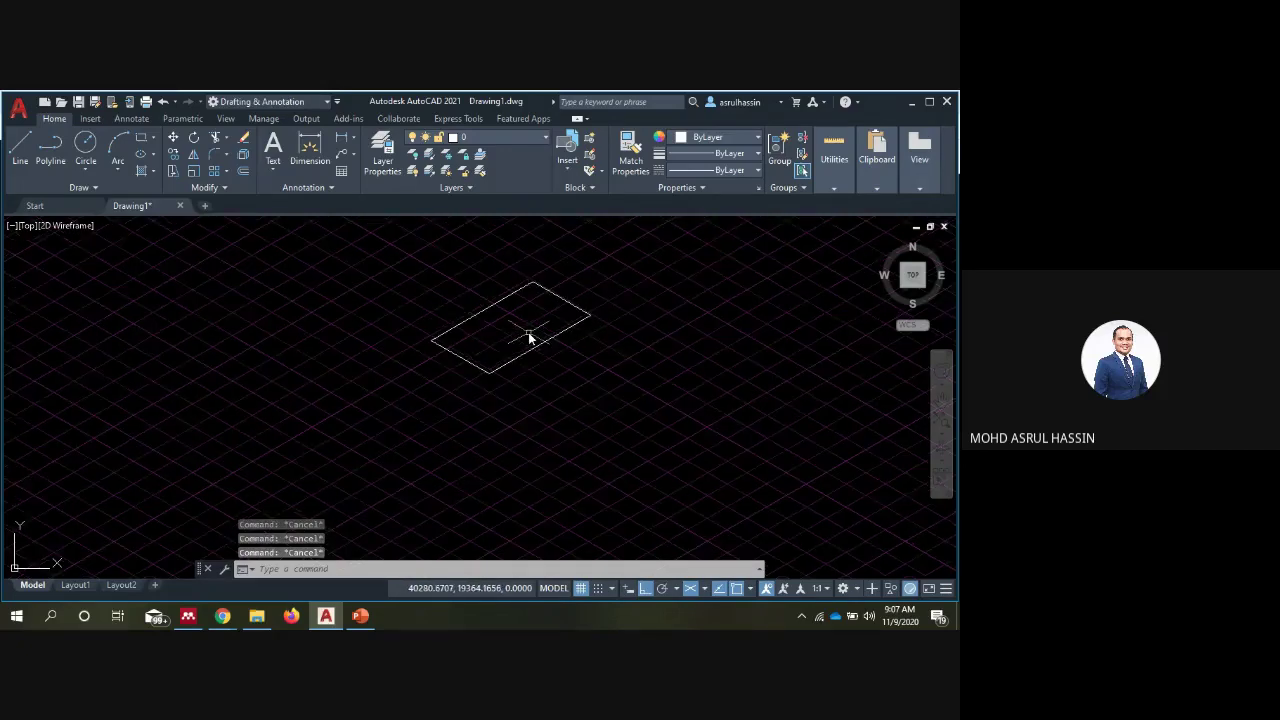
pyautogui.scroll(2, 545, 301)
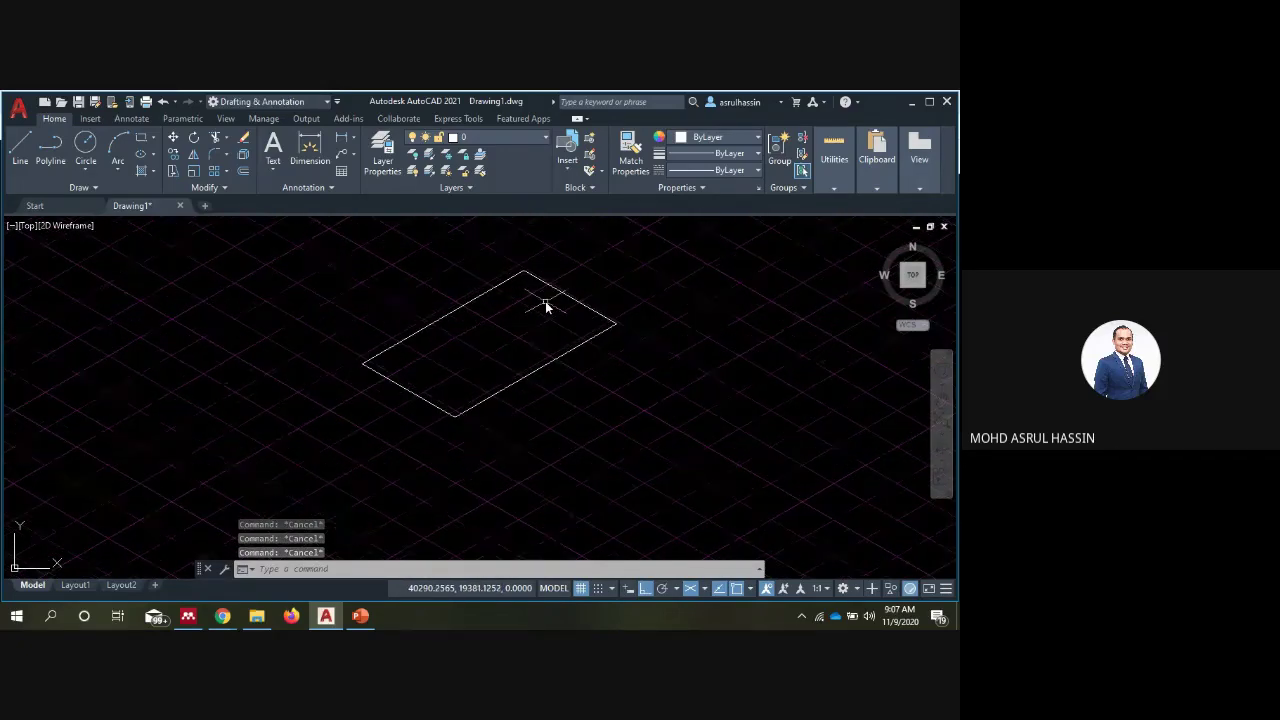
# Pan the top face up-left and cycle the isoplane round to Top
pyautogui.press('F5')
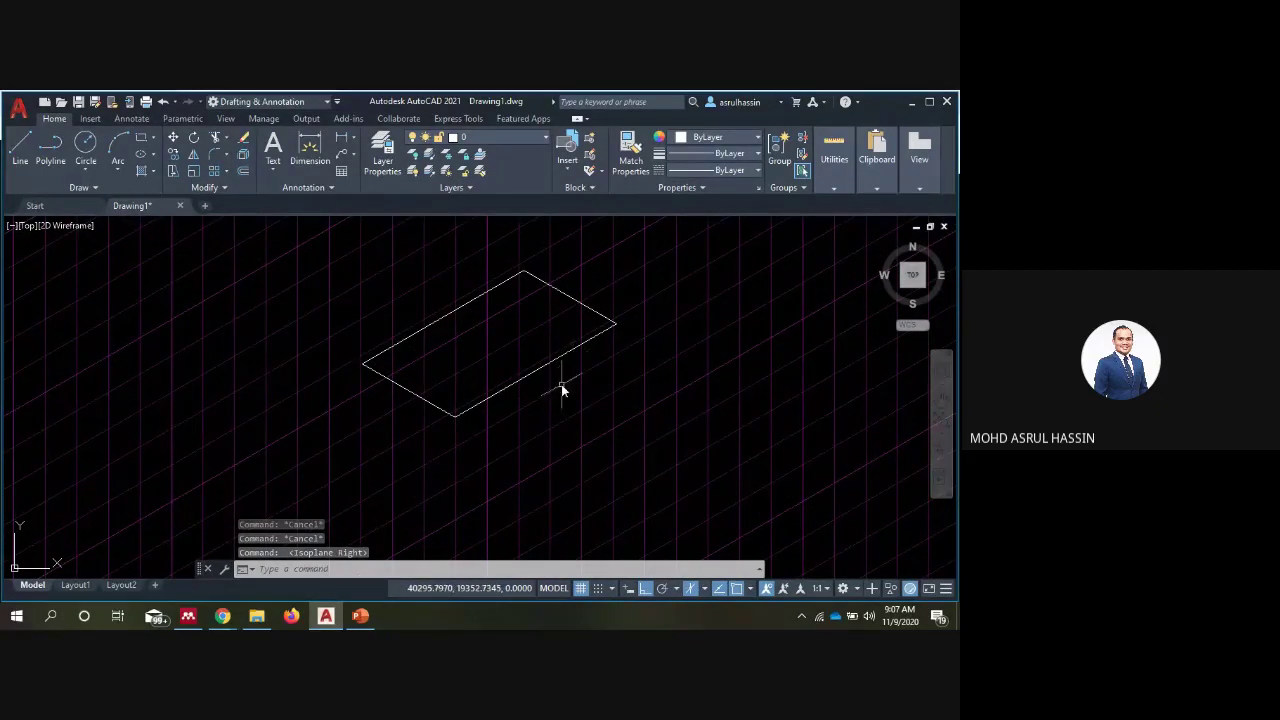
pyautogui.moveTo(561, 384)
pyautogui.mouseDown(button='middle')
pyautogui.moveTo(574, 331)
pyautogui.moveTo(542, 395)
pyautogui.moveTo(507, 397)
pyautogui.mouseUp(button='middle')
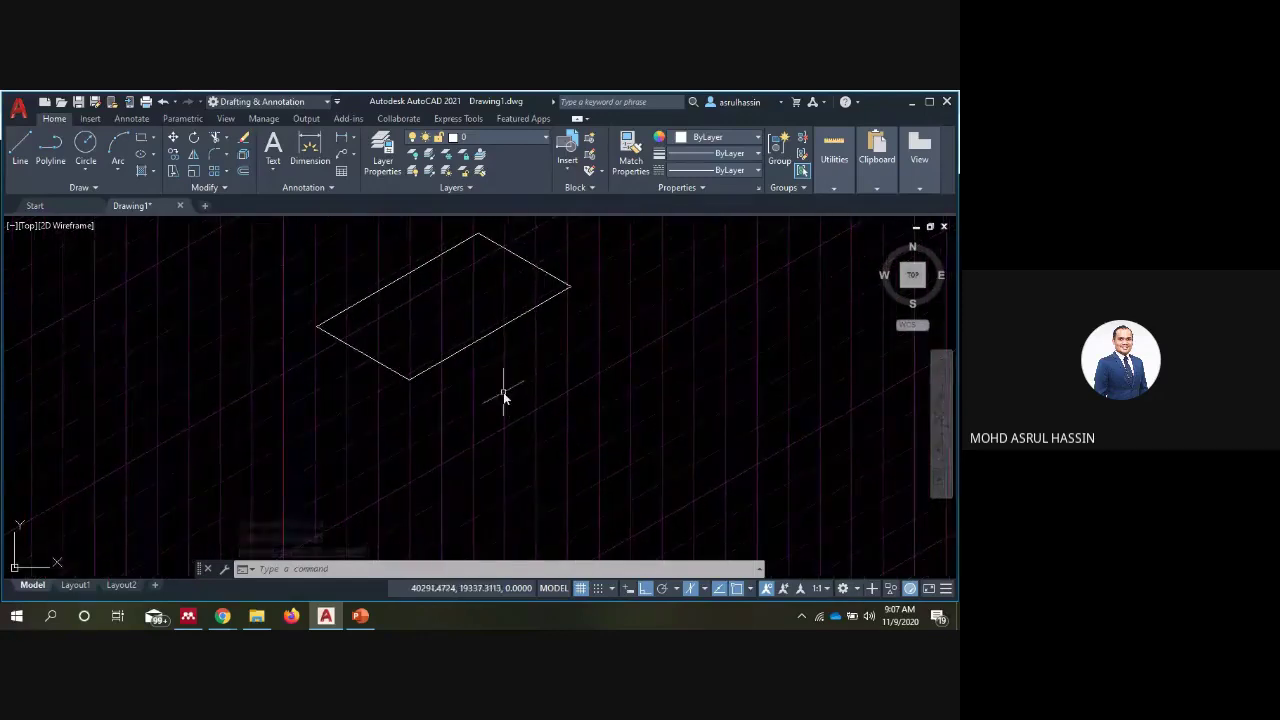
pyautogui.press('F5')
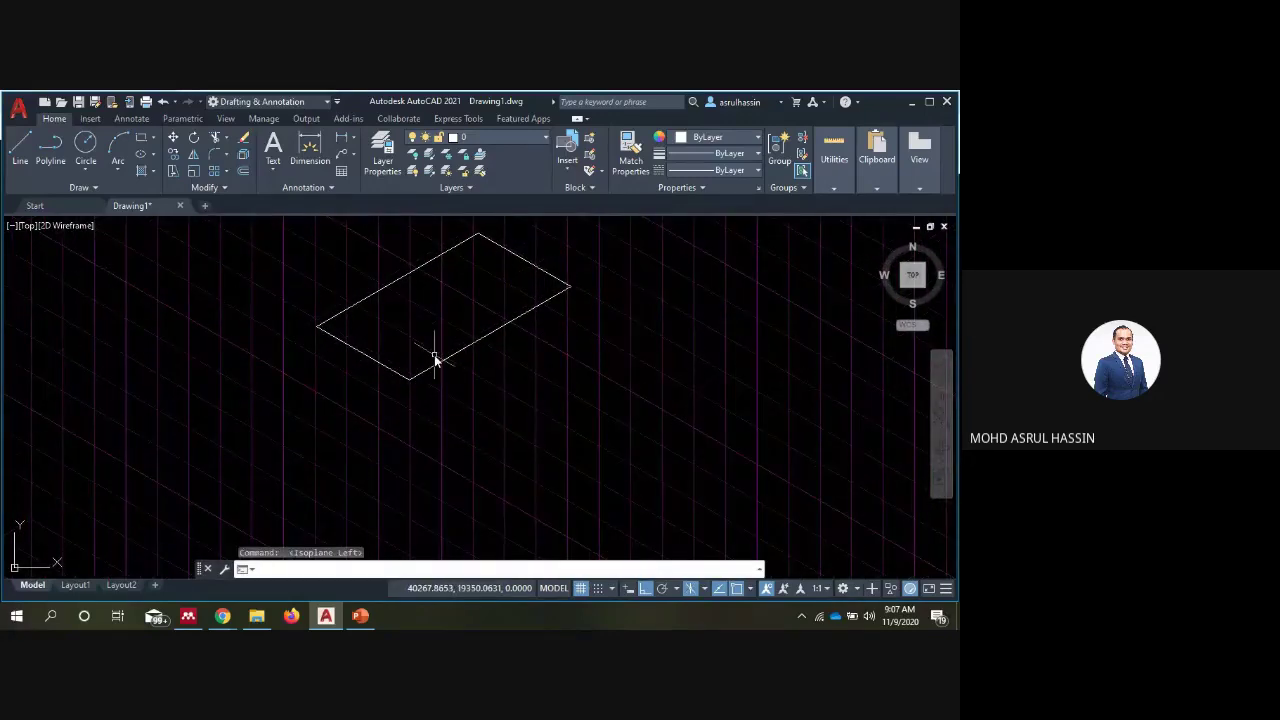
pyautogui.press('F5')
pyautogui.press('F5')
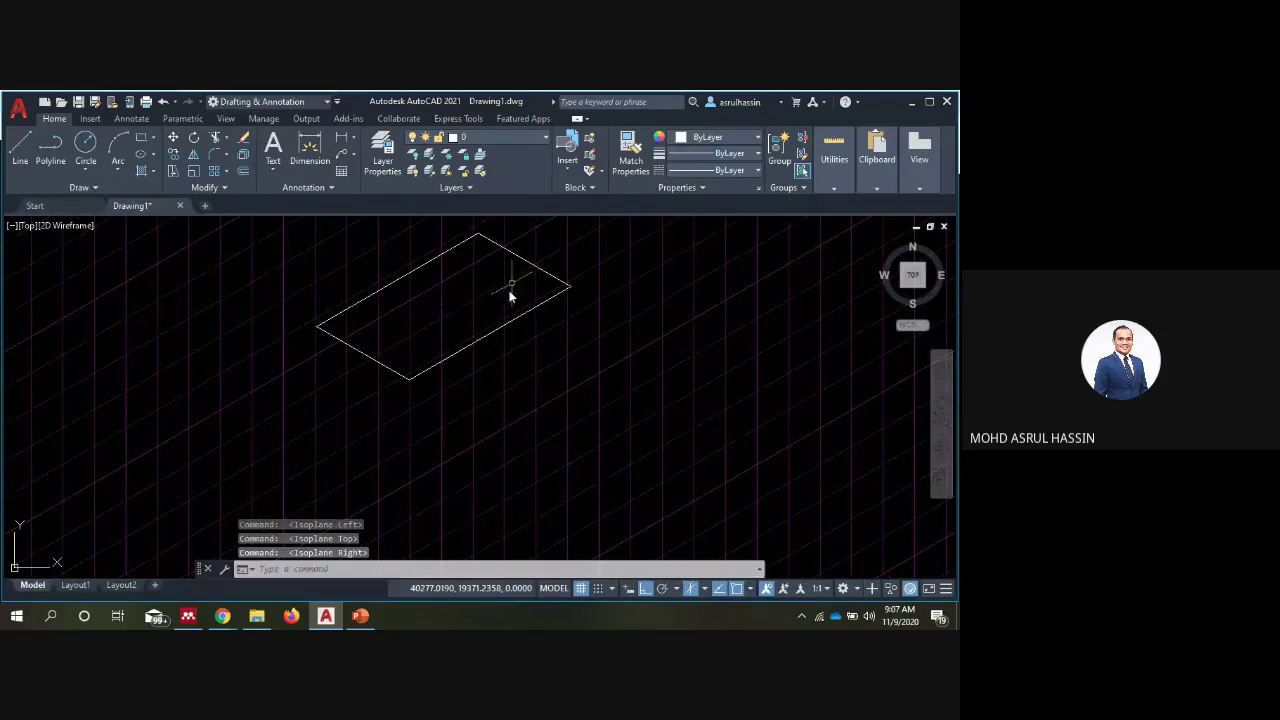
# Draw the right face: a vertical edge down, a slanted bottom edge, and back to the front corner
pyautogui.write('L')
pyautogui.press('Return')
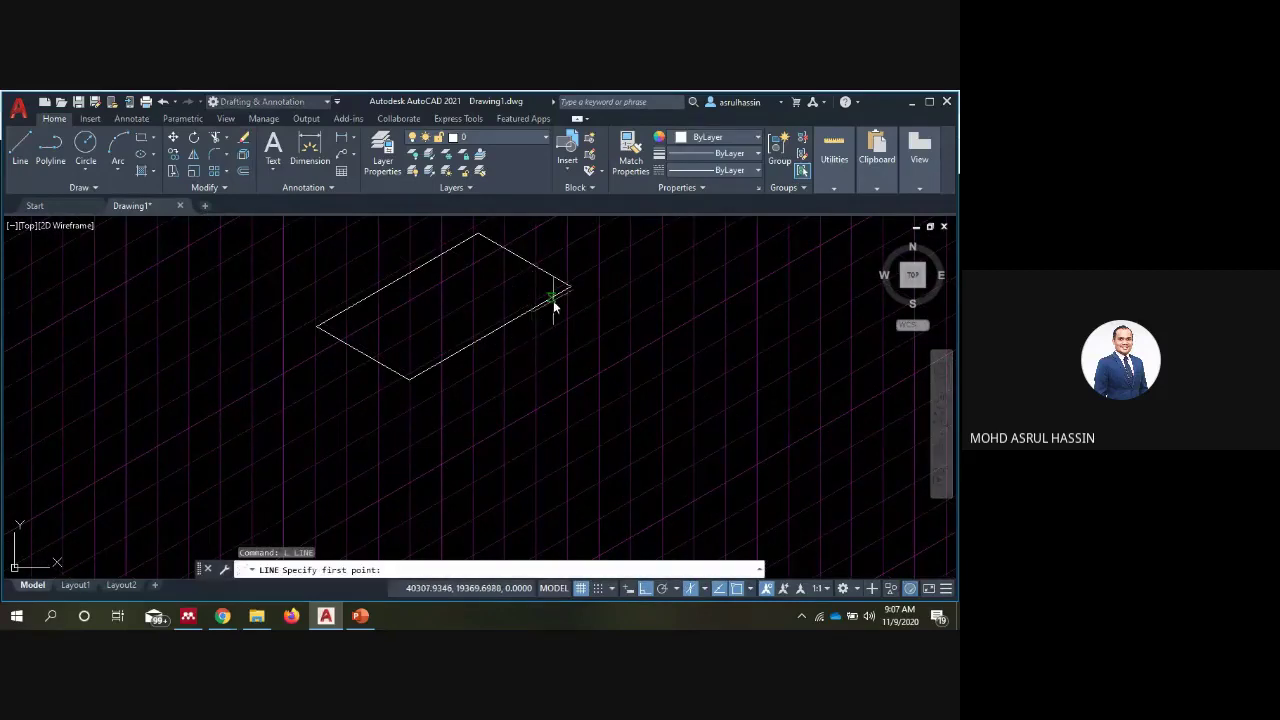
pyautogui.click(568, 288)
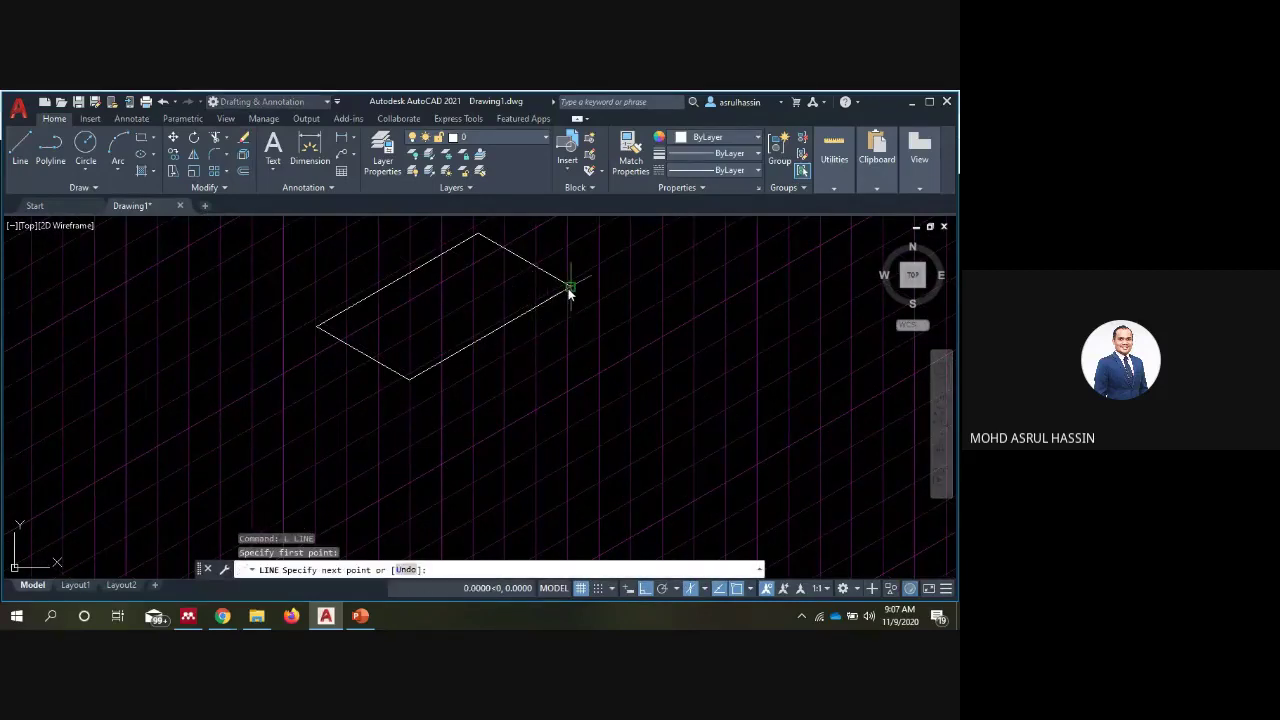
pyautogui.click(574, 441)
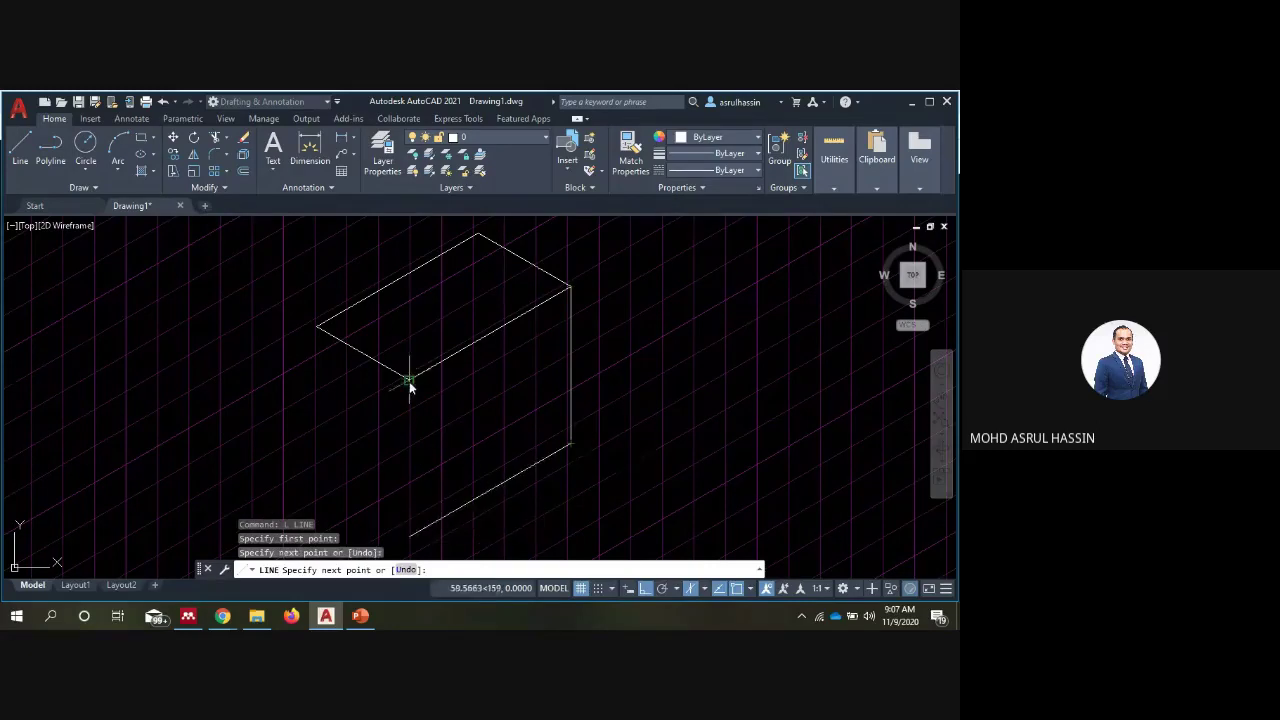
pyautogui.click(409, 536)
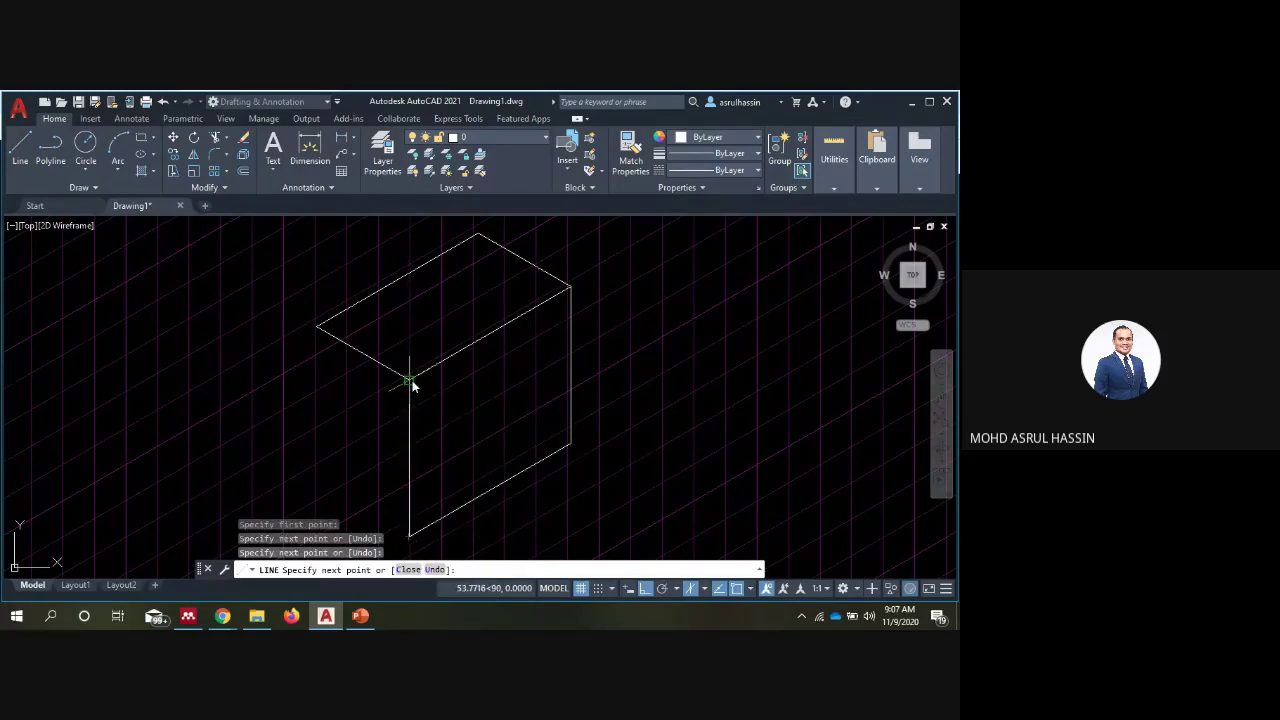
pyautogui.click(410, 381)
pyautogui.press('Return')
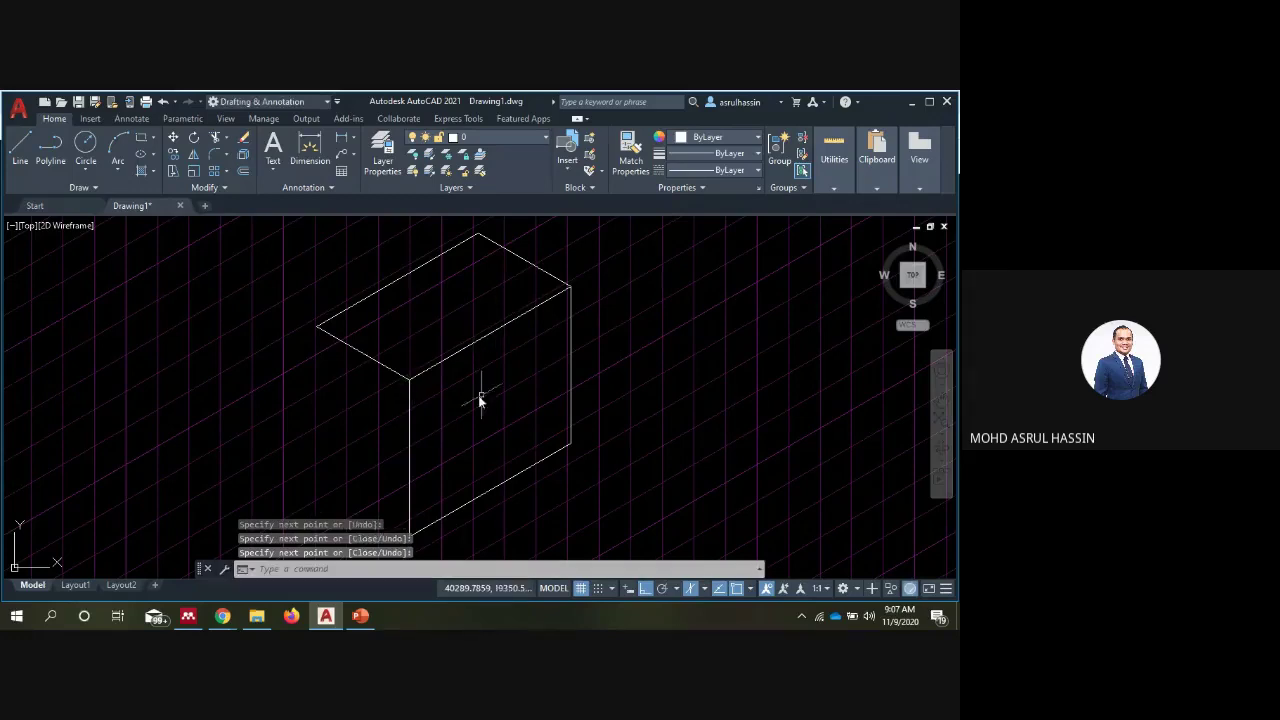
pyautogui.moveTo(544, 373)
pyautogui.mouseDown(button='middle')
pyautogui.moveTo(617, 334)
pyautogui.moveTo(560, 377)
pyautogui.mouseUp(button='middle')
pyautogui.scroll(-4, 558, 381)
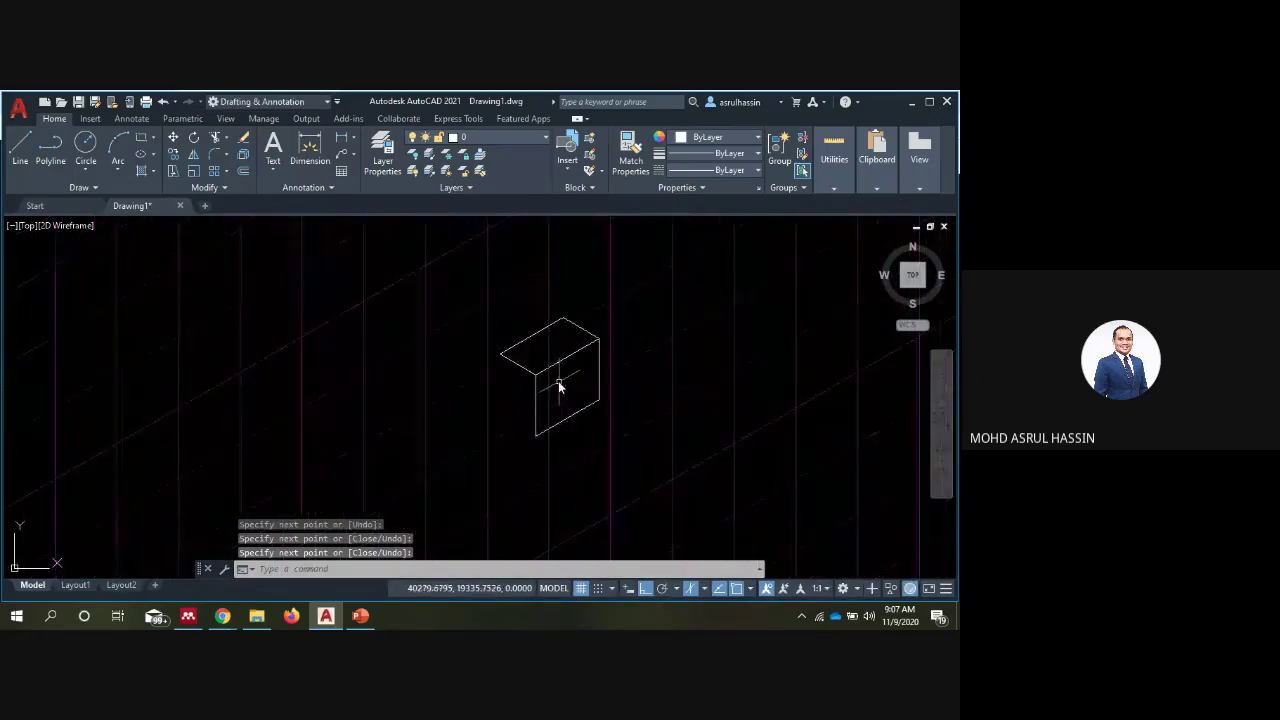
pyautogui.scroll(2, 558, 381)
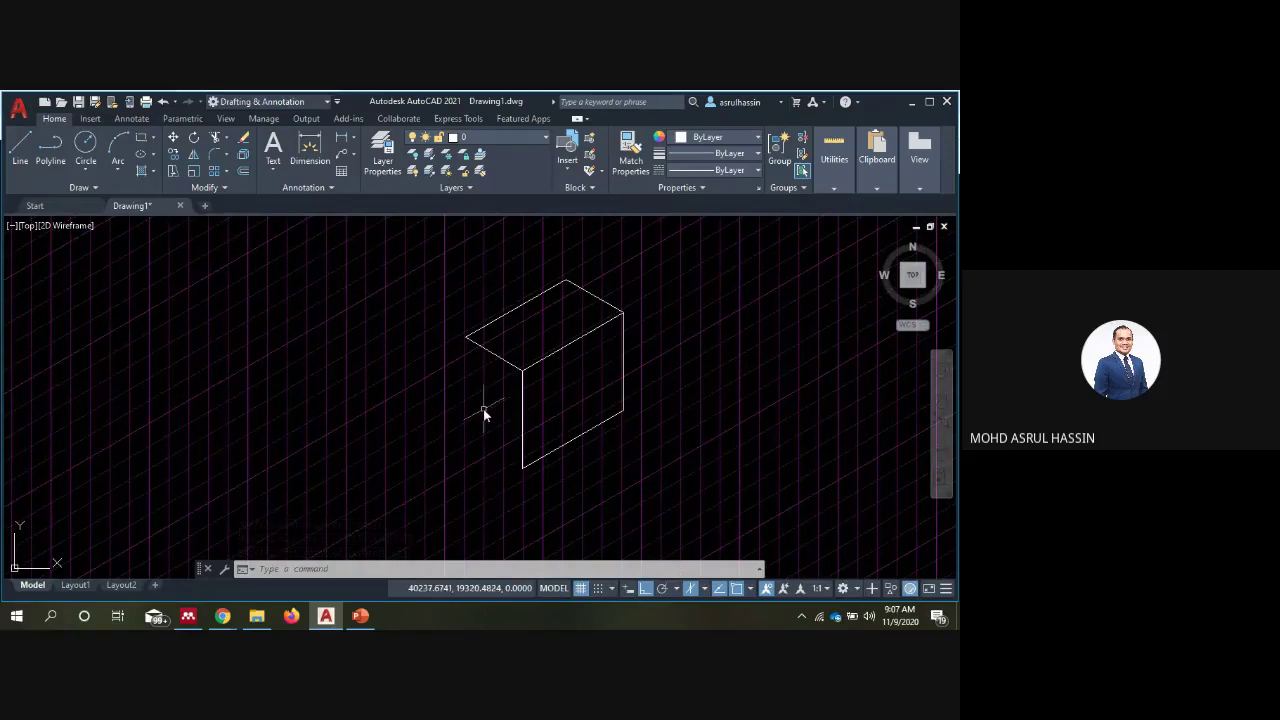
# On Isoplane Left, draw the left vertical edge and bottom-left edge to the box's lower corner
pyautogui.press('F5')
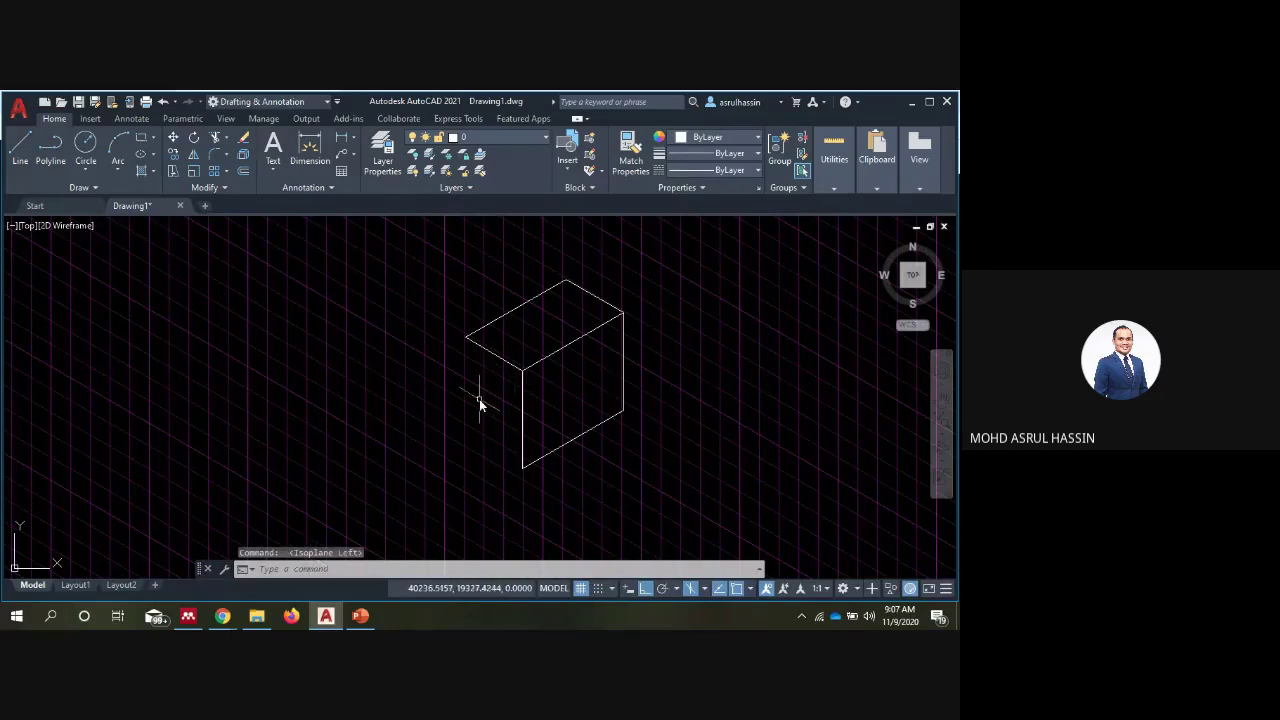
pyautogui.write('l')
pyautogui.press('Return')
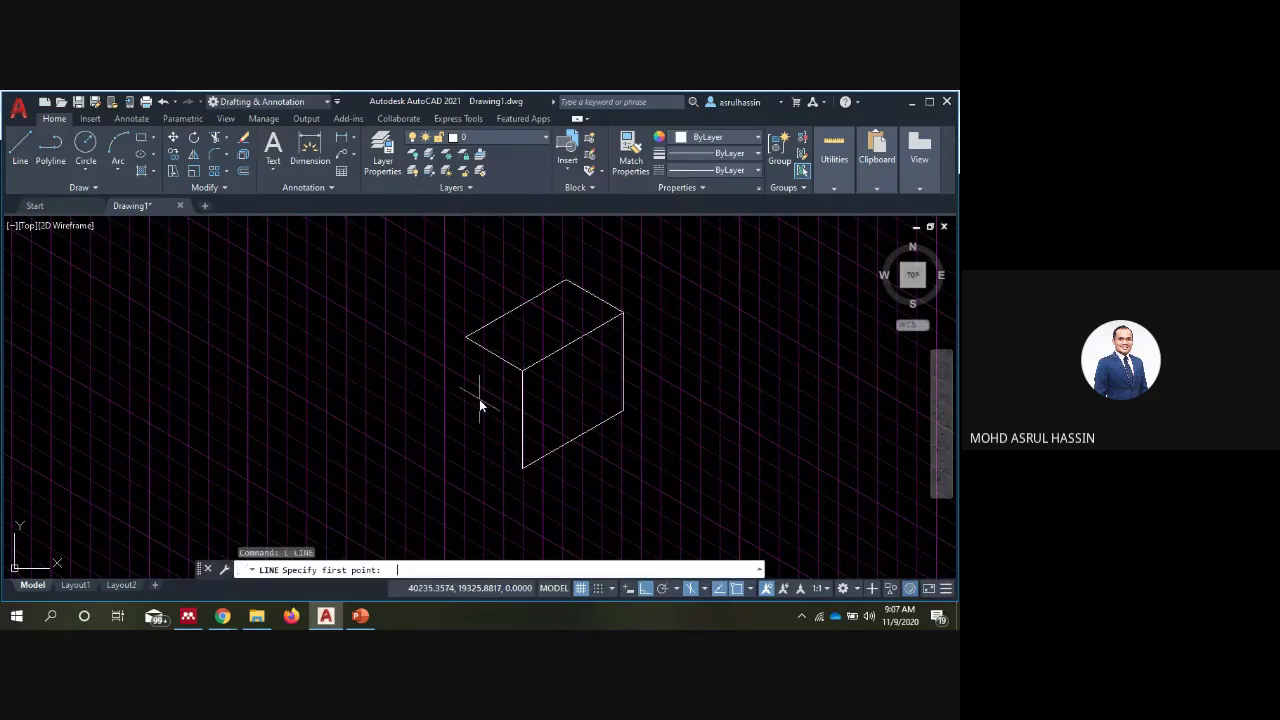
pyautogui.click(465, 338)
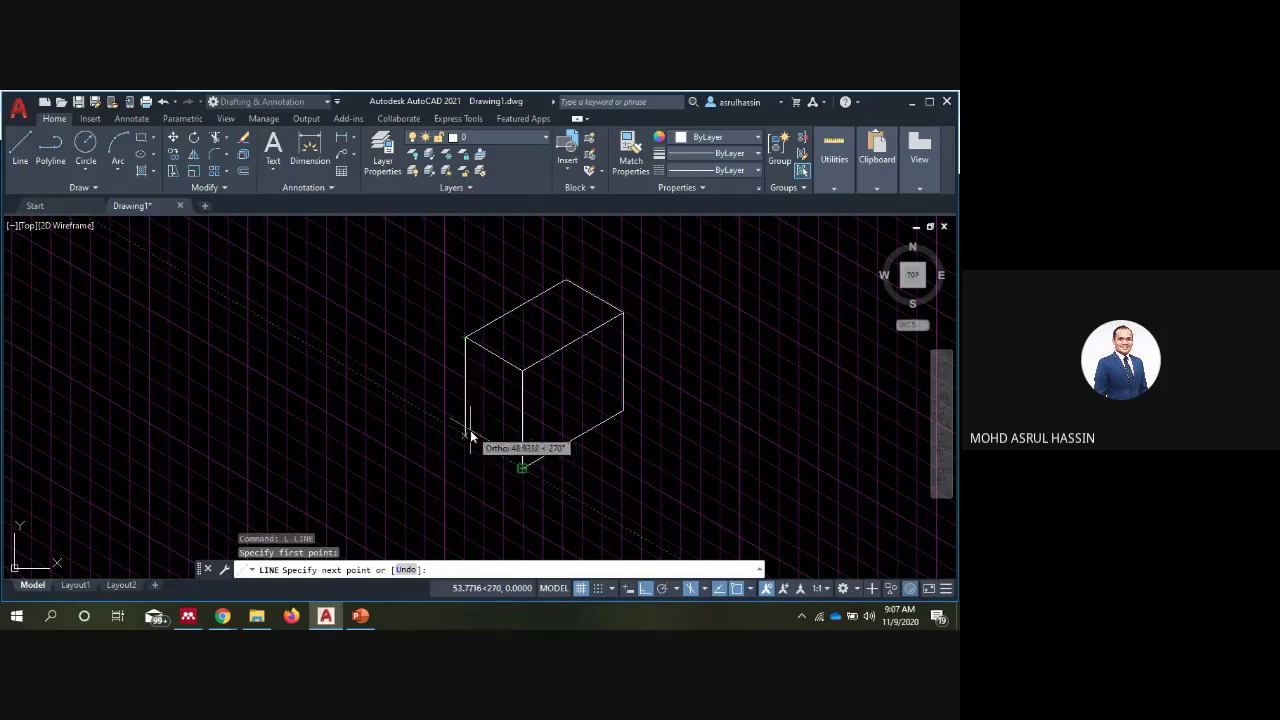
pyautogui.click(465, 436)
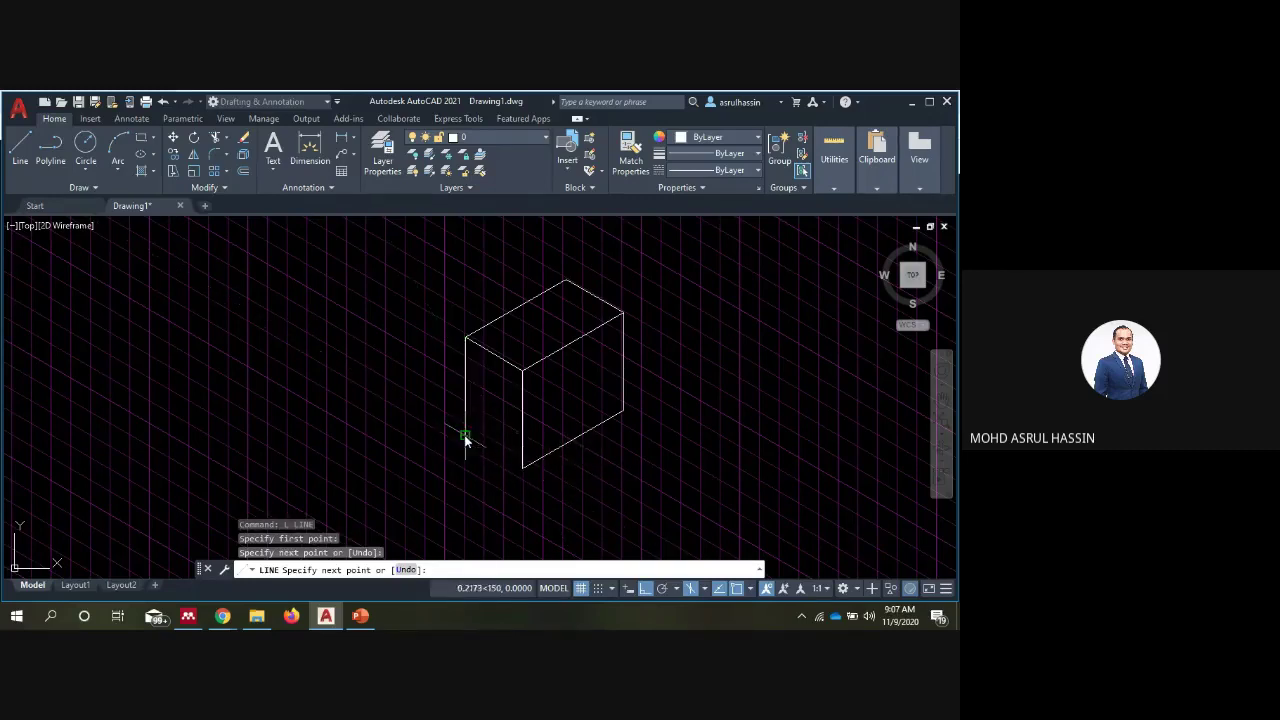
pyautogui.click(522, 467)
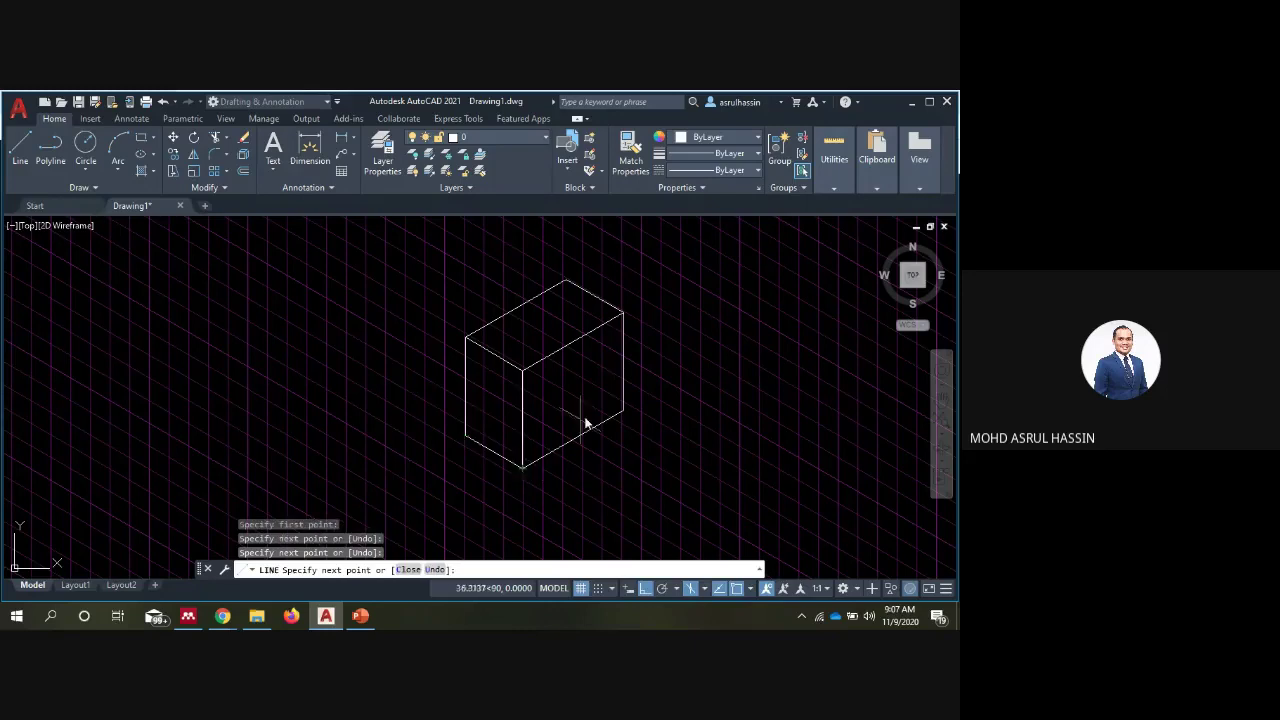
pyautogui.press('Escape')
# Adjust the zoom and position of the box, then switch to the lecture slides
pyautogui.scroll(2, 593, 390)
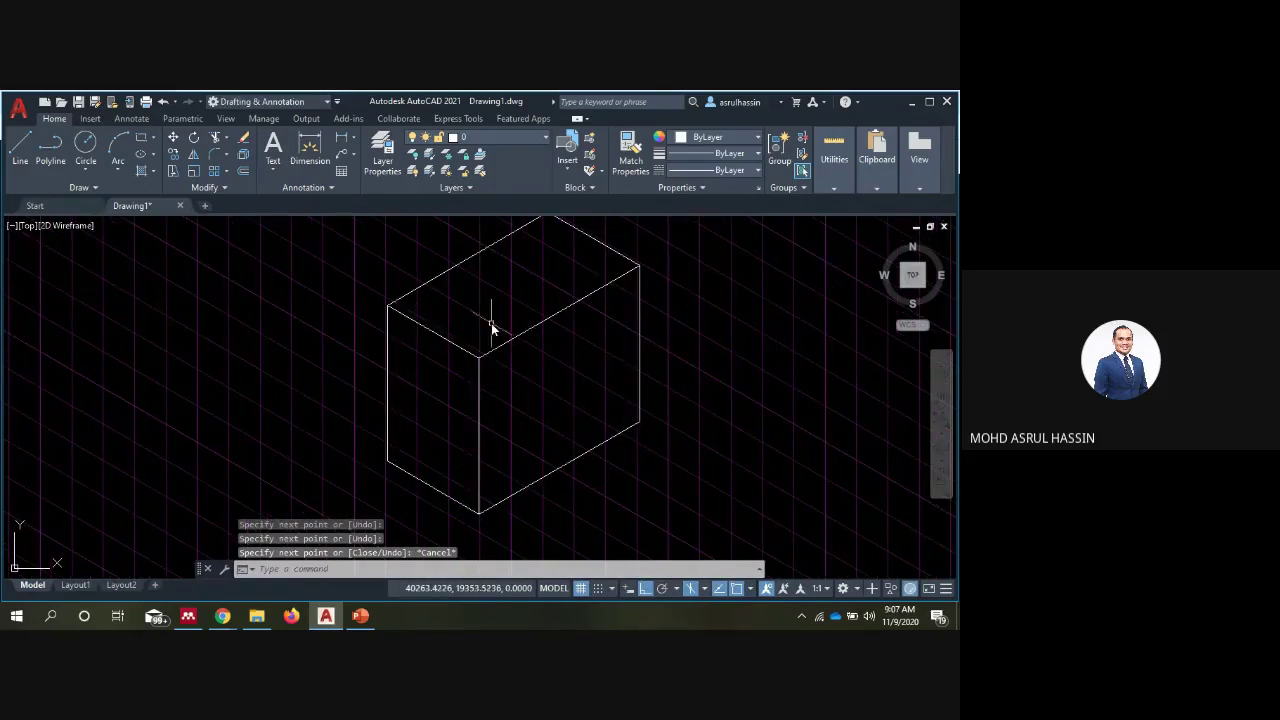
pyautogui.moveTo(574, 323); pyautogui.dragTo(563, 340, button='middle')
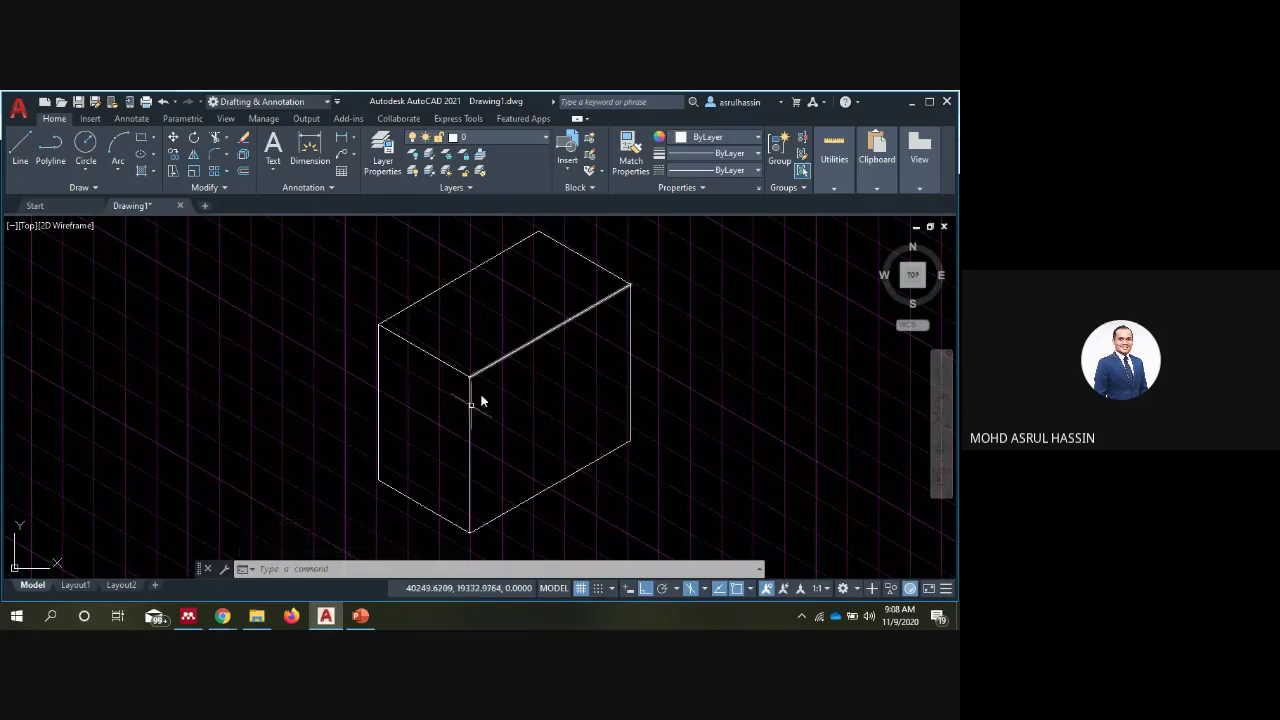
pyautogui.scroll(-2, 483, 322)
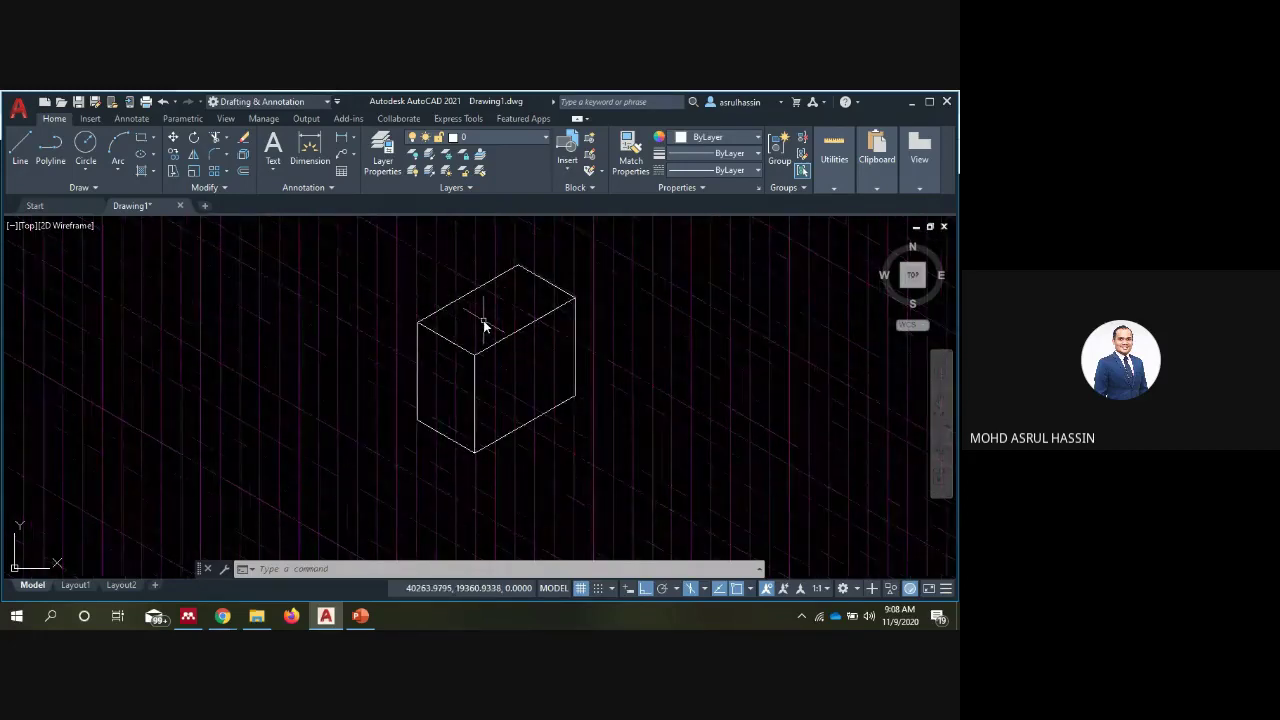
pyautogui.scroll(-2, 483, 322)
pyautogui.scroll(4, 483, 322)
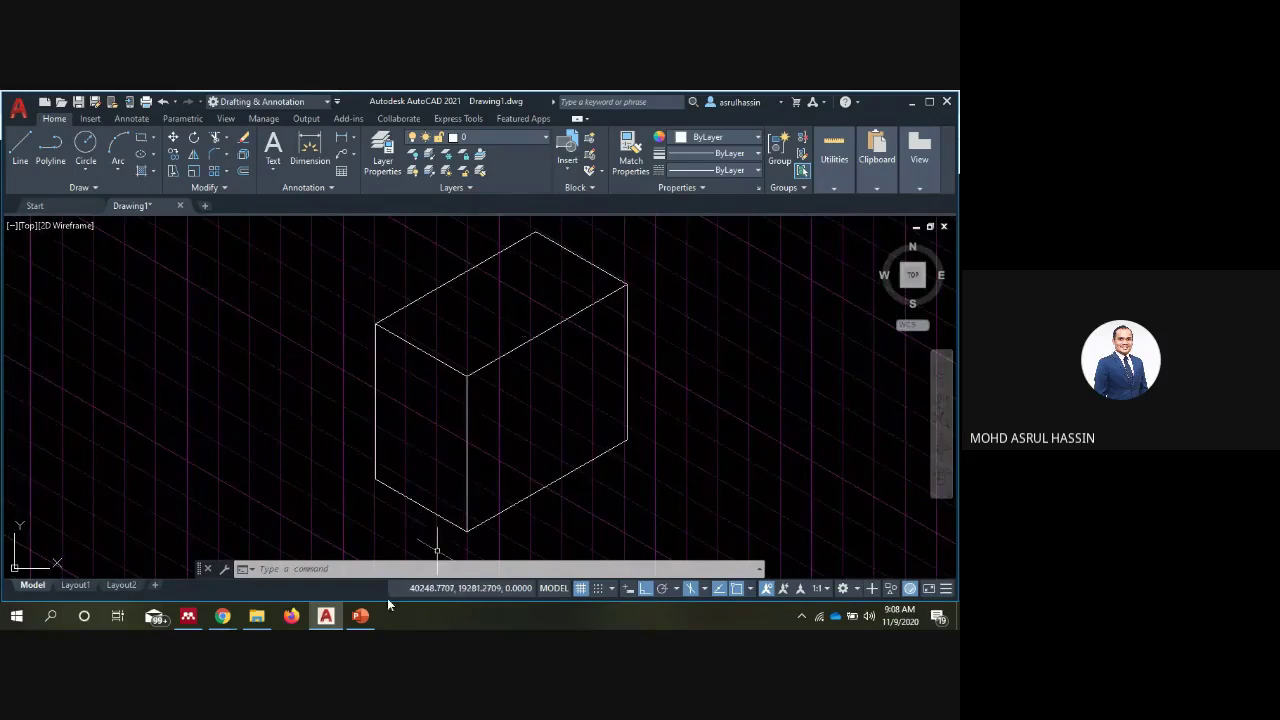
pyautogui.click(360, 616)
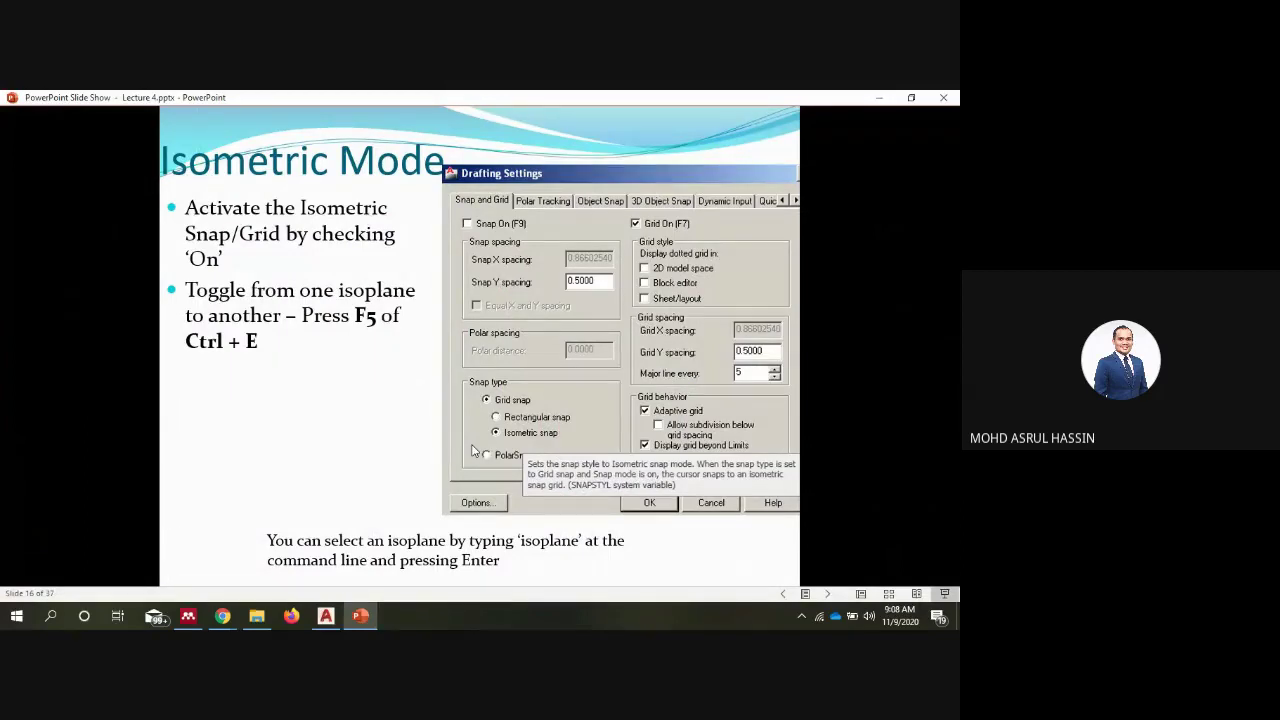
# Advance the slides to the 'Drawing an Isocircle' example, then return to AutoCAD's Circle tool
pyautogui.click(474, 451)
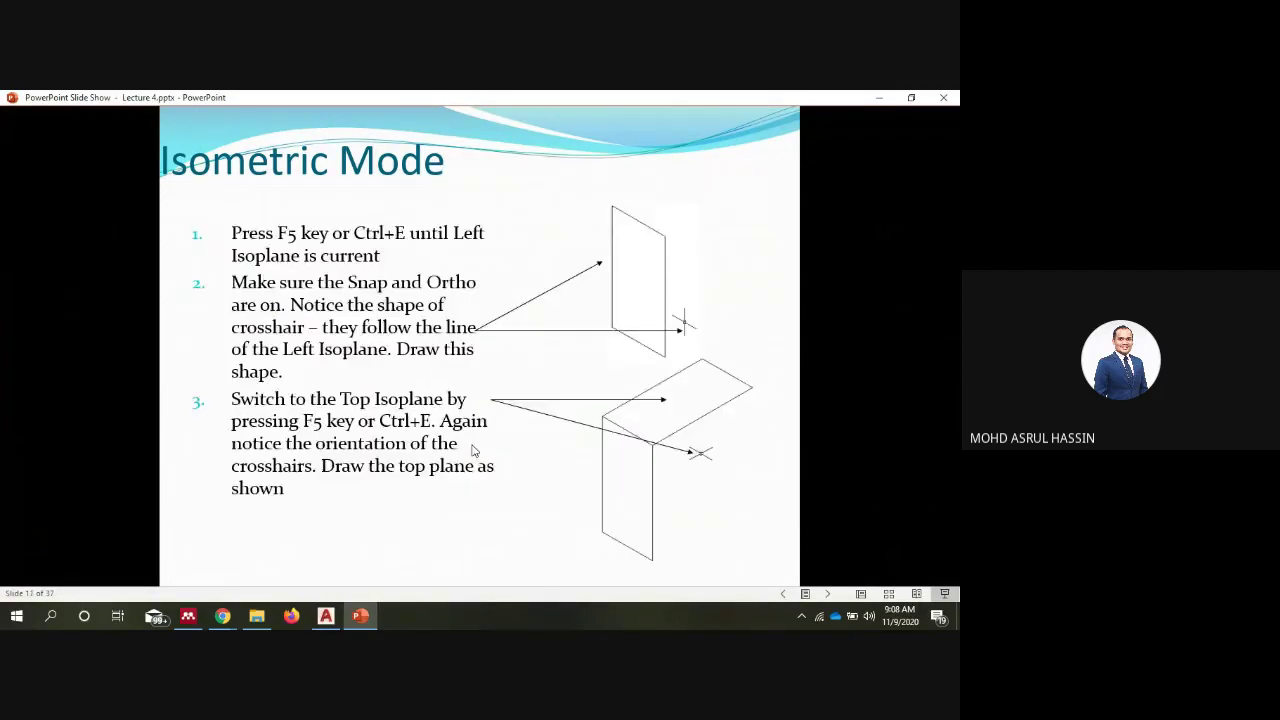
pyautogui.click(474, 451)
pyautogui.click(474, 451)
pyautogui.click(474, 451)
pyautogui.click(474, 451)
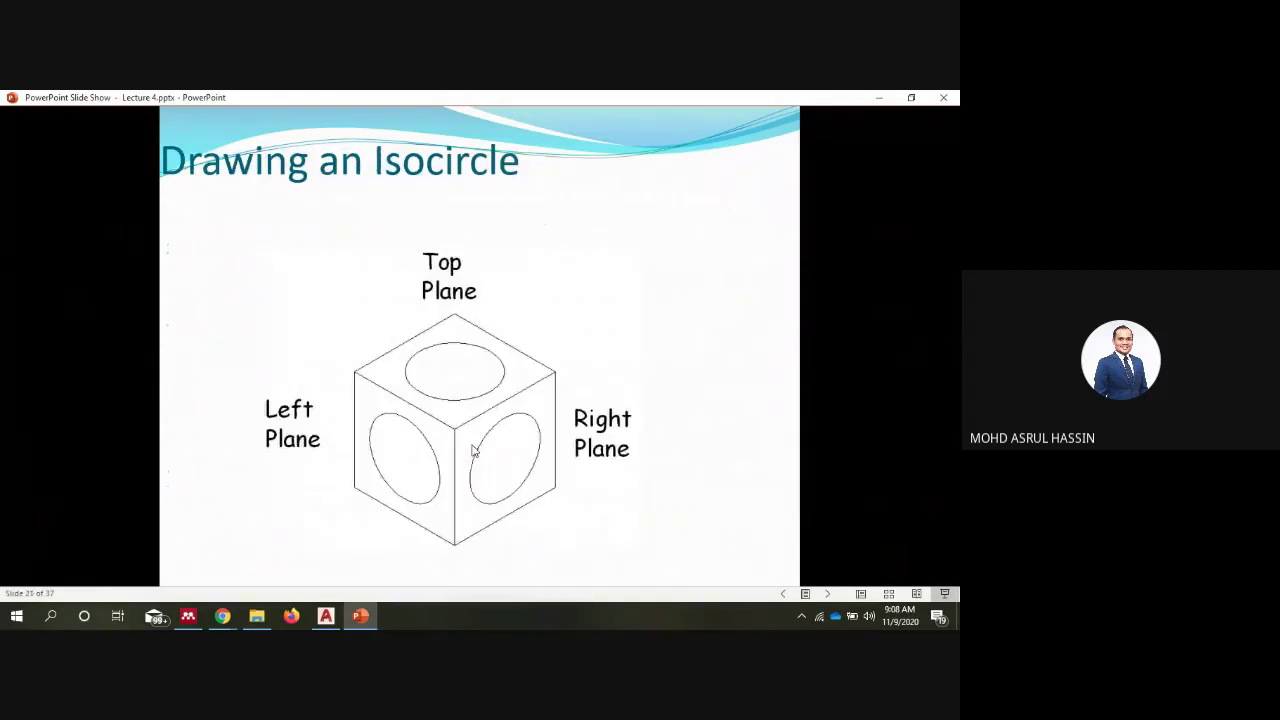
pyautogui.click(619, 347)
pyautogui.click(326, 616)
pyautogui.click(85, 143)
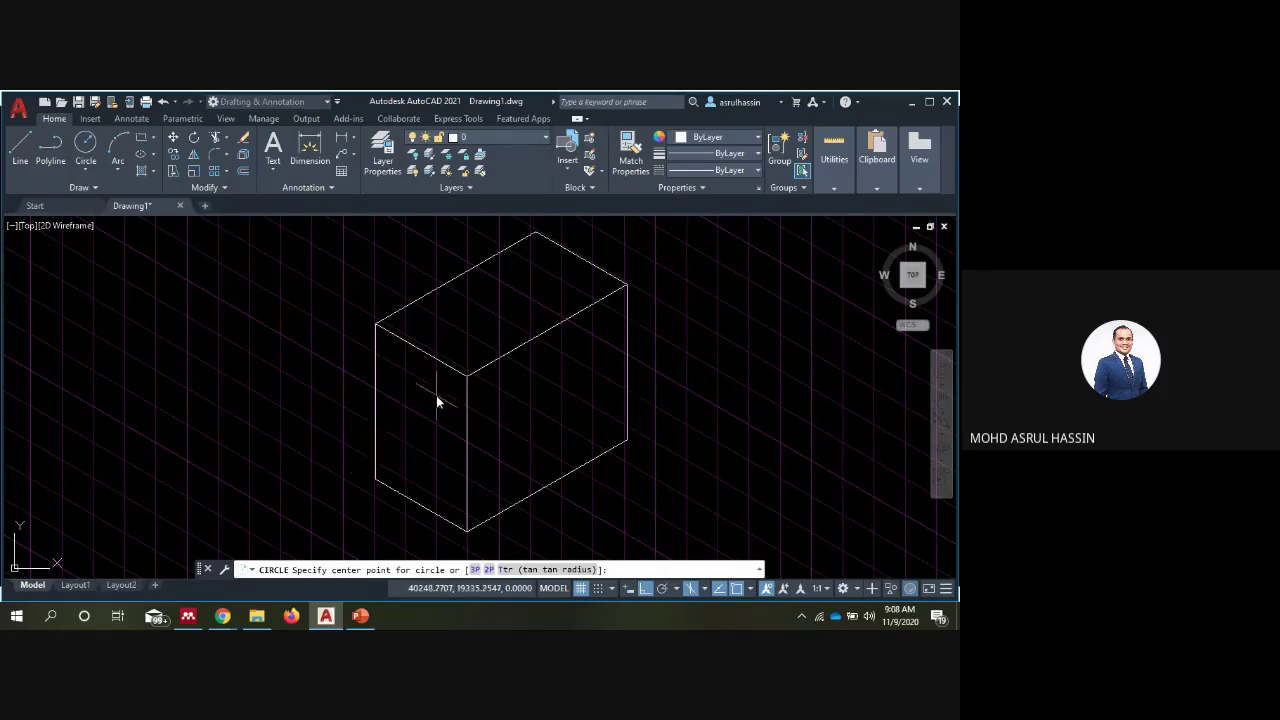
# Draw a circle centred on the box's left face and reposition it with Move
pyautogui.click(403, 412)
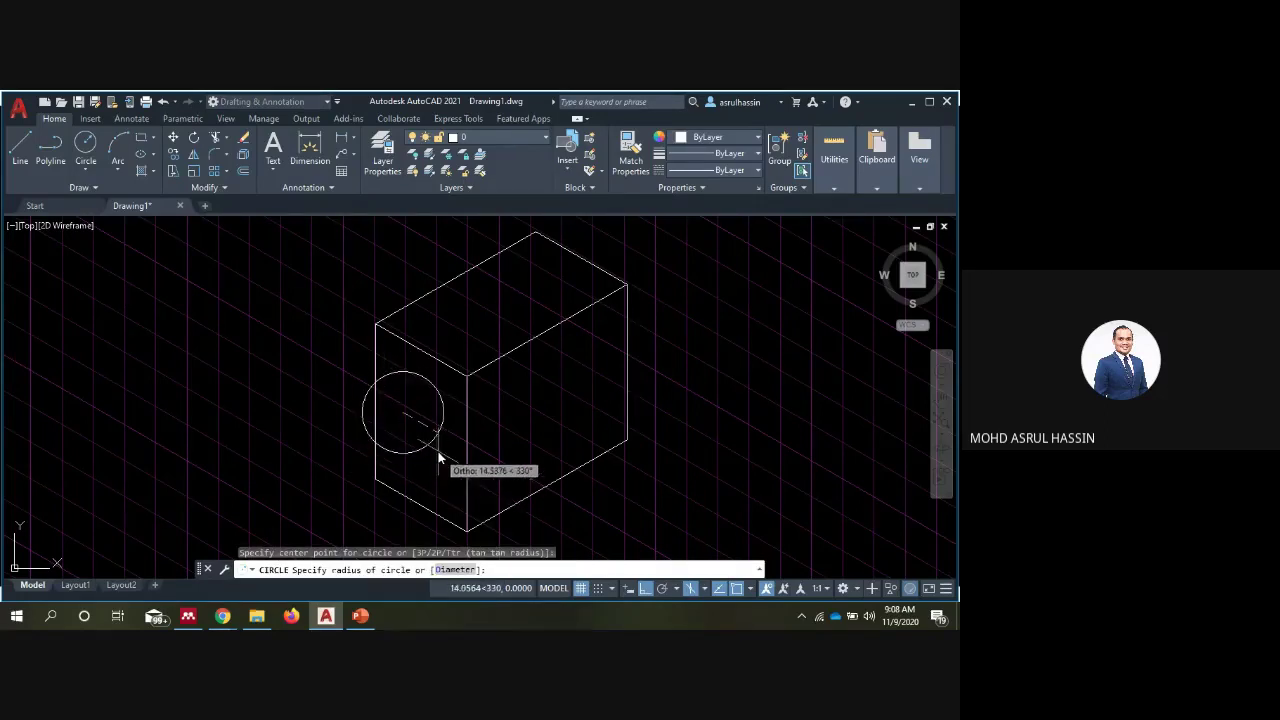
pyautogui.click(438, 433)
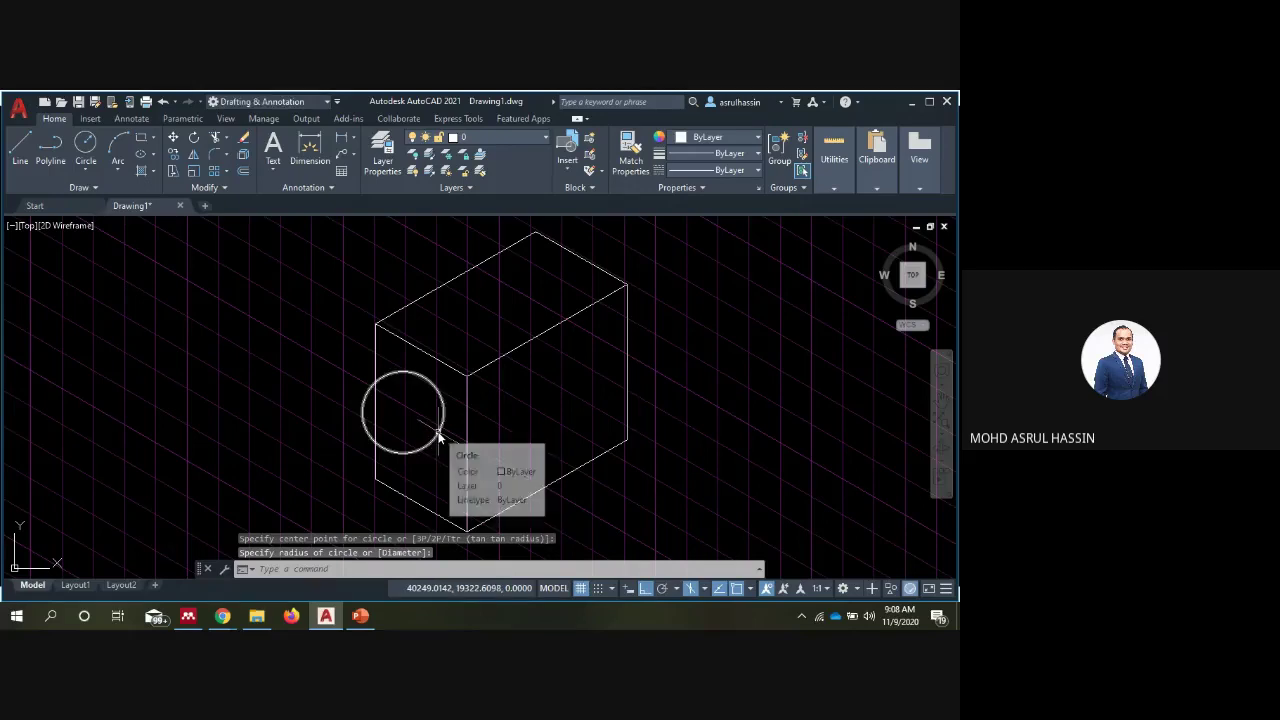
pyautogui.write('m')
pyautogui.press('Return')
pyautogui.click(438, 433)
pyautogui.press('Return')
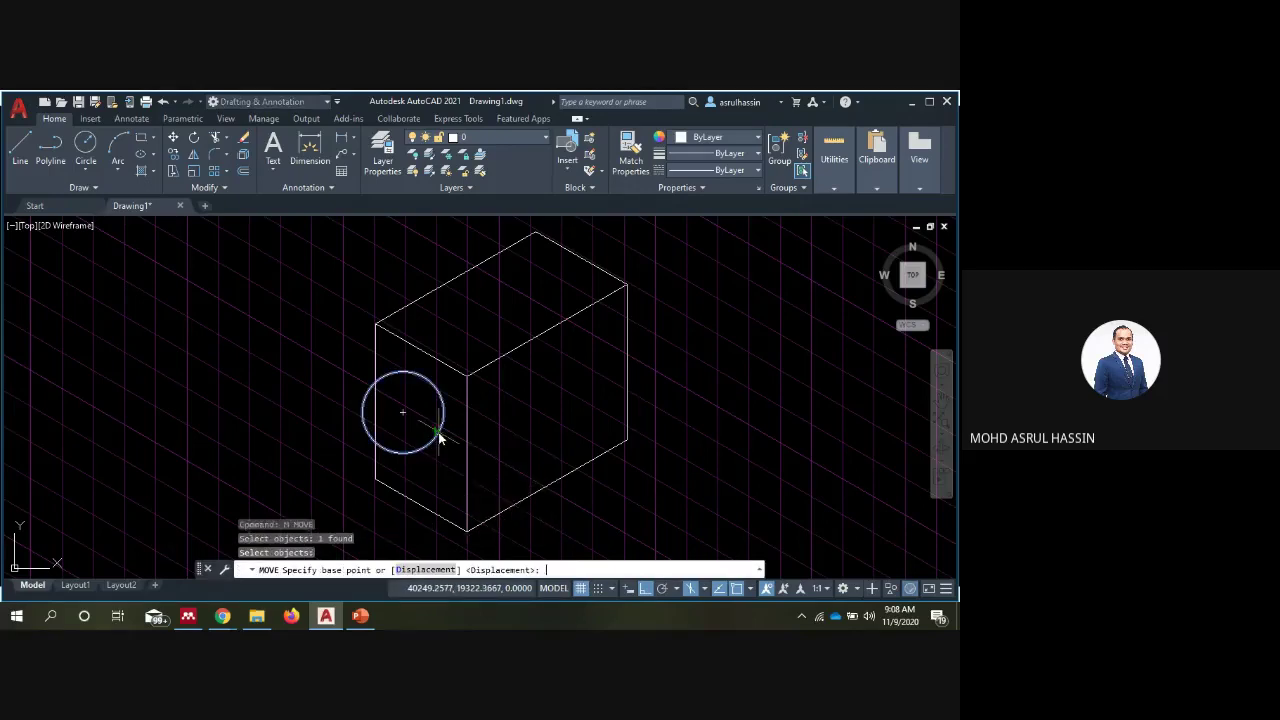
pyautogui.click(404, 413)
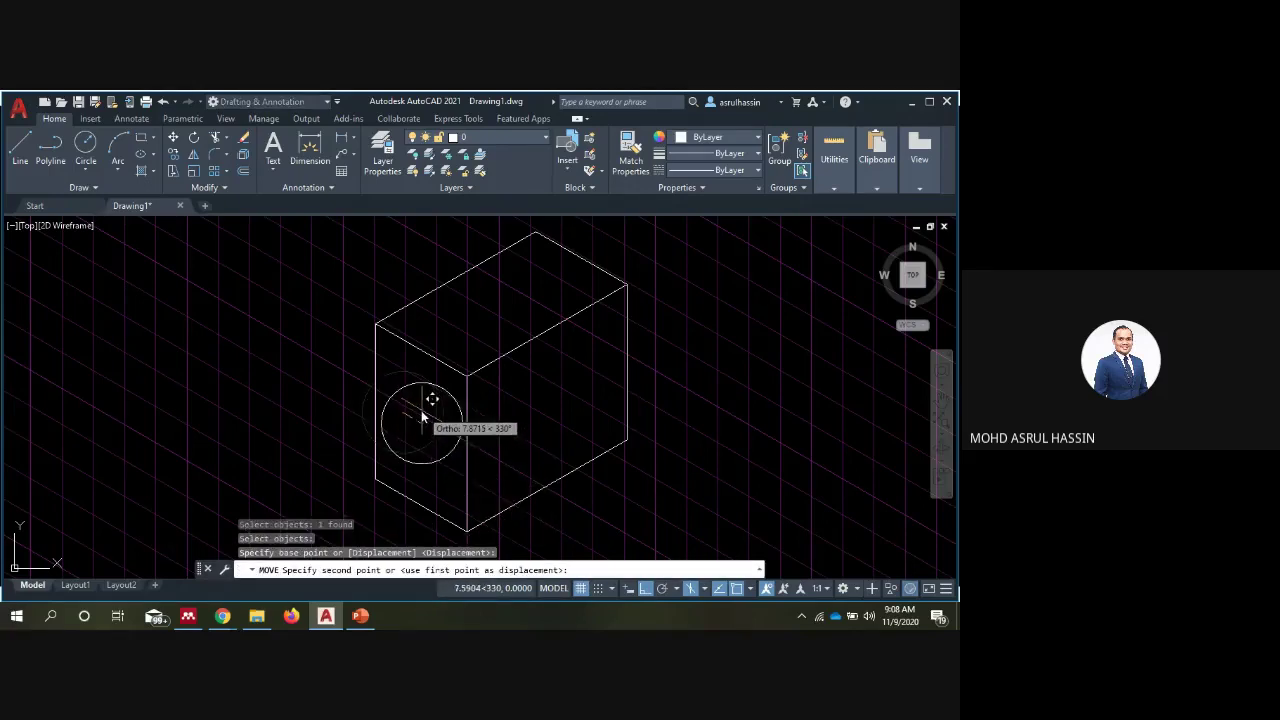
pyautogui.press('Escape')
pyautogui.press('Escape')
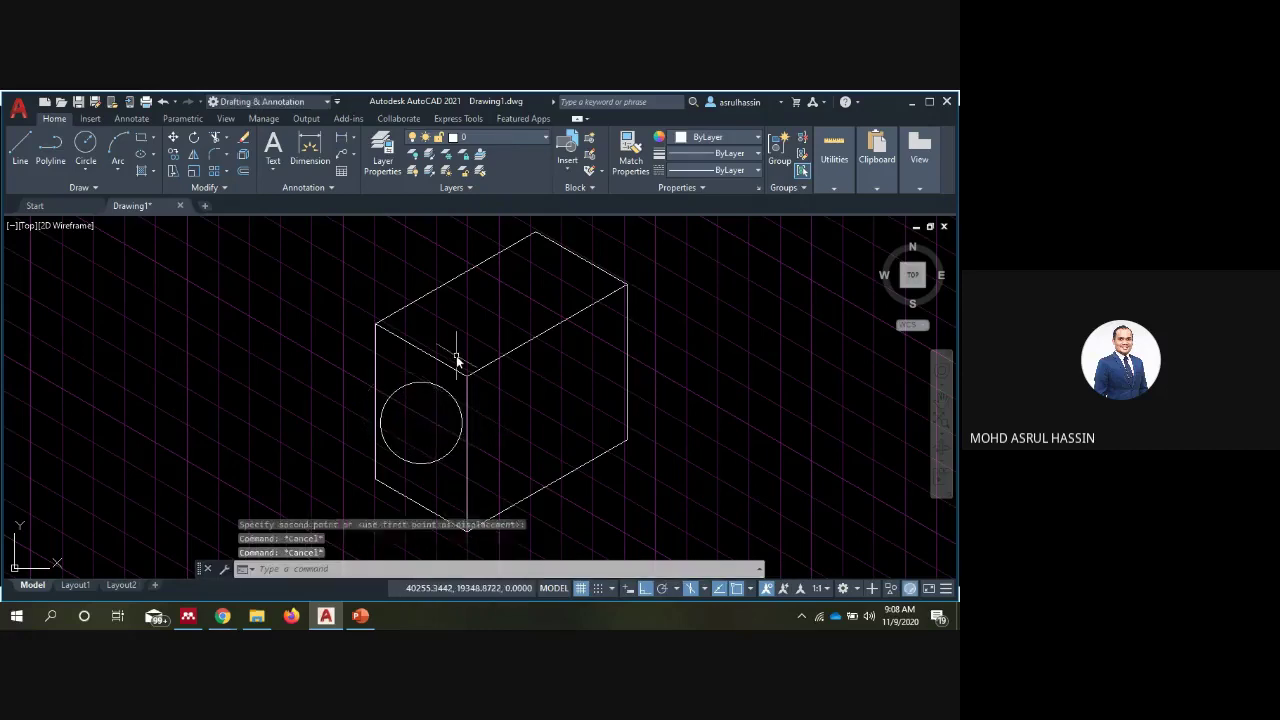
pyautogui.press('Escape')
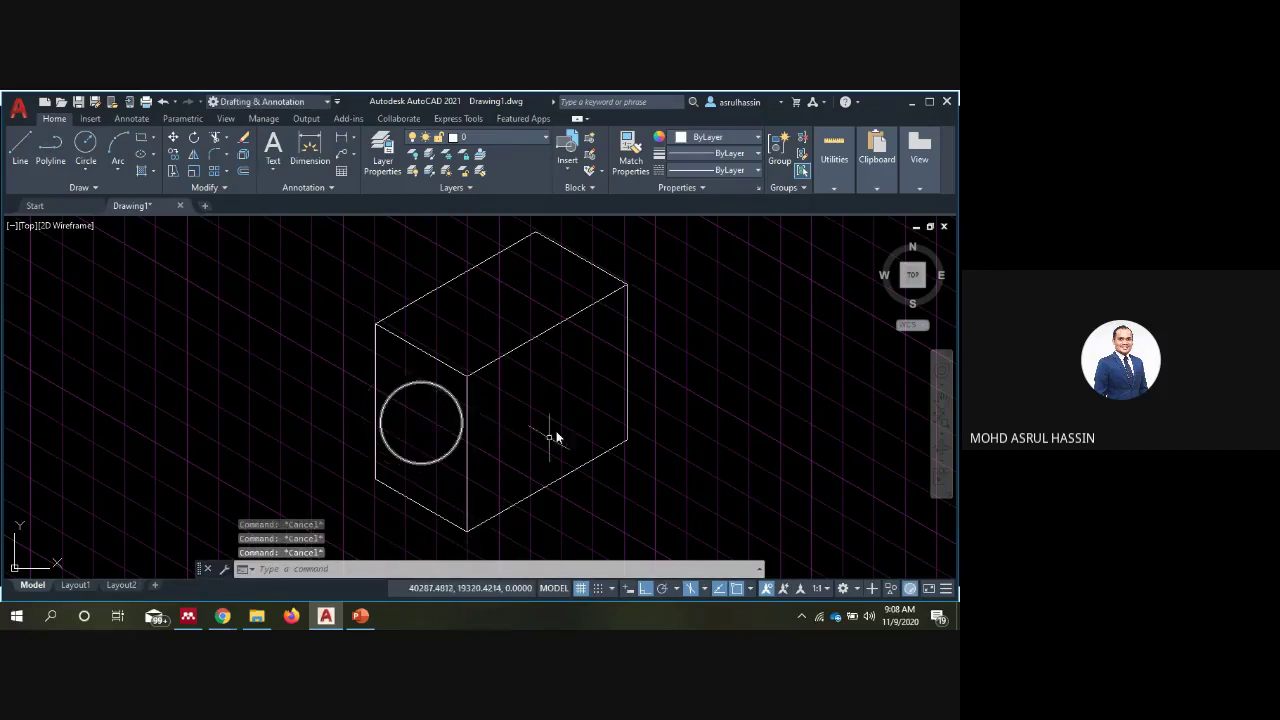
# On Isoplane Top, draw a second circle on the top face and start then cancel a move
pyautogui.press('F5')
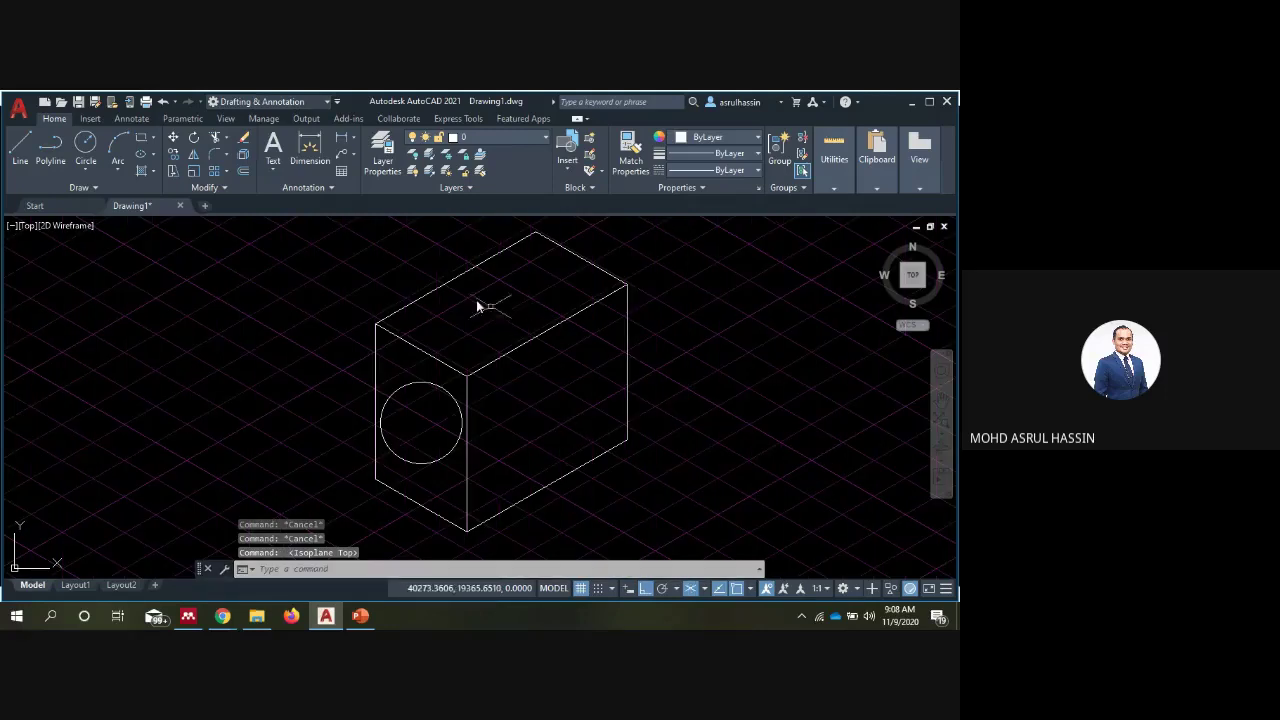
pyautogui.click(86, 148)
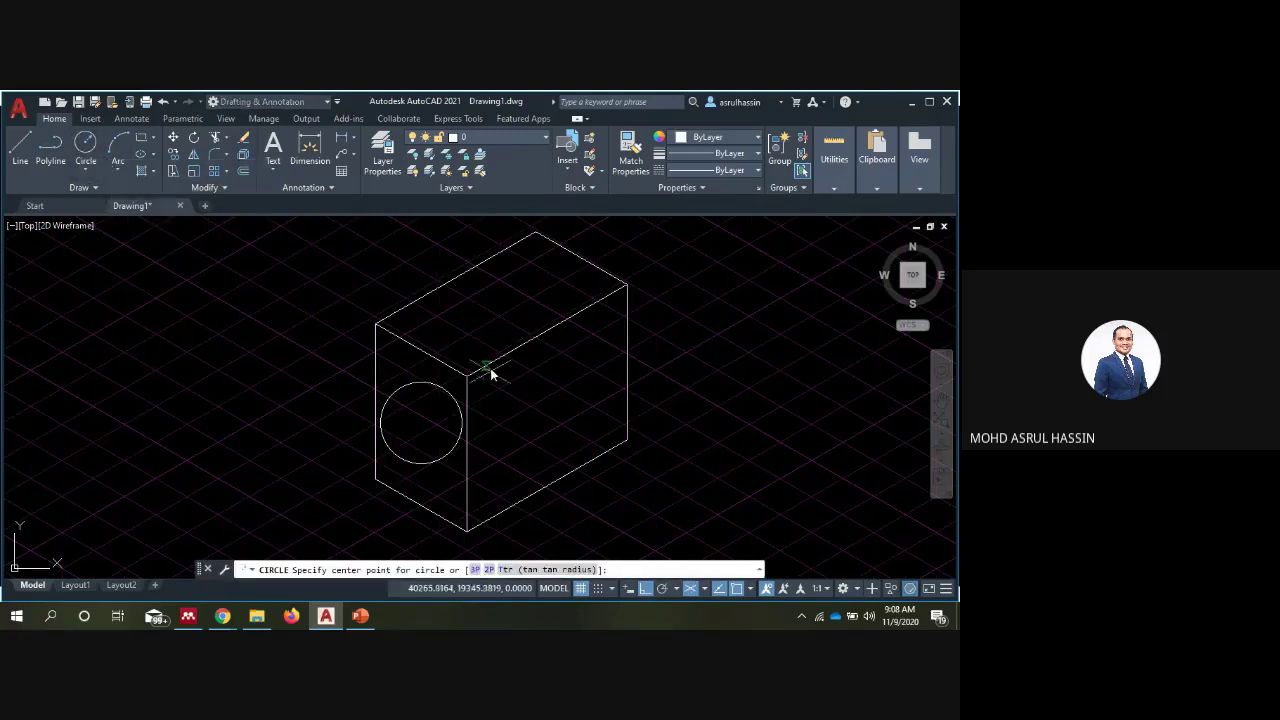
pyautogui.click(482, 291)
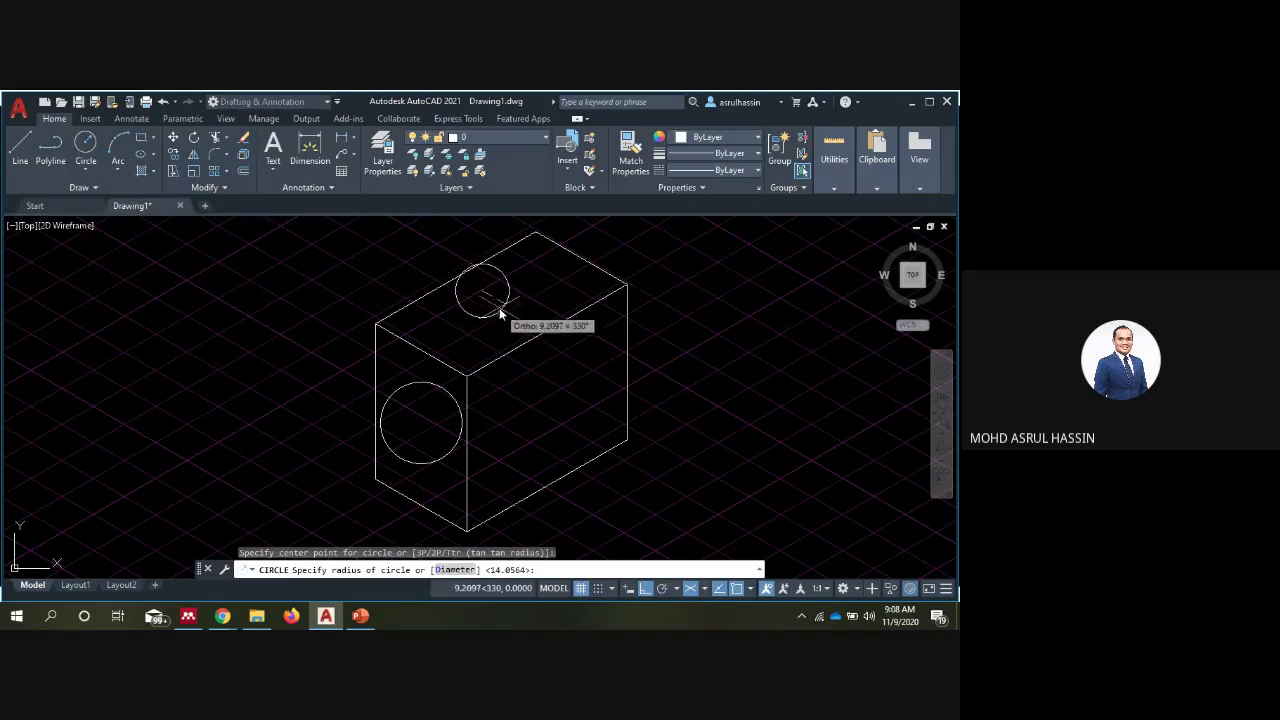
pyautogui.click(499, 308)
pyautogui.write('m')
pyautogui.press('Return')
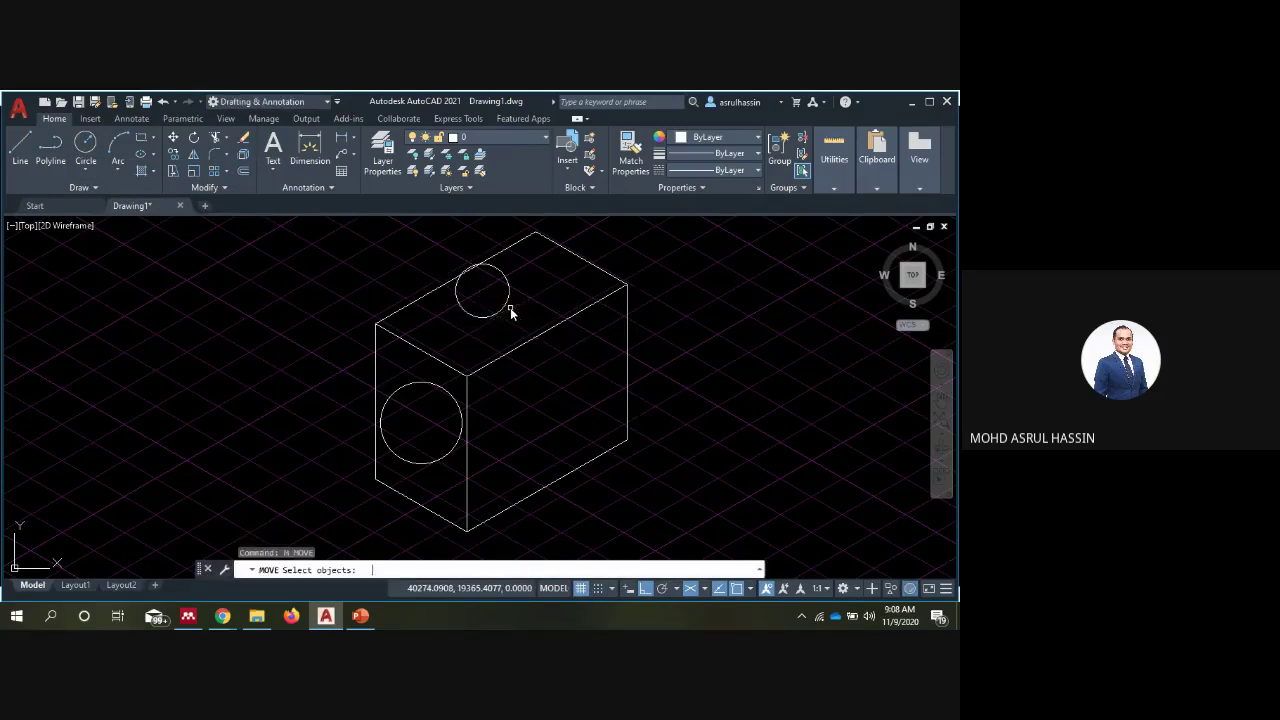
pyautogui.click(505, 305)
pyautogui.press('Return')
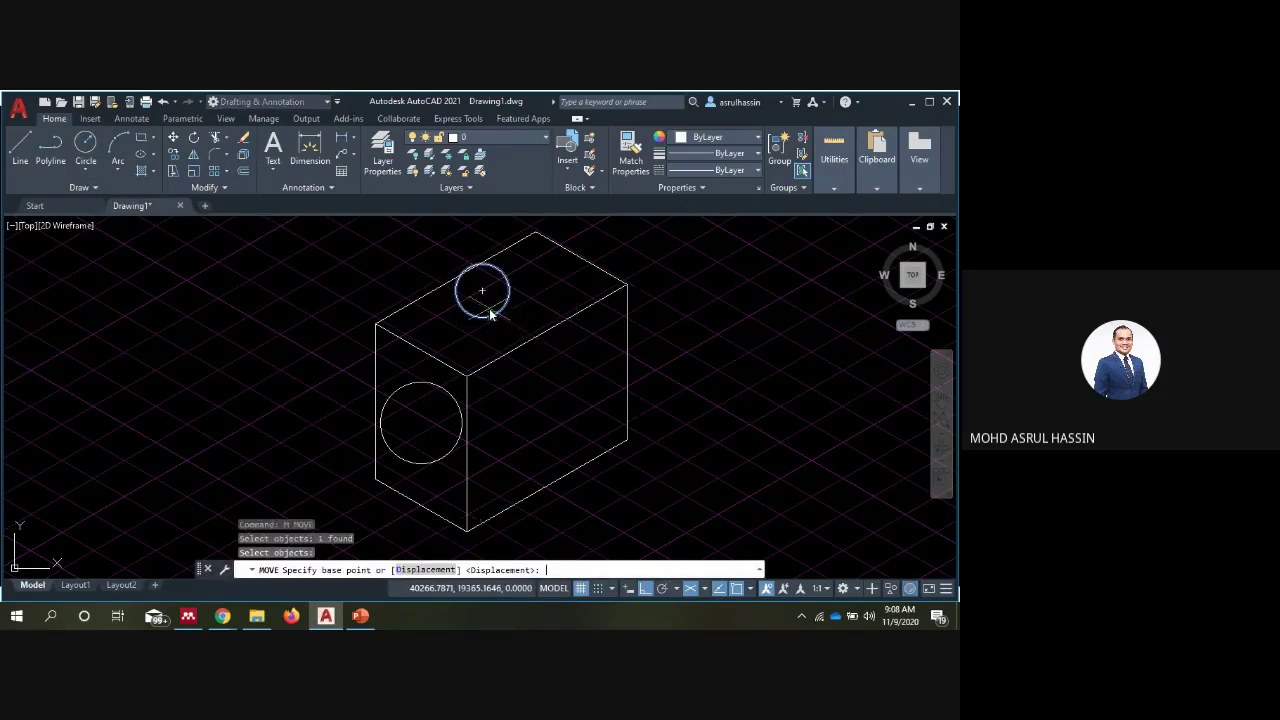
pyautogui.click(484, 292)
pyautogui.press('Escape')
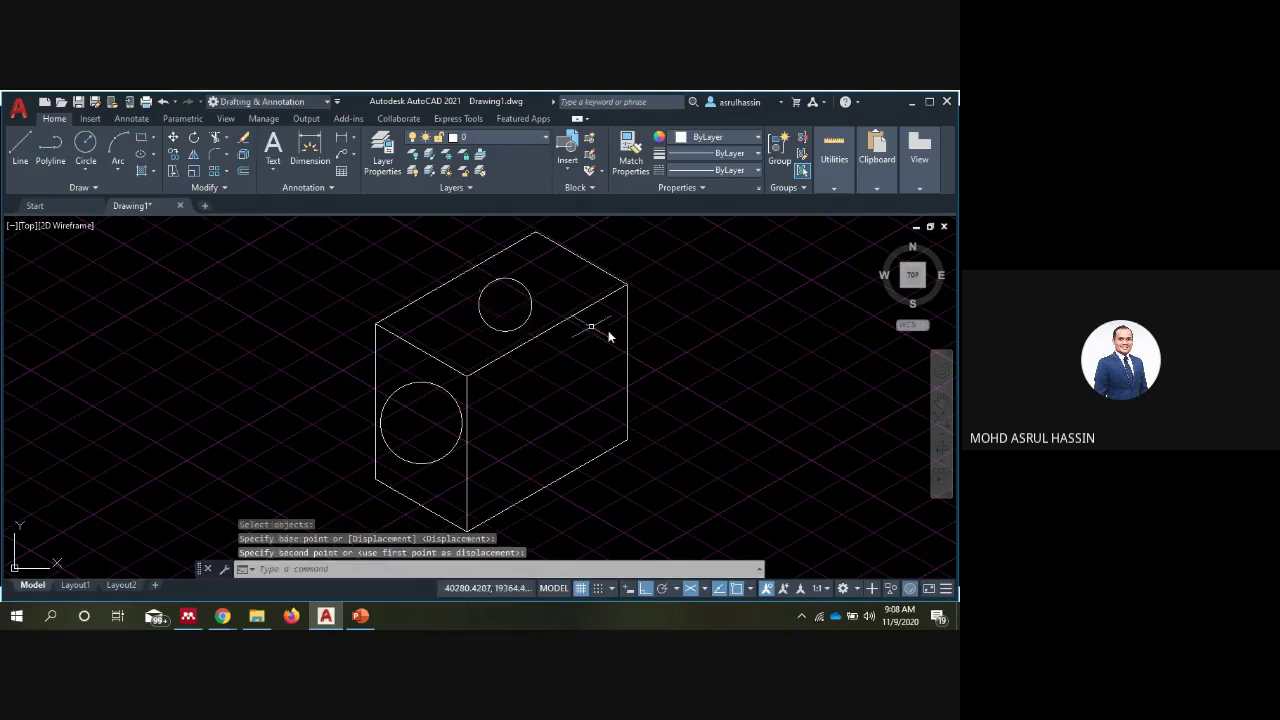
pyautogui.press('Escape')
pyautogui.press('Escape')
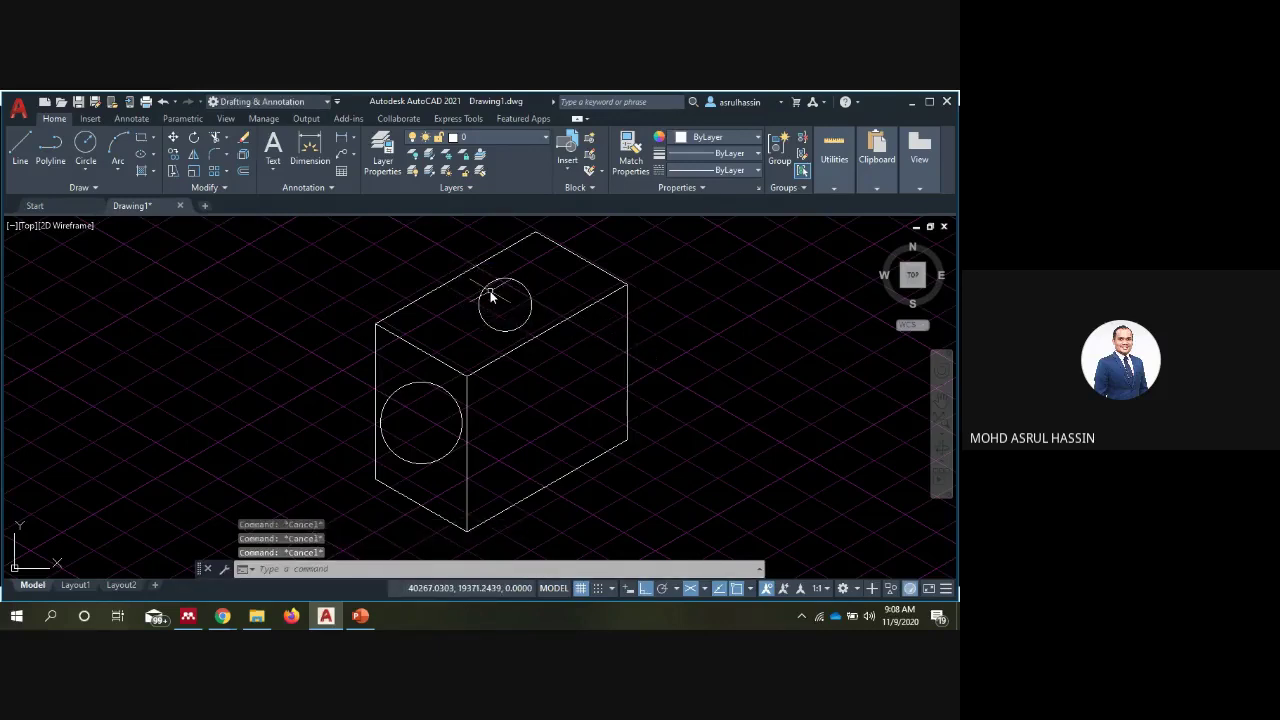
# Erase the left-face and top-face circles with the E command
pyautogui.write('e')
pyautogui.press('Return')
pyautogui.click(426, 385)
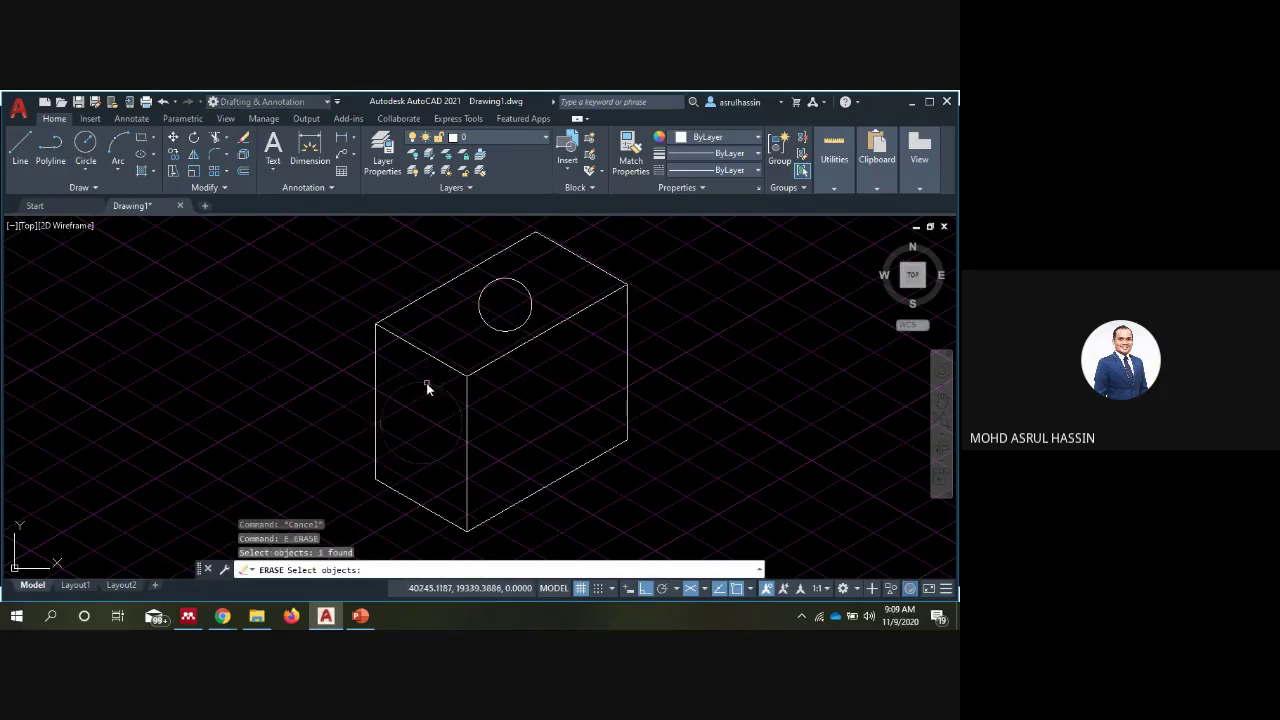
pyautogui.click(492, 330)
pyautogui.press('Return')
pyautogui.press('Escape')
pyautogui.press('Escape')
pyautogui.press('Escape')
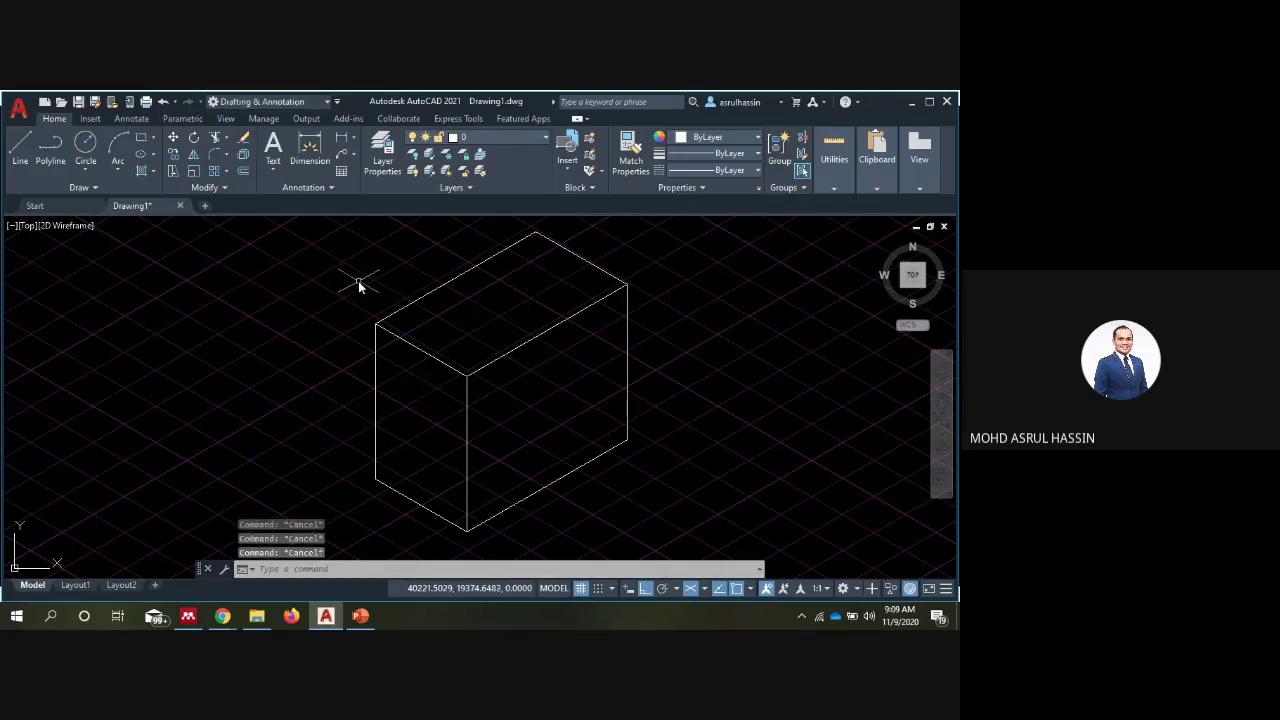
# Start Ellipse Center from the Draw panel and try a centre and axis point on the top face
pyautogui.click(87, 172)
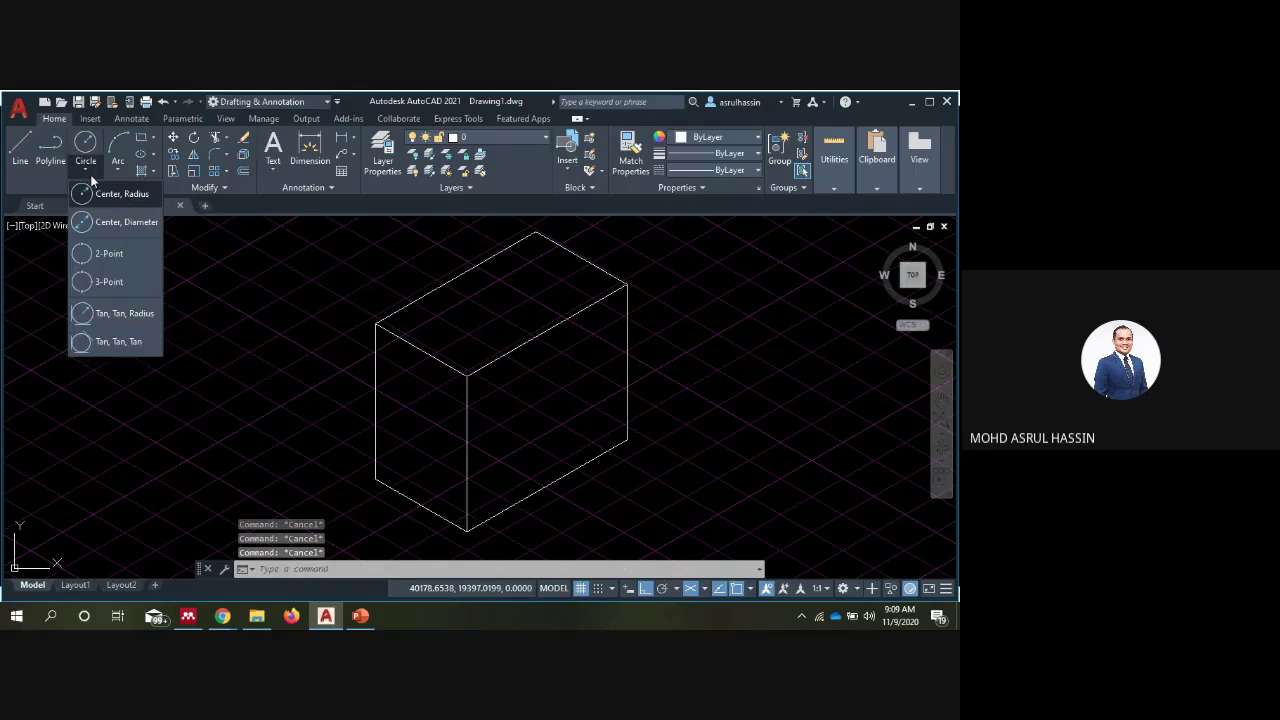
pyautogui.click(145, 157)
pyautogui.click(153, 152)
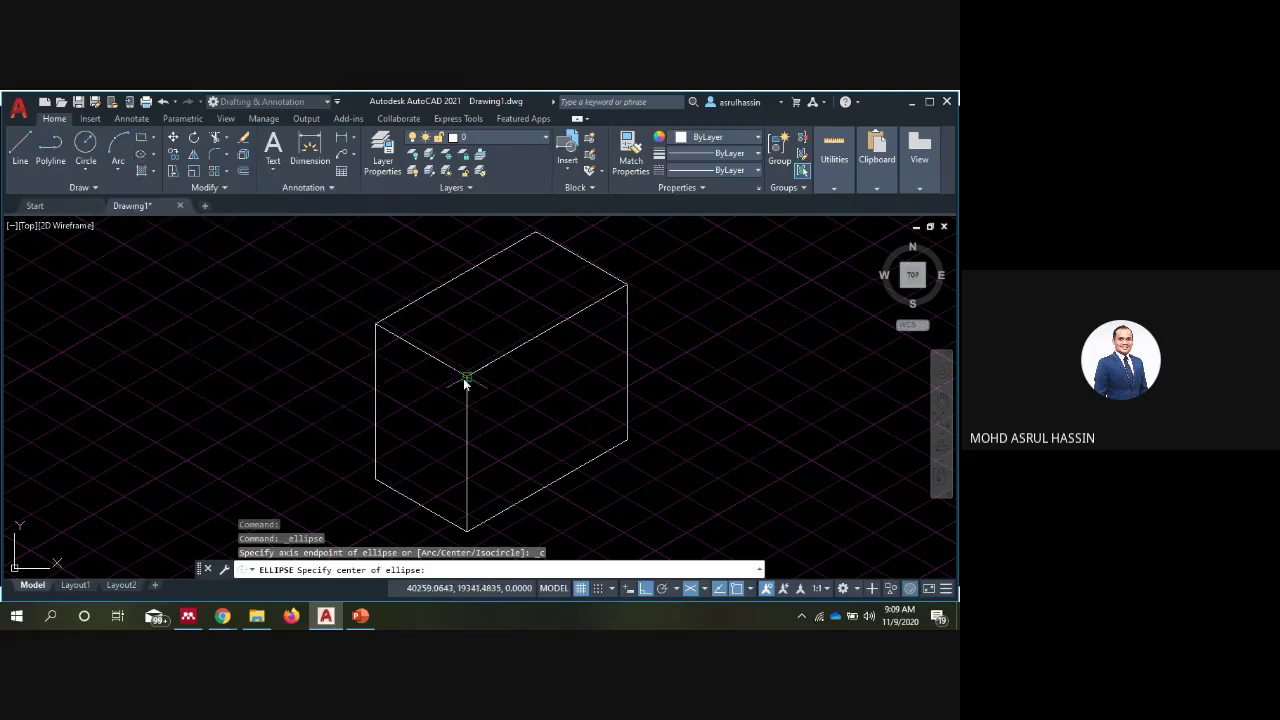
pyautogui.click(498, 300)
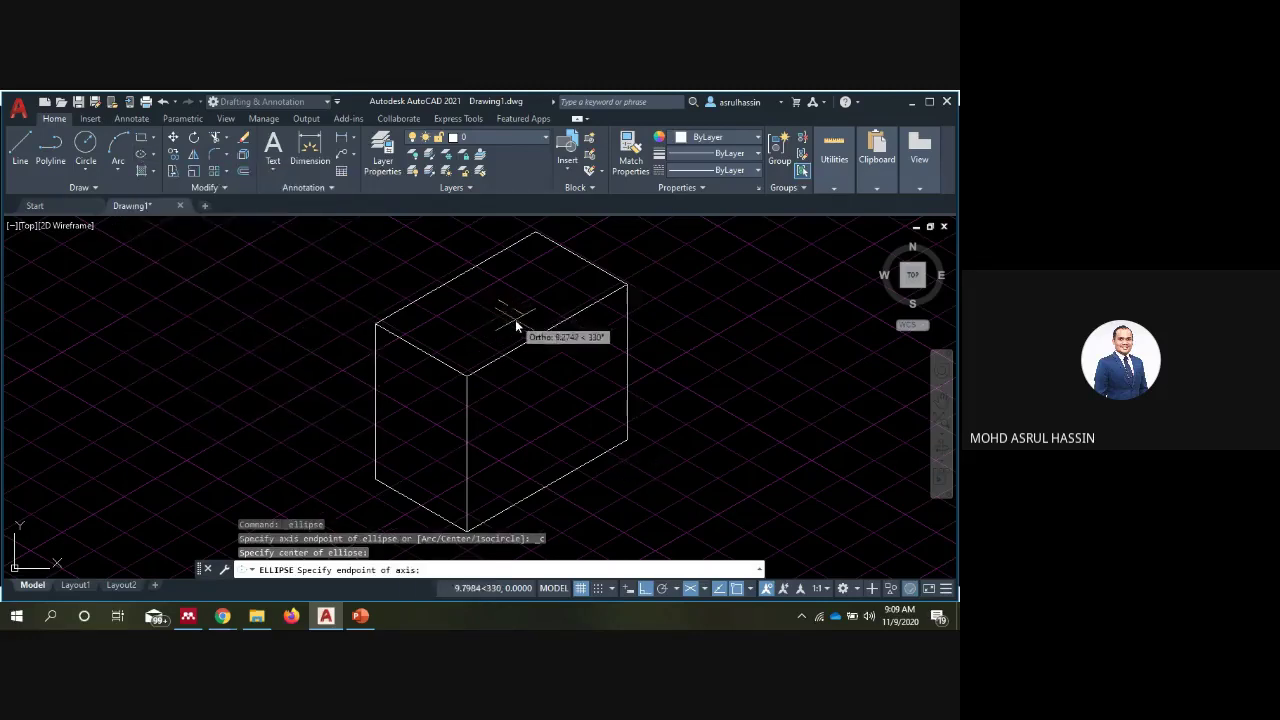
pyautogui.click(524, 318)
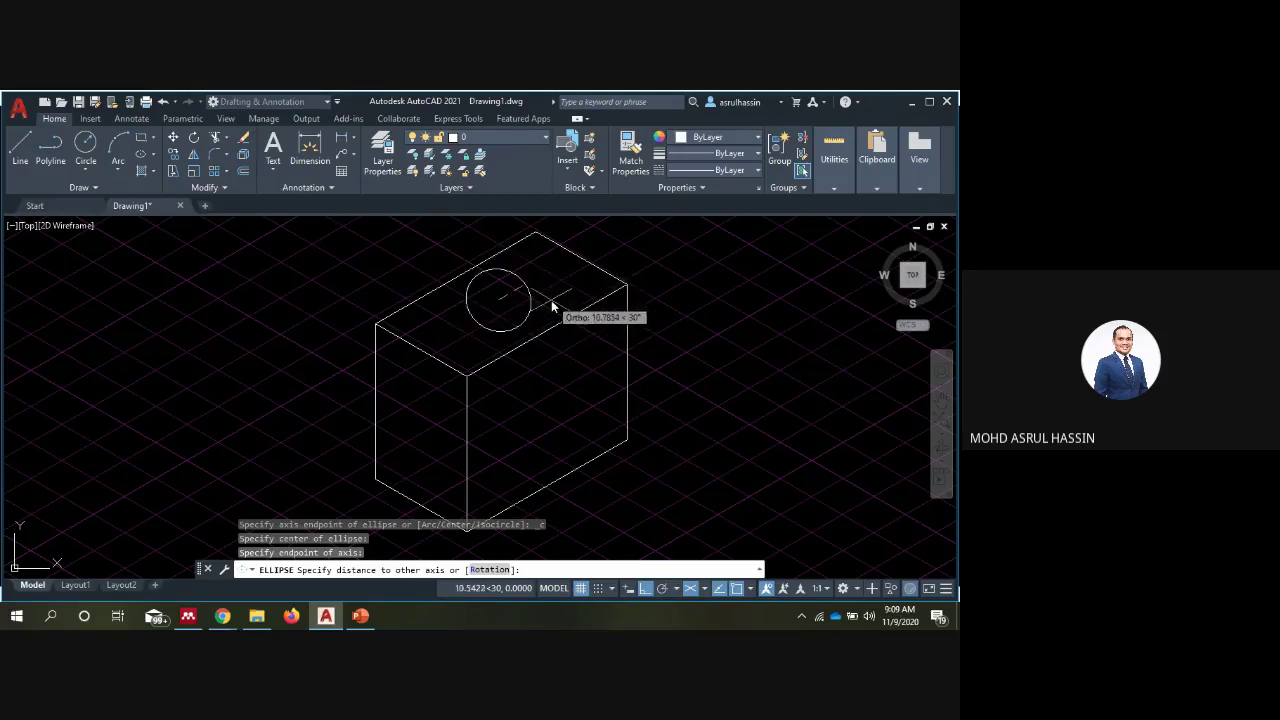
pyautogui.press('Escape')
pyautogui.press('Return')
# Draw the top-face ellipse by picking both axis endpoints and then its width
pyautogui.click(492, 299)
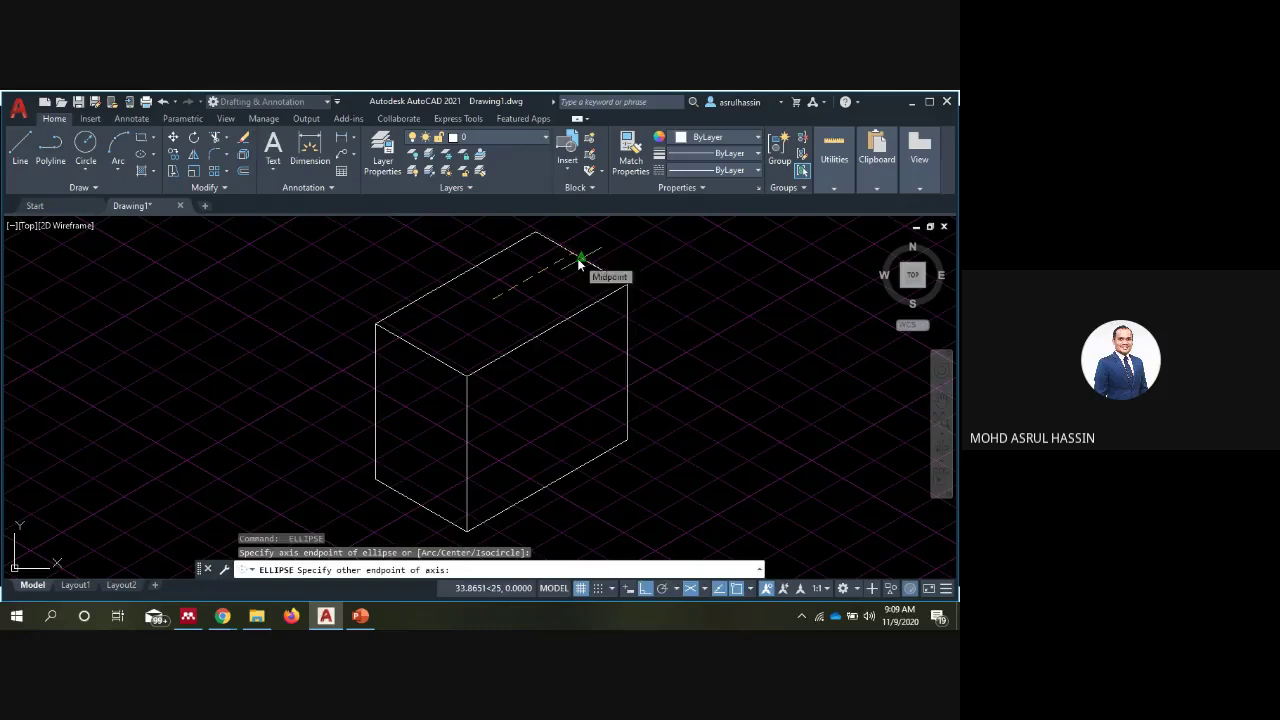
pyautogui.press('Escape')
pyautogui.press('Return')
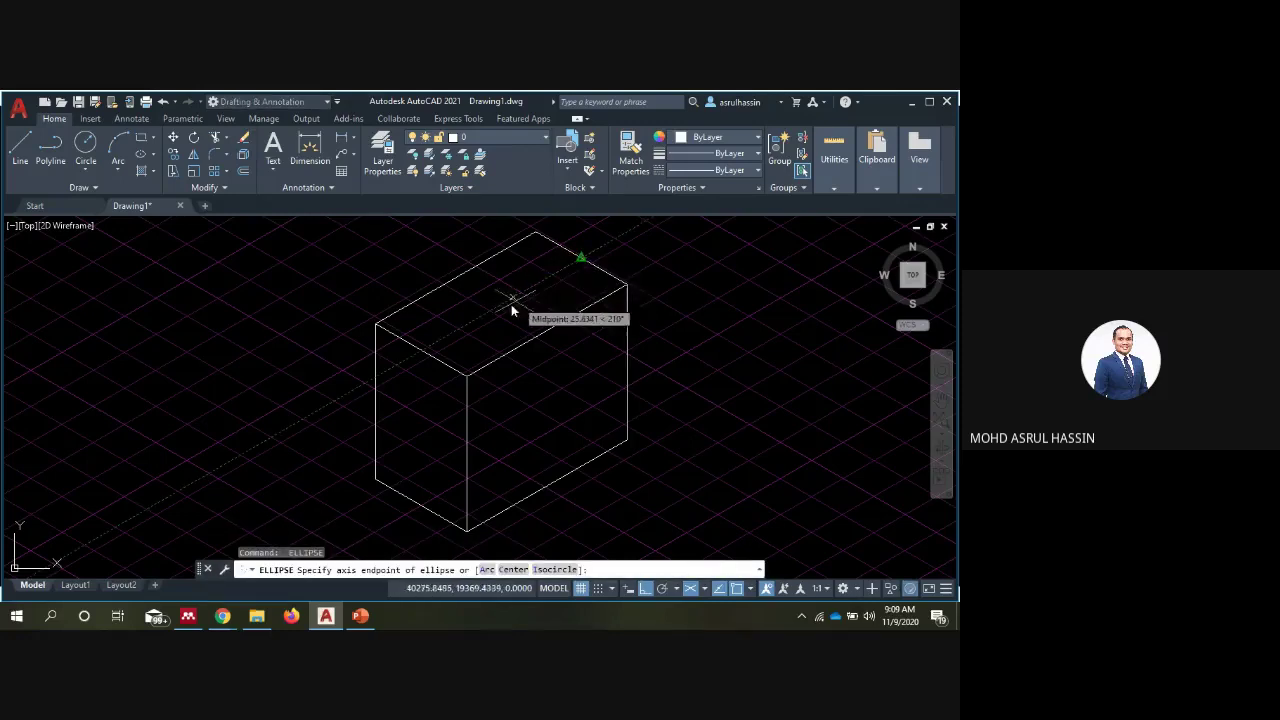
pyautogui.click(509, 305)
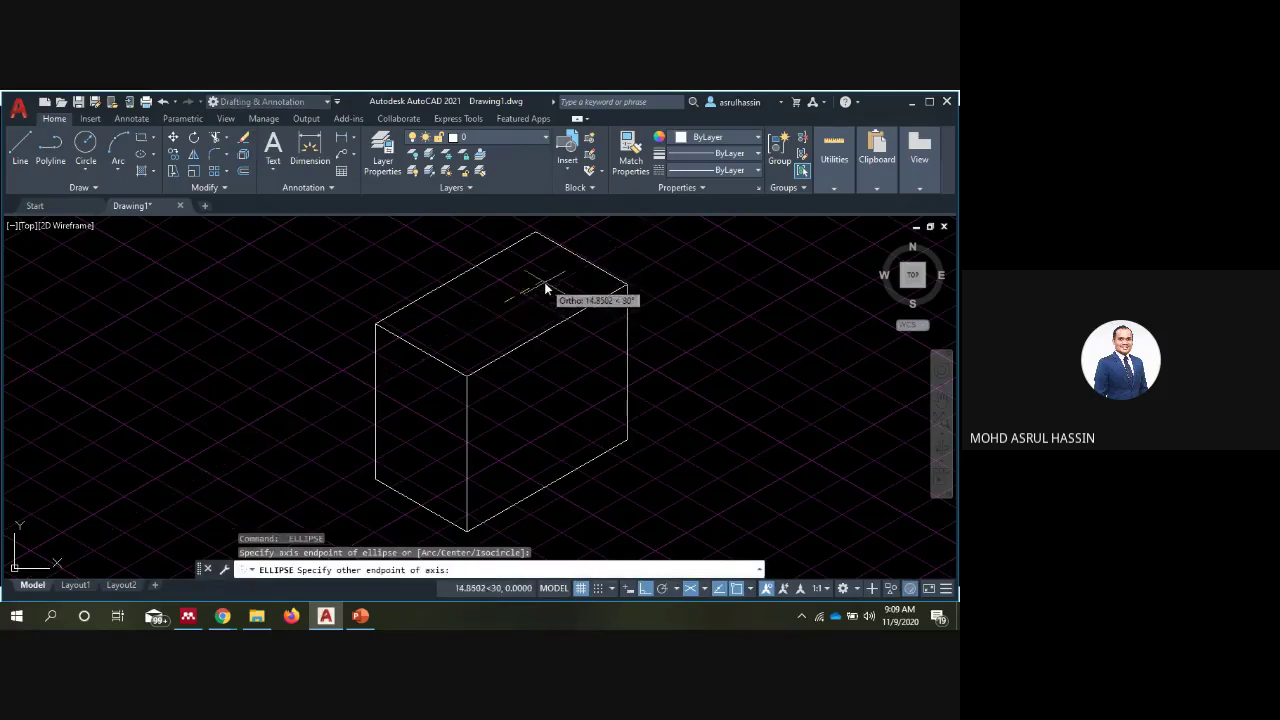
pyautogui.click(542, 281)
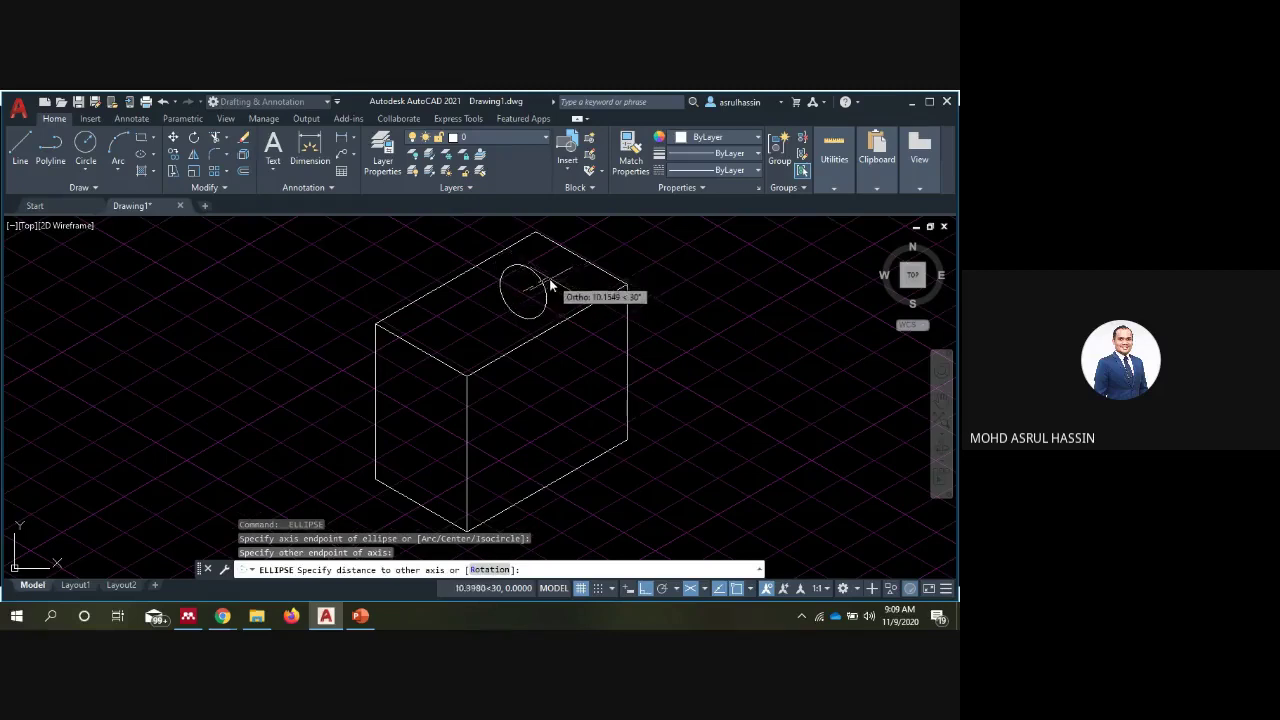
pyautogui.click(539, 287)
pyautogui.press('Return')
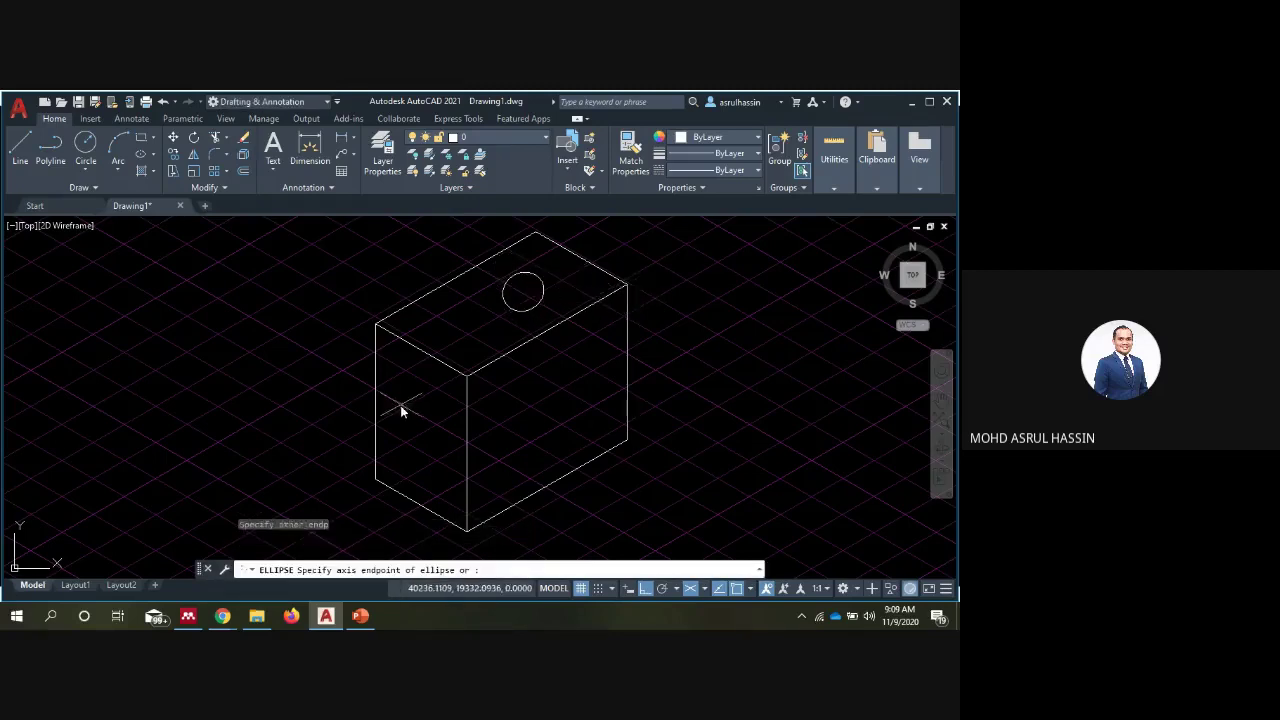
# With Isoplane Right active, draw an isocircle ellipse on the box's right face
pyautogui.press('F5')
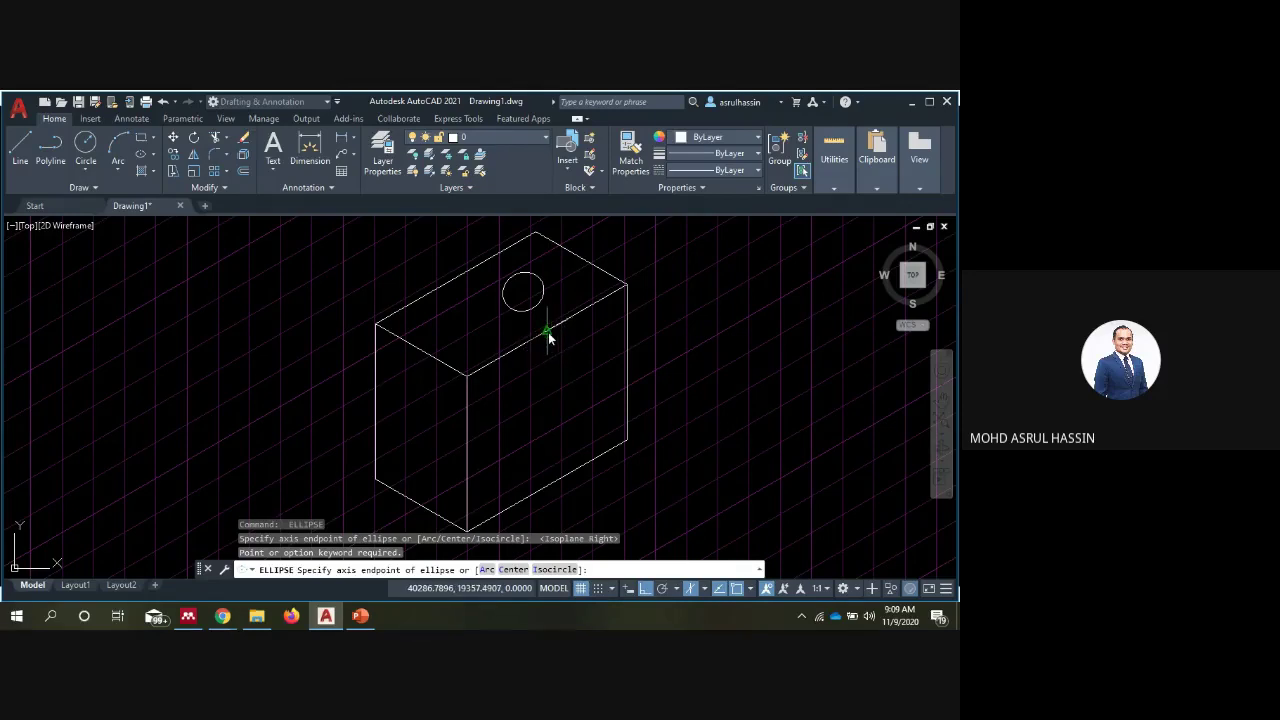
pyautogui.click(549, 416)
pyautogui.click(589, 392)
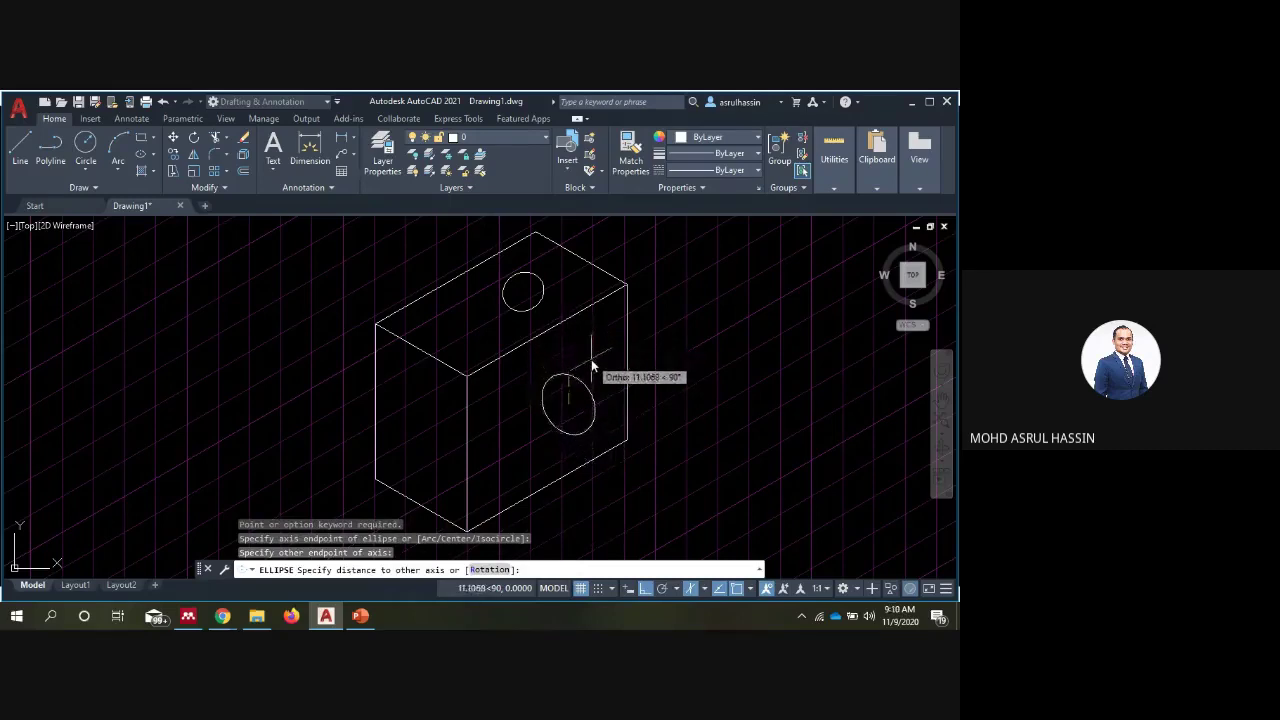
pyautogui.press('Escape')
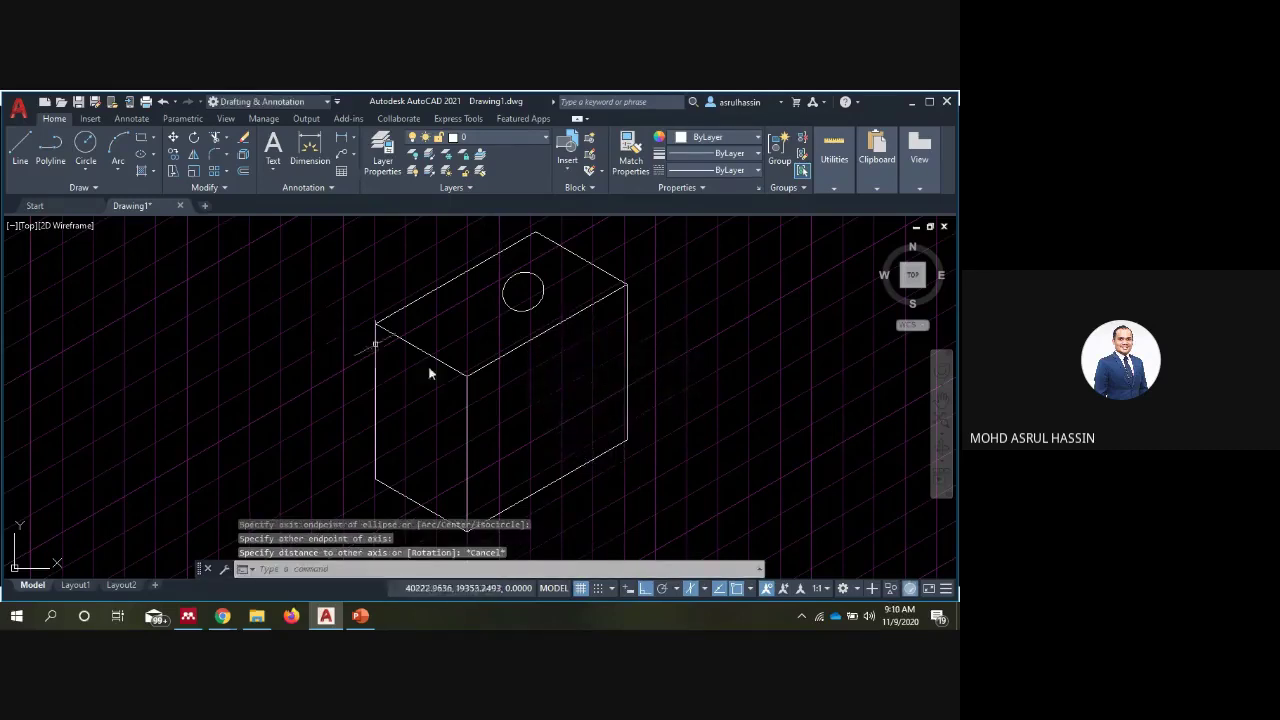
pyautogui.press('Return')
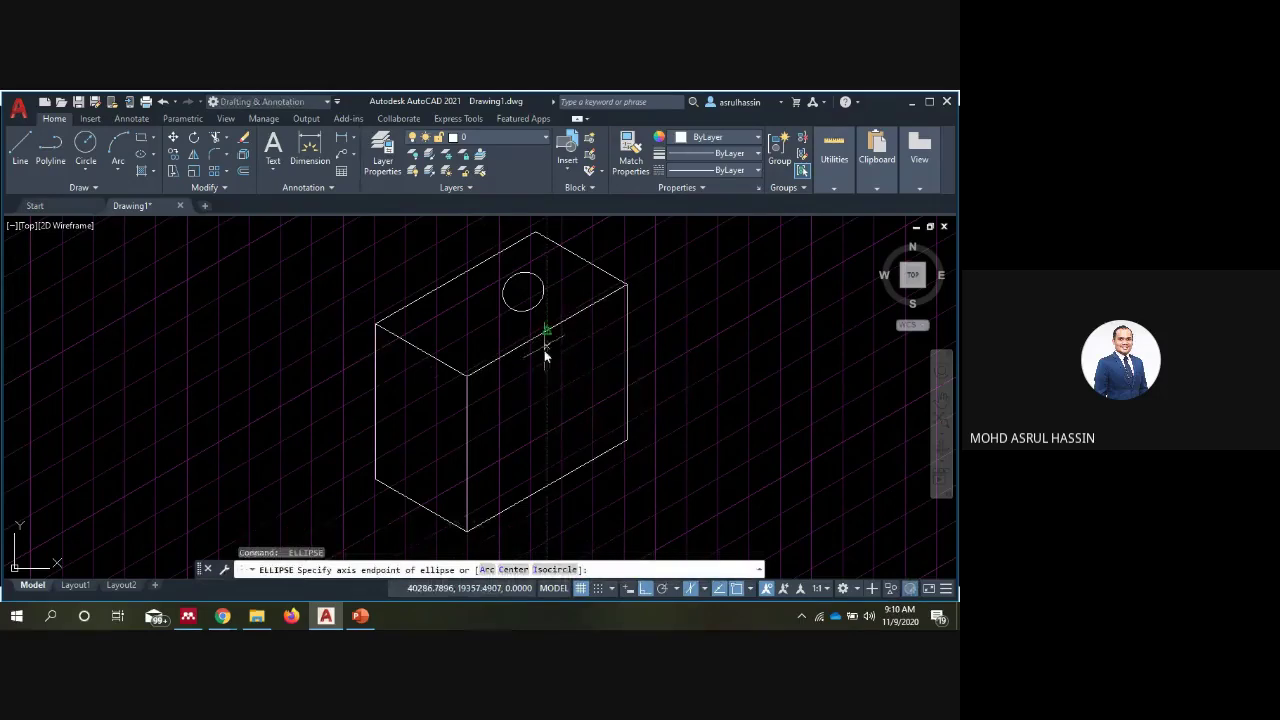
pyautogui.click(546, 396)
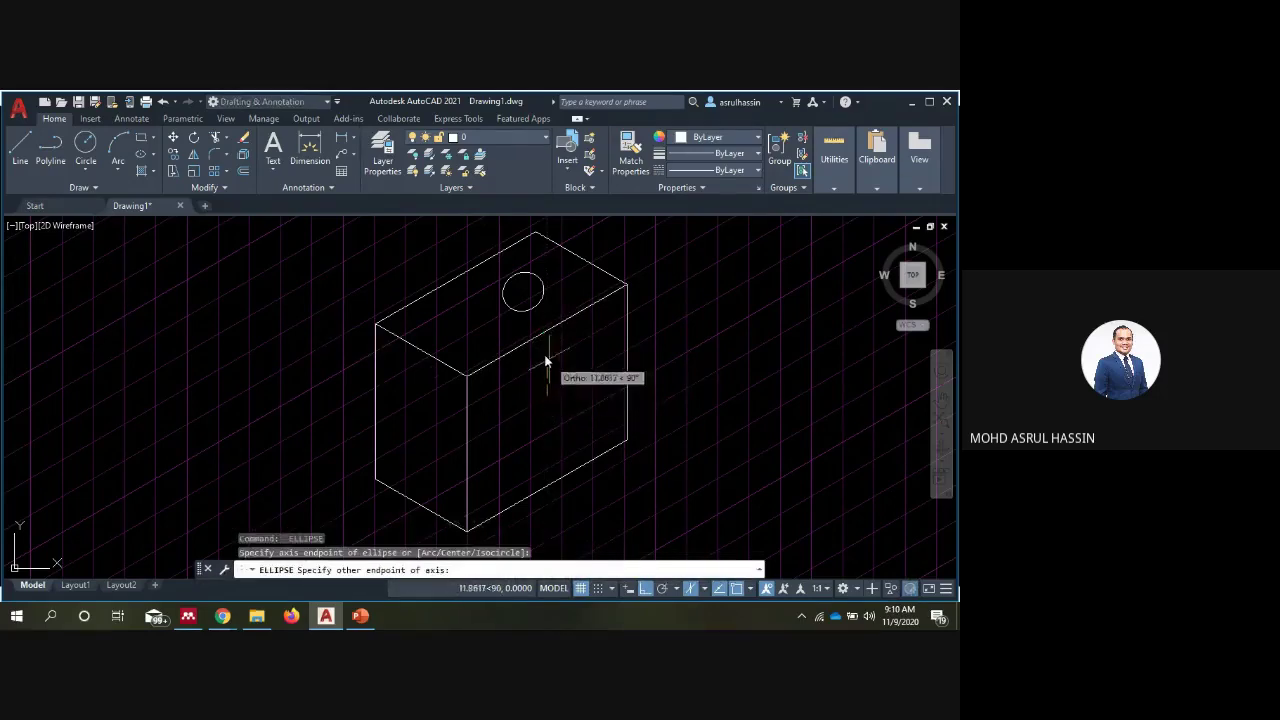
pyautogui.click(545, 348)
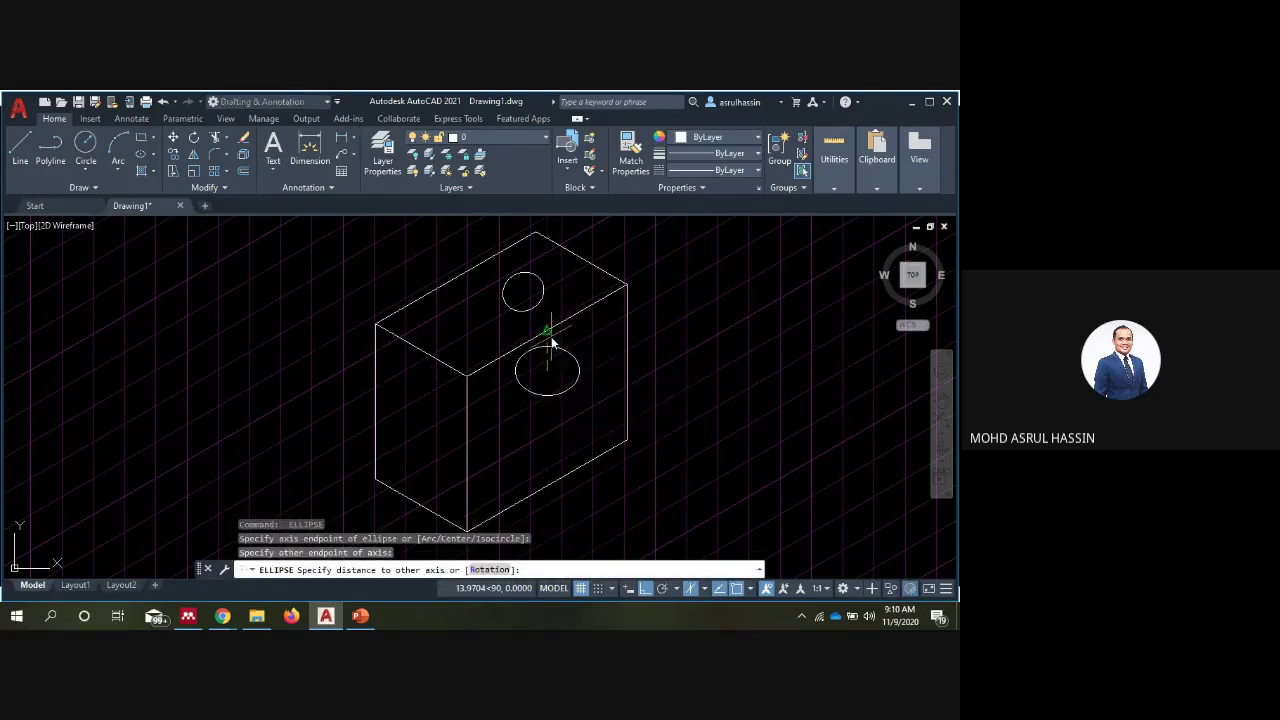
pyautogui.press('Escape')
pyautogui.press('Return')
pyautogui.click(549, 335)
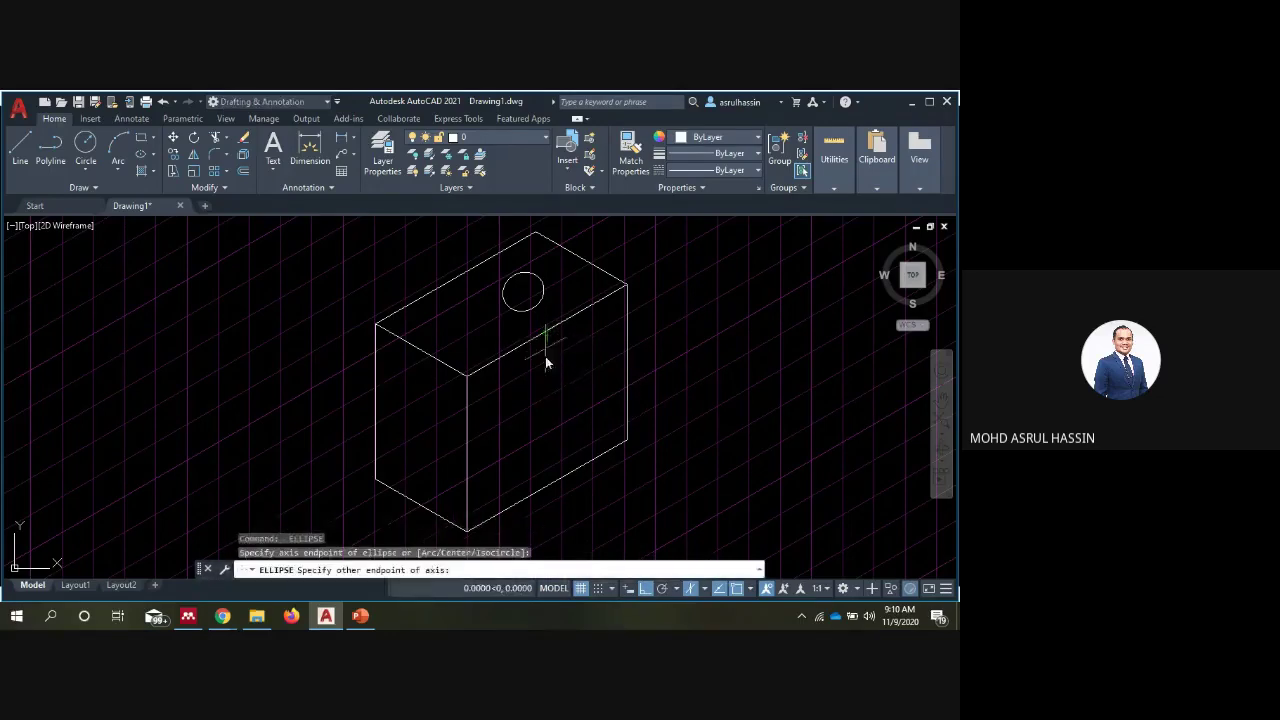
pyautogui.press('Escape')
pyautogui.press('Return')
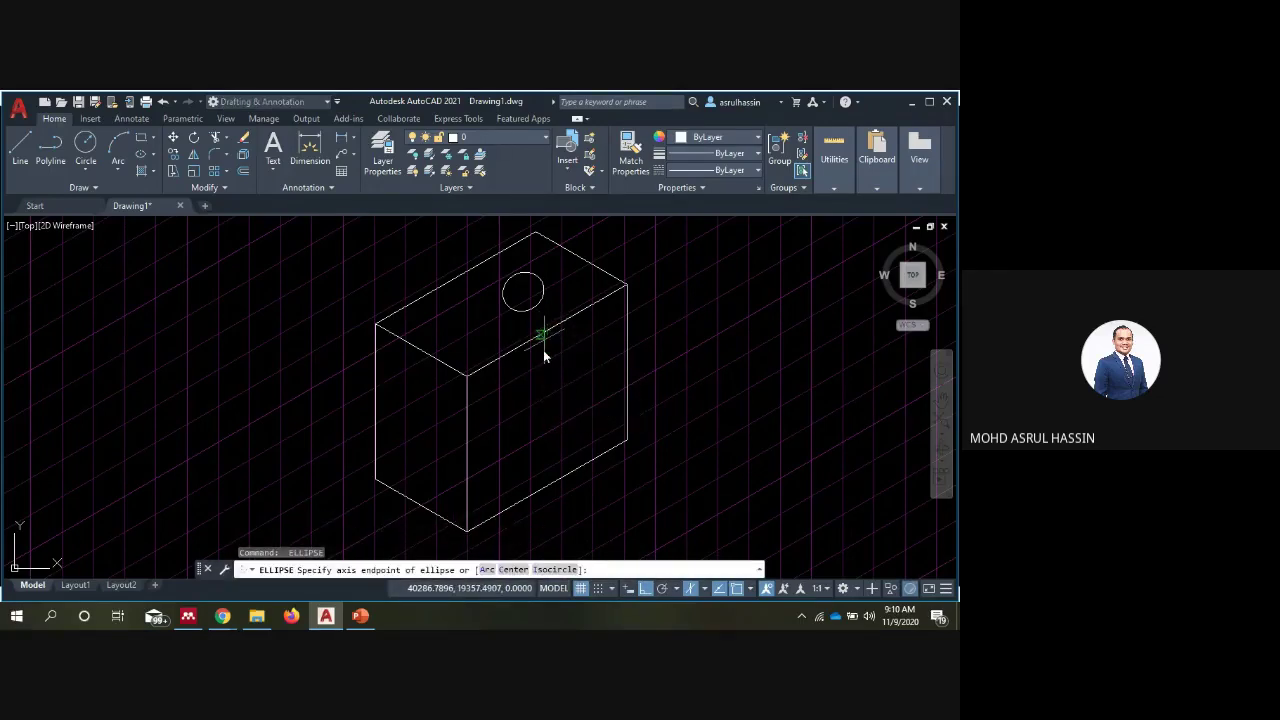
pyautogui.click(547, 424)
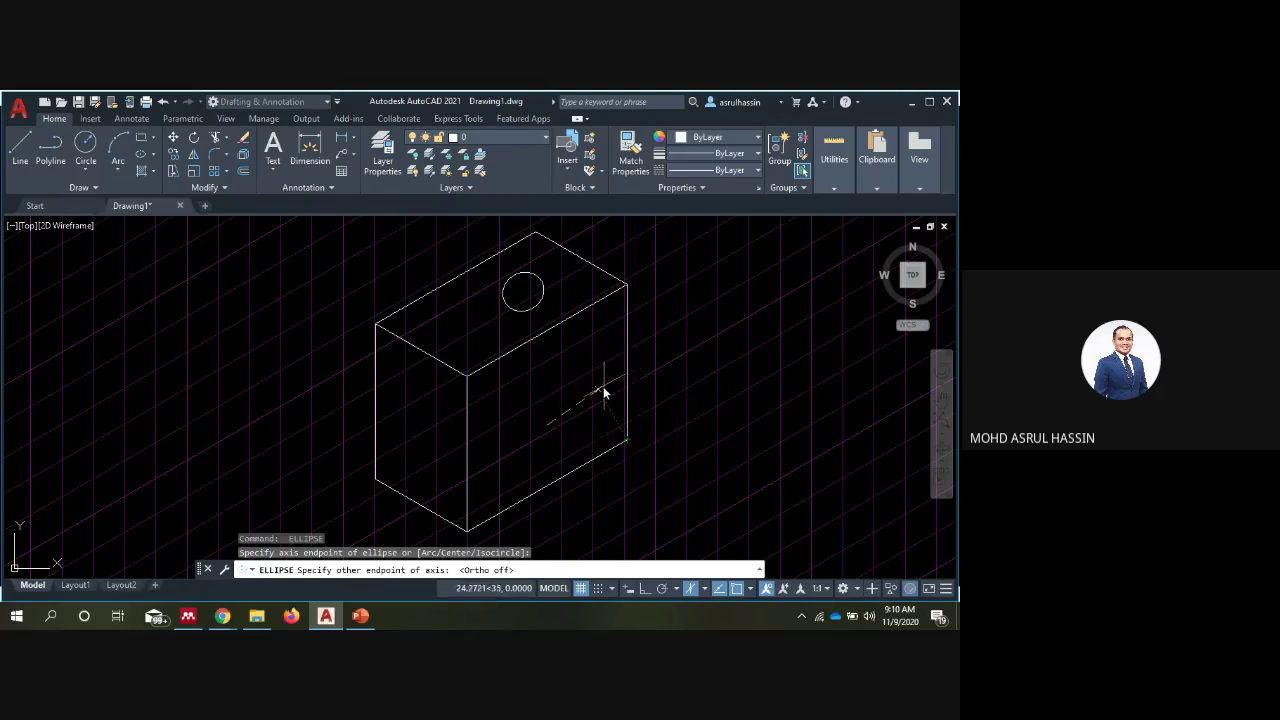
pyautogui.click(598, 397)
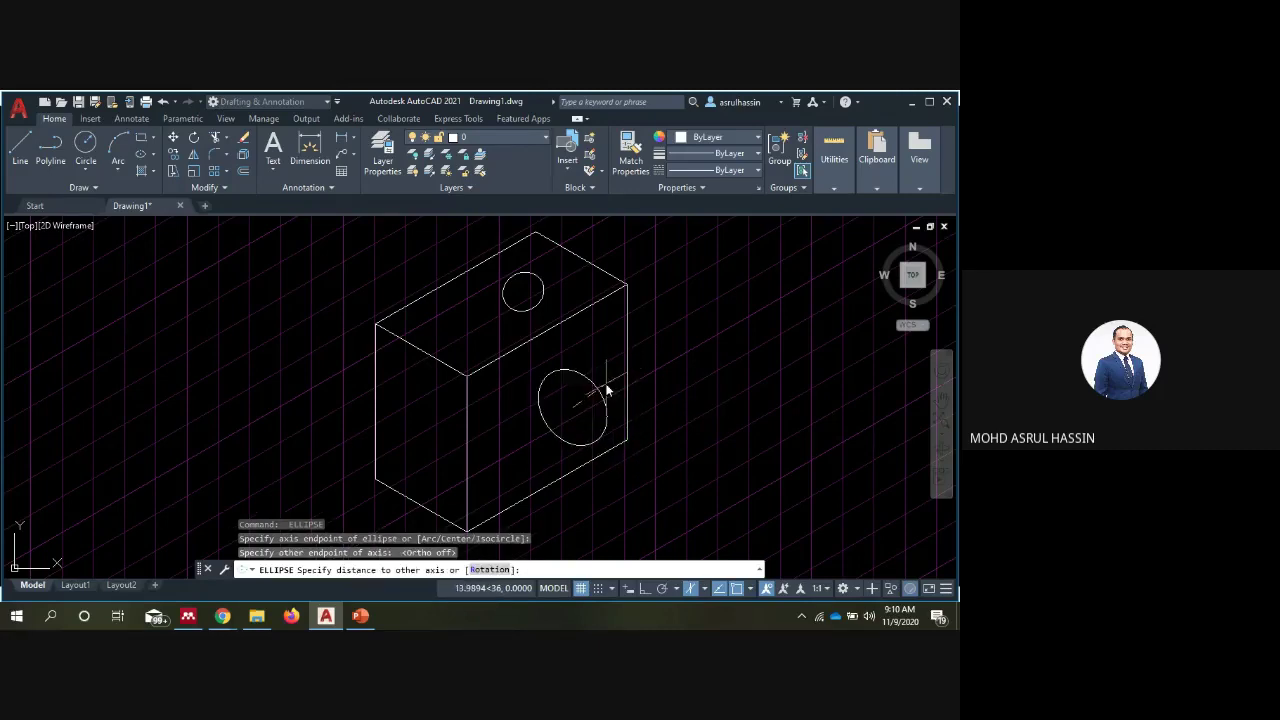
pyautogui.press('Escape')
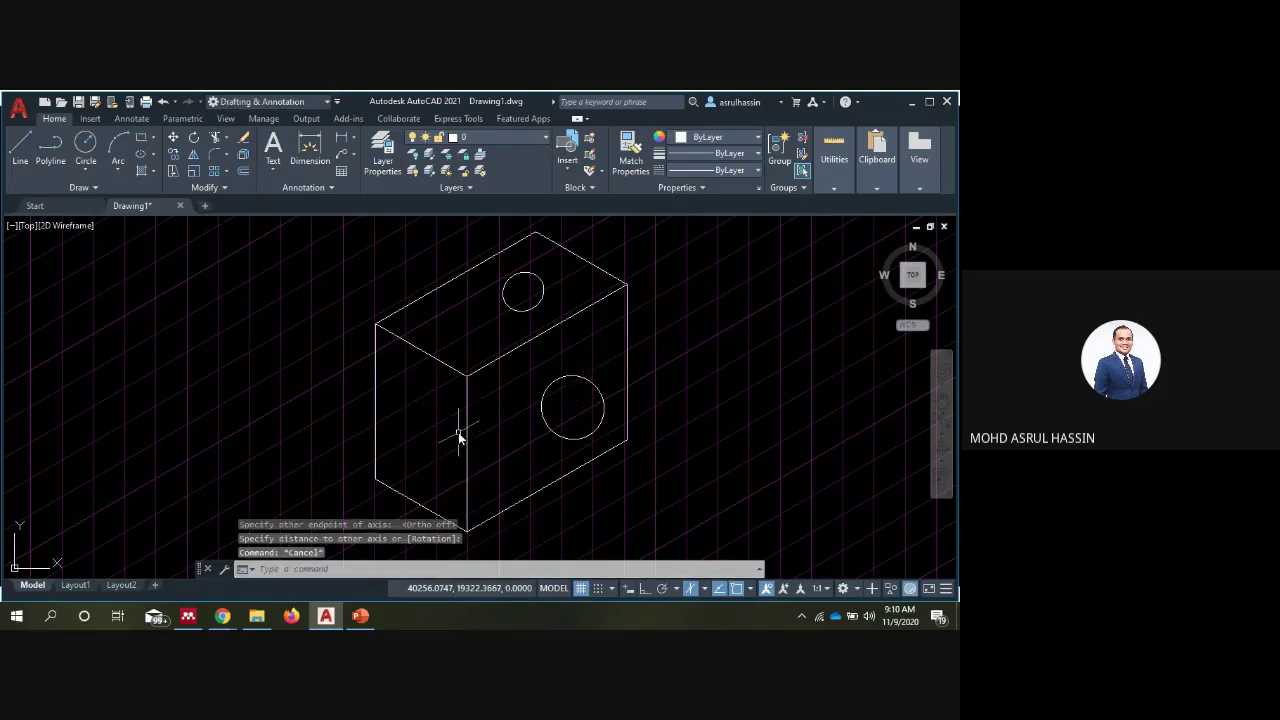
# Switch to Isoplane Left and draw a centre-based ellipse on the box's left face
pyautogui.press('F5')
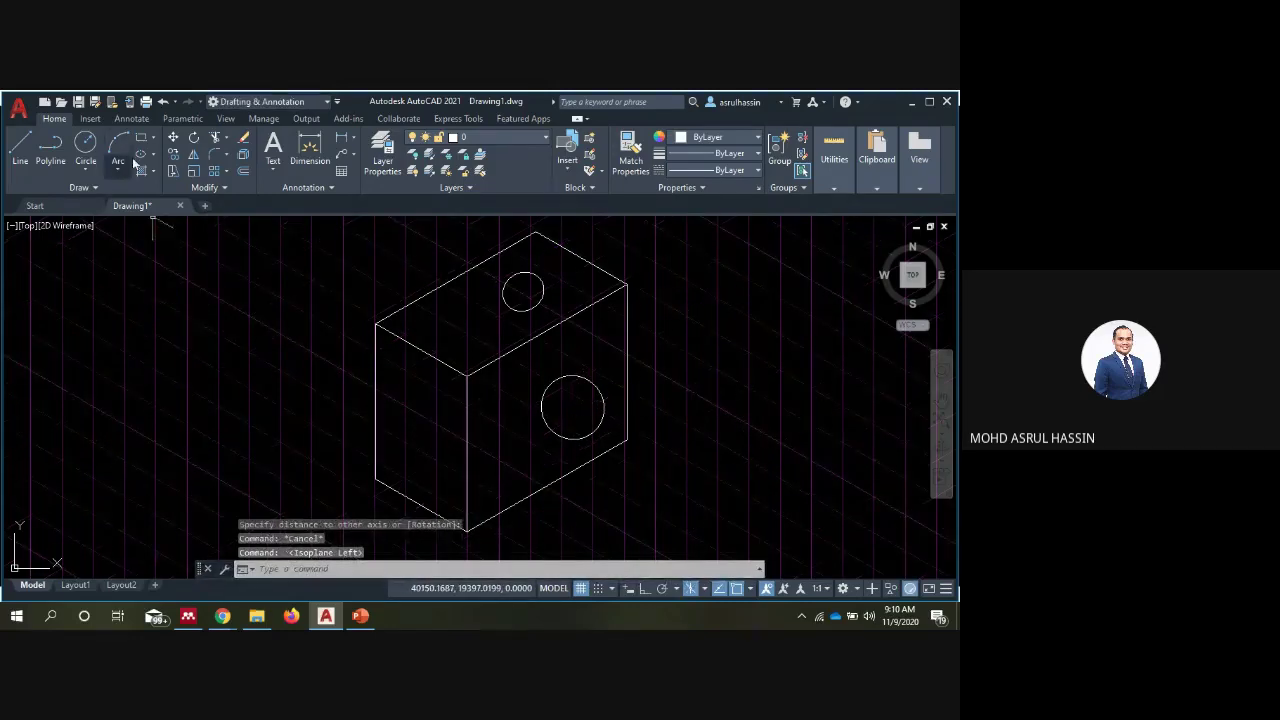
pyautogui.click(141, 156)
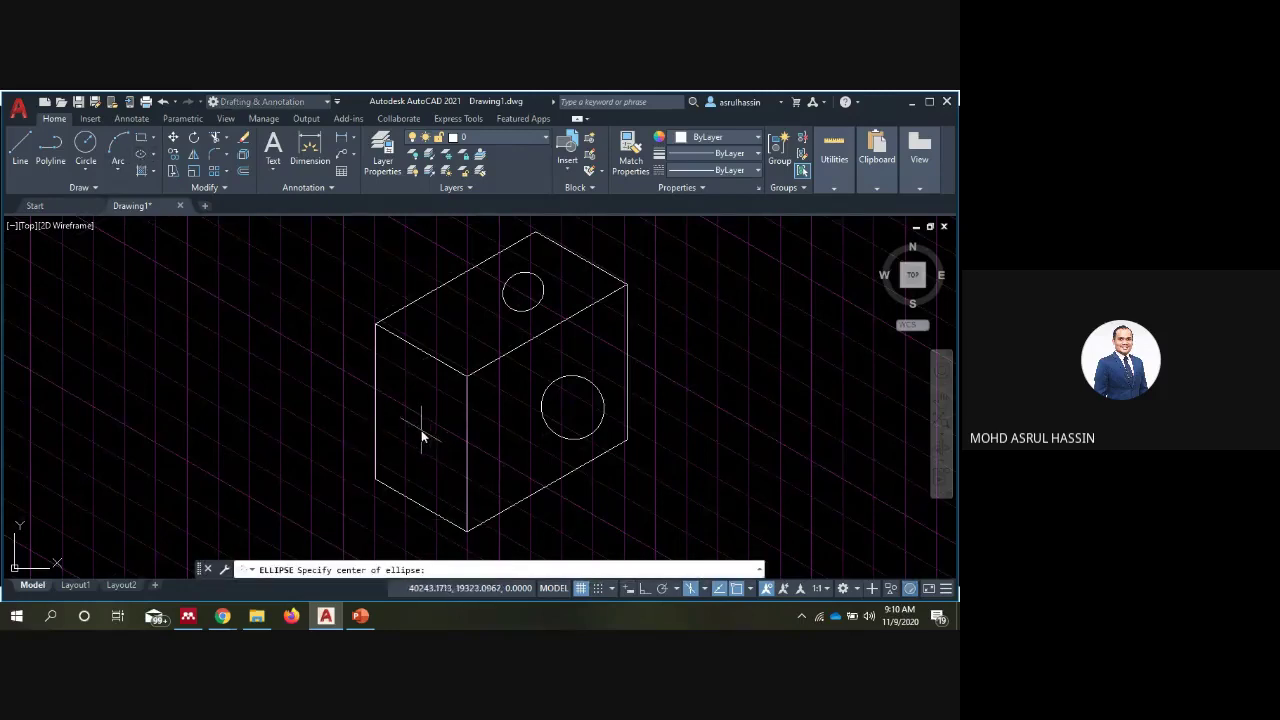
pyautogui.click(420, 426)
pyautogui.click(453, 437)
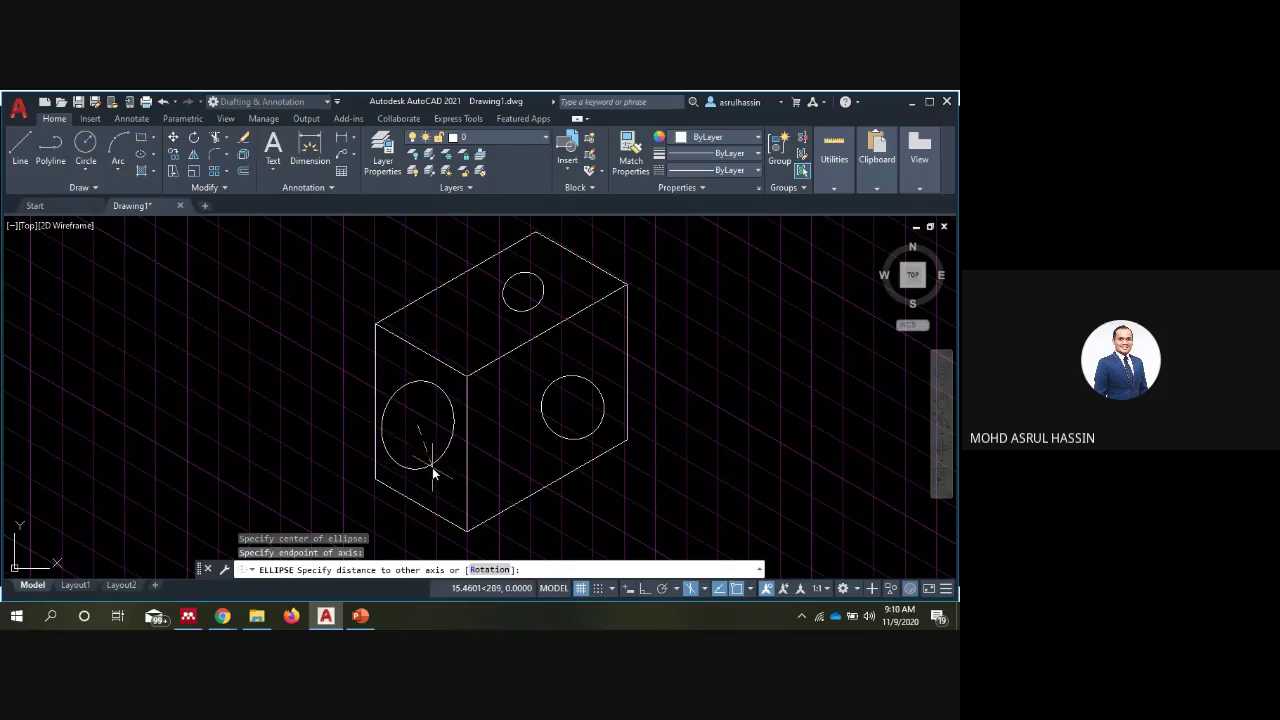
pyautogui.press('Escape')
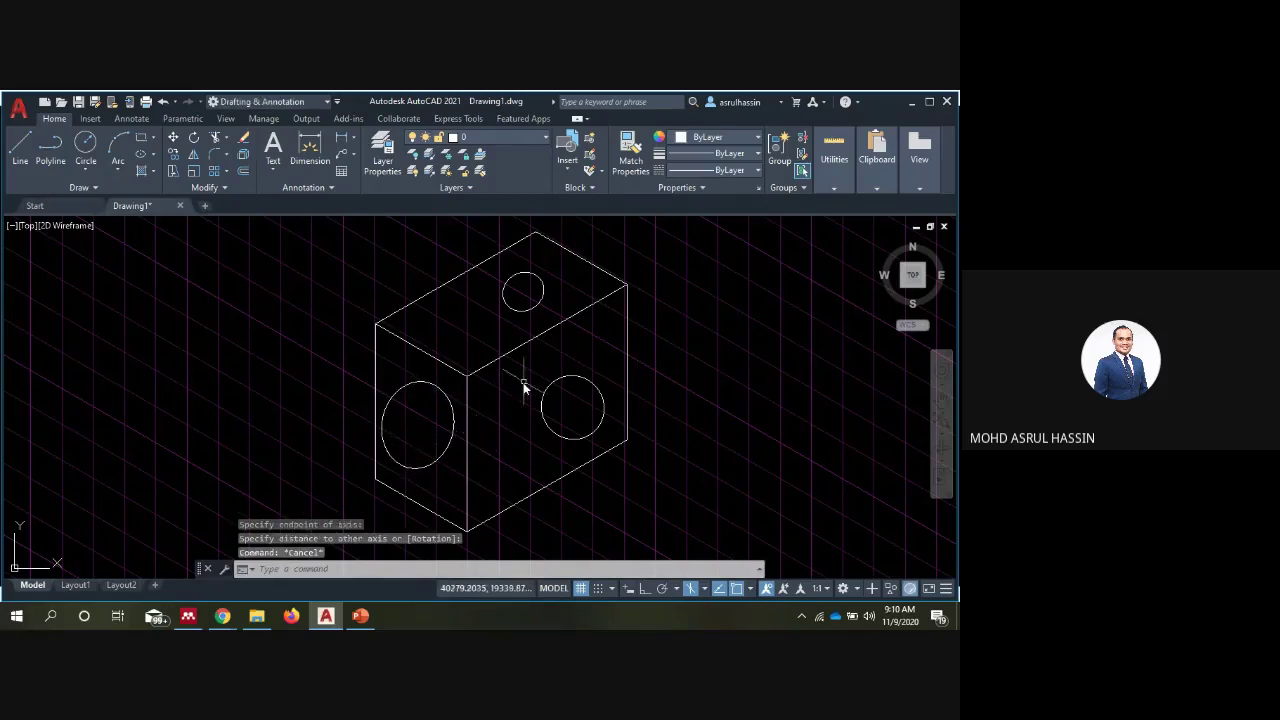
# Switch over to the PowerPoint lecture slide show
pyautogui.scroll(-5, 528, 388)
pyautogui.scroll(4, 517, 394)
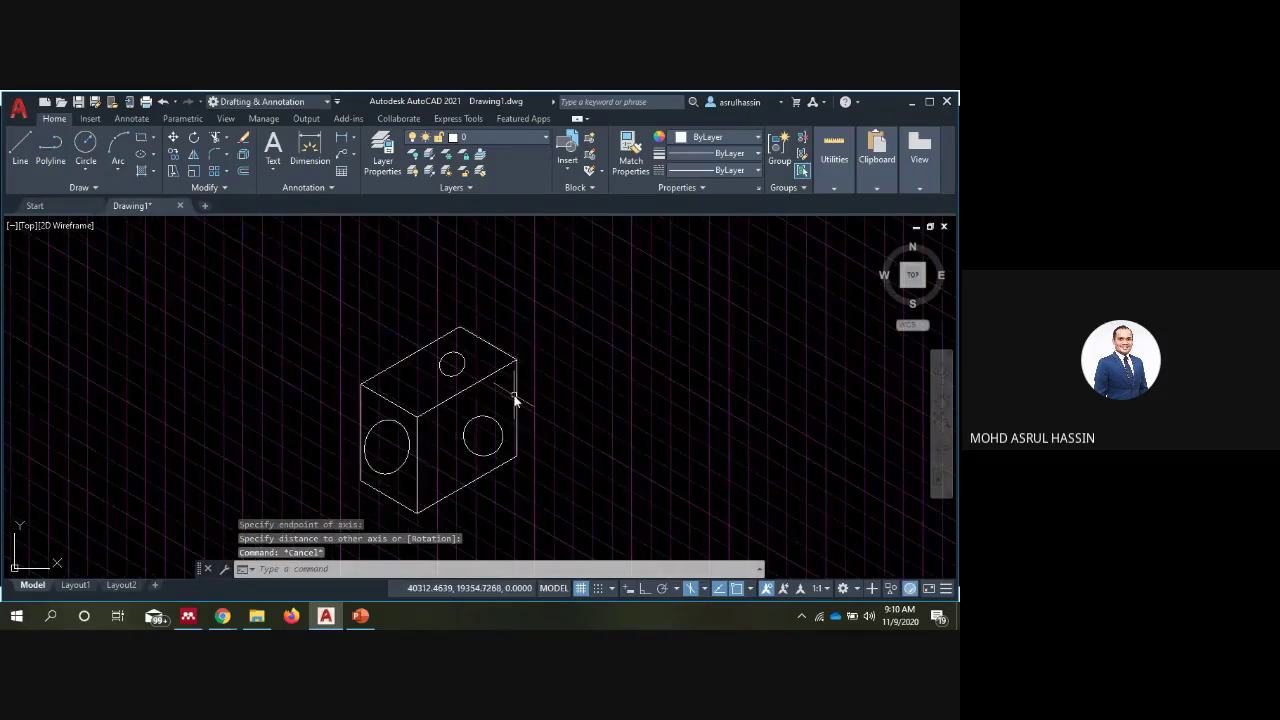
pyautogui.click(362, 617)
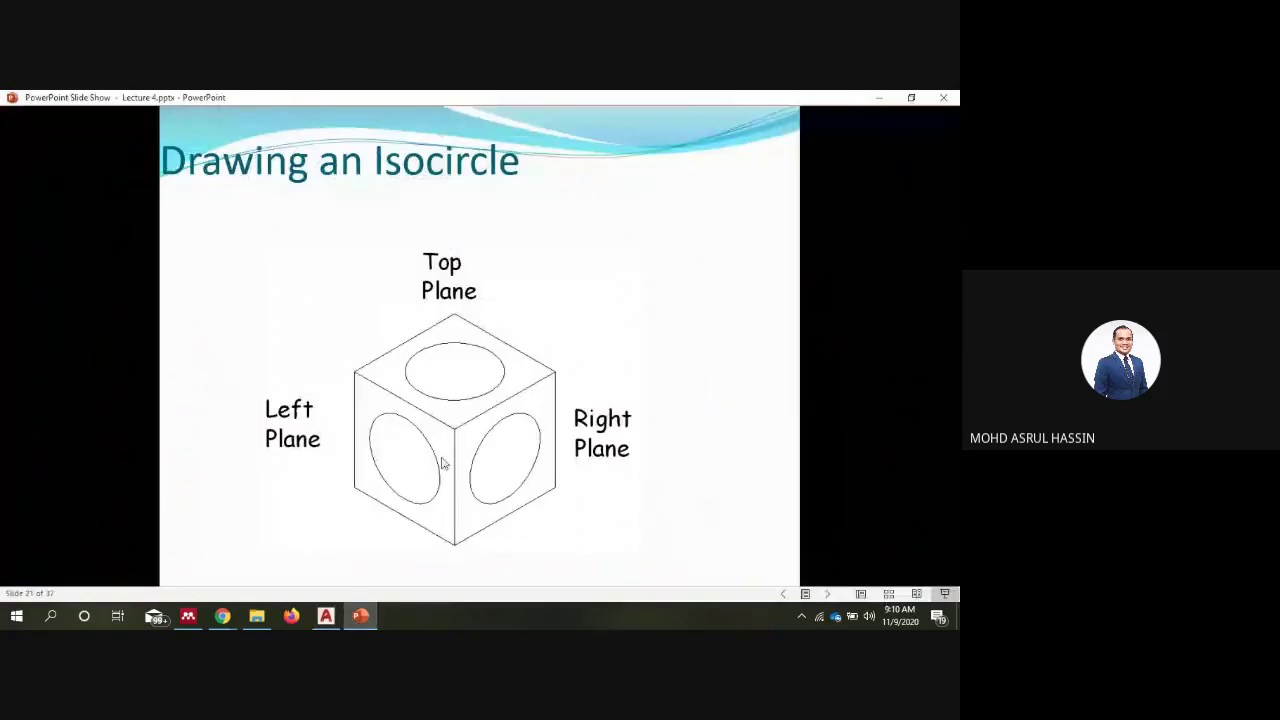
# Advance the slides to slide 23, 'Isometric Drawing and Viewports'
pyautogui.click(433, 408)
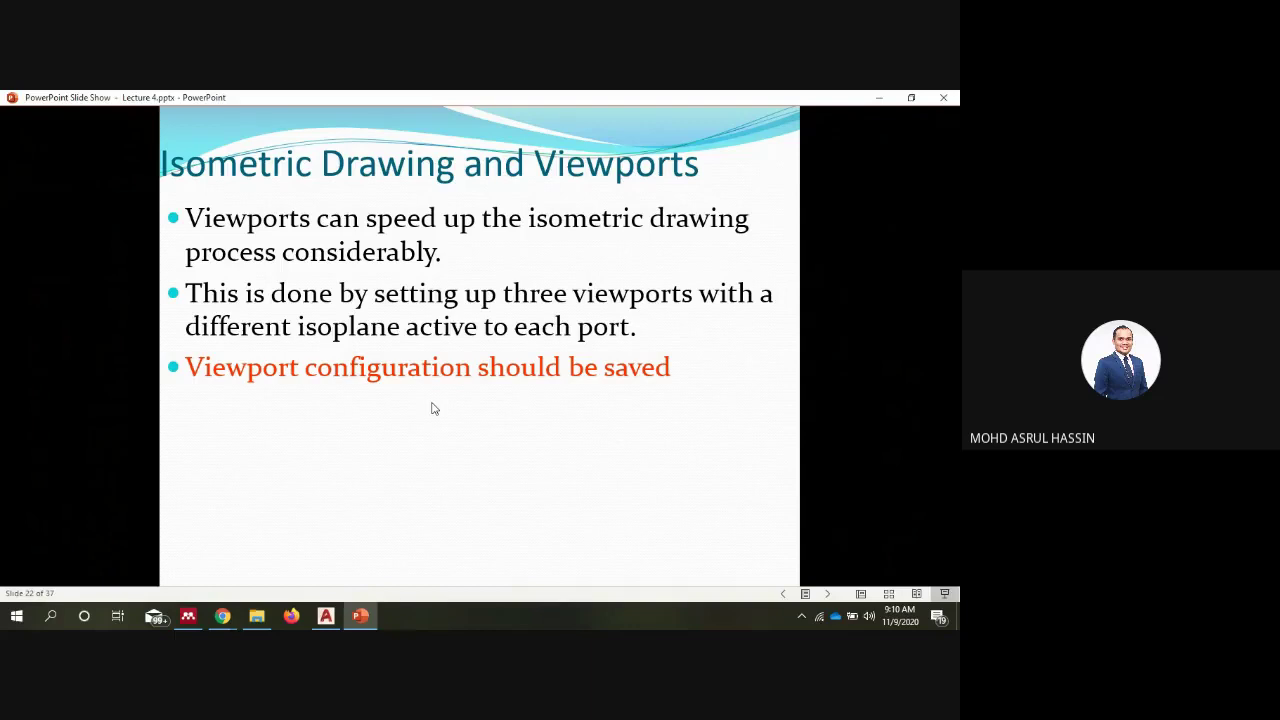
pyautogui.click(432, 408)
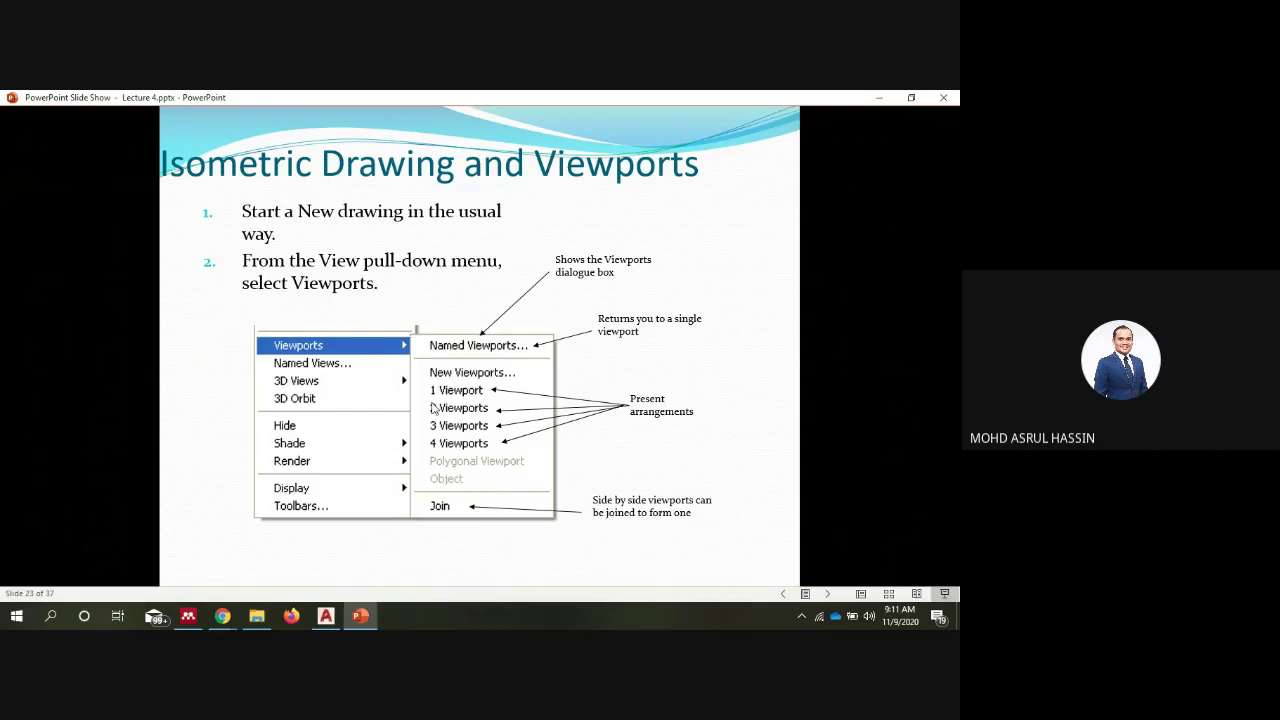
# Back in AutoCAD, apply the Three: Below viewport configuration from the View tab
pyautogui.click(325, 616)
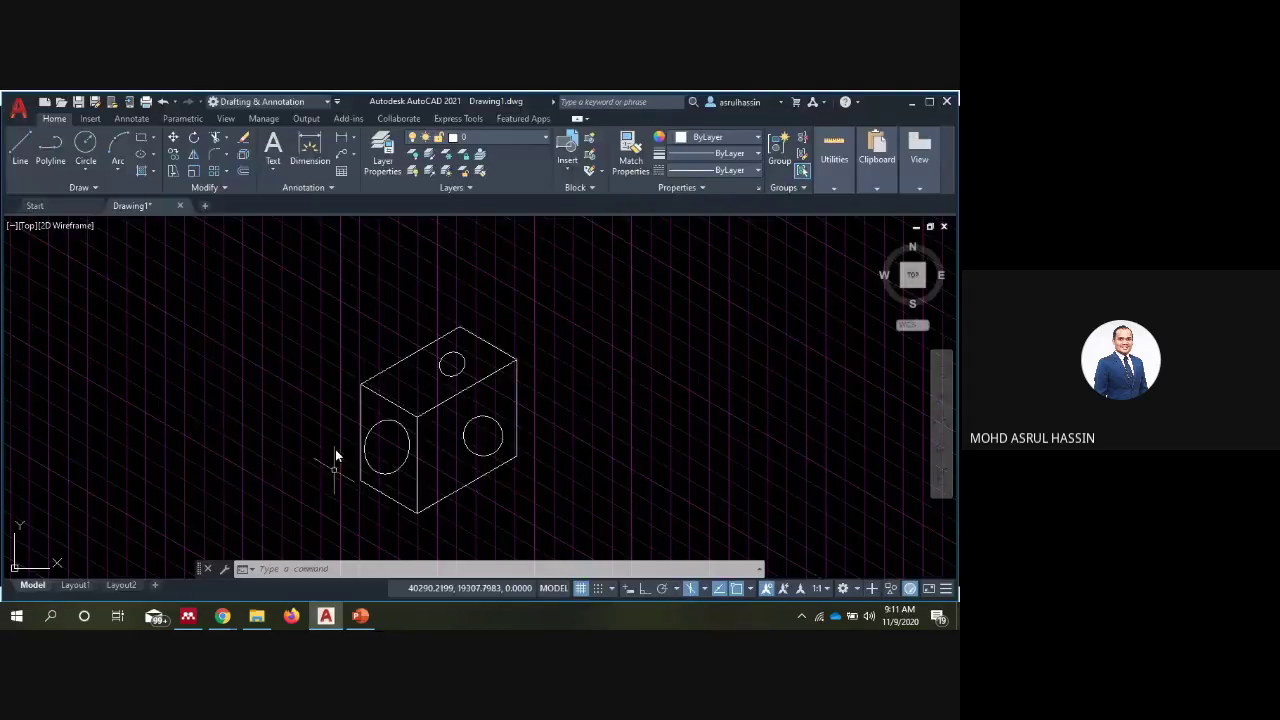
pyautogui.click(224, 119)
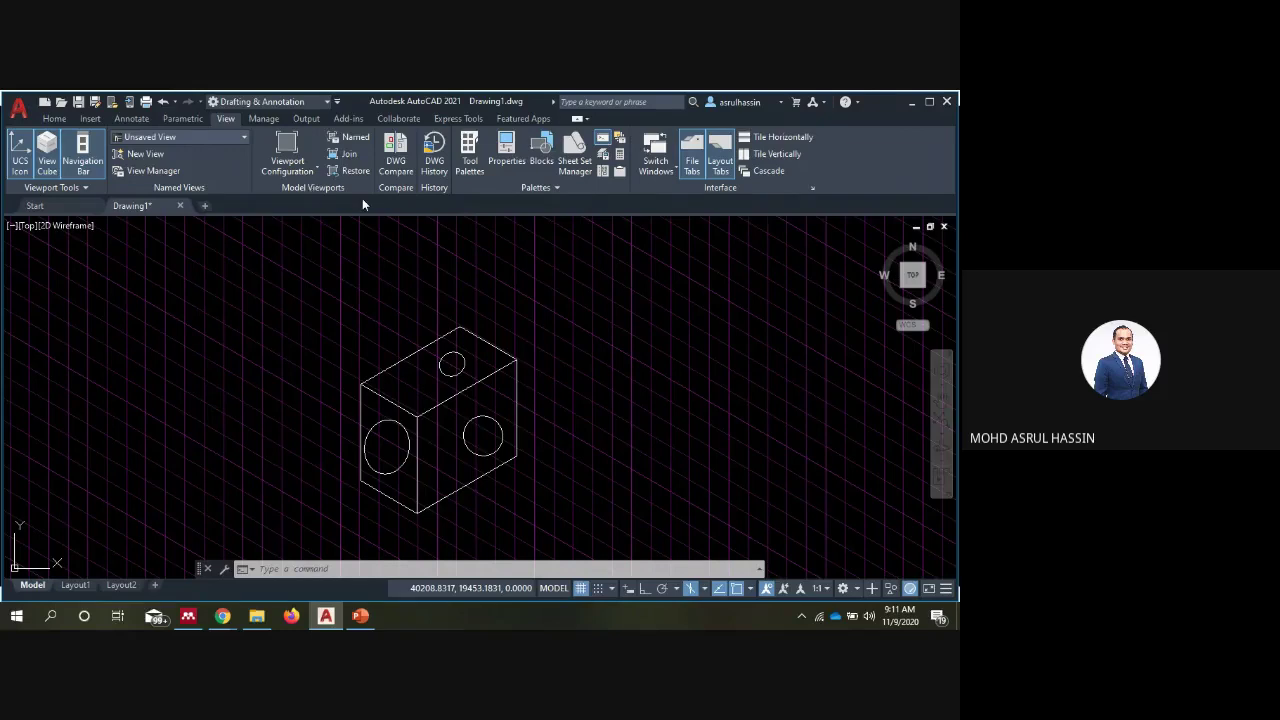
pyautogui.click(305, 172)
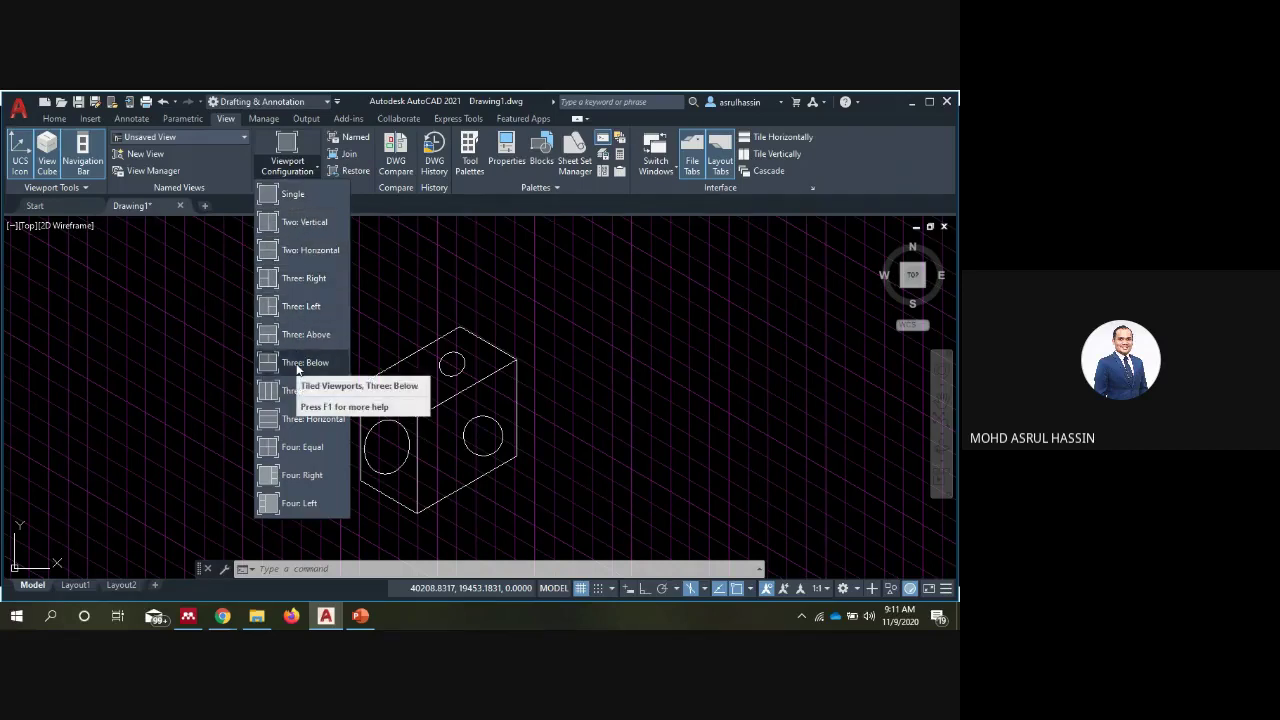
pyautogui.click(296, 364)
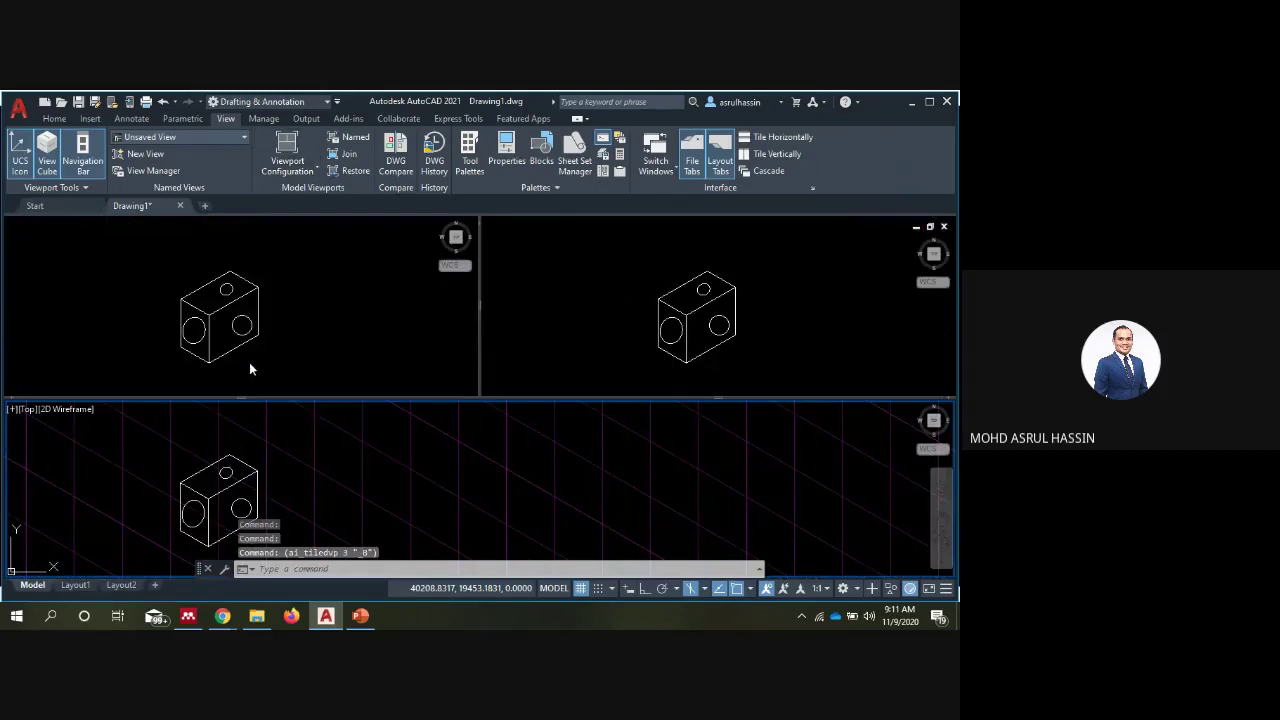
# Activate the upper-left viewport and cycle its isoplane back round to Top
pyautogui.click(364, 290)
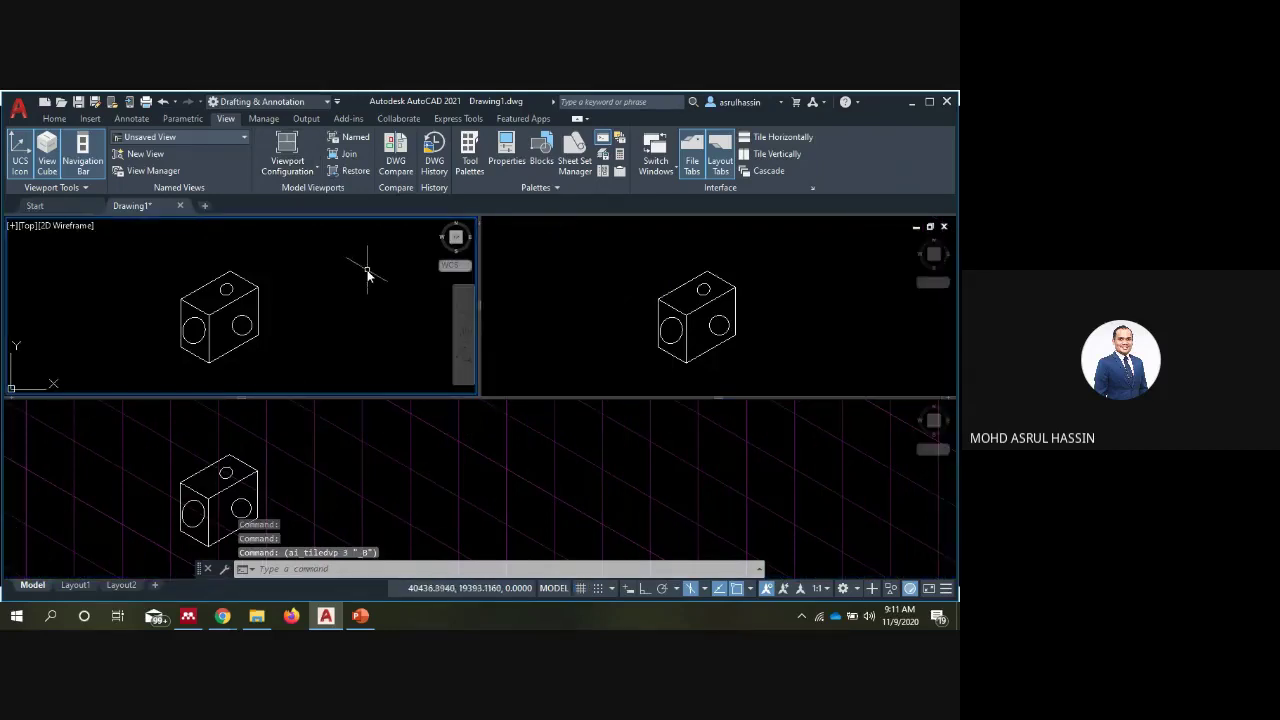
pyautogui.click(470, 268)
pyautogui.click(371, 271)
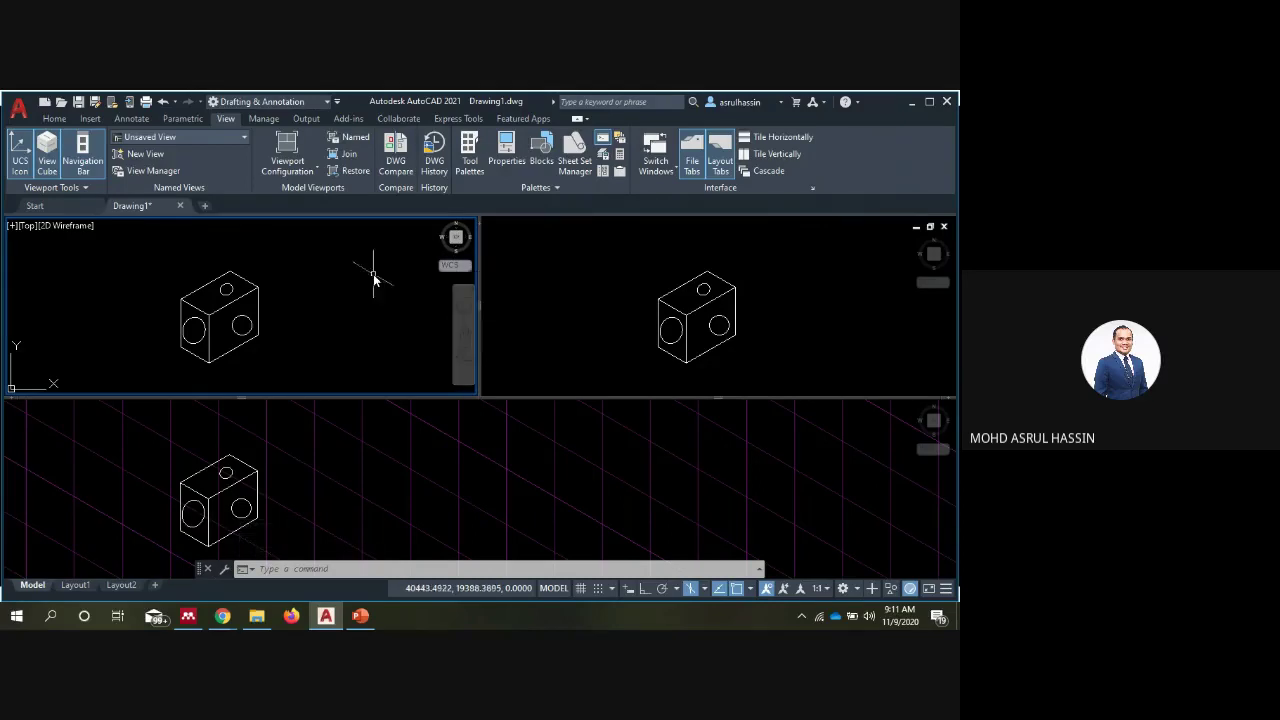
pyautogui.click(129, 271)
pyautogui.click(46, 237)
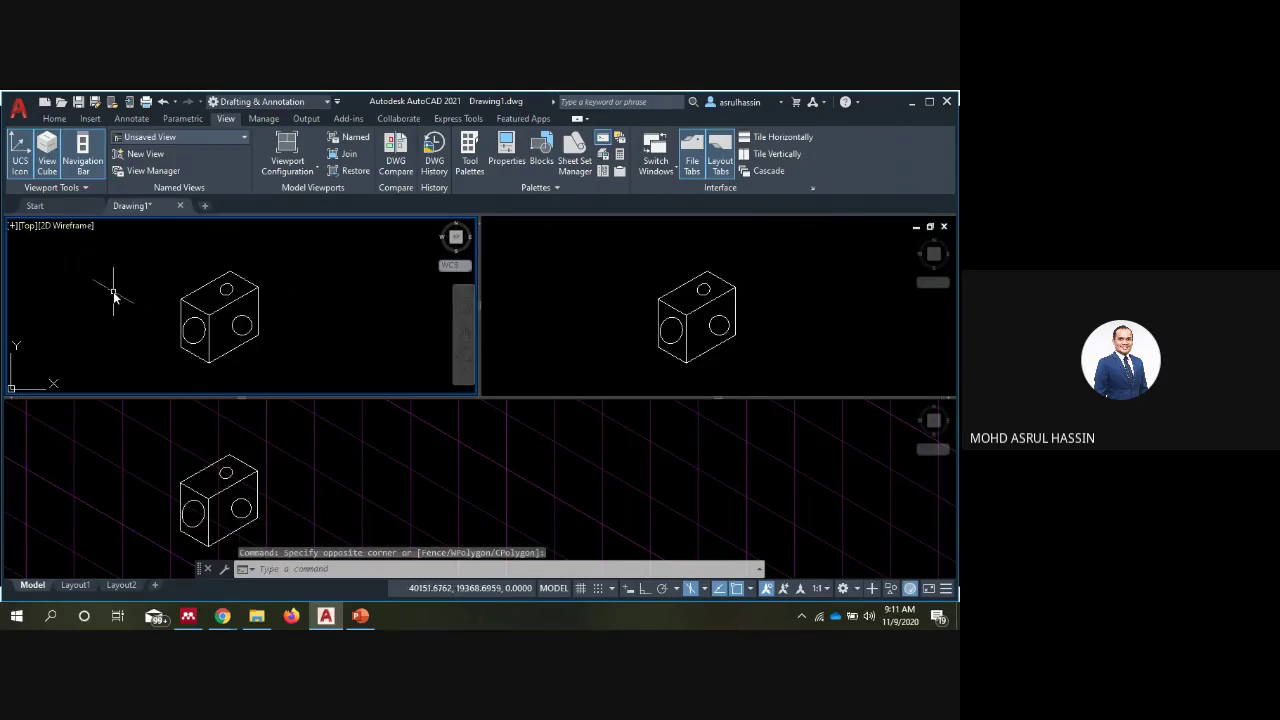
pyautogui.press('F5')
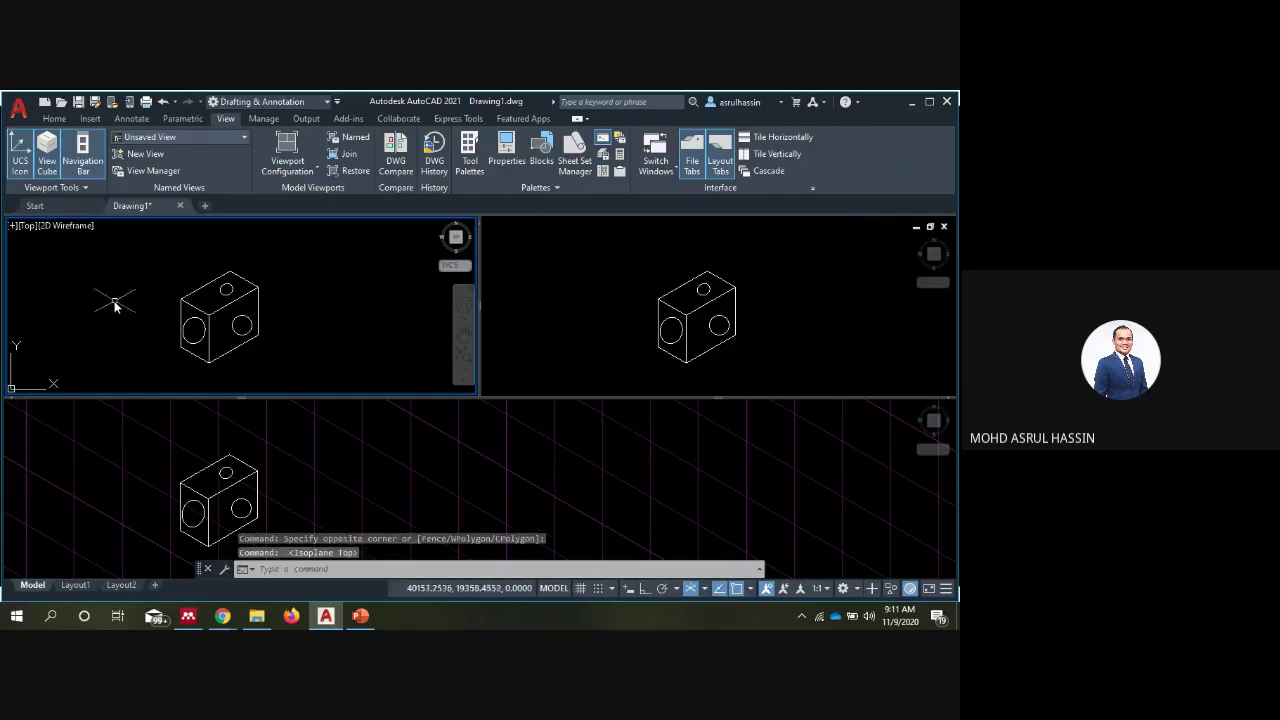
pyautogui.press('F5')
pyautogui.press('F5')
pyautogui.press('F5')
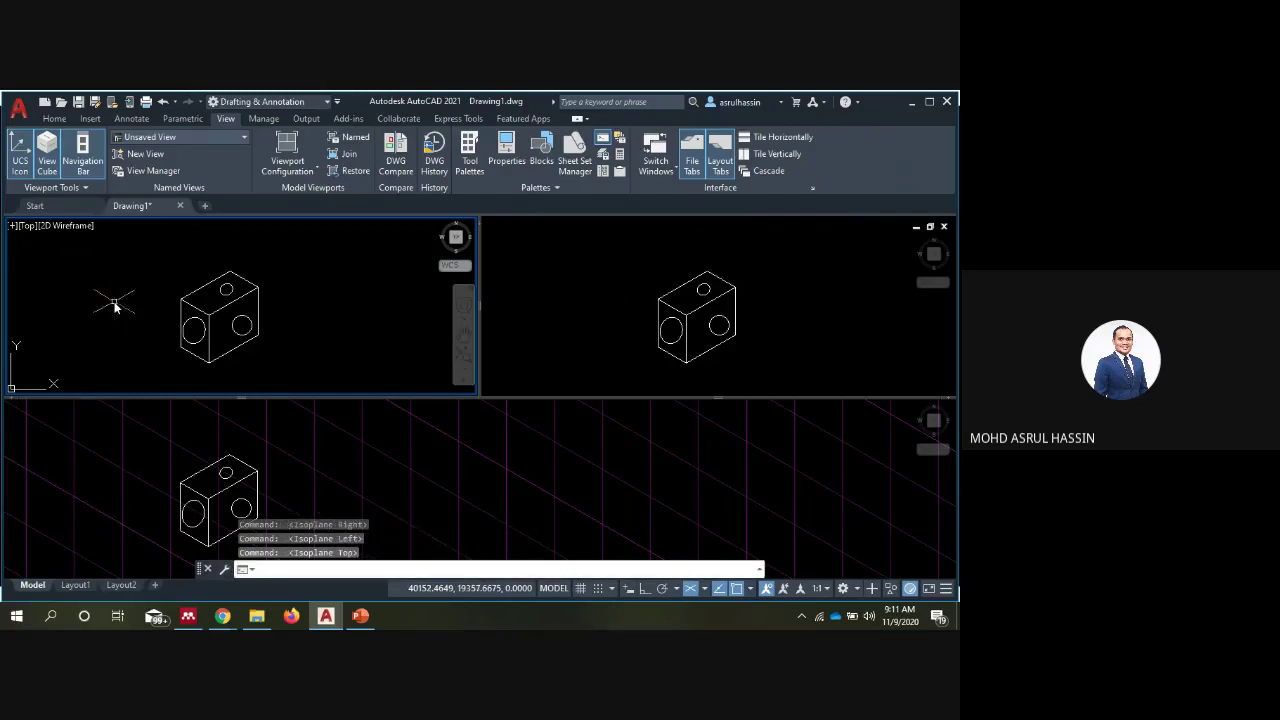
pyautogui.press('F5')
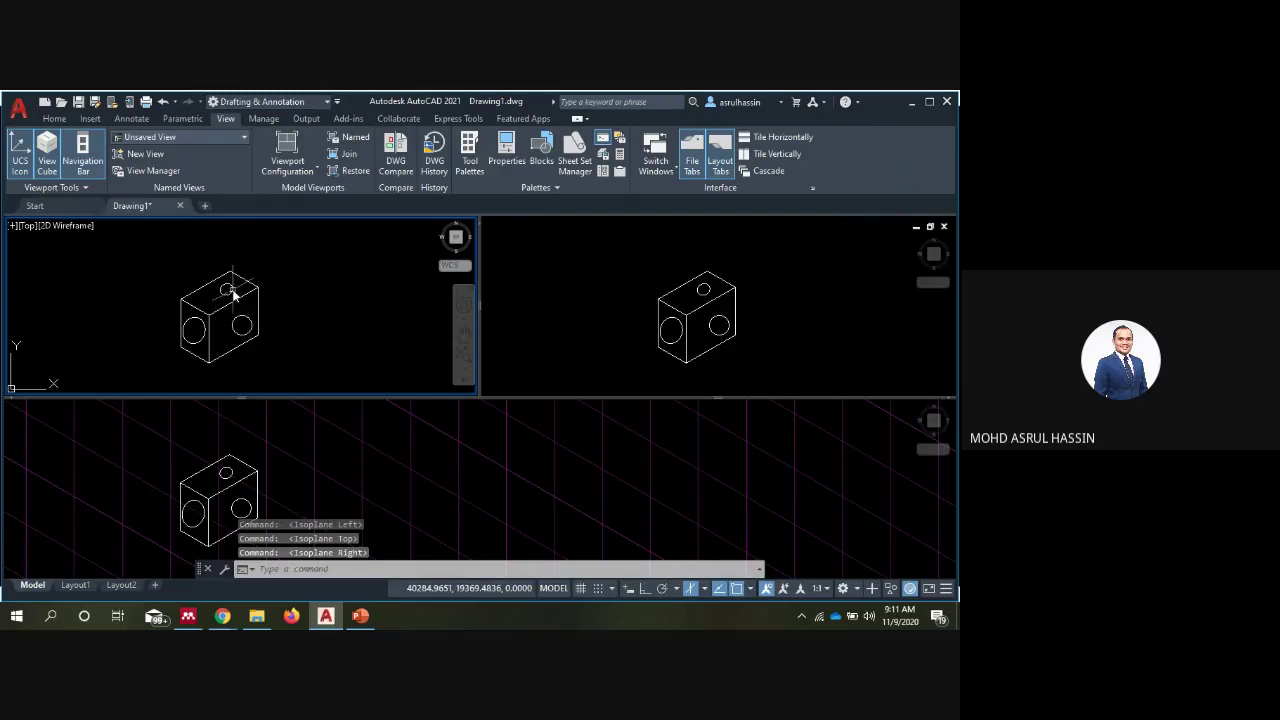
# Cycle the isoplane among Top, Right and Left in the bottom and upper-right viewports
pyautogui.click(470, 459)
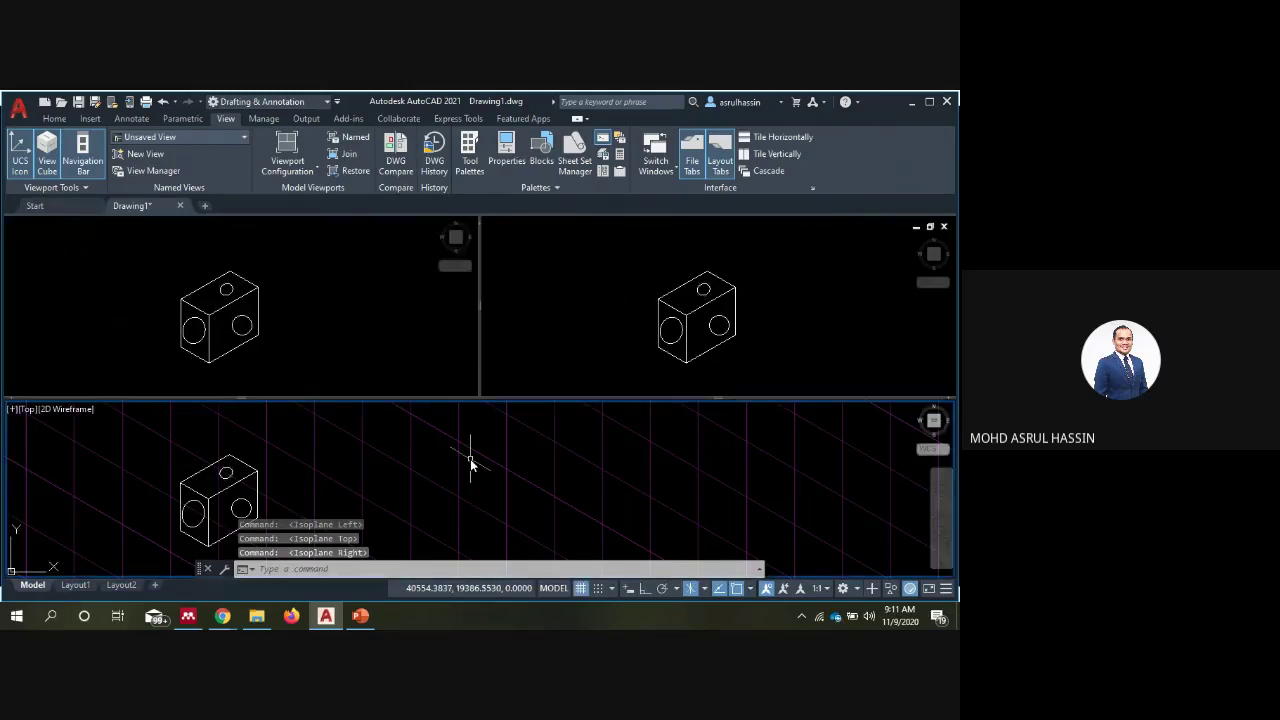
pyautogui.press('F5')
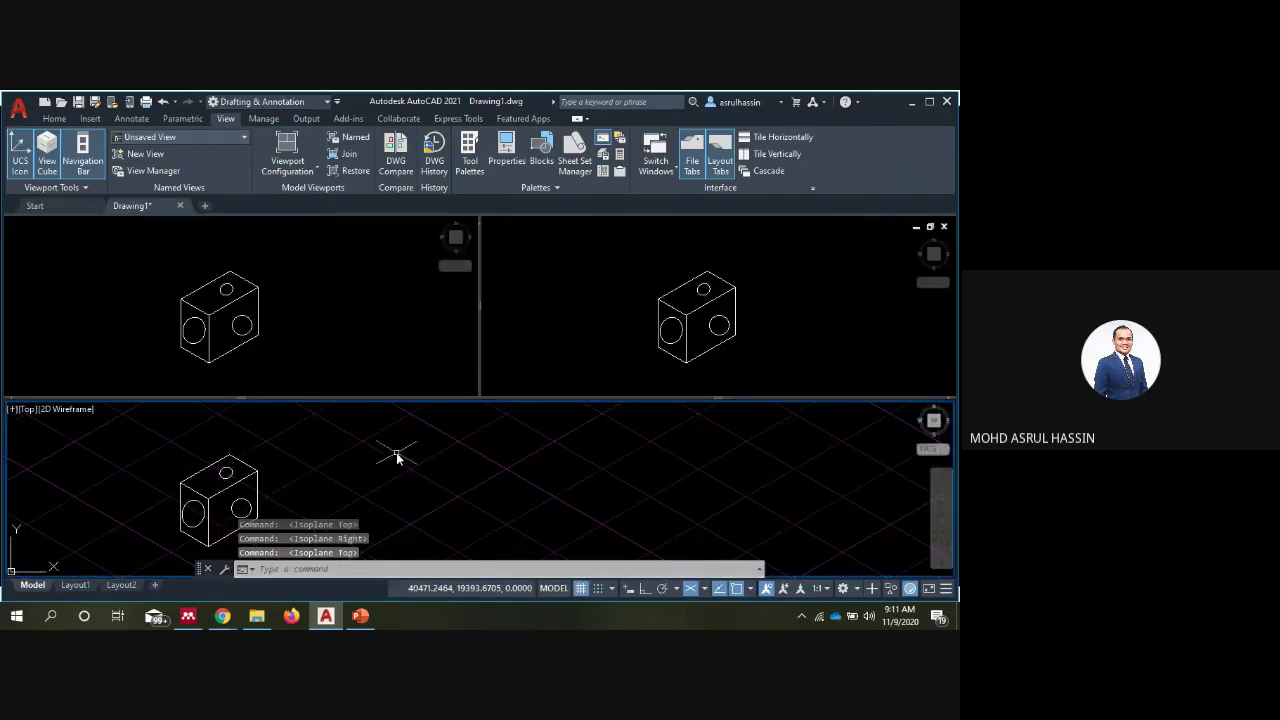
pyautogui.click(605, 347)
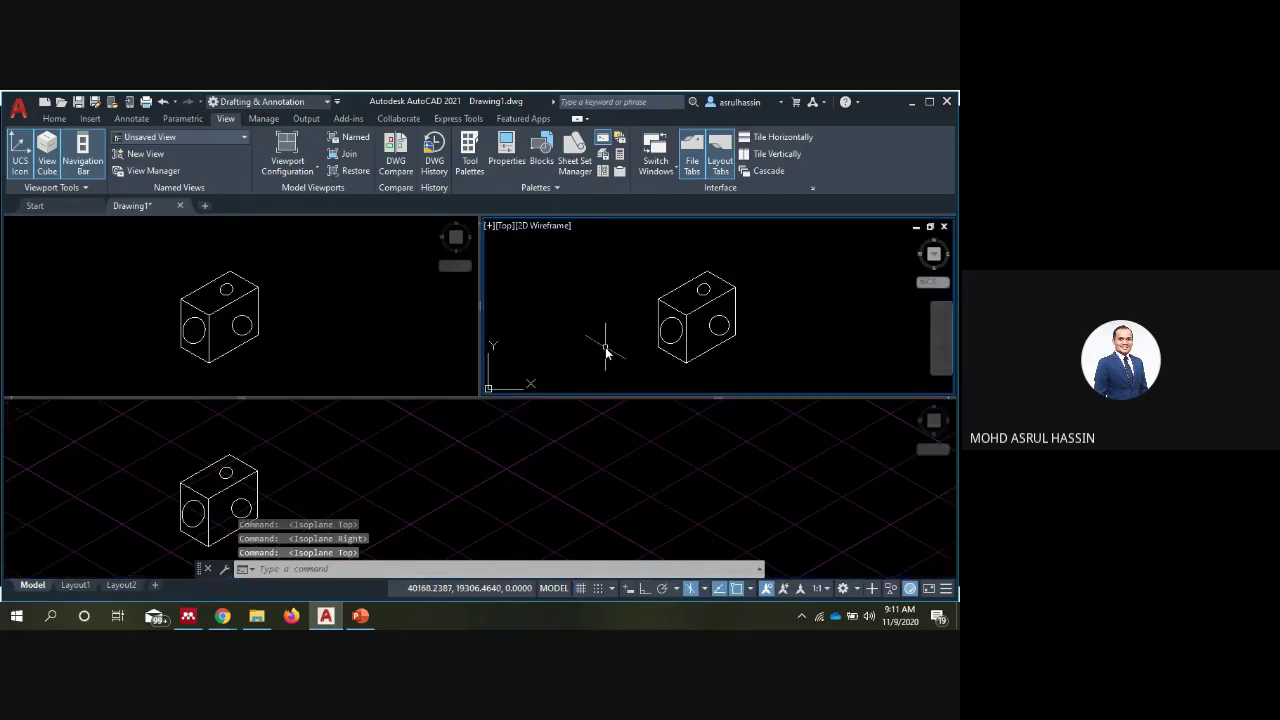
pyautogui.press('F5')
pyautogui.press('F5')
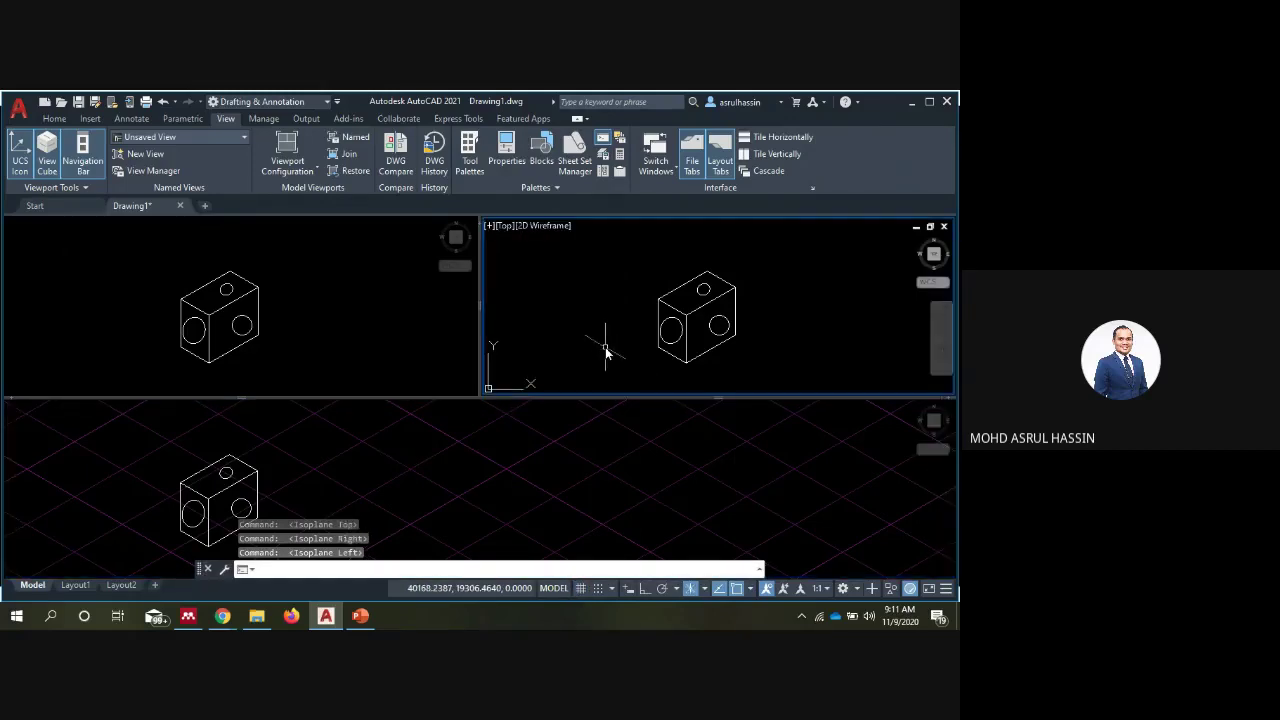
pyautogui.click(532, 456)
pyautogui.press('F5')
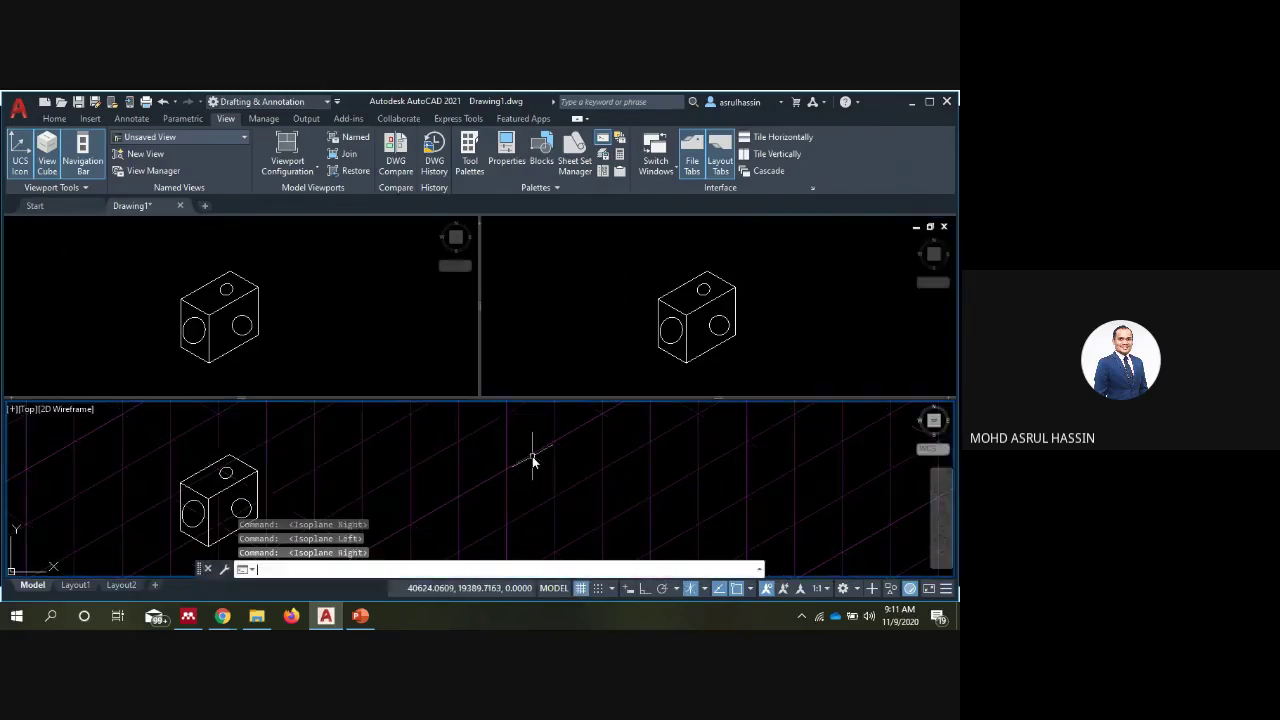
pyautogui.click(532, 368)
pyautogui.press('F5')
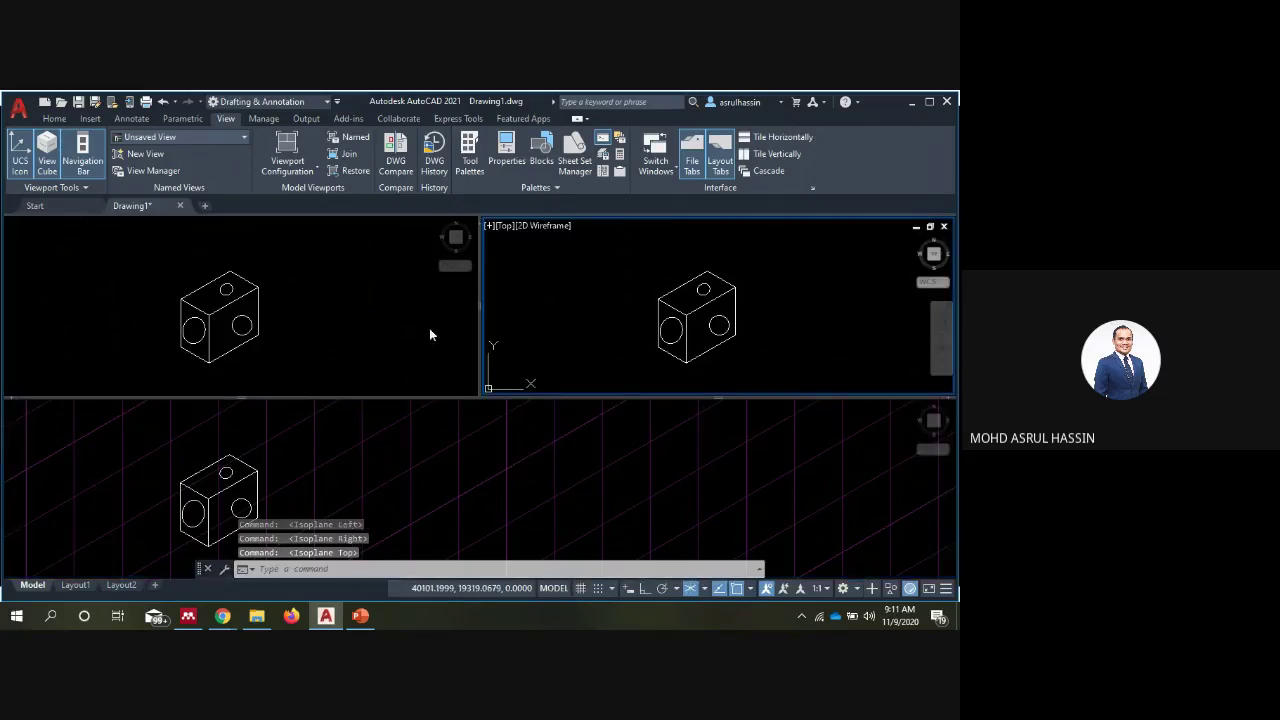
pyautogui.click(507, 227)
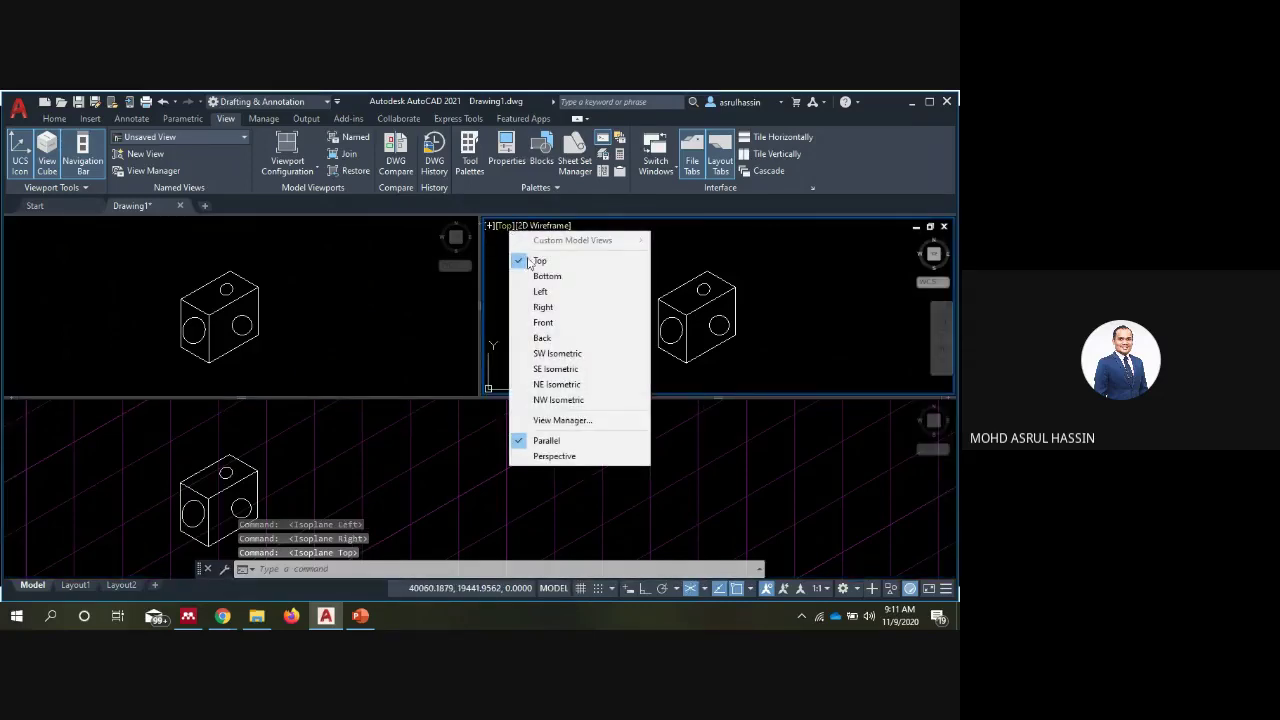
# Try the Left view, then SE Isometric, in the upper-right viewport
pyautogui.click(540, 291)
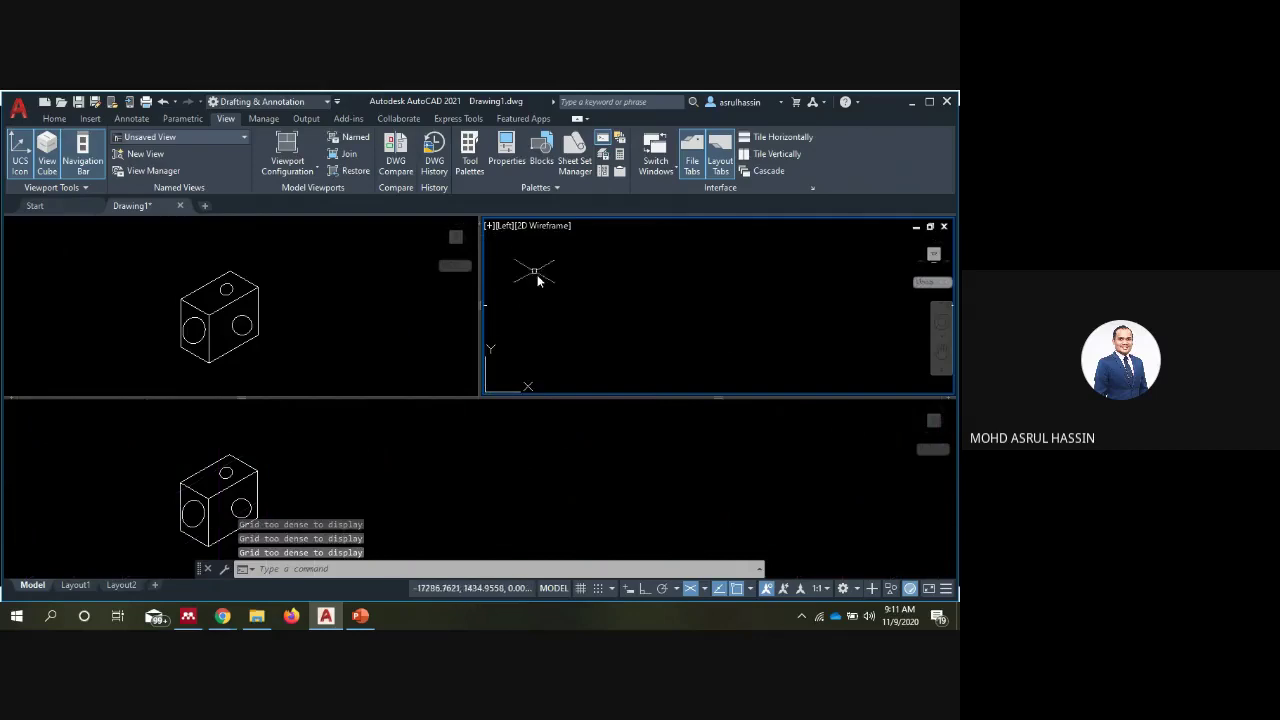
pyautogui.click(588, 297)
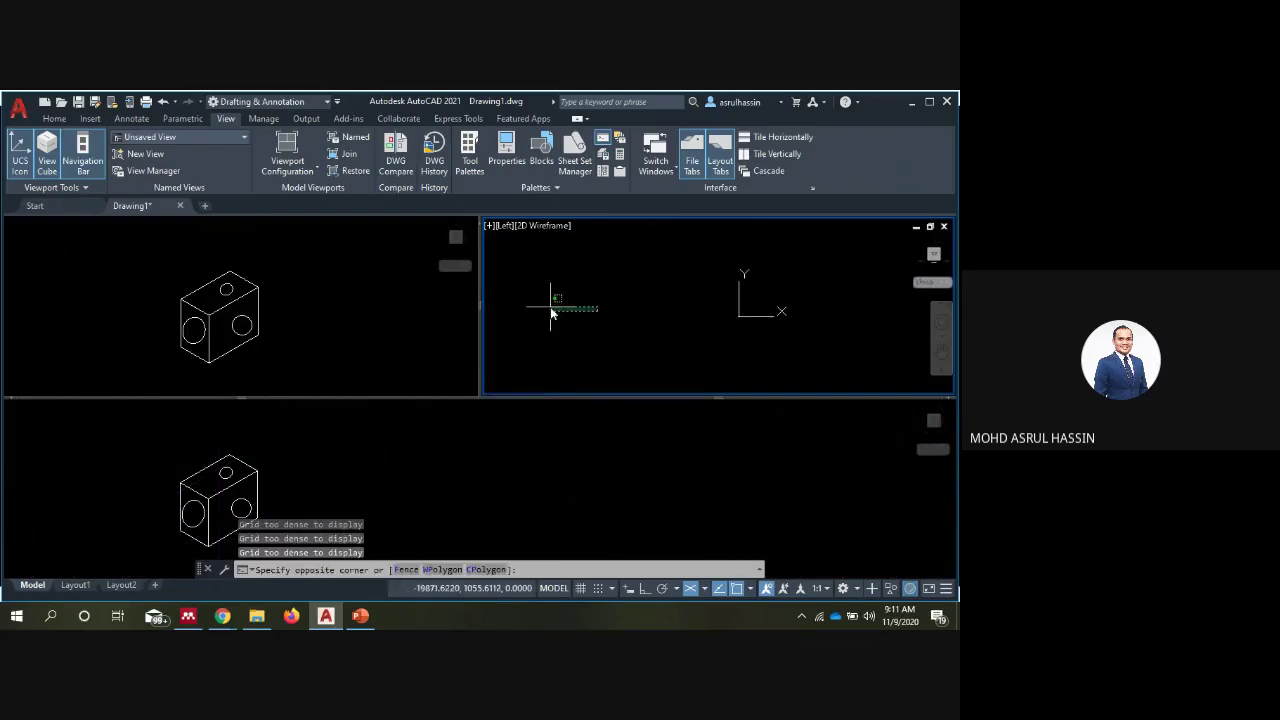
pyautogui.scroll(2, 552, 318)
pyautogui.scroll(3, 555, 325)
pyautogui.scroll(2, 570, 328)
pyautogui.press('Escape')
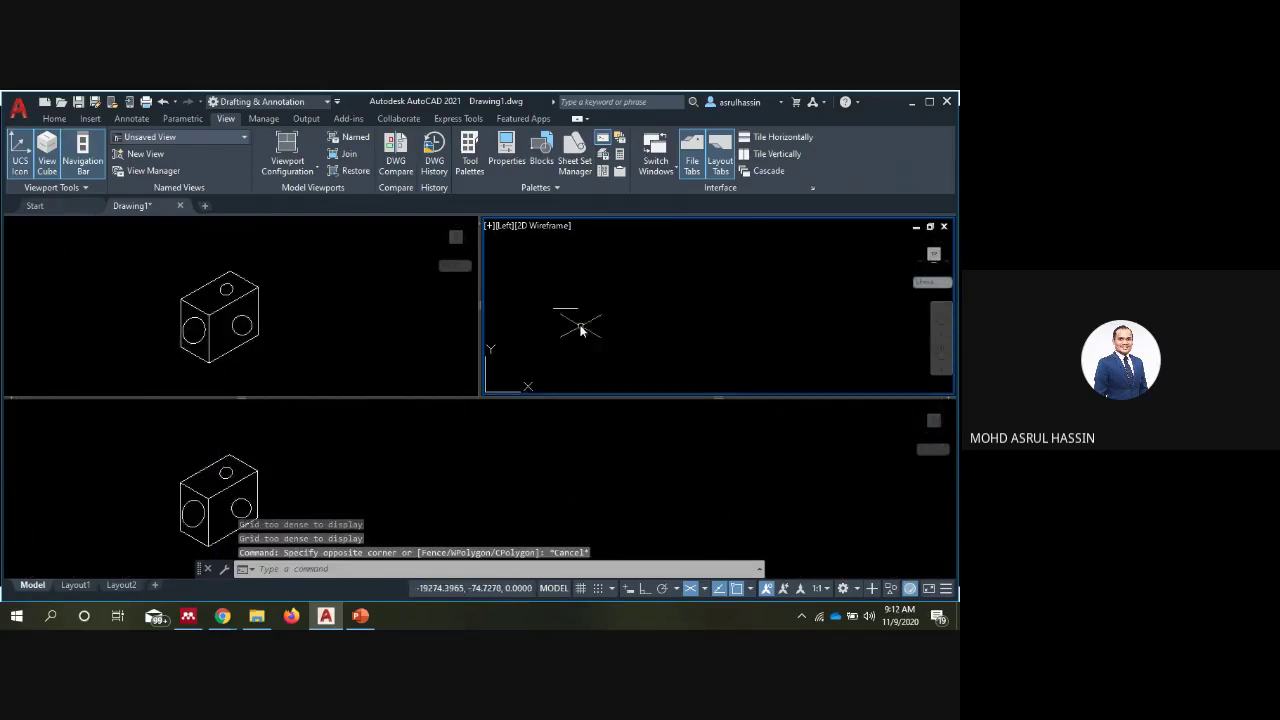
pyautogui.scroll(-3, 565, 314)
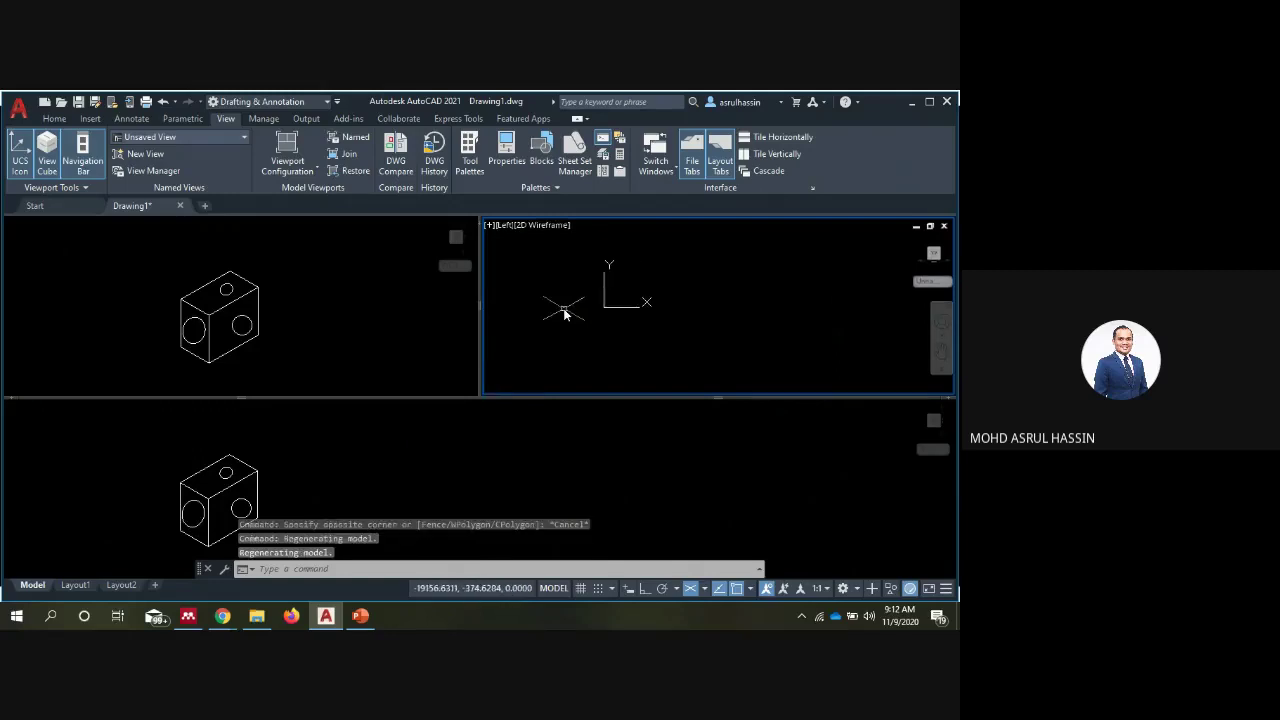
pyautogui.click(506, 226)
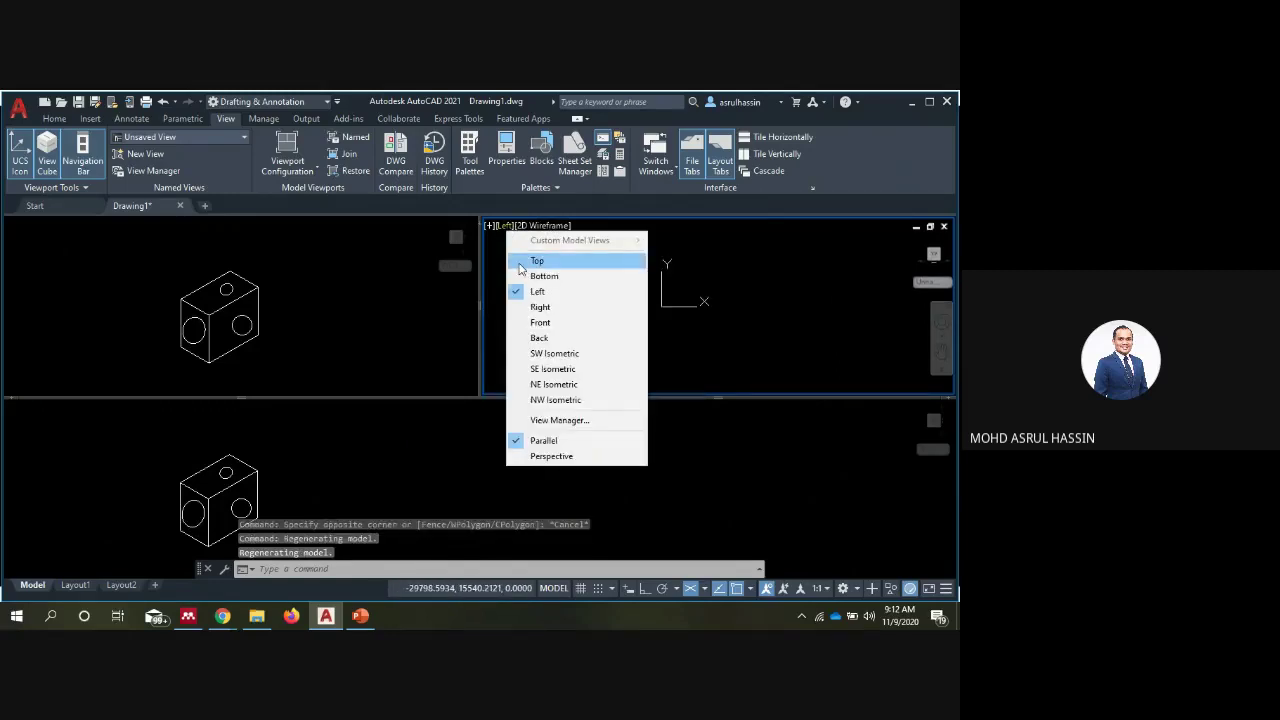
pyautogui.click(536, 370)
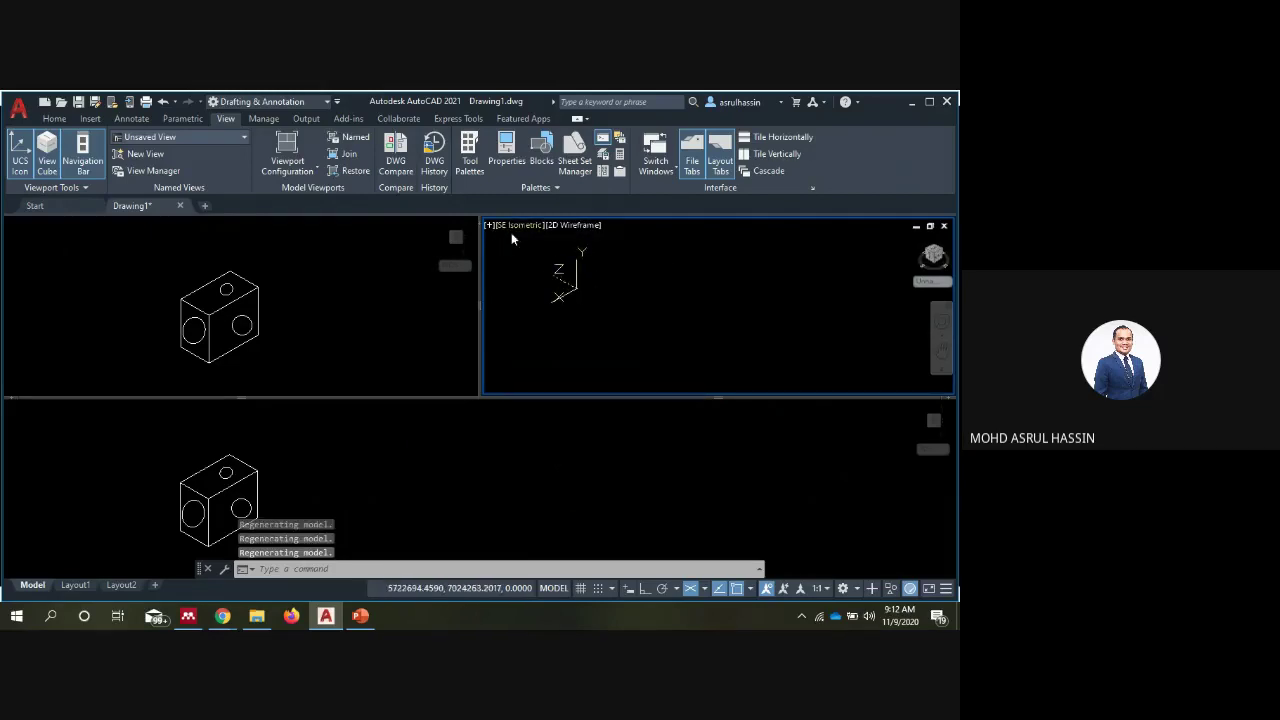
# Set the upper-right viewport back to Top, centre the block and zoom in
pyautogui.click(514, 226)
pyautogui.click(536, 260)
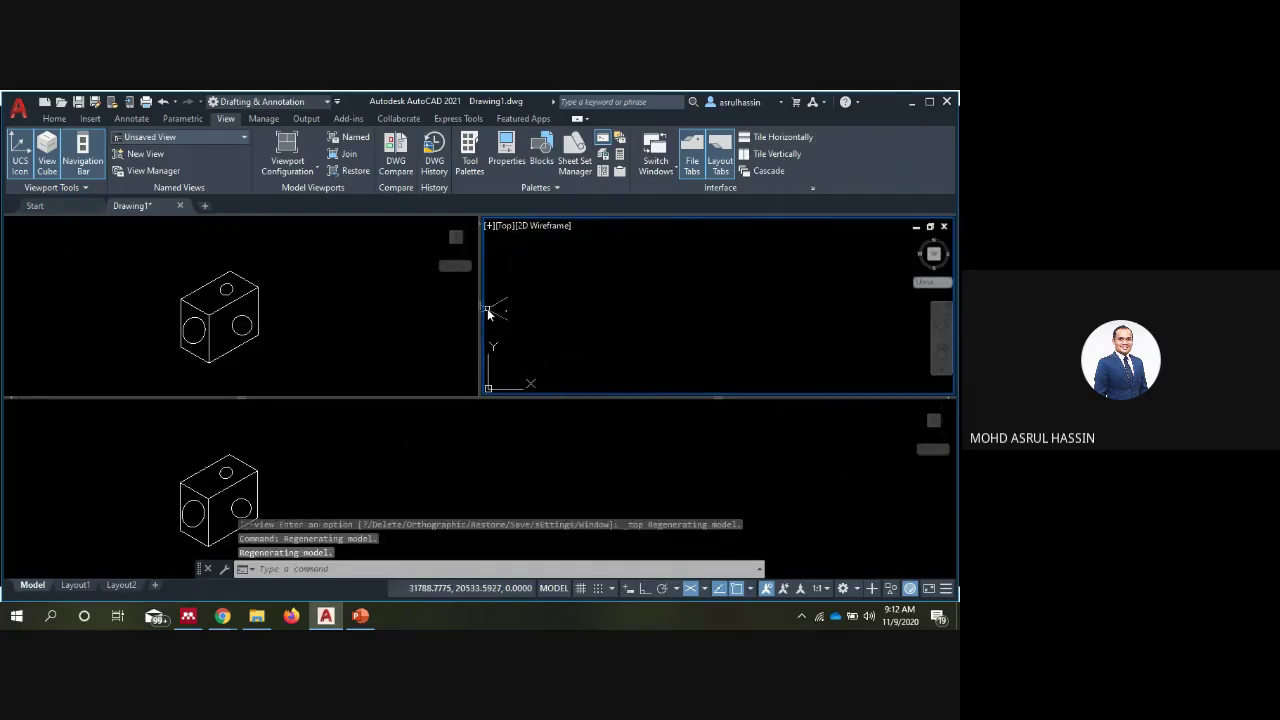
pyautogui.moveTo(543, 320); pyautogui.dragTo(638, 292, button='middle')
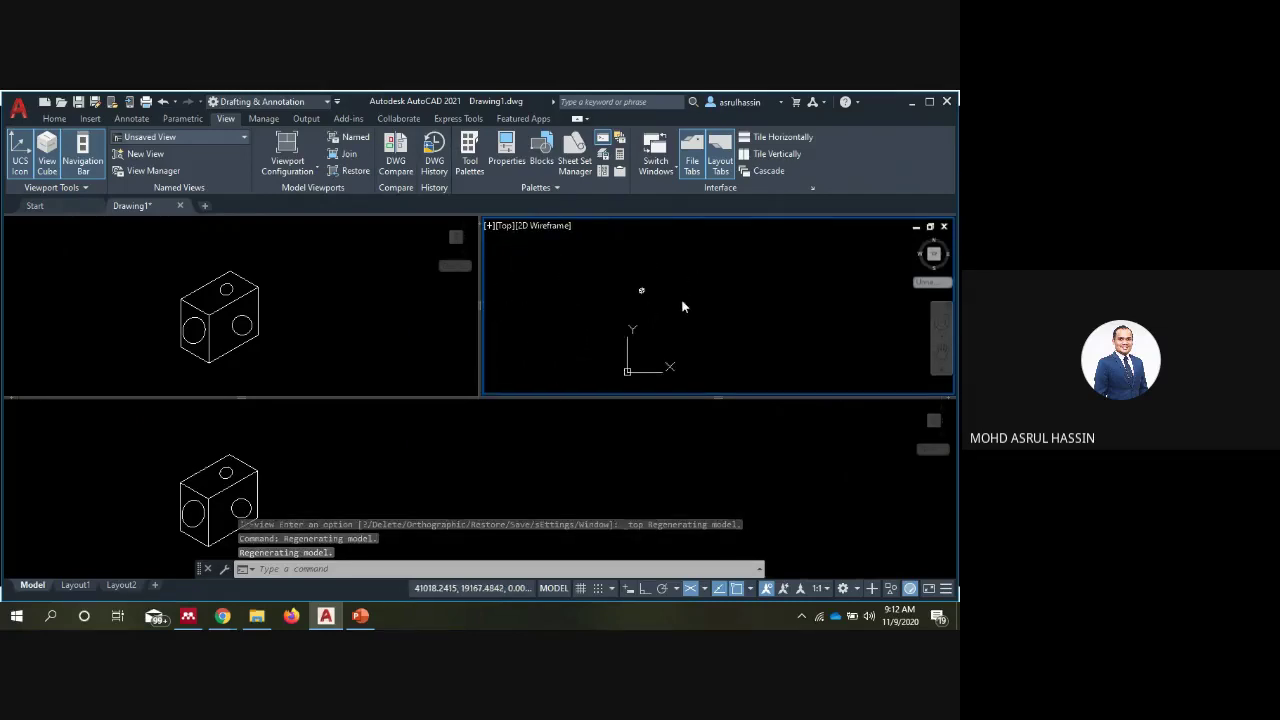
pyautogui.scroll(2, 620, 316)
pyautogui.scroll(3, 618, 314)
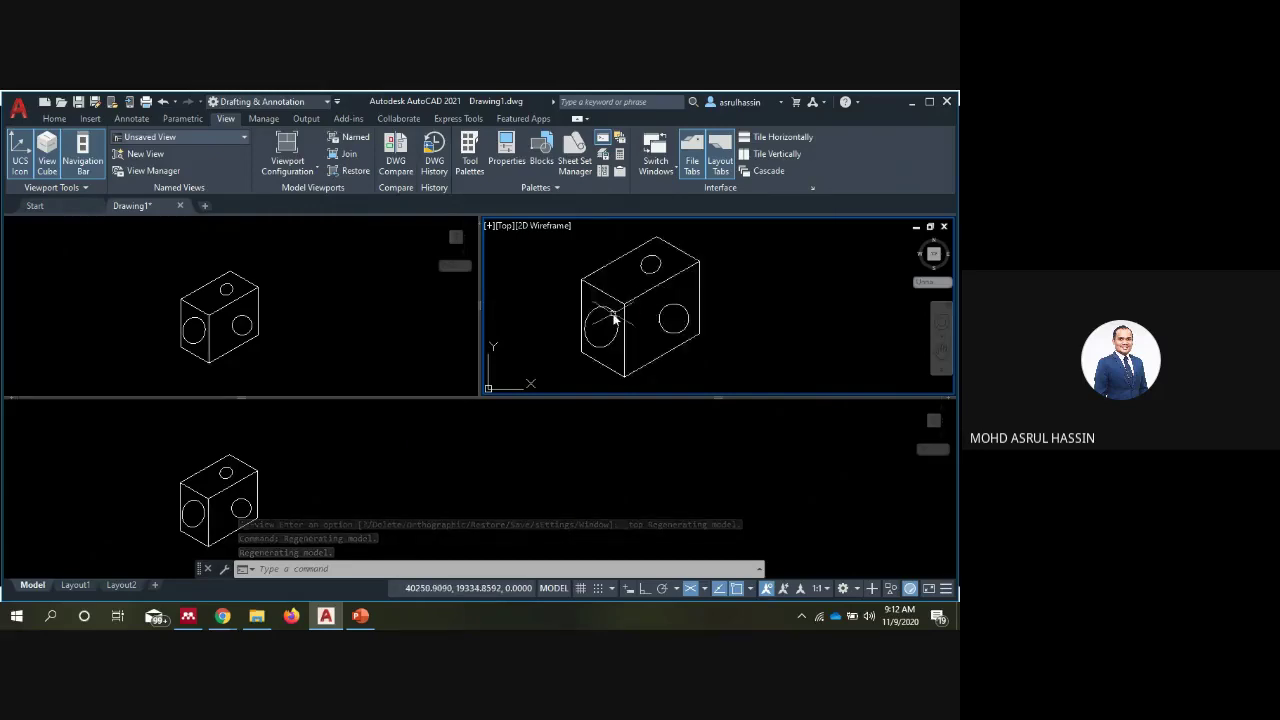
pyautogui.scroll(-2, 612, 316)
pyautogui.scroll(1, 625, 330)
pyautogui.scroll(2, 625, 333)
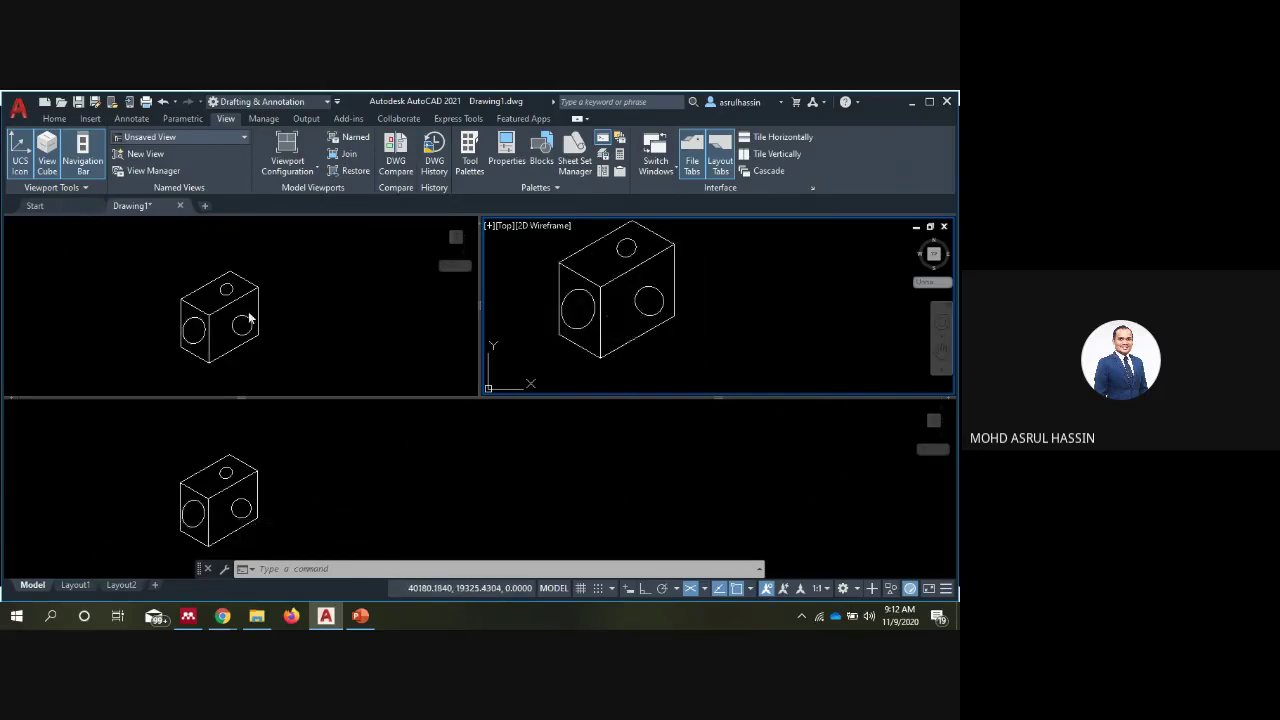
# Activate the top-left viewport and switch its isoplane to Left
pyautogui.click(353, 312)
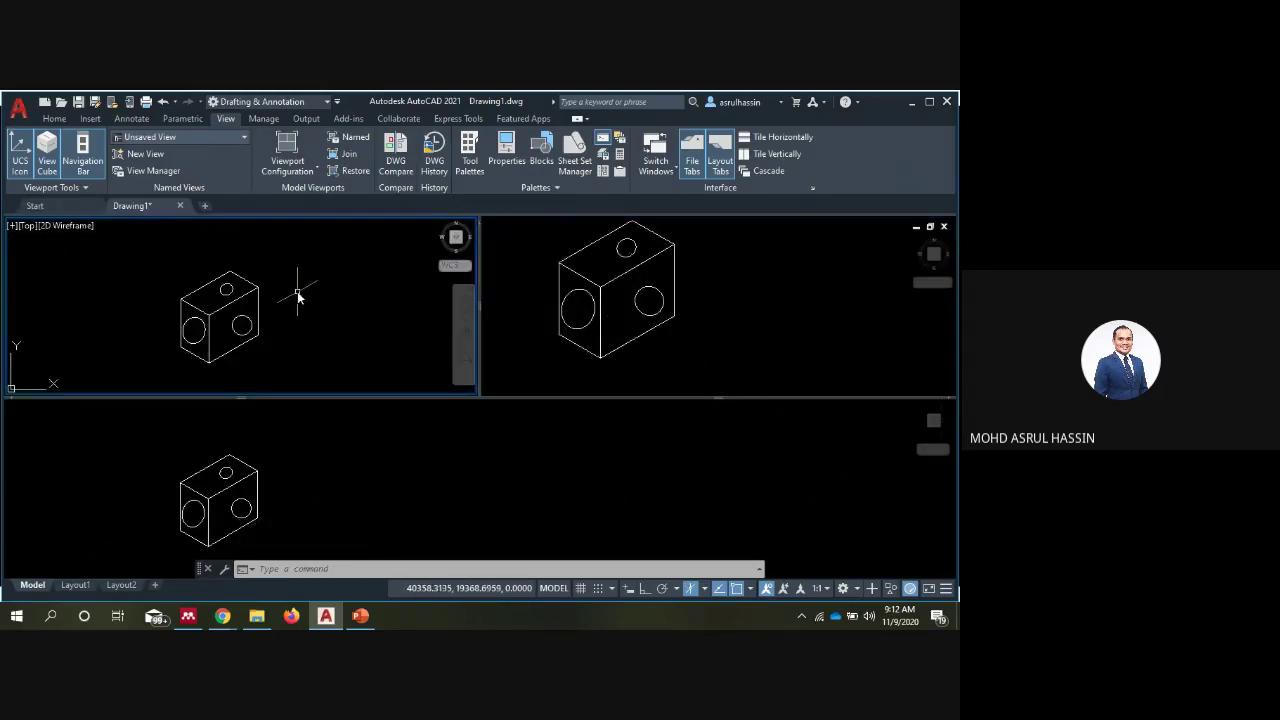
pyautogui.click(523, 323)
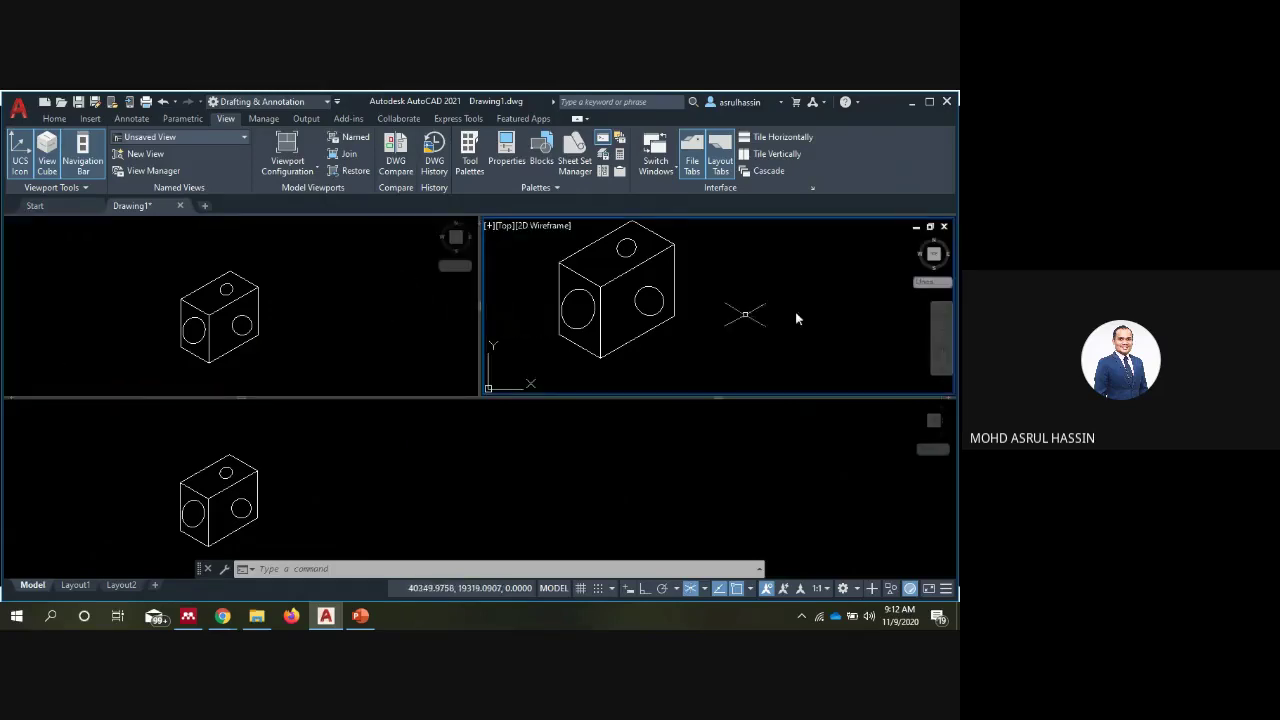
pyautogui.click(594, 460)
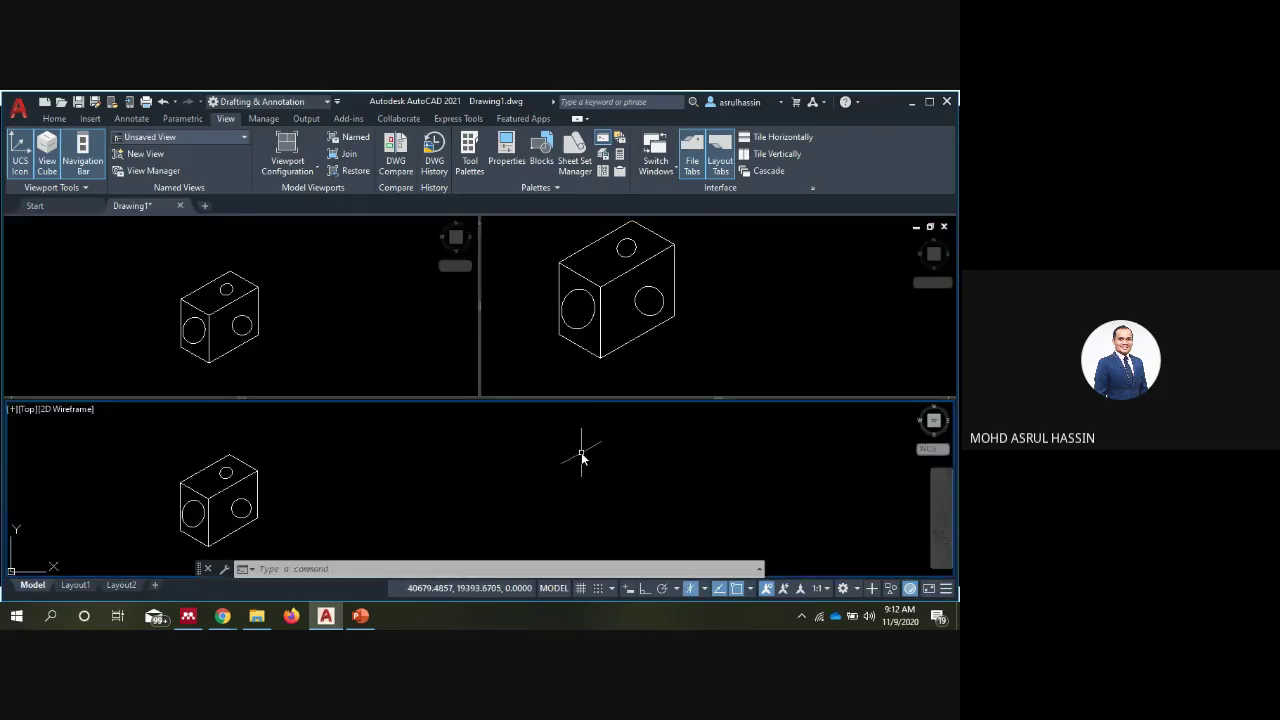
pyautogui.click(732, 365)
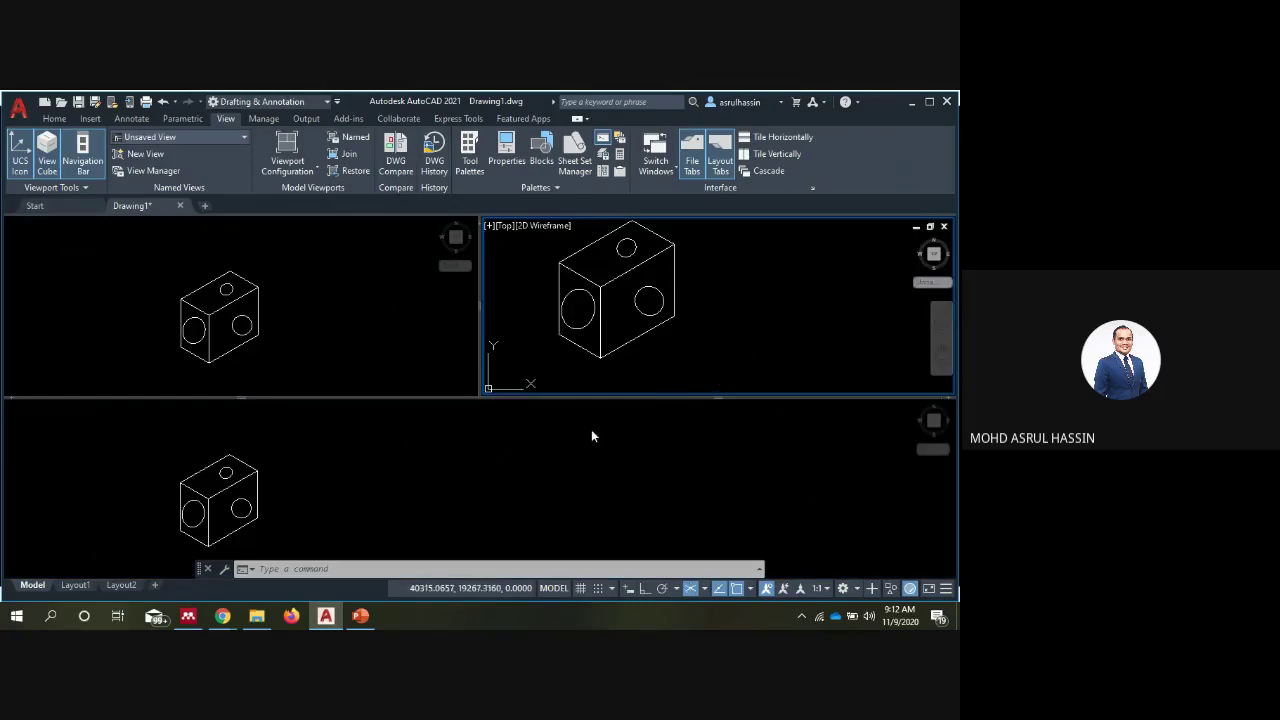
pyautogui.click(591, 430)
pyautogui.click(330, 345)
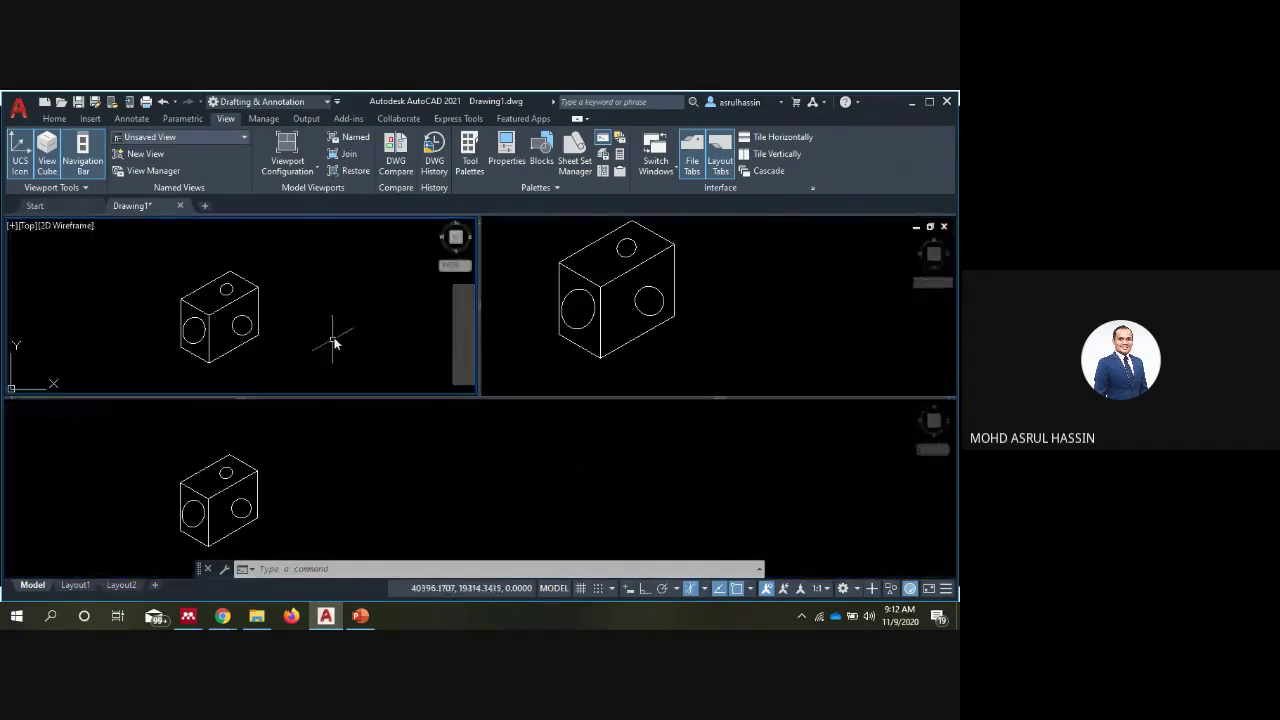
pyautogui.press('F5')
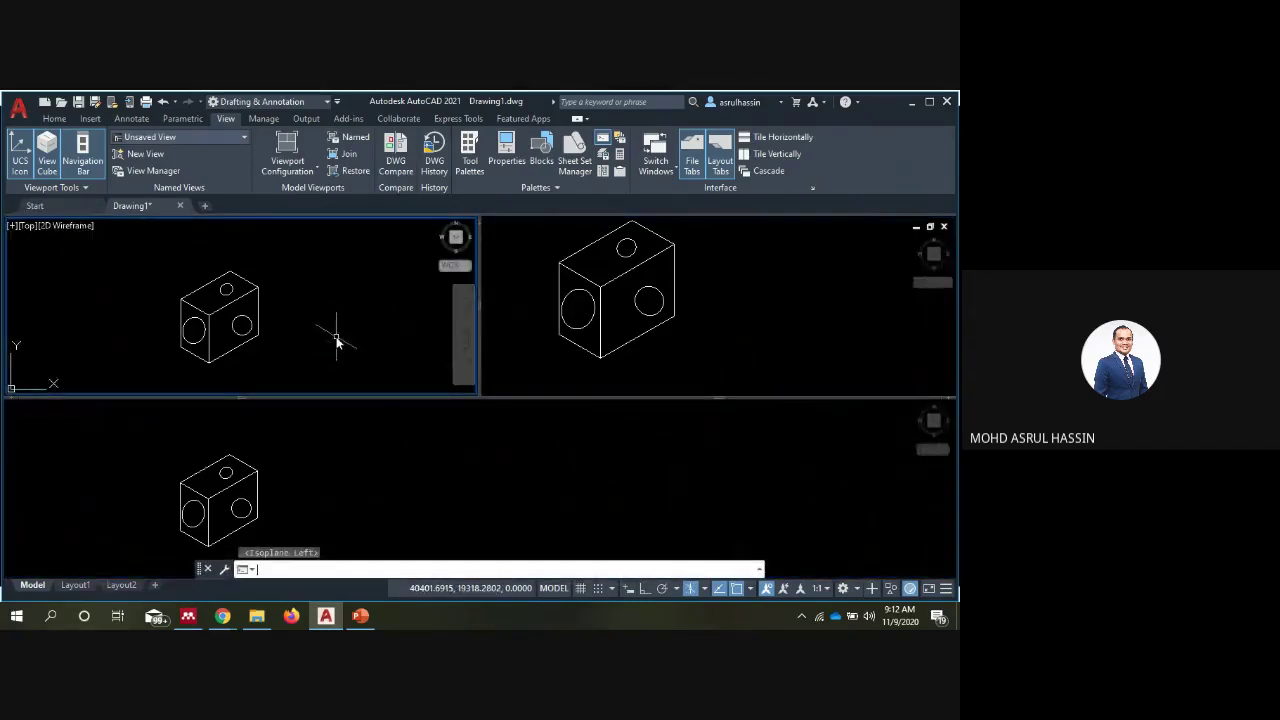
# Activate the bottom viewport and zoom in on the box
pyautogui.click(530, 440)
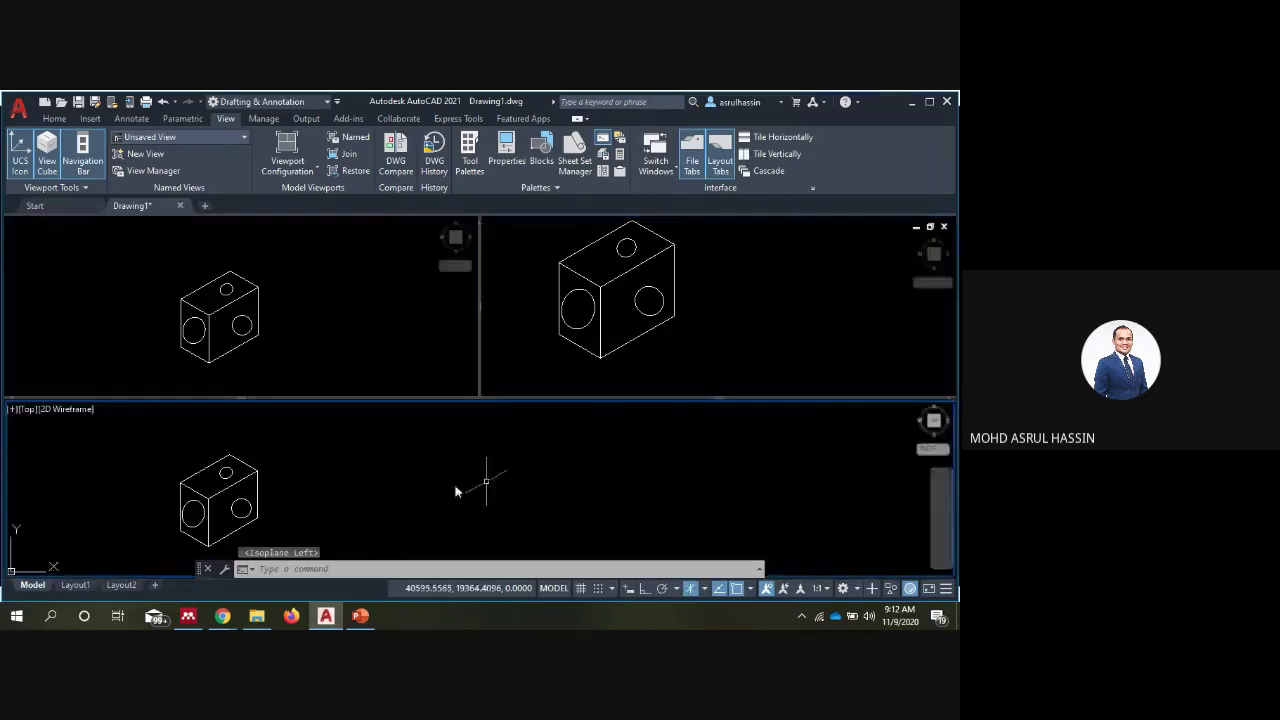
pyautogui.click(357, 299)
pyautogui.click(562, 324)
pyautogui.click(534, 440)
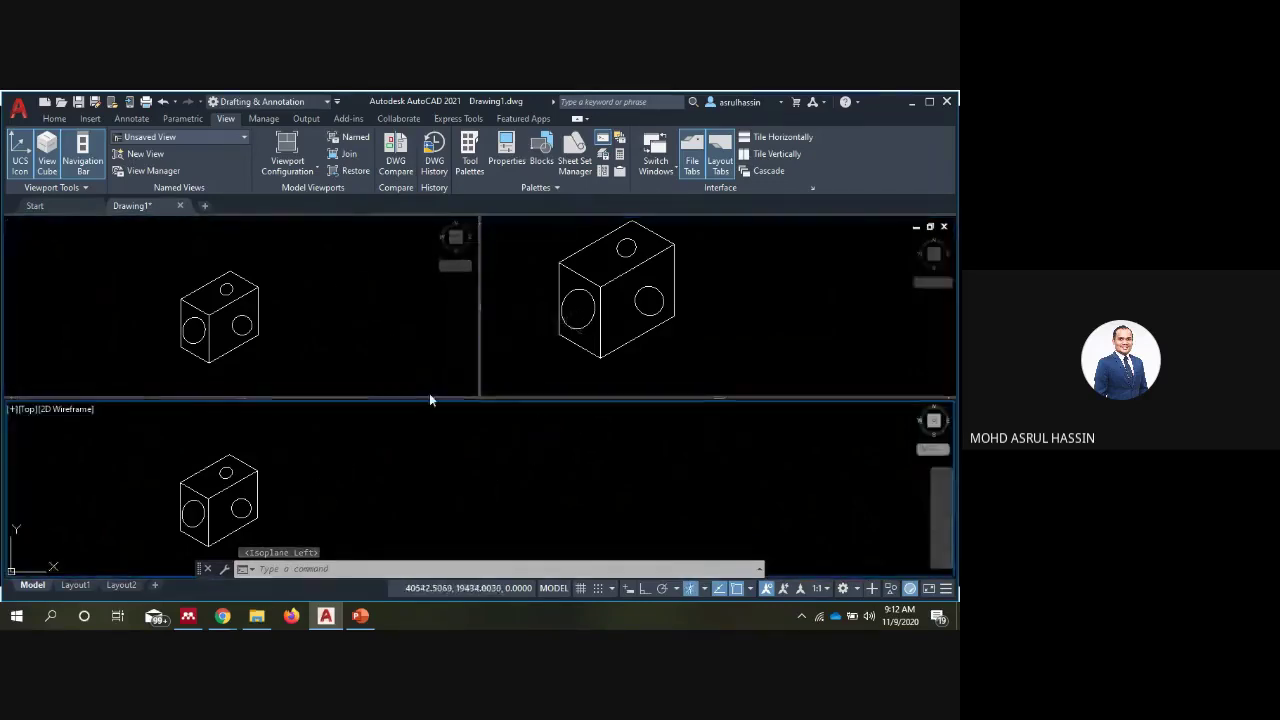
pyautogui.click(429, 393)
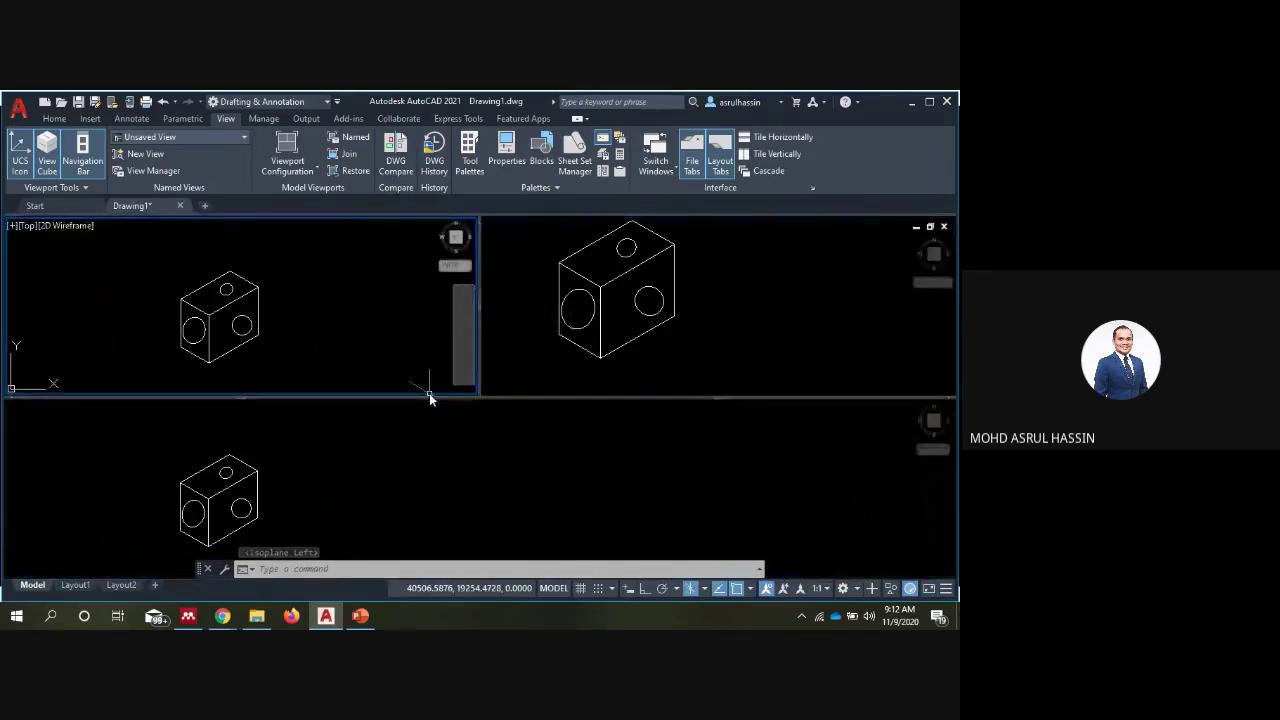
pyautogui.click(243, 470)
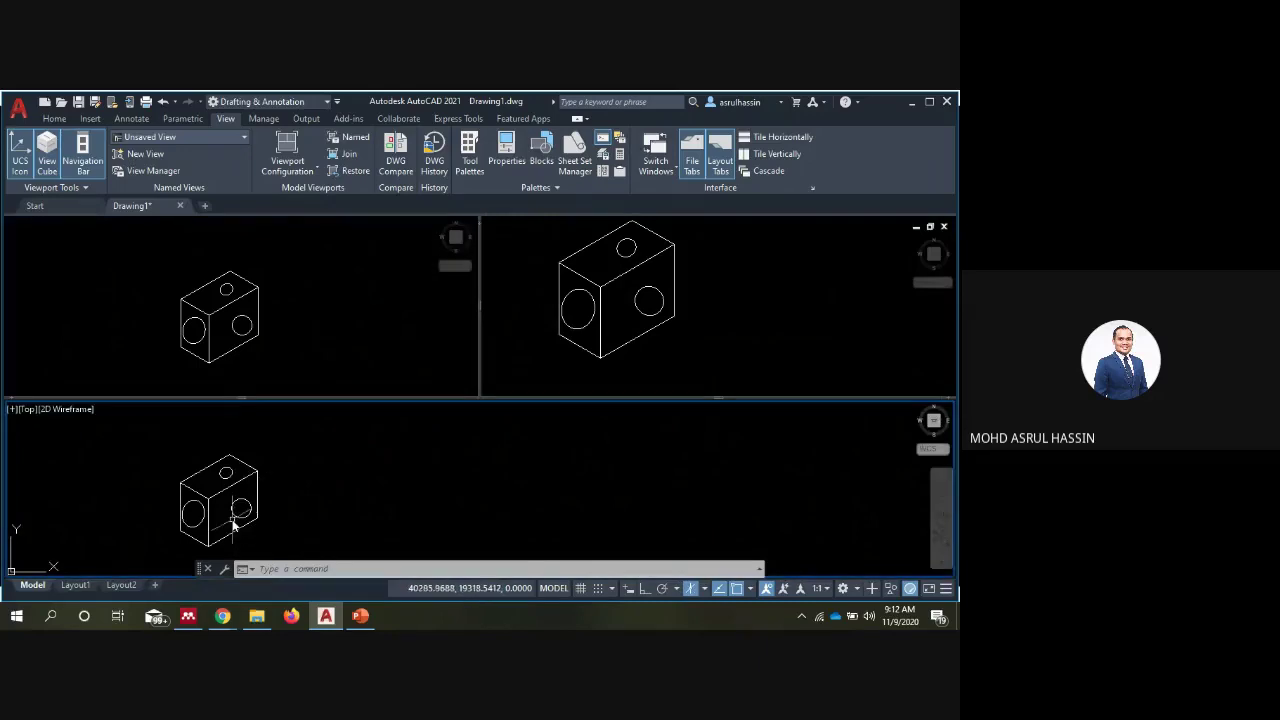
pyautogui.scroll(2, 233, 527)
pyautogui.click(643, 334)
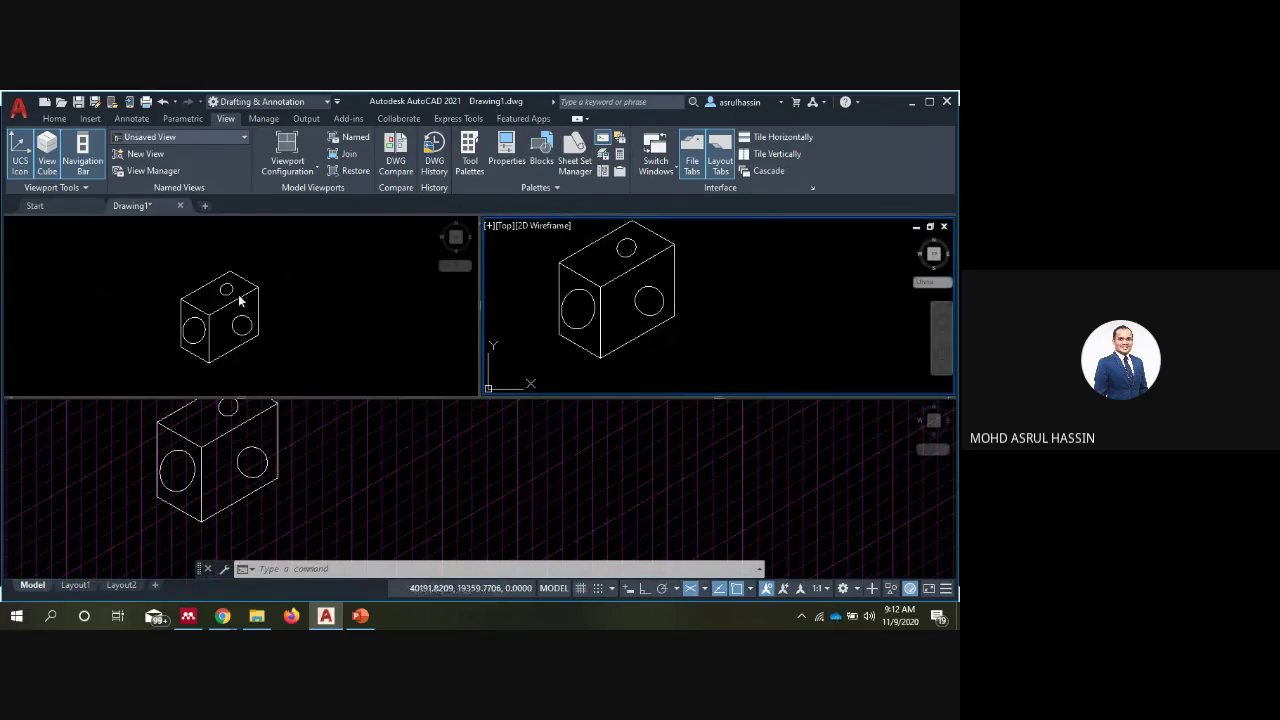
pyautogui.click(209, 317)
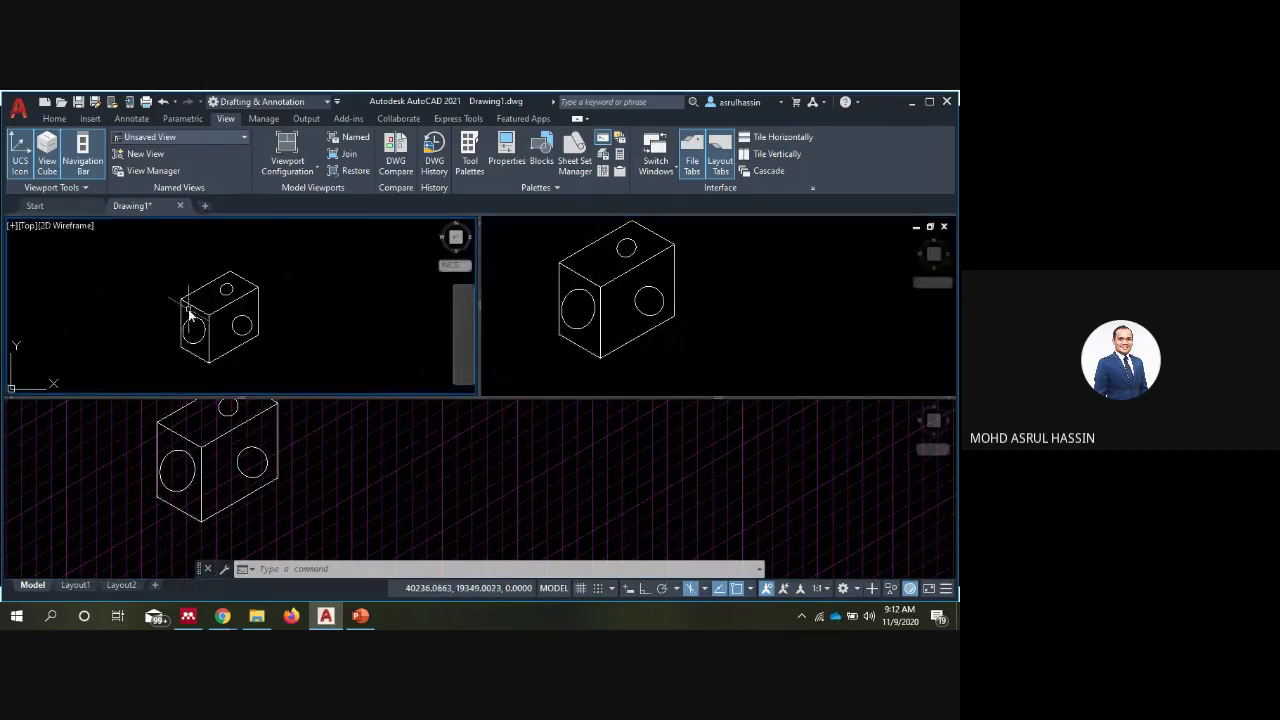
# Advance the PowerPoint slide show from slide 23 to slide 35, 'Try This…'
pyautogui.click(360, 616)
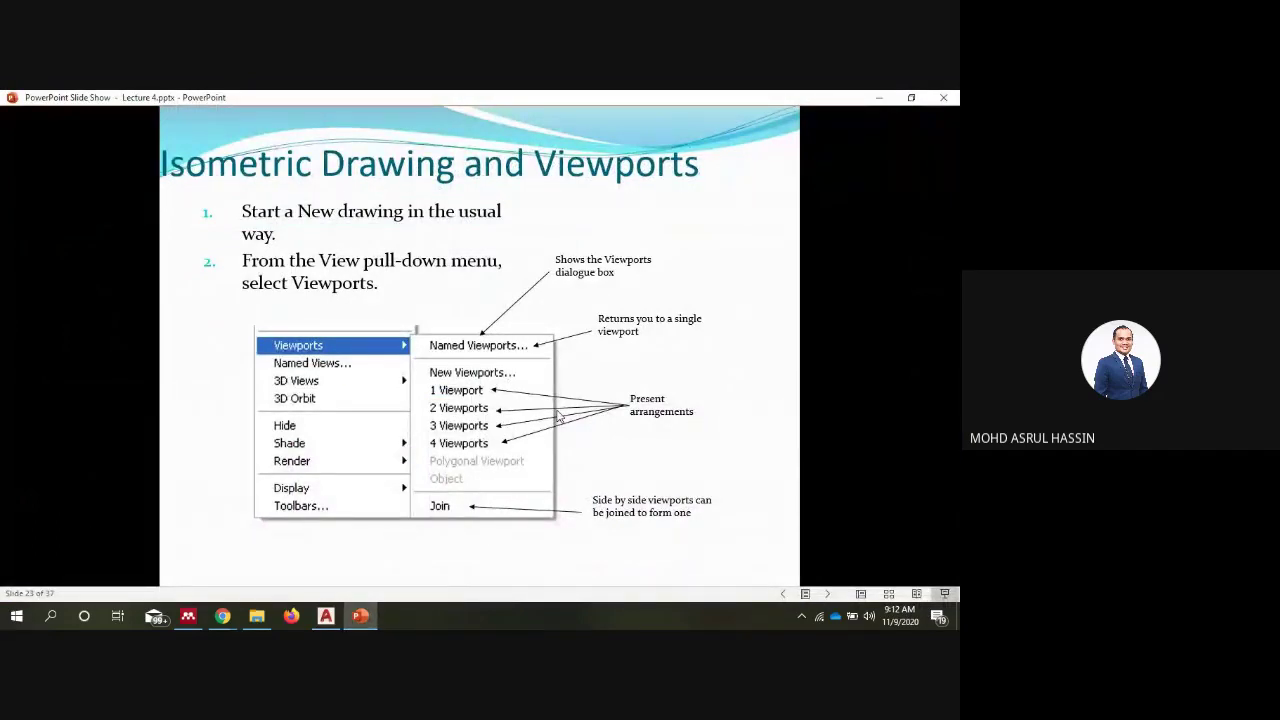
pyautogui.click(558, 417)
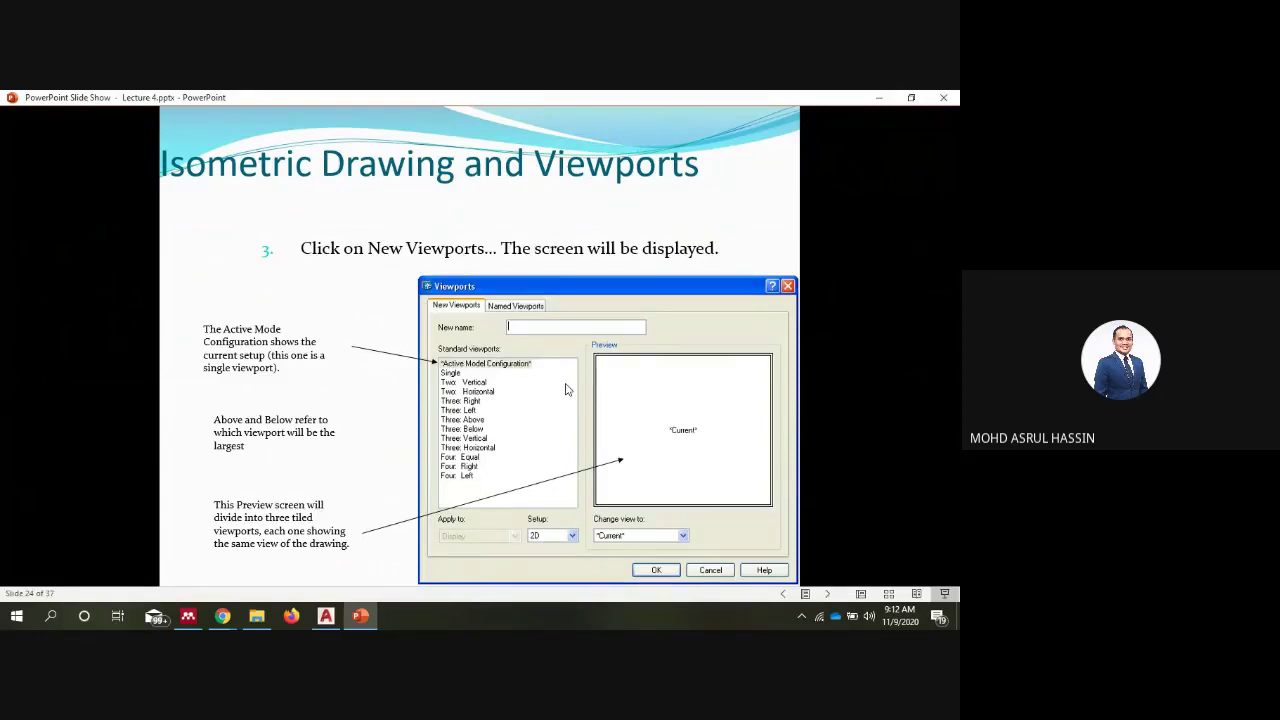
pyautogui.click(566, 389)
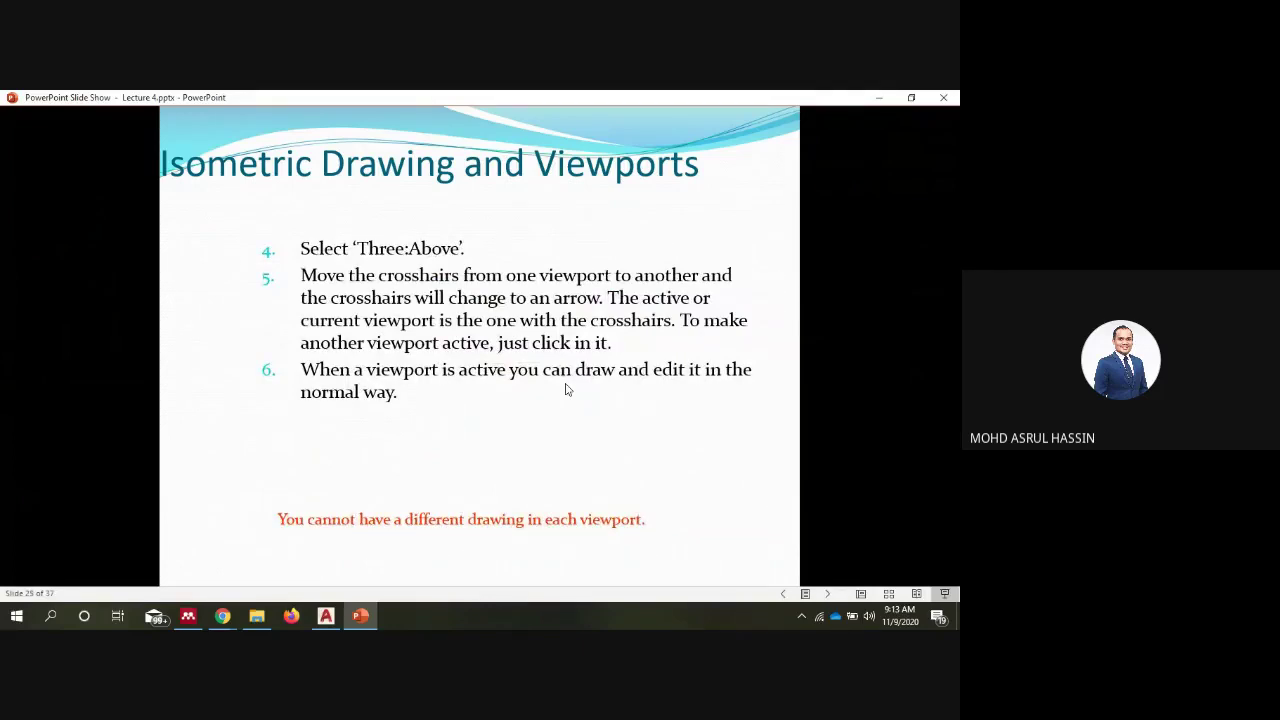
pyautogui.click(566, 389)
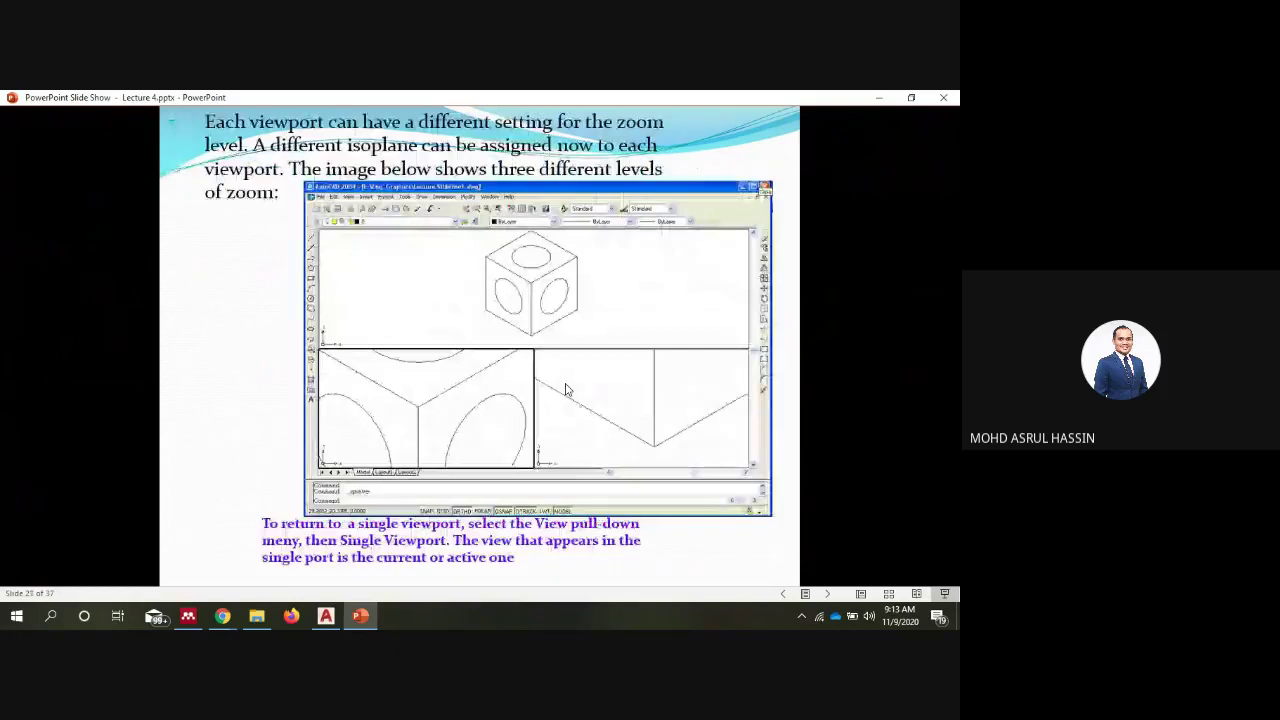
pyautogui.click(502, 342)
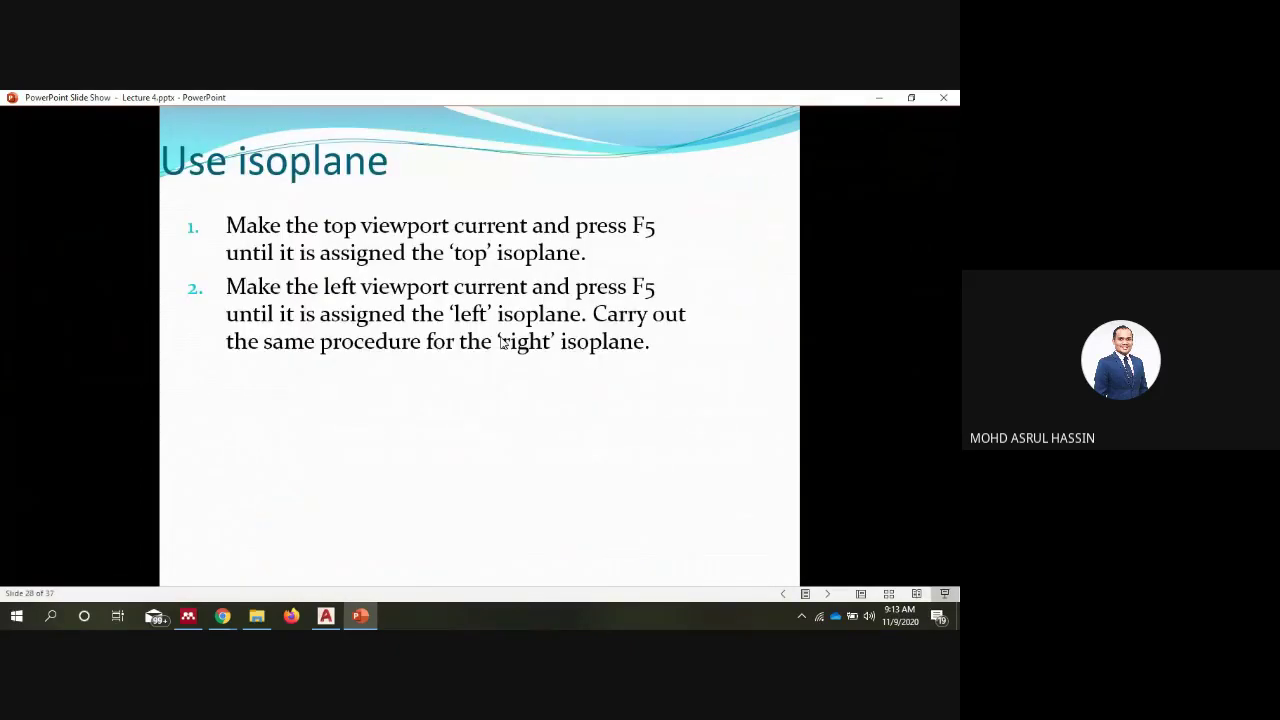
pyautogui.scroll(-4, 502, 342)
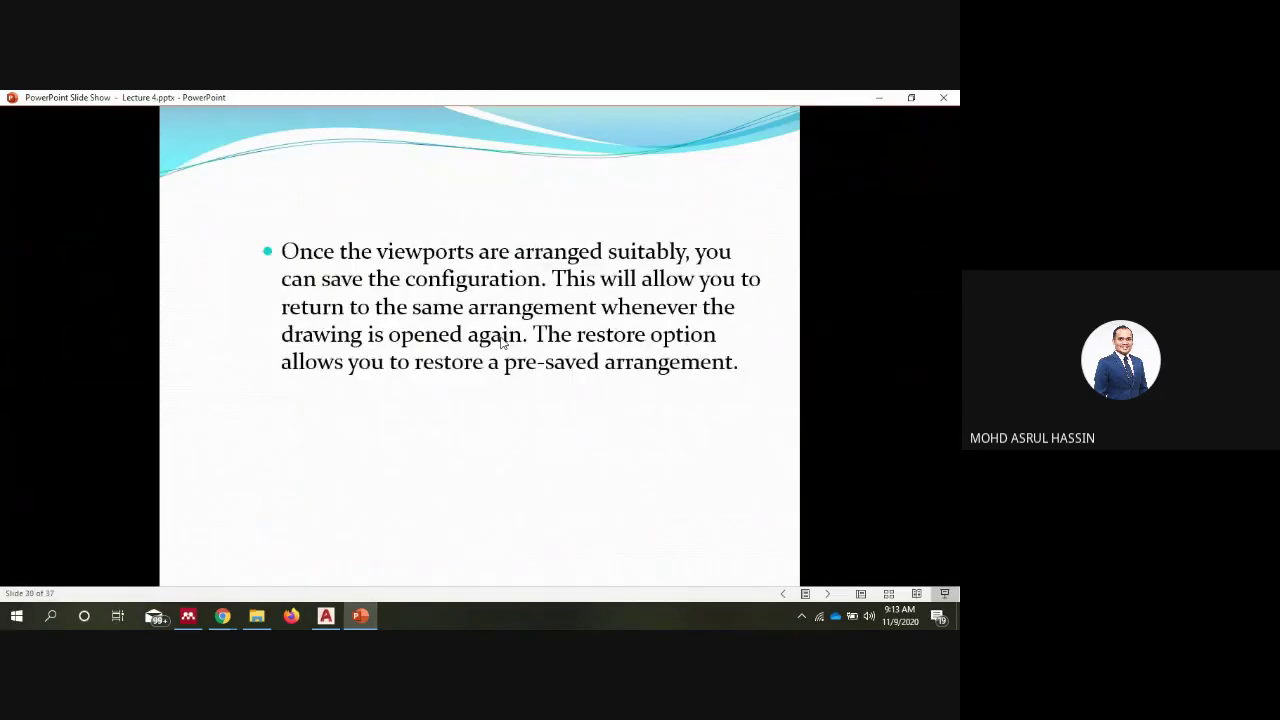
pyautogui.scroll(-1, 502, 342)
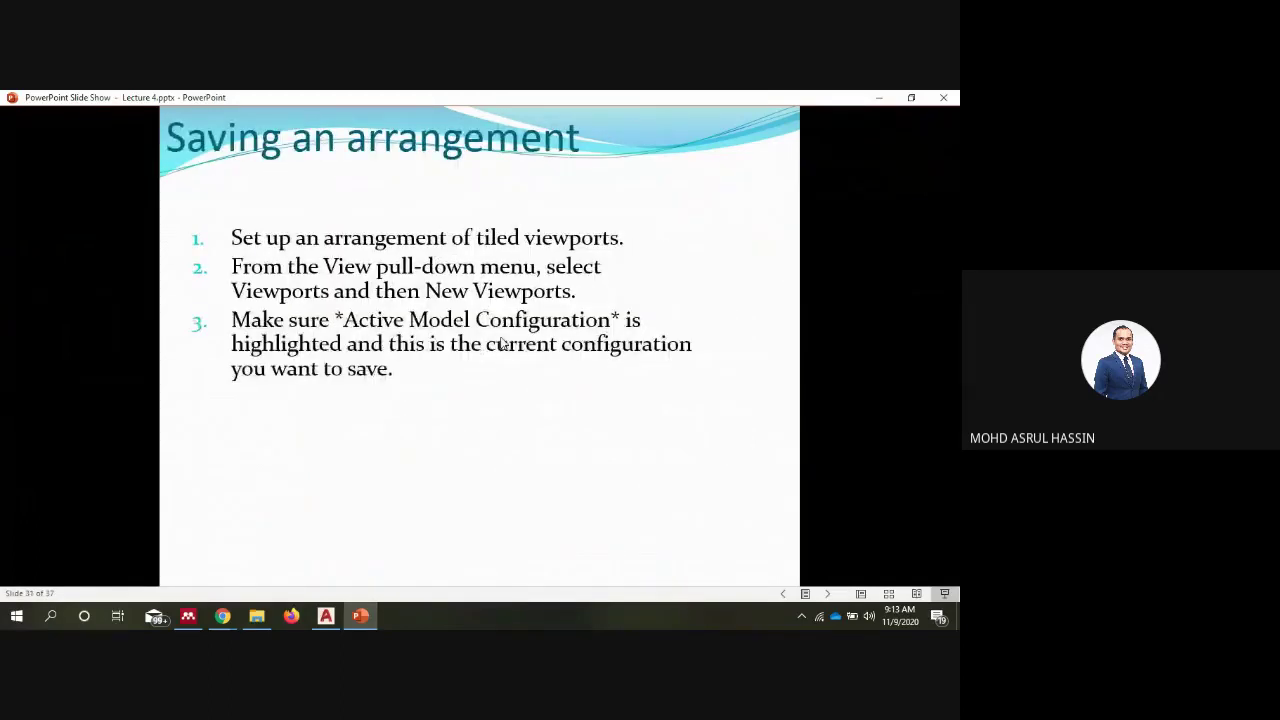
pyautogui.click(502, 342)
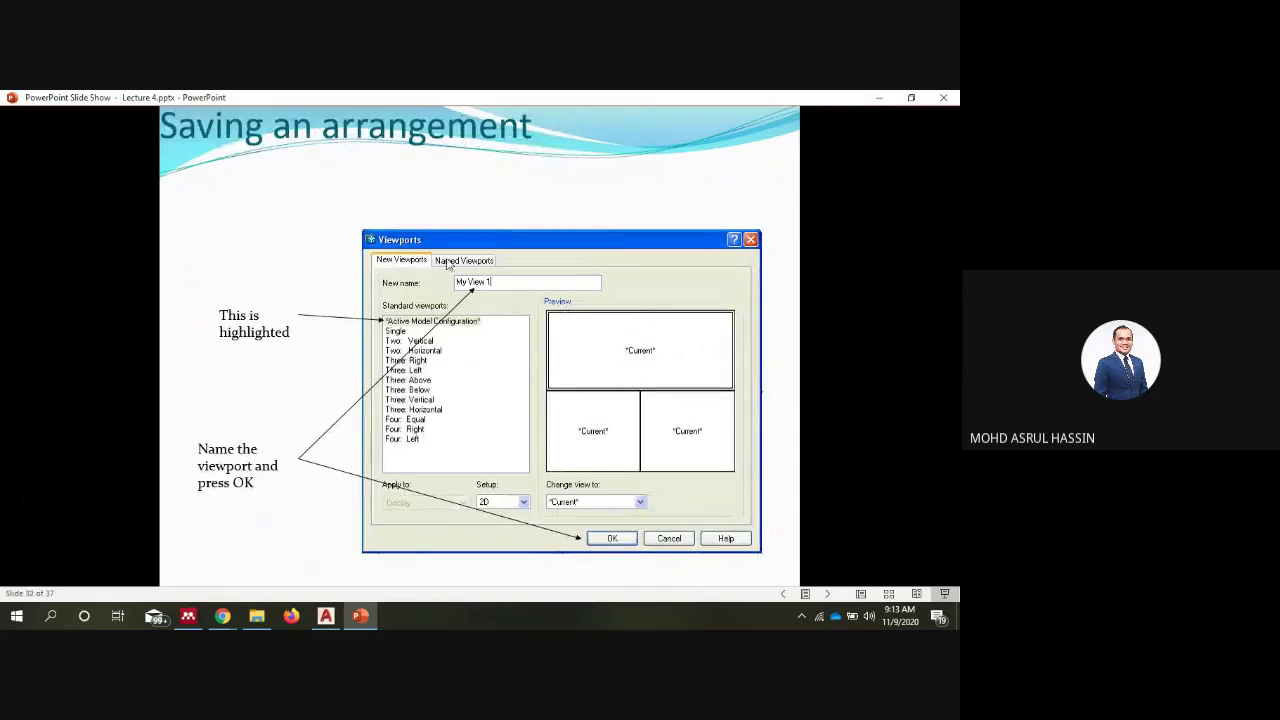
pyautogui.scroll(1, 448, 263)
pyautogui.scroll(-1, 448, 263)
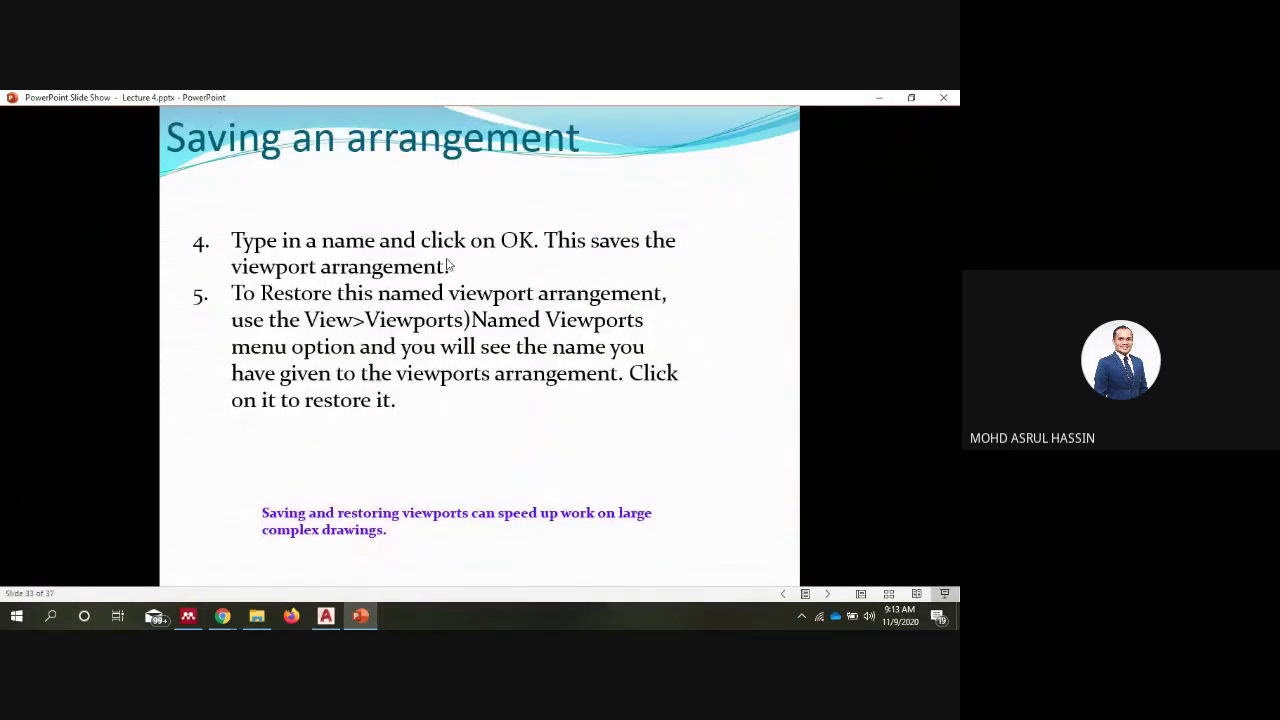
pyautogui.scroll(-1, 448, 264)
pyautogui.scroll(-1, 448, 264)
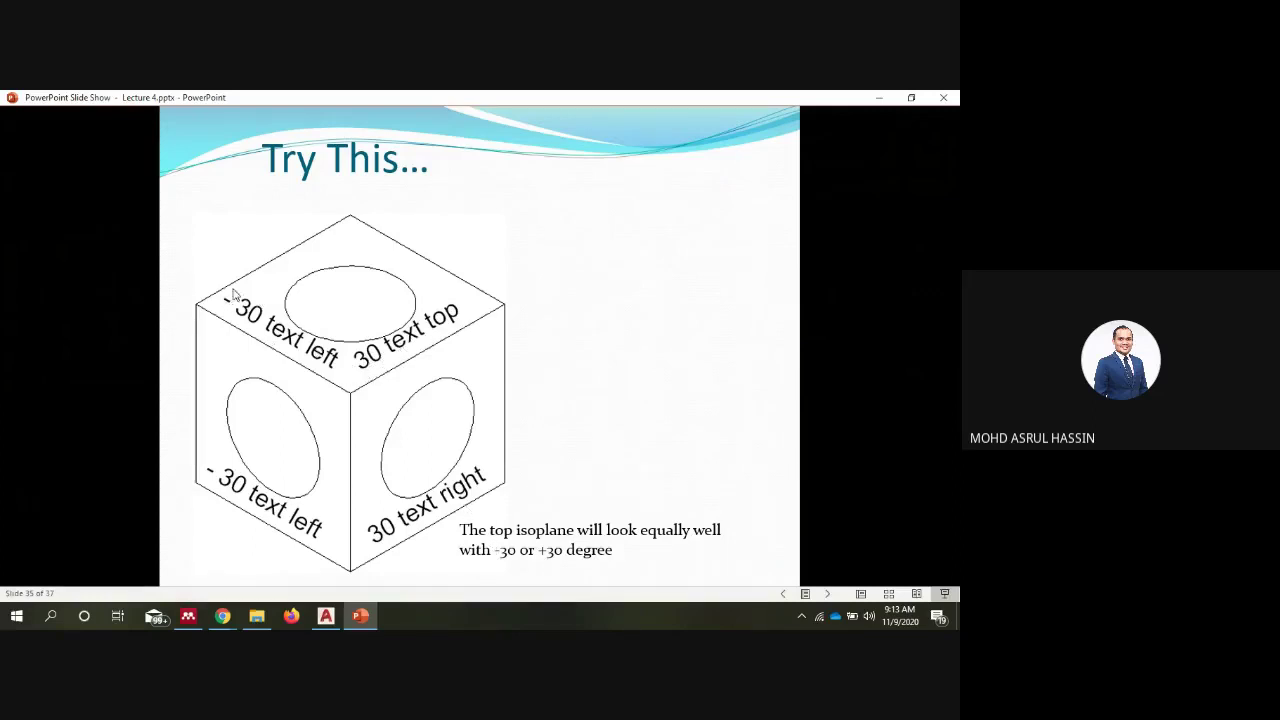
# Page through to the 'End of Lecture 4' slide, then return to the Google Meet presenting screen
pyautogui.click(358, 360)
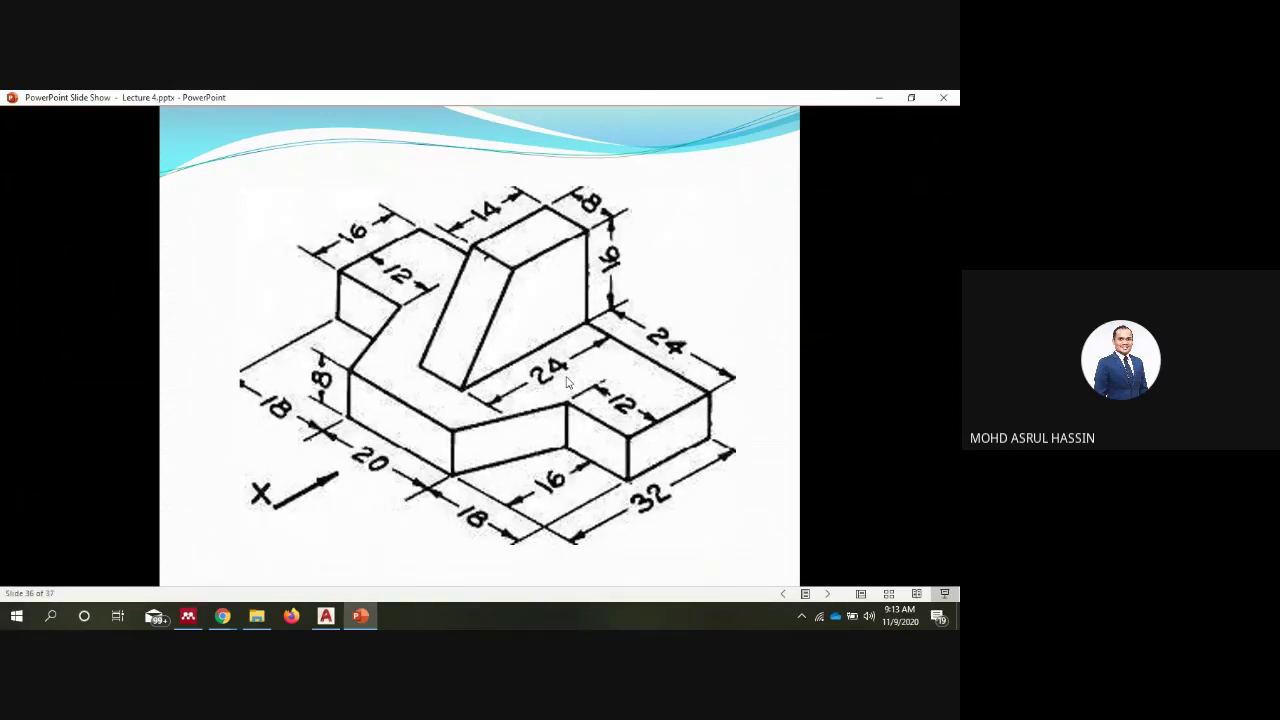
pyautogui.press('Left')
pyautogui.press('Right')
pyautogui.press('Left')
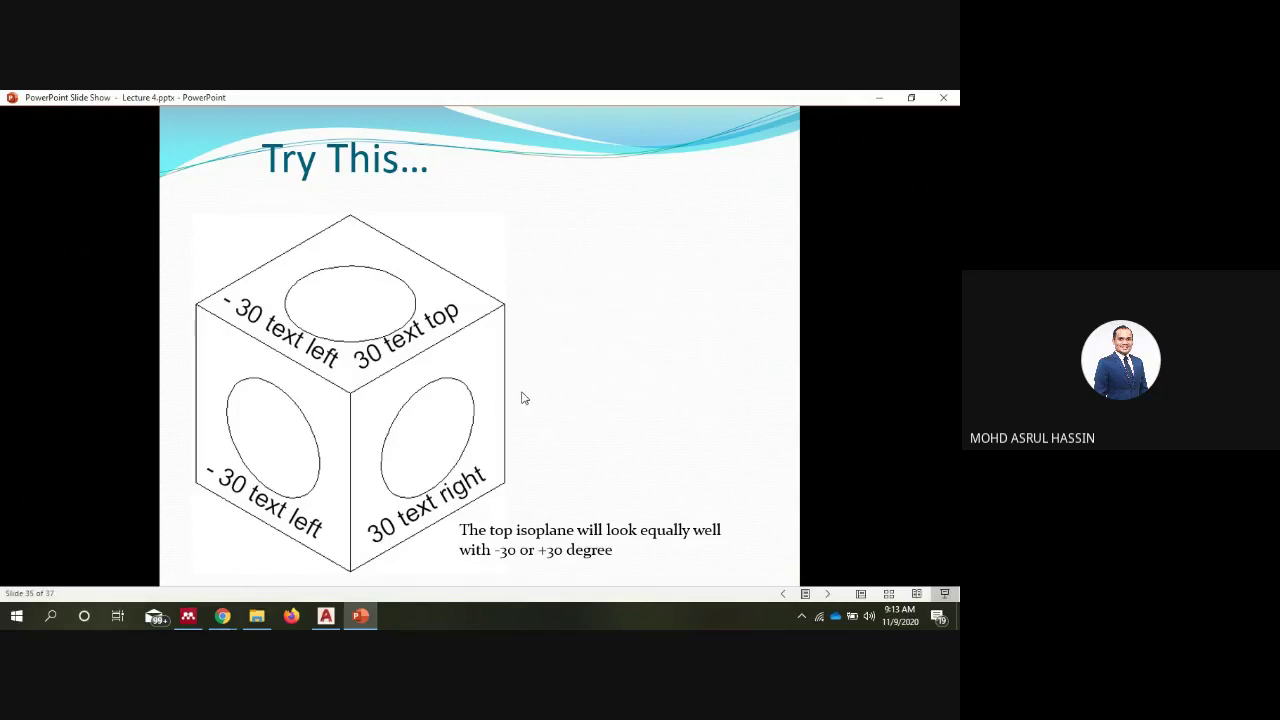
pyautogui.press('Right')
pyautogui.press('Left')
pyautogui.press('Right')
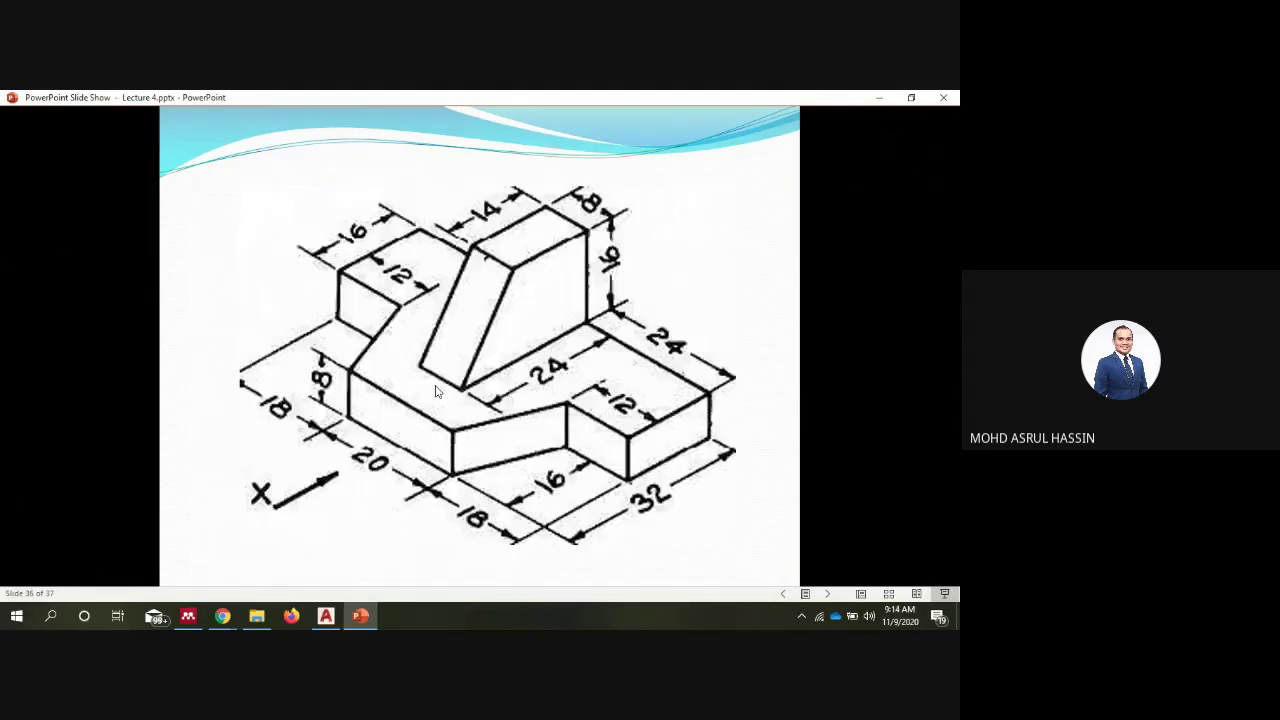
pyautogui.press('Right')
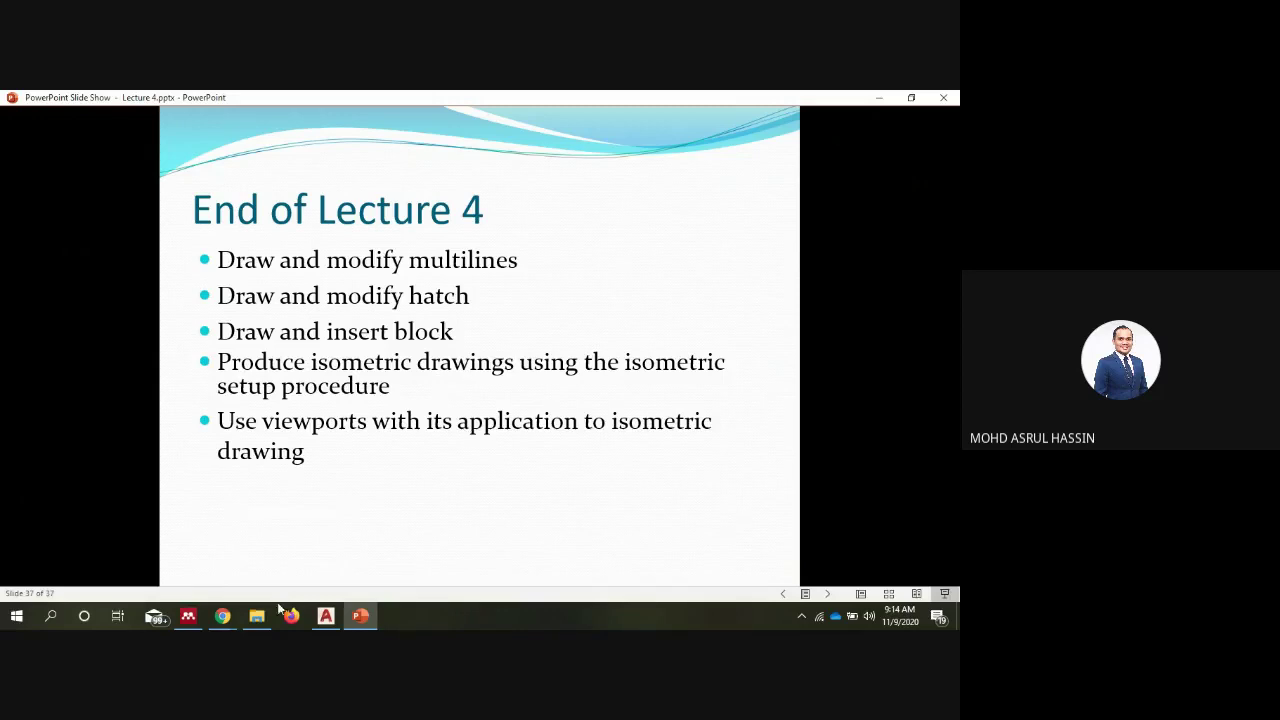
pyautogui.moveTo(222, 616)
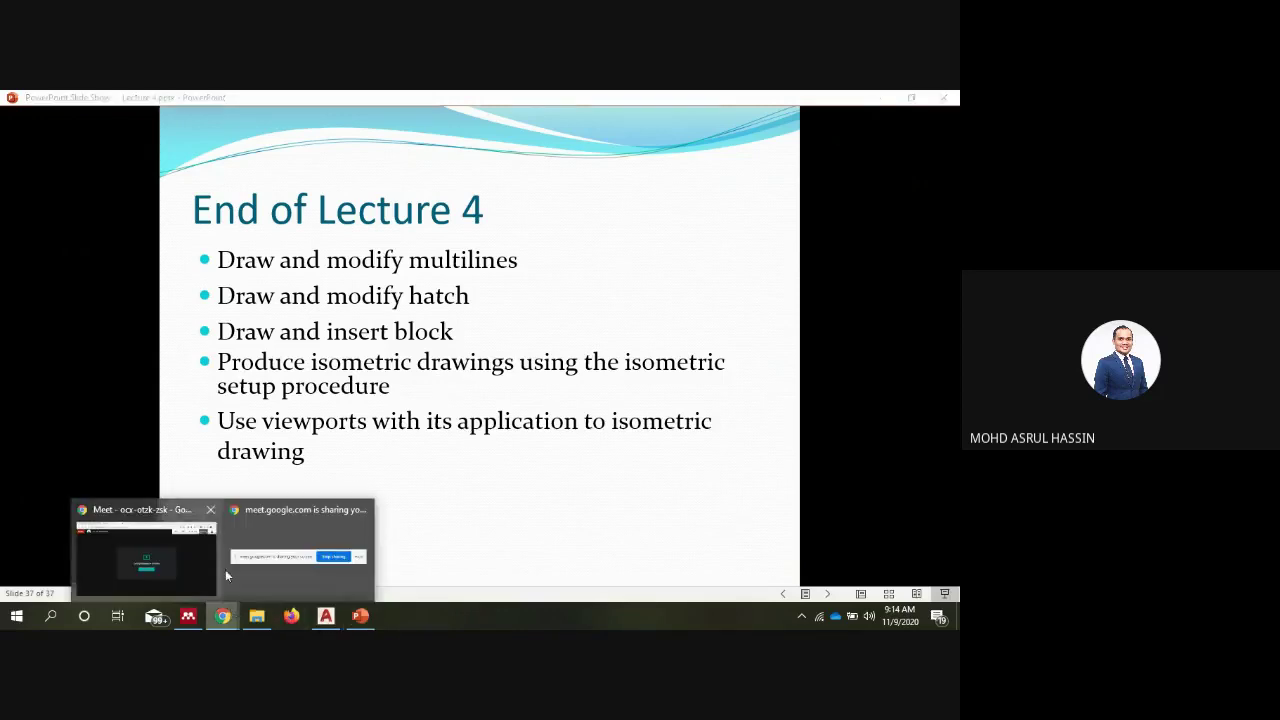
pyautogui.click(192, 560)
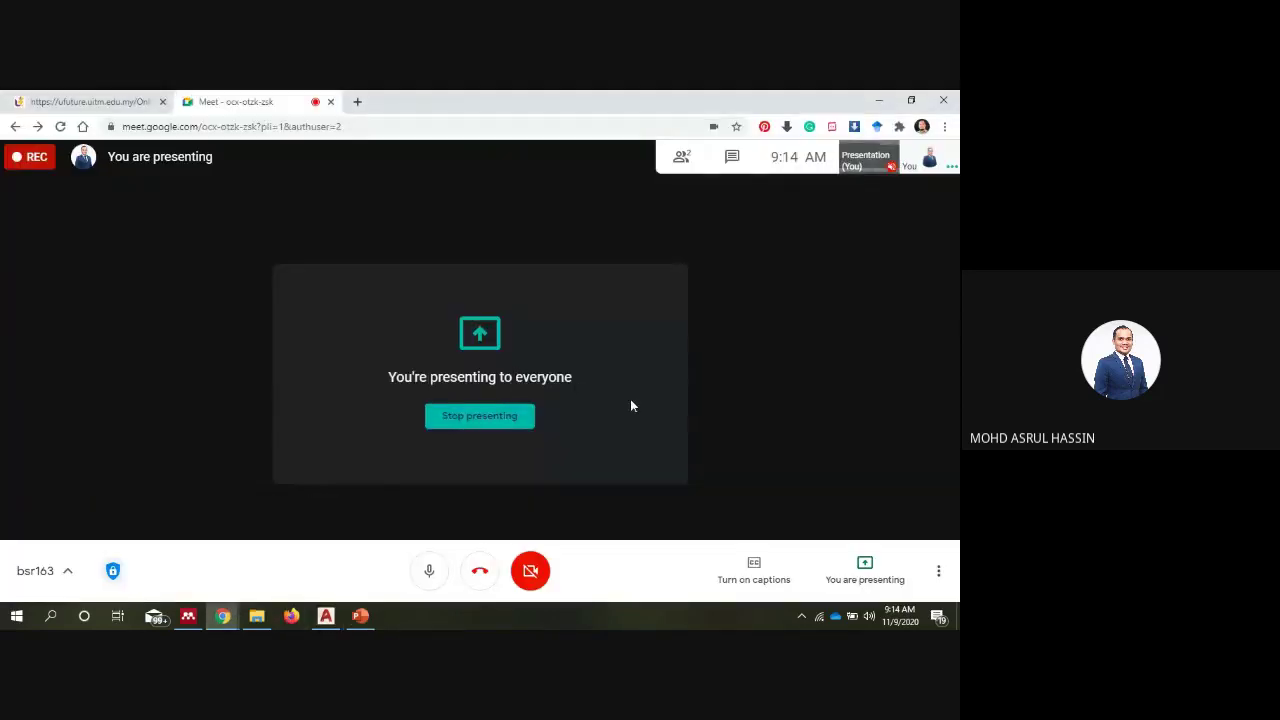